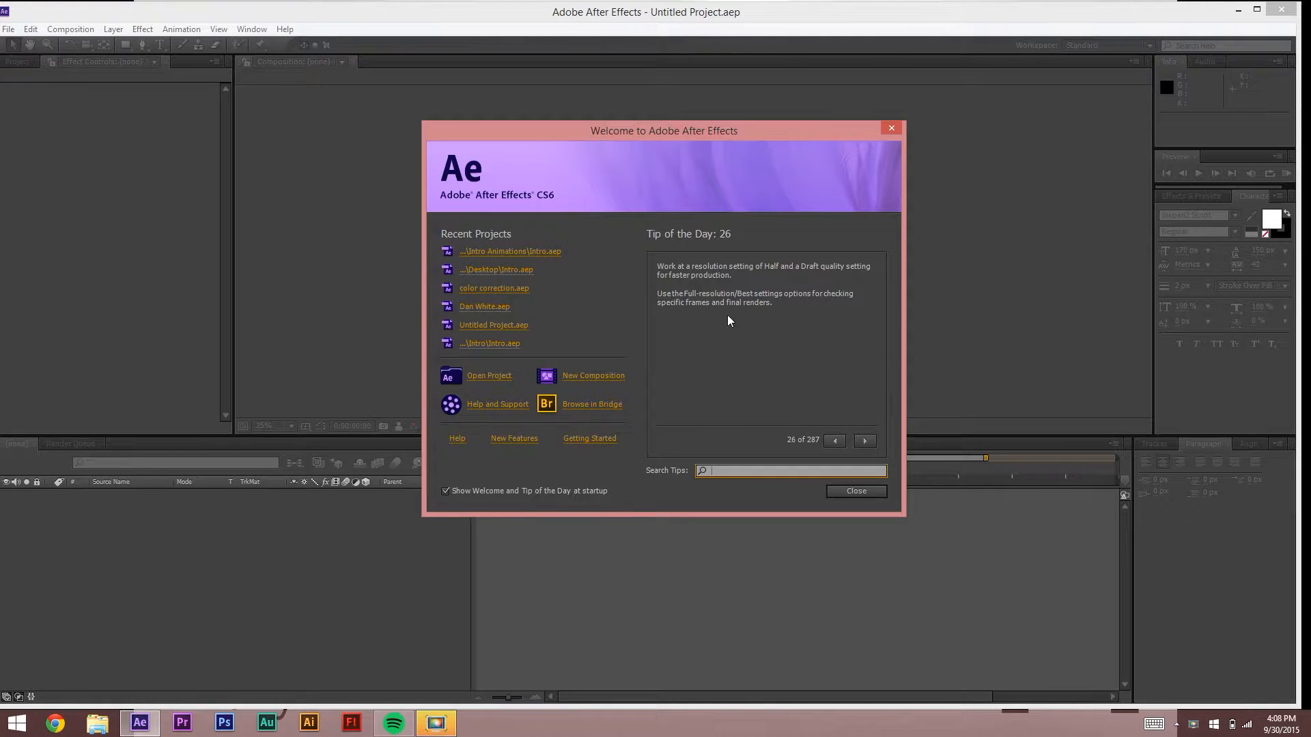
Step: Create a new composition named Intro with a duration of 0;00;15;00
{"action": "left_click_drag", "start_coordinate": [591, 133], "coordinate": [592, 144]}
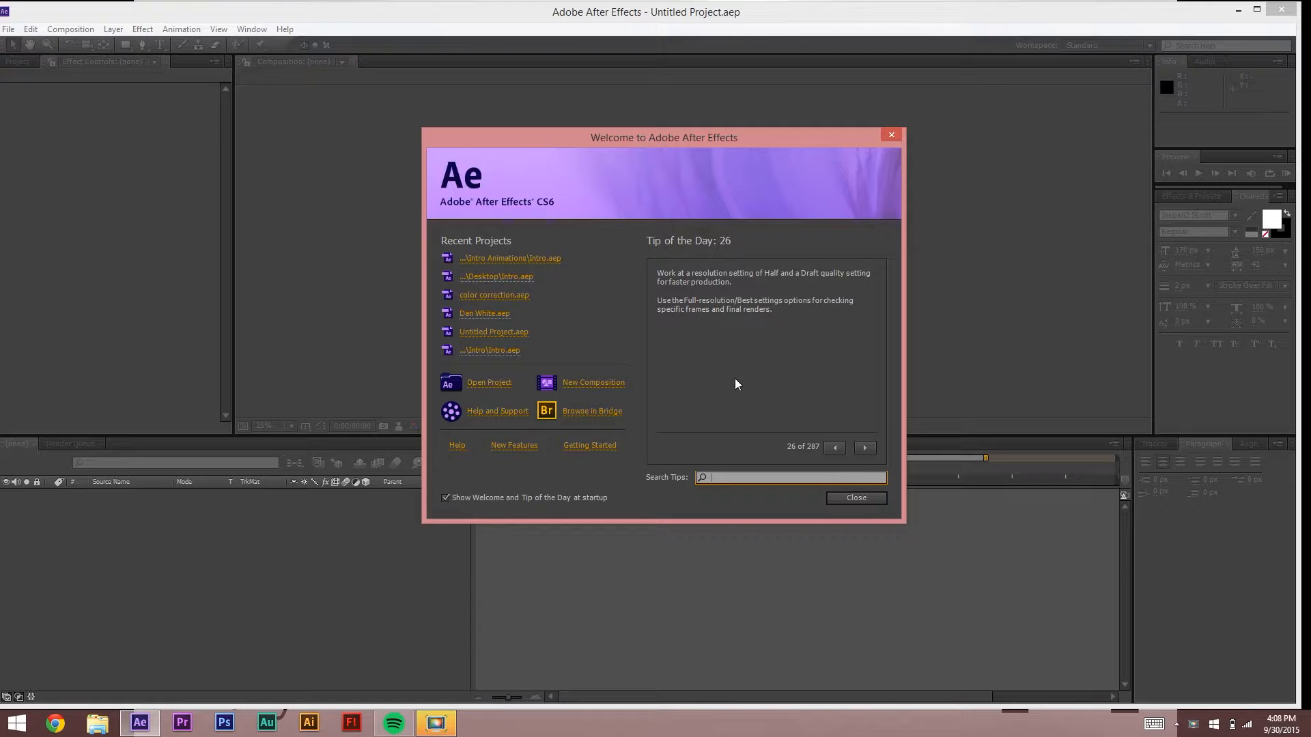
{"action": "left_click", "coordinate": [582, 384]}
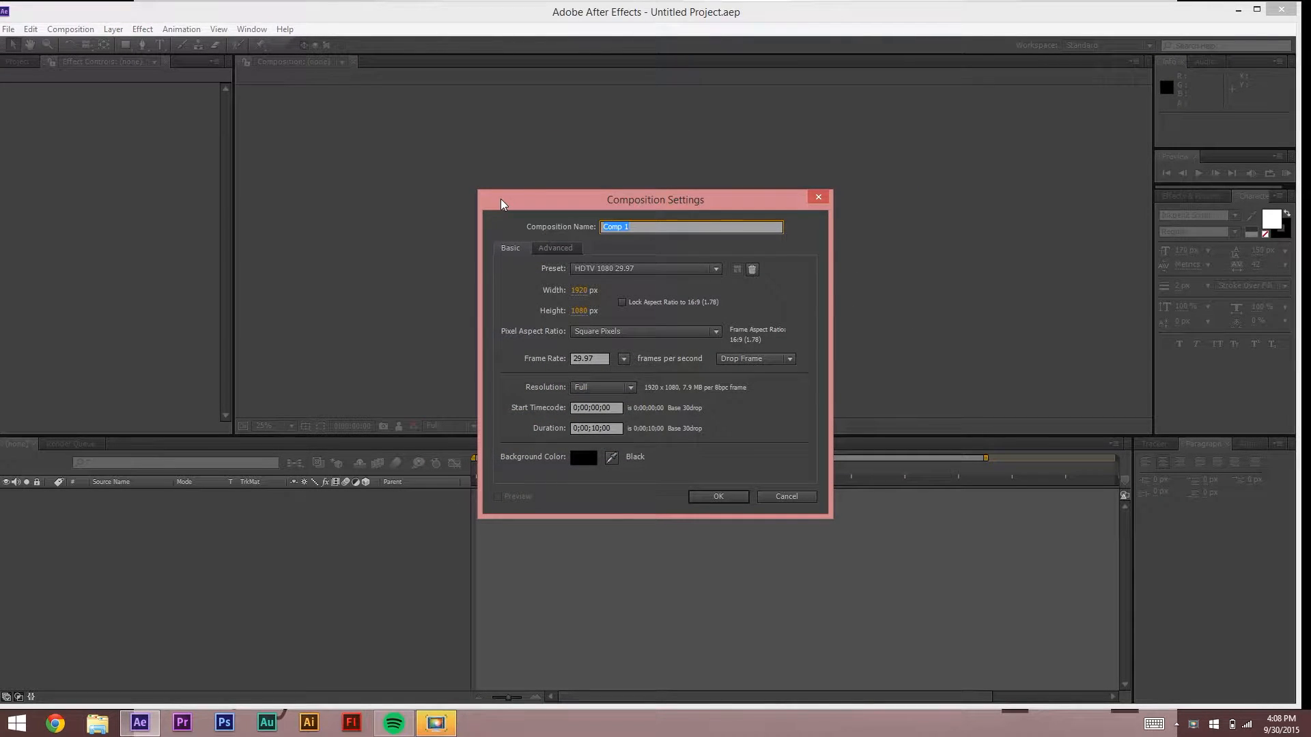
{"action": "type", "text": "i"}
{"action": "key", "text": "BackSpace"}
{"action": "type", "text": "Intro"}
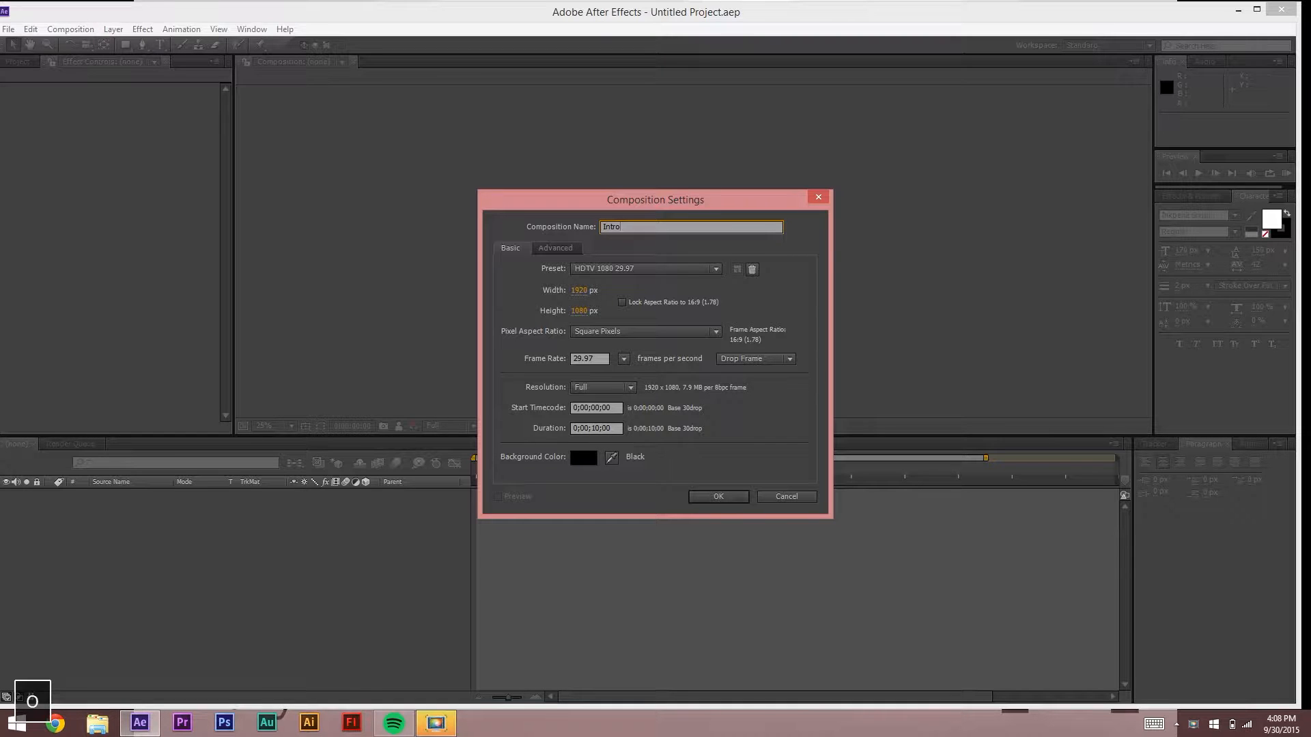
{"action": "left_click", "coordinate": [597, 428]}
{"action": "type", "text": "5"}
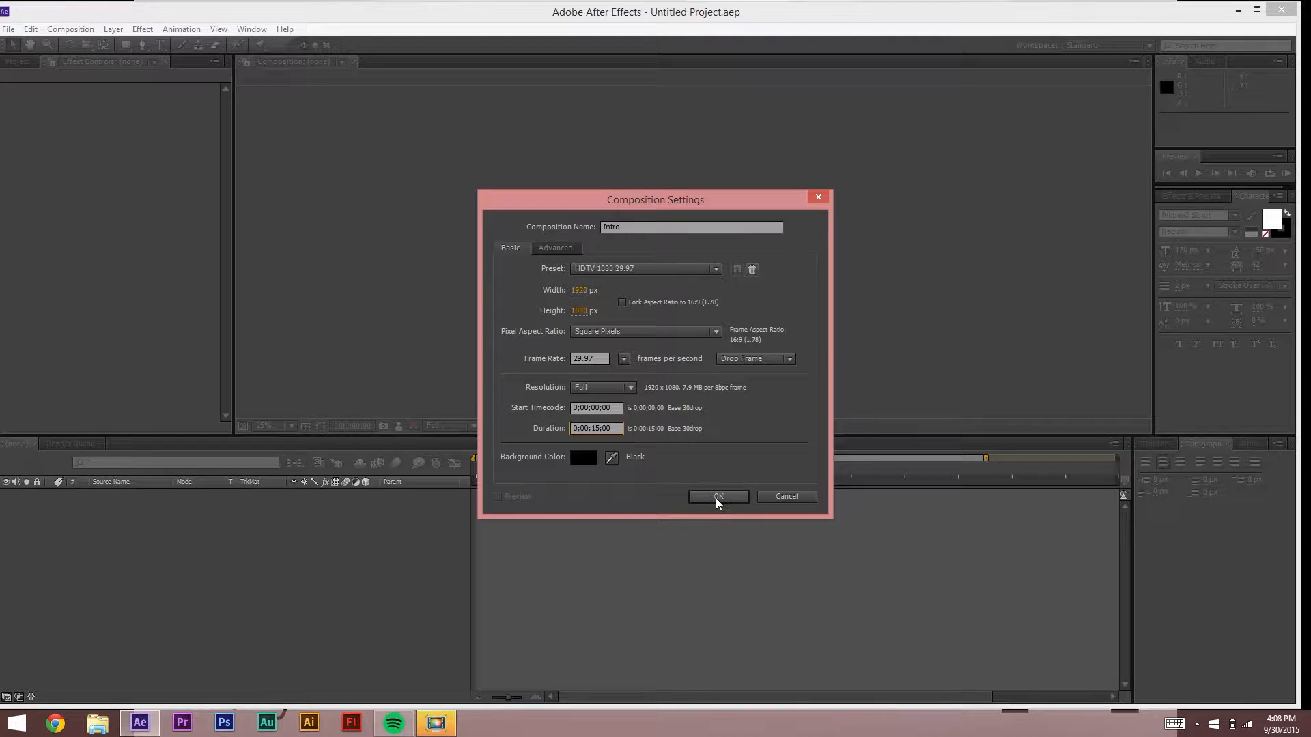
{"action": "left_click", "coordinate": [716, 497]}
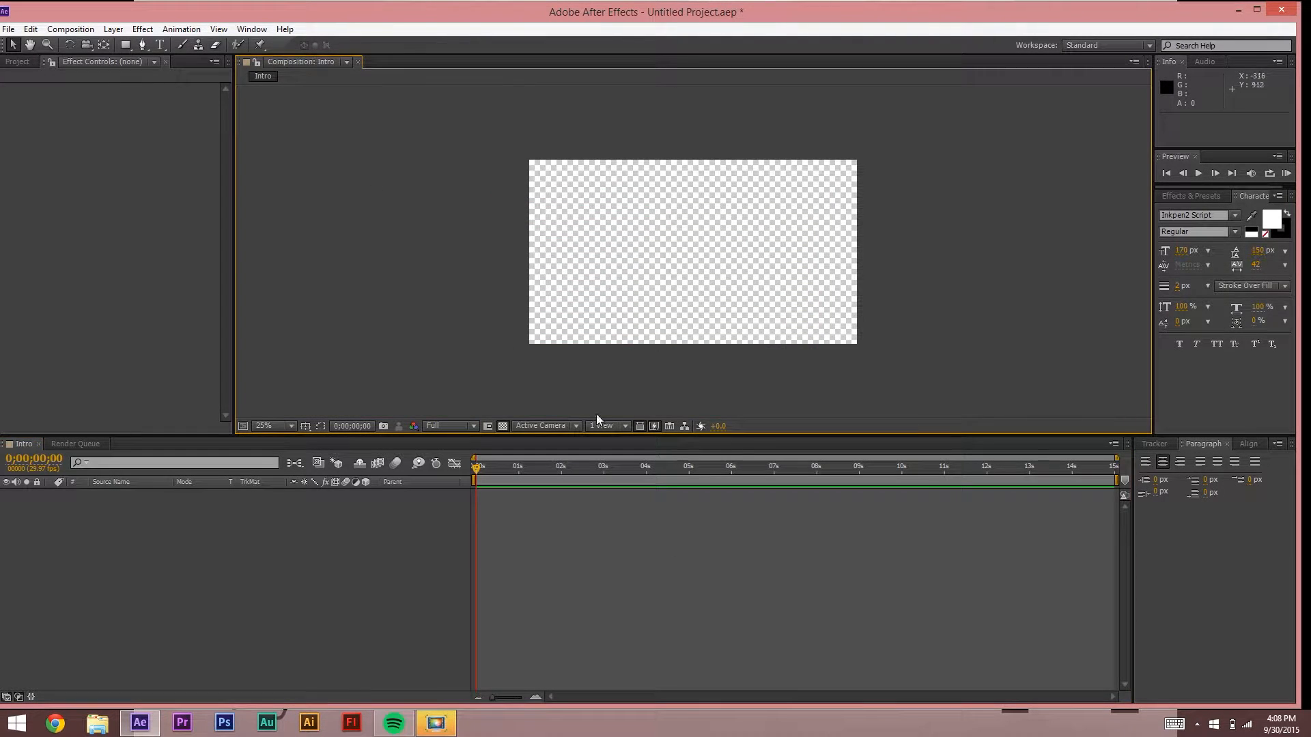
Step: Show the Project panel and select the Intro composition in it
{"action": "left_click", "coordinate": [17, 61]}
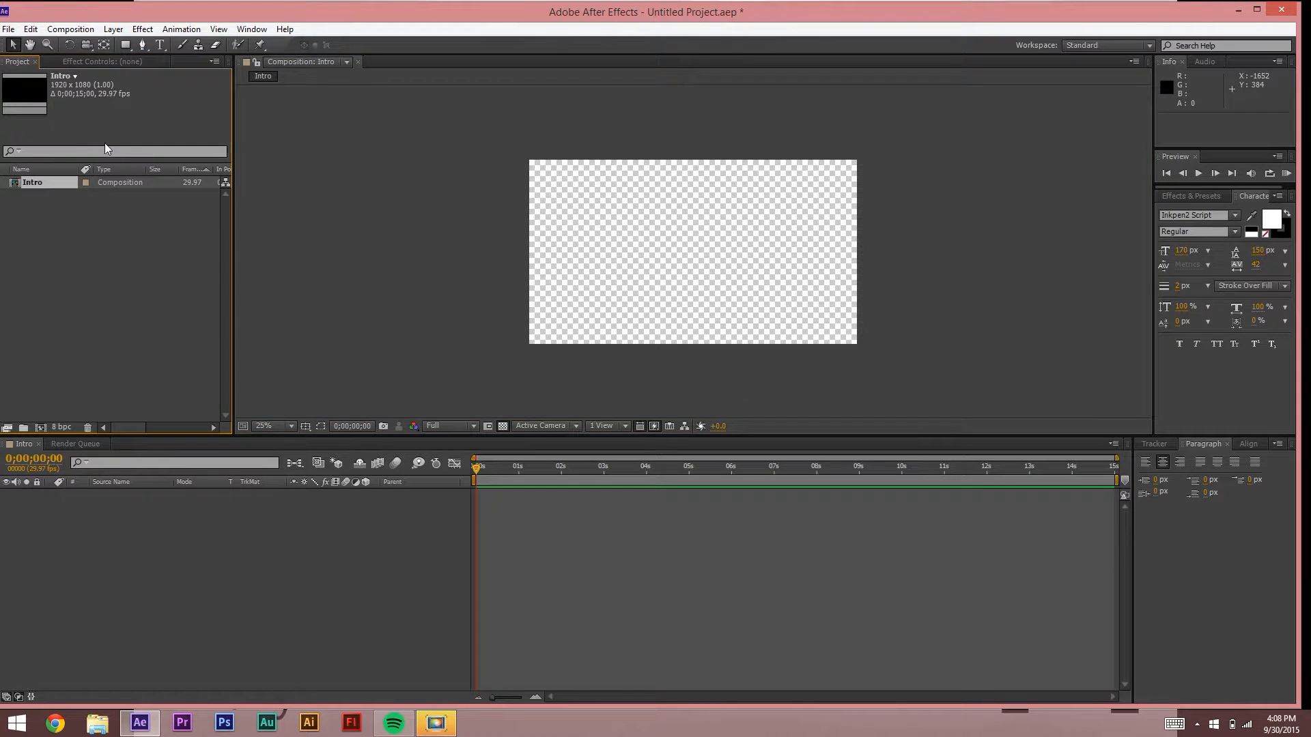
{"action": "left_click", "coordinate": [103, 300]}
{"action": "left_click", "coordinate": [93, 184]}
Step: Scrub the time indicator to about 13 seconds, back to 2 seconds, then to the start
{"action": "left_click_drag", "start_coordinate": [505, 471], "coordinate": [1069, 461]}
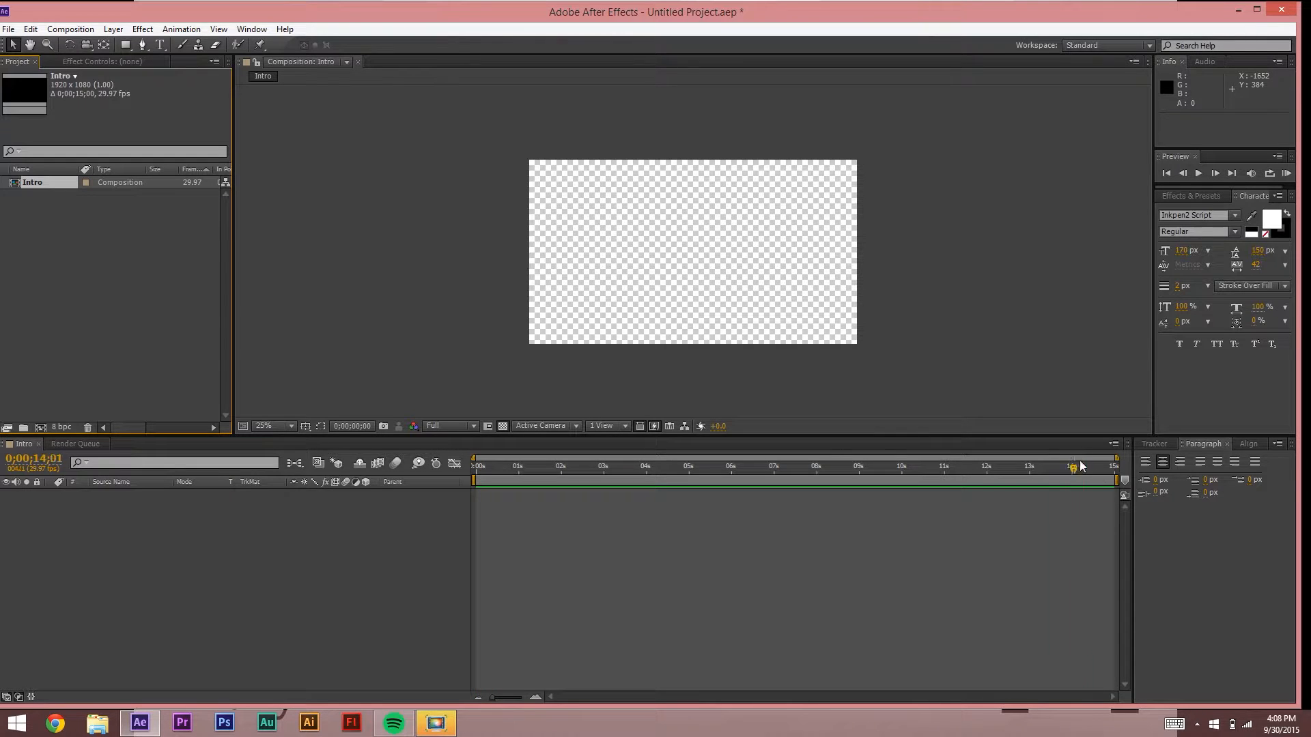
{"action": "left_click_drag", "start_coordinate": [868, 482], "coordinate": [560, 477]}
{"action": "left_click_drag", "start_coordinate": [1106, 479], "coordinate": [425, 522]}
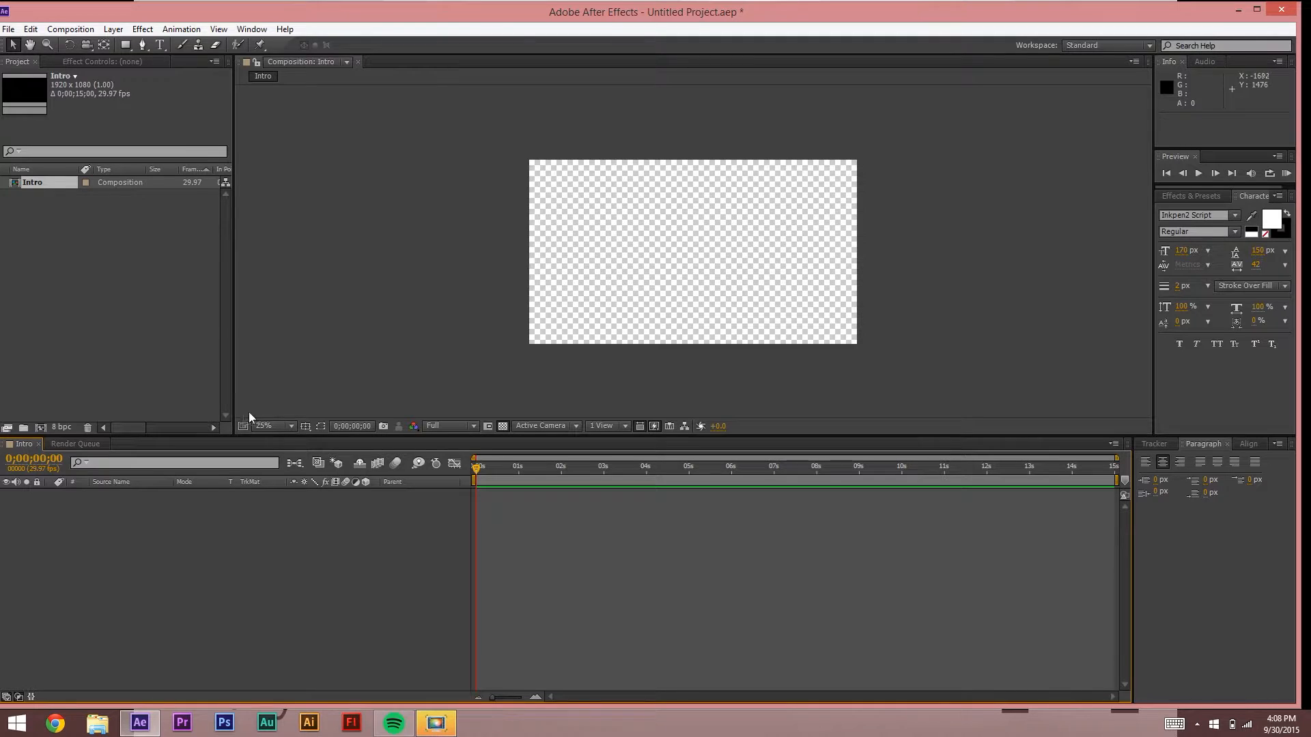
Step: Set the viewer magnification to Fit, then back to 25%
{"action": "left_click", "coordinate": [269, 426]}
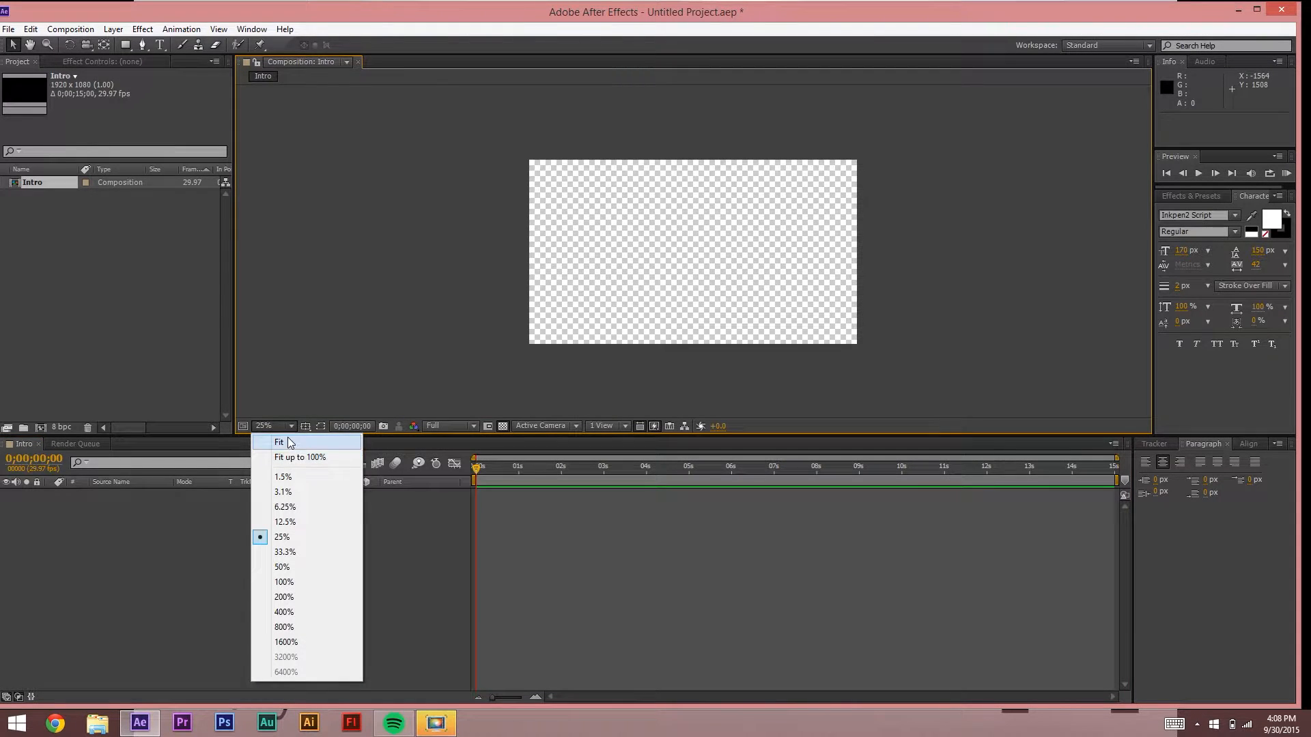
{"action": "left_click", "coordinate": [290, 443]}
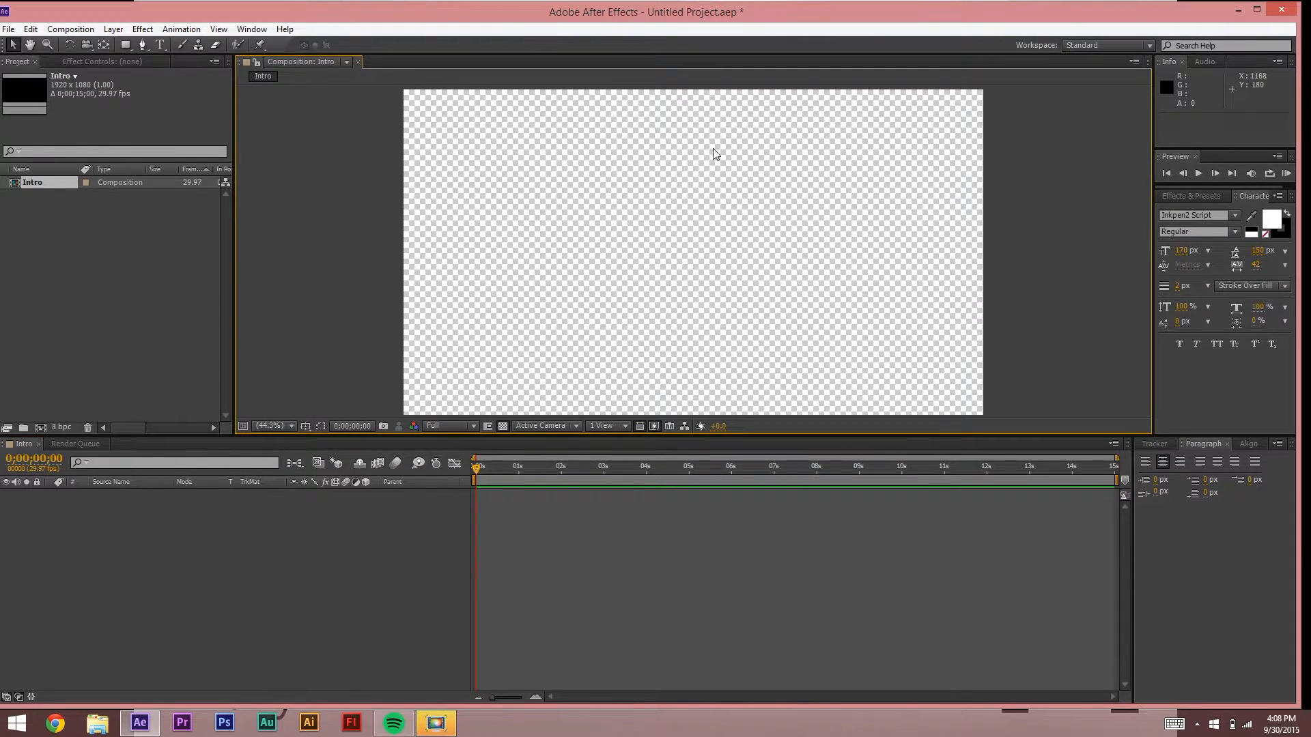
{"action": "left_click", "coordinate": [271, 426]}
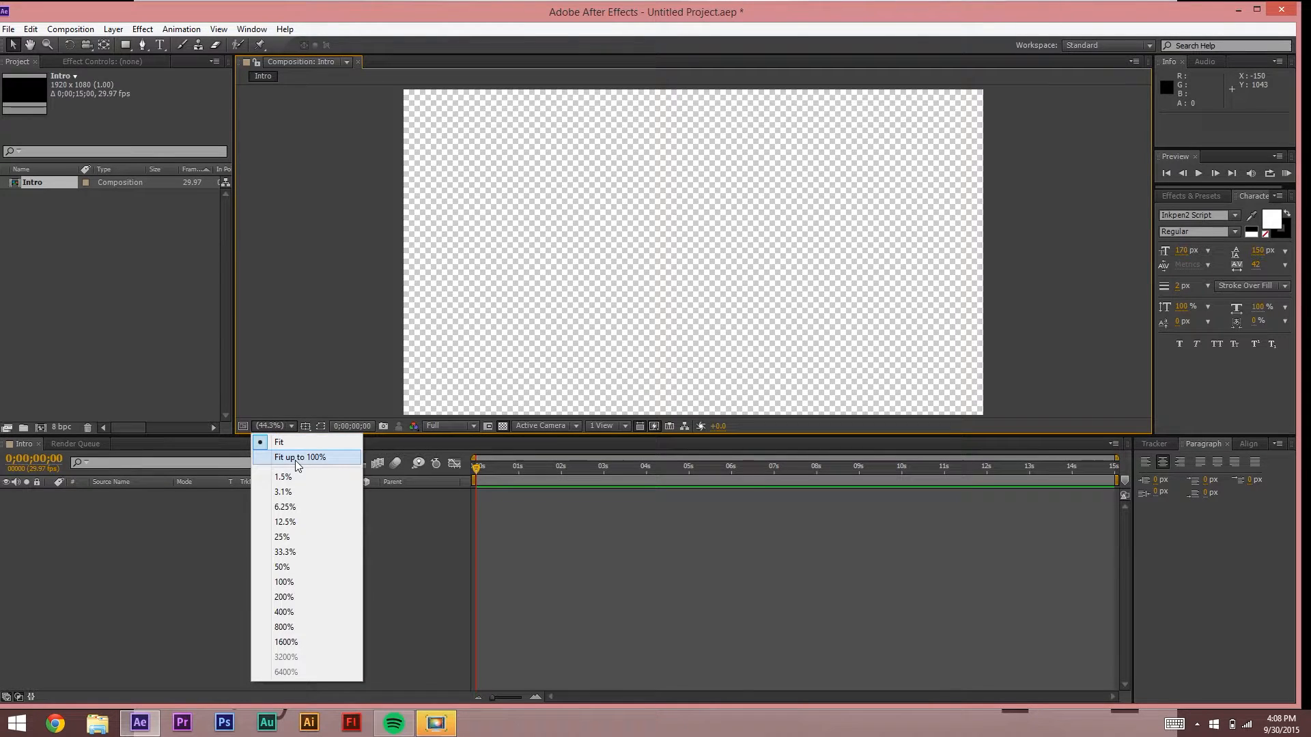
{"action": "left_click", "coordinate": [296, 538]}
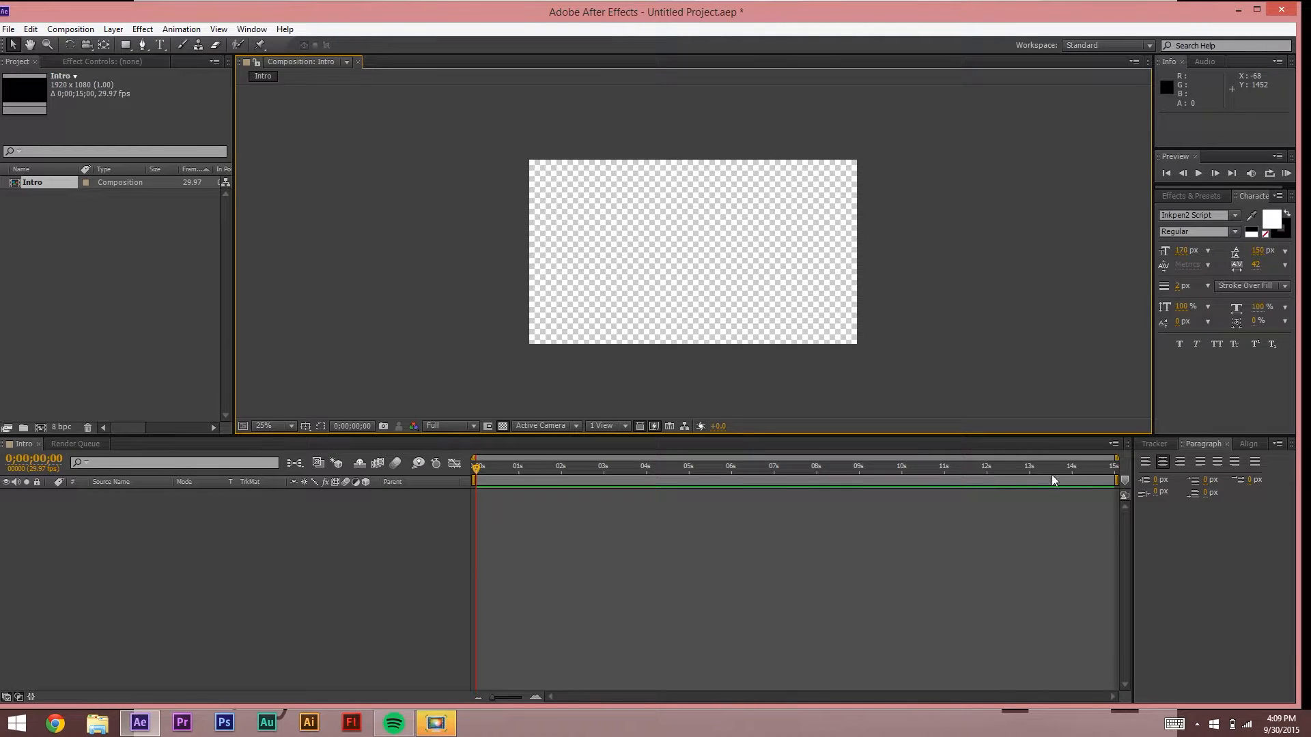
{"action": "left_click", "coordinate": [187, 595]}
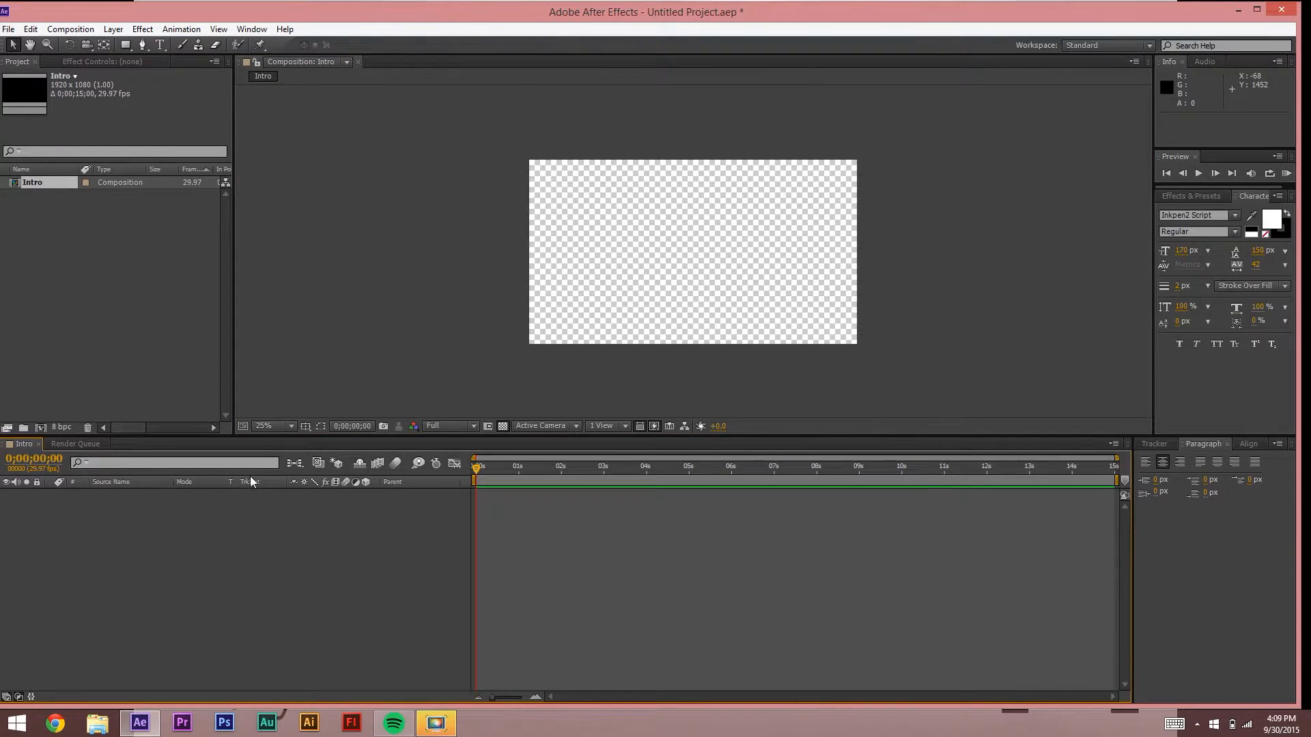
{"action": "right_click", "coordinate": [187, 523]}
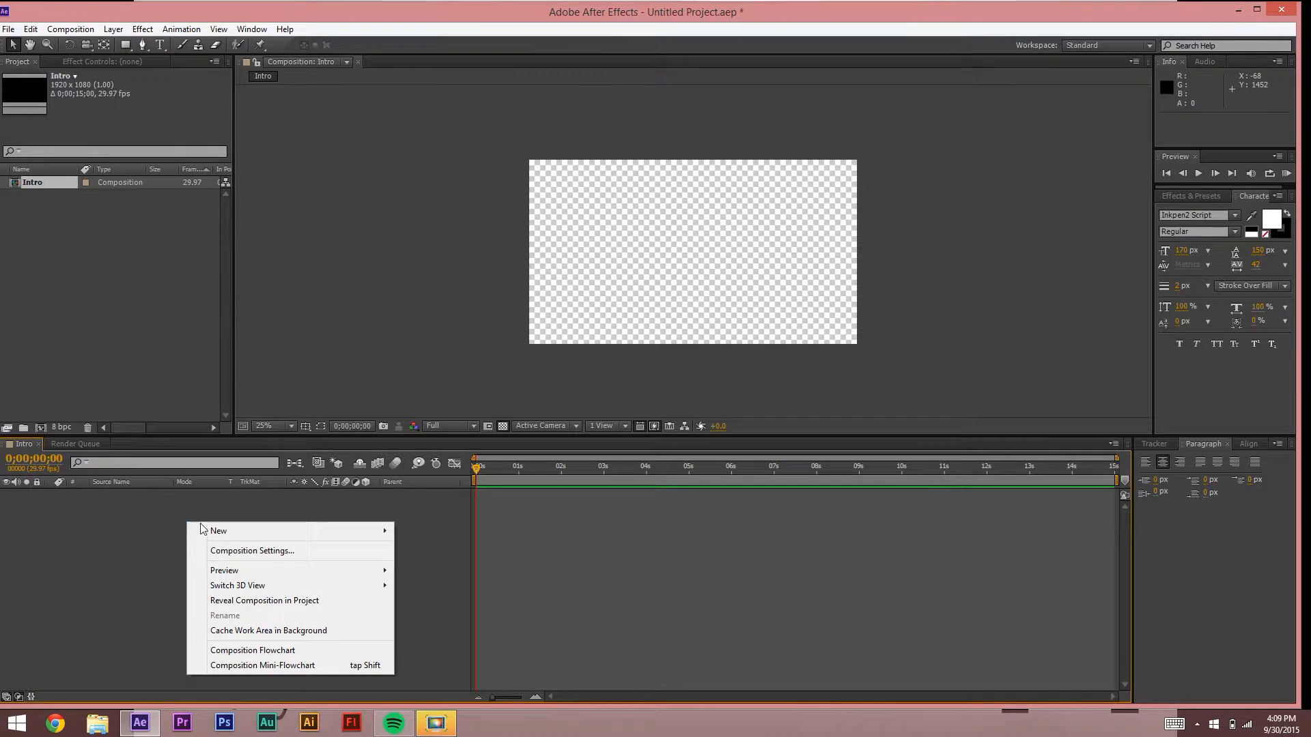
{"action": "mouse_move", "coordinate": [205, 531]}
{"action": "left_click", "coordinate": [85, 567]}
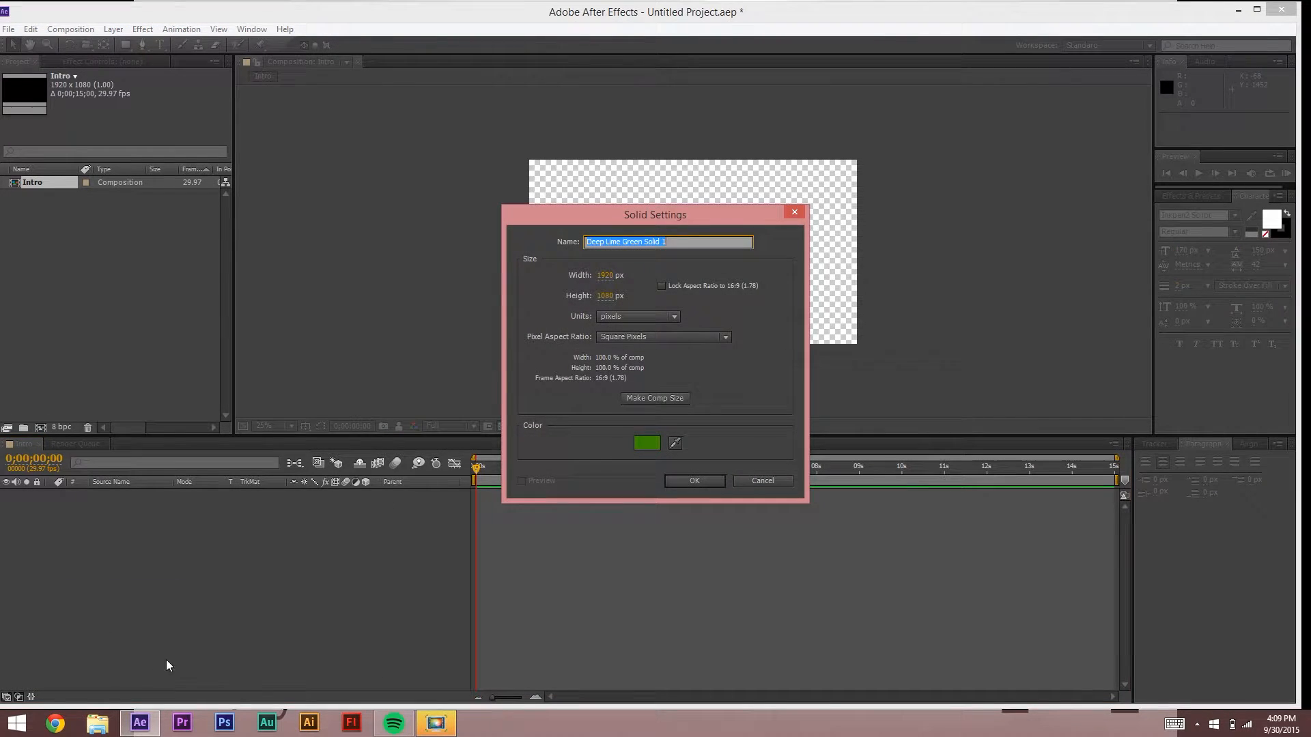
{"action": "left_click", "coordinate": [789, 211]}
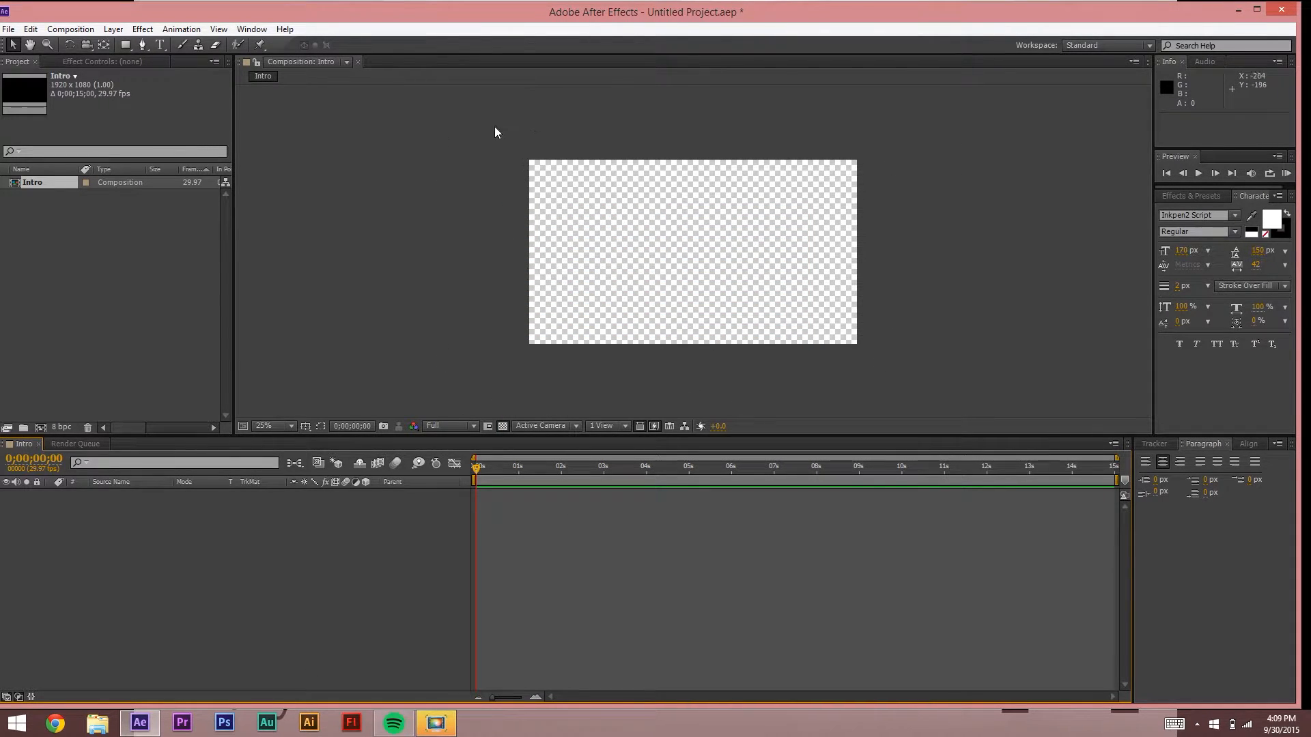
{"action": "left_click", "coordinate": [504, 427]}
{"action": "left_click", "coordinate": [505, 429]}
{"action": "left_click", "coordinate": [505, 429]}
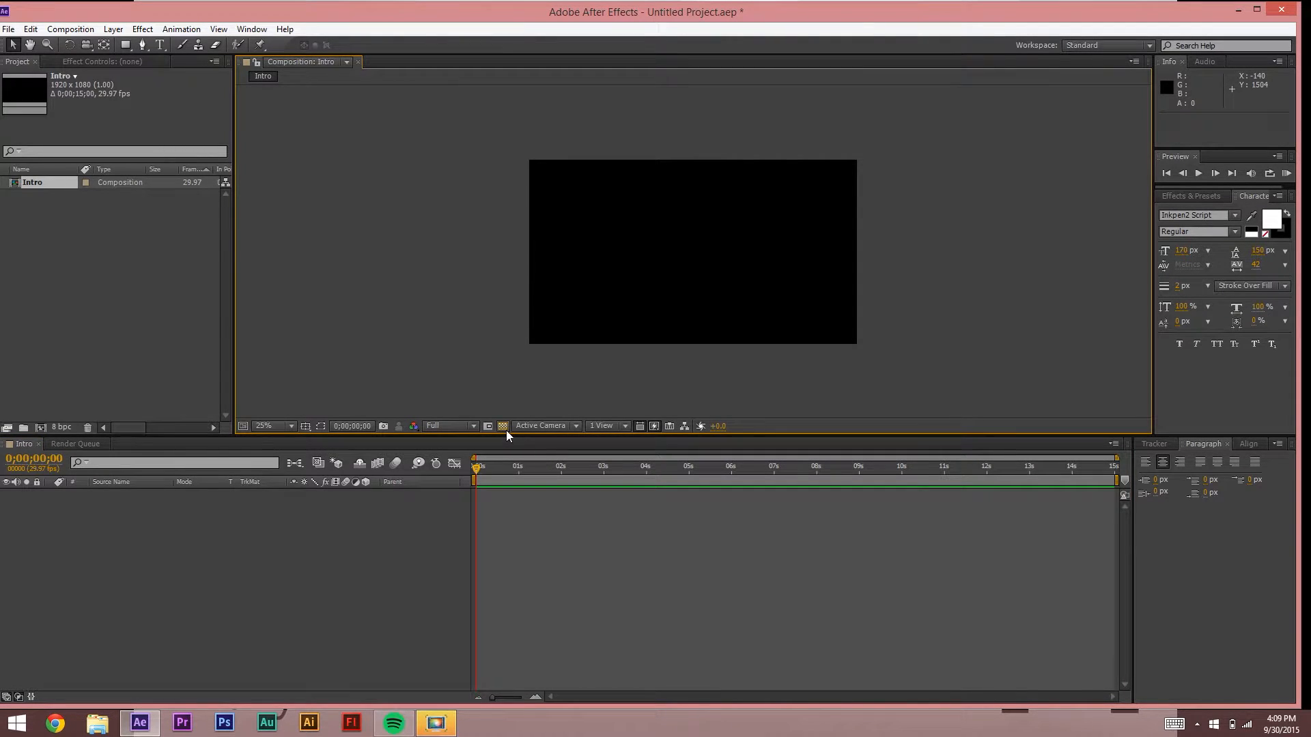
{"action": "left_click", "coordinate": [504, 429]}
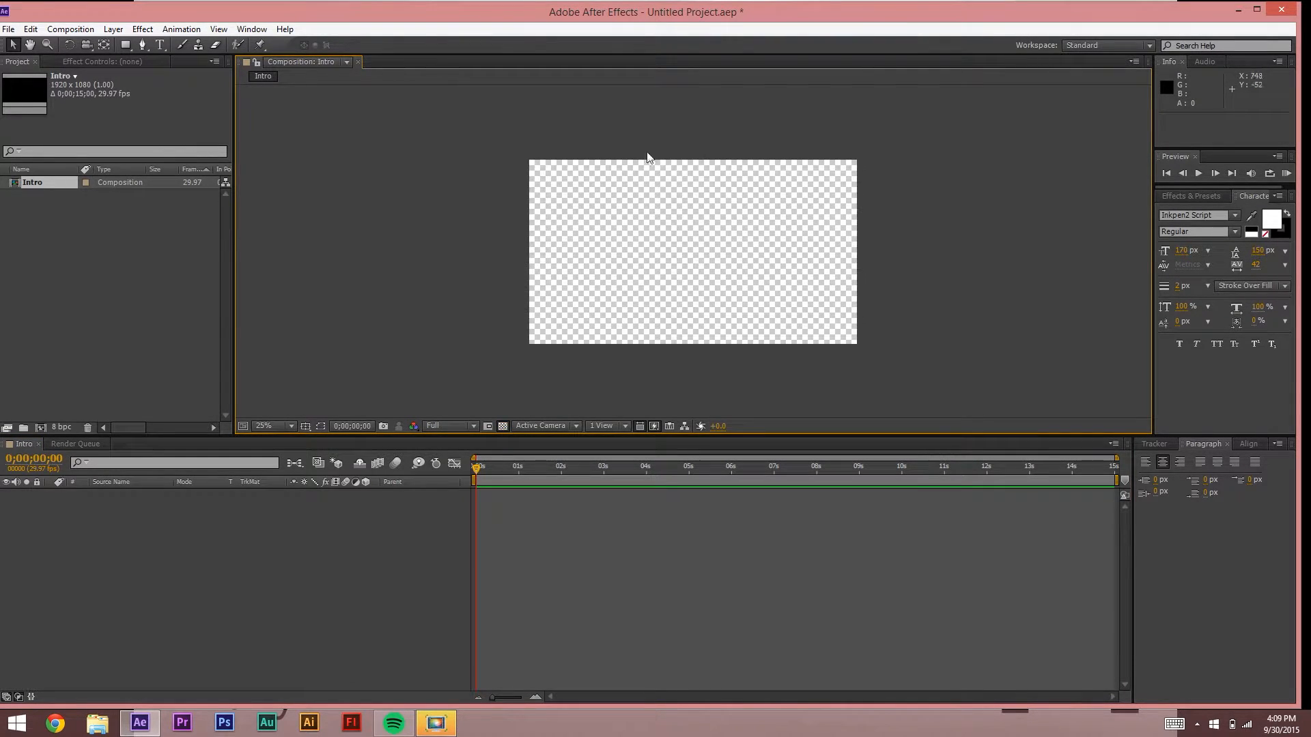
{"action": "left_click", "coordinate": [504, 427]}
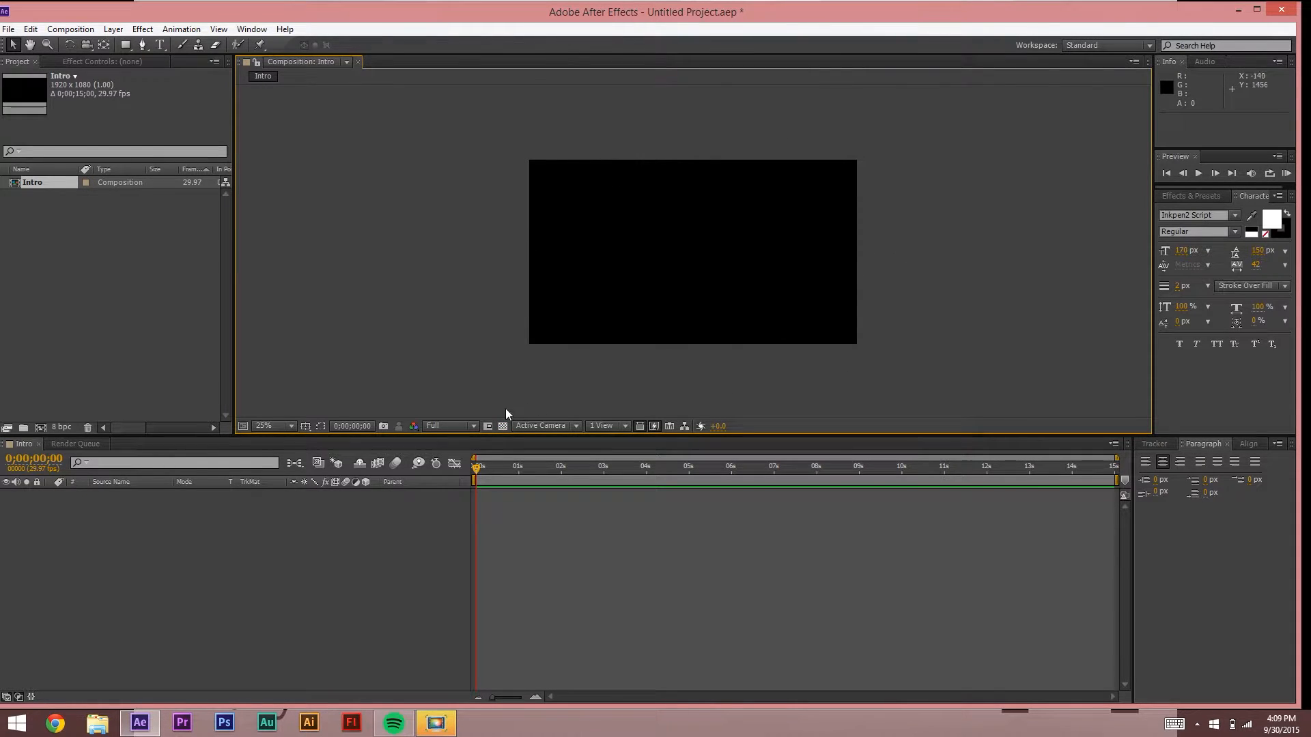
{"action": "left_click", "coordinate": [503, 426]}
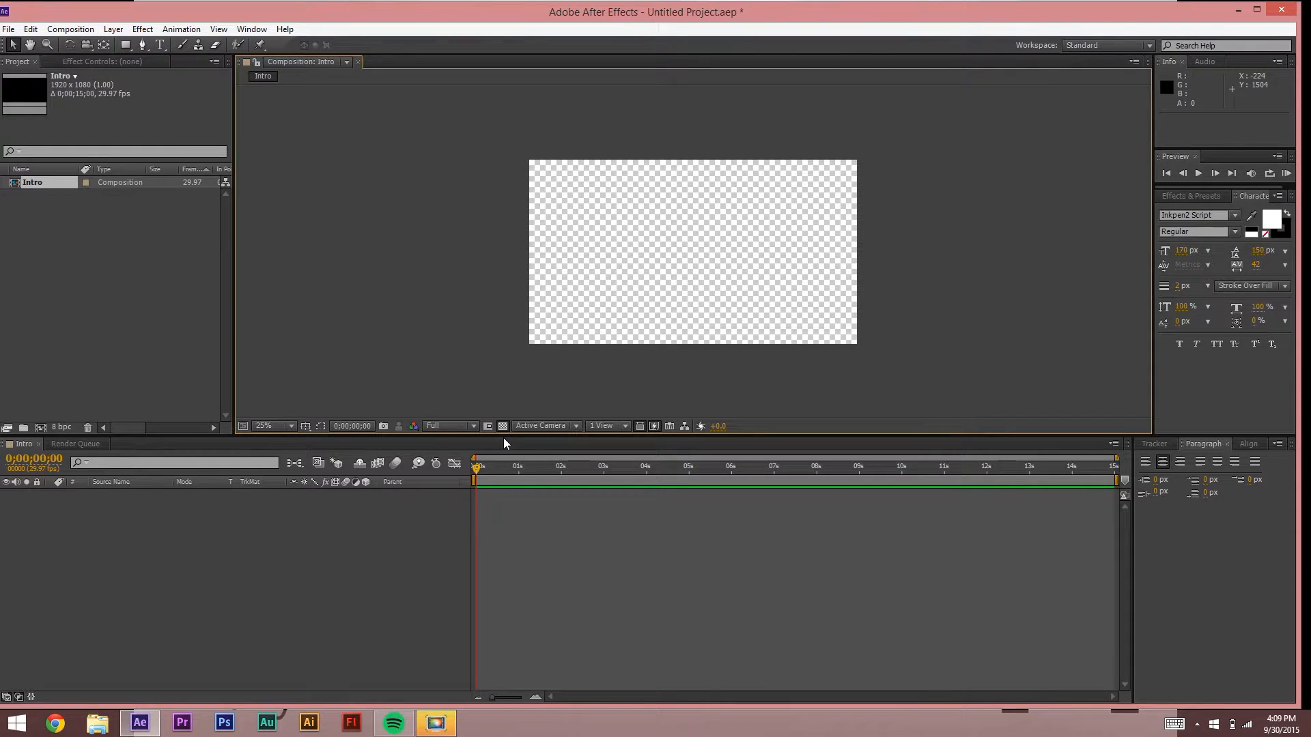
Step: Add a dark orange (#97620E) solid named 'Background Brown'
{"action": "right_click", "coordinate": [141, 580]}
{"action": "mouse_move", "coordinate": [189, 437]}
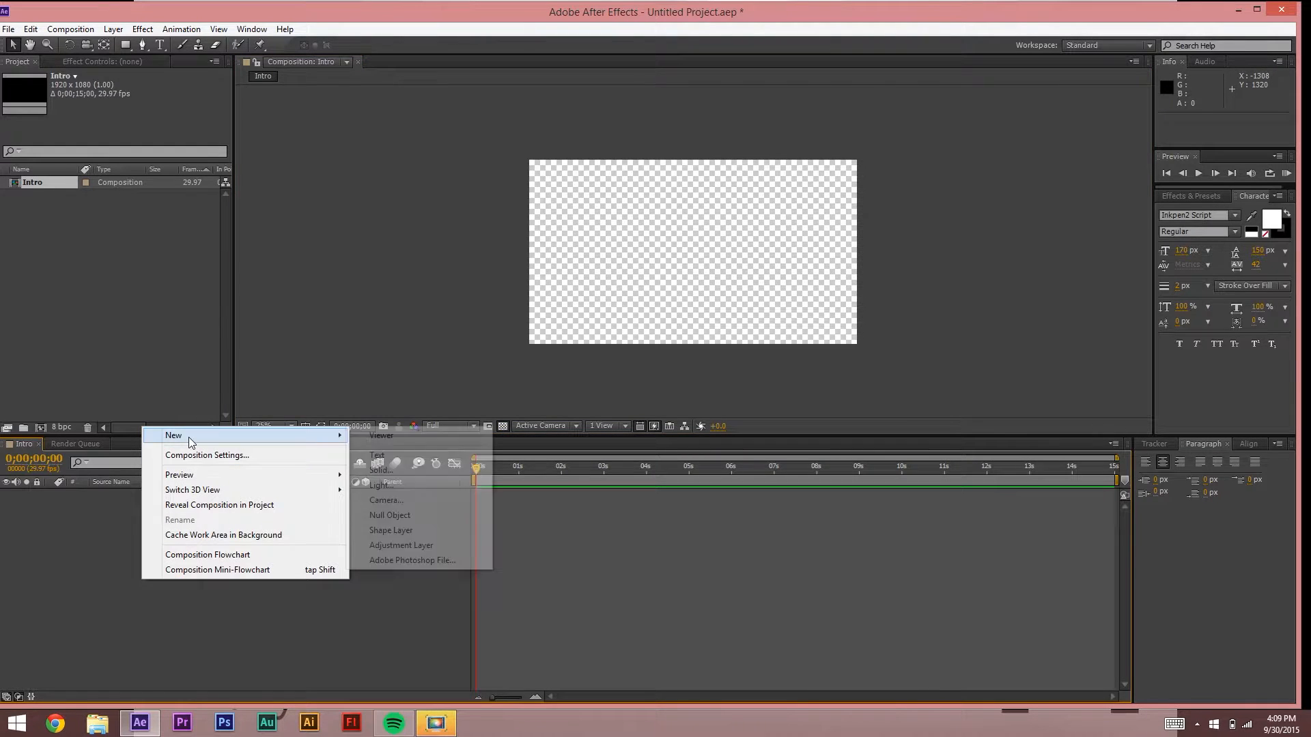
{"action": "left_click", "coordinate": [392, 471]}
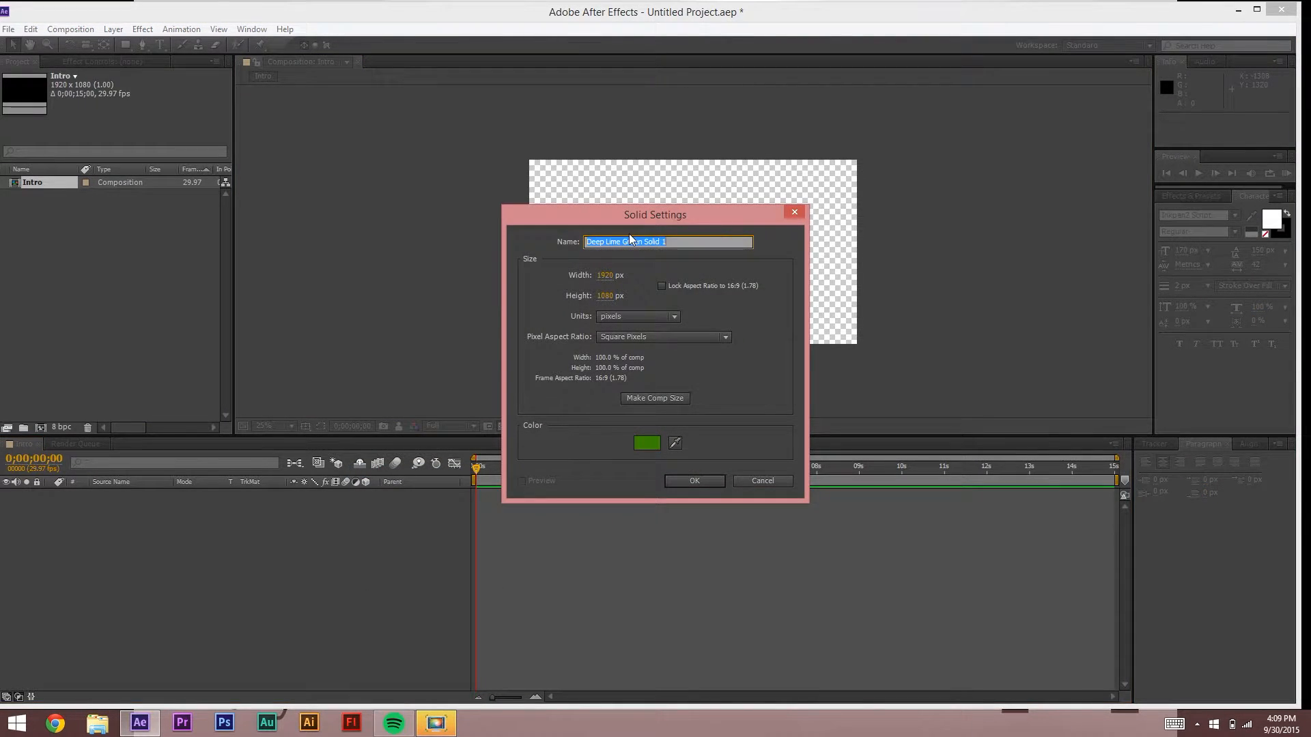
{"action": "type", "text": "Background Brown"}
{"action": "left_click", "coordinate": [654, 442]}
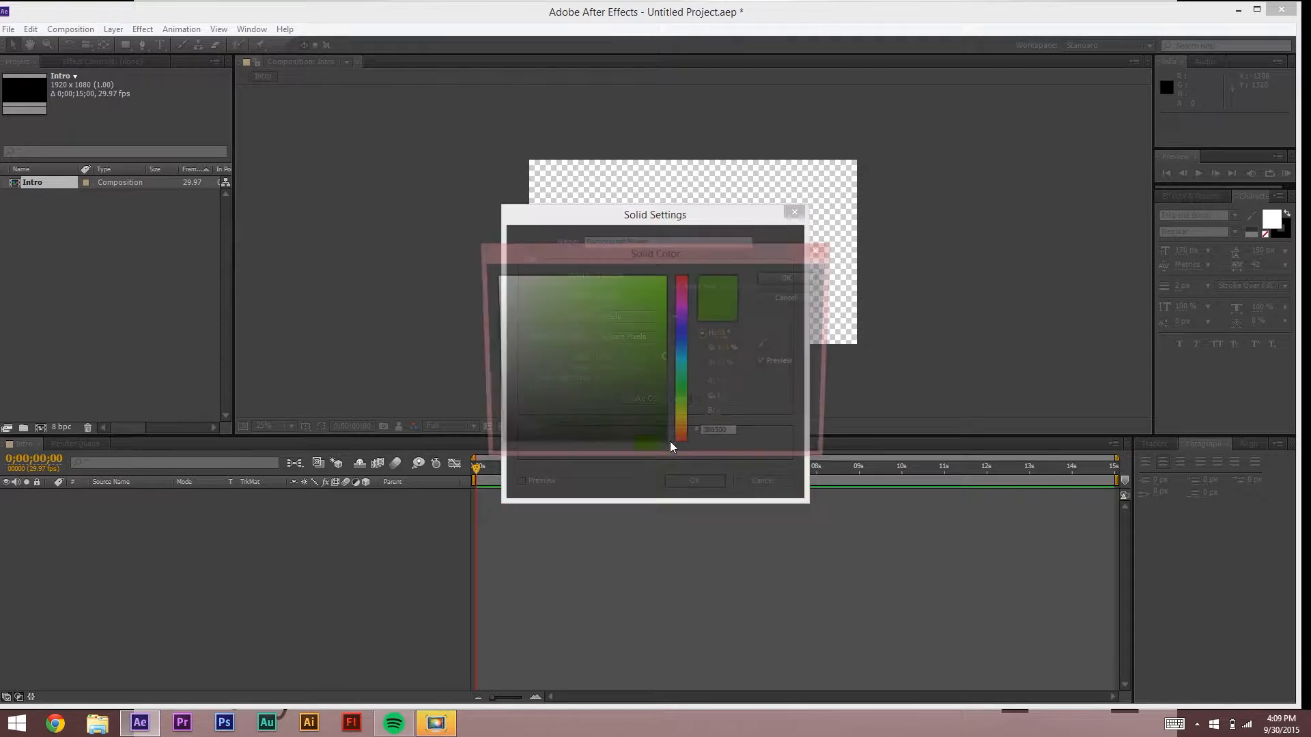
{"action": "left_click", "coordinate": [683, 421]}
{"action": "left_click", "coordinate": [688, 431]}
{"action": "left_click_drag", "start_coordinate": [645, 340], "coordinate": [650, 346]}
{"action": "left_click", "coordinate": [784, 276]}
{"action": "left_click", "coordinate": [701, 480]}
Step: Add a dark green (3D6A02) solid named 'Green solid' and select it
{"action": "right_click", "coordinate": [202, 528]}
{"action": "mouse_move", "coordinate": [251, 537]}
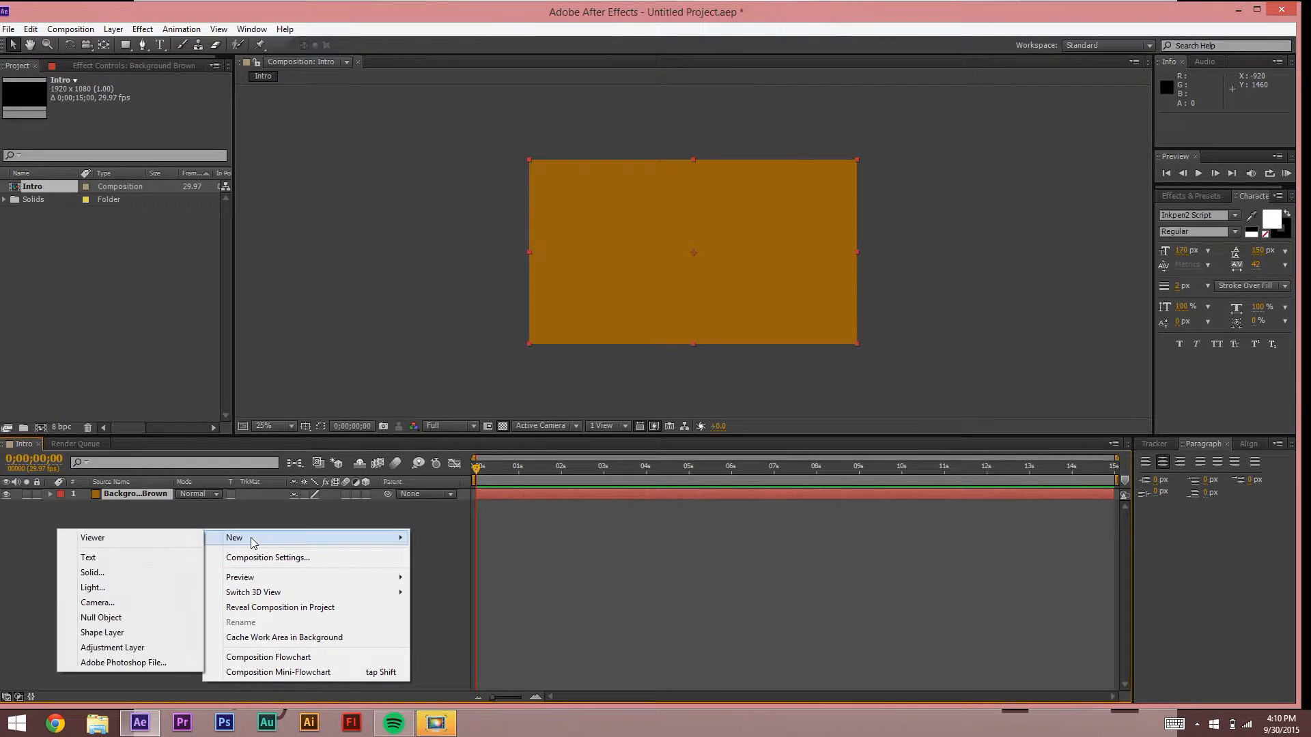
{"action": "left_click", "coordinate": [115, 575]}
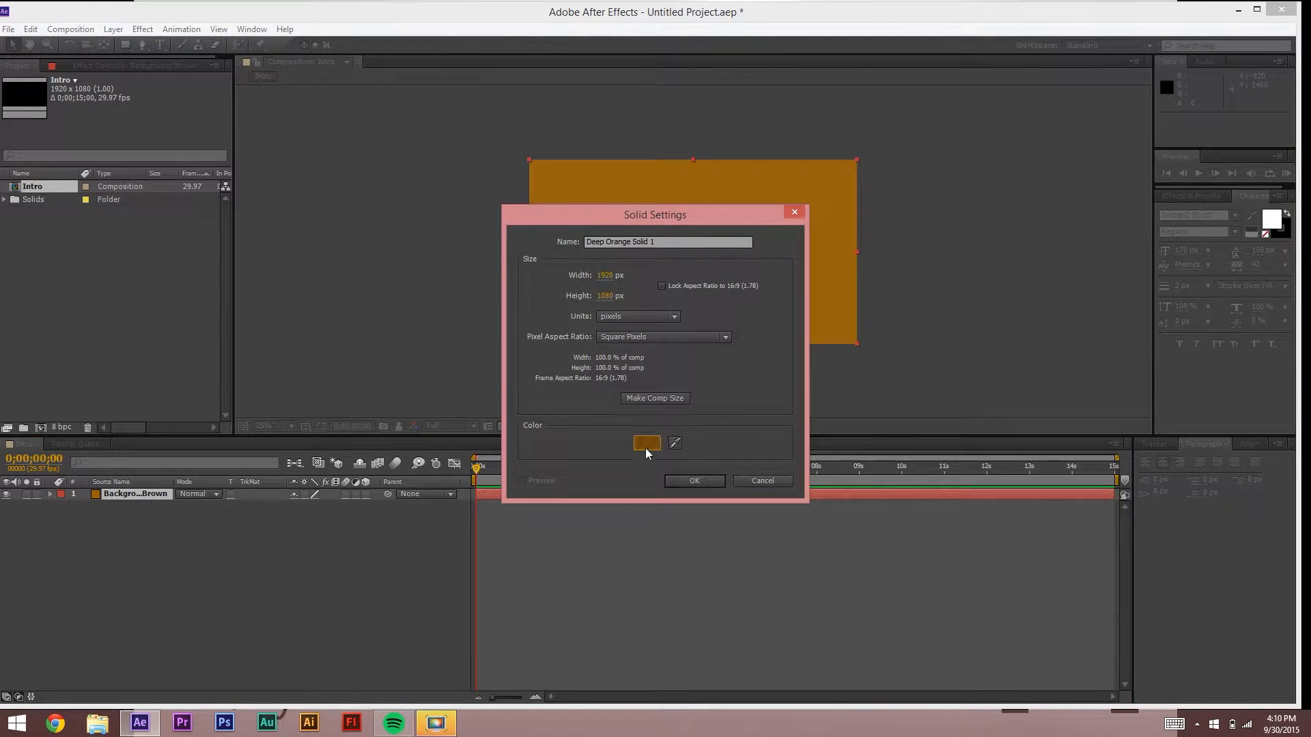
{"action": "left_click", "coordinate": [646, 447]}
{"action": "left_click", "coordinate": [686, 409]}
{"action": "left_click_drag", "start_coordinate": [668, 354], "coordinate": [661, 377]}
{"action": "left_click", "coordinate": [780, 273]}
{"action": "triple_click", "coordinate": [684, 240]}
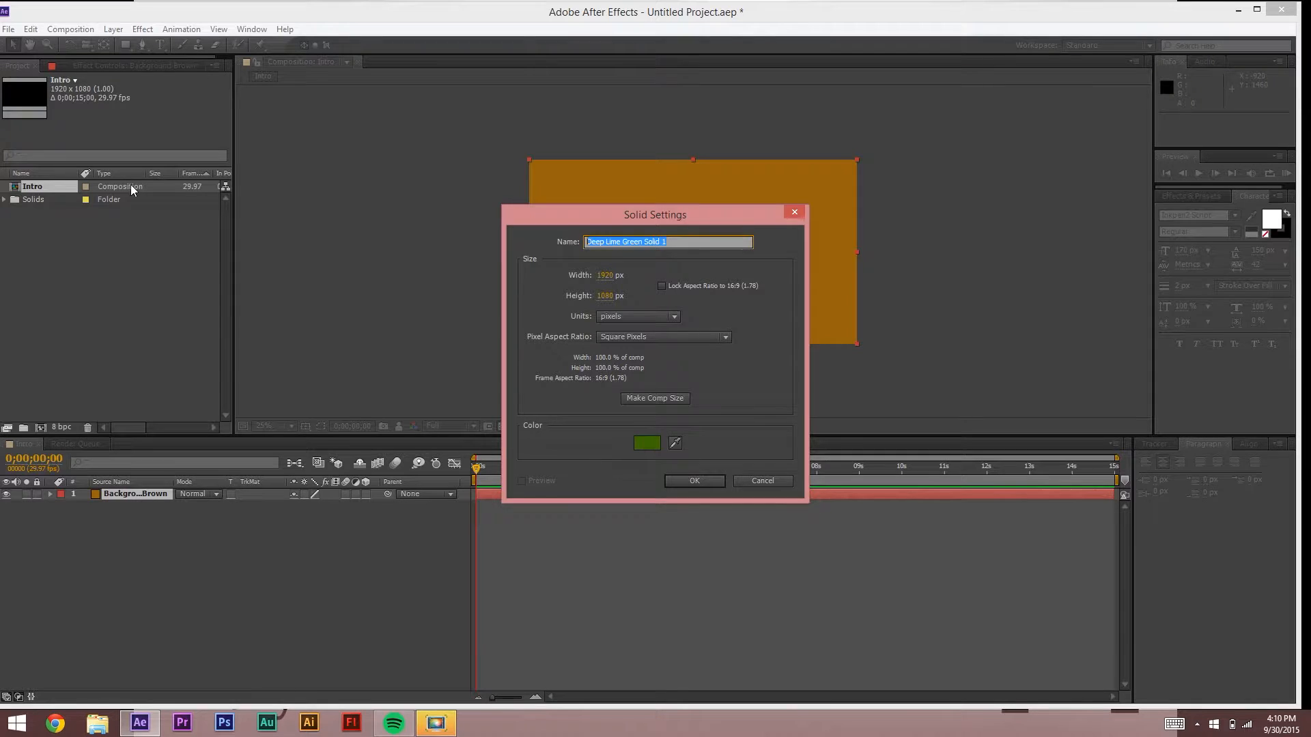
{"action": "type", "text": "Green solid"}
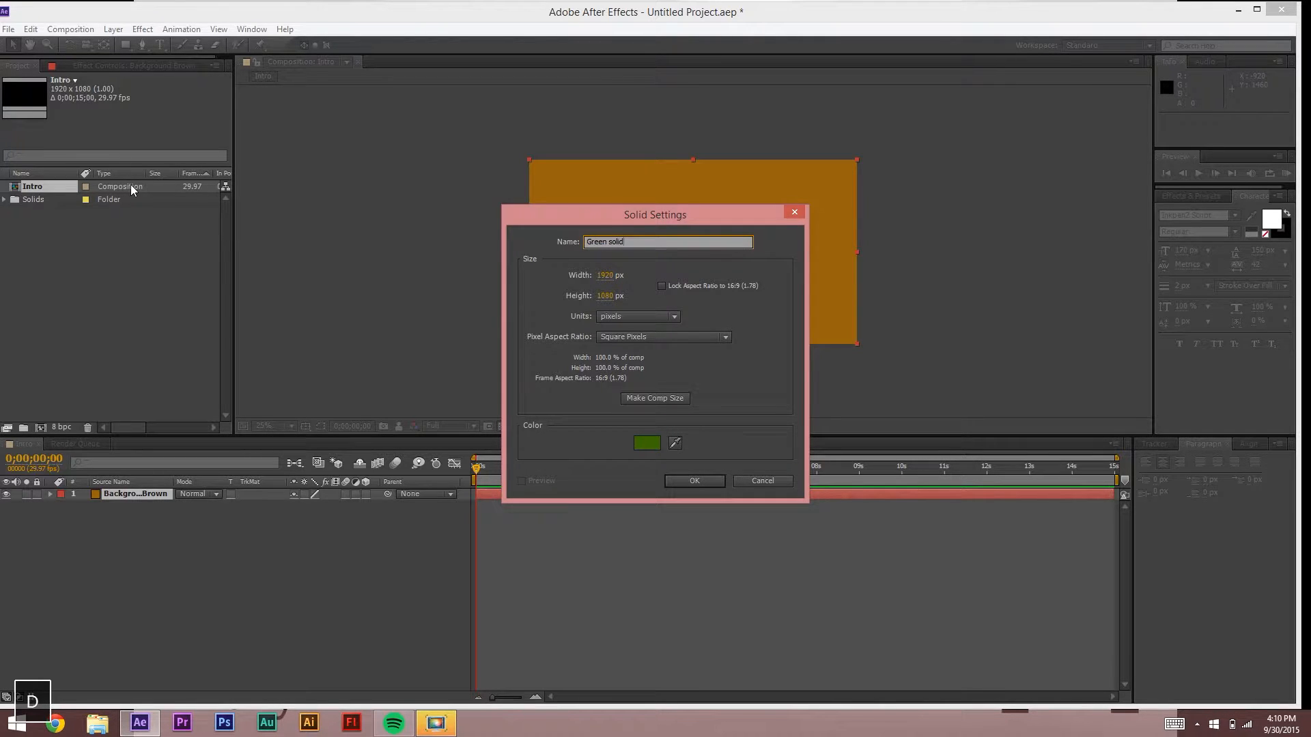
{"action": "left_click", "coordinate": [694, 481]}
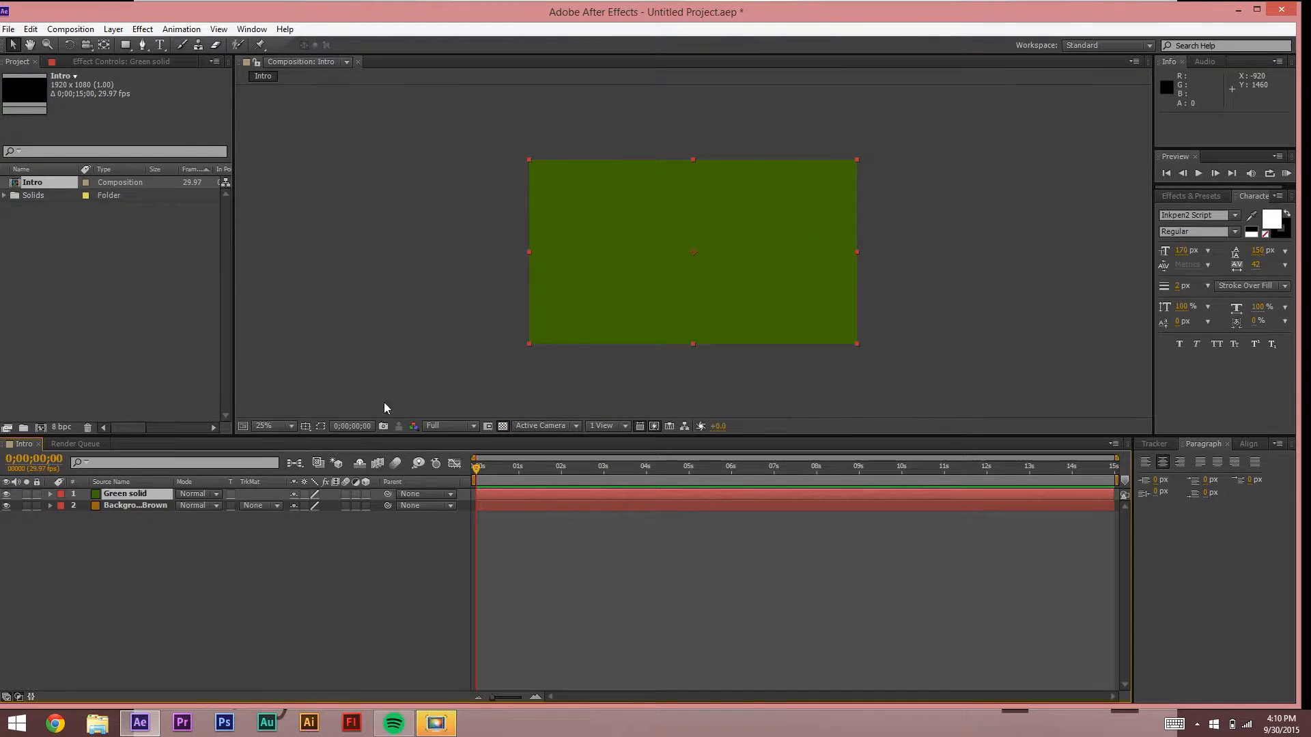
{"action": "left_click", "coordinate": [109, 547]}
{"action": "left_click", "coordinate": [138, 496]}
Step: Move Green solid below Background Brown and back on top, then activate the Pen tool
{"action": "left_click_drag", "start_coordinate": [135, 496], "coordinate": [151, 516]}
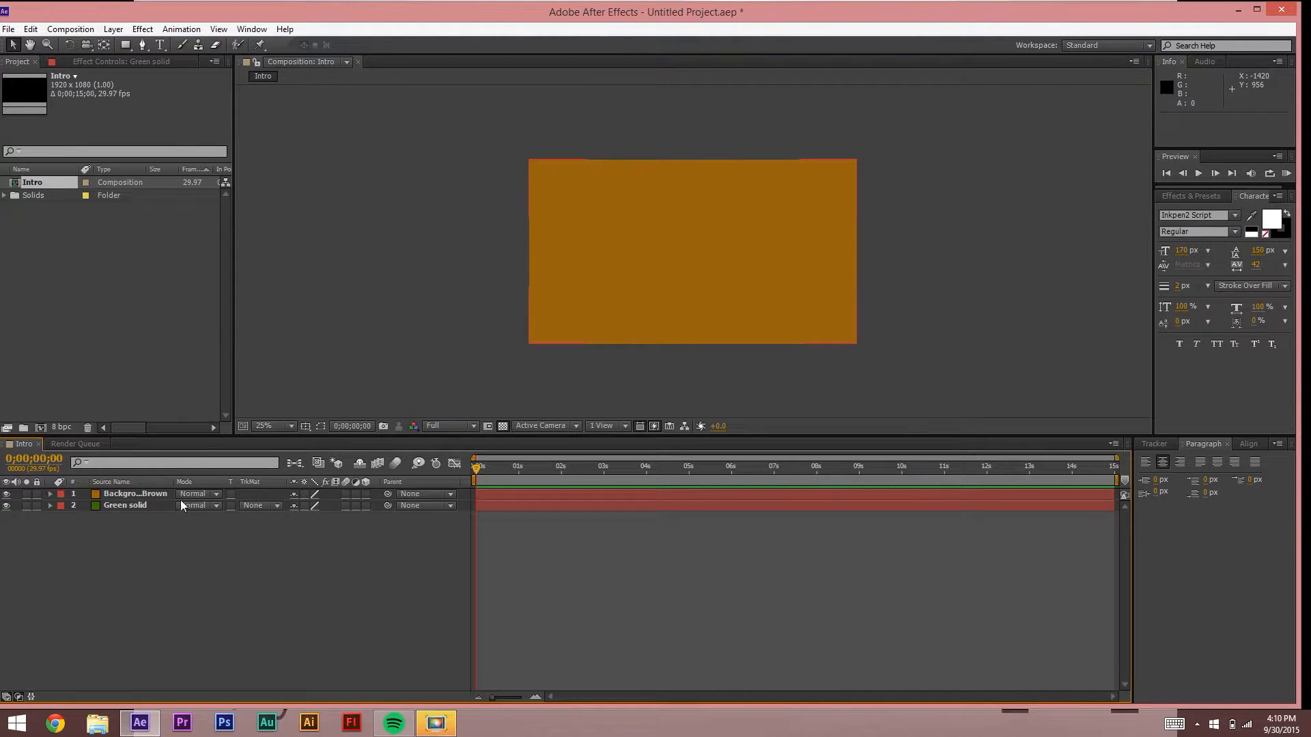
{"action": "left_click_drag", "start_coordinate": [117, 508], "coordinate": [120, 489]}
{"action": "left_click", "coordinate": [138, 609]}
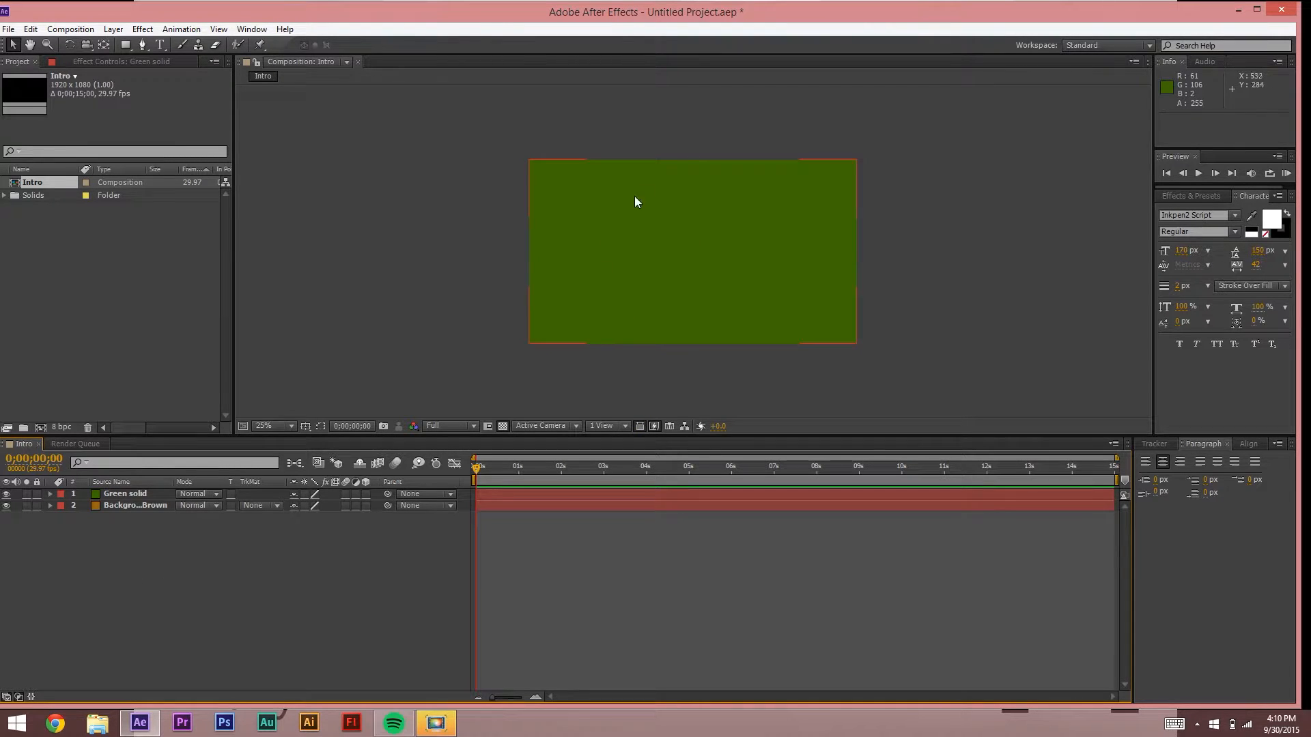
{"action": "left_click", "coordinate": [130, 495]}
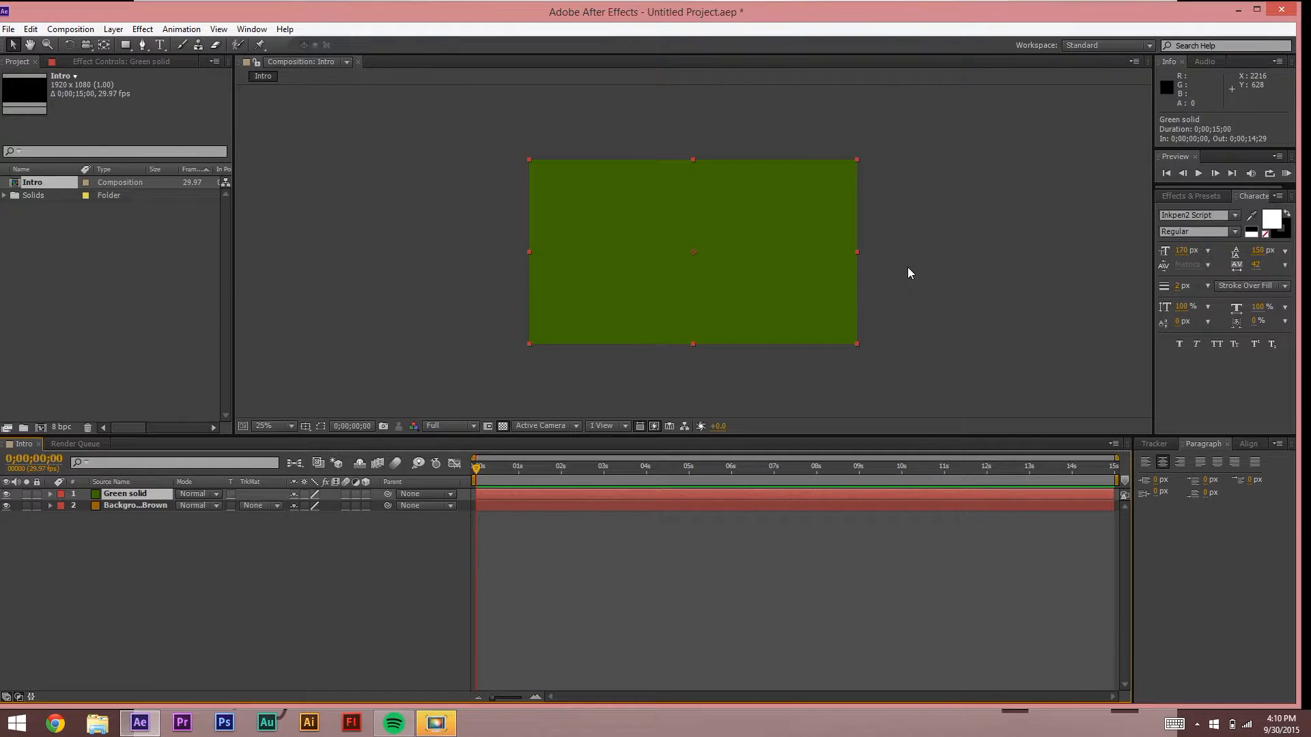
{"action": "left_click", "coordinate": [144, 45]}
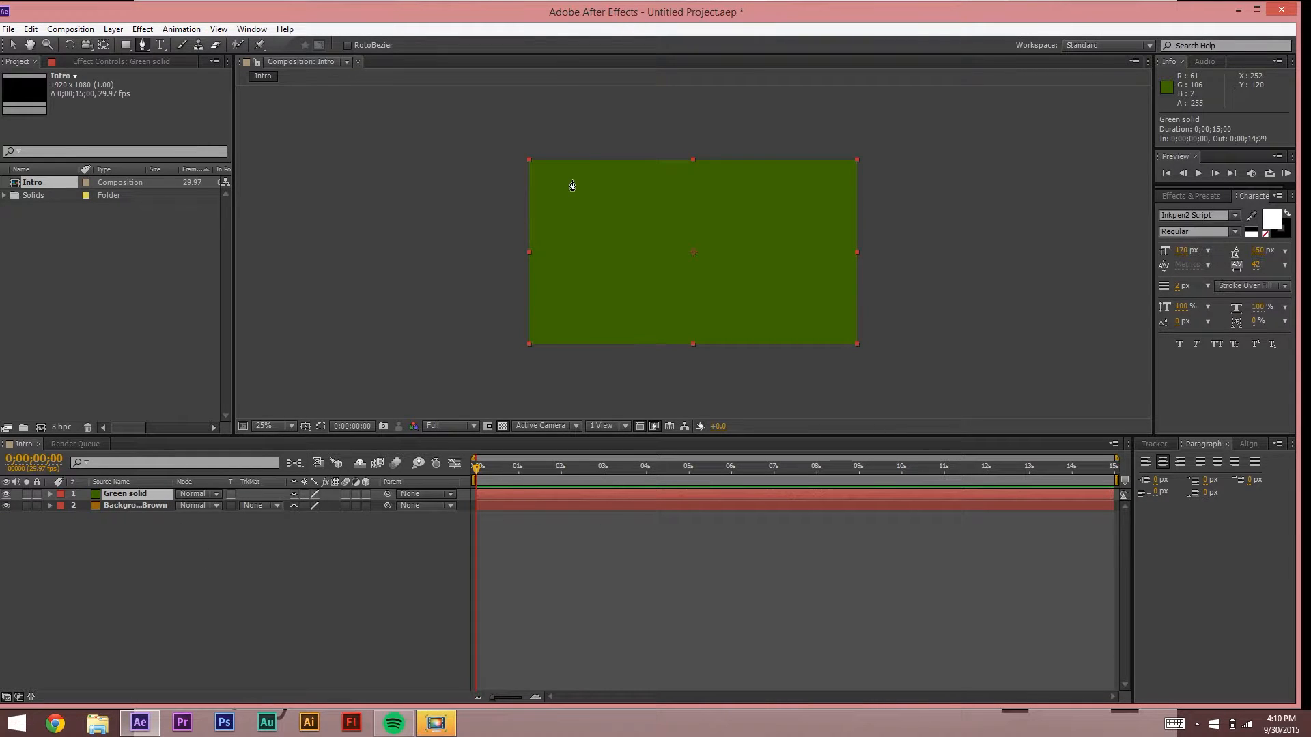
Step: Draw a closed, curved freeform mask on the Green solid
{"action": "left_click_drag", "start_coordinate": [565, 171], "coordinate": [554, 304]}
{"action": "left_click", "coordinate": [570, 324]}
{"action": "left_click_drag", "start_coordinate": [624, 333], "coordinate": [648, 337]}
{"action": "left_click_drag", "start_coordinate": [666, 367], "coordinate": [552, 181]}
{"action": "left_click", "coordinate": [566, 172]}
Step: Bend the mask's left curve upward and pull its left point further left
{"action": "left_click", "coordinate": [13, 46]}
{"action": "left_click", "coordinate": [423, 179]}
{"action": "left_click", "coordinate": [449, 181]}
{"action": "scroll", "coordinate": [576, 201], "scroll_direction": "up", "scroll_amount": 3}
{"action": "scroll", "coordinate": [418, 114], "scroll_direction": "down", "scroll_amount": 1}
{"action": "key", "text": "space"}
{"action": "left_click_drag", "start_coordinate": [427, 126], "coordinate": [546, 281]}
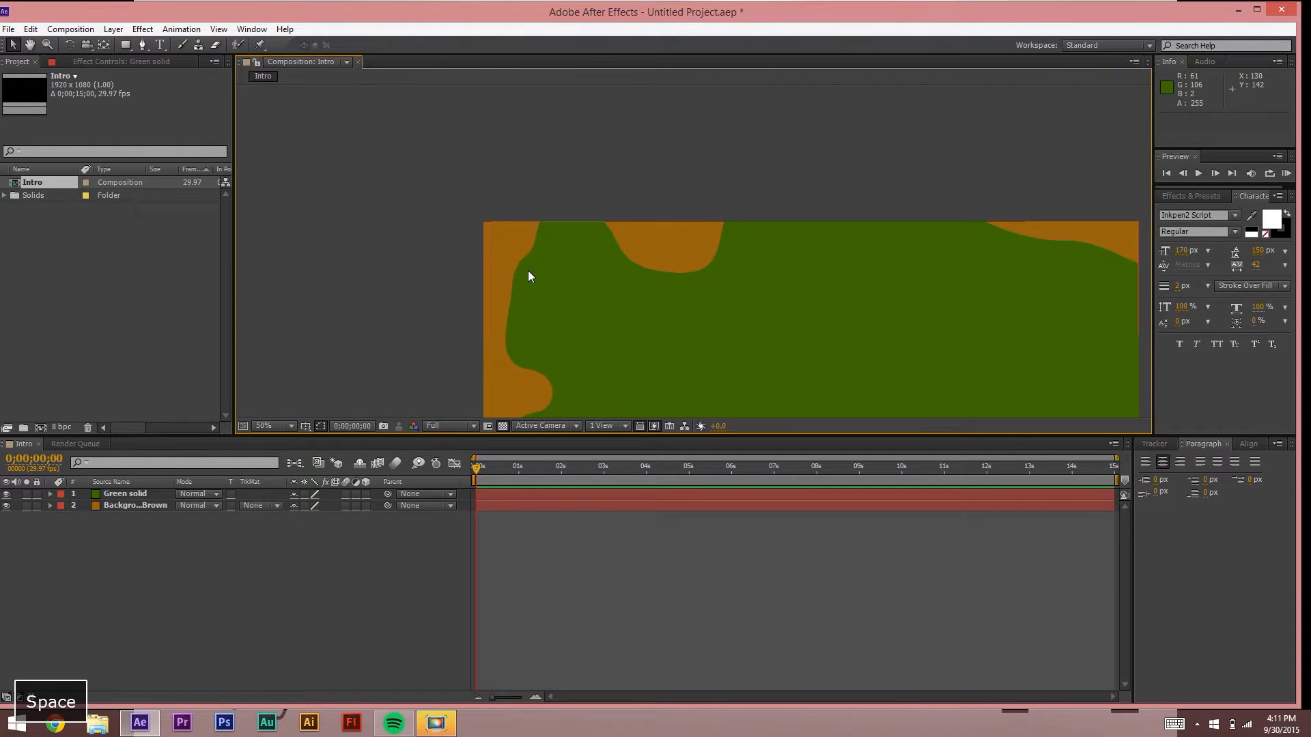
{"action": "scroll", "coordinate": [529, 271], "scroll_direction": "up", "scroll_amount": 1}
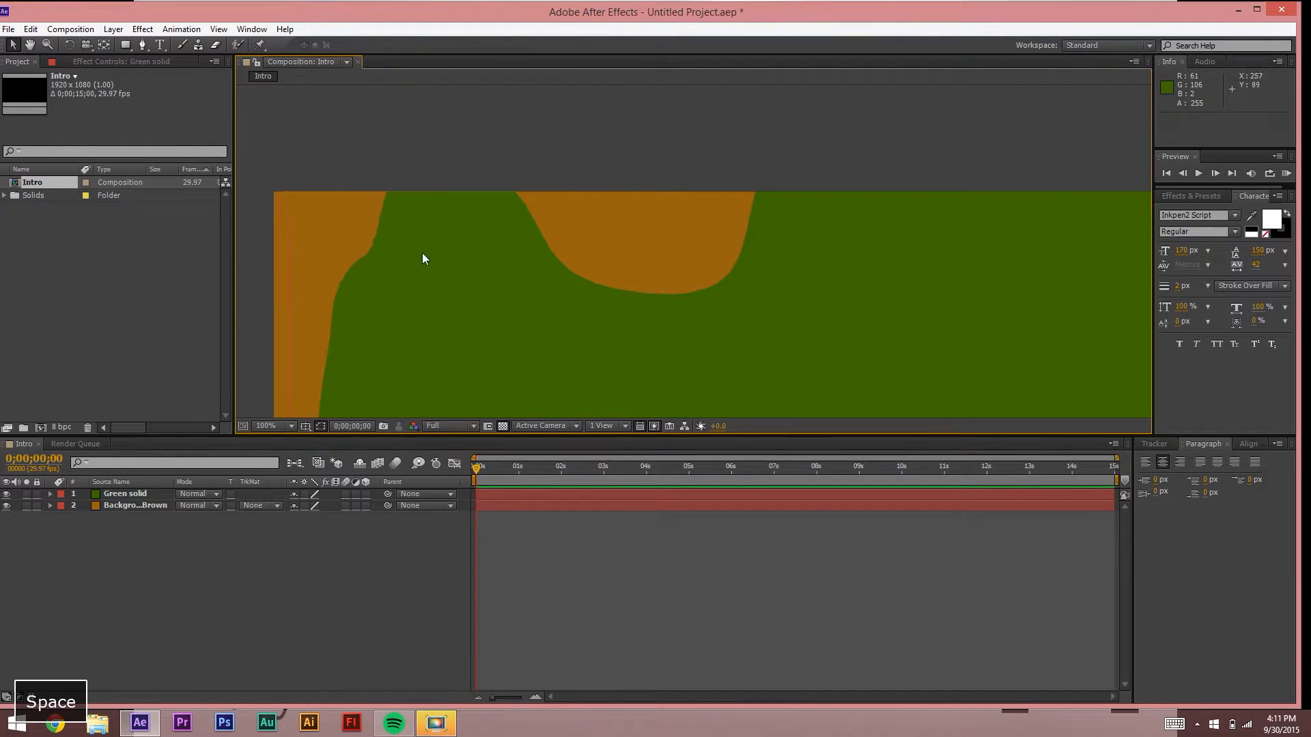
{"action": "left_click", "coordinate": [374, 246]}
{"action": "left_click", "coordinate": [367, 256]}
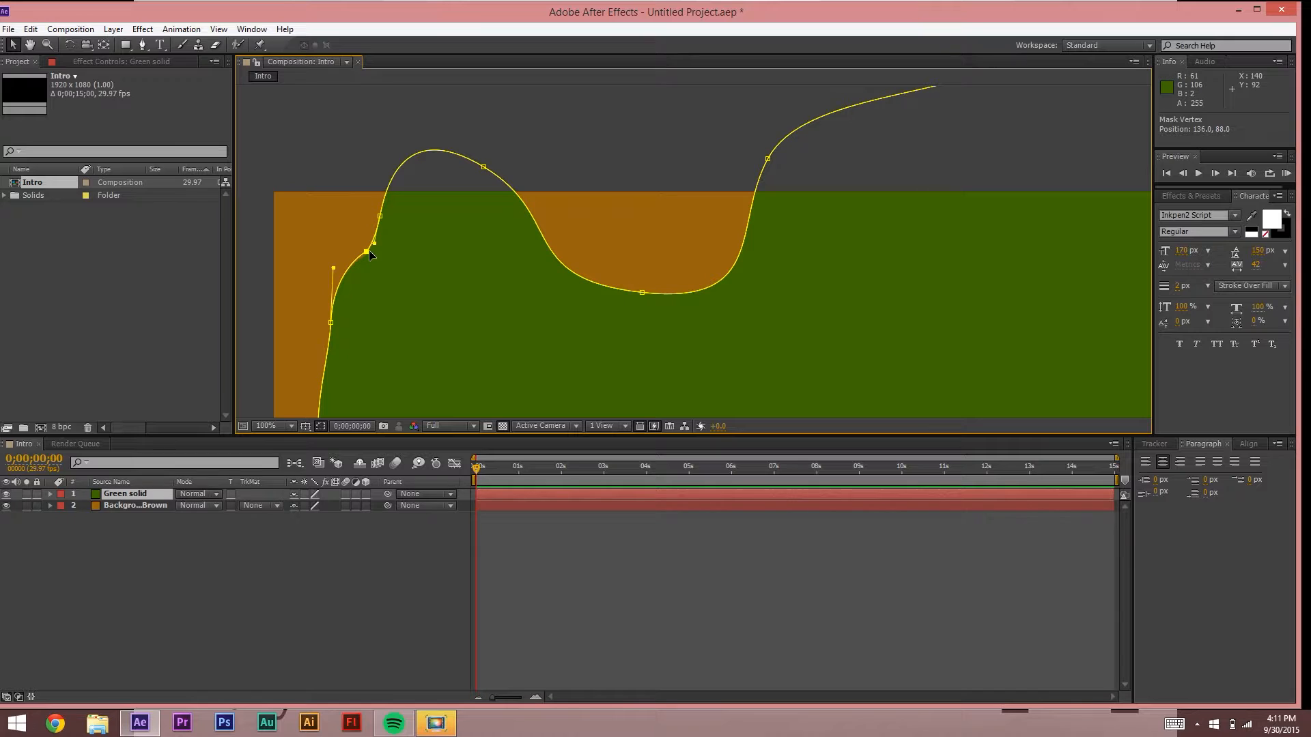
{"action": "left_click_drag", "start_coordinate": [378, 250], "coordinate": [342, 196]}
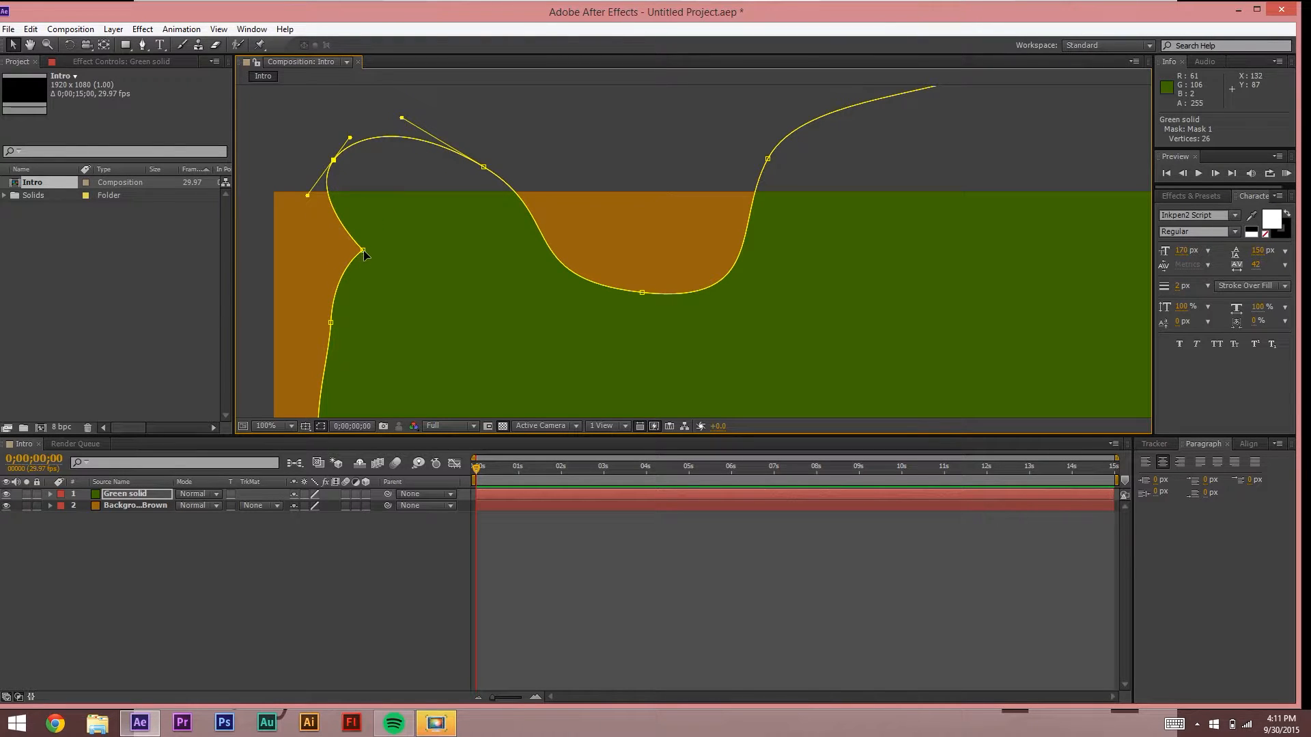
{"action": "left_click_drag", "start_coordinate": [362, 250], "coordinate": [249, 236]}
{"action": "left_click", "coordinate": [330, 322]}
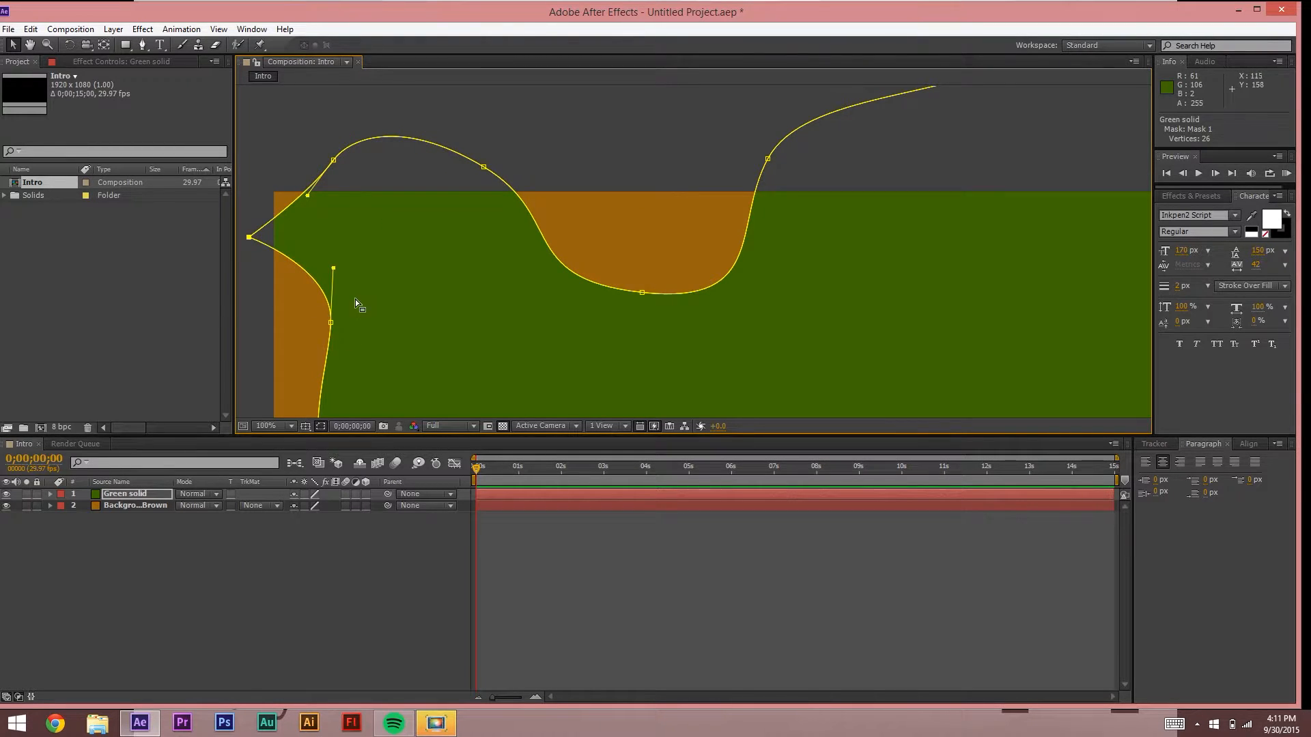
Step: Pull the mask's top points down and refine its upper curve
{"action": "key", "text": "comma"}
{"action": "key", "text": "comma"}
{"action": "key", "text": "comma"}
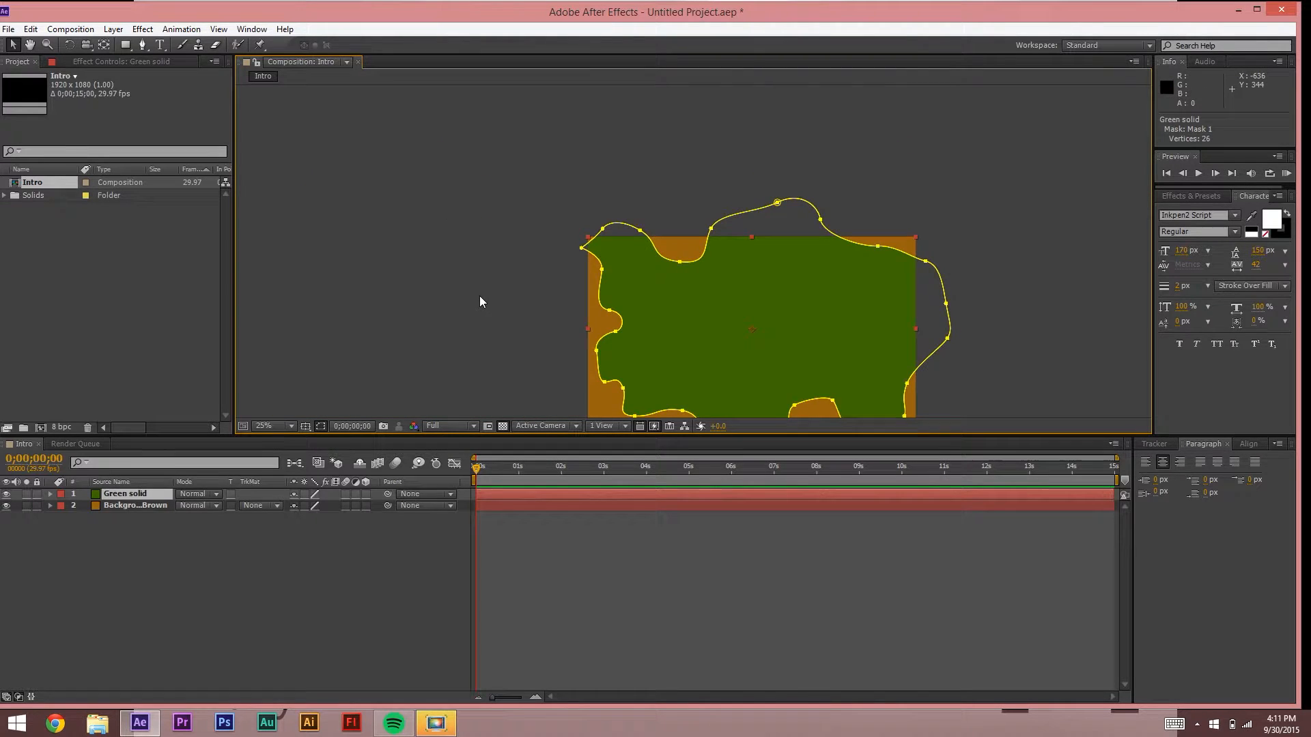
{"action": "left_click", "coordinate": [497, 307]}
{"action": "key", "text": "space"}
{"action": "left_click_drag", "start_coordinate": [468, 246], "coordinate": [378, 170]}
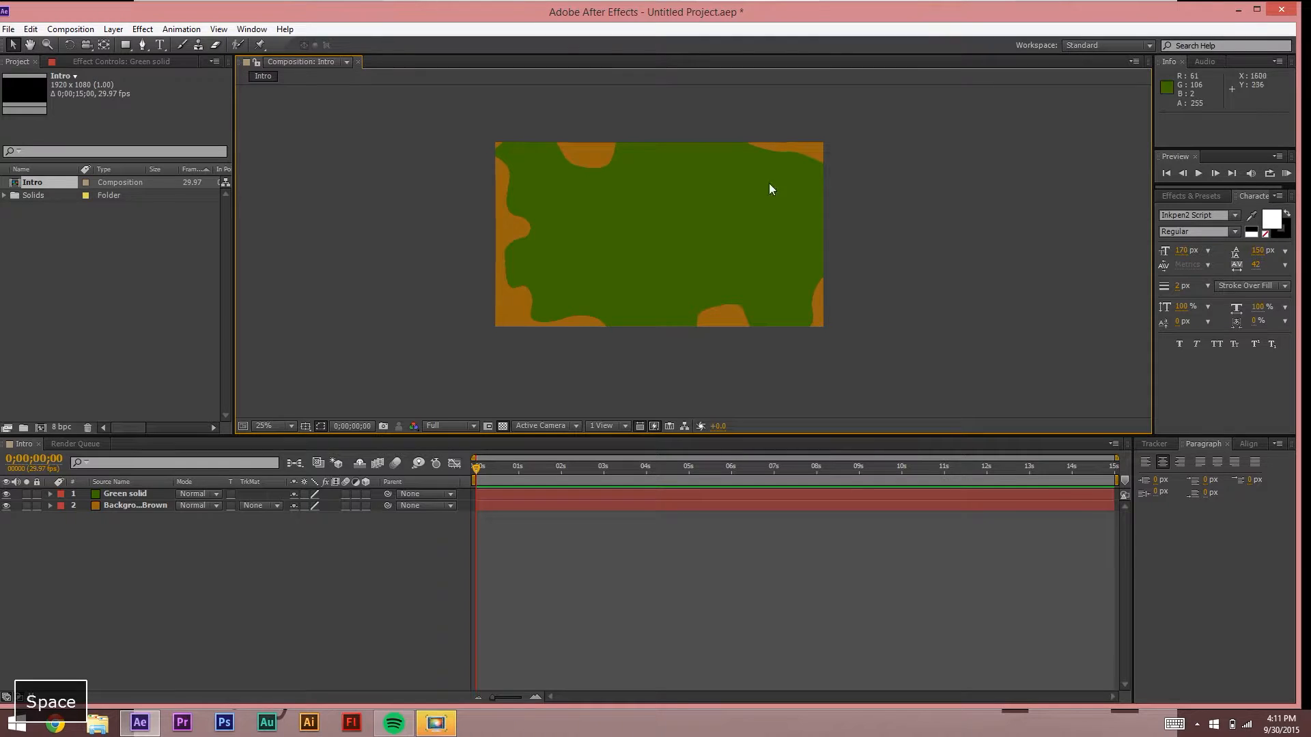
{"action": "left_click", "coordinate": [435, 302]}
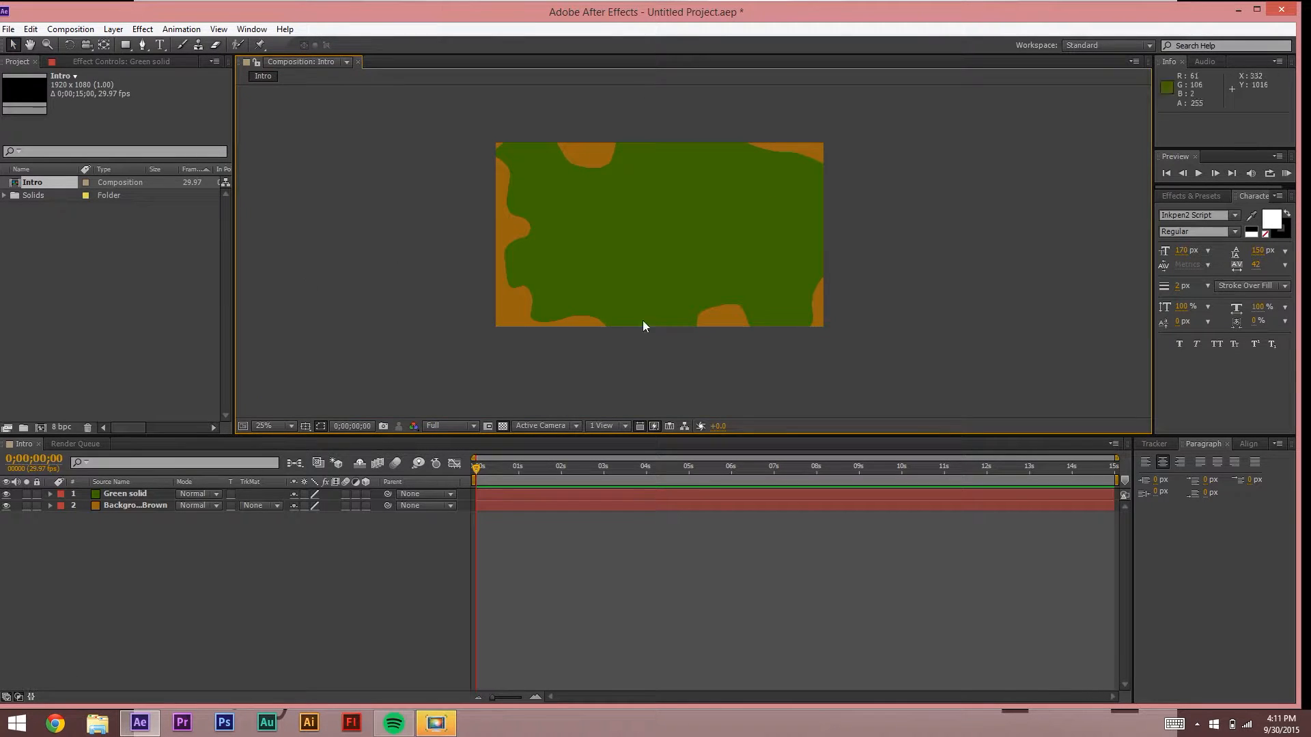
{"action": "left_click", "coordinate": [784, 151]}
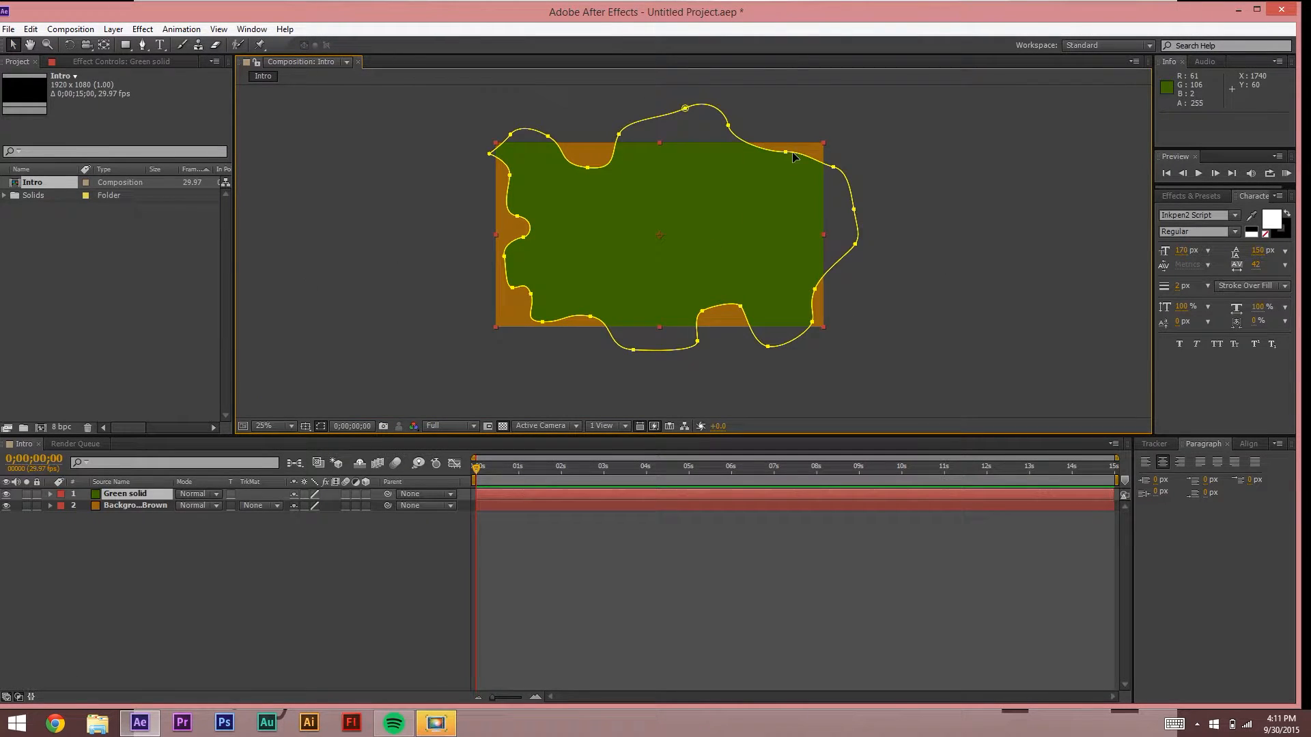
{"action": "left_click_drag", "start_coordinate": [727, 129], "coordinate": [717, 153]}
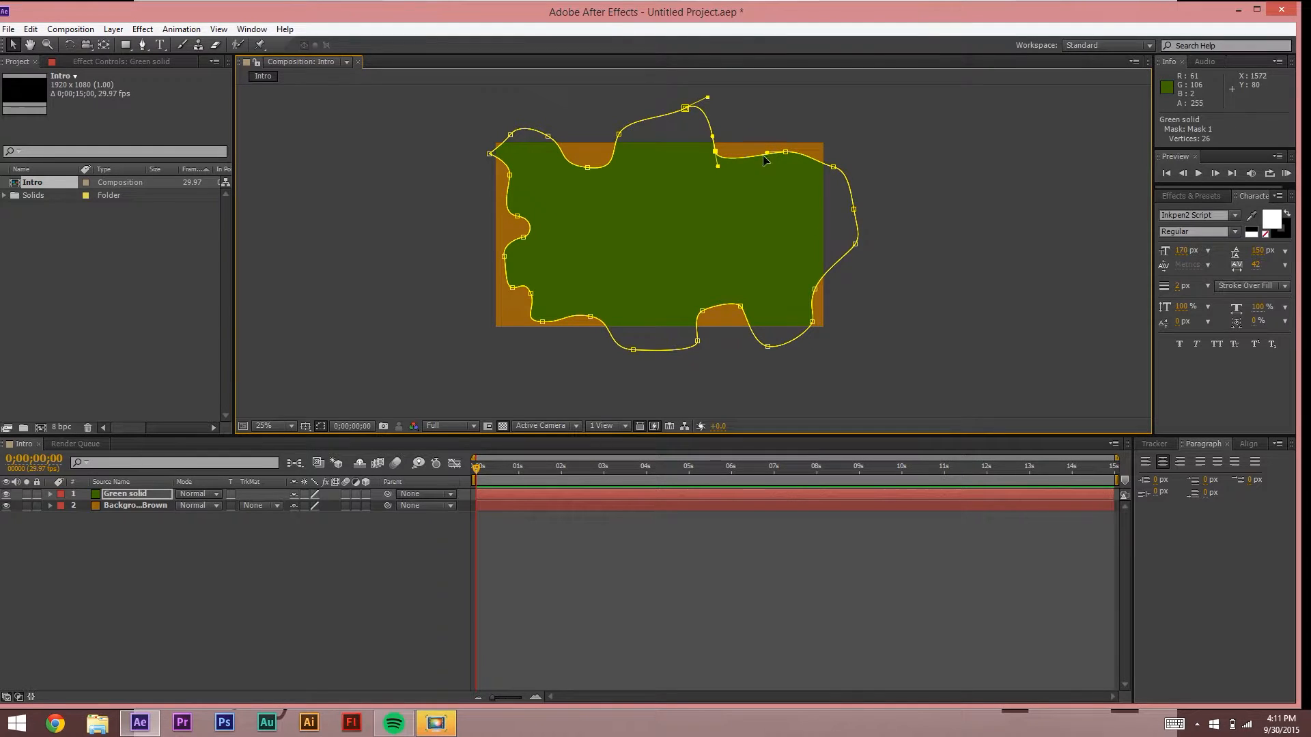
{"action": "left_click_drag", "start_coordinate": [685, 111], "coordinate": [670, 118]}
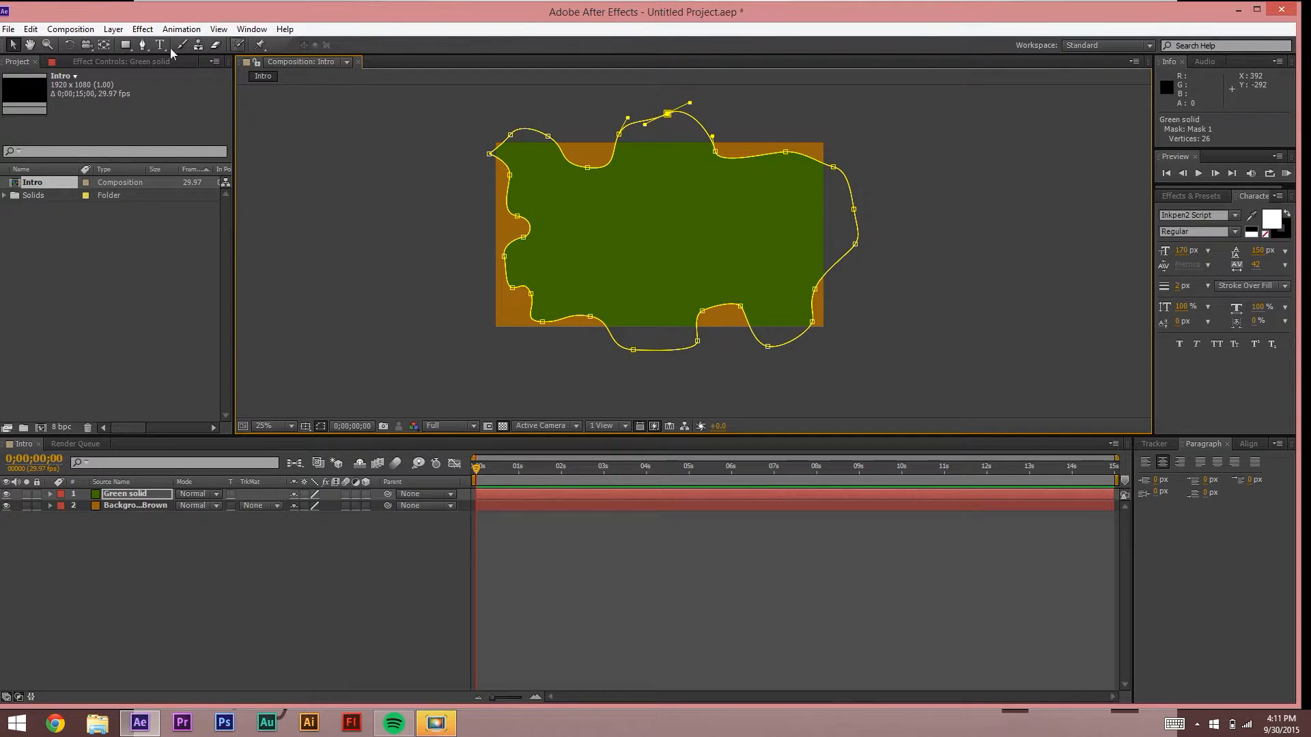
Step: Add extra points along the mask's top edge, bringing it to 29 vertices
{"action": "left_click", "coordinate": [140, 46]}
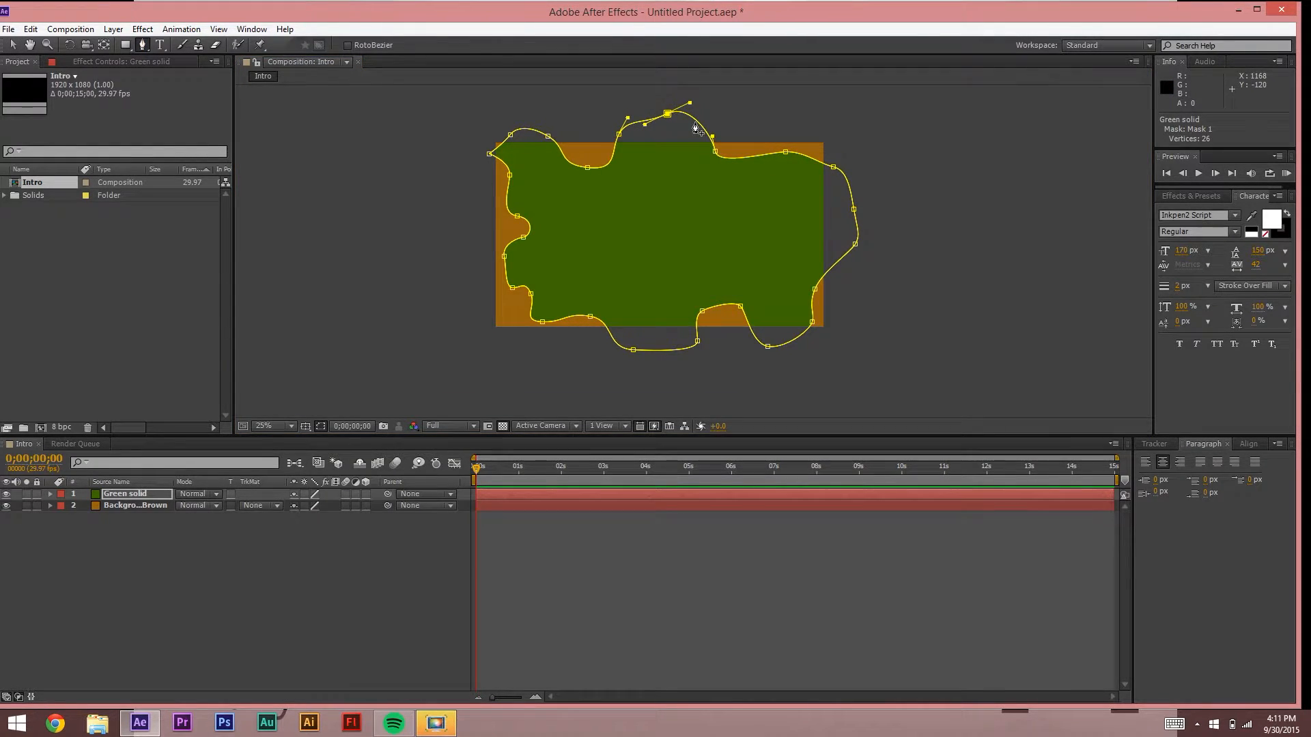
{"action": "mouse_move", "coordinate": [691, 120]}
{"action": "left_mouse_down"}
{"action": "mouse_move", "coordinate": [666, 167]}
{"action": "mouse_move", "coordinate": [699, 127]}
{"action": "left_mouse_up"}
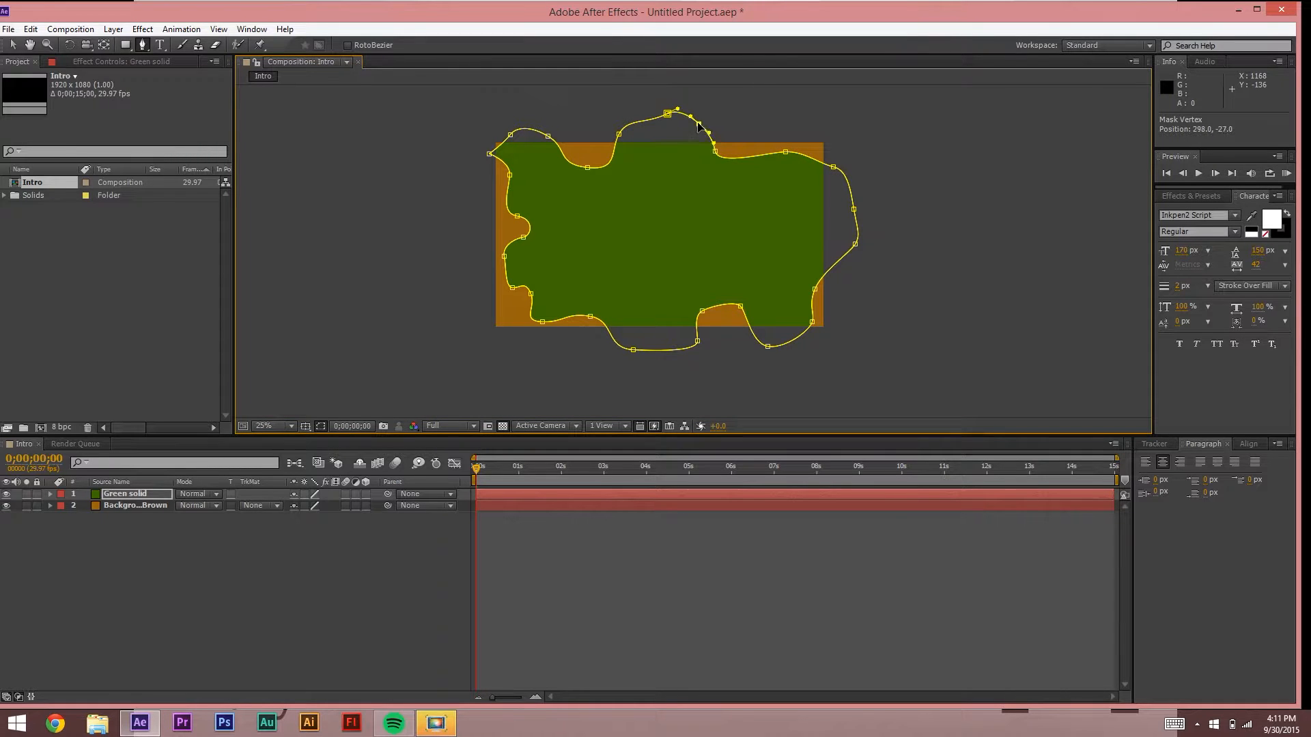
{"action": "left_click", "coordinate": [670, 147]}
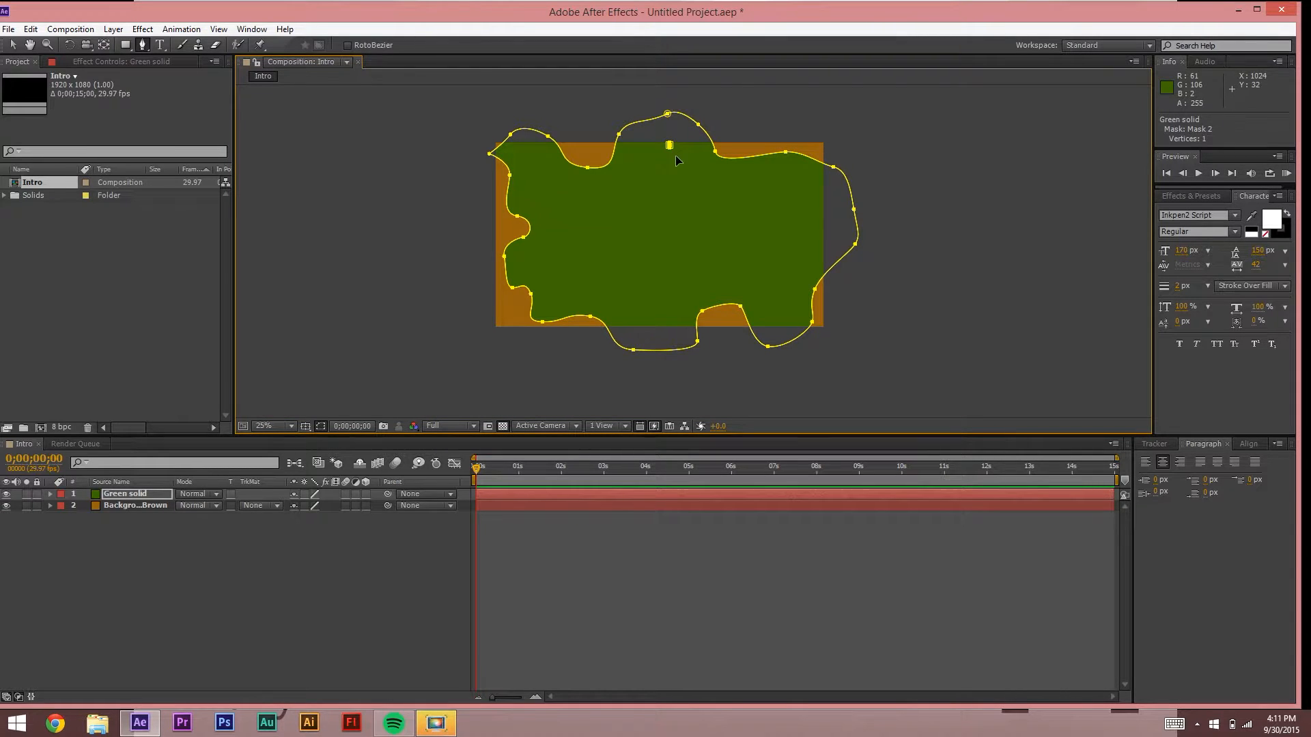
{"action": "key", "text": "ctrl+z"}
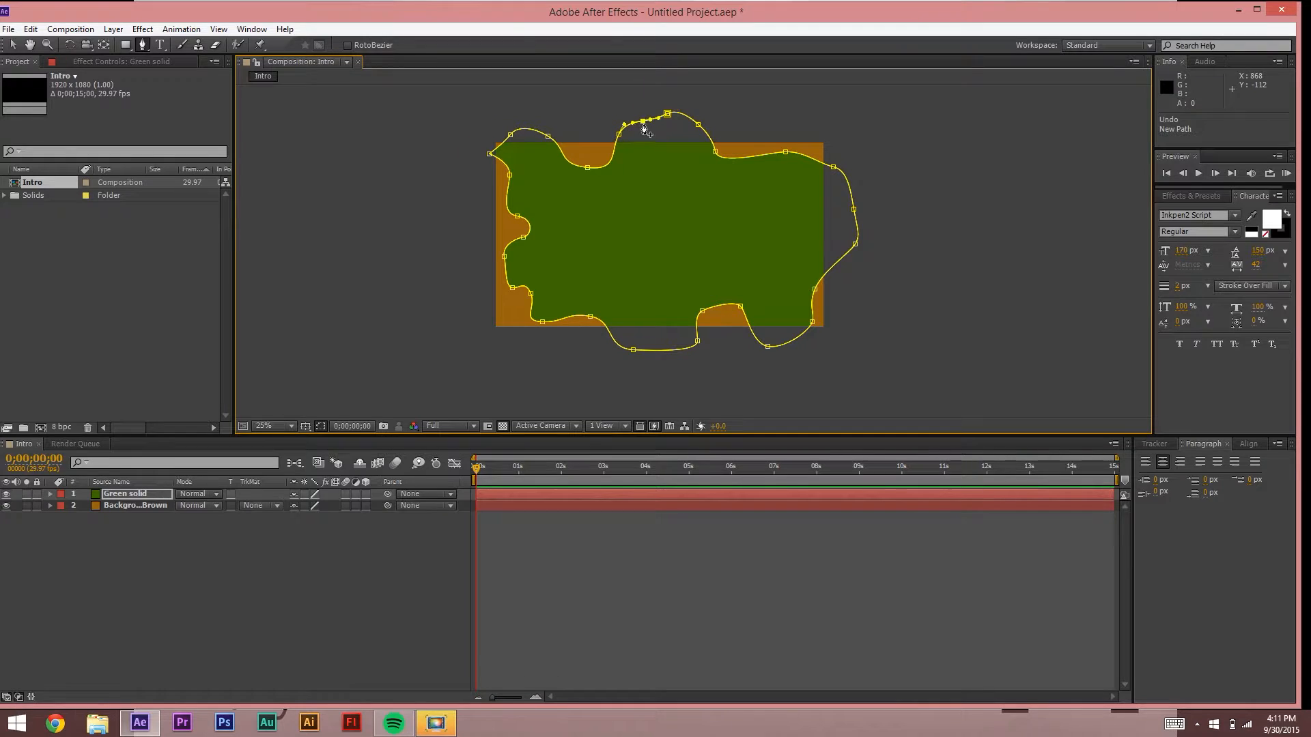
{"action": "left_click_drag", "start_coordinate": [644, 128], "coordinate": [671, 127]}
{"action": "left_click", "coordinate": [690, 148]}
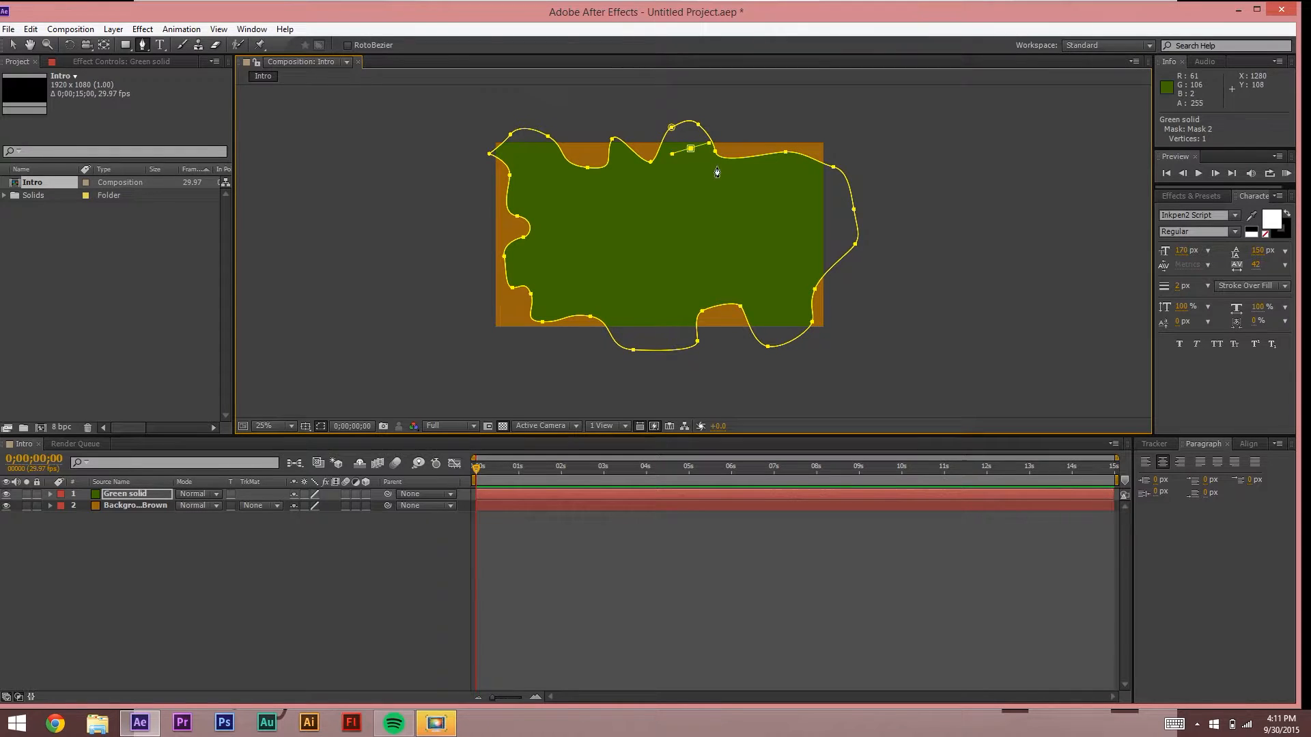
{"action": "key", "text": "ctrl+z"}
{"action": "double_click", "coordinate": [708, 136]}
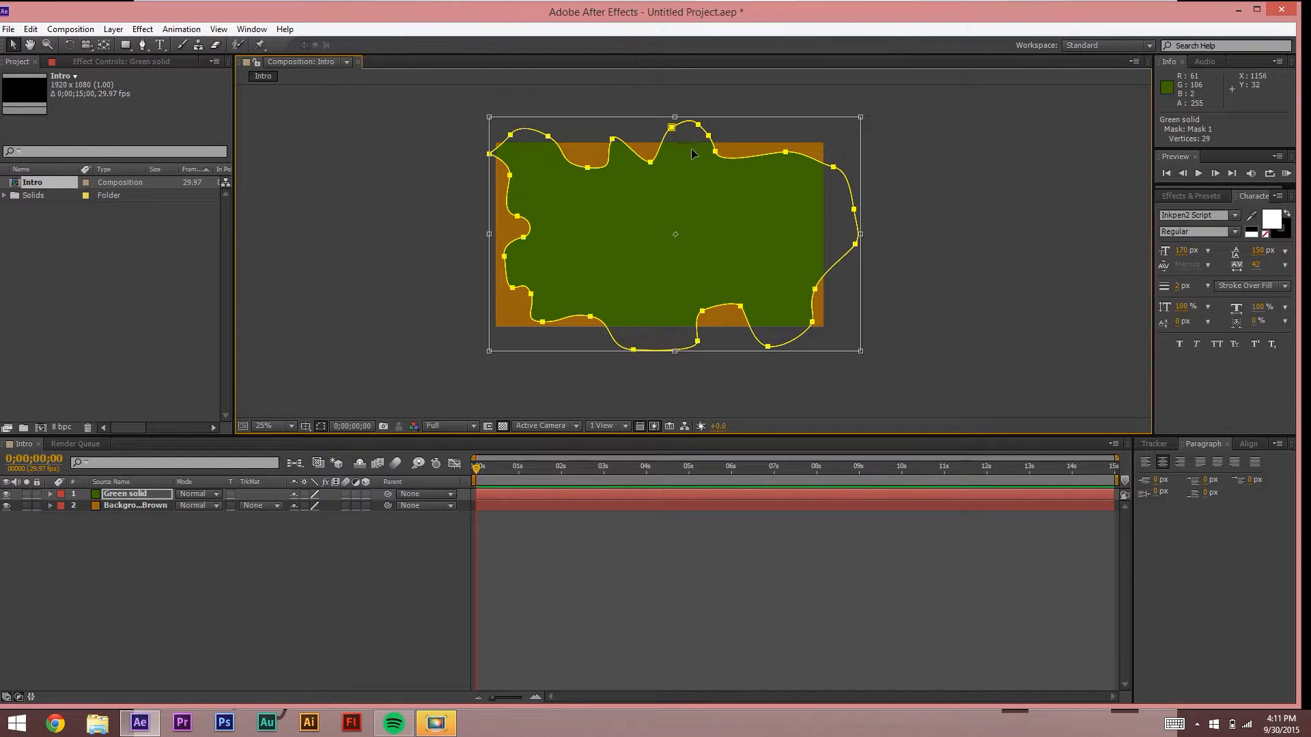
{"action": "left_click", "coordinate": [12, 44]}
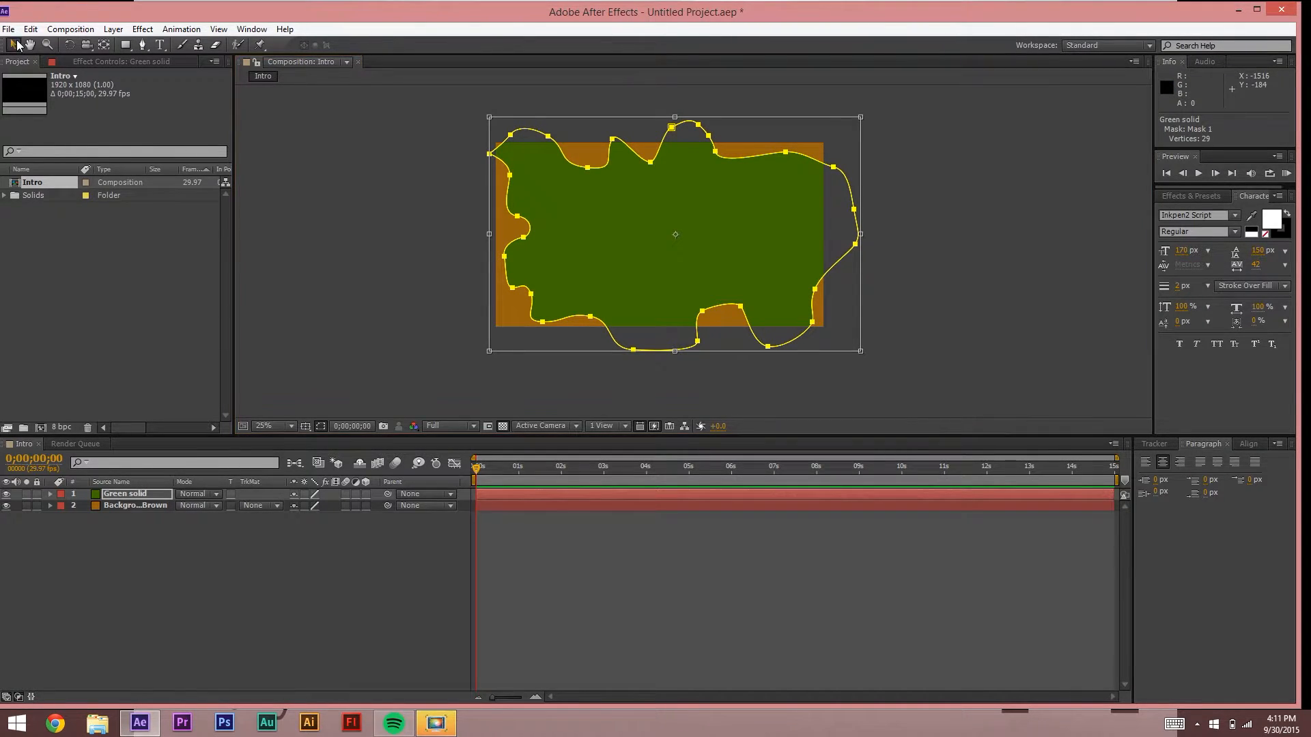
Step: Expand the Green solid layer's Masks group and select Mask 1
{"action": "left_click", "coordinate": [403, 185]}
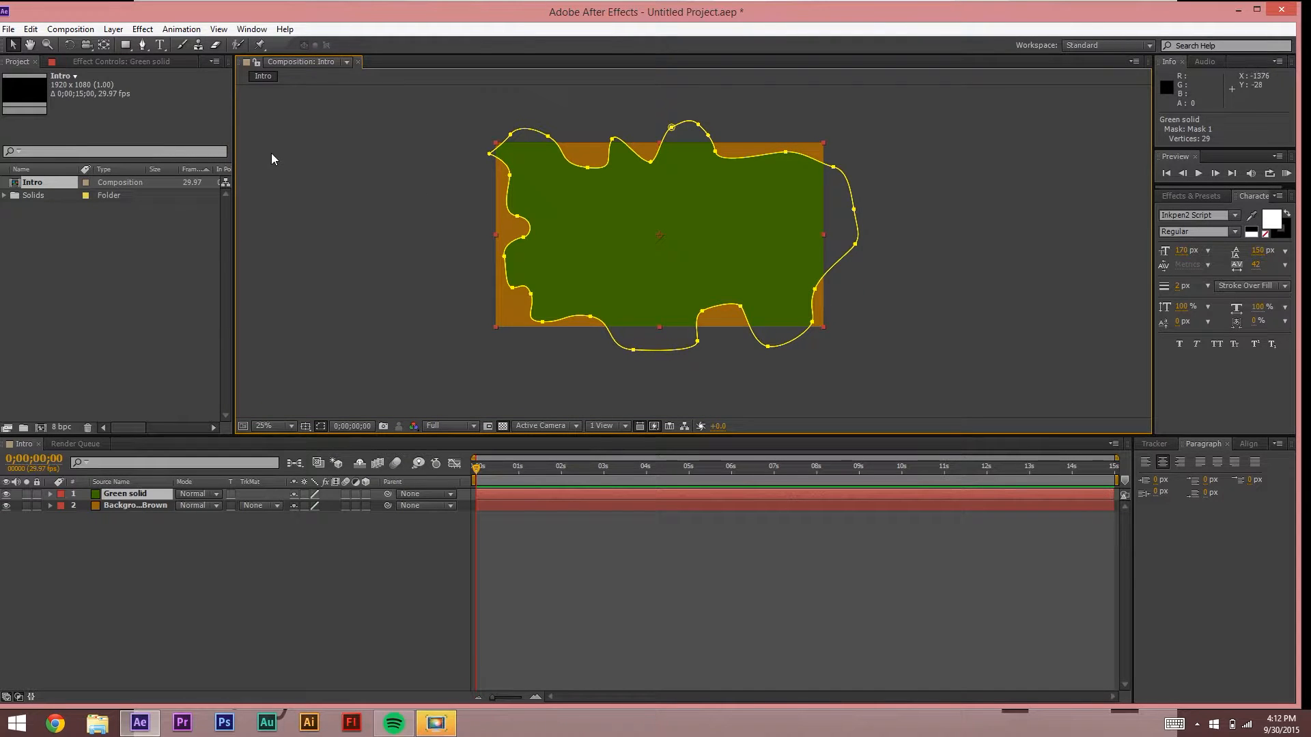
{"action": "left_click", "coordinate": [301, 132]}
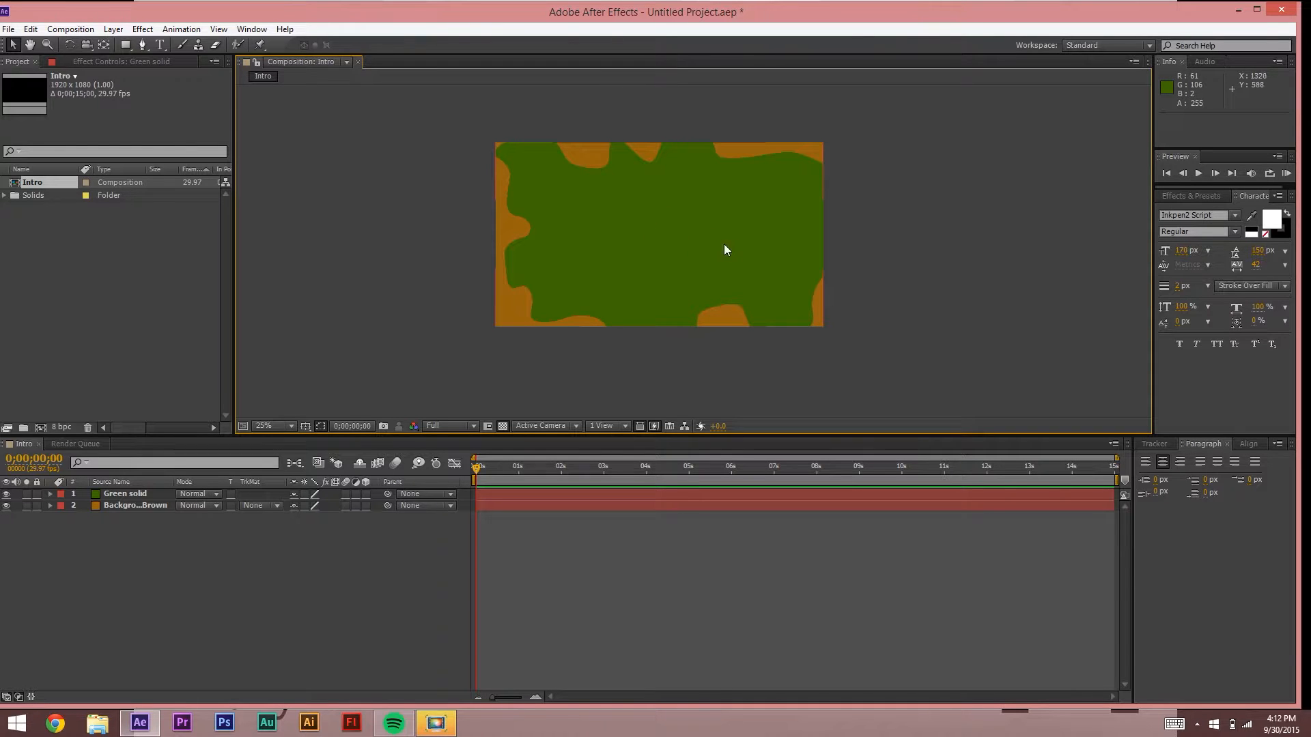
{"action": "left_click", "coordinate": [51, 494]}
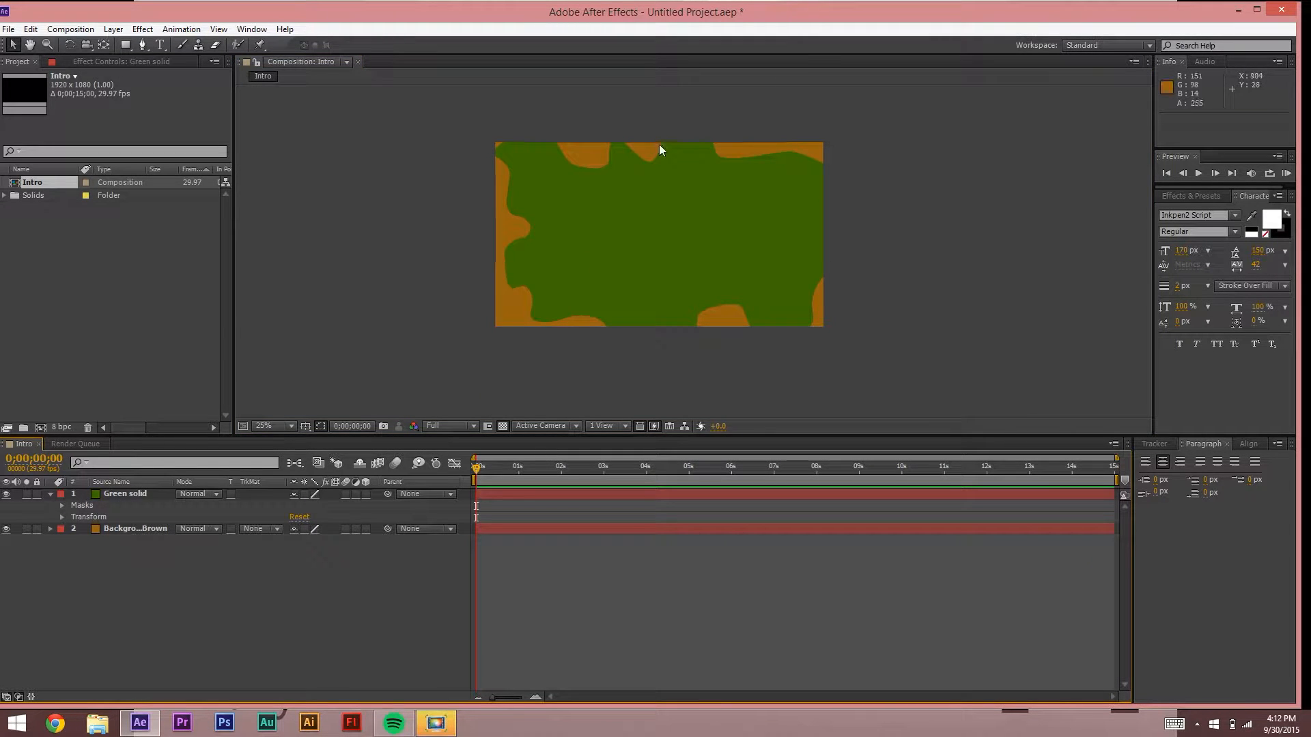
{"action": "left_click", "coordinate": [81, 506]}
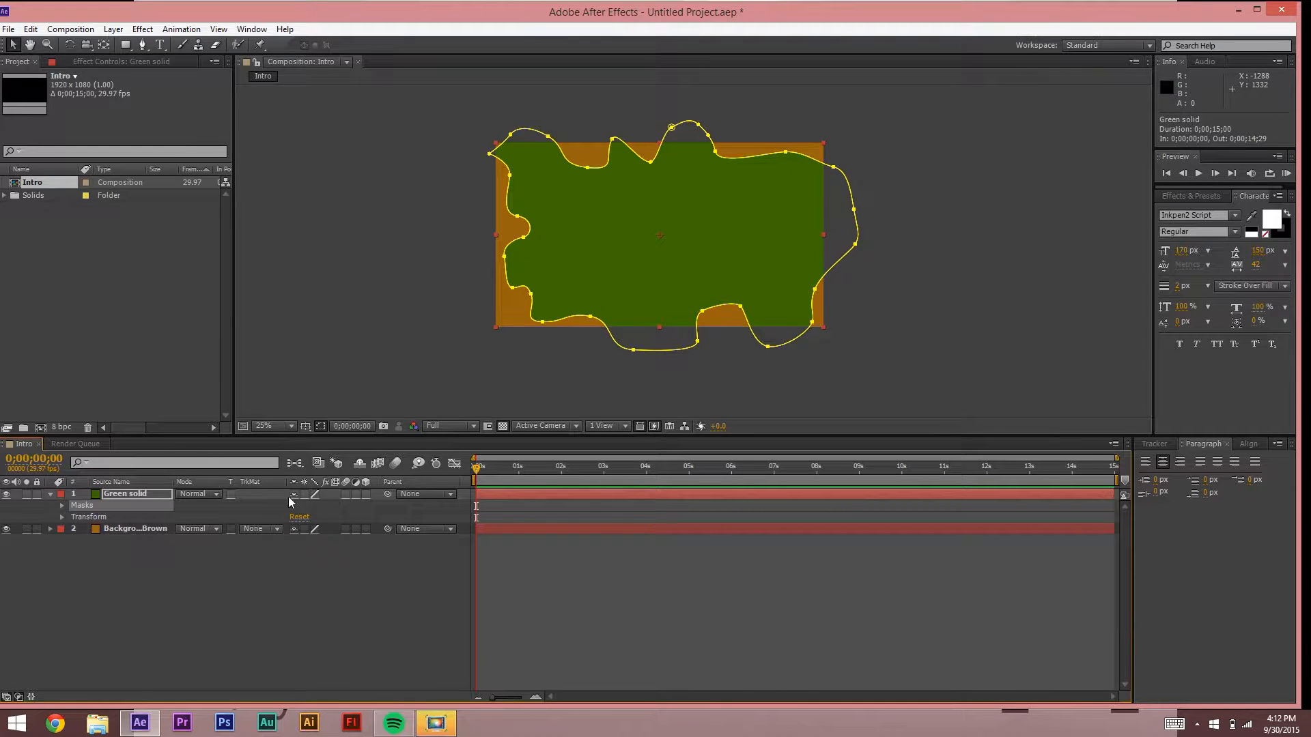
{"action": "left_click", "coordinate": [61, 506]}
{"action": "left_click", "coordinate": [97, 517]}
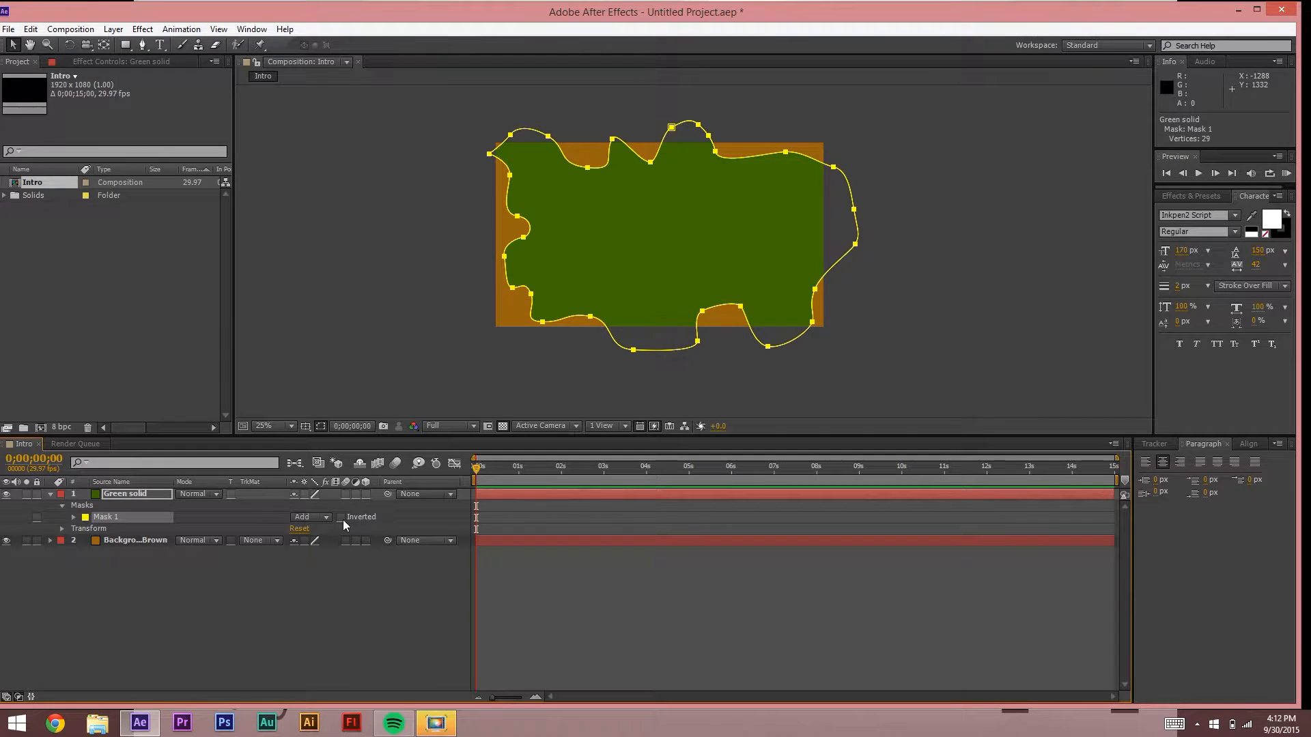
Step: Invert Mask 1 so orange shows inside, and reposition the mask over the solid
{"action": "left_click", "coordinate": [340, 517]}
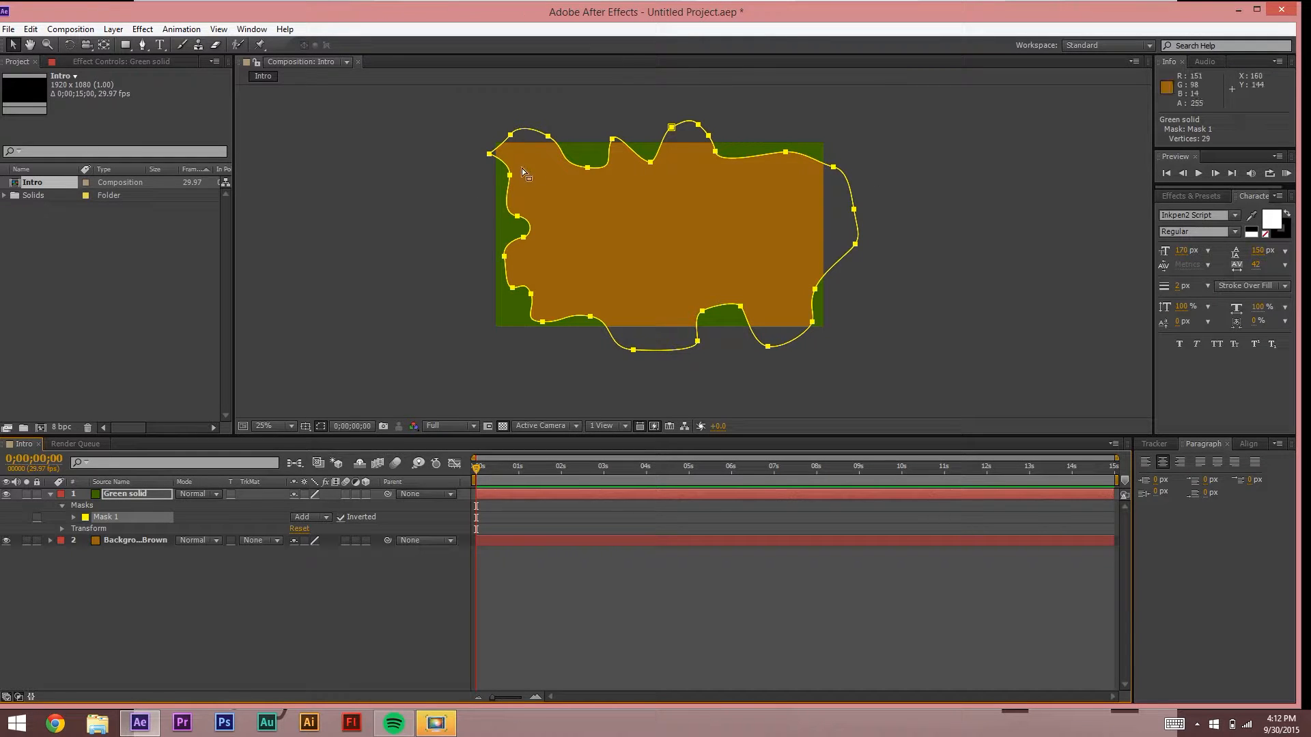
{"action": "left_click_drag", "start_coordinate": [517, 180], "coordinate": [663, 250]}
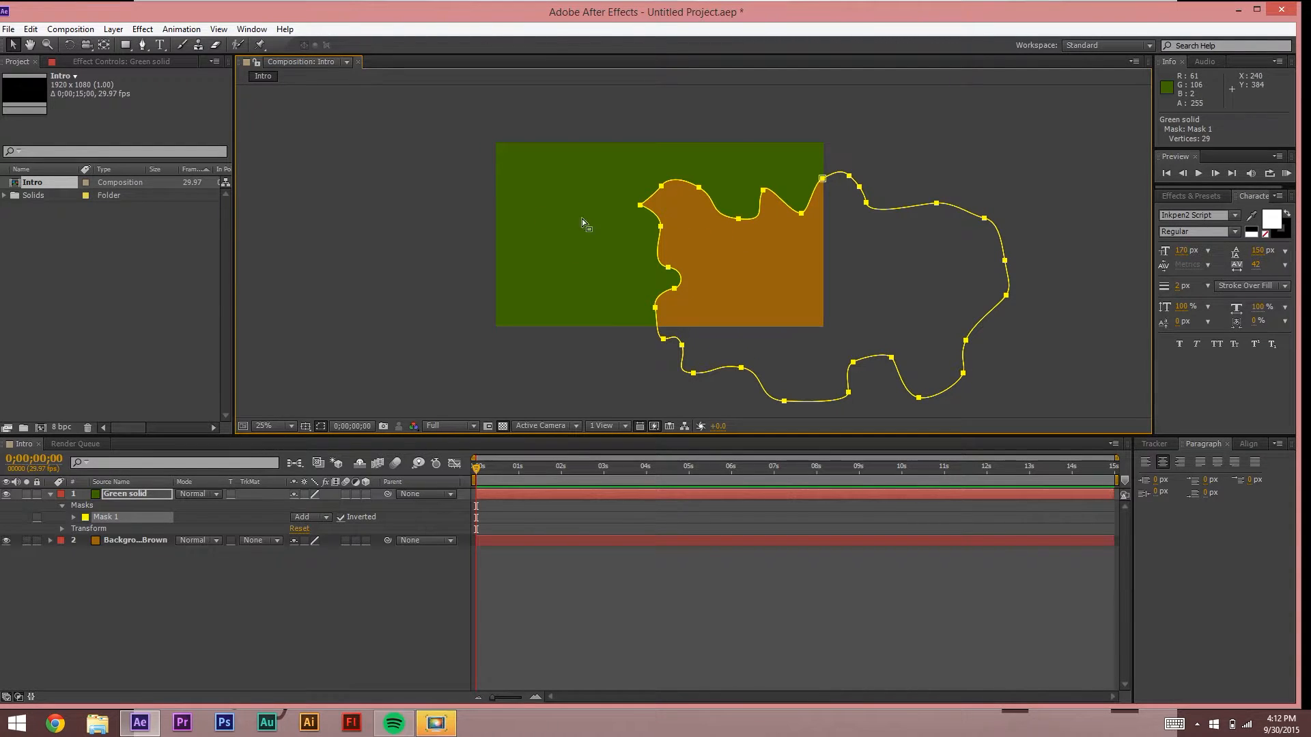
{"action": "left_click_drag", "start_coordinate": [681, 289], "coordinate": [522, 250]}
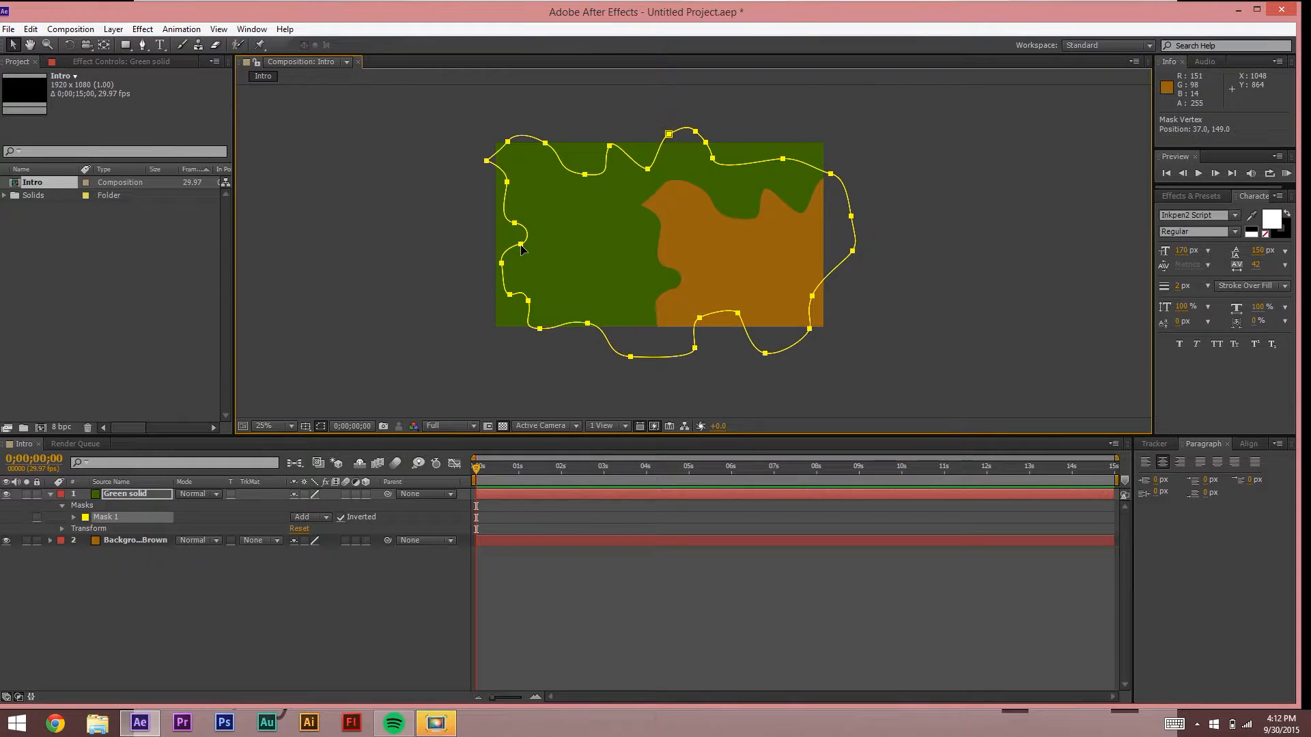
{"action": "left_click", "coordinate": [331, 330]}
{"action": "left_click", "coordinate": [611, 205]}
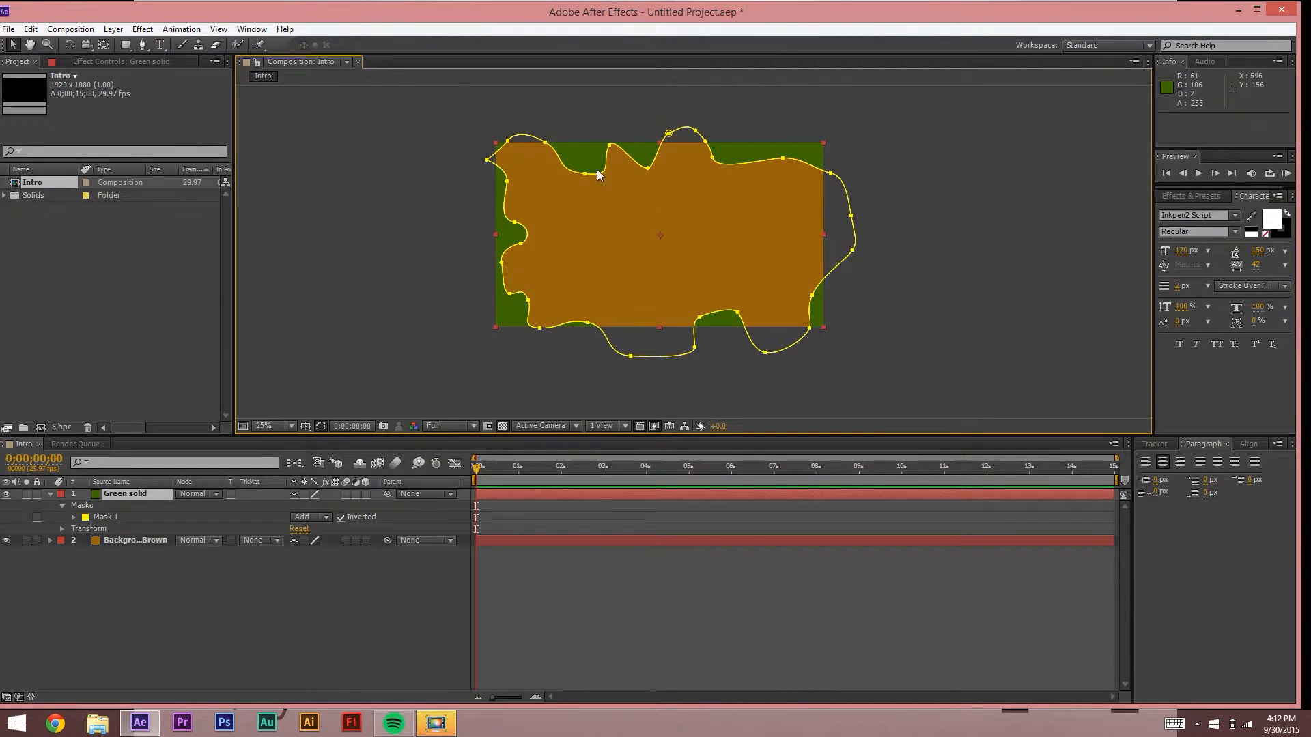
{"action": "left_click", "coordinate": [586, 172]}
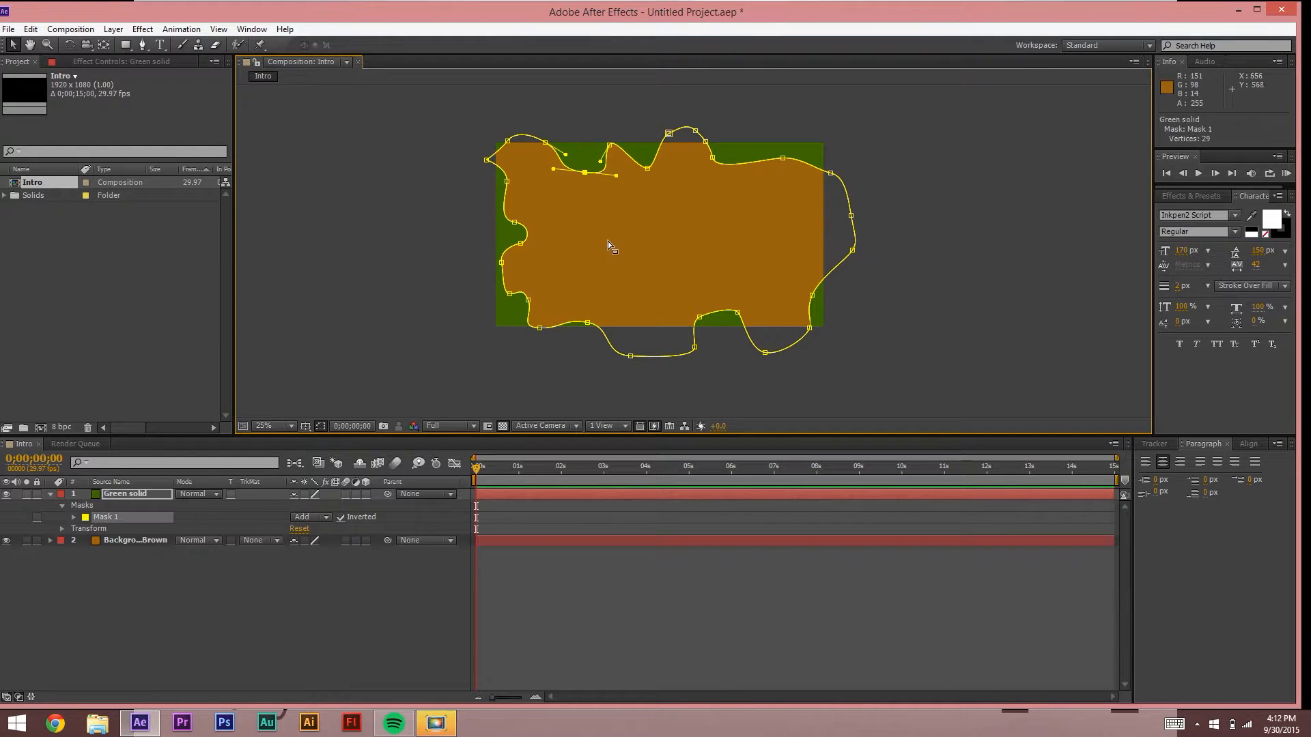
{"action": "left_click", "coordinate": [266, 276]}
{"action": "left_click", "coordinate": [548, 251]}
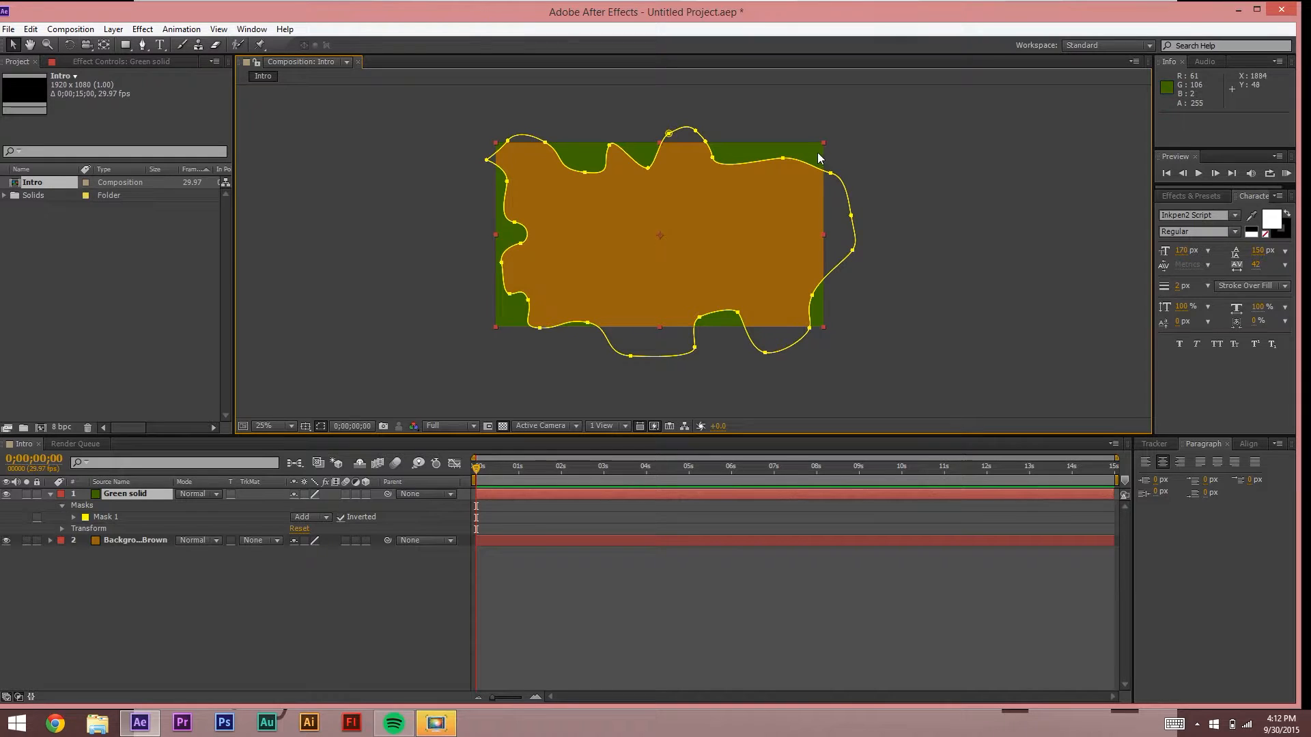
{"action": "left_click", "coordinate": [959, 275]}
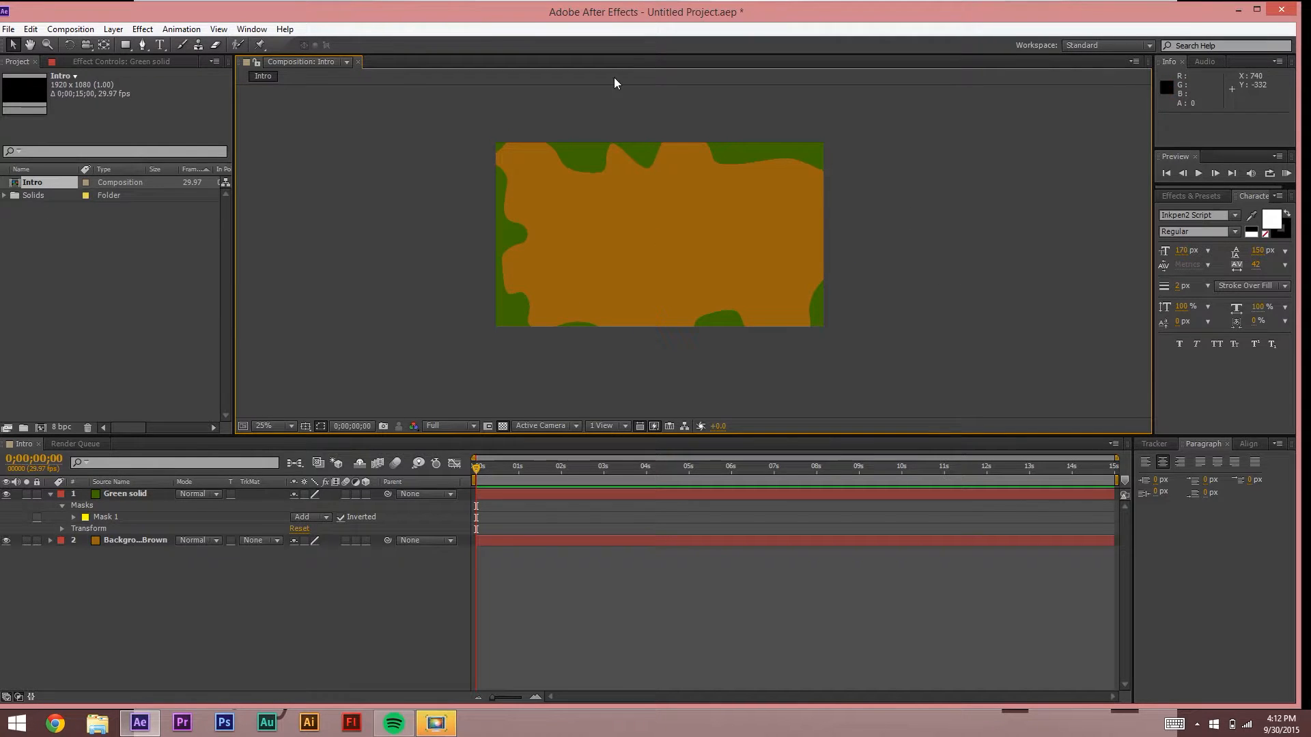
Step: Pull the mask's bottom points up, then expand Mask 1's property list
{"action": "left_click", "coordinate": [633, 303]}
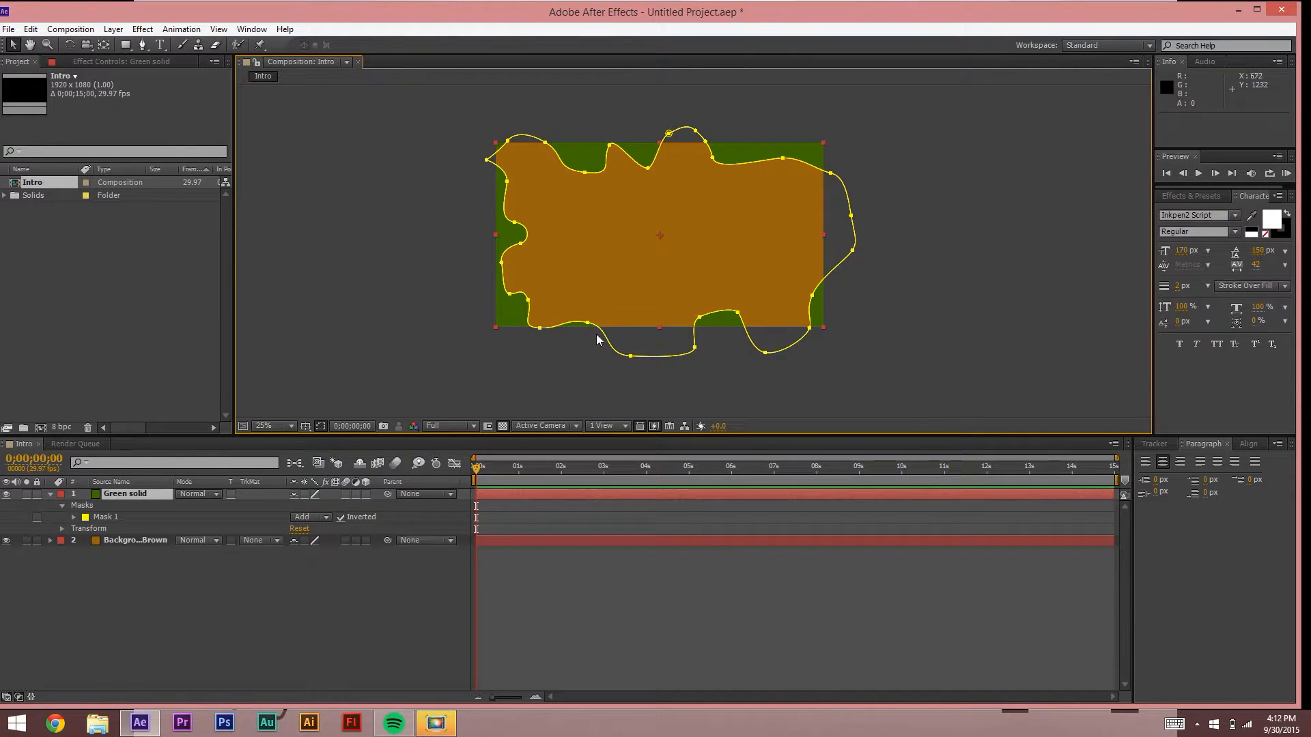
{"action": "left_click", "coordinate": [631, 352]}
{"action": "left_click_drag", "start_coordinate": [635, 347], "coordinate": [669, 321]}
{"action": "left_click", "coordinate": [670, 325]}
{"action": "left_click", "coordinate": [447, 336]}
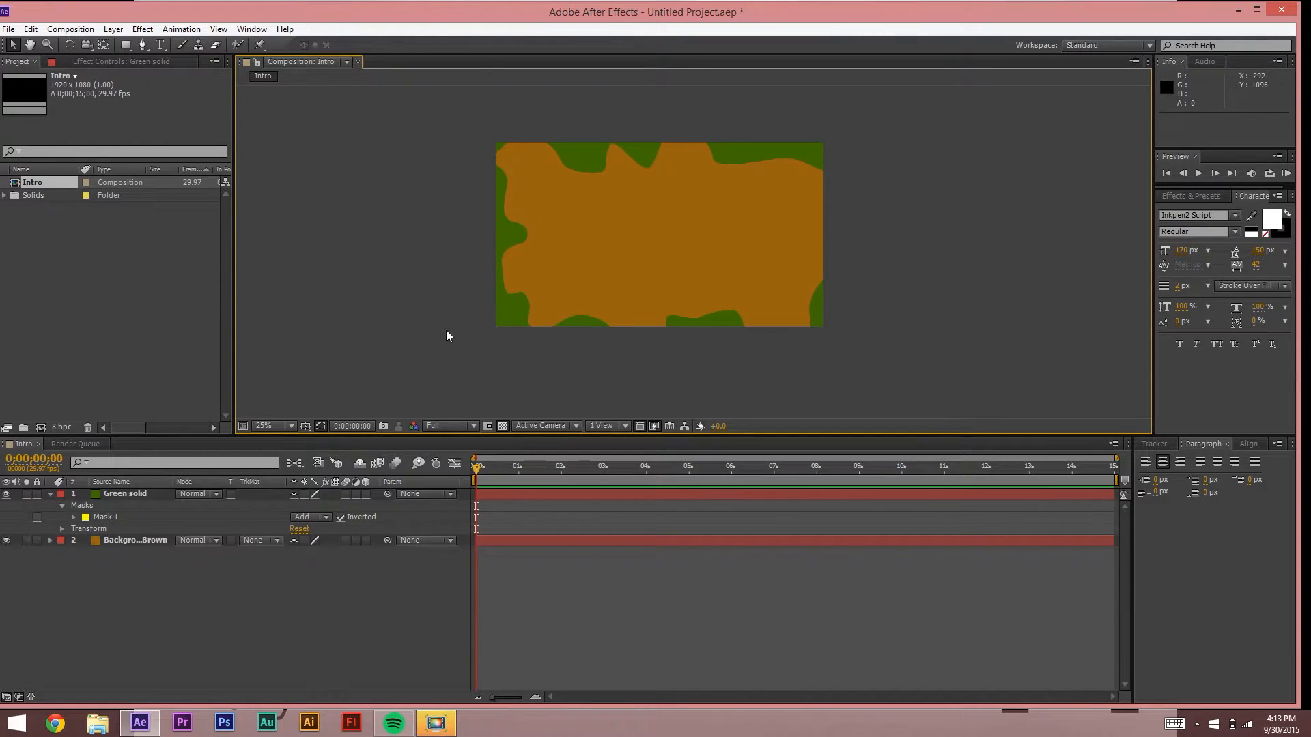
{"action": "left_click", "coordinate": [106, 518]}
{"action": "left_click", "coordinate": [73, 517]}
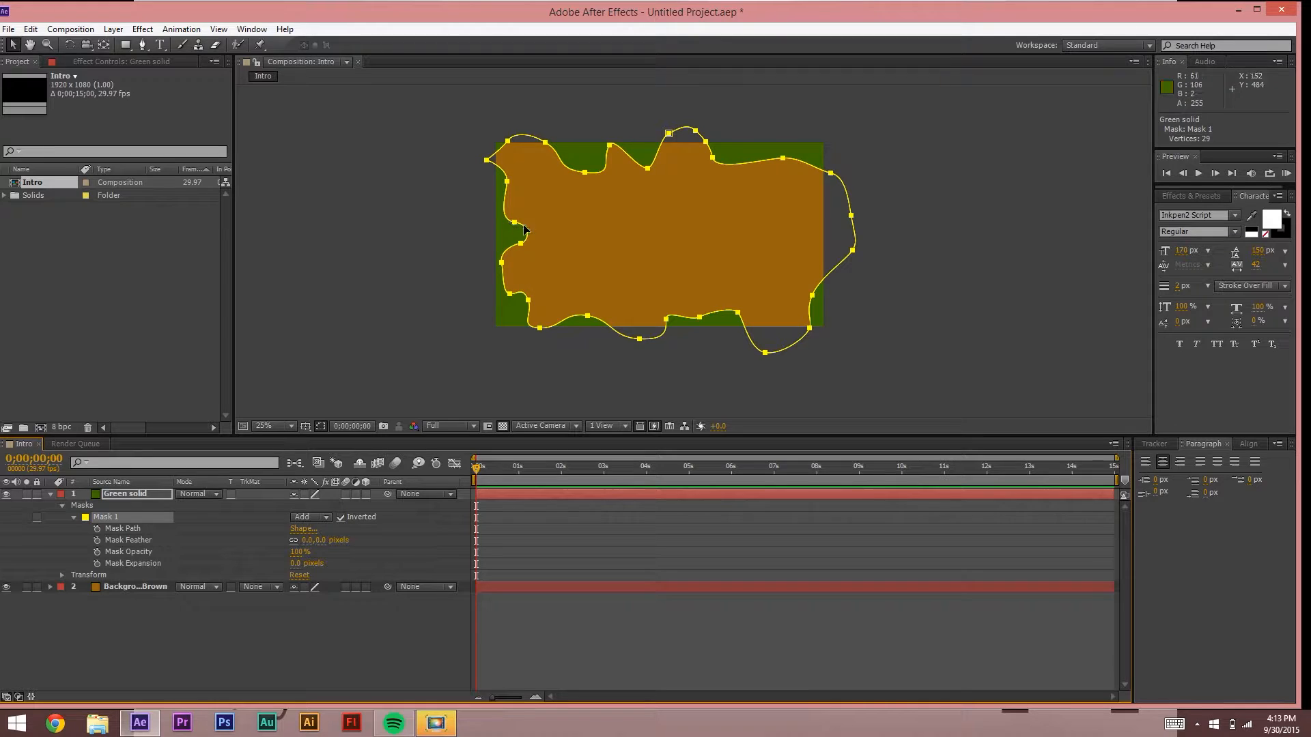
Step: Feather Mask 1's edge by 160 pixels
{"action": "left_click_drag", "start_coordinate": [307, 540], "coordinate": [406, 539]}
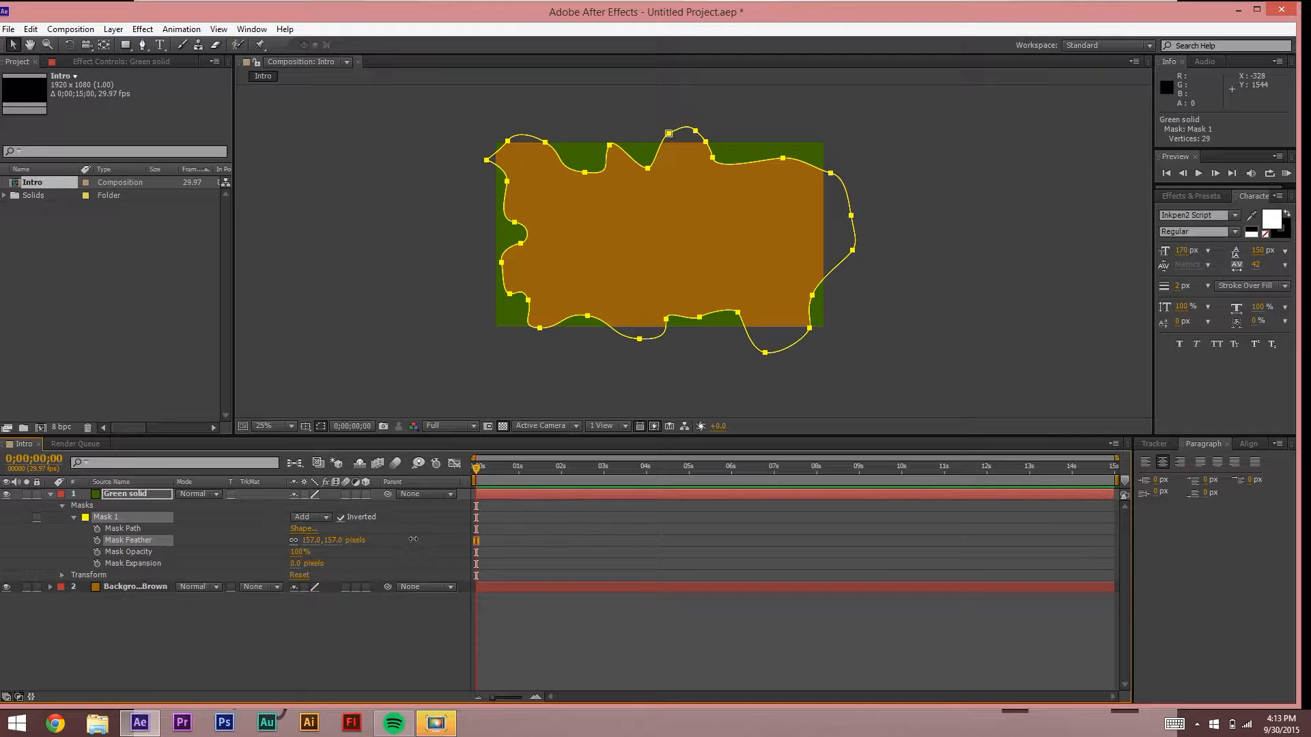
{"action": "left_click", "coordinate": [318, 333]}
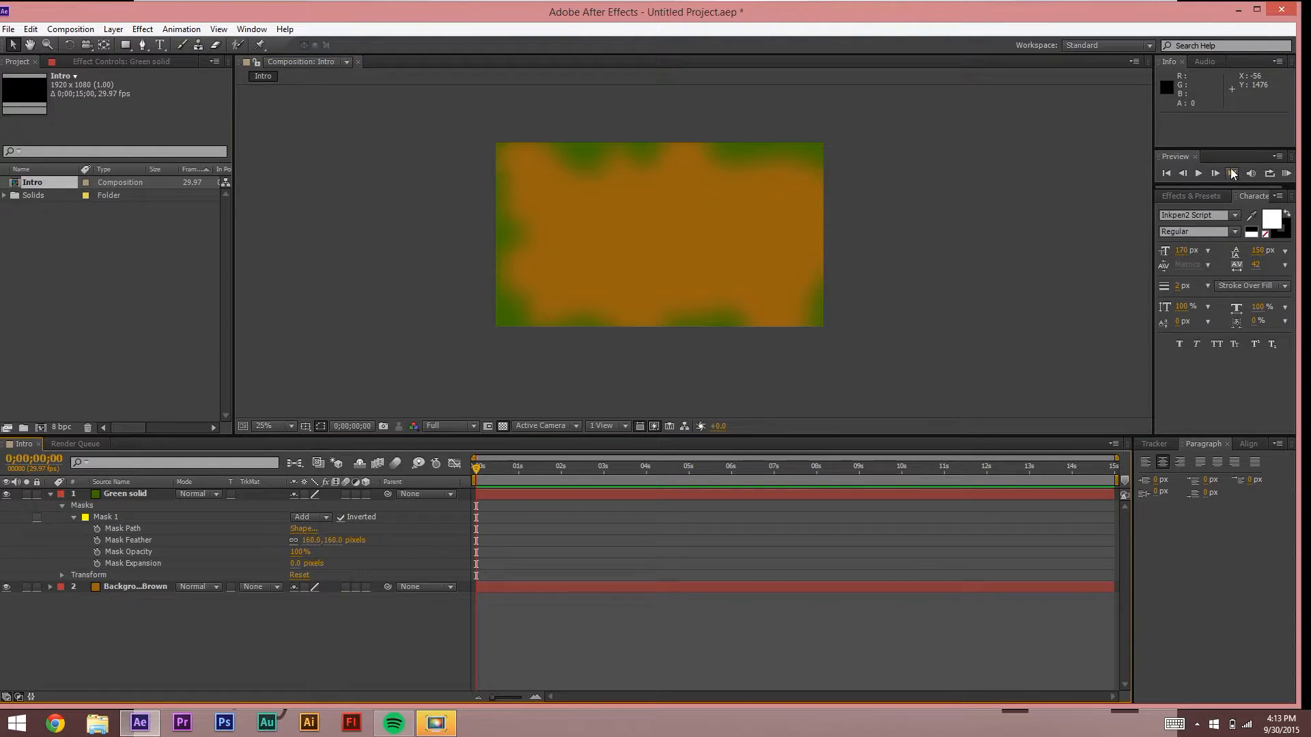
Step: Apply the Ramp effect to the Background Brown layer
{"action": "left_click", "coordinate": [1194, 194]}
{"action": "type", "text": "ramp"}
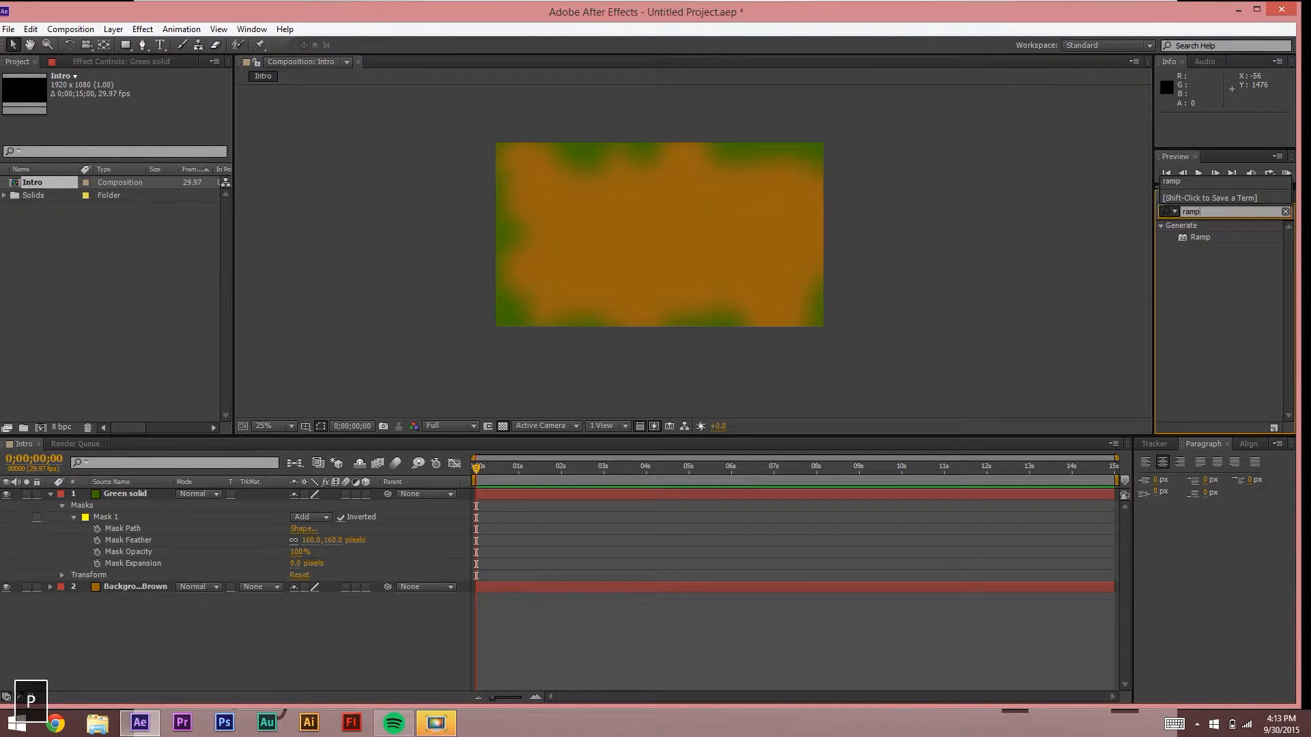
{"action": "left_click", "coordinate": [1206, 235]}
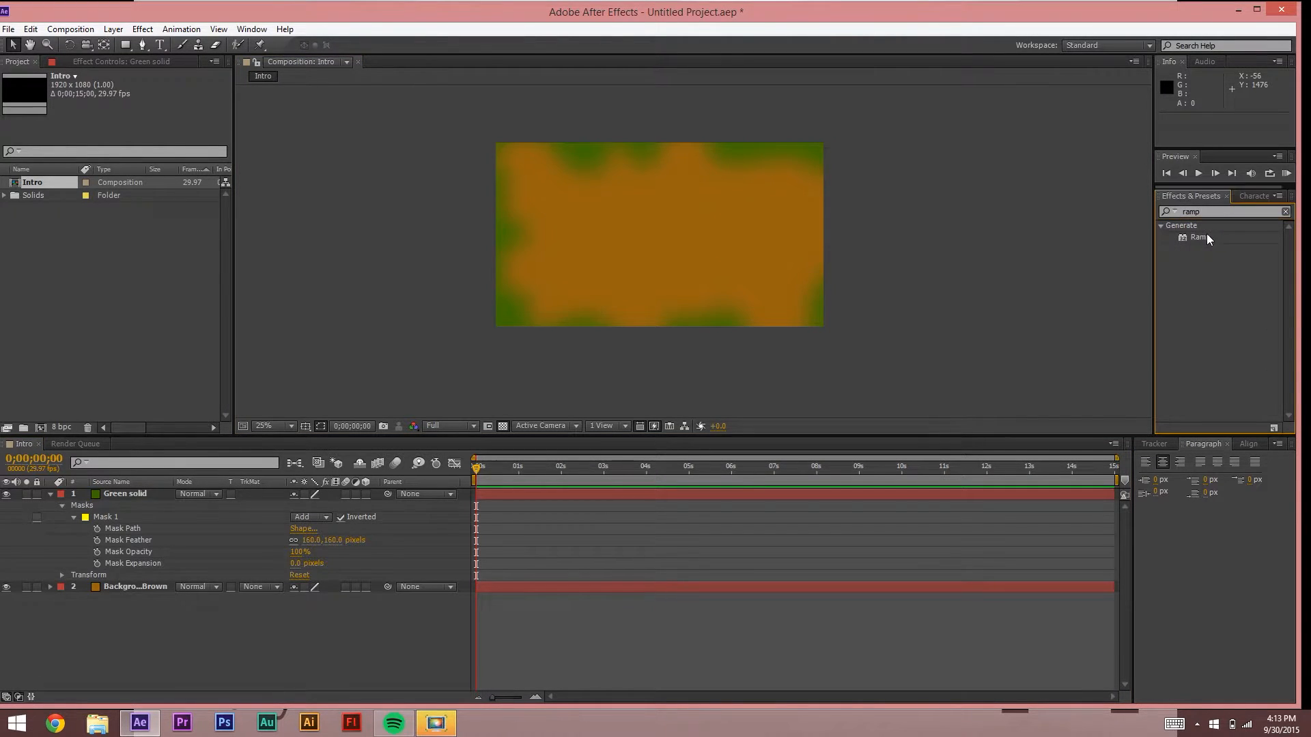
{"action": "left_click_drag", "start_coordinate": [1206, 237], "coordinate": [135, 586]}
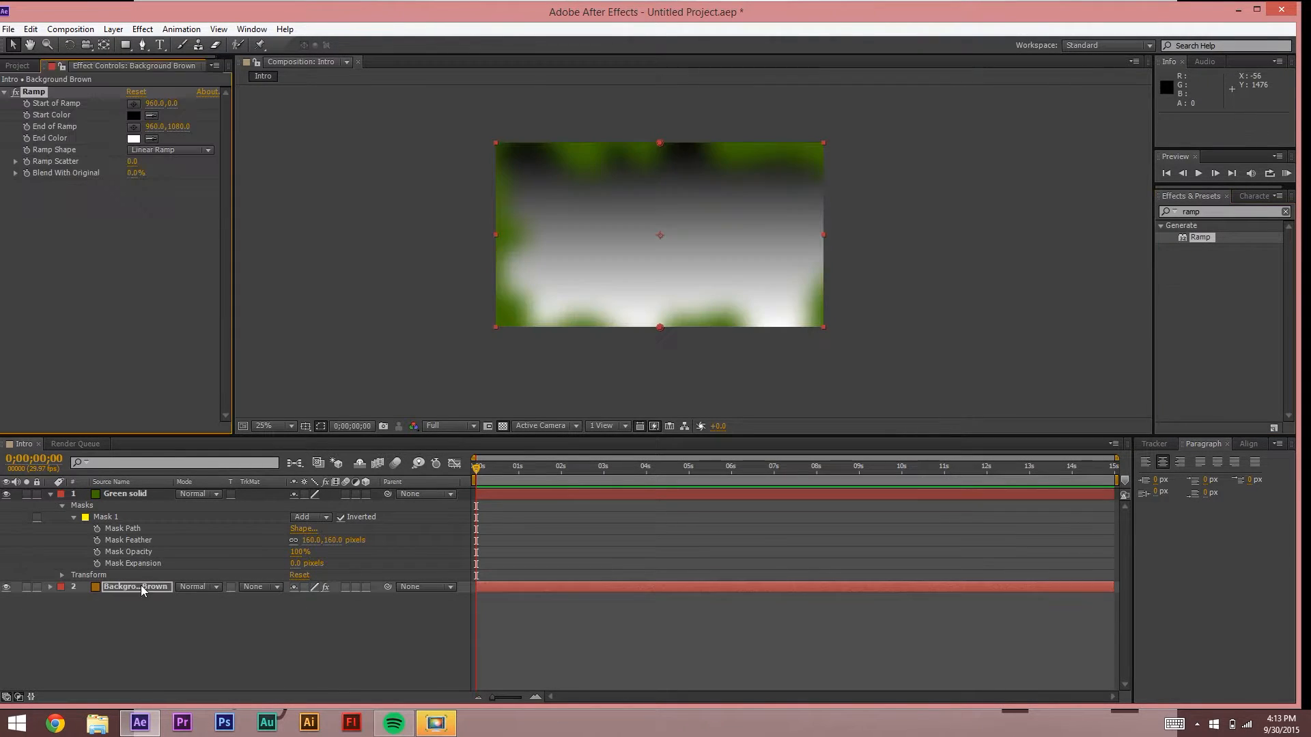
Step: Set the Ramp shape to Radial Ramp with its start at the frame centre (960,540)
{"action": "left_click", "coordinate": [177, 152]}
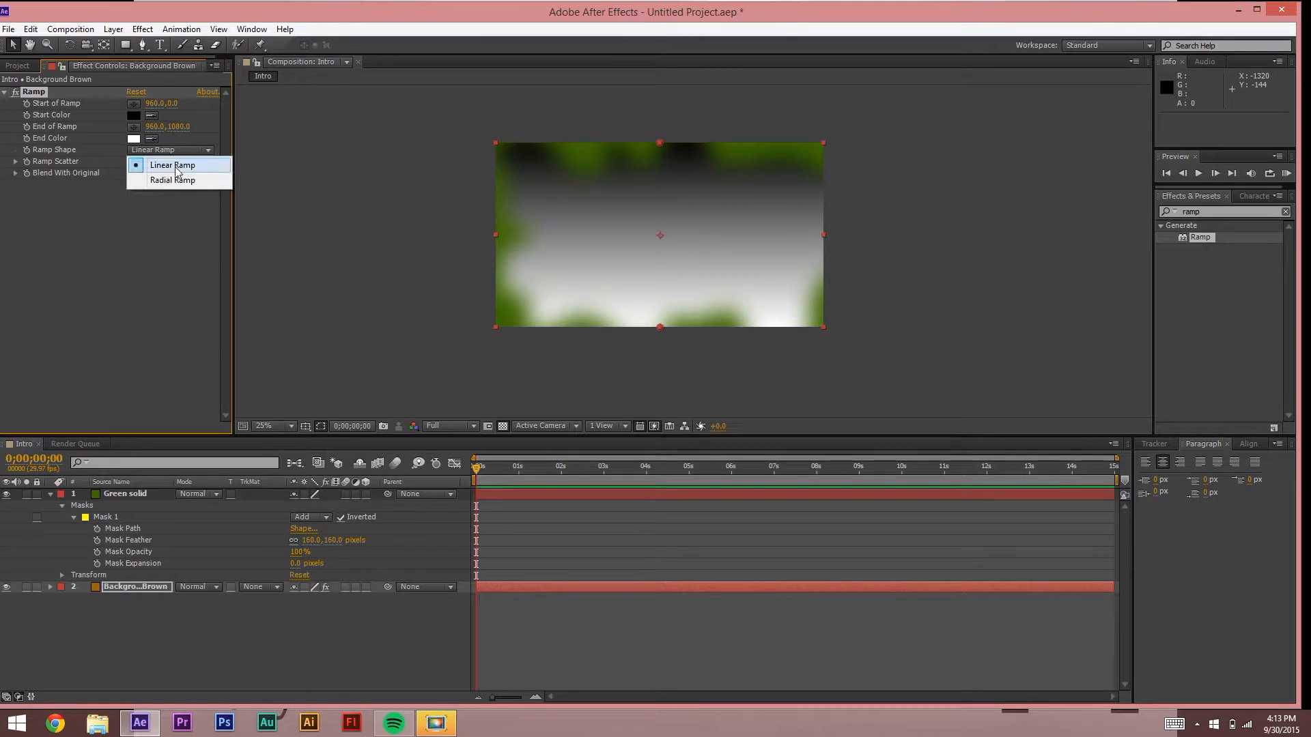
{"action": "left_click", "coordinate": [171, 180]}
{"action": "left_click", "coordinate": [174, 151]}
{"action": "left_click", "coordinate": [182, 170]}
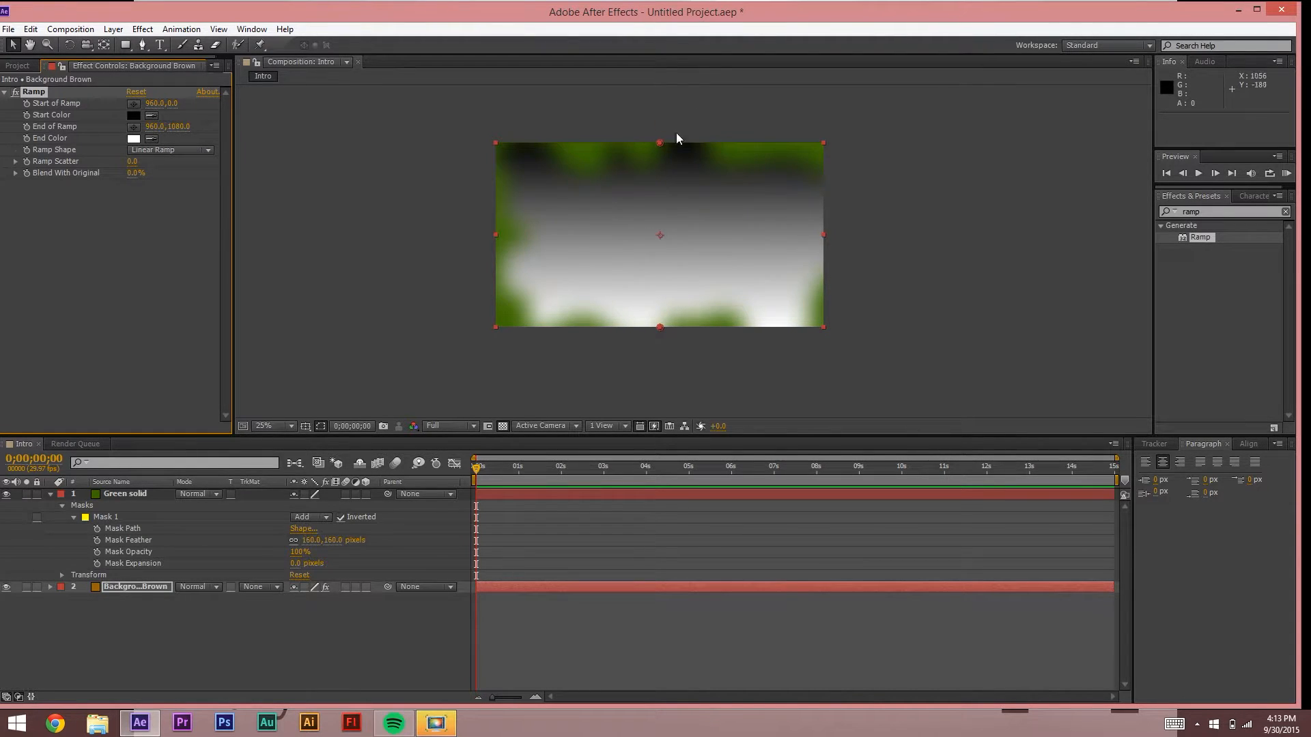
{"action": "left_click", "coordinate": [153, 147]}
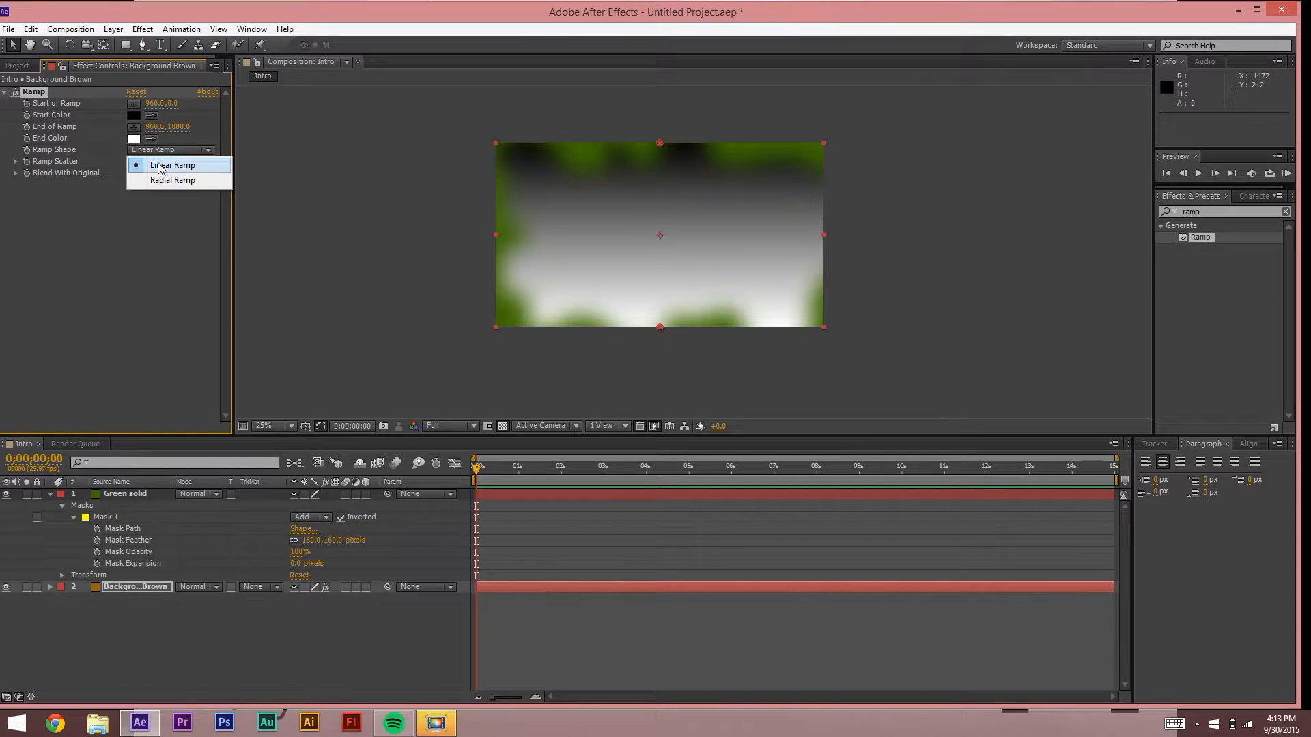
{"action": "left_click", "coordinate": [164, 180]}
{"action": "left_click_drag", "start_coordinate": [658, 144], "coordinate": [659, 236]}
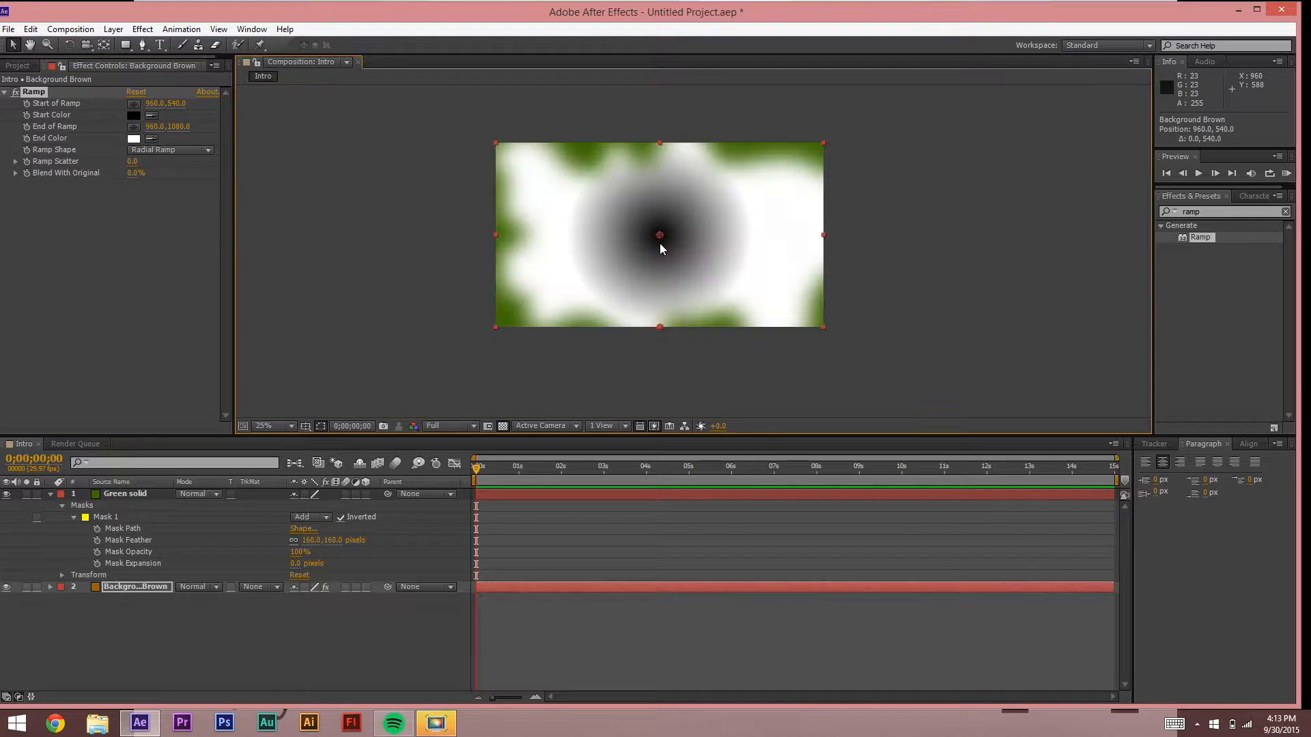
{"action": "left_click", "coordinate": [134, 116]}
Step: Set the ramp start colour to dark orange and the end colour to brown-orange
{"action": "left_click", "coordinate": [683, 394]}
{"action": "left_click_drag", "start_coordinate": [684, 395], "coordinate": [686, 435]}
{"action": "left_click", "coordinate": [659, 321]}
{"action": "left_click_drag", "start_coordinate": [660, 321], "coordinate": [662, 320]}
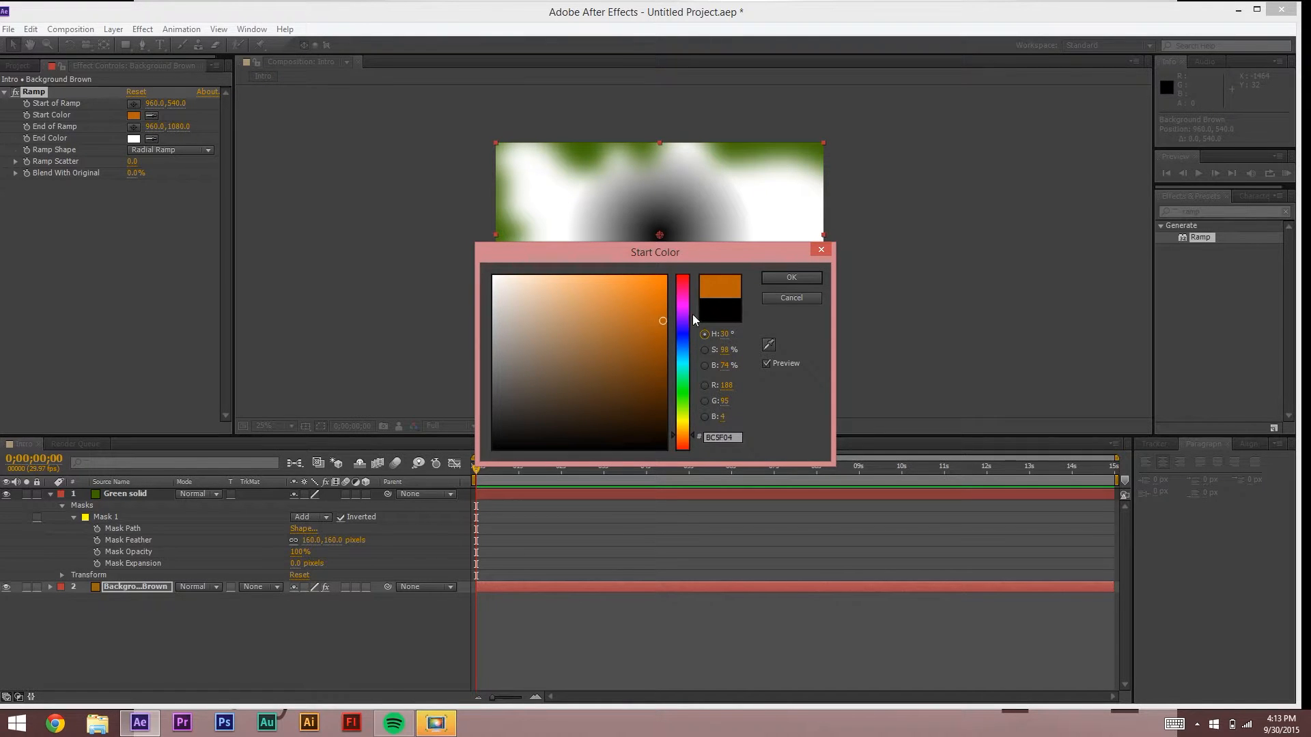
{"action": "left_click", "coordinate": [793, 275]}
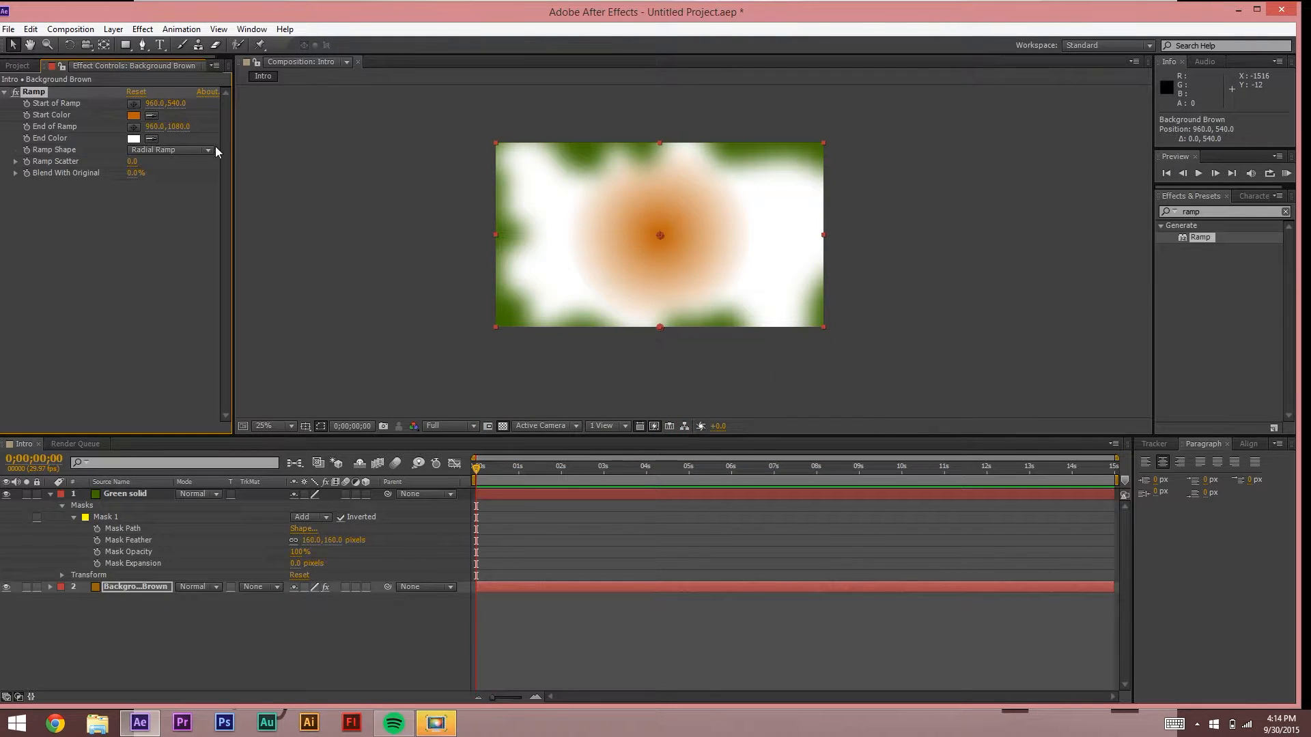
{"action": "left_click", "coordinate": [134, 139]}
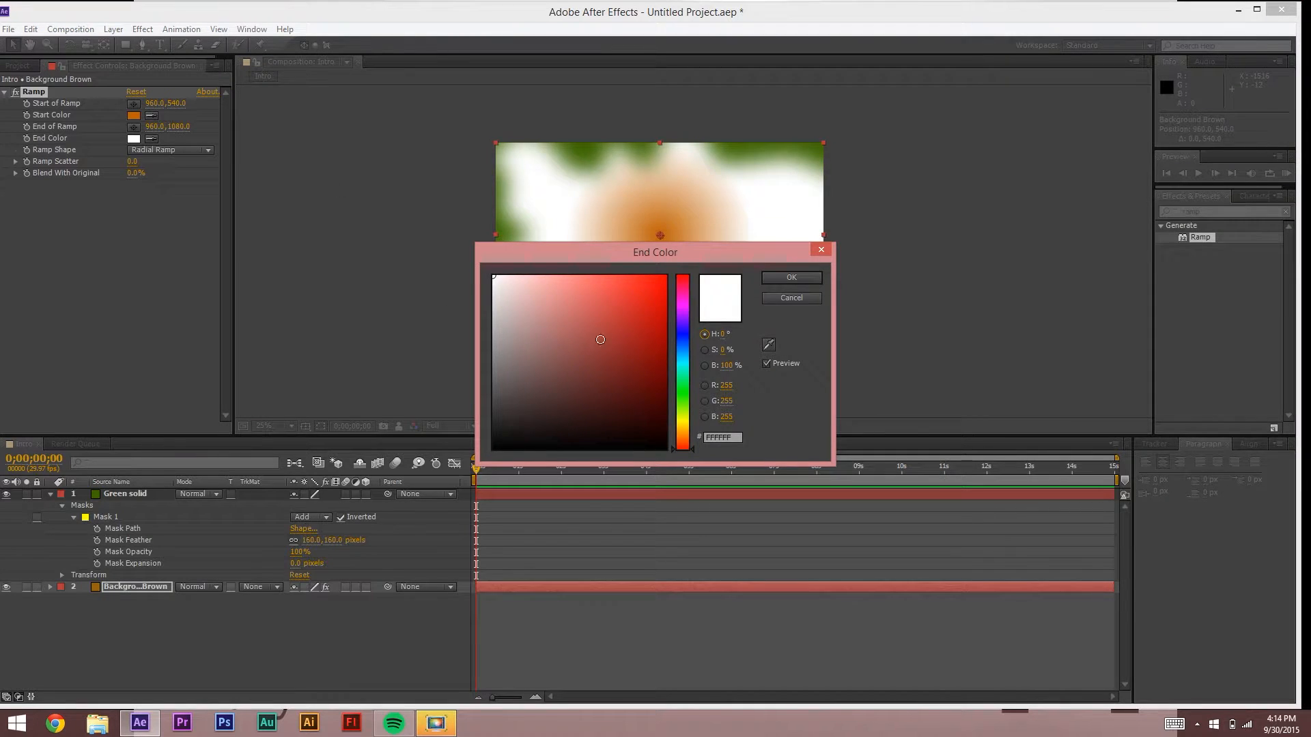
{"action": "mouse_move", "coordinate": [644, 337]}
{"action": "left_mouse_down"}
{"action": "mouse_move", "coordinate": [662, 392]}
{"action": "mouse_move", "coordinate": [660, 334]}
{"action": "left_mouse_up"}
{"action": "left_click", "coordinate": [684, 437]}
{"action": "left_click", "coordinate": [790, 276]}
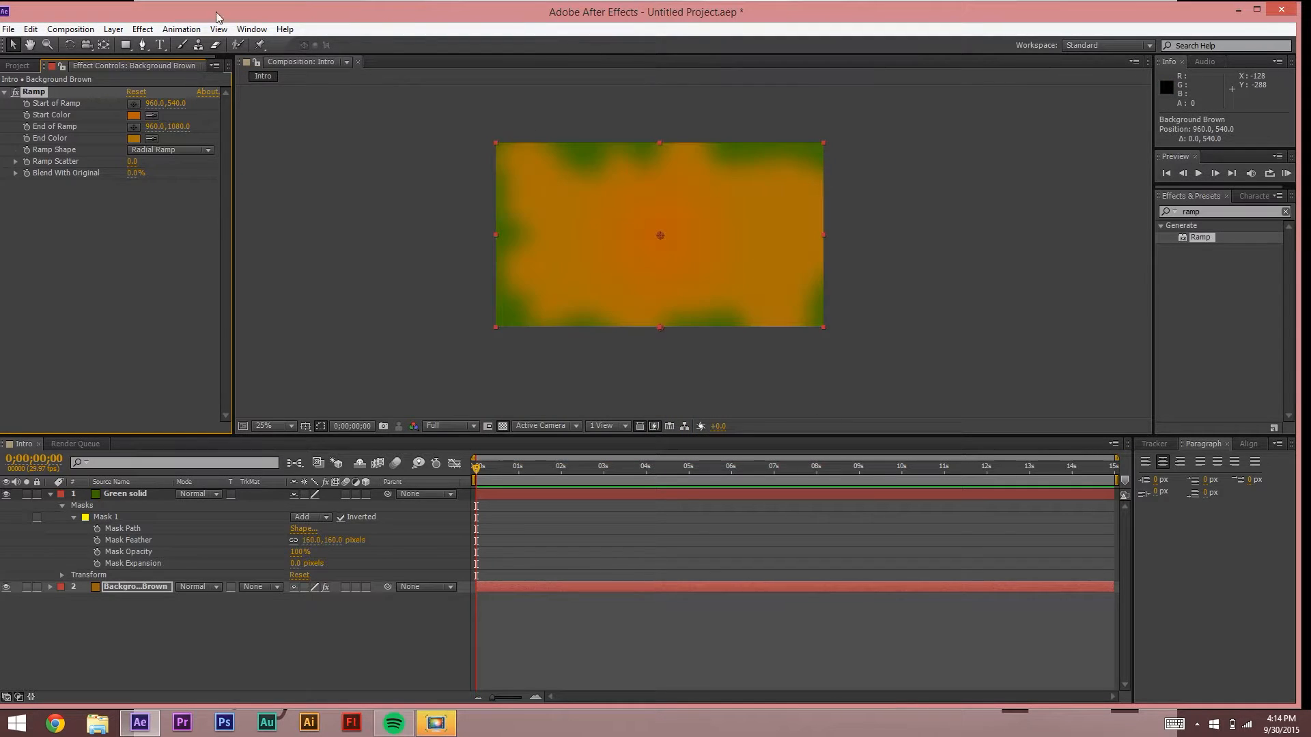
Step: Change the ramp start colour to green (#4DBC04)
{"action": "left_click", "coordinate": [137, 114]}
{"action": "left_click", "coordinate": [679, 403]}
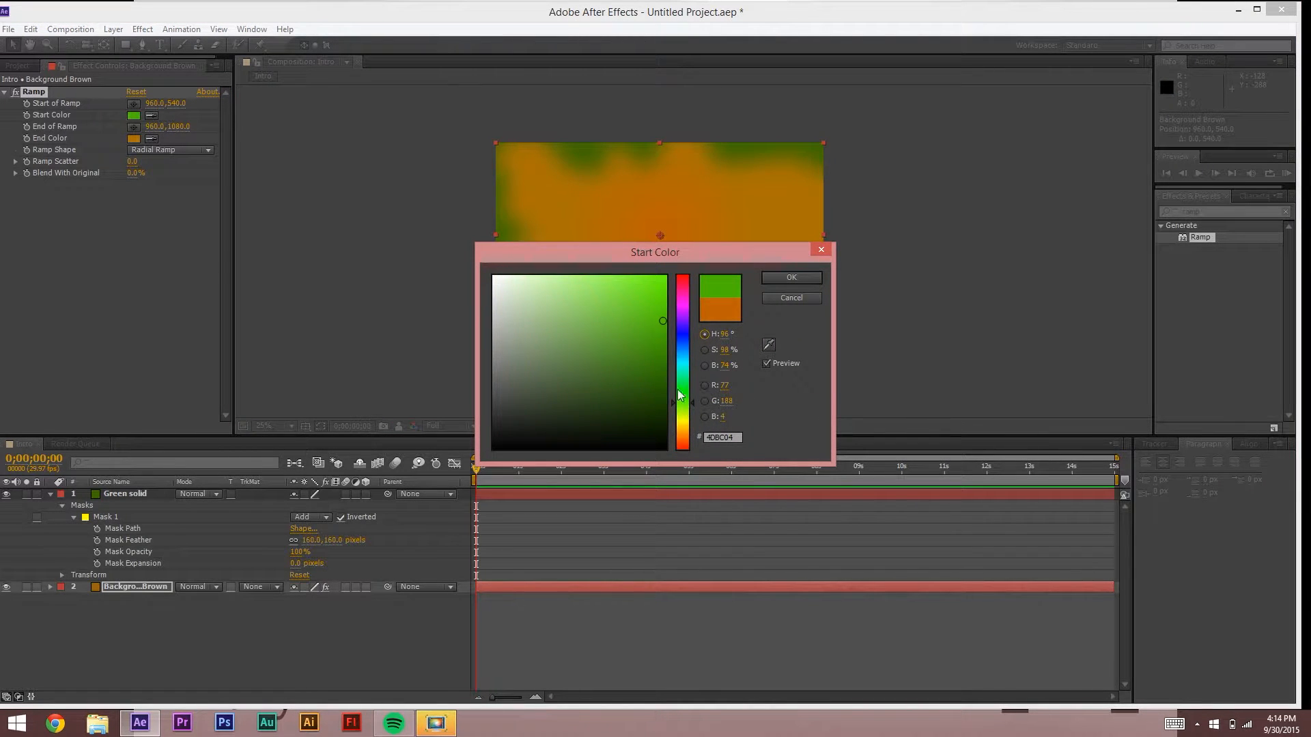
{"action": "left_click", "coordinate": [662, 357]}
{"action": "left_click", "coordinate": [813, 277]}
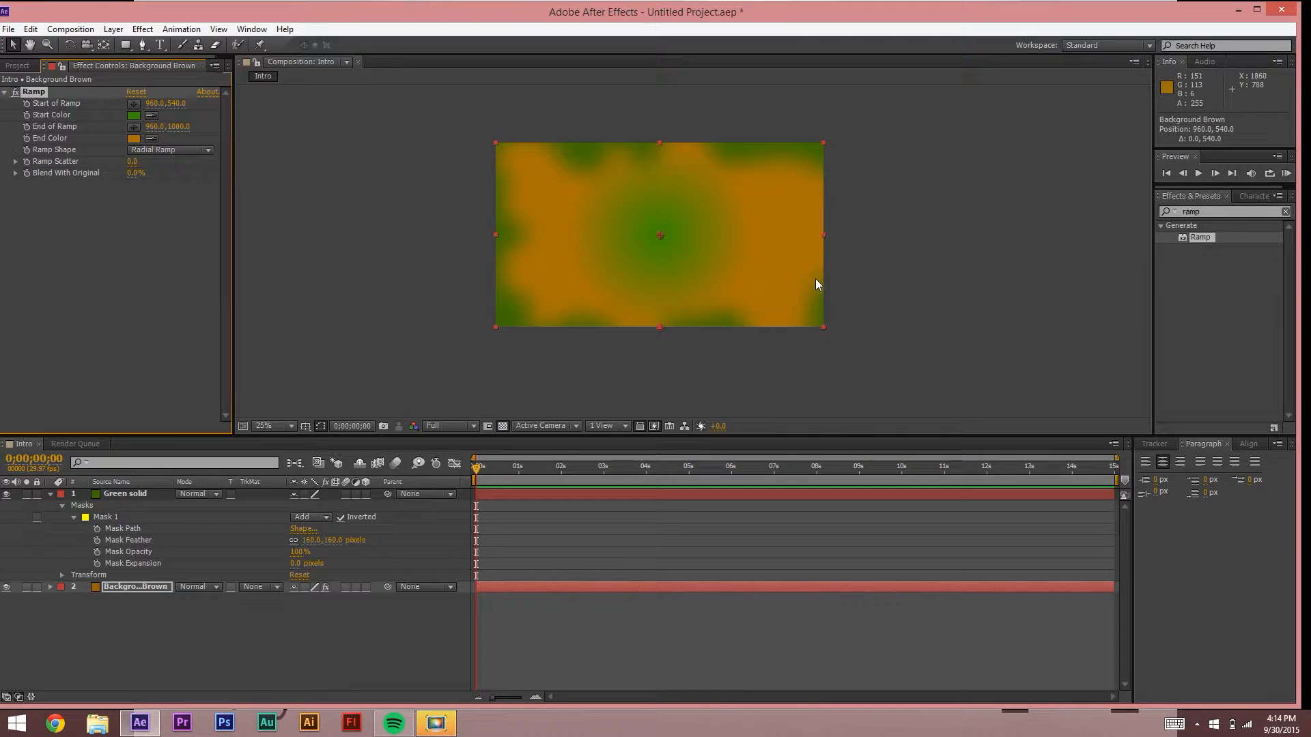
Step: Scrub the ramp's Blend With Original and Ramp Scatter to 23.5, undoing a stray Start of Ramp change
{"action": "left_click_drag", "start_coordinate": [134, 174], "coordinate": [150, 176]}
{"action": "left_click_drag", "start_coordinate": [132, 163], "coordinate": [293, 190]}
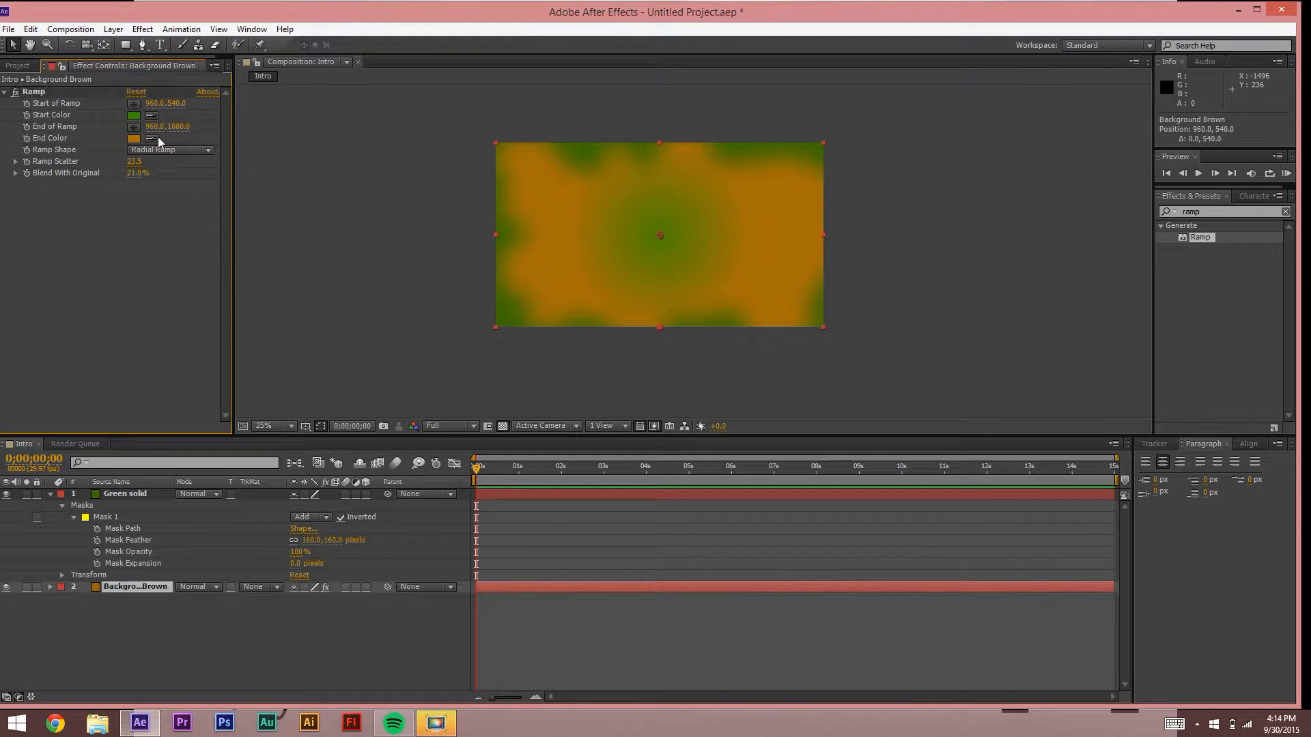
{"action": "left_click_drag", "start_coordinate": [162, 105], "coordinate": [208, 141]}
{"action": "key", "text": "ctrl+z"}
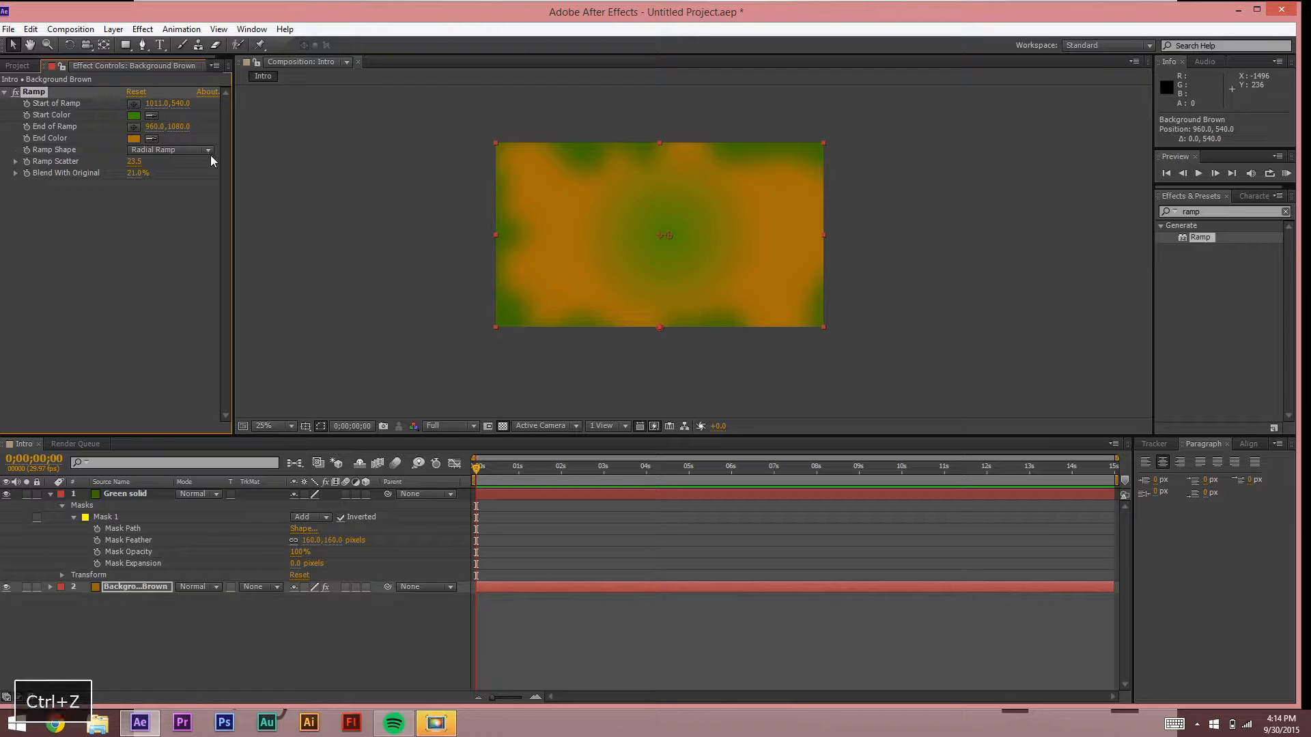
{"action": "left_click", "coordinate": [338, 266]}
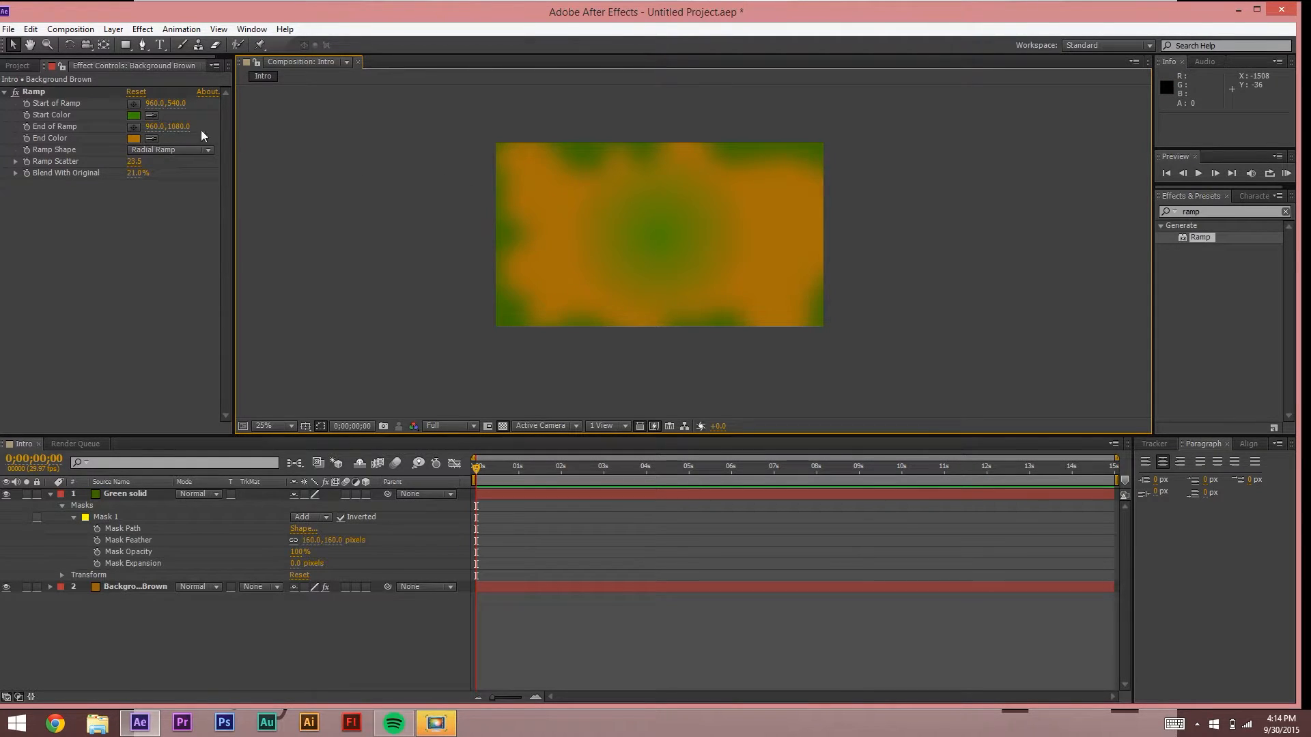
Step: Brighten the ramp's green Start Color
{"action": "left_click", "coordinate": [135, 116]}
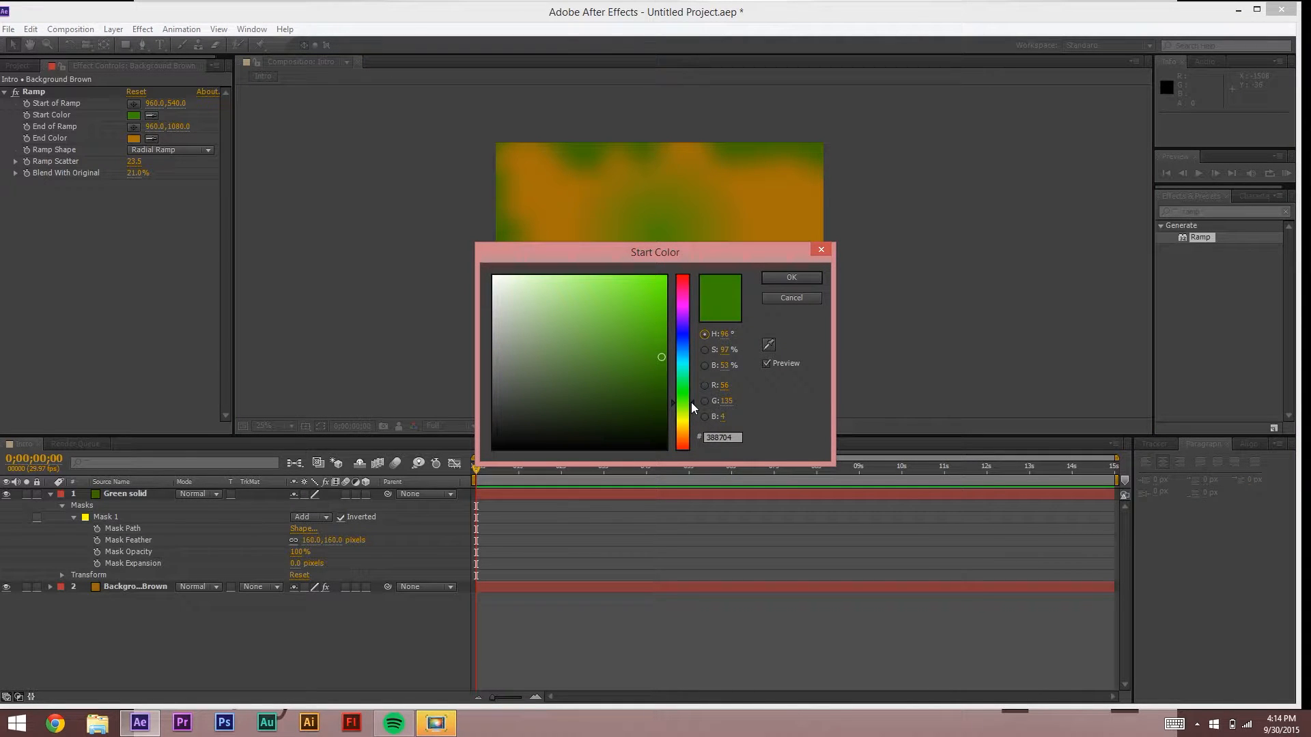
{"action": "left_click_drag", "start_coordinate": [693, 403], "coordinate": [646, 337]}
{"action": "left_click", "coordinate": [791, 277]}
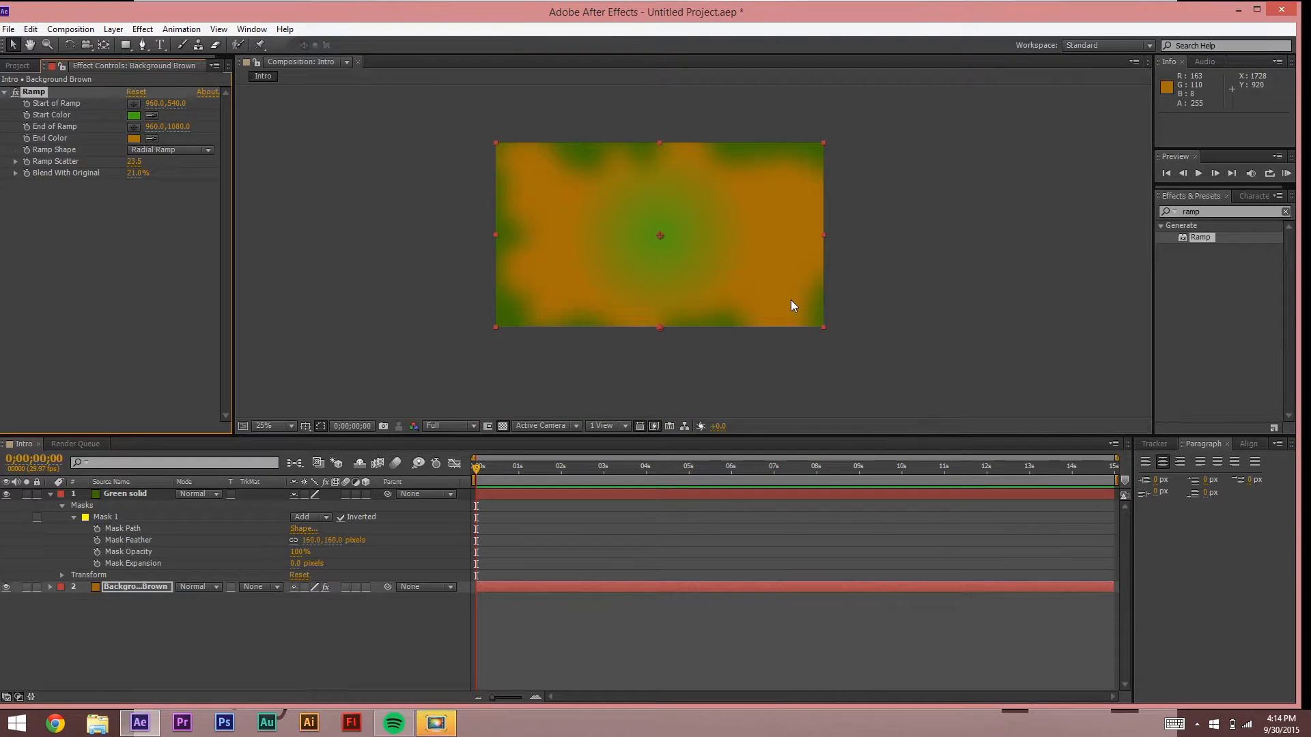
{"action": "left_click", "coordinate": [382, 172]}
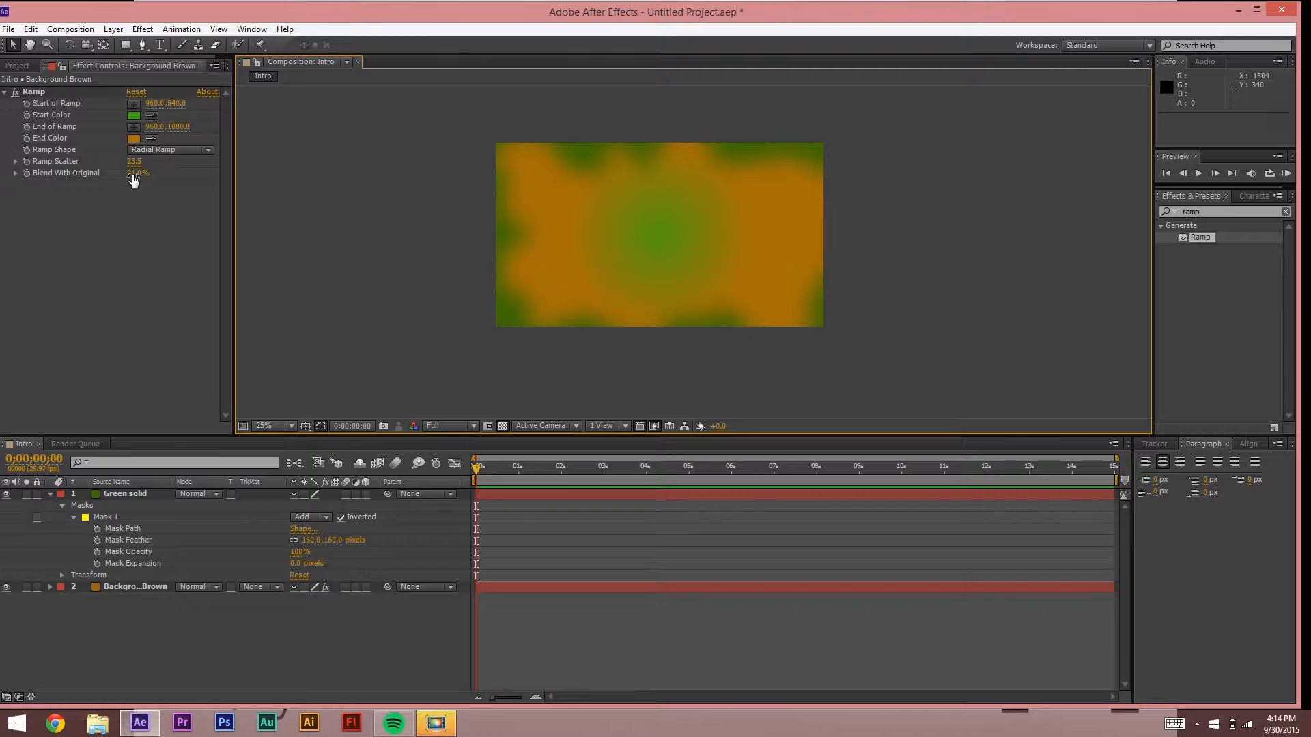
Step: Raise Blend With Original to 43% and check the Green solid and Background Brown layers
{"action": "mouse_move", "coordinate": [136, 174]}
{"action": "left_mouse_down"}
{"action": "mouse_move", "coordinate": [161, 179]}
{"action": "mouse_move", "coordinate": [129, 179]}
{"action": "left_mouse_up"}
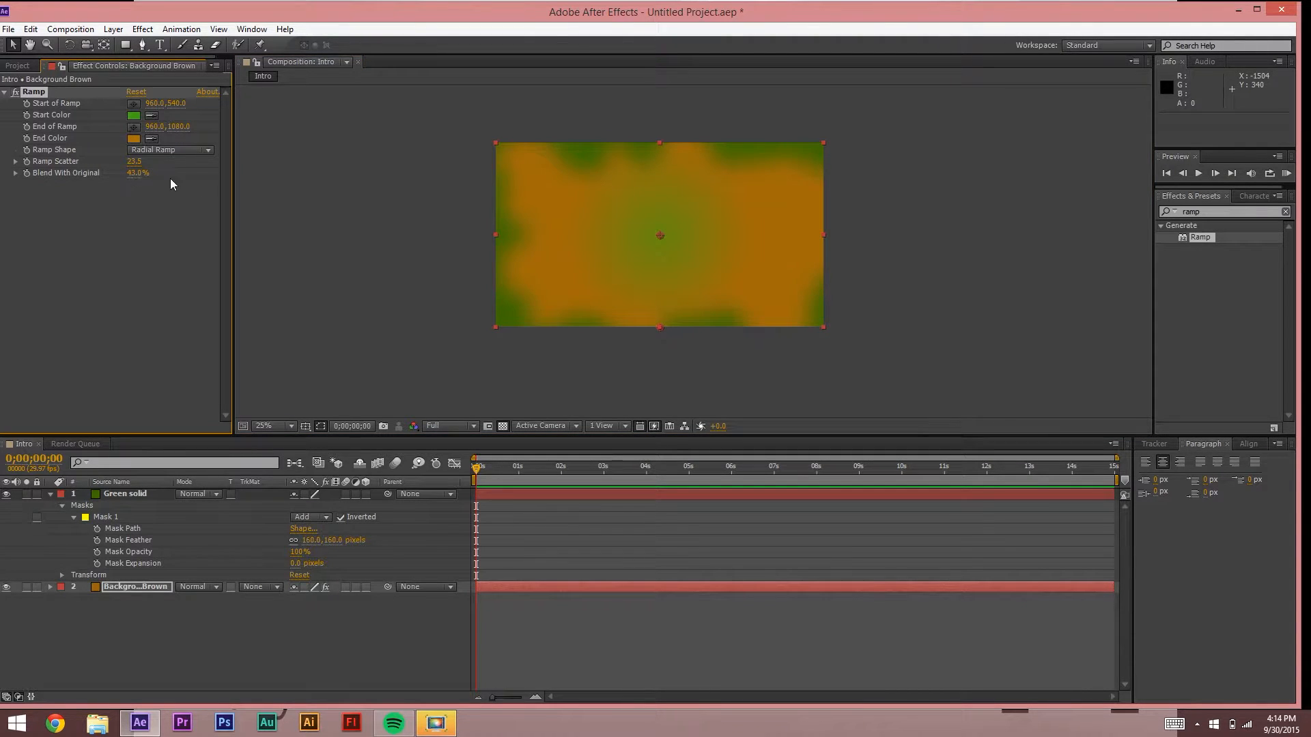
{"action": "left_click", "coordinate": [335, 250]}
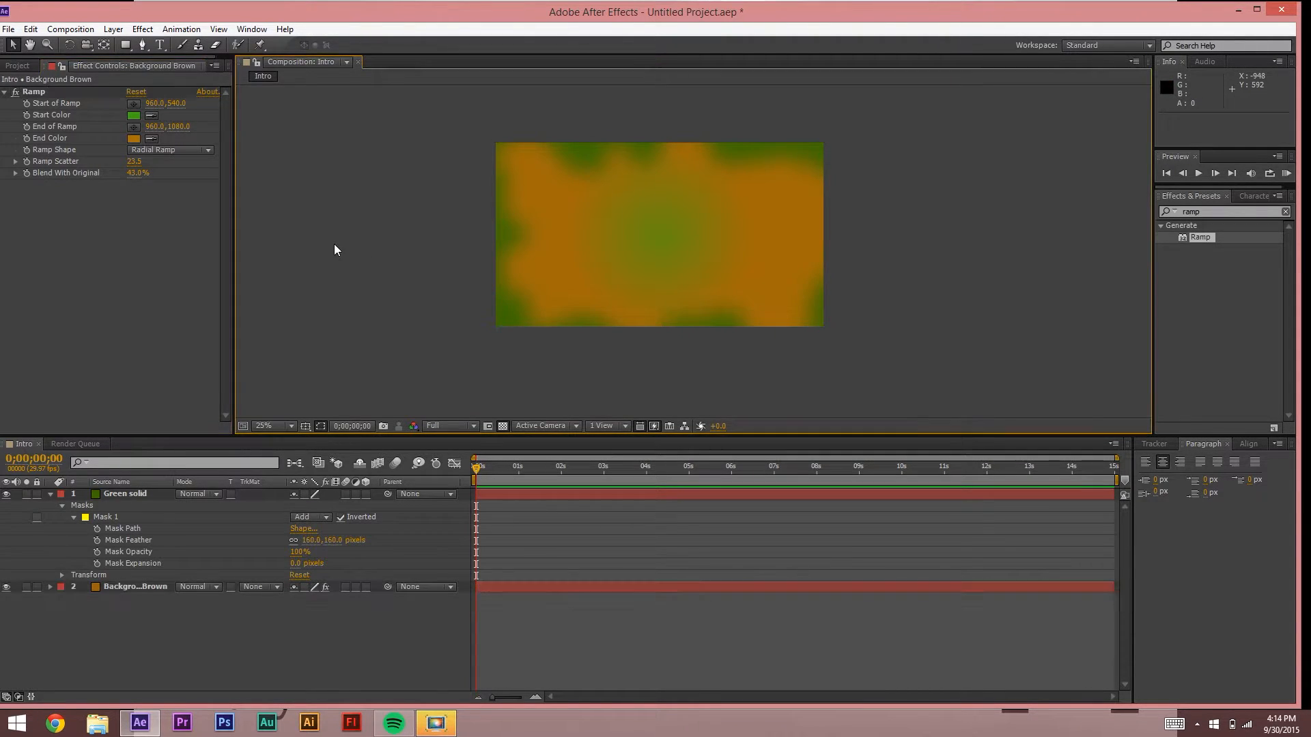
{"action": "left_click", "coordinate": [612, 164]}
{"action": "left_click", "coordinate": [326, 316]}
{"action": "left_click", "coordinate": [115, 491]}
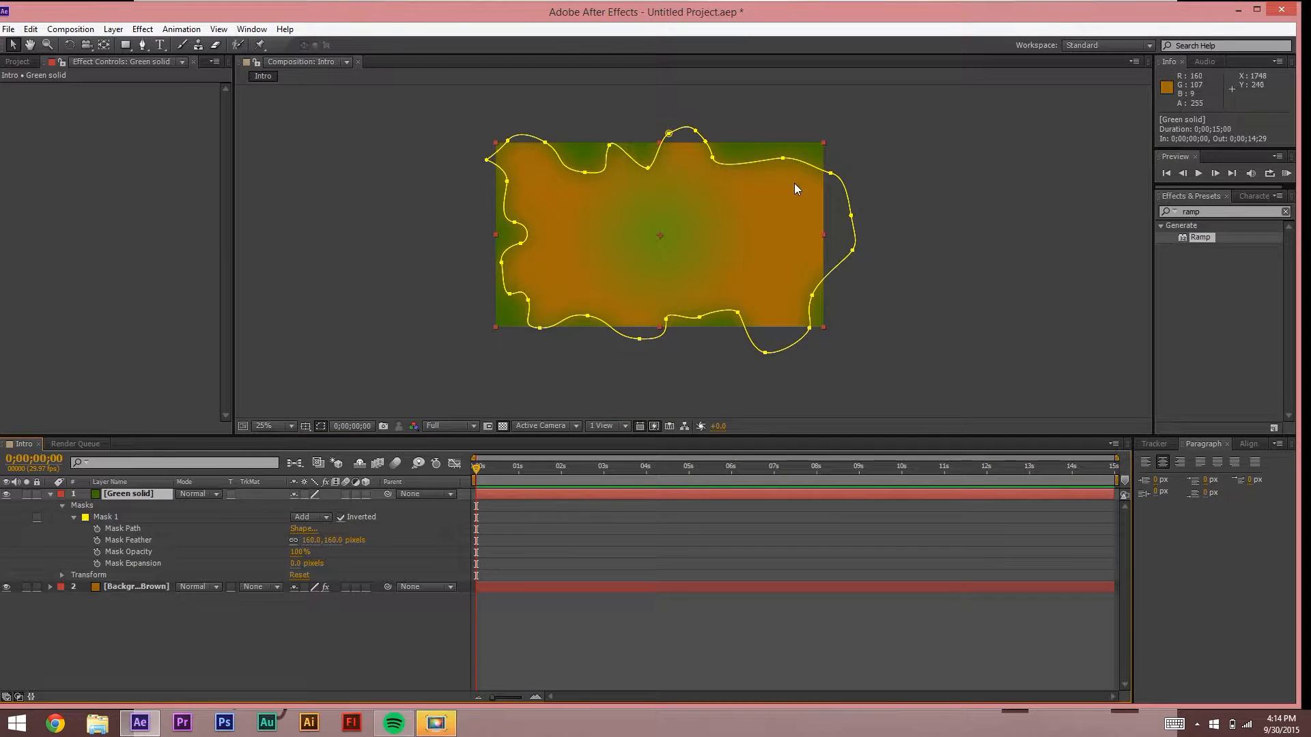
{"action": "left_click", "coordinate": [150, 589]}
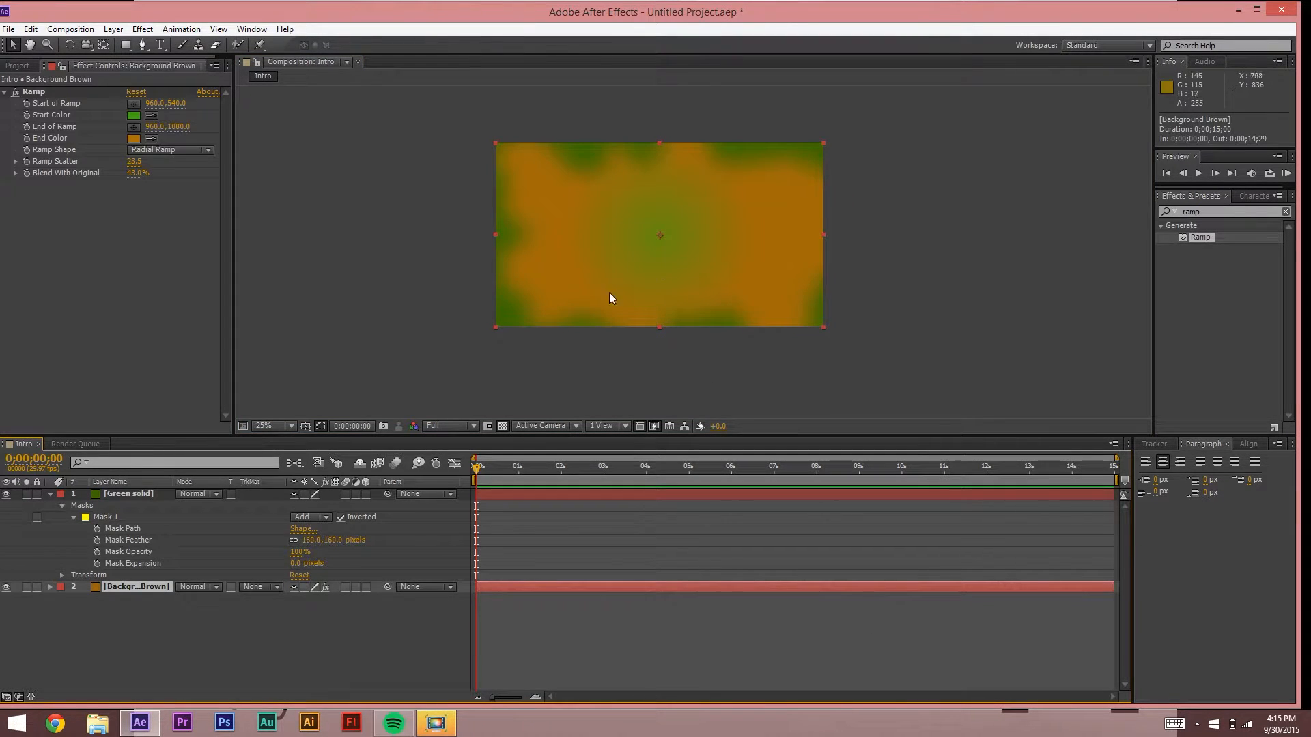
{"action": "left_click", "coordinate": [408, 273]}
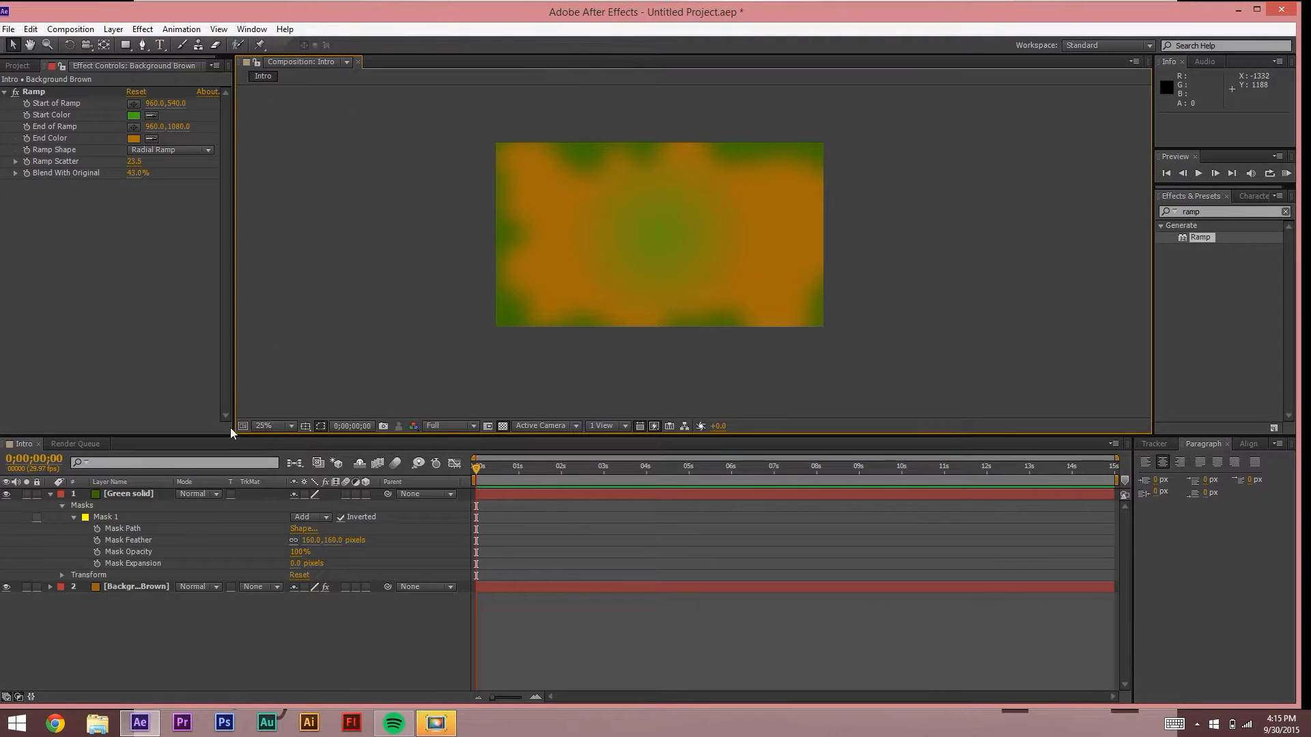
{"action": "right_click", "coordinate": [194, 634]}
Step: Create a text layer reading 'Adobe with' plus the presenter's name, then select all of it
{"action": "mouse_move", "coordinate": [258, 486]}
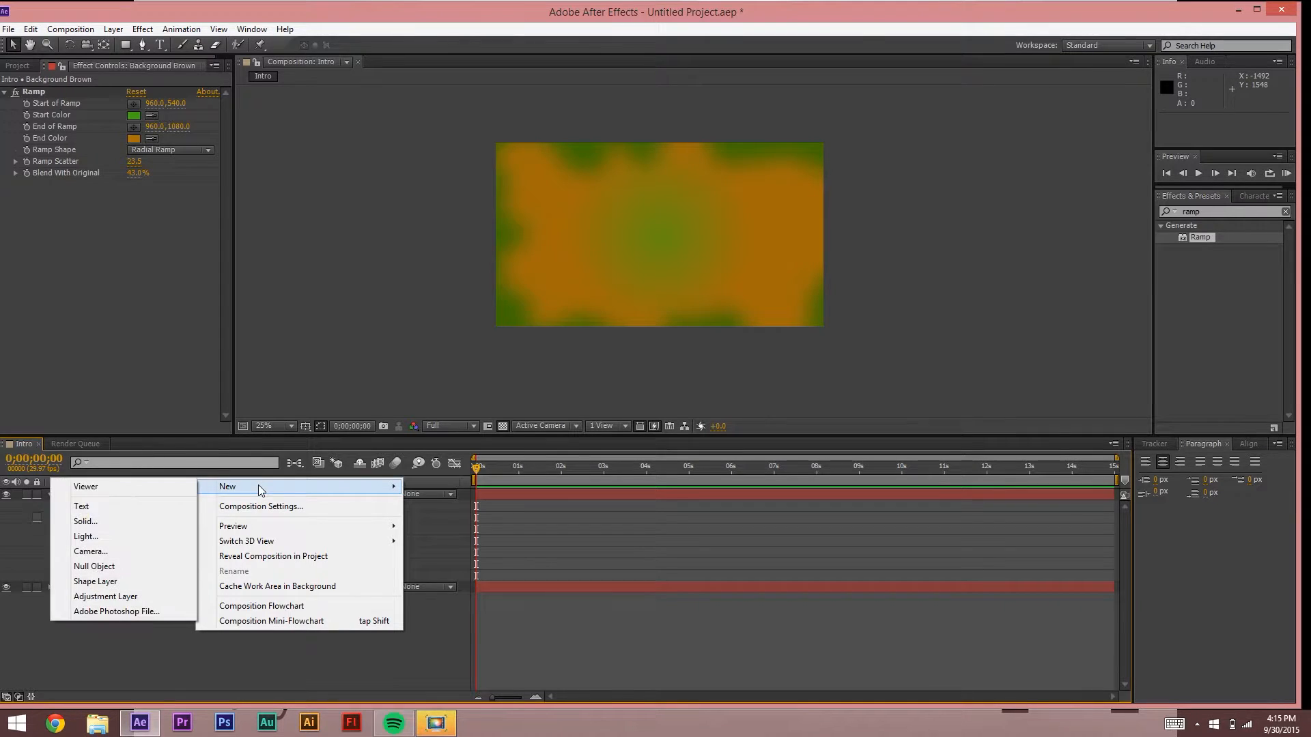
{"action": "left_click", "coordinate": [127, 506]}
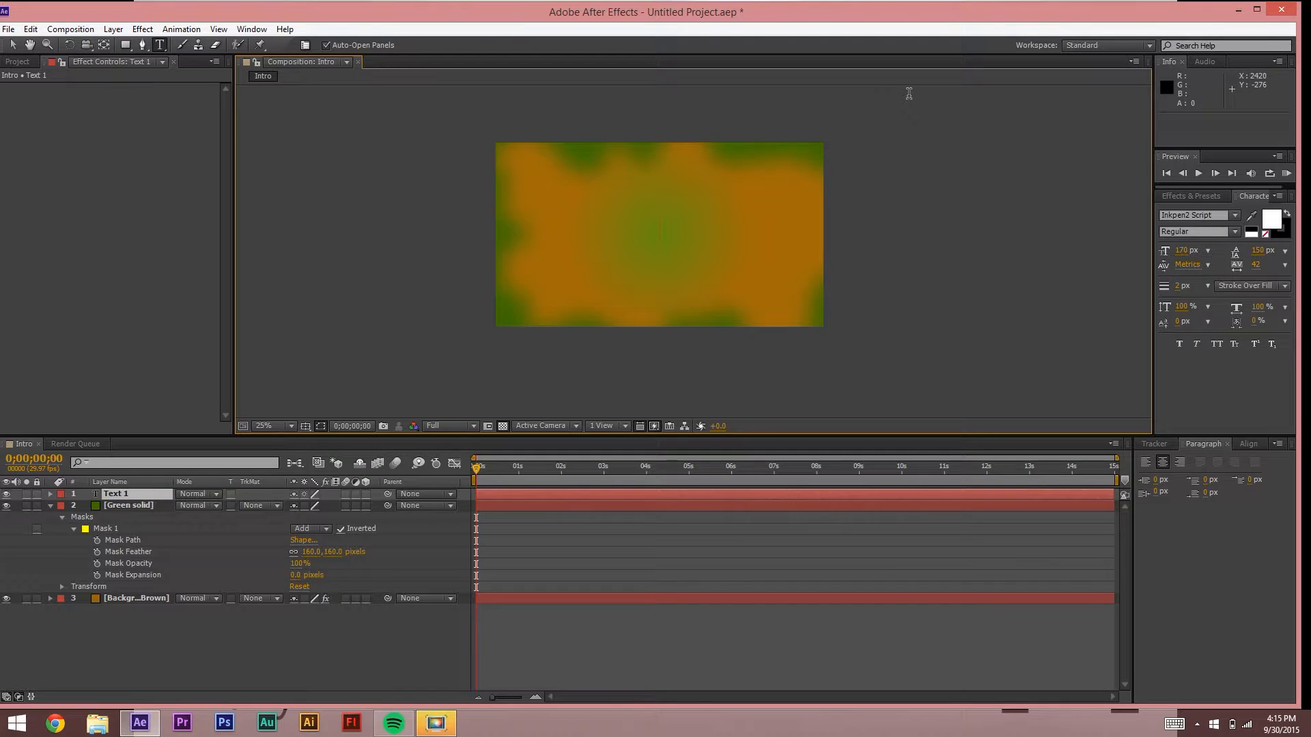
{"action": "type", "text": "Adobe"}
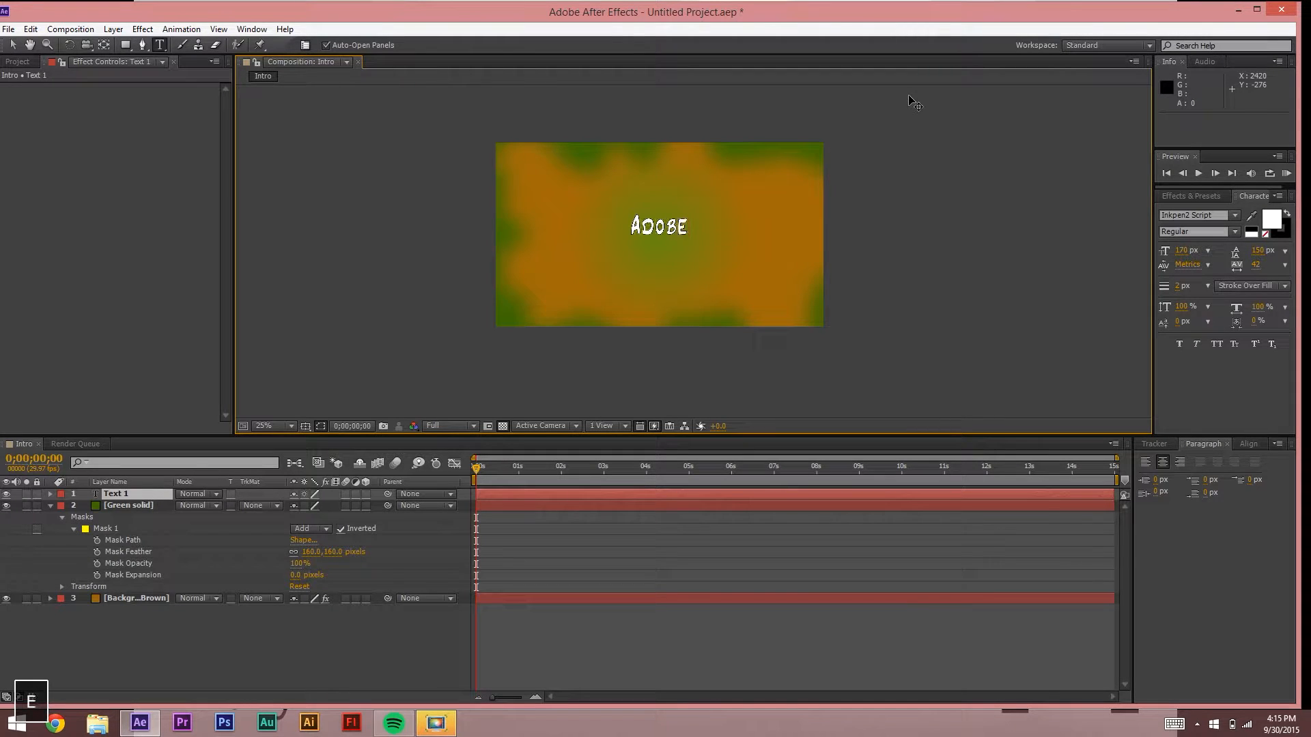
{"action": "type", "text": " with D"}
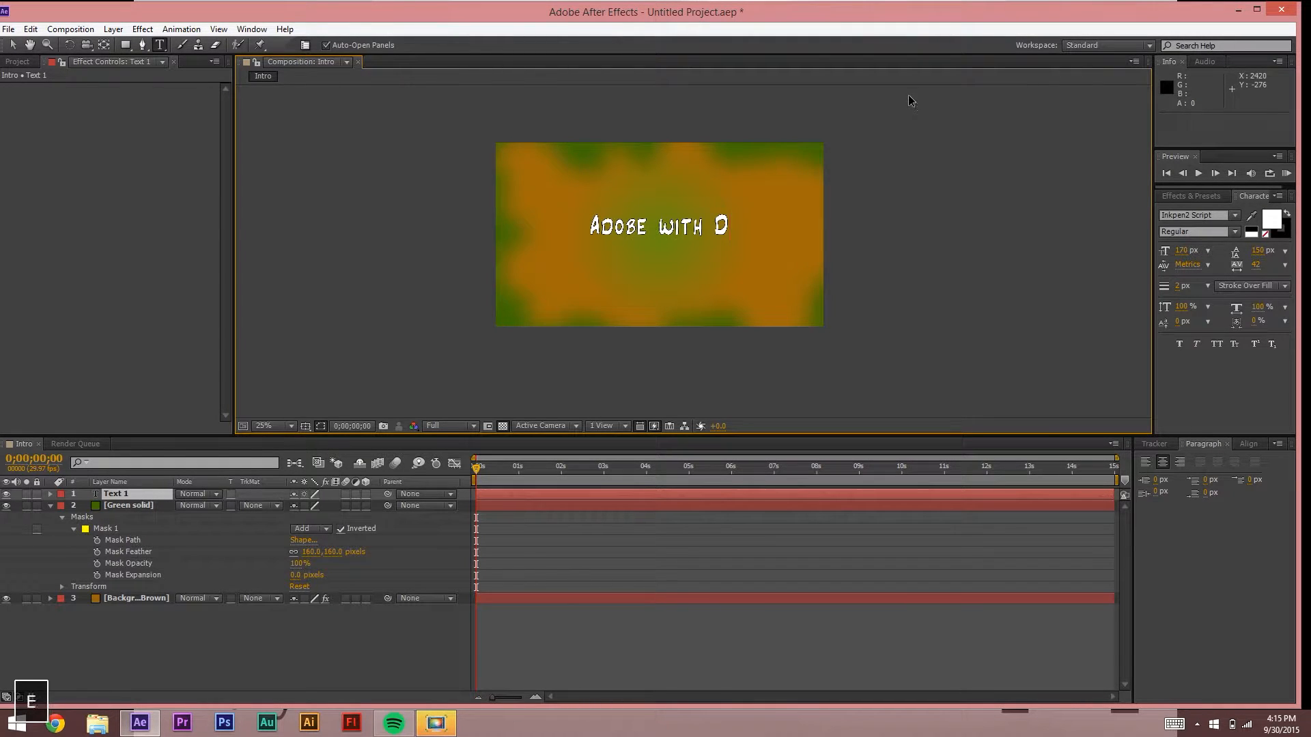
{"action": "type", "text": "erek Flo"}
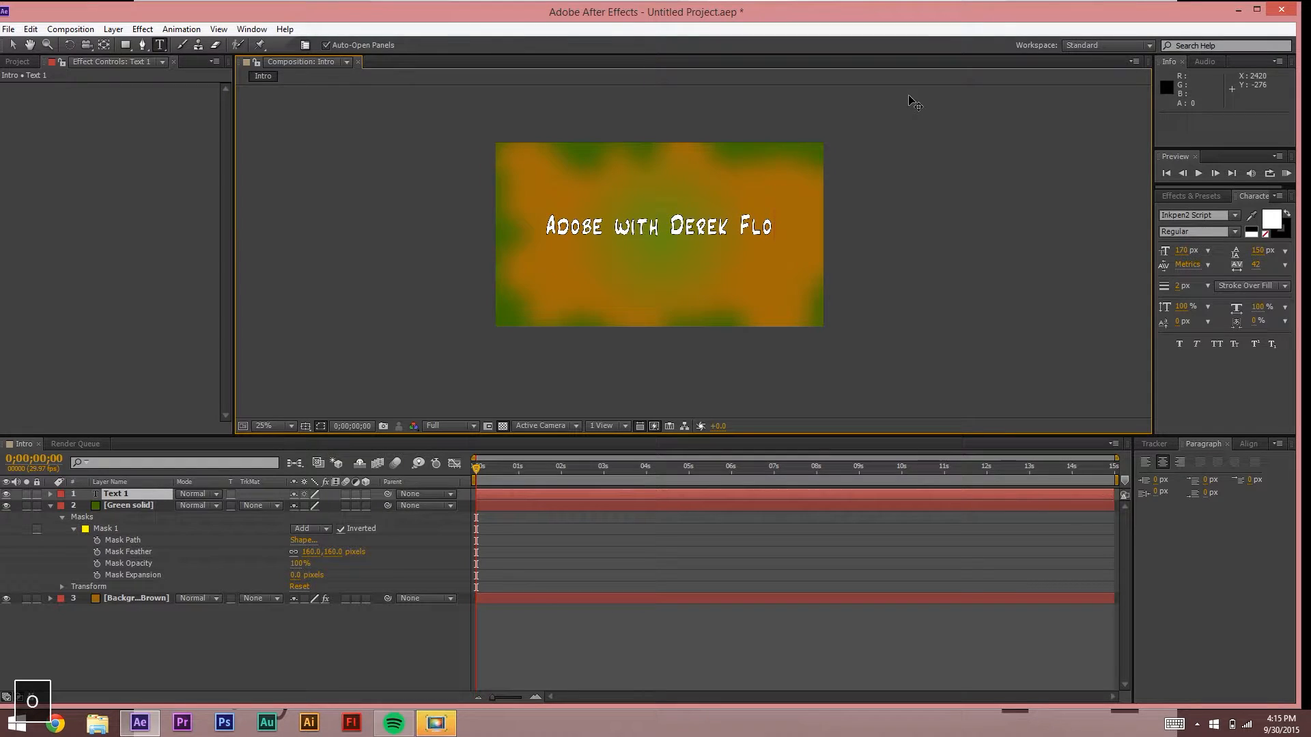
{"action": "type", "text": "yd"}
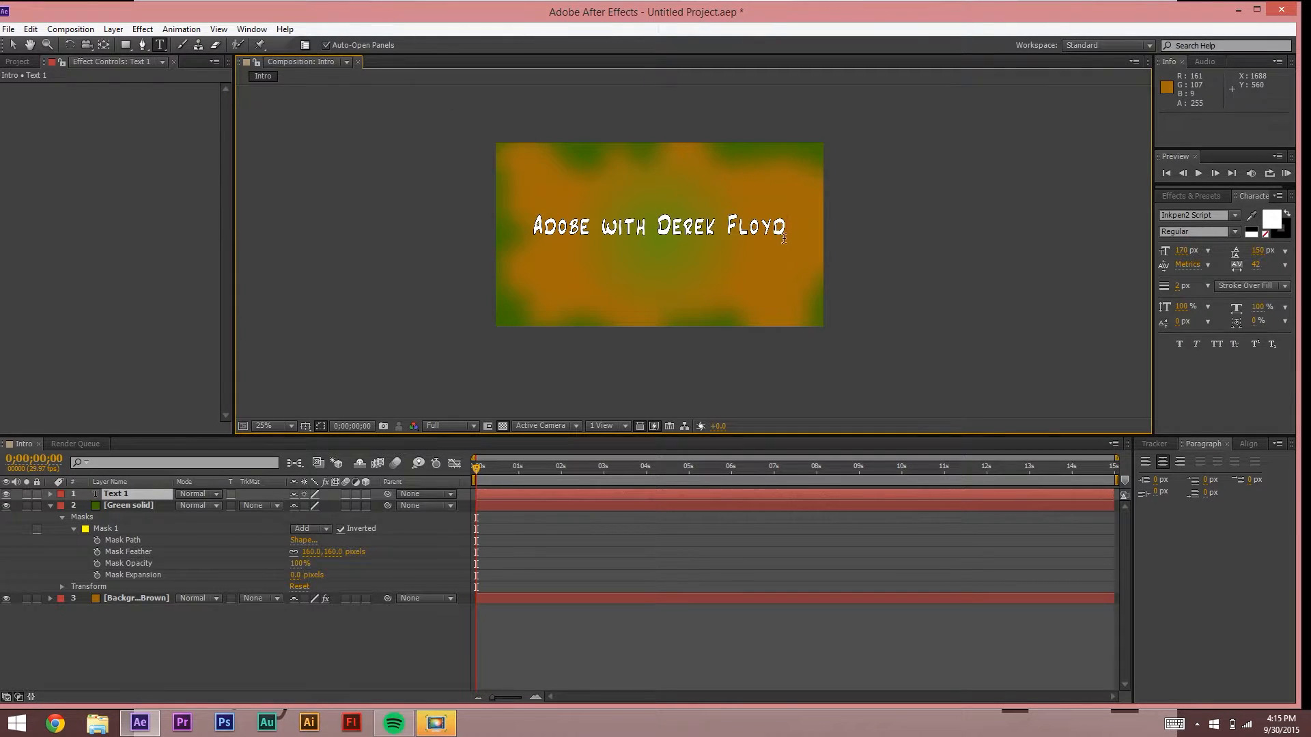
{"action": "left_click_drag", "start_coordinate": [790, 237], "coordinate": [486, 258]}
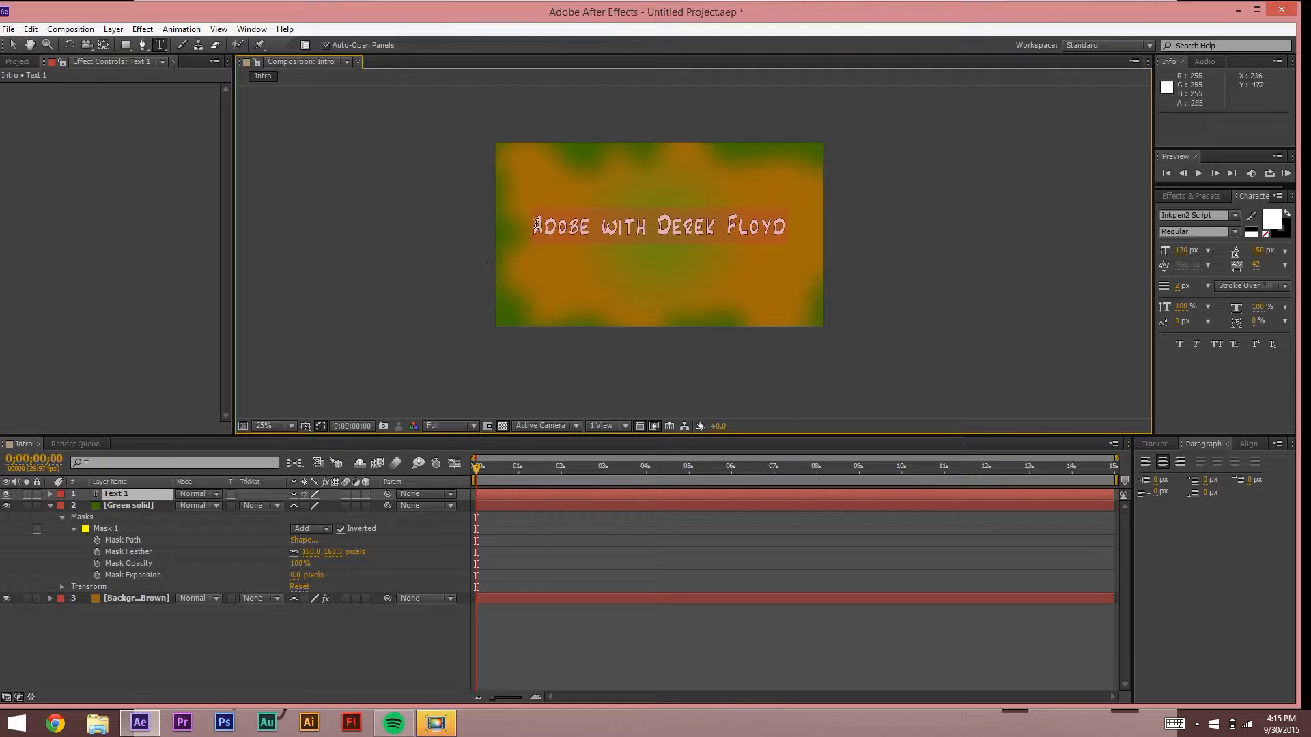
Step: Zoom in and go back into the title text, selecting all of it
{"action": "key", "text": "period"}
{"action": "key", "text": "period"}
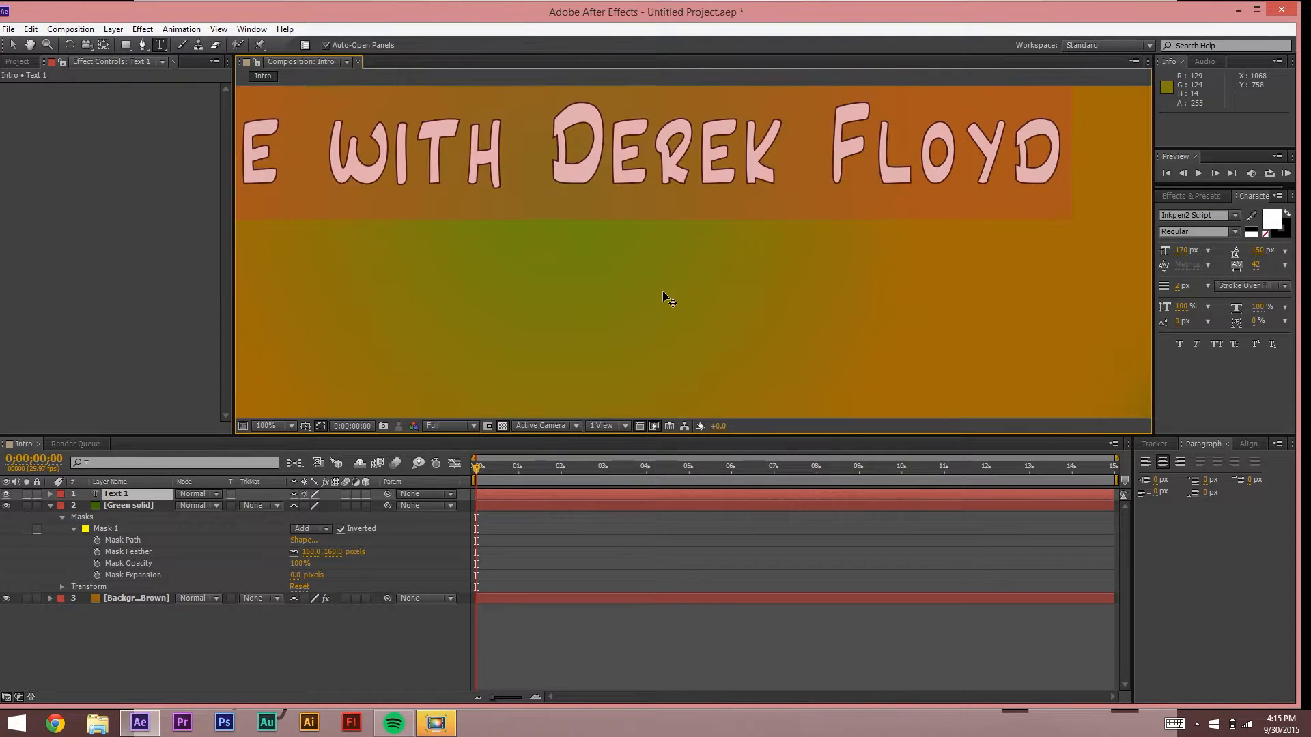
{"action": "left_click", "coordinate": [13, 44]}
{"action": "left_click", "coordinate": [555, 248]}
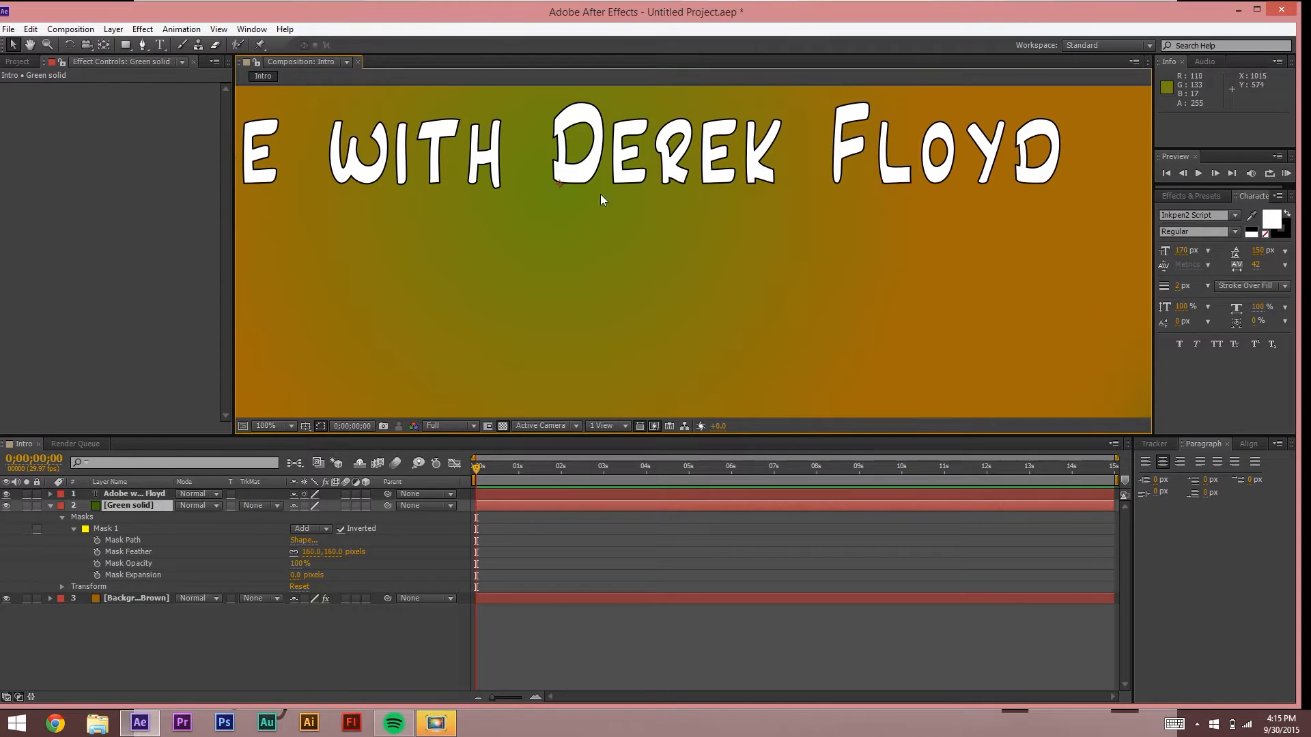
{"action": "left_click", "coordinate": [160, 44]}
{"action": "left_click", "coordinate": [396, 160]}
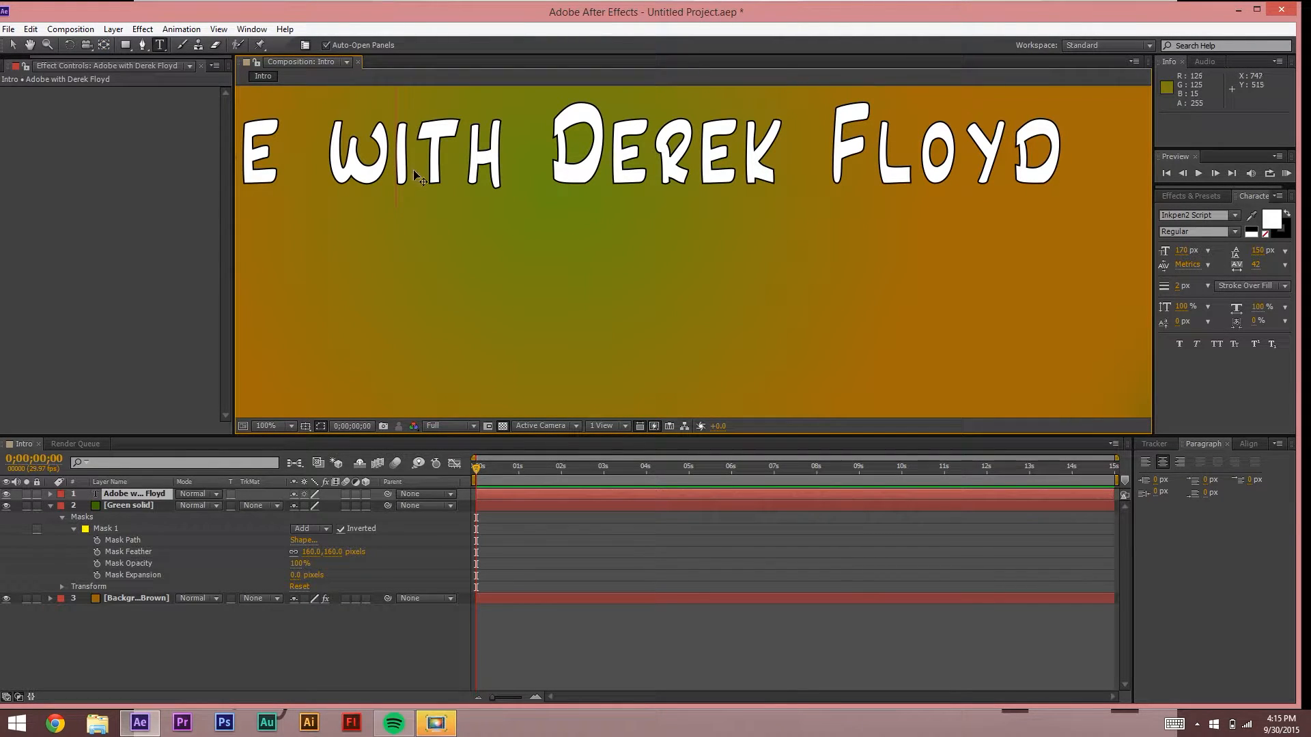
{"action": "key", "text": "ctrl+a"}
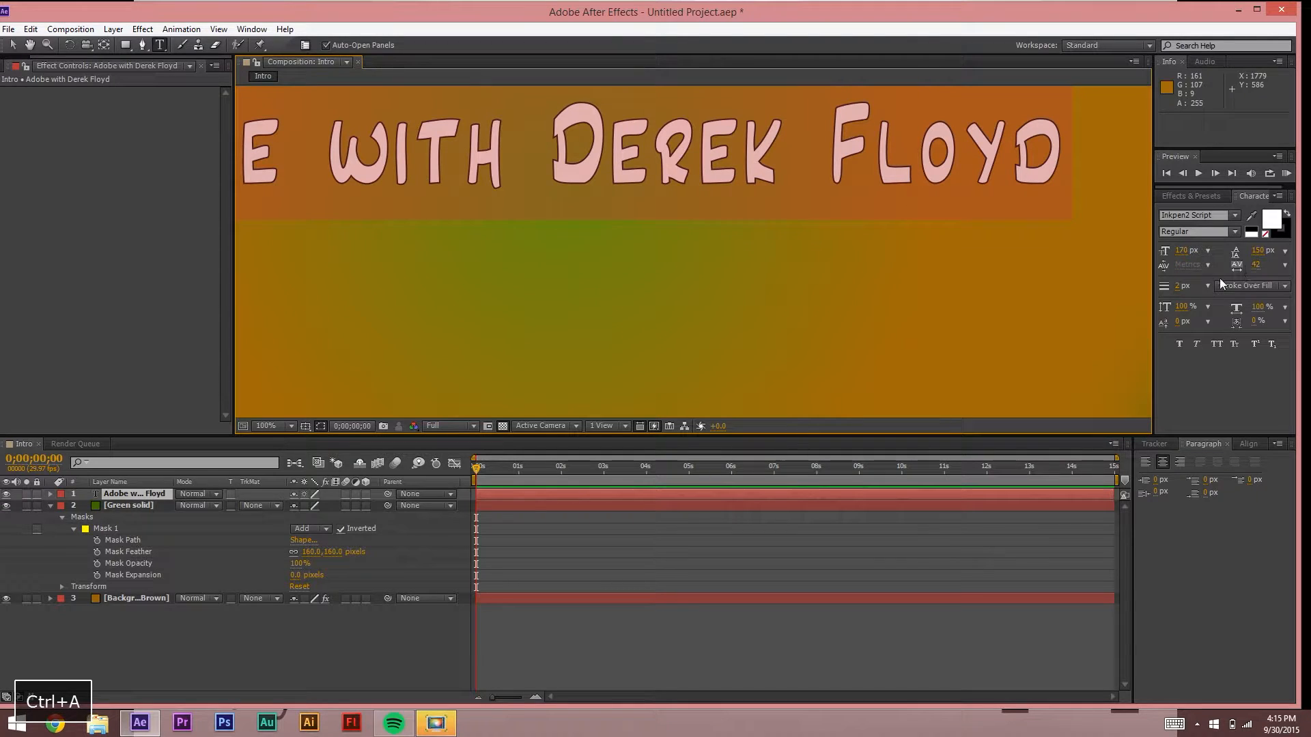
Step: Set the title's stroke width to 4 px in the Character panel and commit the text
{"action": "left_click", "coordinate": [1179, 288]}
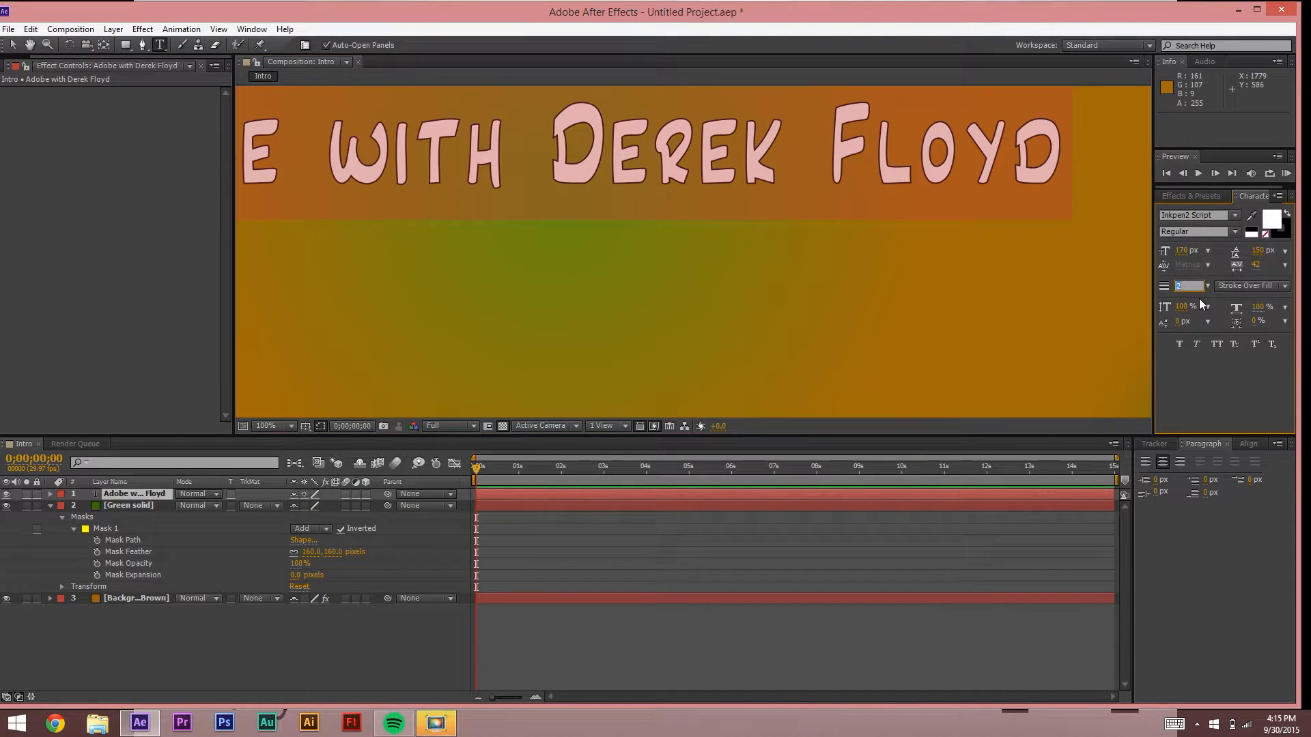
{"action": "type", "text": "345"}
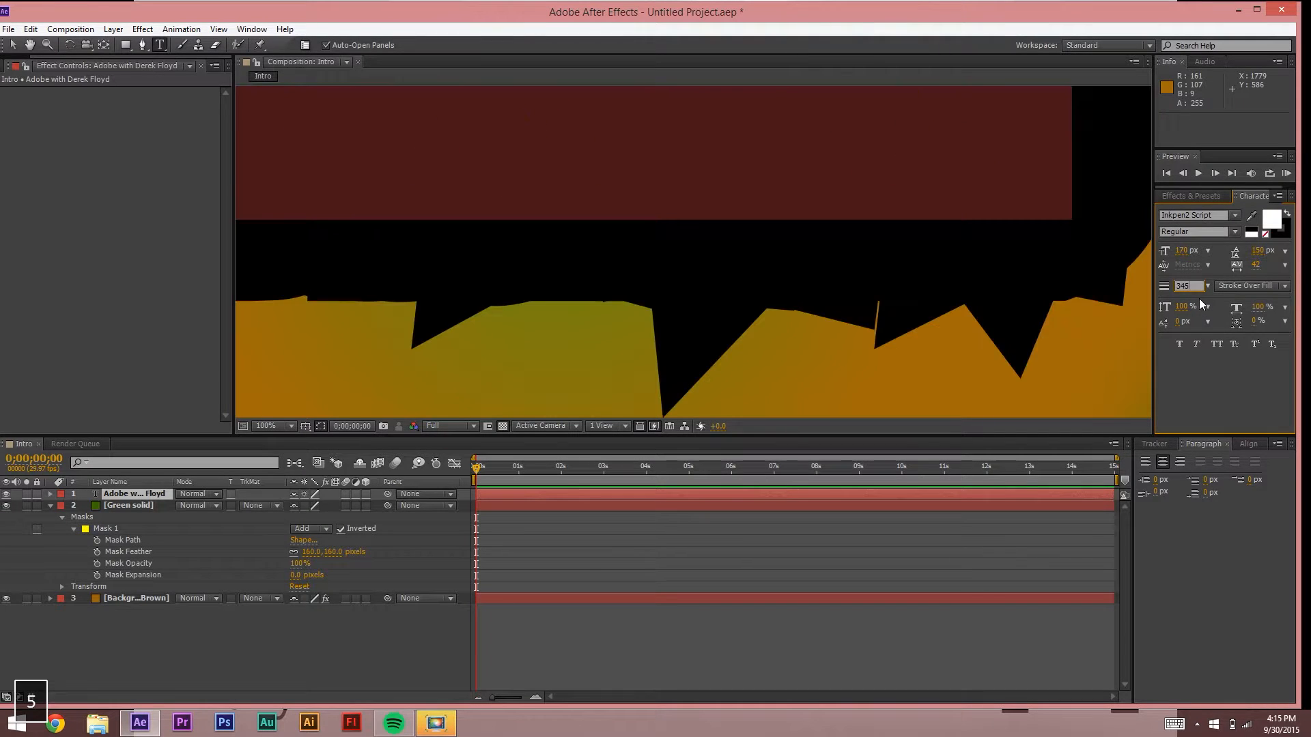
{"action": "key", "text": "BackSpace"}
{"action": "key", "text": "BackSpace"}
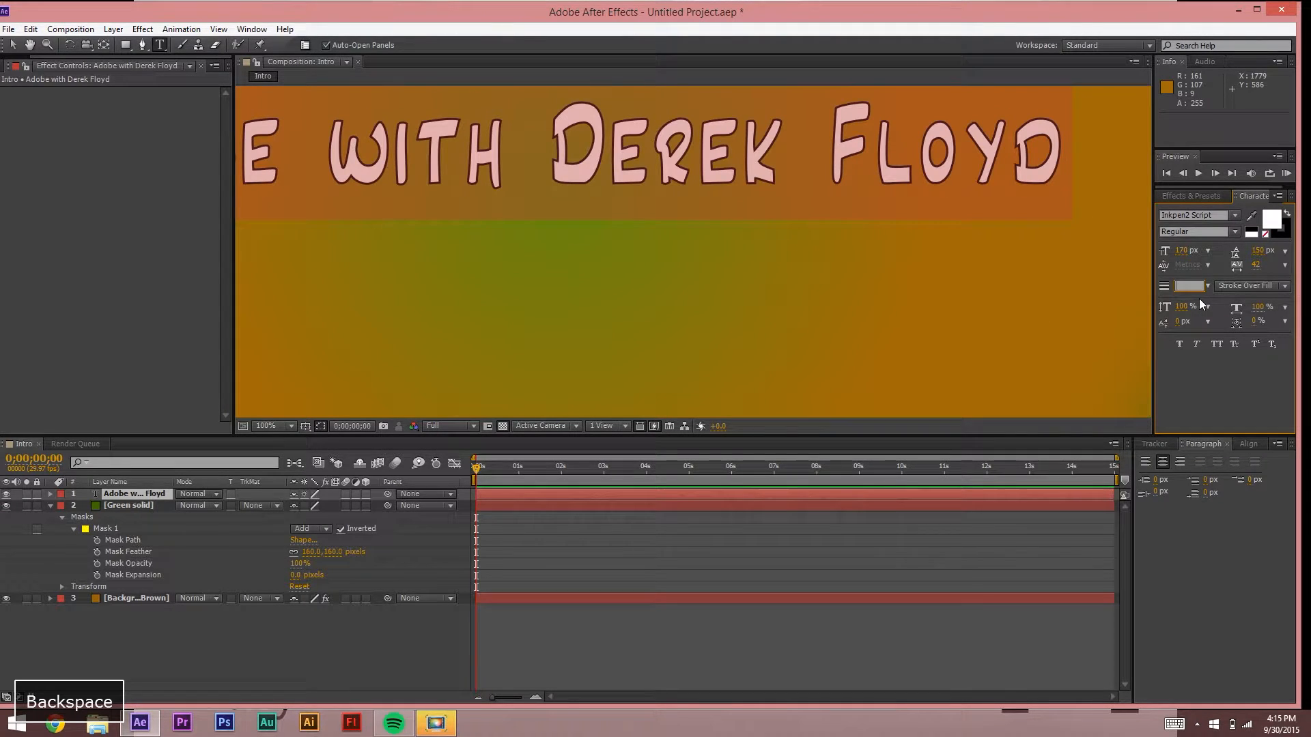
{"action": "type", "text": "45"}
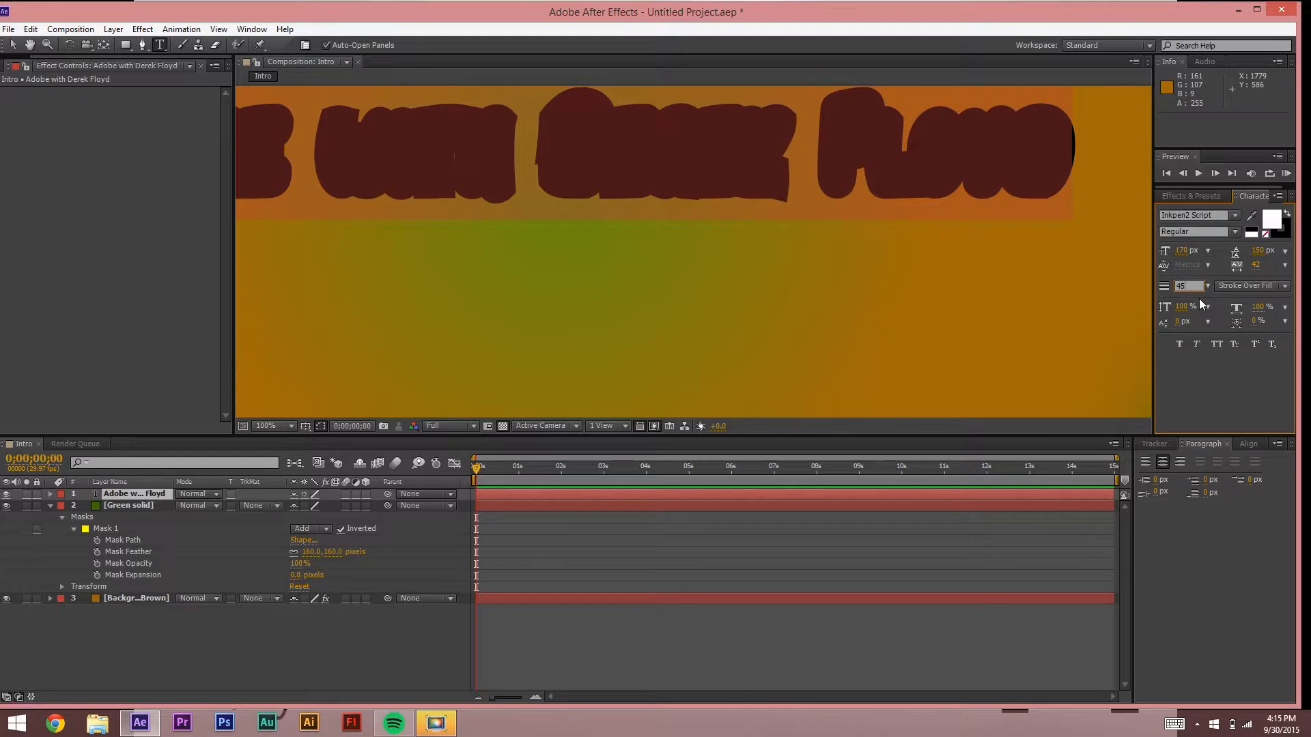
{"action": "key", "text": "BackSpace"}
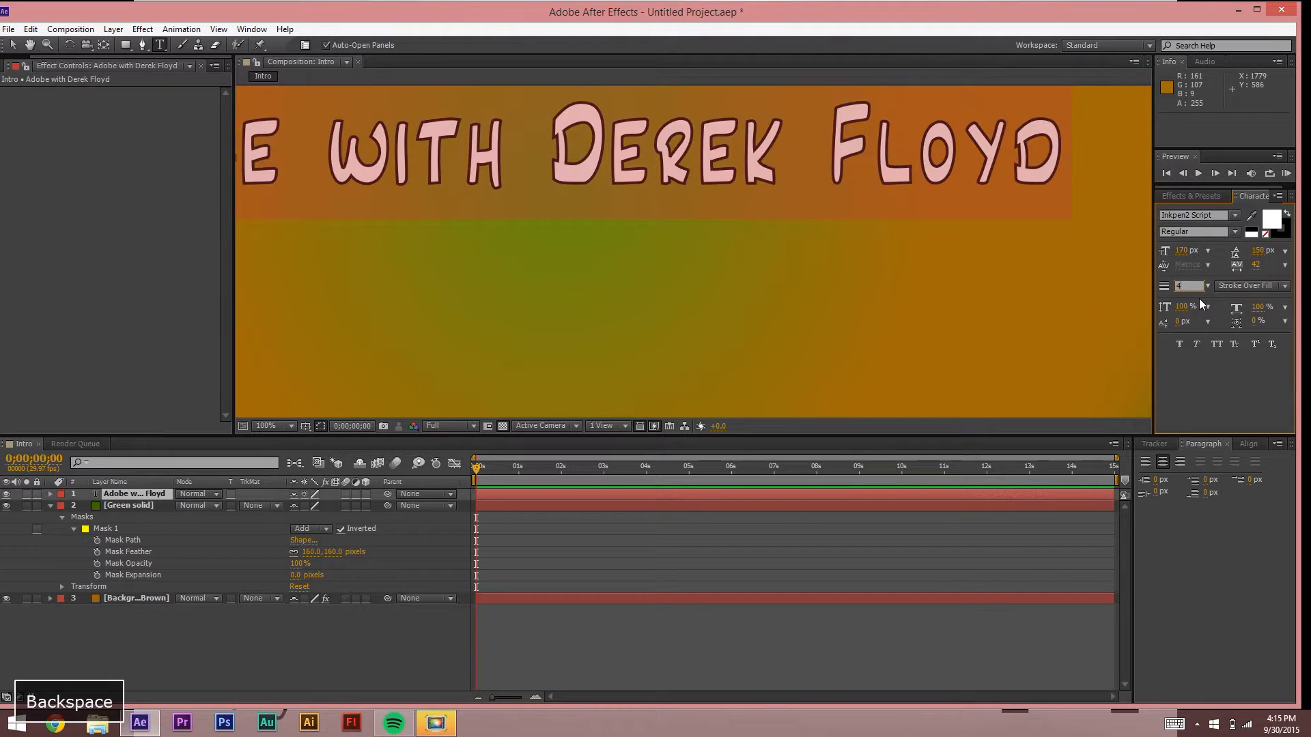
{"action": "key", "text": "BackSpace"}
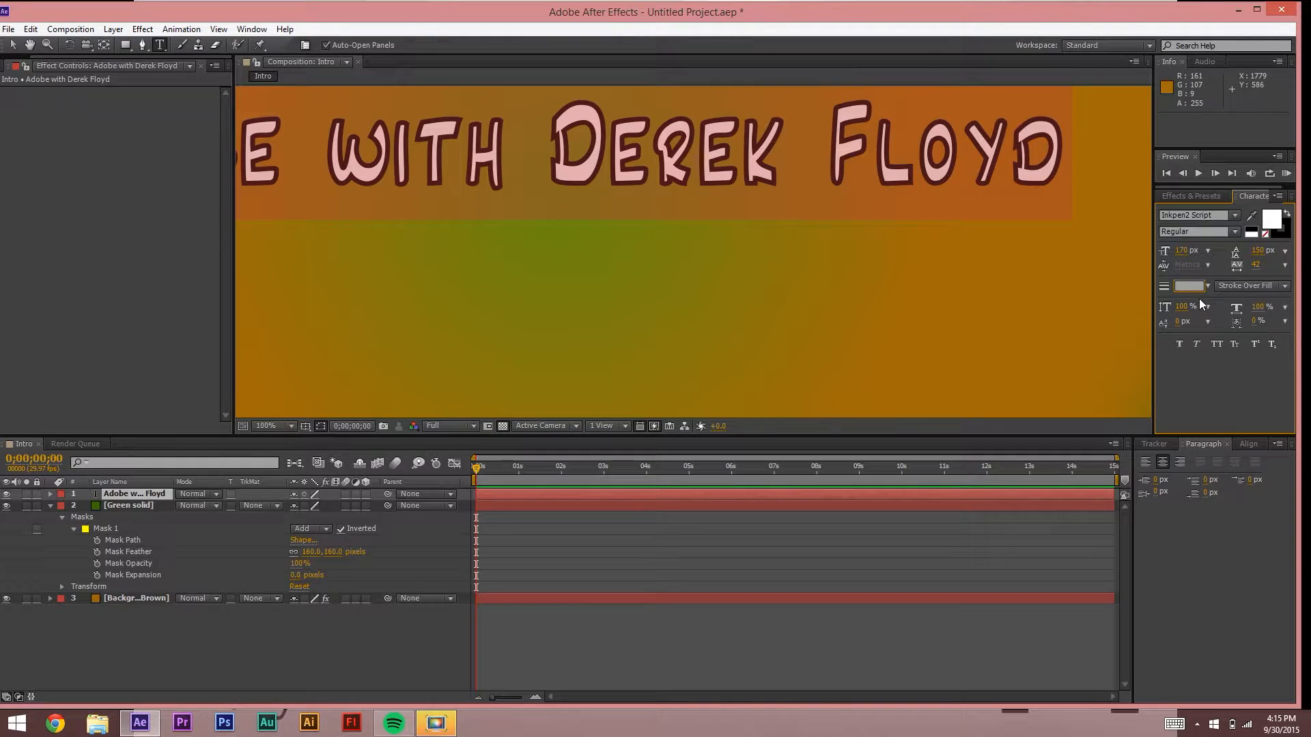
{"action": "type", "text": "15"}
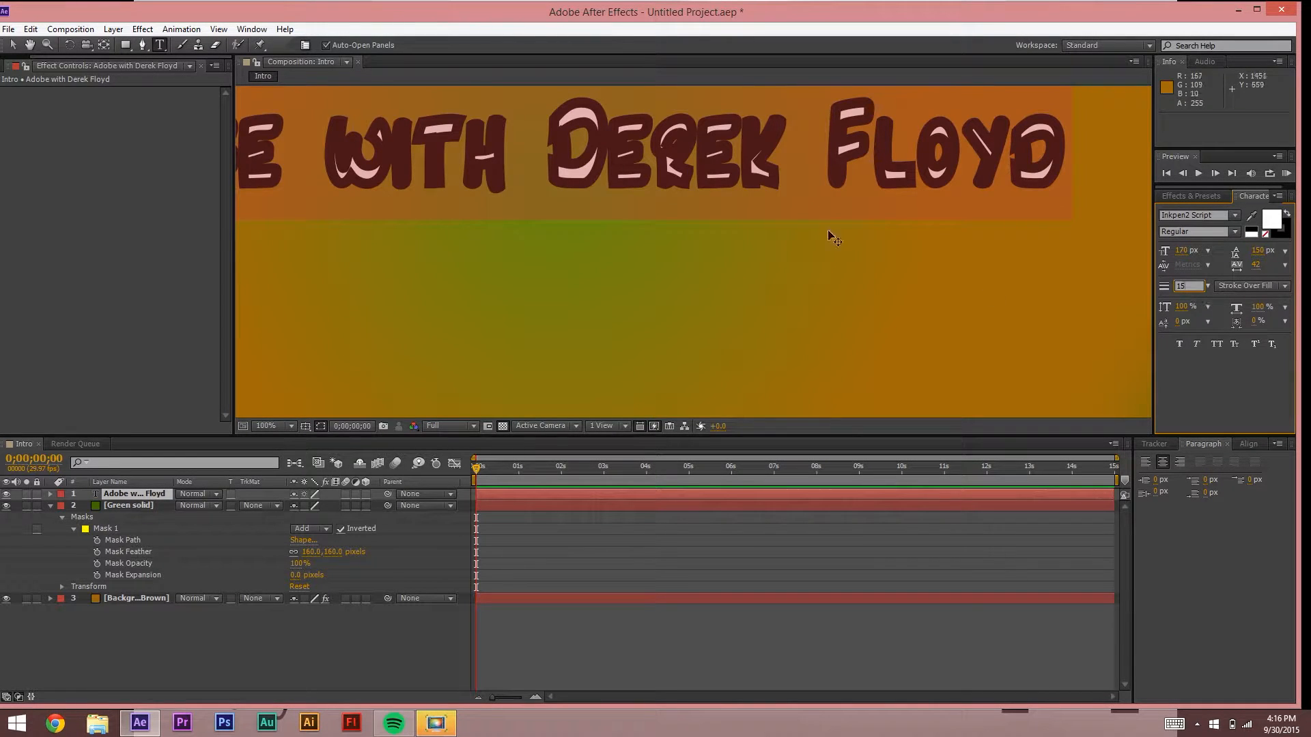
{"action": "key", "text": "BackSpace"}
{"action": "key", "text": "BackSpace"}
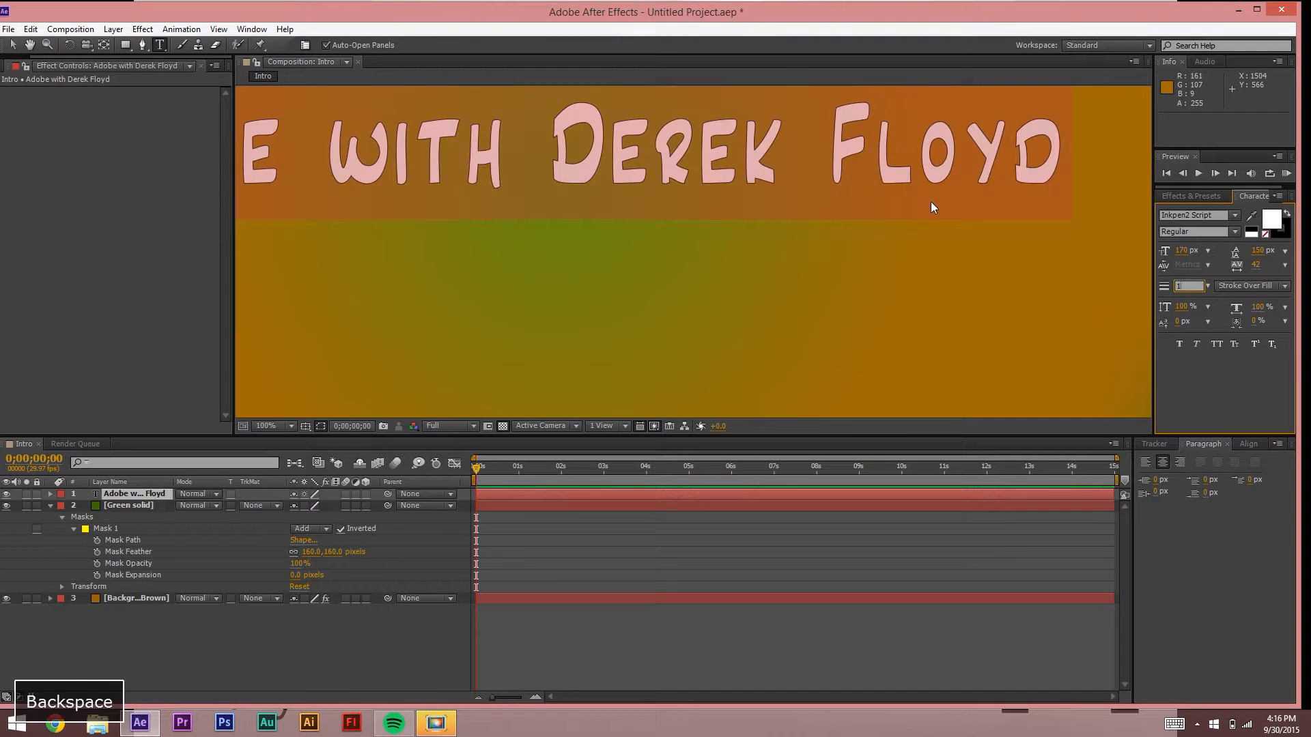
{"action": "type", "text": "4"}
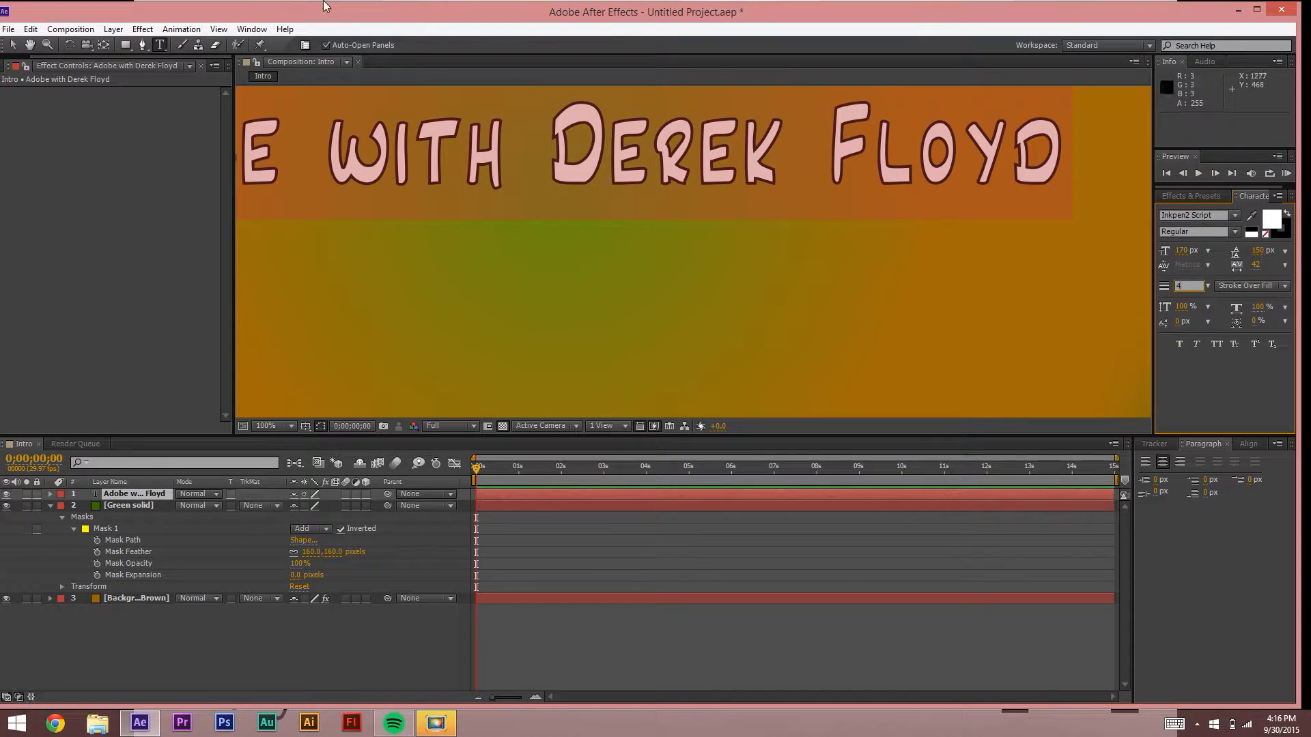
{"action": "left_click", "coordinate": [13, 44]}
Step: Select the title text layer in the composition
{"action": "left_click", "coordinate": [514, 301]}
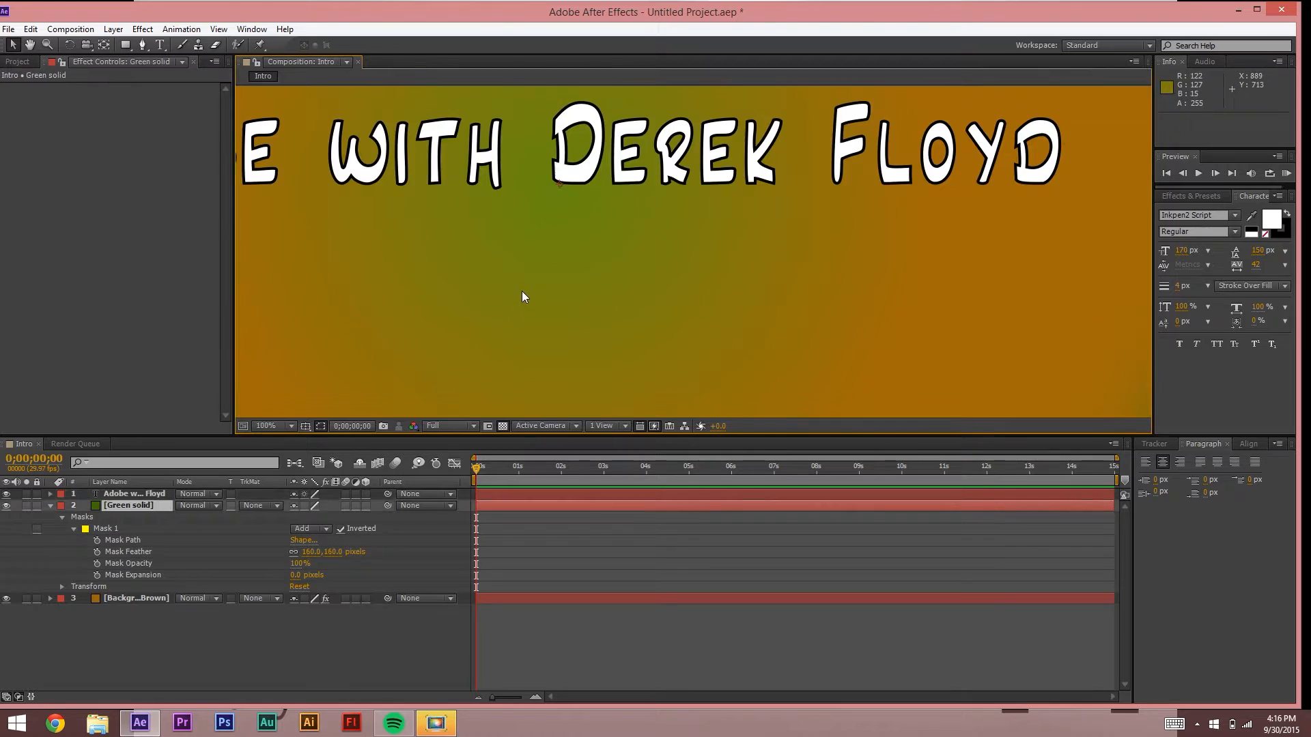
{"action": "scroll", "coordinate": [525, 290], "scroll_direction": "down", "scroll_amount": 2}
{"action": "scroll", "coordinate": [527, 289], "scroll_direction": "up", "scroll_amount": 1}
{"action": "scroll", "coordinate": [526, 289], "scroll_direction": "down", "scroll_amount": 2}
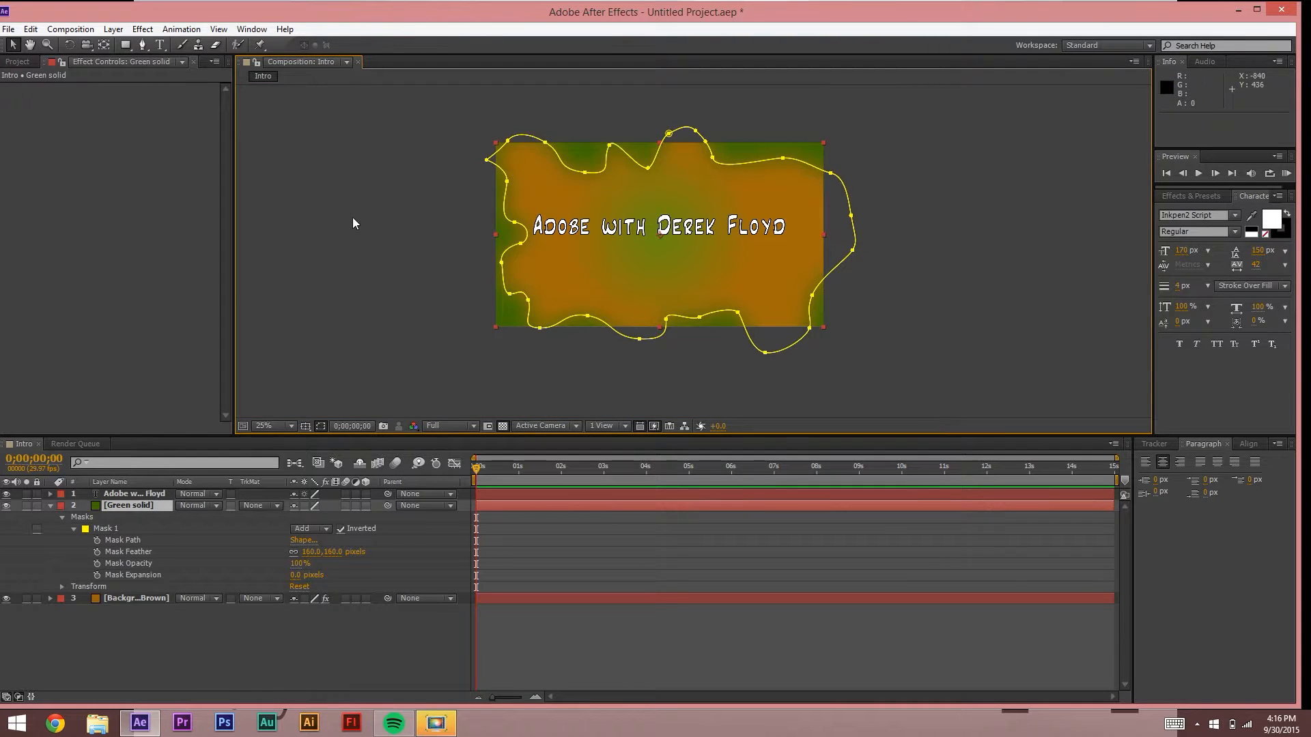
{"action": "left_click", "coordinate": [352, 217]}
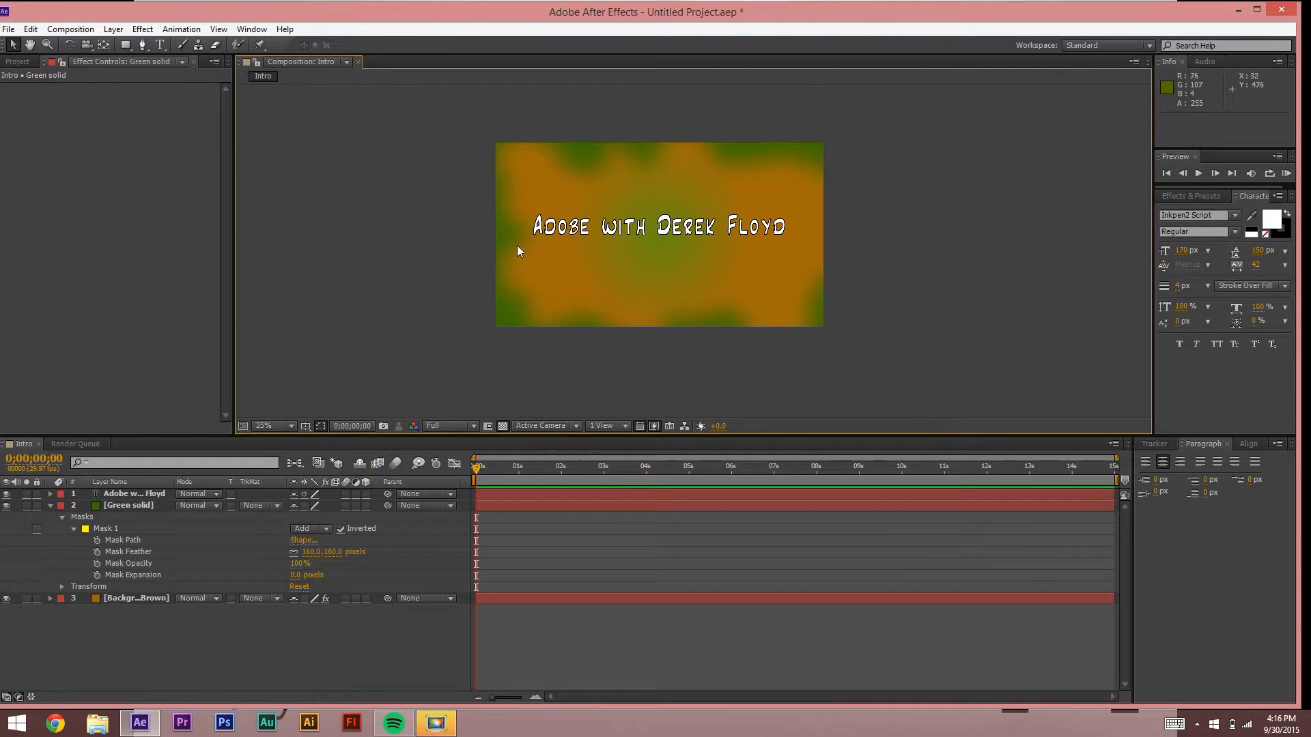
{"action": "left_click", "coordinate": [662, 232]}
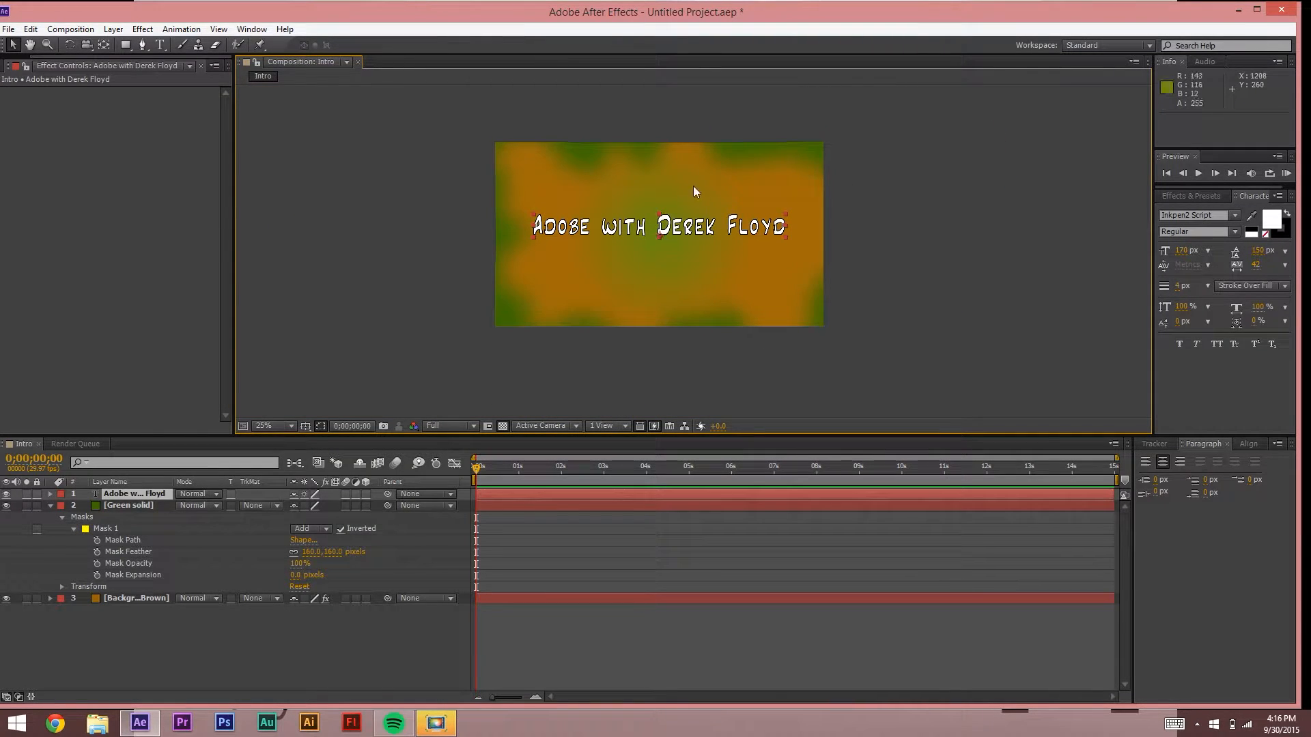
Step: Center the title vertically in the composition using Align Vertical Center
{"action": "left_click", "coordinate": [1249, 444]}
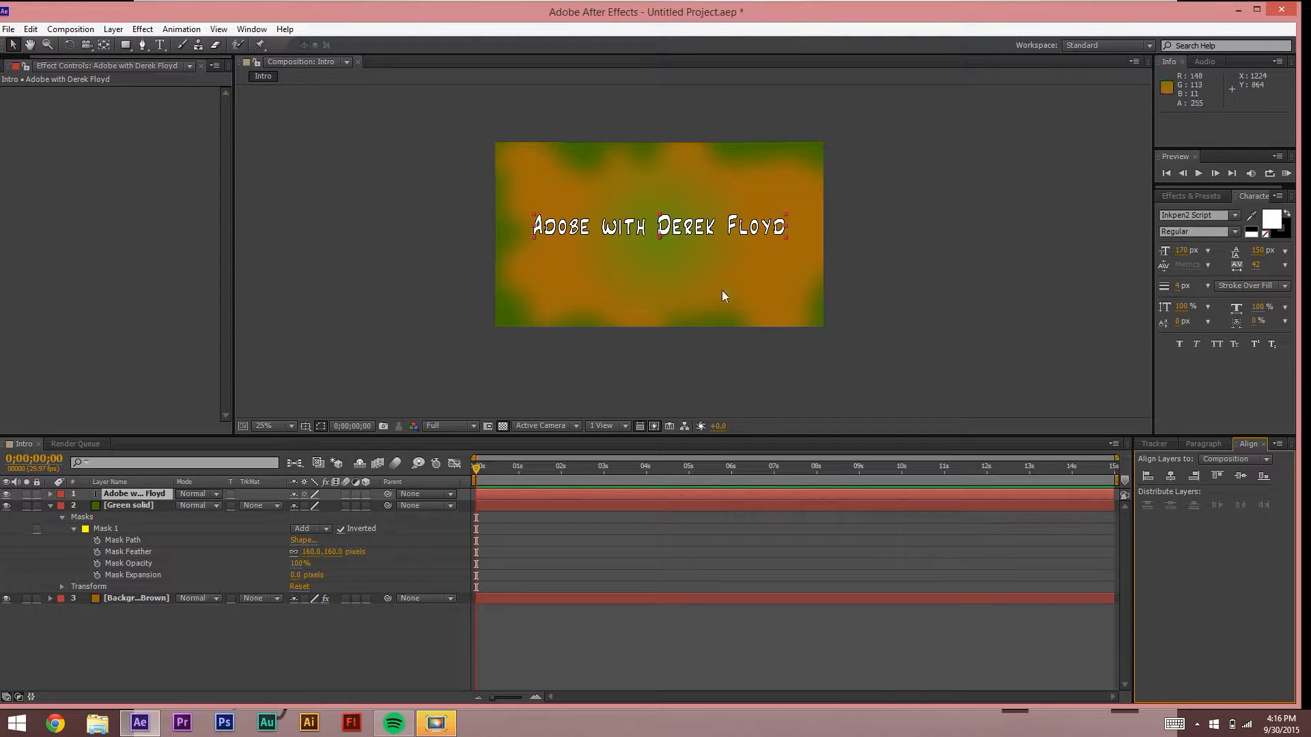
{"action": "left_click", "coordinate": [1246, 476]}
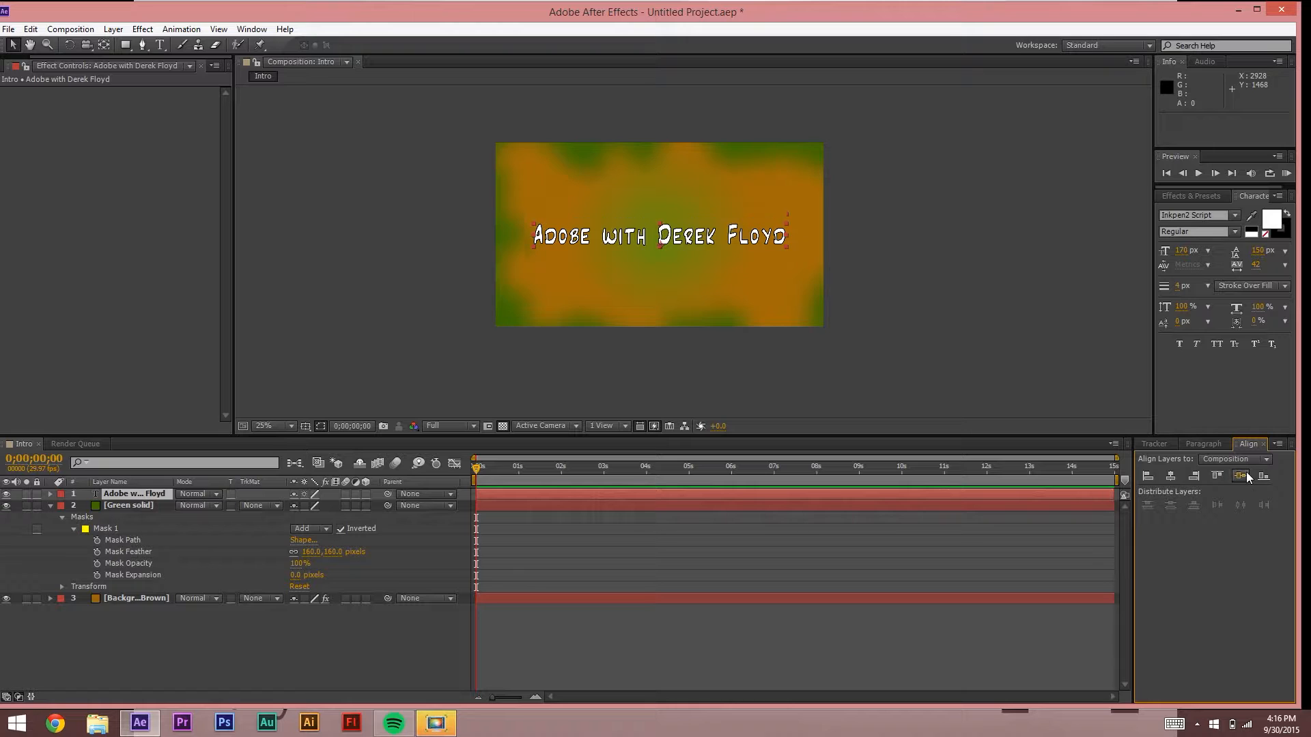
{"action": "left_click", "coordinate": [399, 150]}
{"action": "left_click", "coordinate": [657, 232]}
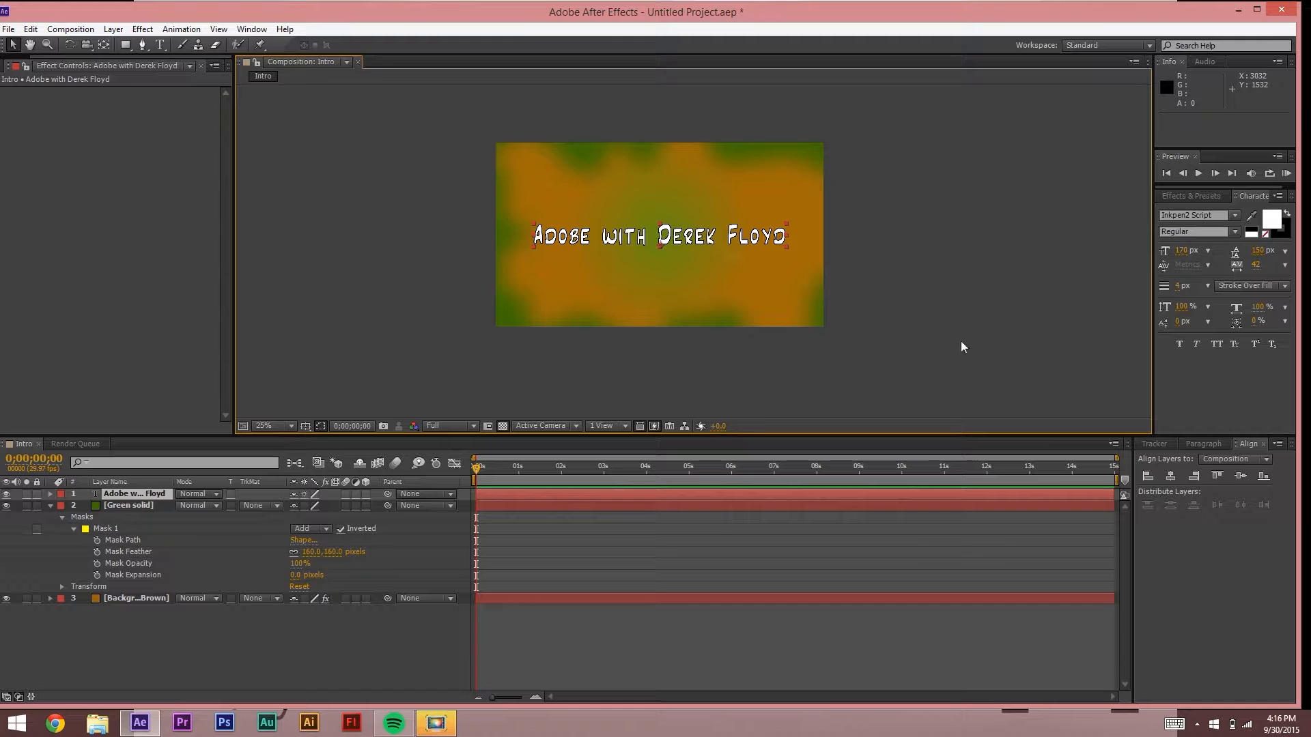
{"action": "left_click", "coordinate": [259, 29]}
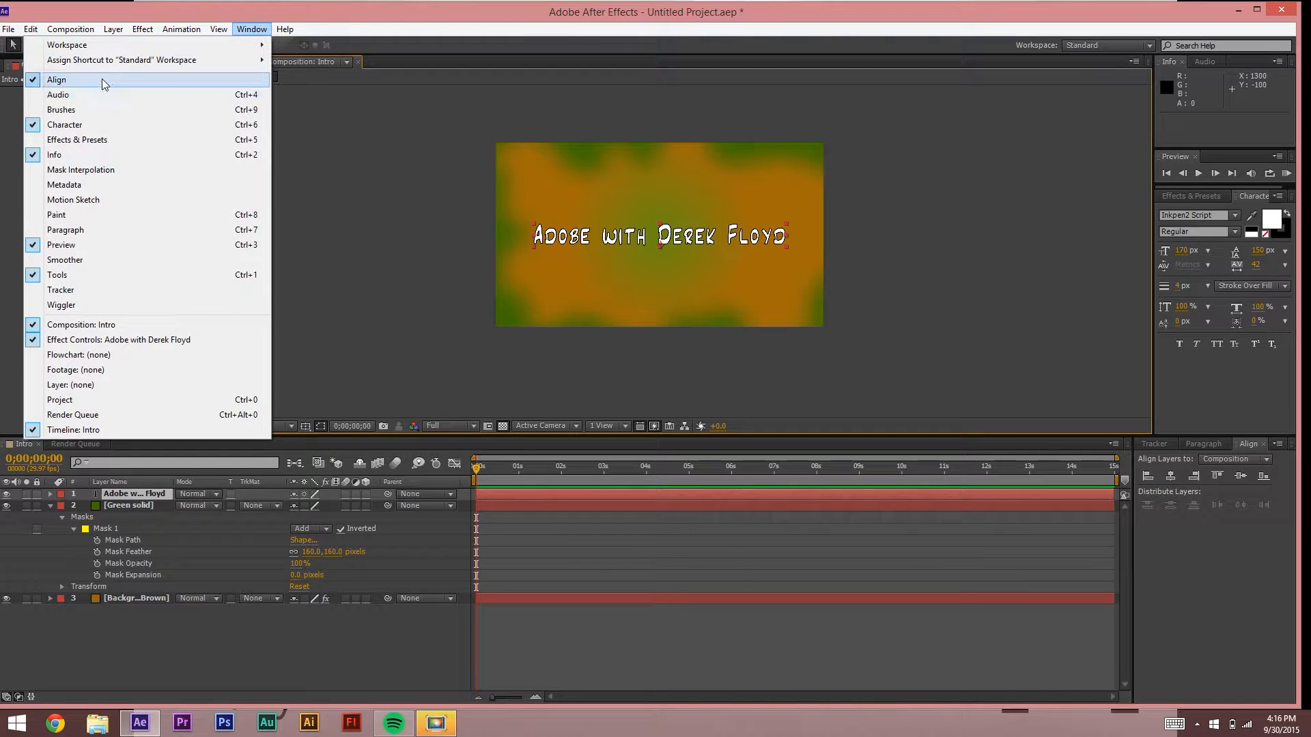
{"action": "left_click", "coordinate": [101, 79]}
{"action": "left_click", "coordinate": [337, 138]}
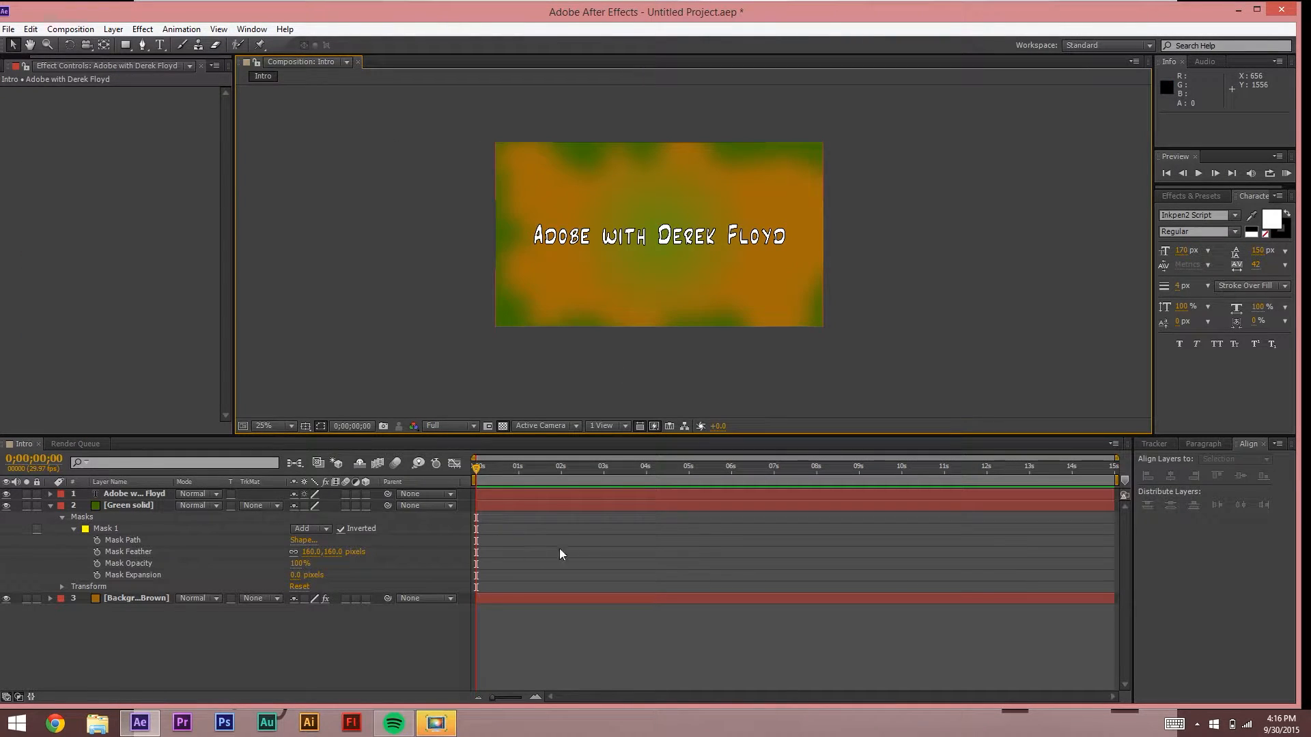
Step: Minimize After Effects and play Tutorials > Intro Animations > Intro to Show.mp4
{"action": "left_click", "coordinate": [1238, 10]}
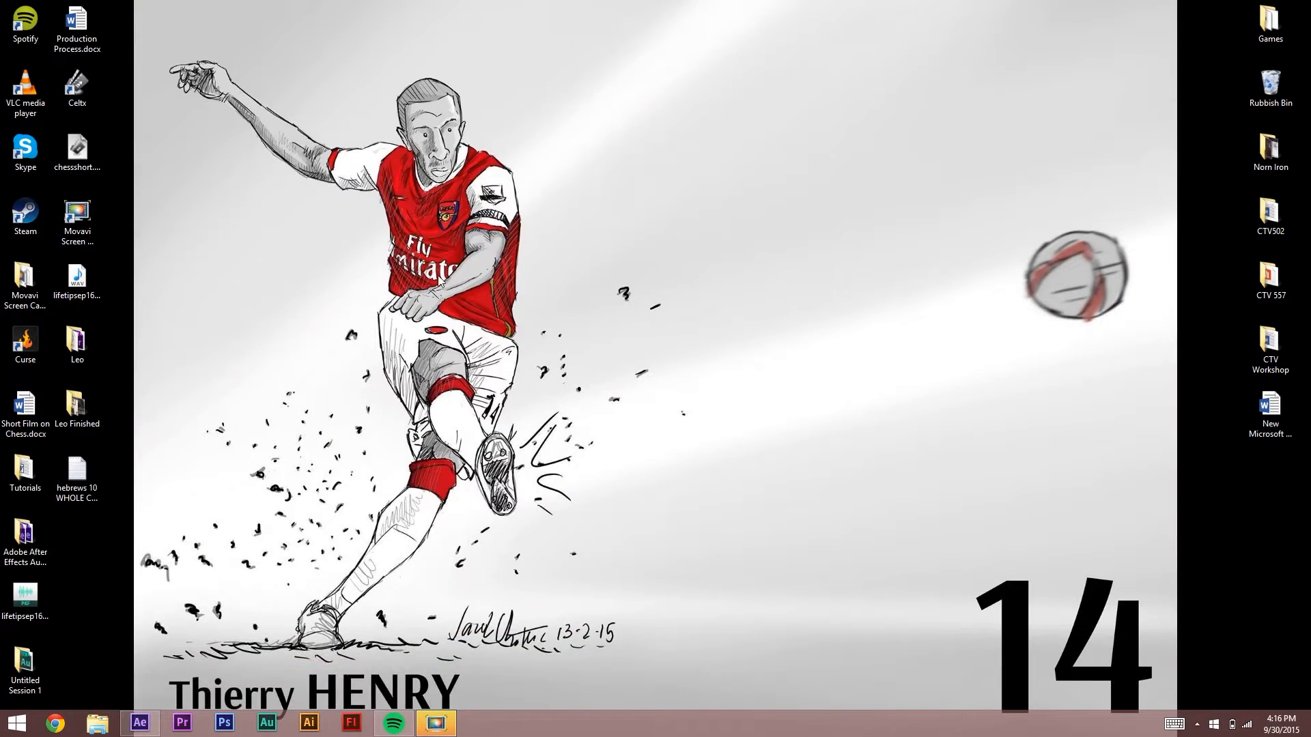
{"action": "double_click", "coordinate": [22, 471]}
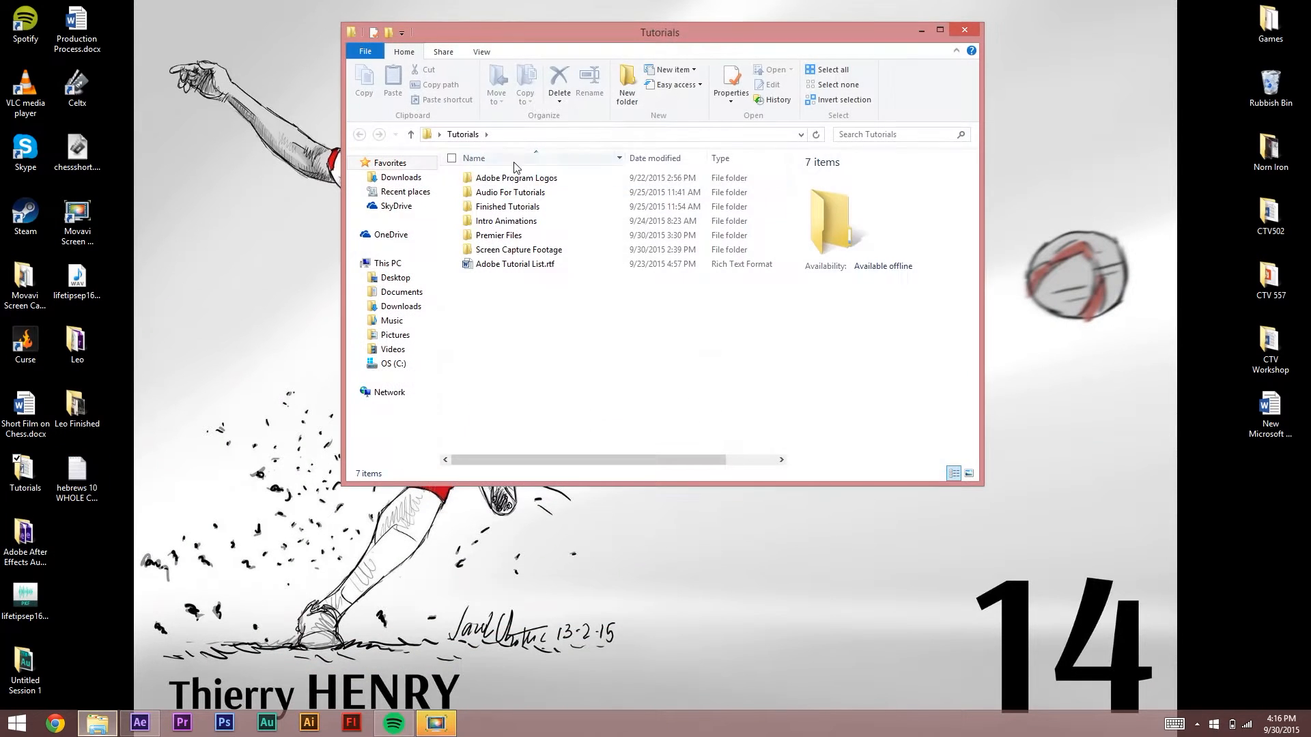
{"action": "double_click", "coordinate": [533, 228]}
{"action": "double_click", "coordinate": [491, 219]}
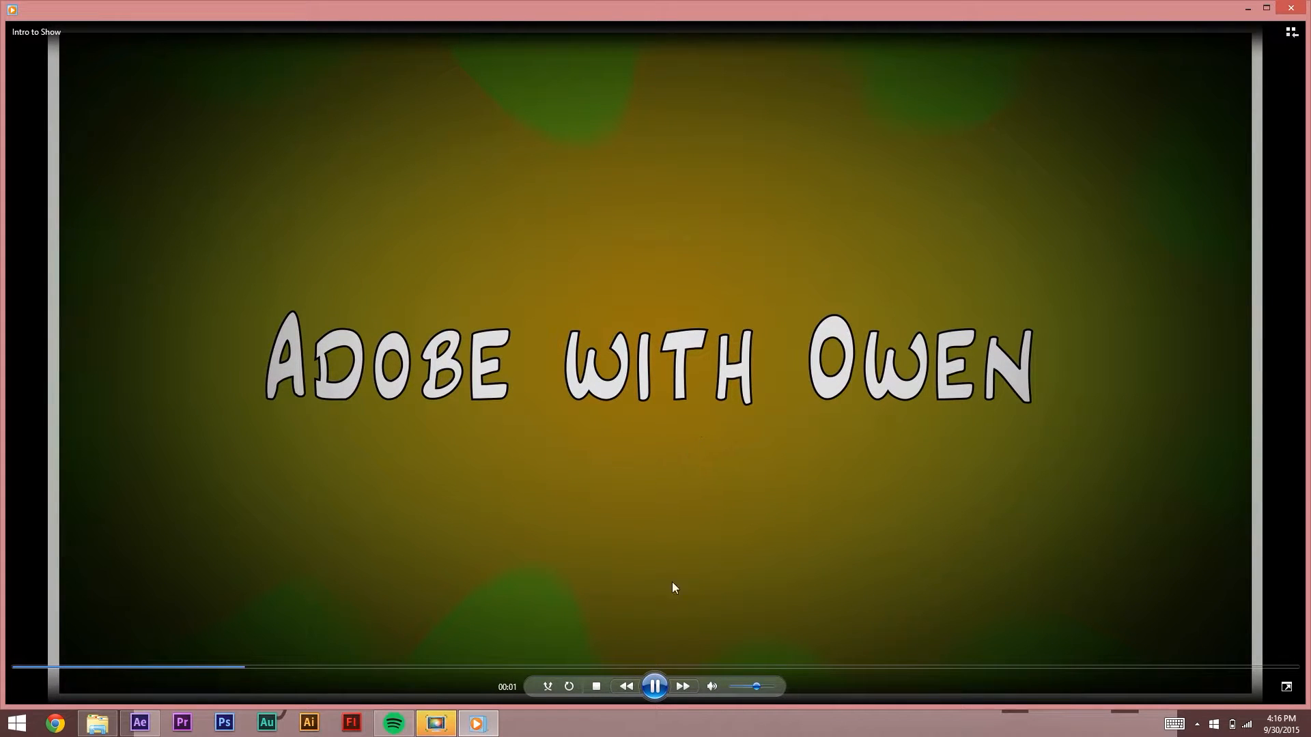
Step: Pause Intro to Show.mp4, then close the media player and the Intro Animations folder
{"action": "left_click", "coordinate": [655, 686]}
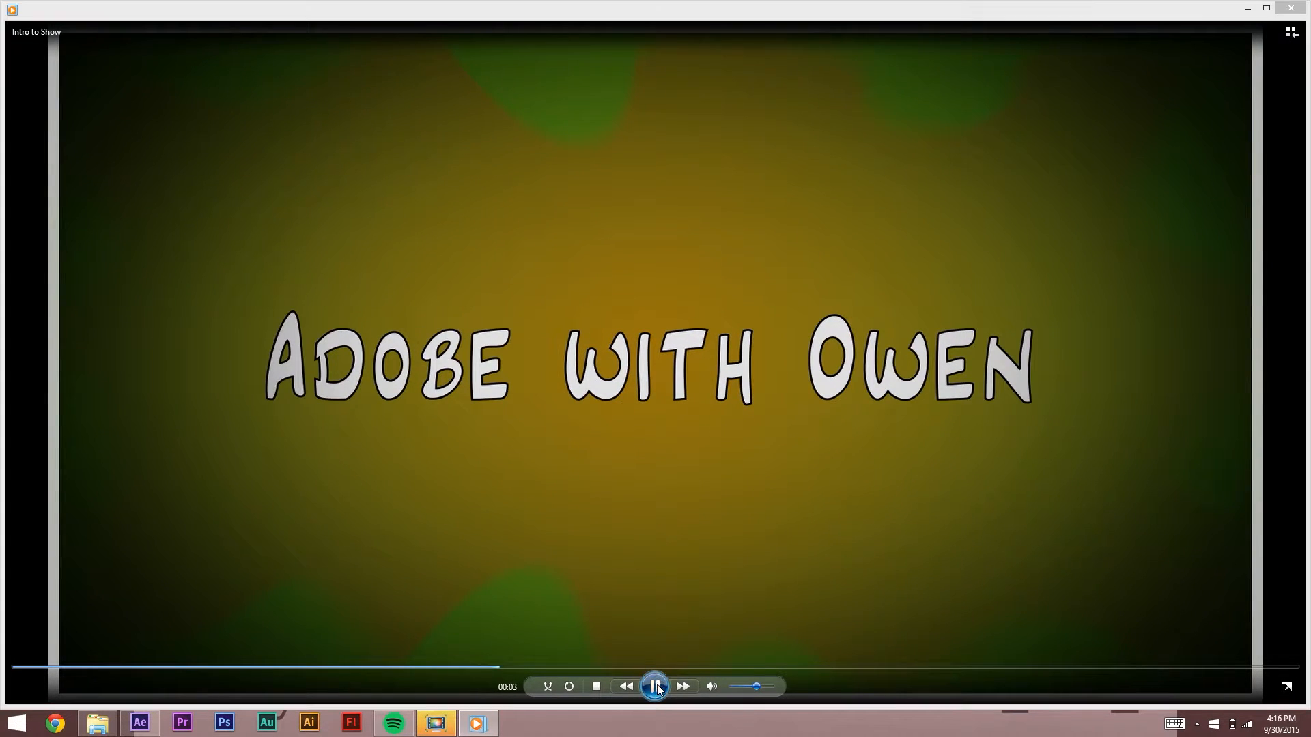
{"action": "left_click", "coordinate": [1287, 7]}
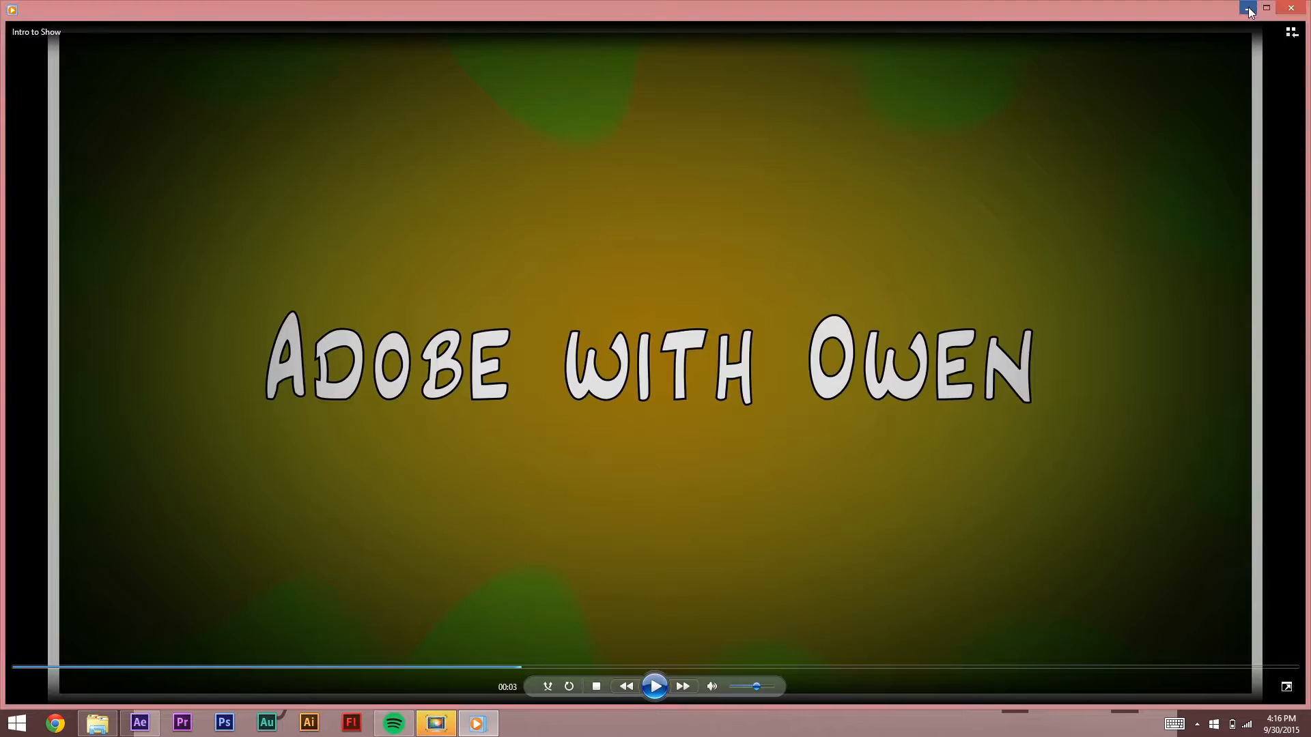
{"action": "left_click", "coordinate": [965, 30]}
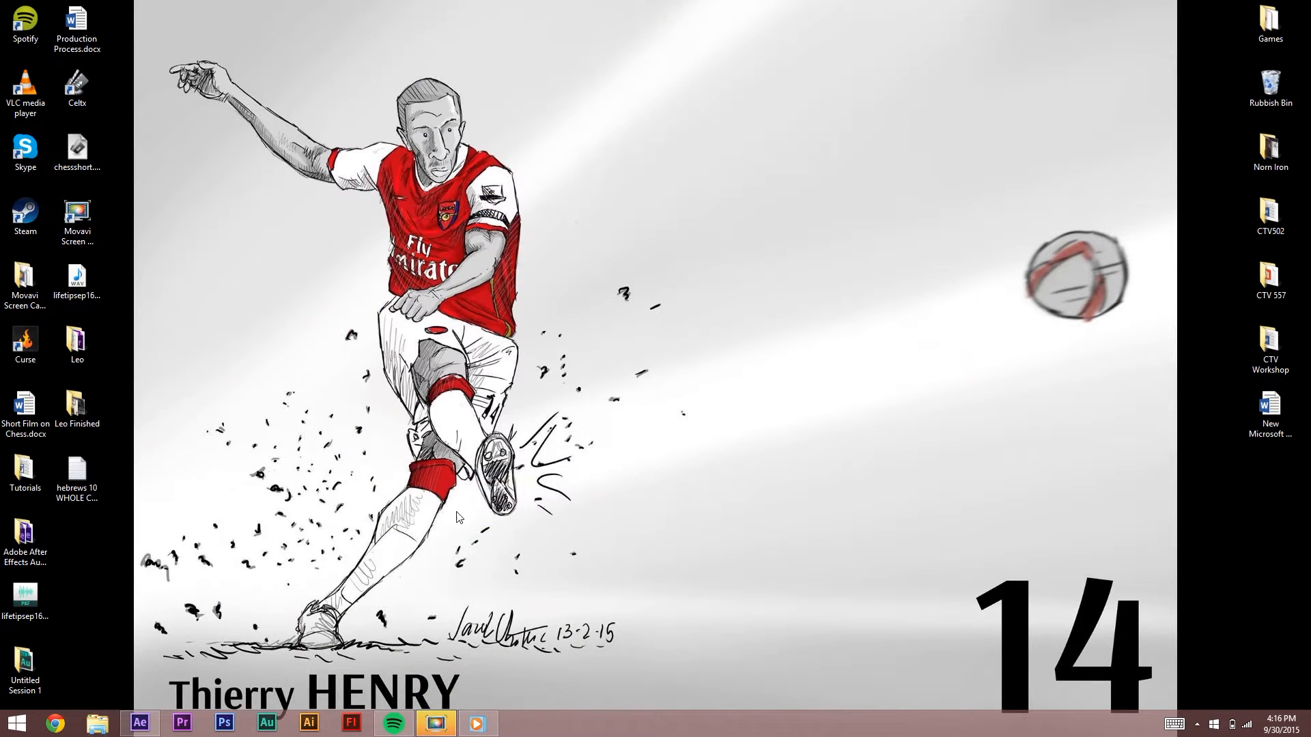
Step: Scrub through the Intro comp and move the title layer below the Green solid
{"action": "left_click", "coordinate": [140, 724]}
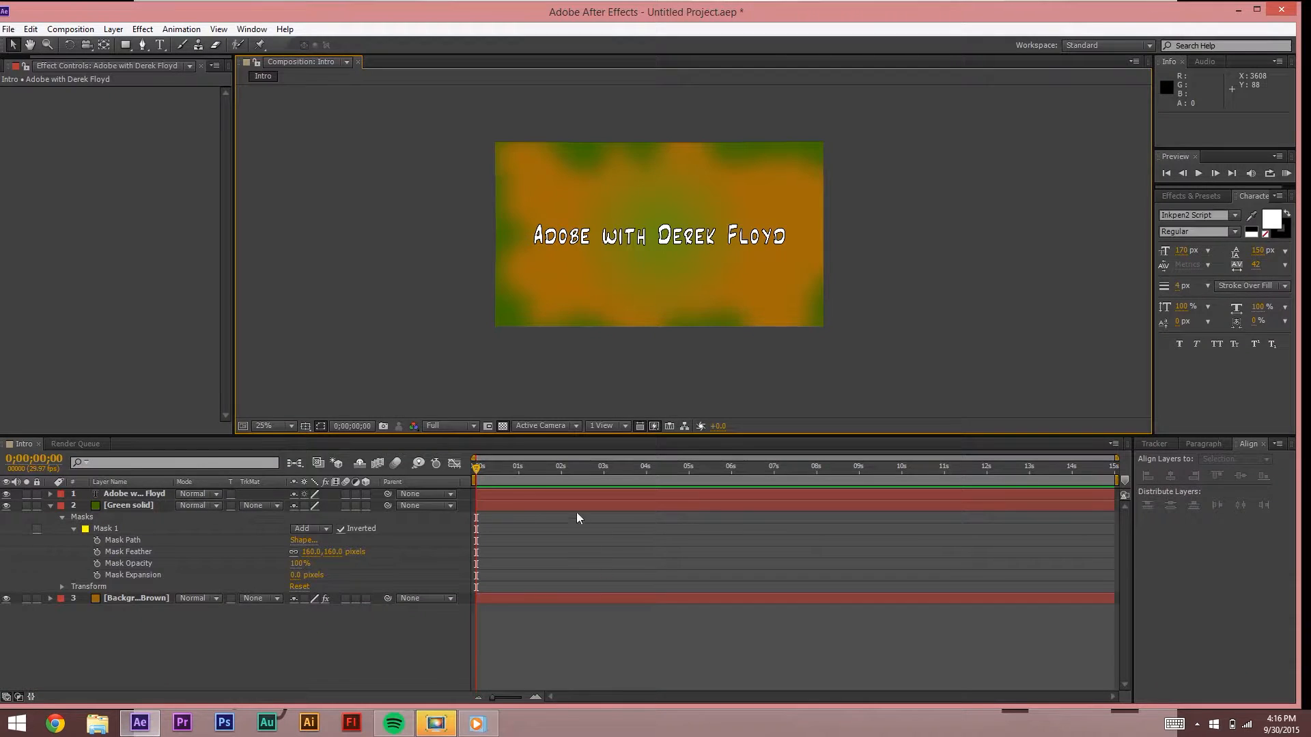
{"action": "left_click_drag", "start_coordinate": [497, 470], "coordinate": [1090, 476]}
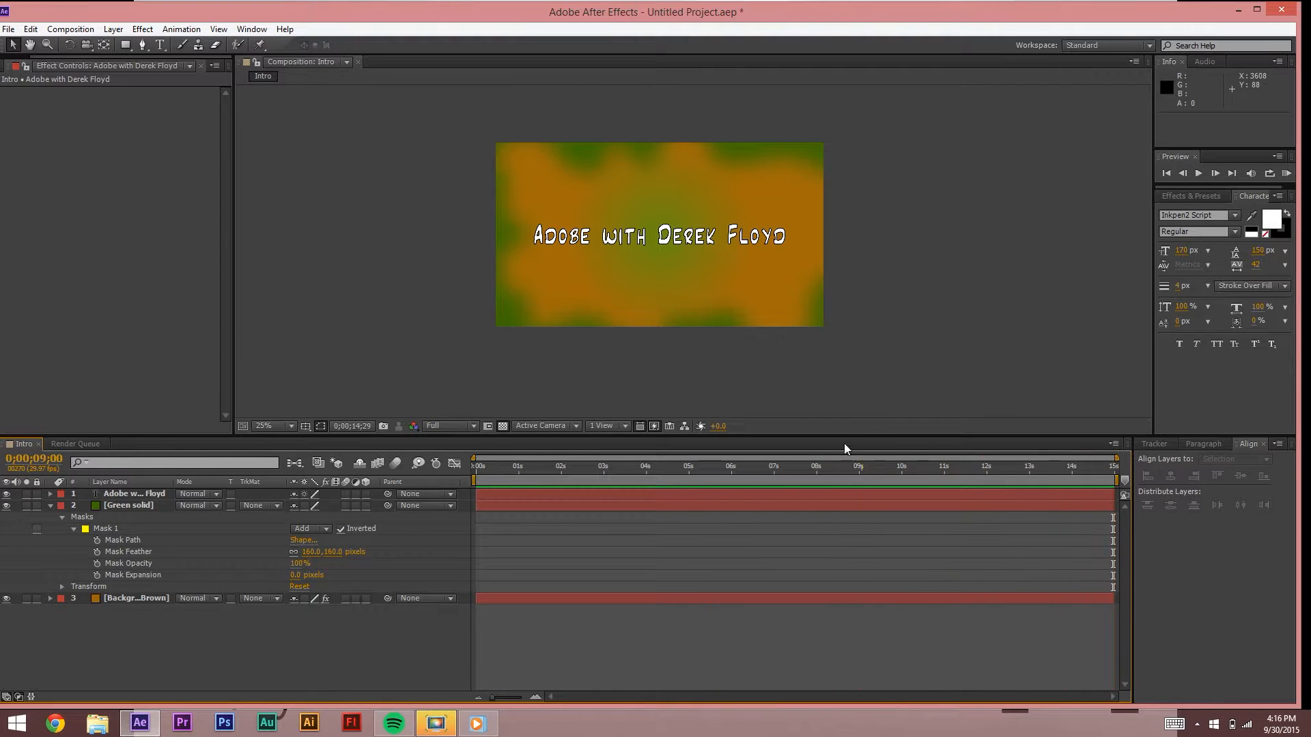
{"action": "left_click_drag", "start_coordinate": [678, 467], "coordinate": [493, 469]}
{"action": "left_click", "coordinate": [51, 506]}
{"action": "left_click_drag", "start_coordinate": [147, 496], "coordinate": [169, 507]}
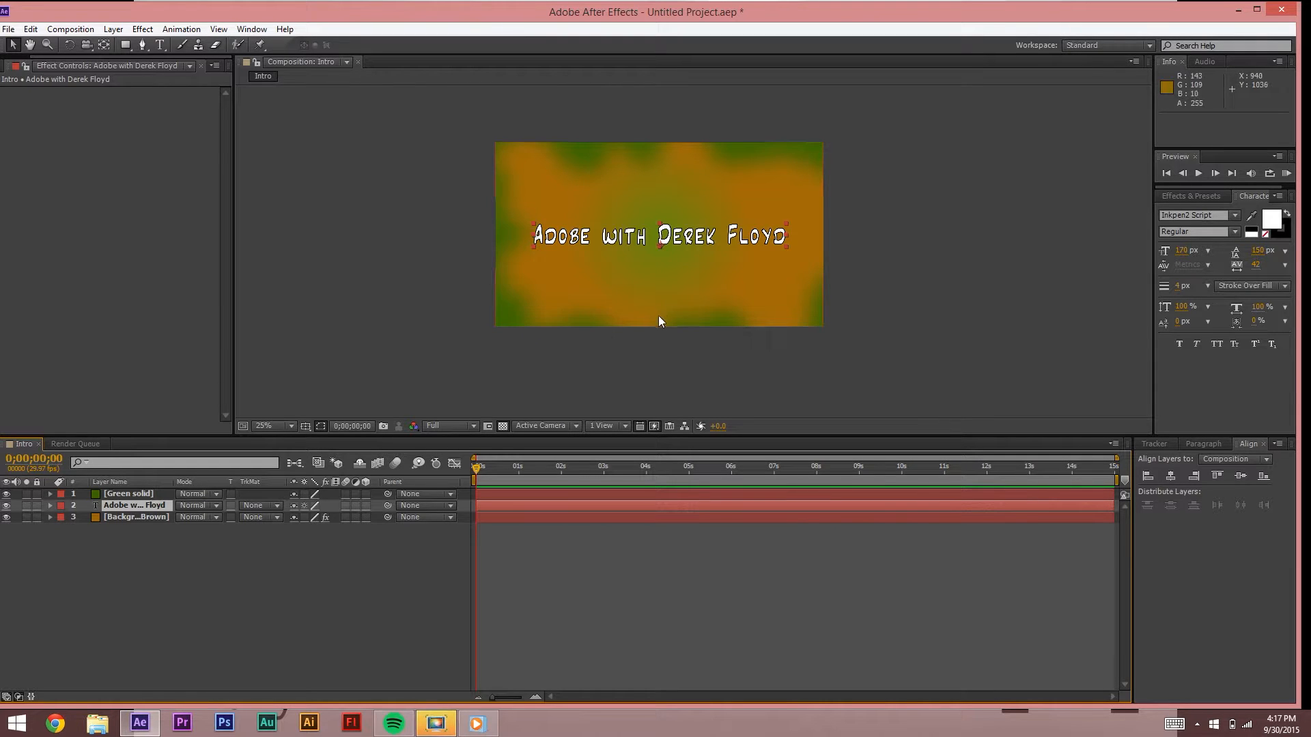
{"action": "left_click", "coordinate": [477, 723]}
Step: Replay the Intro to Show reference video from the start several times, then minimise the player
{"action": "left_click", "coordinate": [188, 667]}
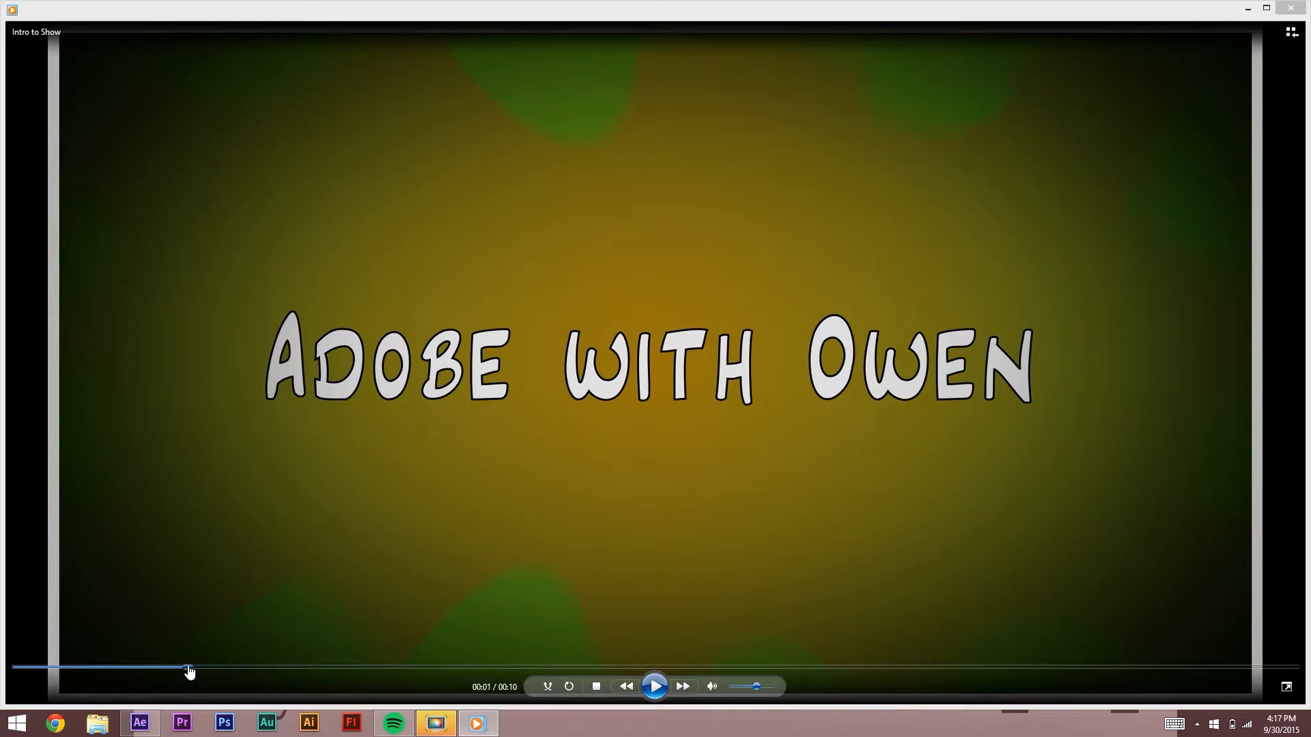
{"action": "left_click", "coordinate": [654, 686]}
{"action": "left_click", "coordinate": [654, 686]}
{"action": "left_click", "coordinate": [99, 668]}
{"action": "left_click", "coordinate": [654, 686]}
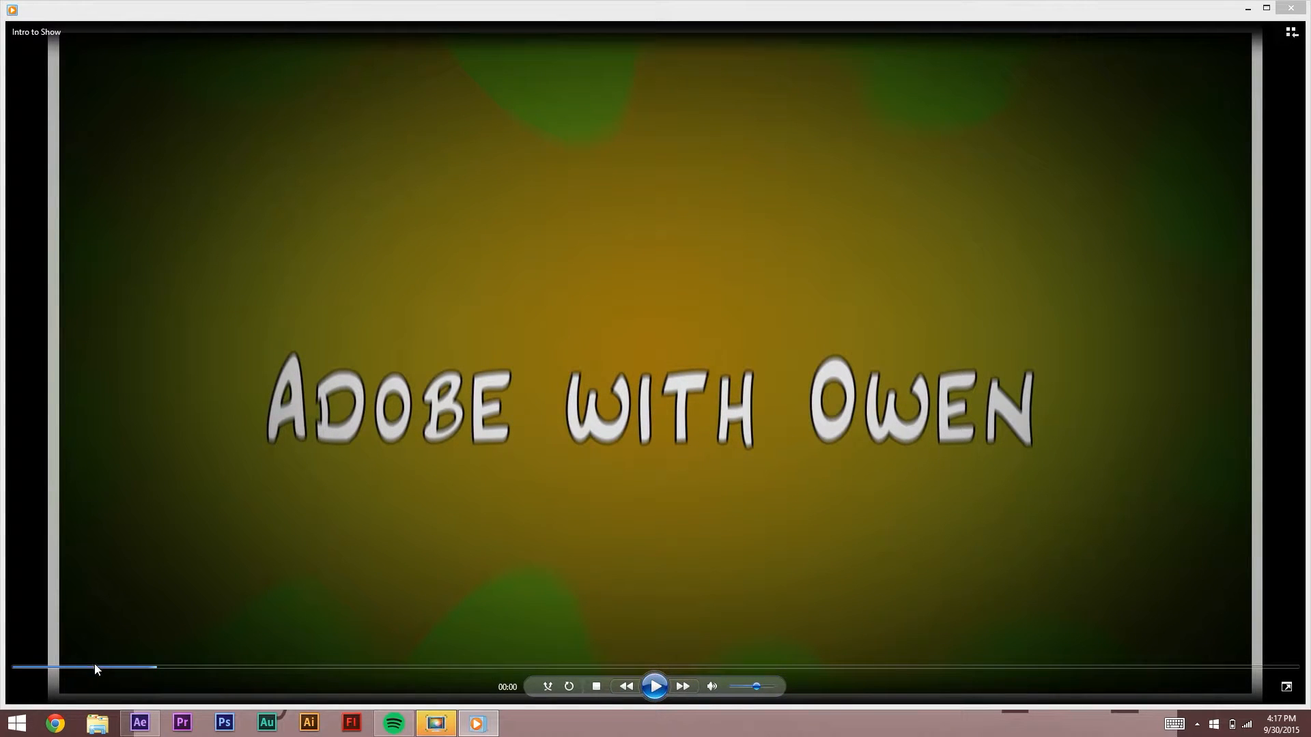
{"action": "left_click", "coordinate": [101, 667]}
{"action": "left_click", "coordinate": [654, 686]}
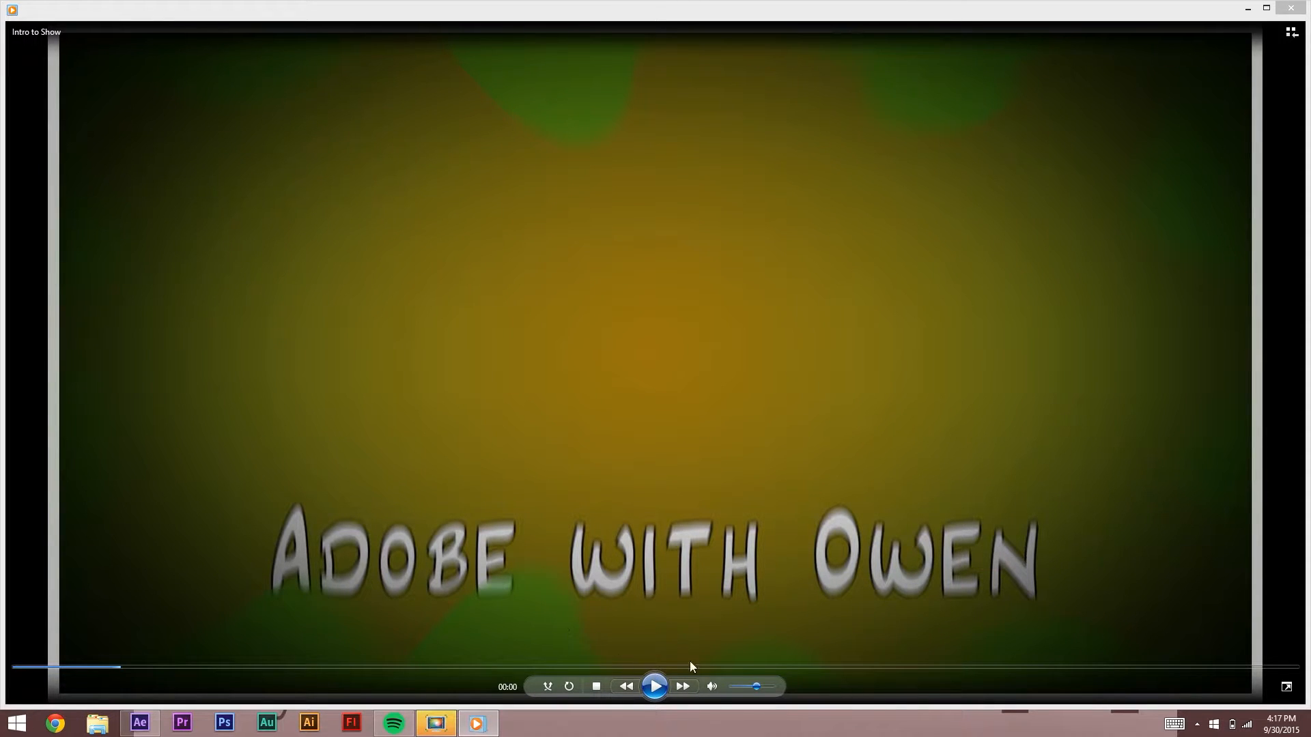
{"action": "left_click", "coordinate": [1247, 7]}
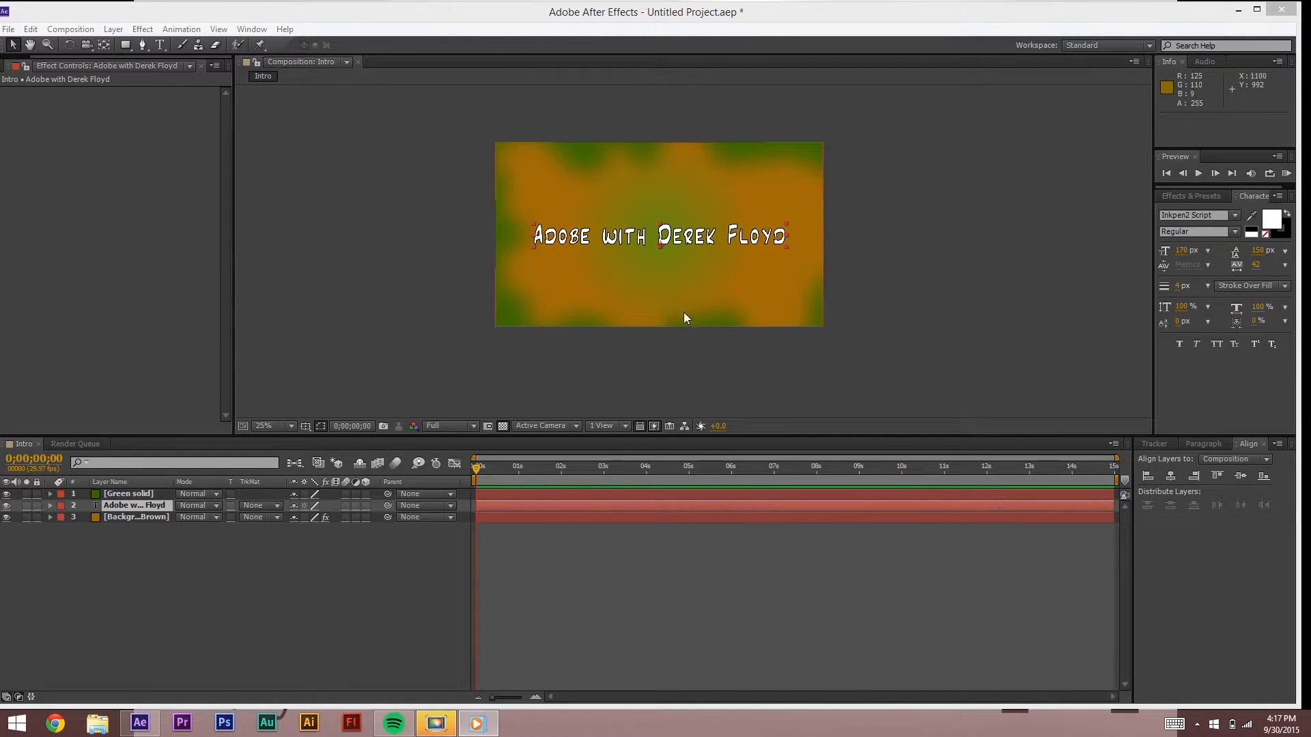
Step: At 2 seconds, set a Position keyframe on the title layer
{"action": "left_click_drag", "start_coordinate": [536, 471], "coordinate": [561, 466]}
{"action": "left_click", "coordinate": [562, 558]}
{"action": "left_click", "coordinate": [133, 494]}
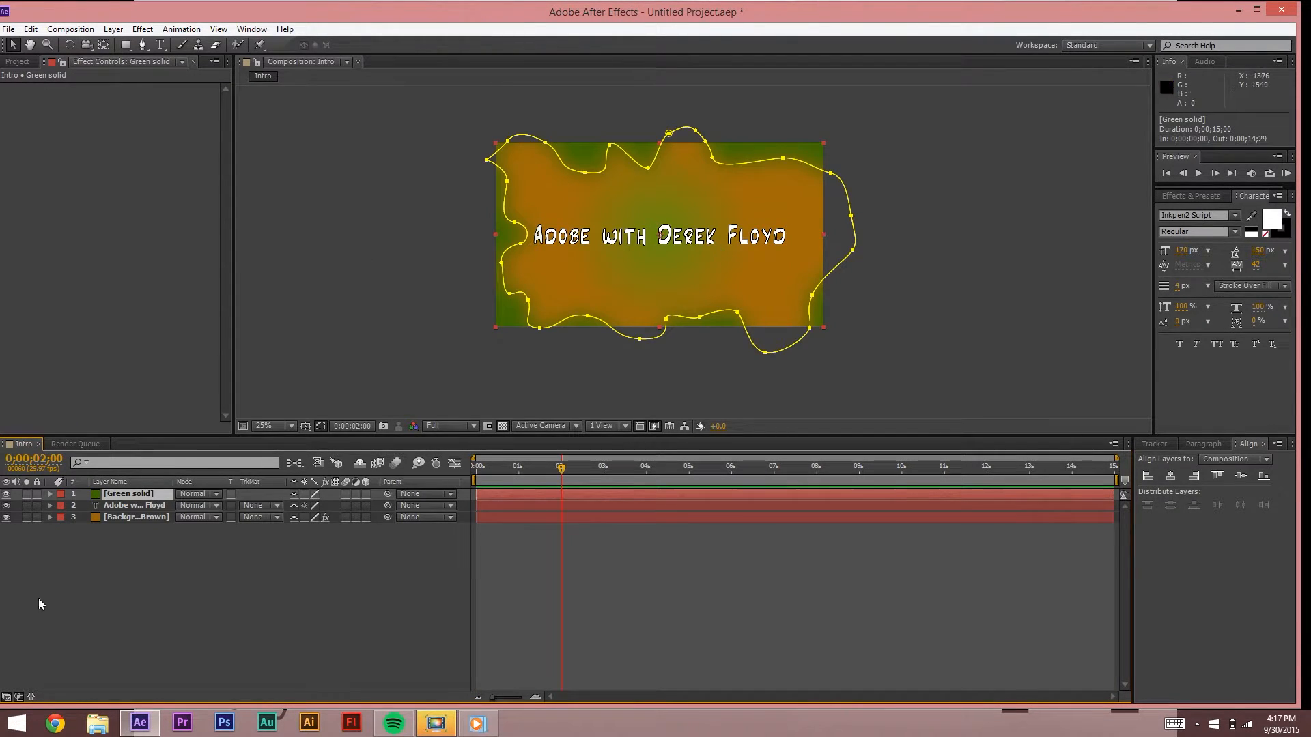
{"action": "left_click", "coordinate": [120, 506]}
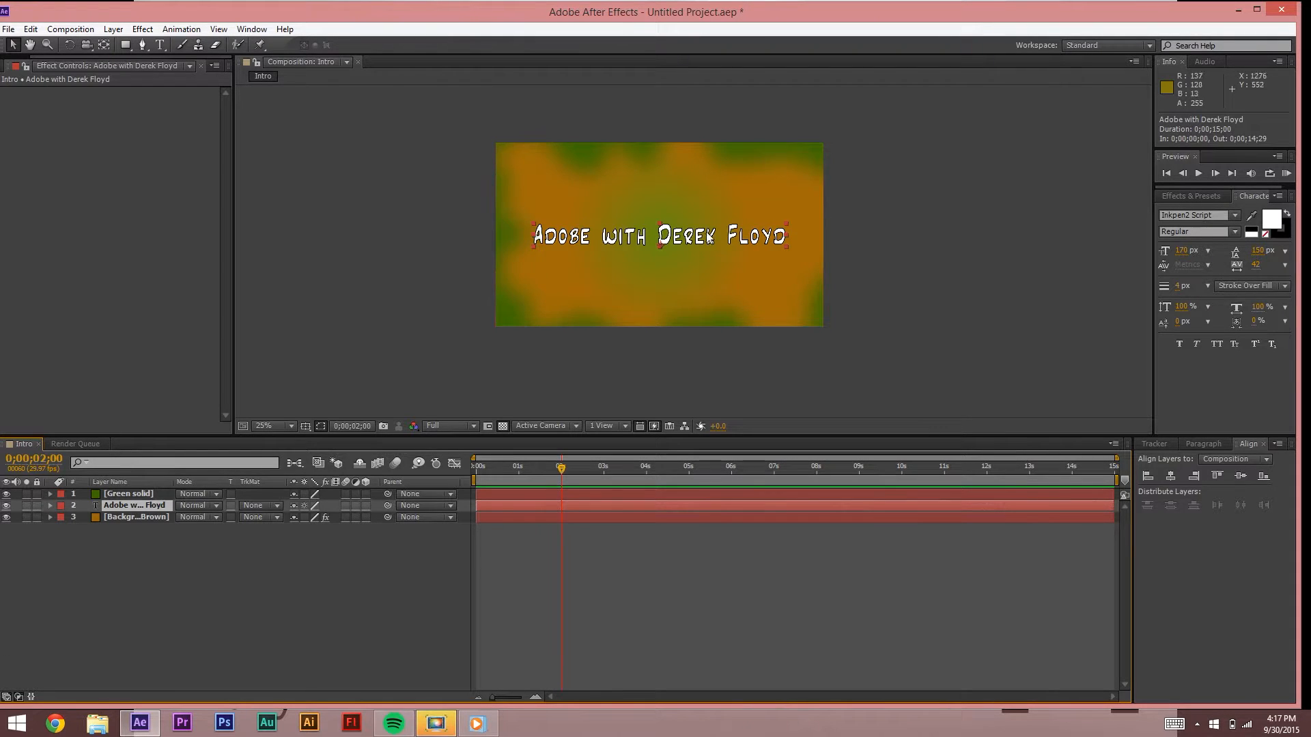
{"action": "key", "text": "p"}
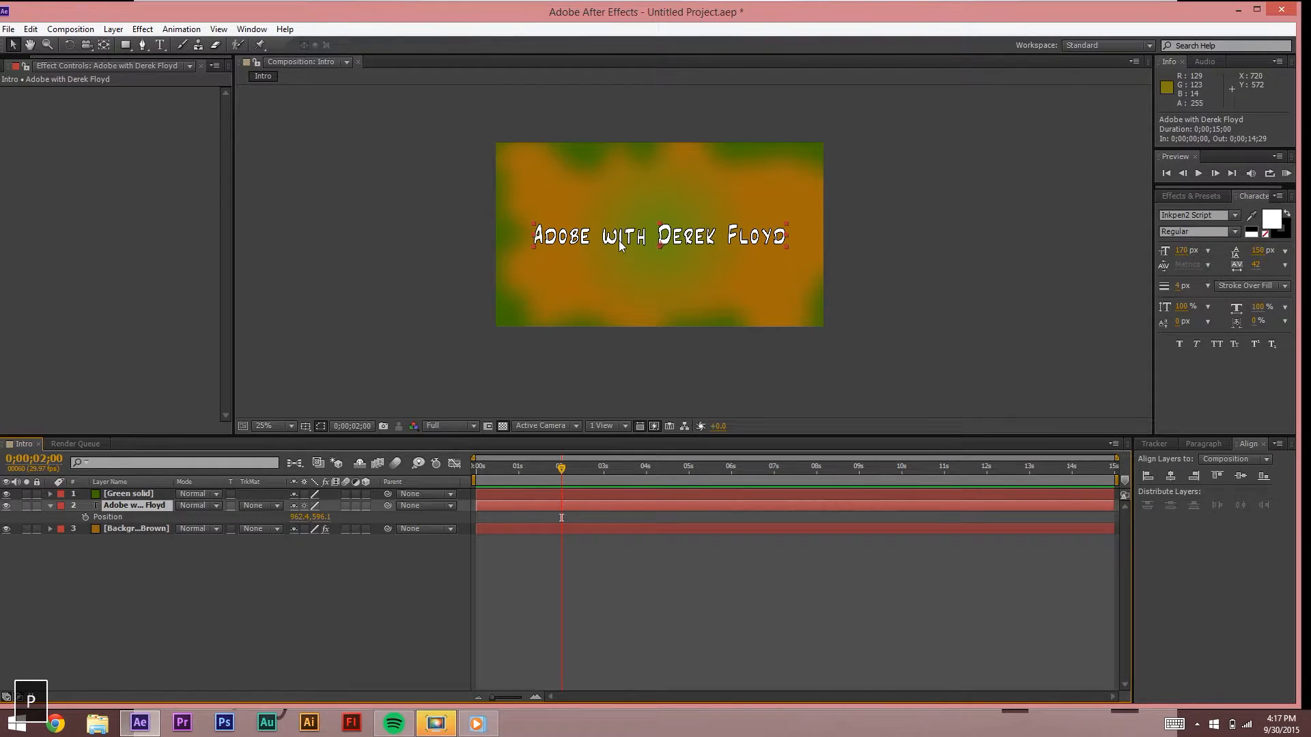
{"action": "left_click", "coordinate": [85, 517]}
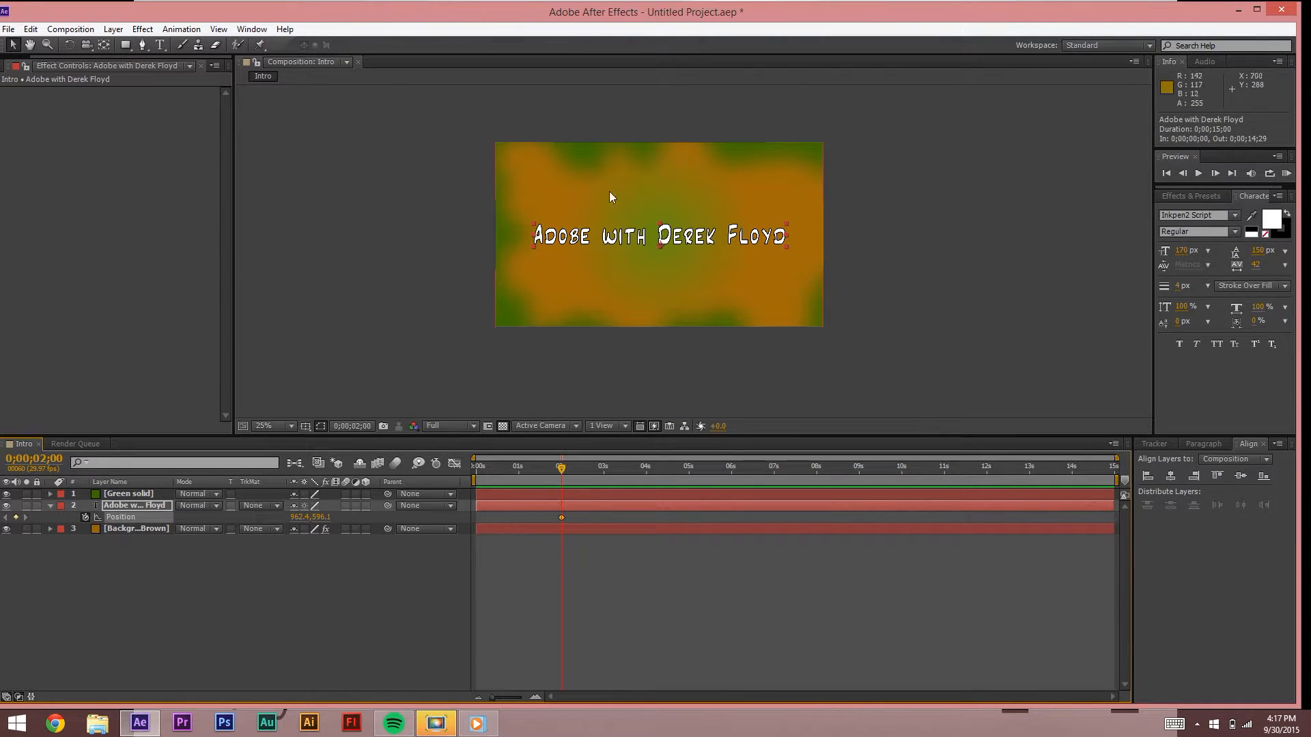
Step: At 0 seconds, drag the title down below the bottom edge of the frame
{"action": "left_click_drag", "start_coordinate": [562, 471], "coordinate": [423, 482]}
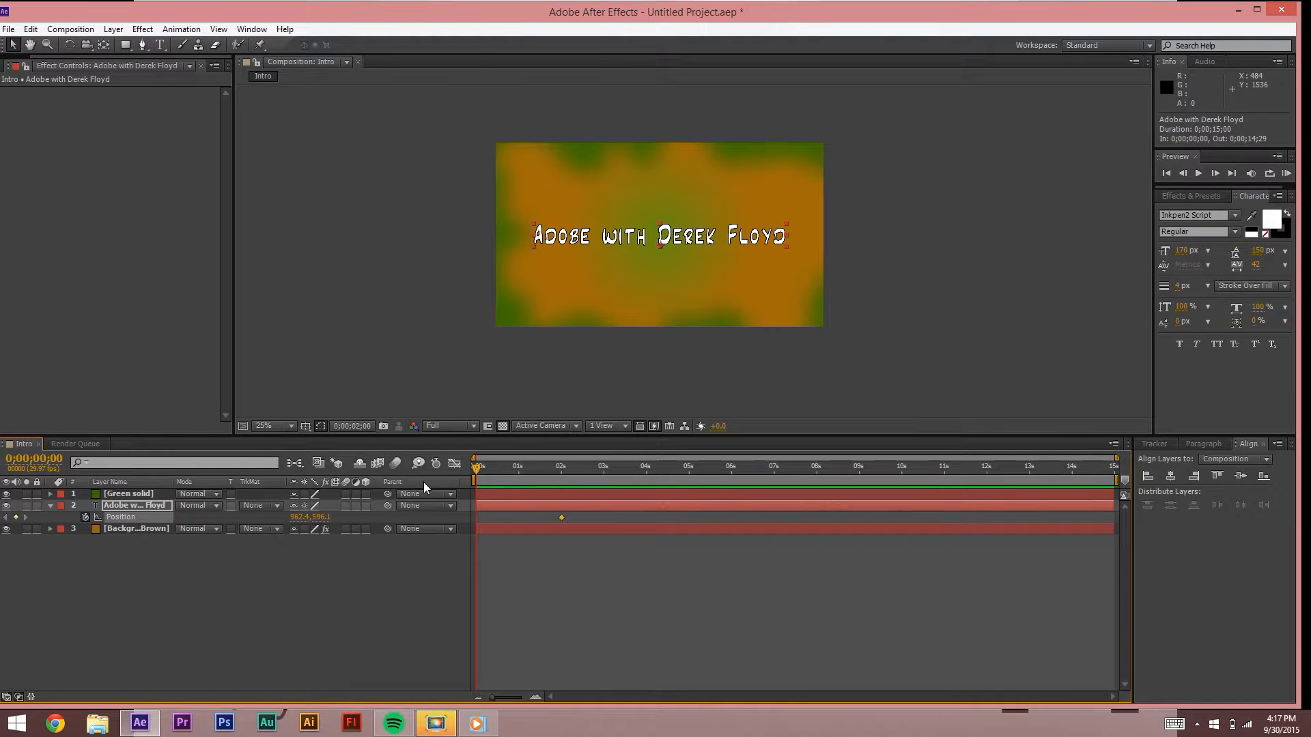
{"action": "left_click", "coordinate": [477, 723]}
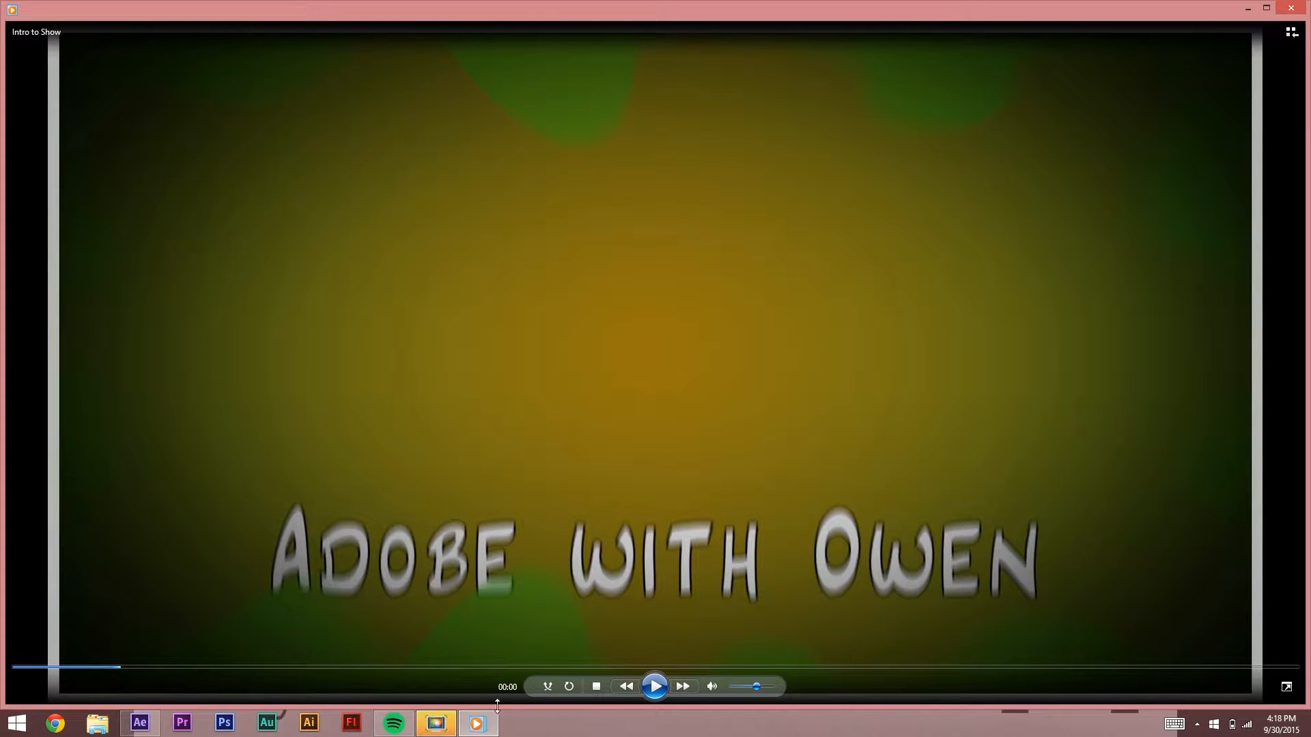
{"action": "left_click", "coordinate": [1247, 9]}
{"action": "left_click_drag", "start_coordinate": [621, 244], "coordinate": [620, 367]}
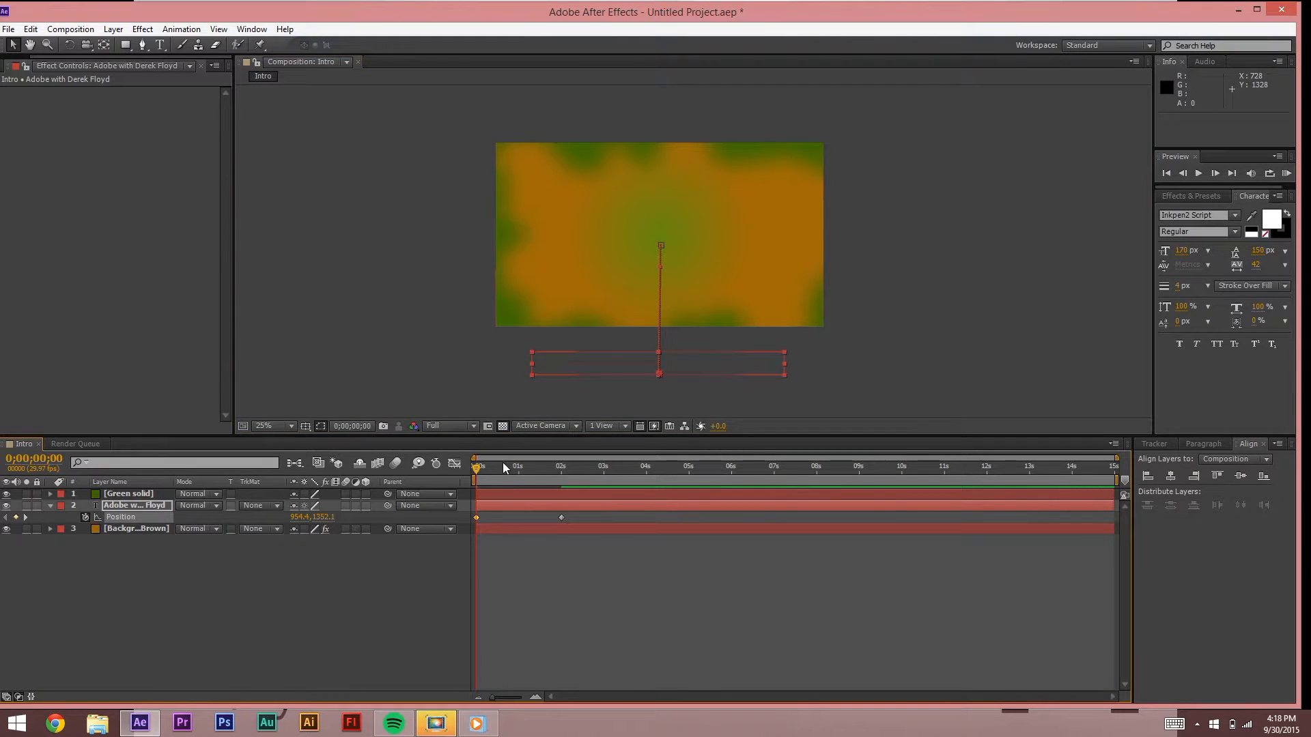
Step: Scrub and preview the title rising into the frame
{"action": "left_click", "coordinate": [582, 469]}
{"action": "left_click_drag", "start_coordinate": [582, 469], "coordinate": [475, 469]}
{"action": "key", "text": "space"}
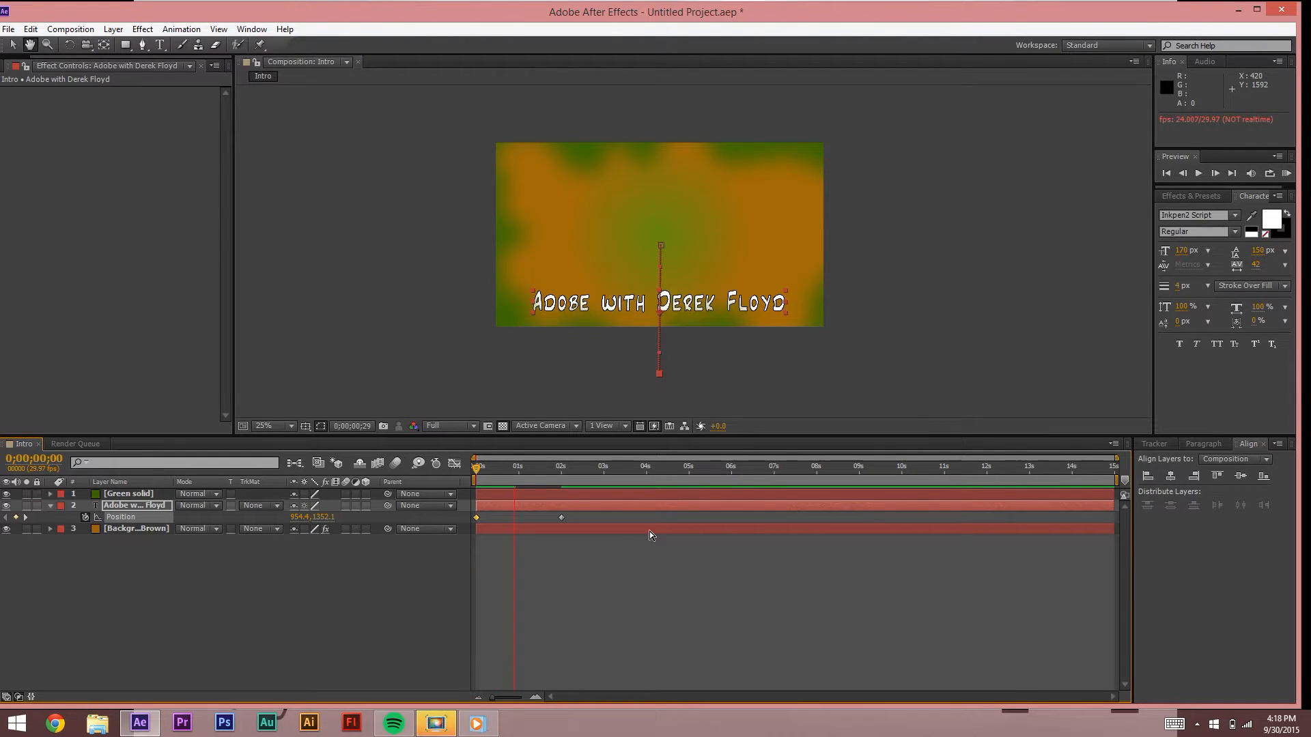
{"action": "key", "text": "space"}
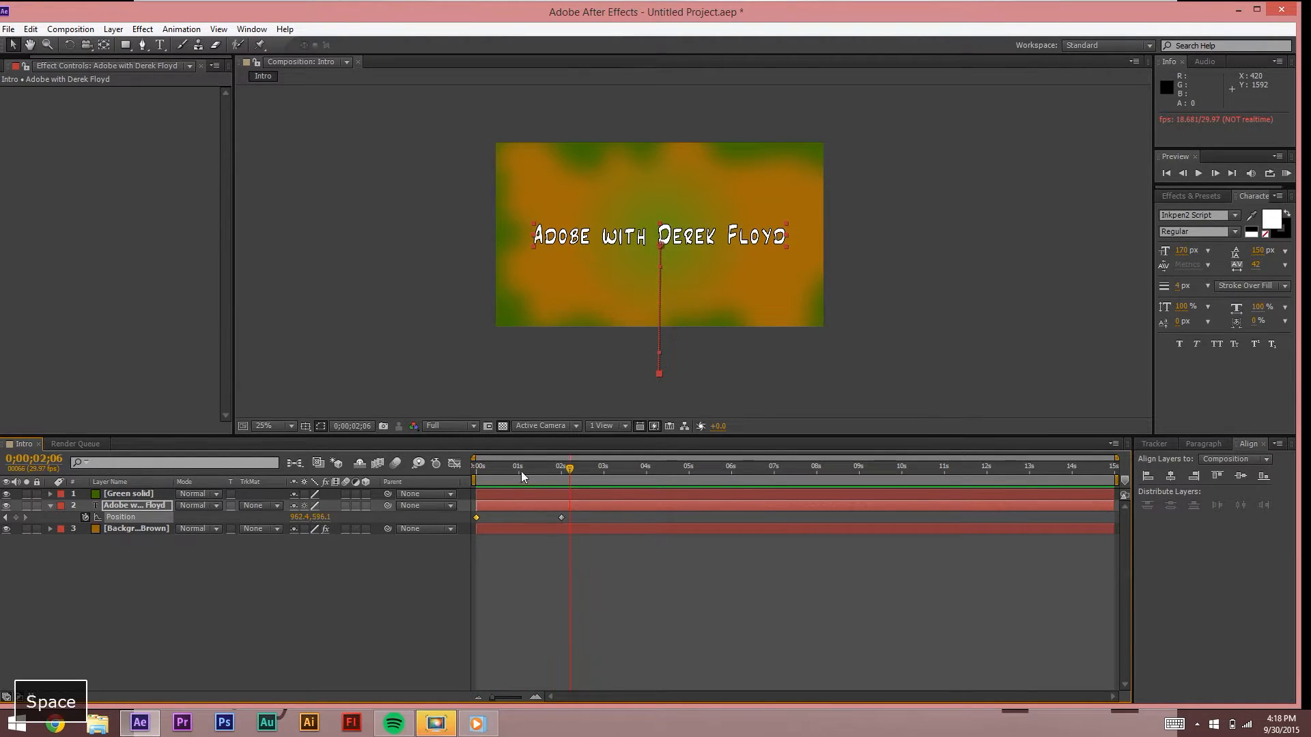
{"action": "mouse_move", "coordinate": [509, 469]}
{"action": "left_mouse_down"}
{"action": "mouse_move", "coordinate": [495, 468]}
{"action": "mouse_move", "coordinate": [525, 467]}
{"action": "mouse_move", "coordinate": [507, 468]}
{"action": "left_mouse_up"}
Step: Pan around the comp view and set the viewer magnification to Fit
{"action": "scroll", "coordinate": [723, 354], "scroll_direction": "up", "scroll_amount": 4}
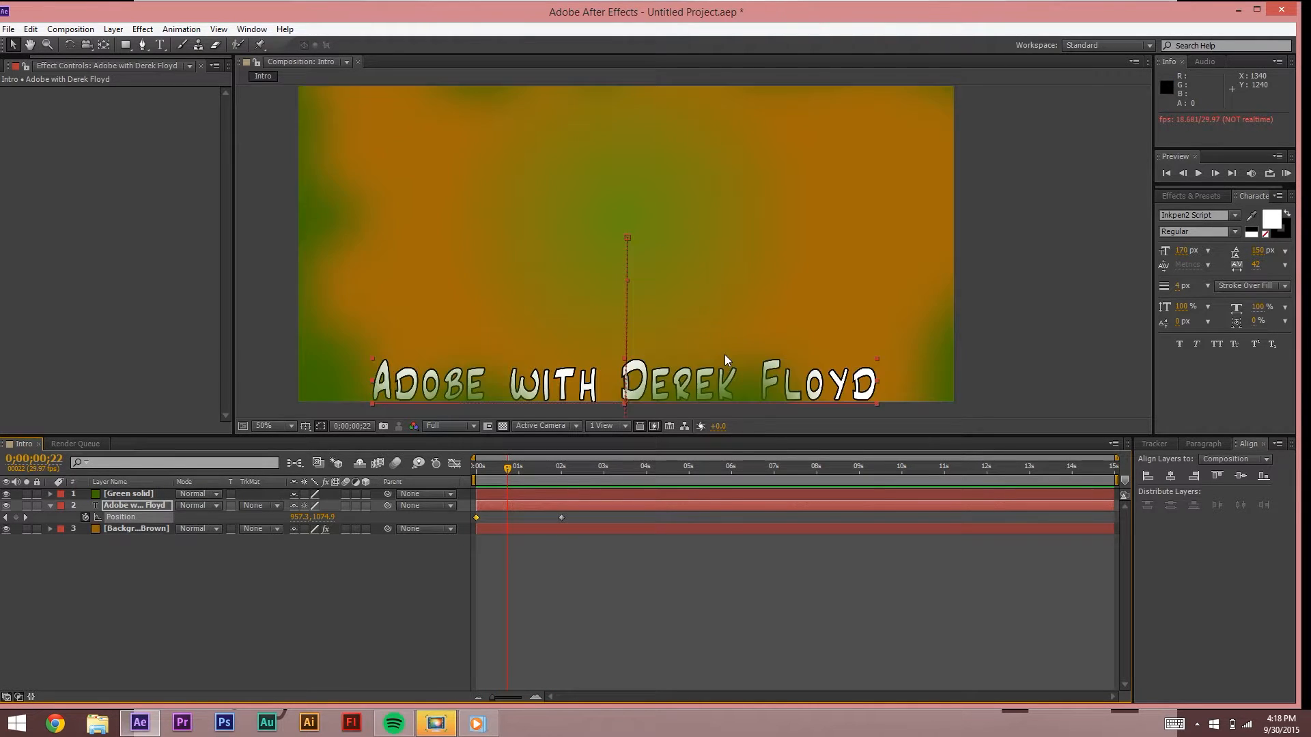
{"action": "key", "text": "space"}
{"action": "left_click_drag", "start_coordinate": [682, 313], "coordinate": [682, 49]}
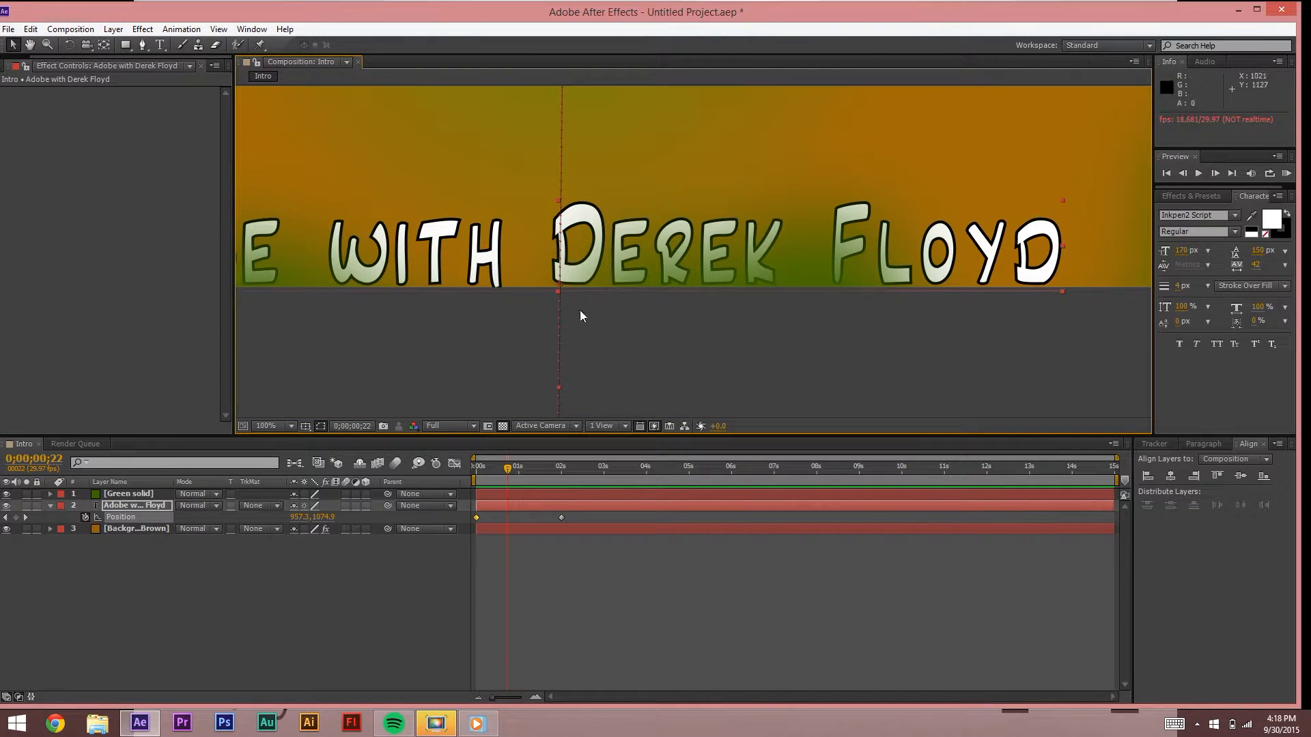
{"action": "key", "text": "space"}
{"action": "left_click_drag", "start_coordinate": [213, 265], "coordinate": [462, 268]}
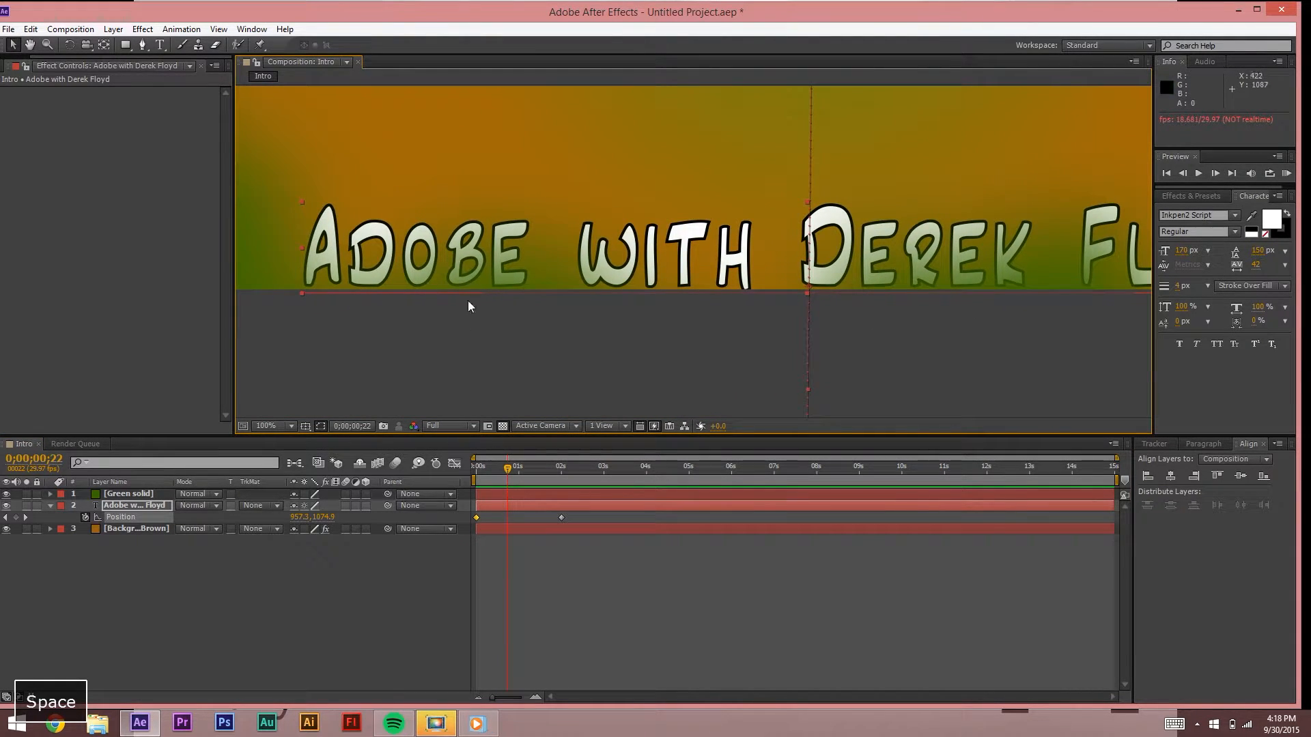
{"action": "scroll", "coordinate": [635, 225], "scroll_direction": "down", "scroll_amount": 4}
{"action": "scroll", "coordinate": [636, 226], "scroll_direction": "down", "scroll_amount": 2}
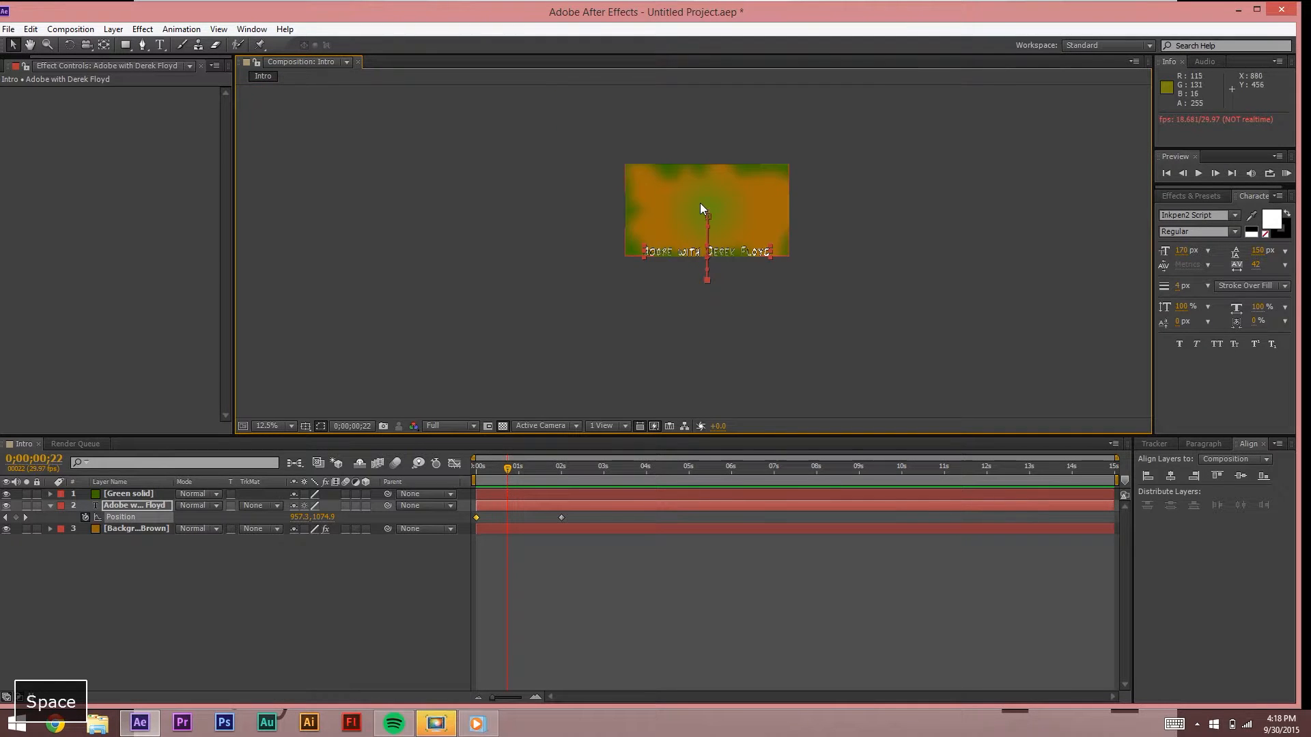
{"action": "scroll", "coordinate": [703, 200], "scroll_direction": "up", "scroll_amount": 2}
{"action": "key", "text": "space"}
{"action": "left_click_drag", "start_coordinate": [497, 187], "coordinate": [498, 254]}
{"action": "scroll", "coordinate": [636, 277], "scroll_direction": "up", "scroll_amount": 2}
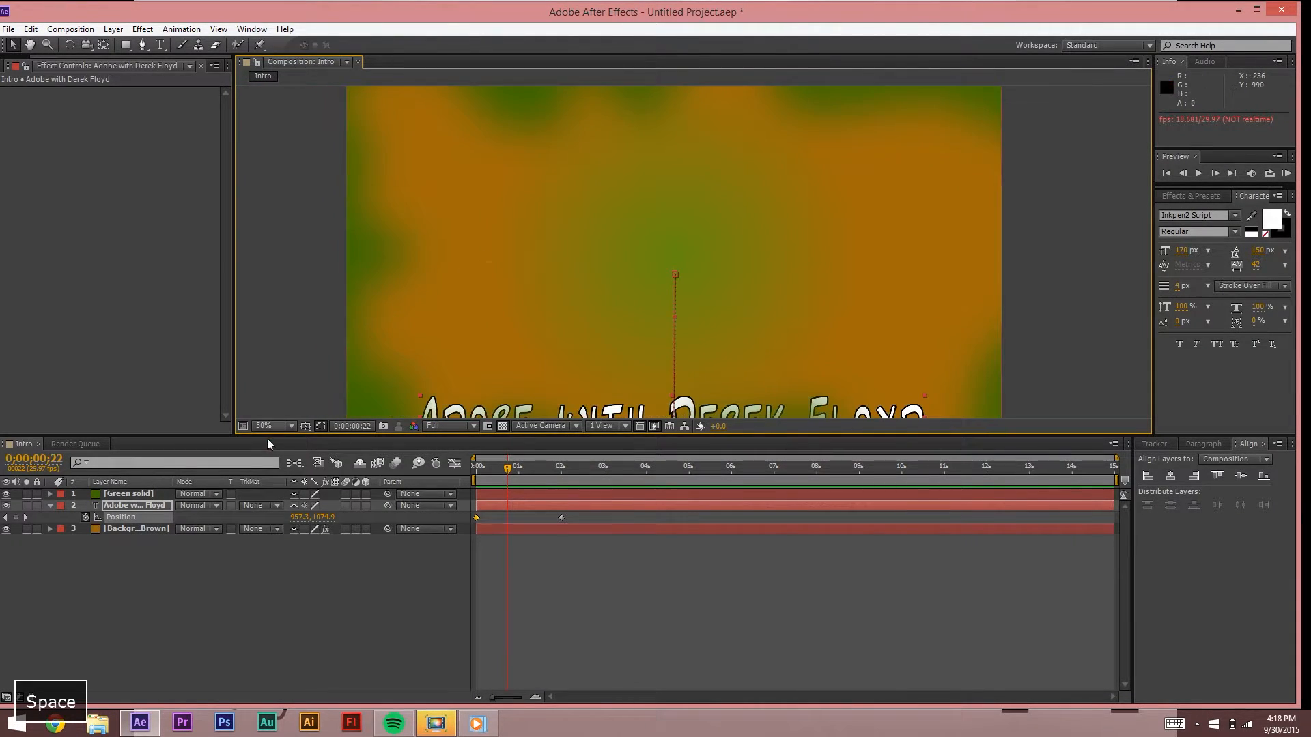
{"action": "left_click", "coordinate": [286, 426]}
{"action": "left_click", "coordinate": [300, 440]}
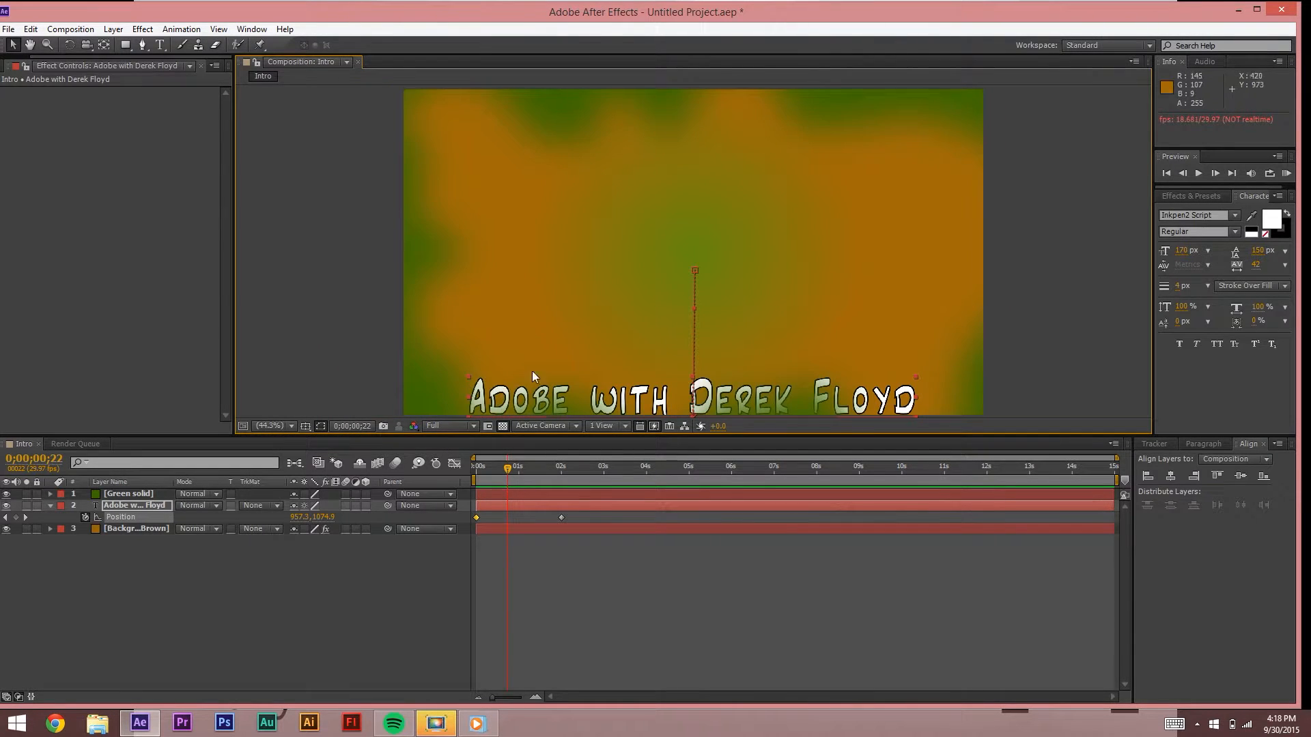
{"action": "scroll", "coordinate": [511, 301], "scroll_direction": "down", "scroll_amount": 2}
Step: Add a 100% Scale keyframe to the title at 0;00;02;15
{"action": "left_click_drag", "start_coordinate": [507, 468], "coordinate": [567, 476]}
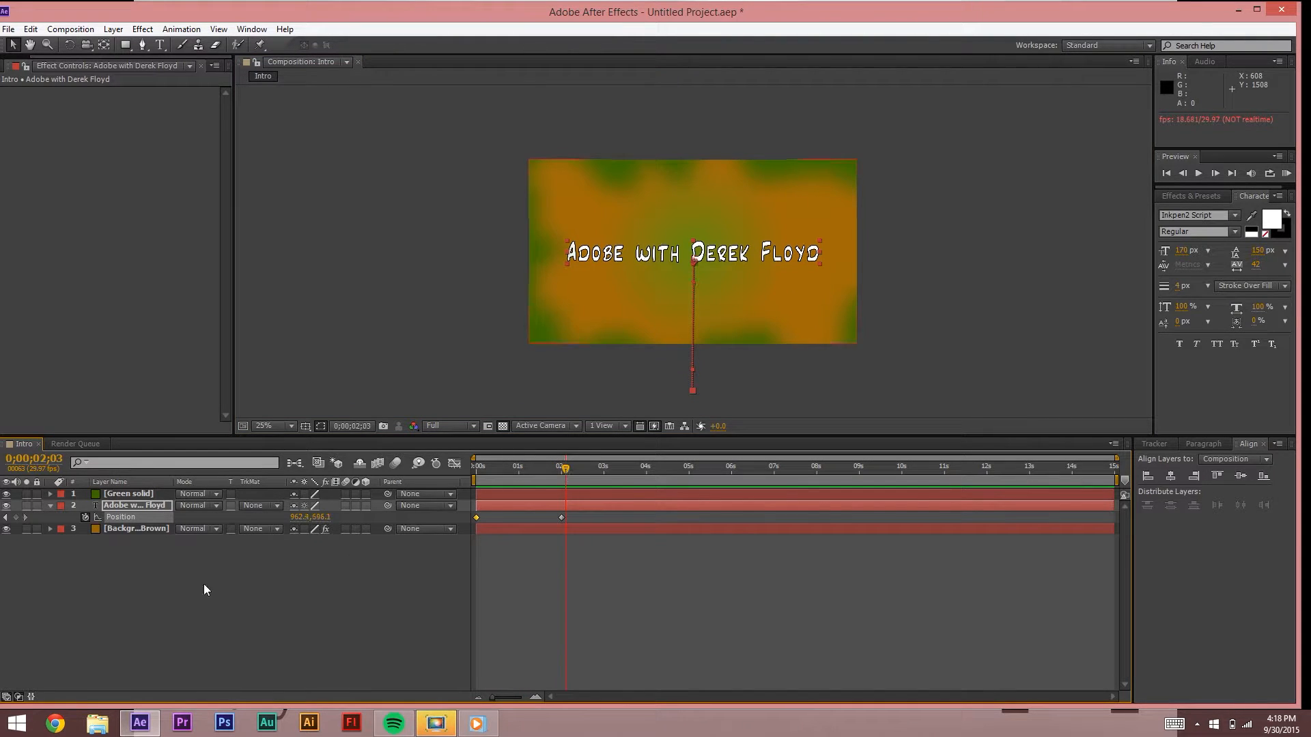
{"action": "left_click", "coordinate": [119, 536]}
{"action": "left_click", "coordinate": [127, 506]}
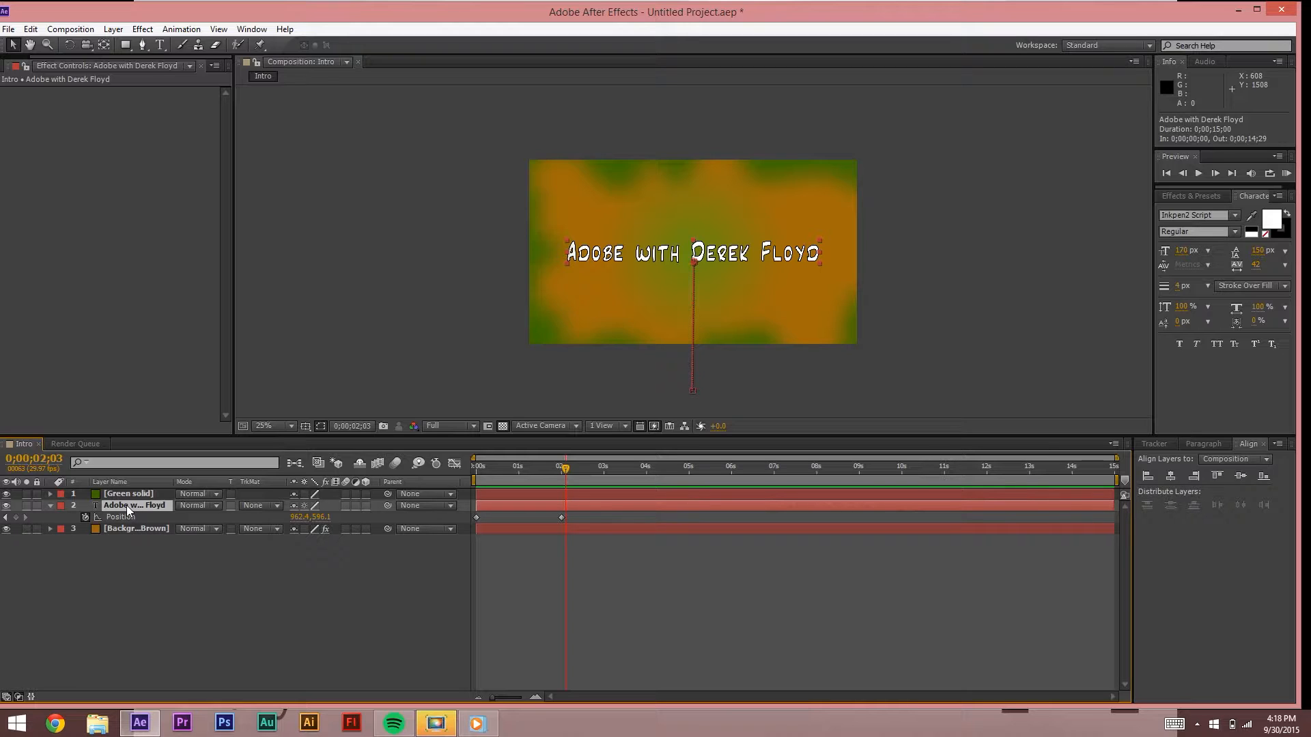
{"action": "key", "text": "s"}
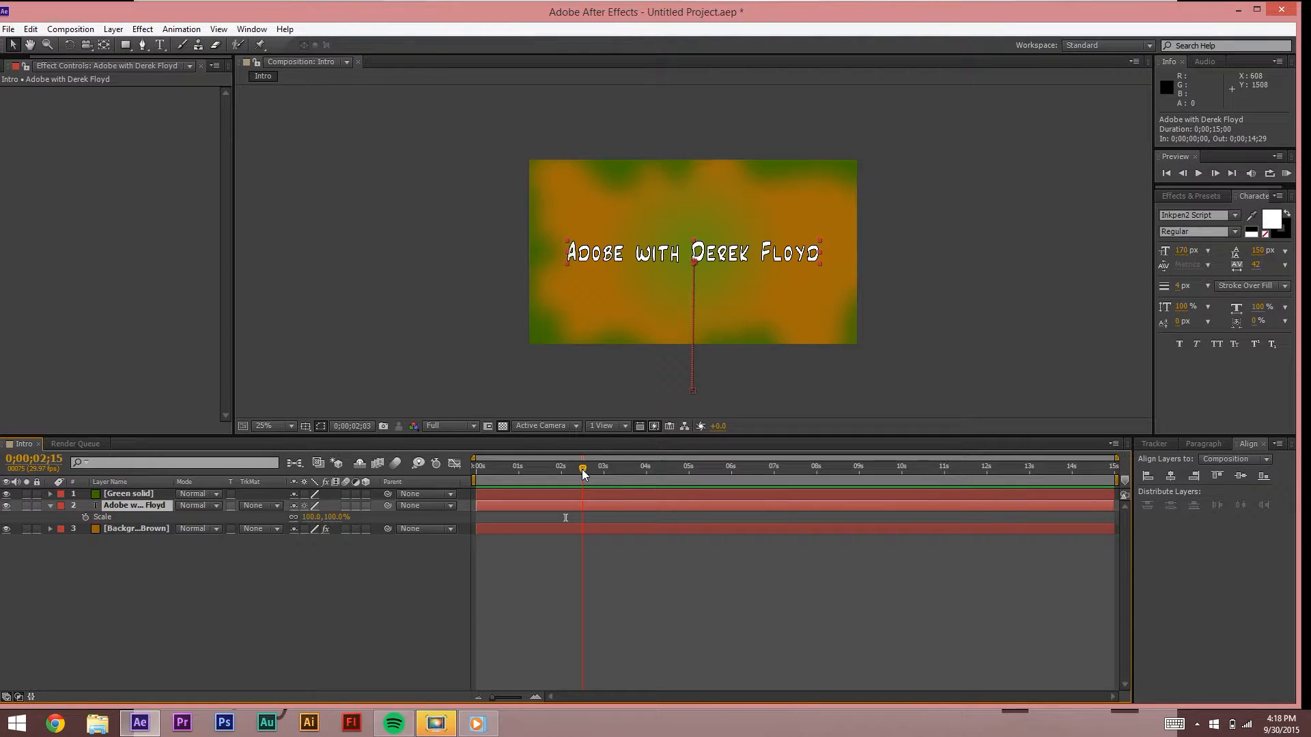
{"action": "left_click", "coordinate": [86, 517]}
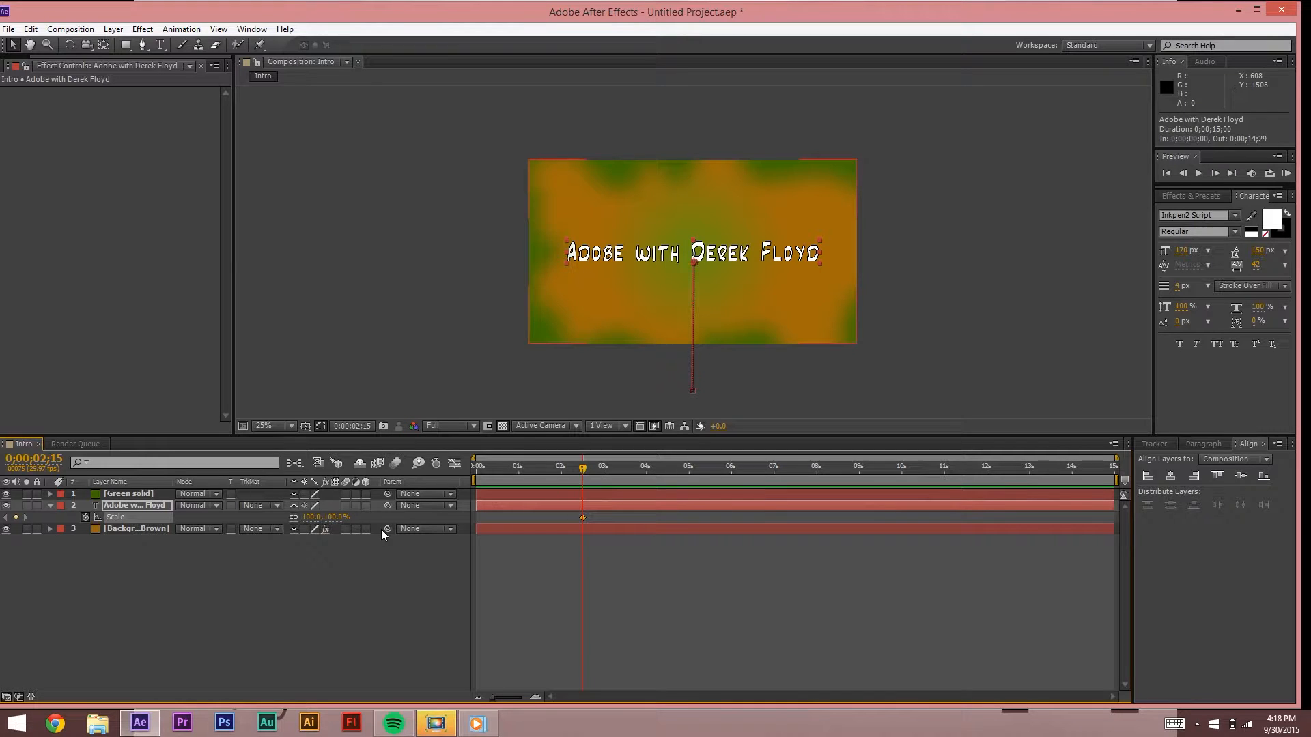
Step: Set the title's Scale to 80%, then add a 125% Scale keyframe just before 3 seconds
{"action": "left_click", "coordinate": [335, 517]}
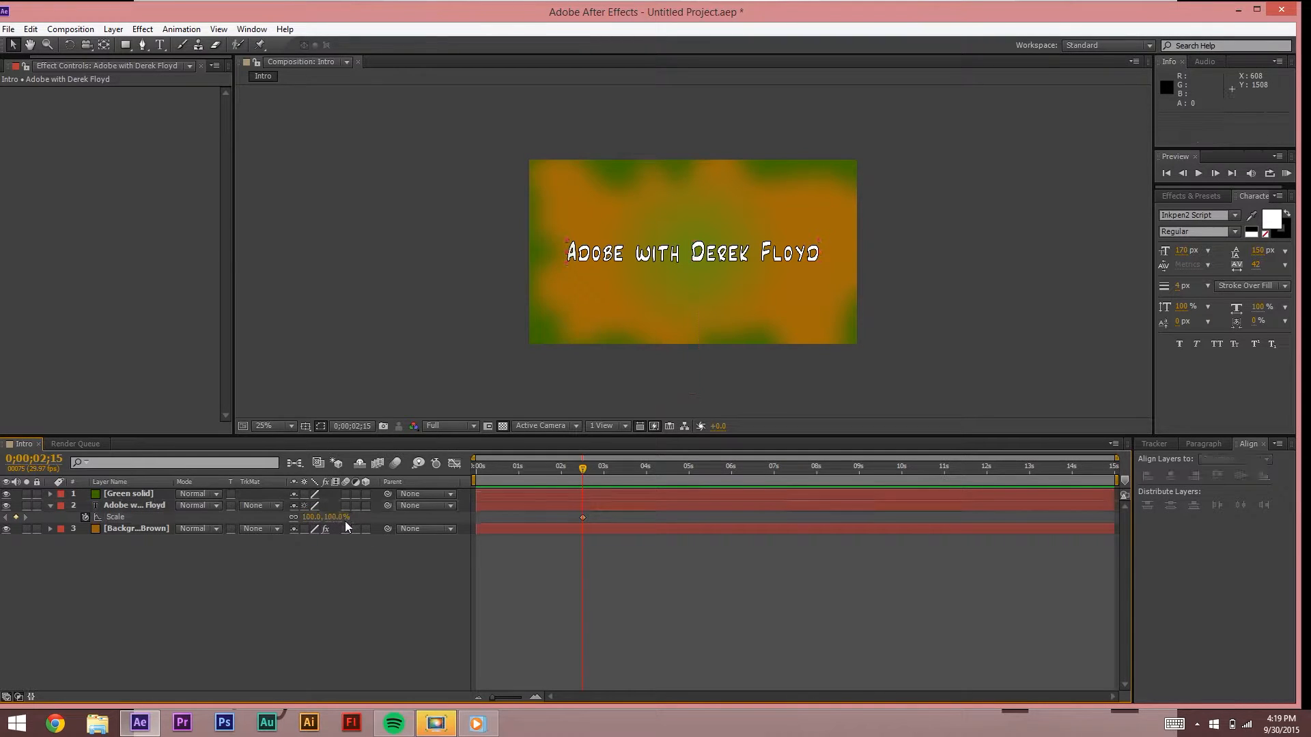
{"action": "type", "text": "80"}
{"action": "key", "text": "Return"}
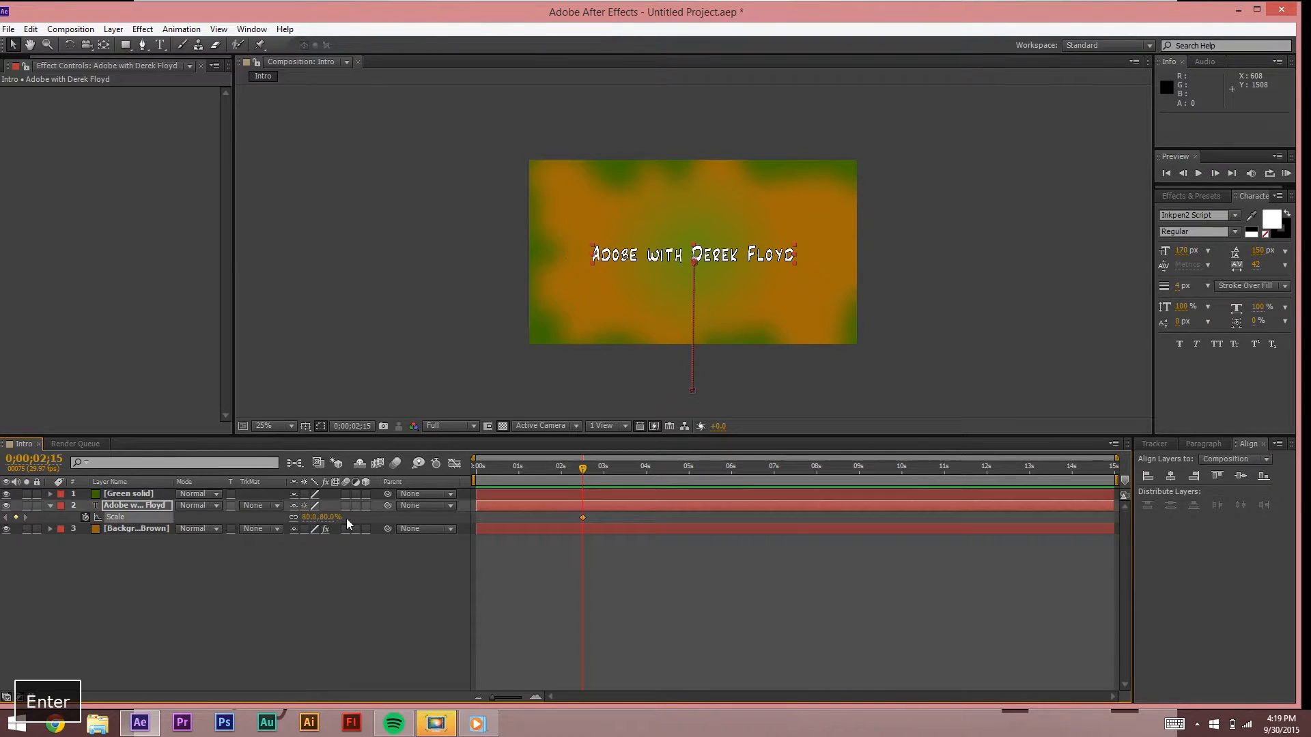
{"action": "mouse_move", "coordinate": [583, 469]}
{"action": "left_mouse_down"}
{"action": "mouse_move", "coordinate": [501, 473]}
{"action": "mouse_move", "coordinate": [600, 473]}
{"action": "left_mouse_up"}
{"action": "left_click", "coordinate": [331, 516]}
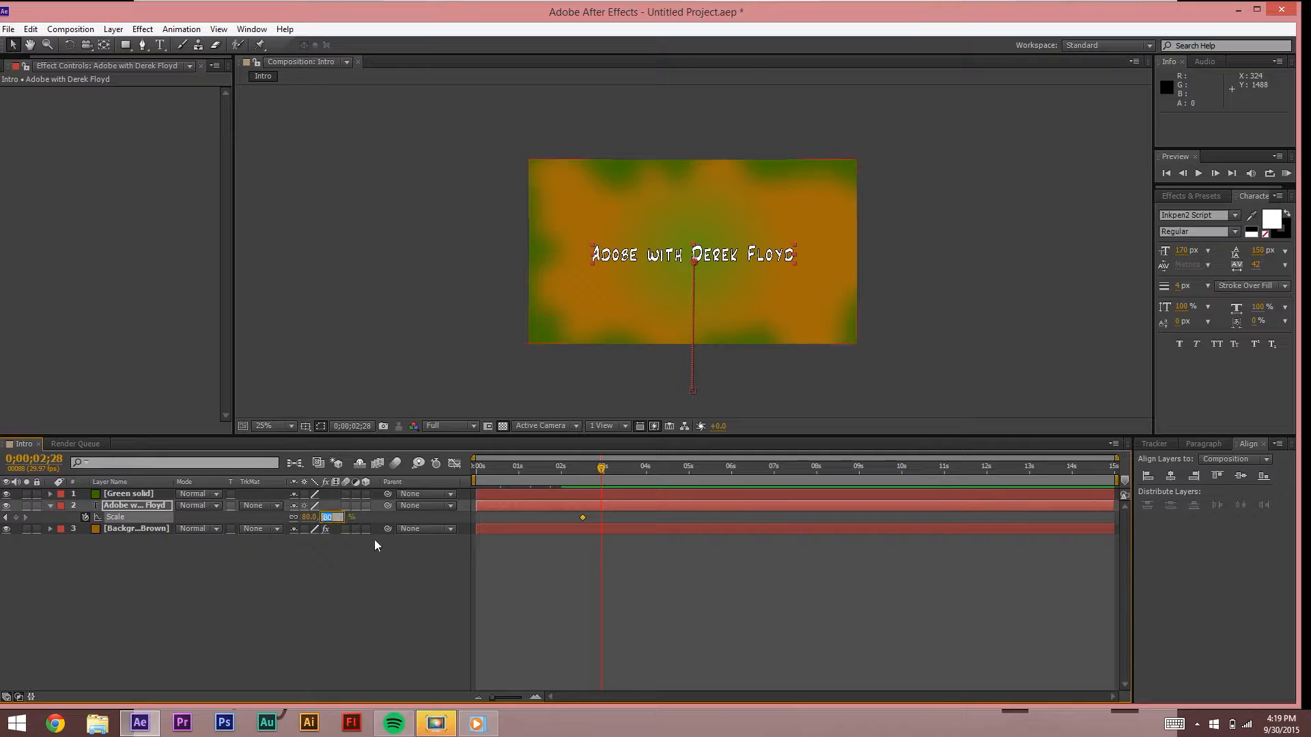
{"action": "type", "text": "125"}
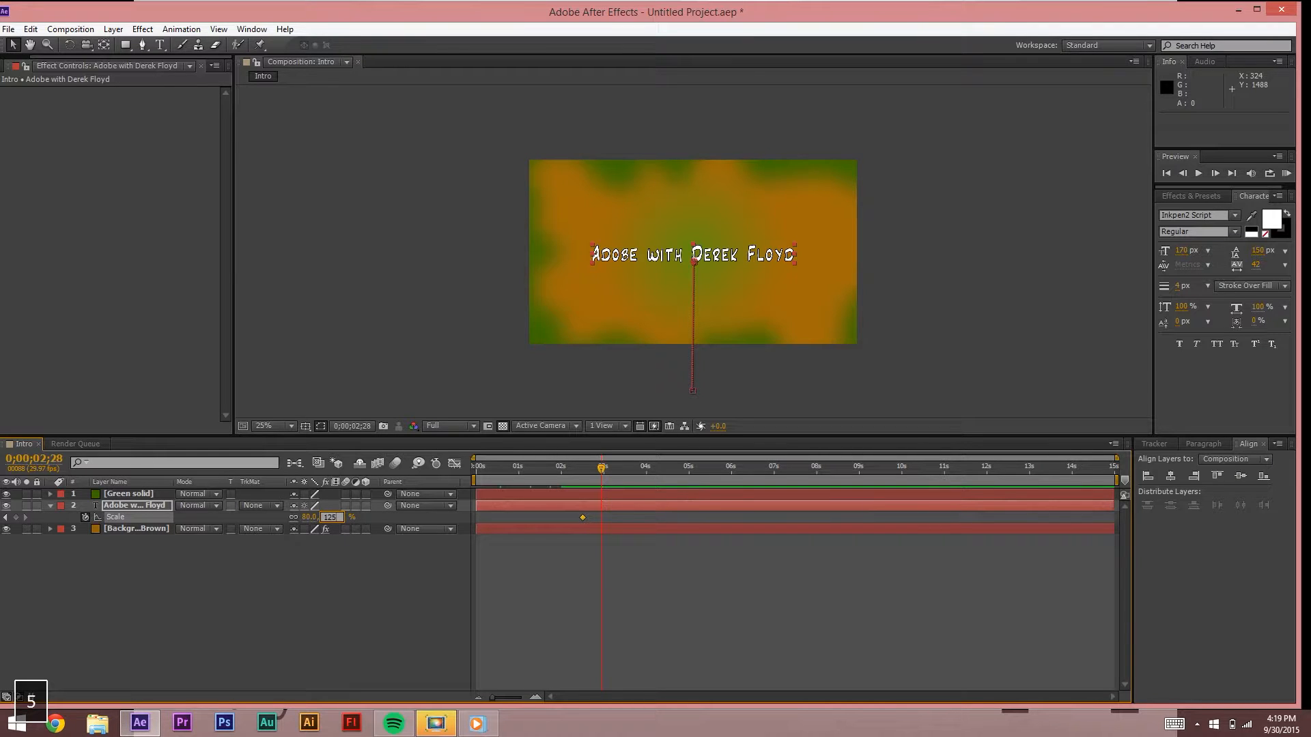
{"action": "left_click", "coordinate": [815, 637]}
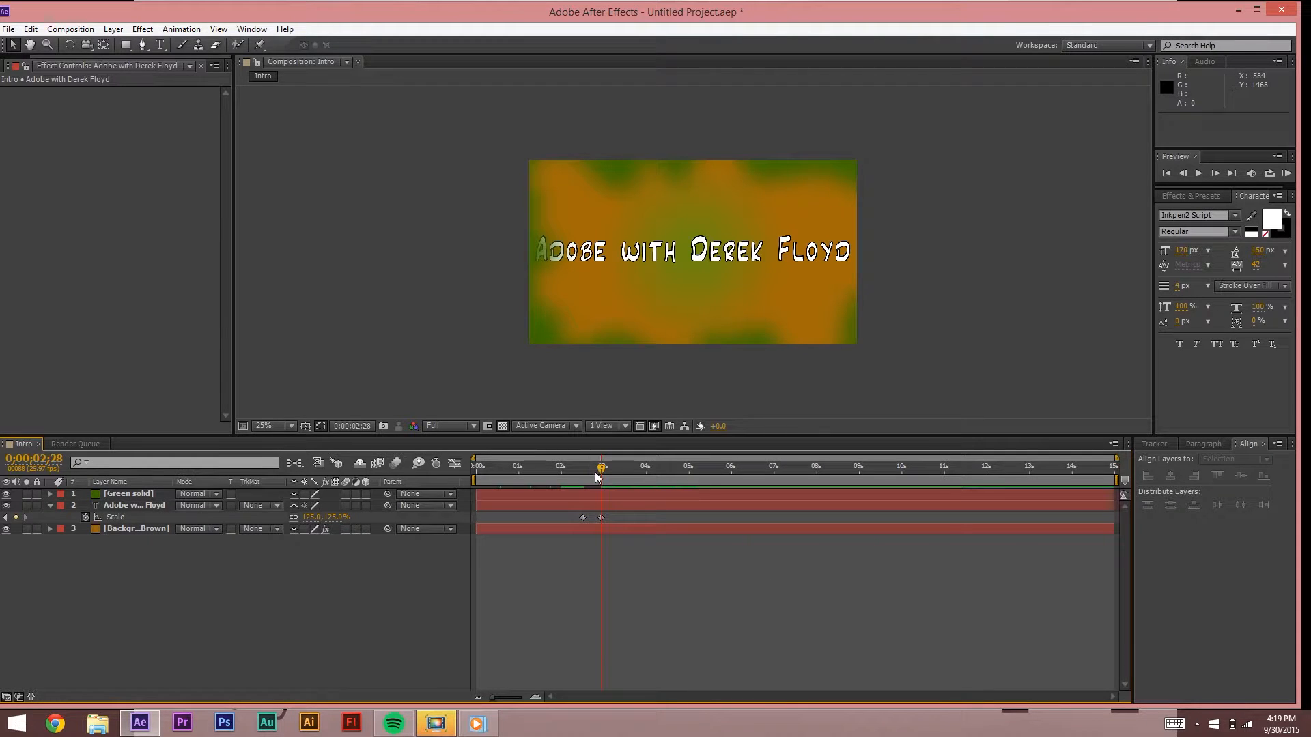
Step: Preview the bounce and add a 90% Scale keyframe at 0;00;03;09
{"action": "key", "text": "space"}
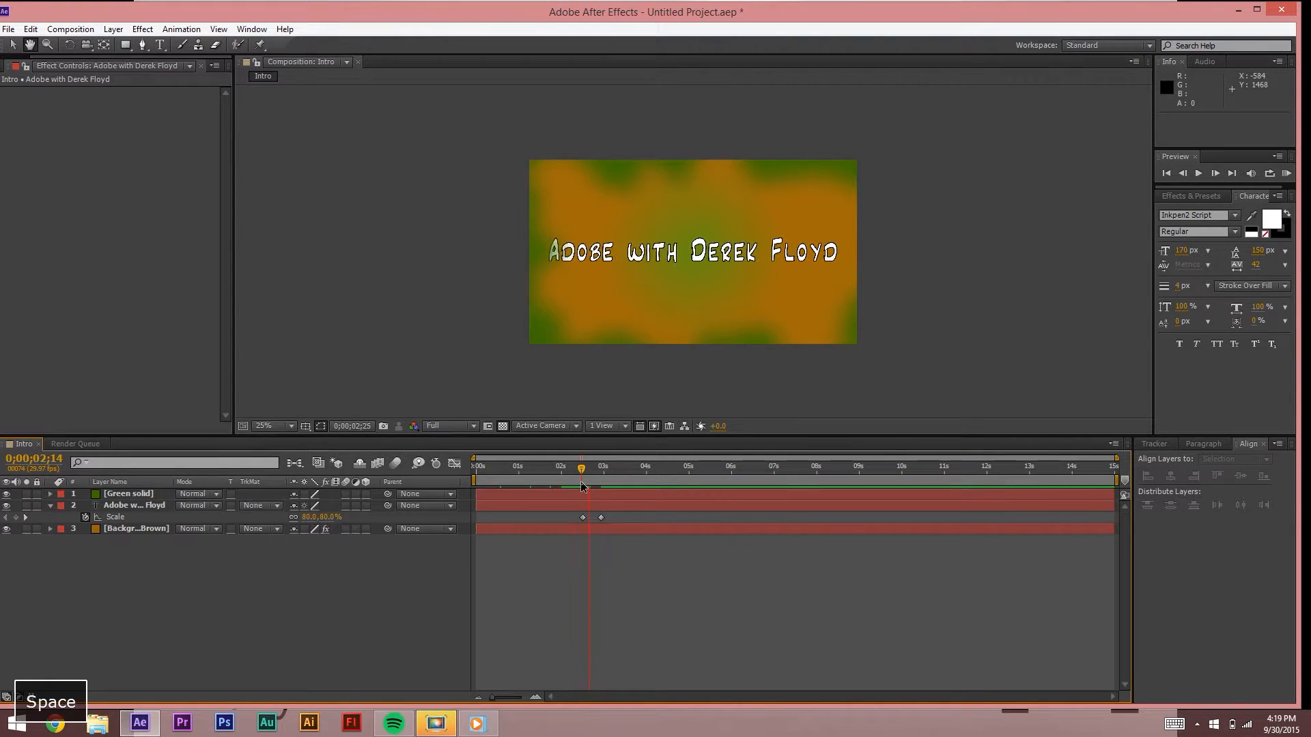
{"action": "key", "text": "space"}
{"action": "left_click_drag", "start_coordinate": [620, 469], "coordinate": [617, 469]}
{"action": "left_click", "coordinate": [341, 518]}
{"action": "type", "text": "80"}
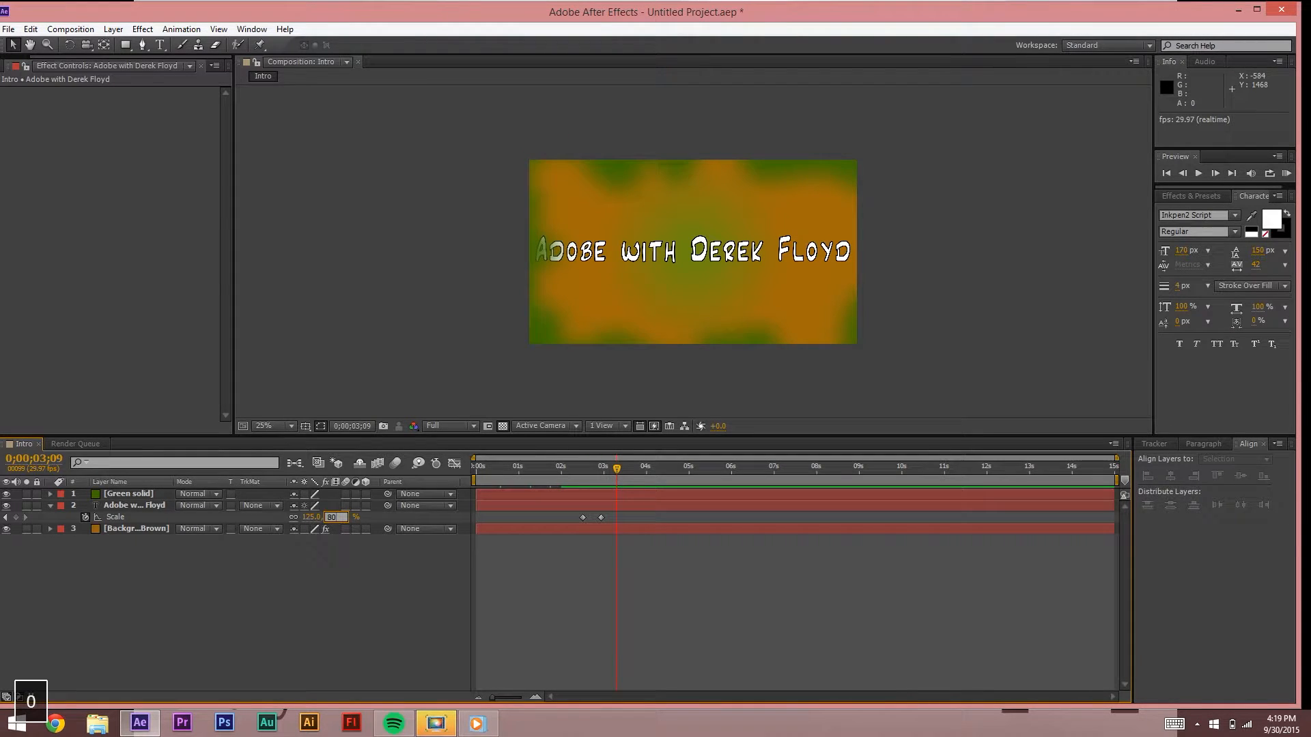
{"action": "key", "text": "BackSpace"}
{"action": "key", "text": "BackSpace"}
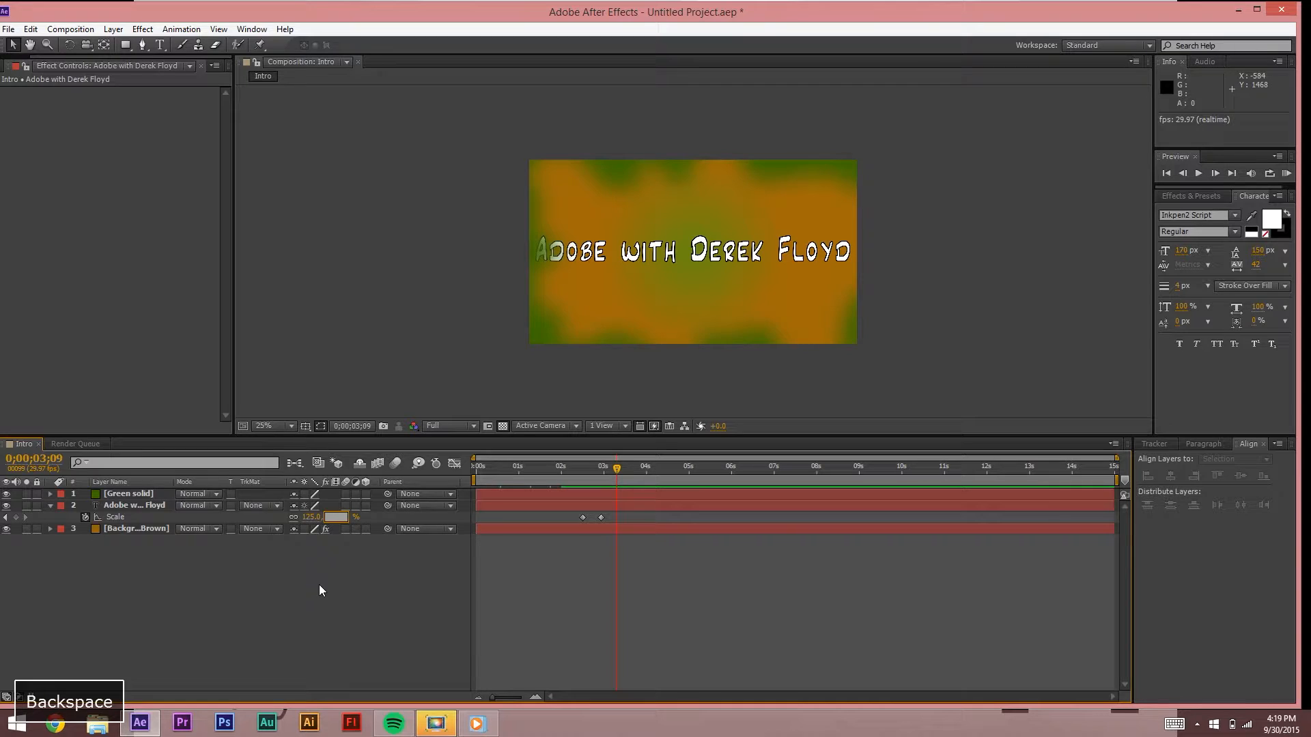
{"action": "type", "text": "1"}
{"action": "key", "text": "BackSpace"}
{"action": "type", "text": "95"}
{"action": "key", "text": "BackSpace"}
{"action": "type", "text": "0"}
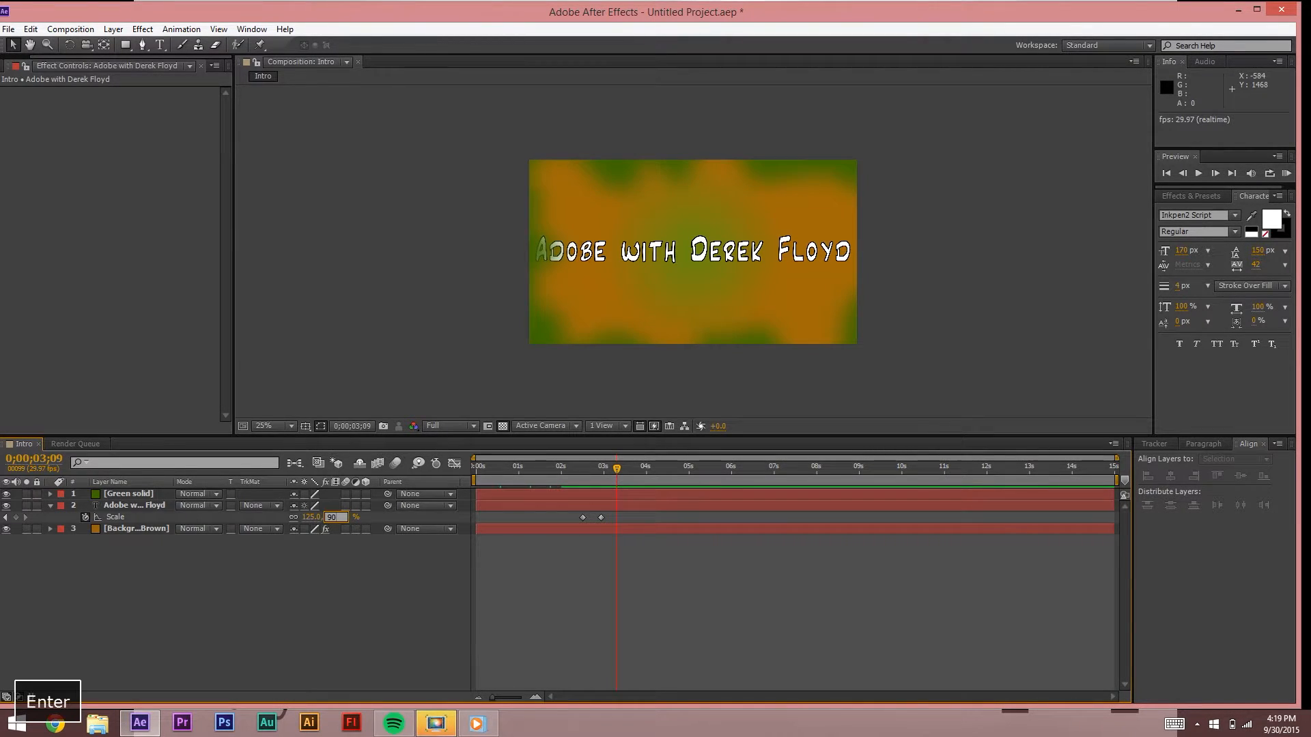
{"action": "key", "text": "Return"}
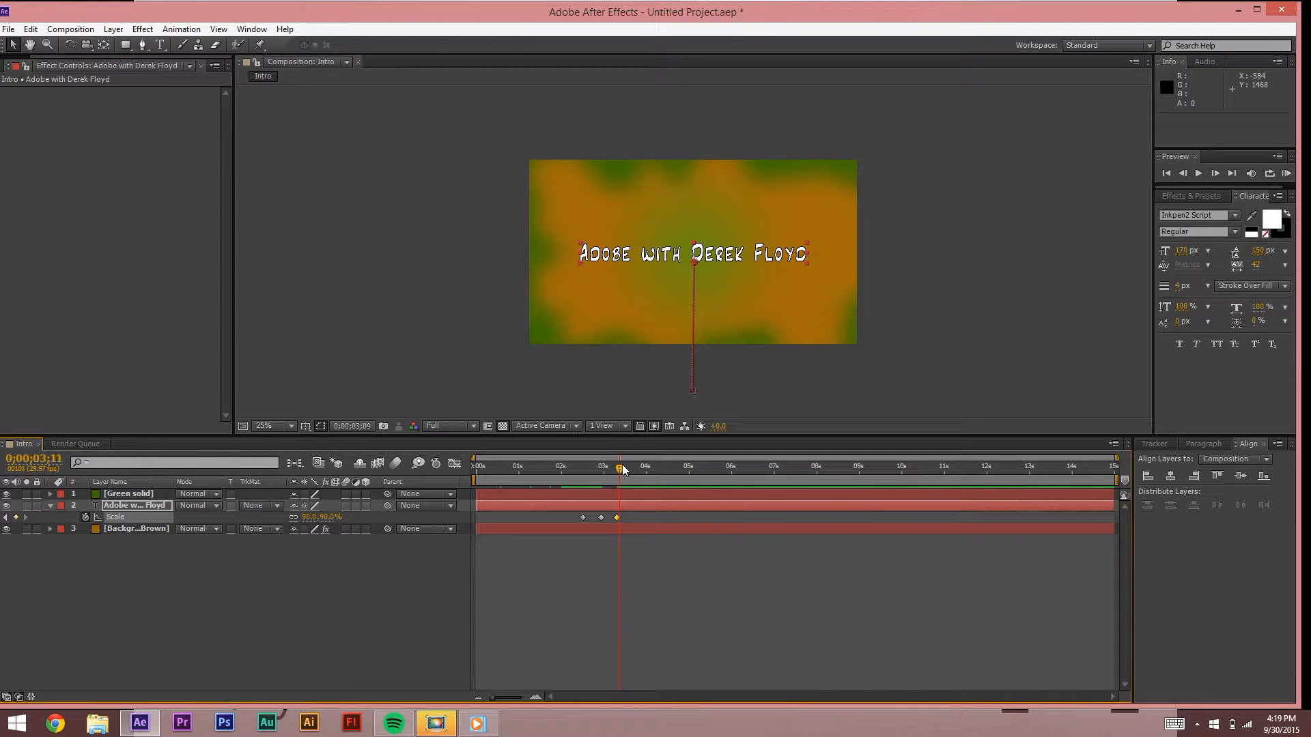
Step: Add the final 100% Scale keyframe at 0;00;03;14, then scrub back to about 0;00;02;10
{"action": "left_click_drag", "start_coordinate": [623, 465], "coordinate": [628, 464]}
{"action": "left_click", "coordinate": [331, 517]}
{"action": "type", "text": "100"}
{"action": "key", "text": "Return"}
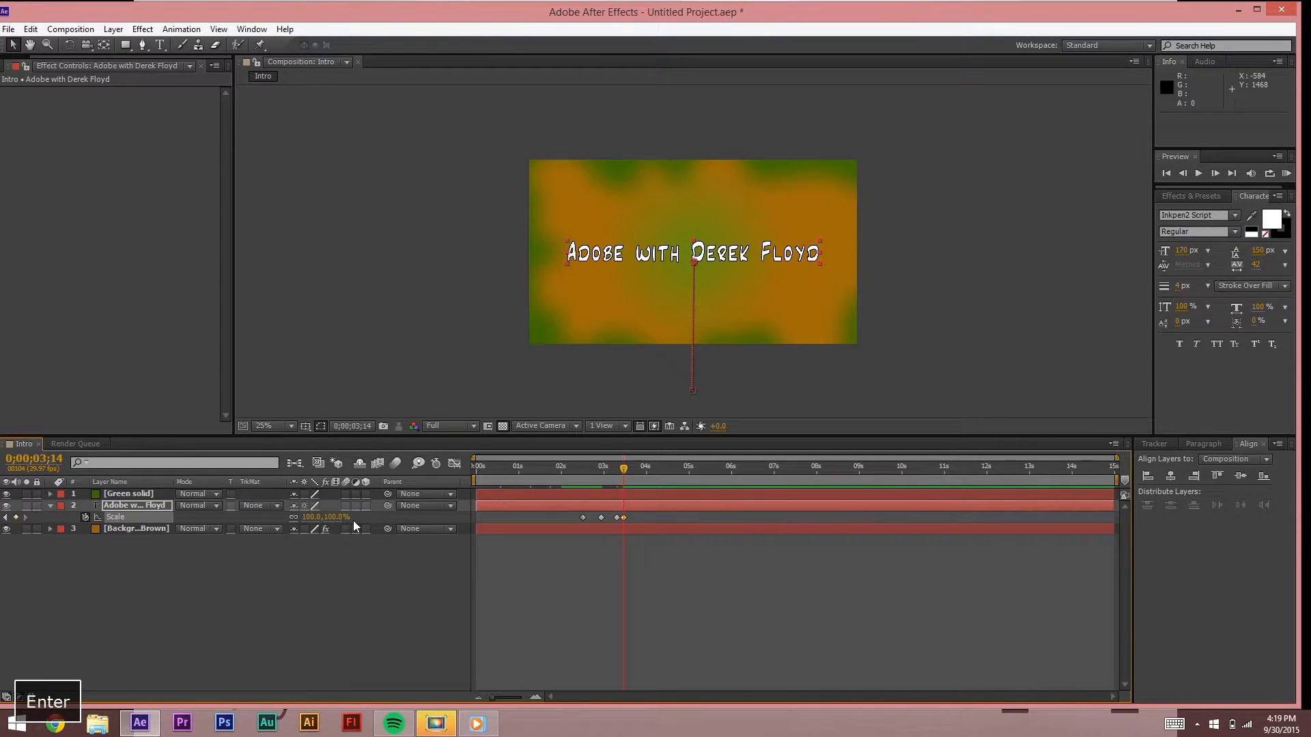
{"action": "left_click", "coordinate": [619, 480]}
{"action": "left_click", "coordinate": [628, 570]}
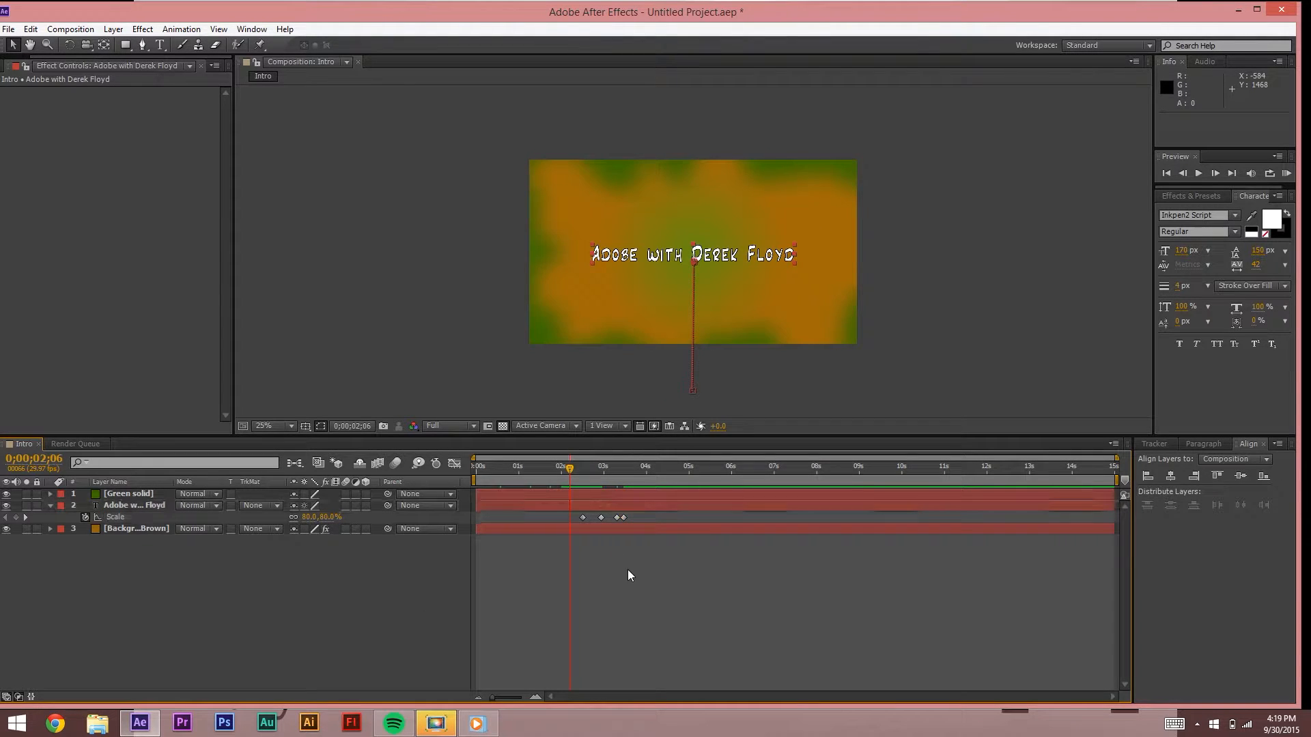
{"action": "left_click", "coordinate": [584, 468]}
{"action": "left_click_drag", "start_coordinate": [584, 468], "coordinate": [575, 468]}
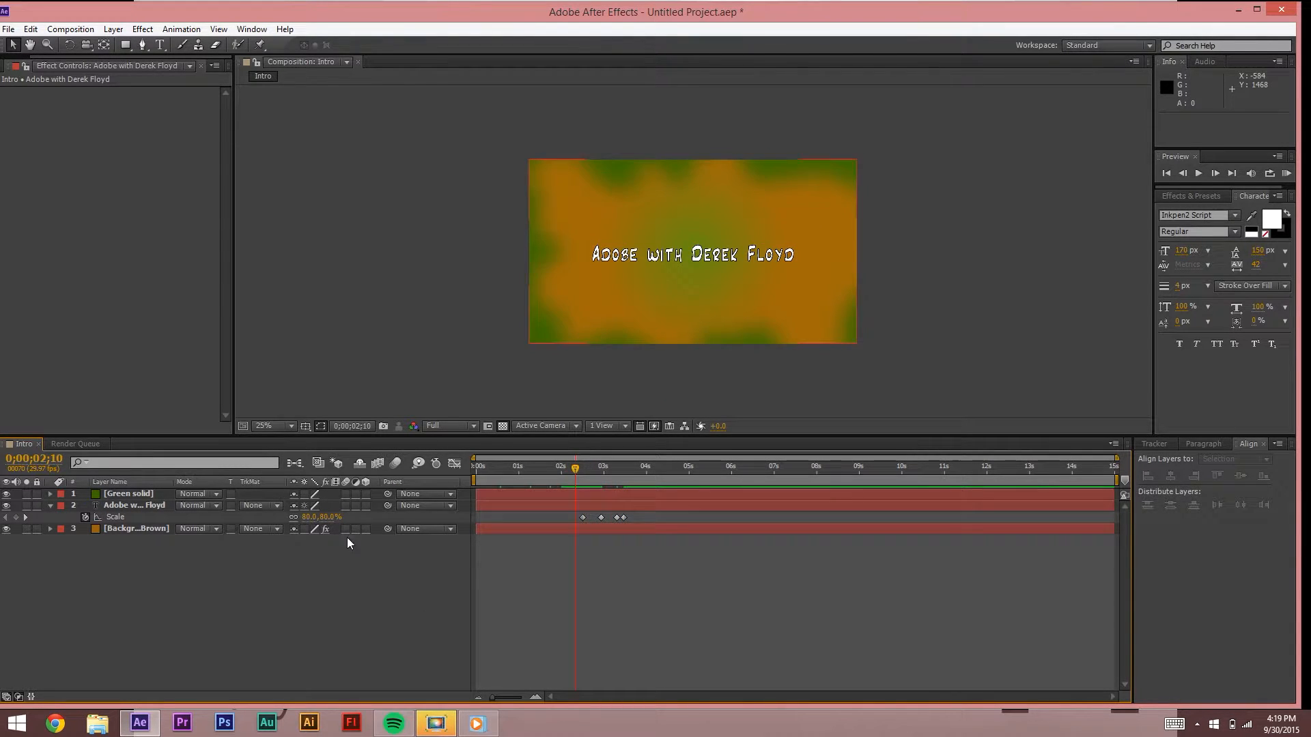
{"action": "left_click", "coordinate": [27, 516]}
{"action": "left_click", "coordinate": [28, 518]}
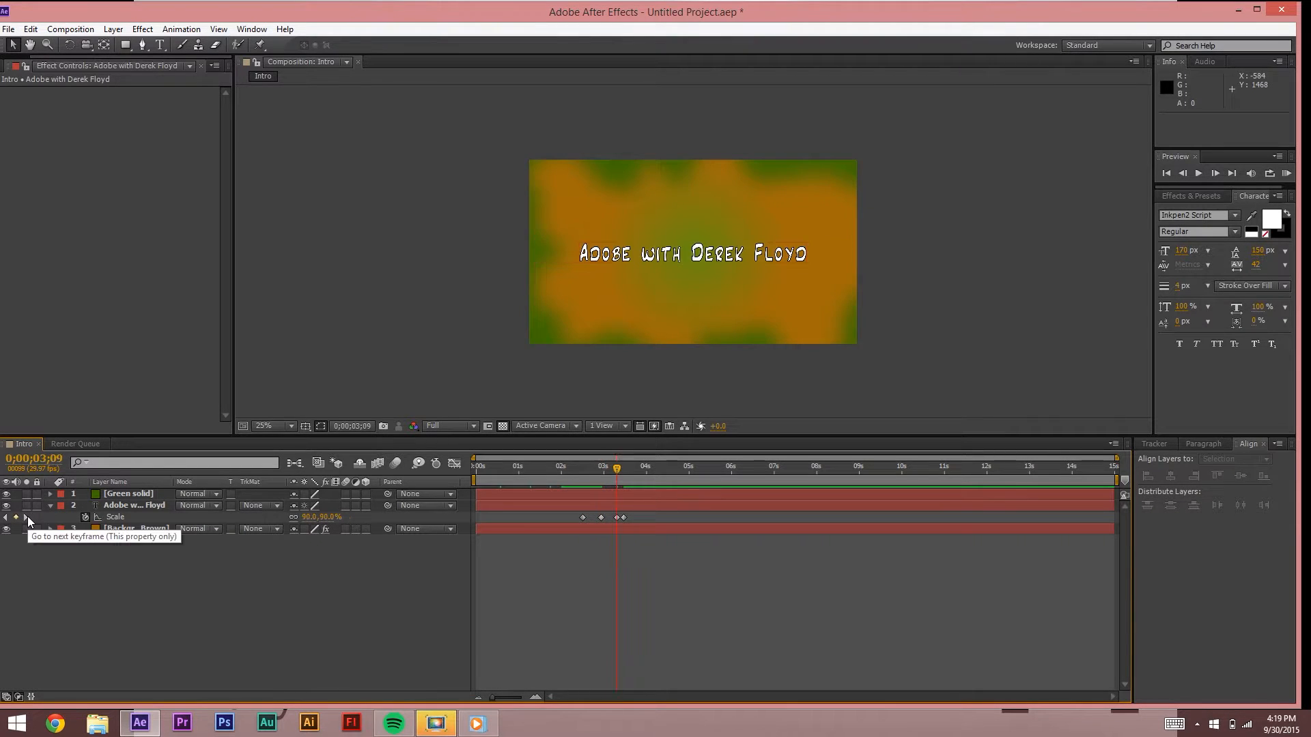
{"action": "left_click", "coordinate": [27, 516]}
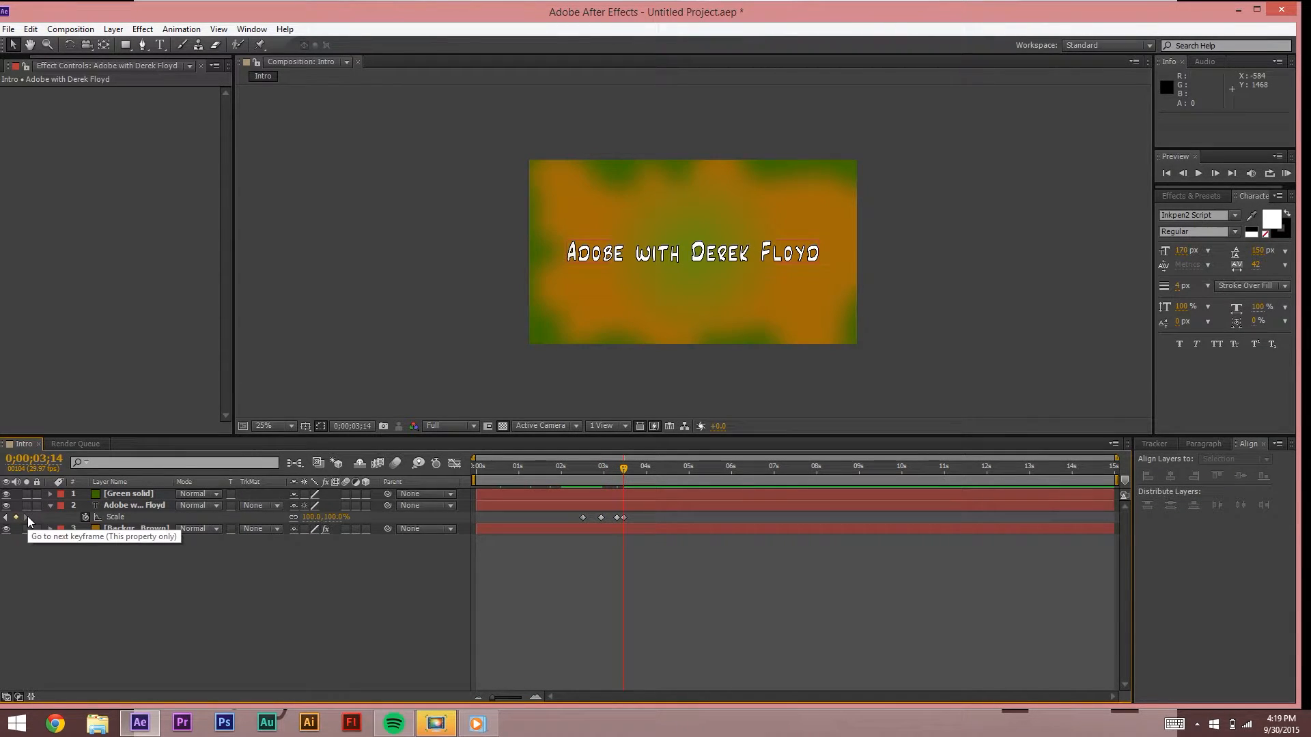
{"action": "left_click", "coordinate": [573, 466]}
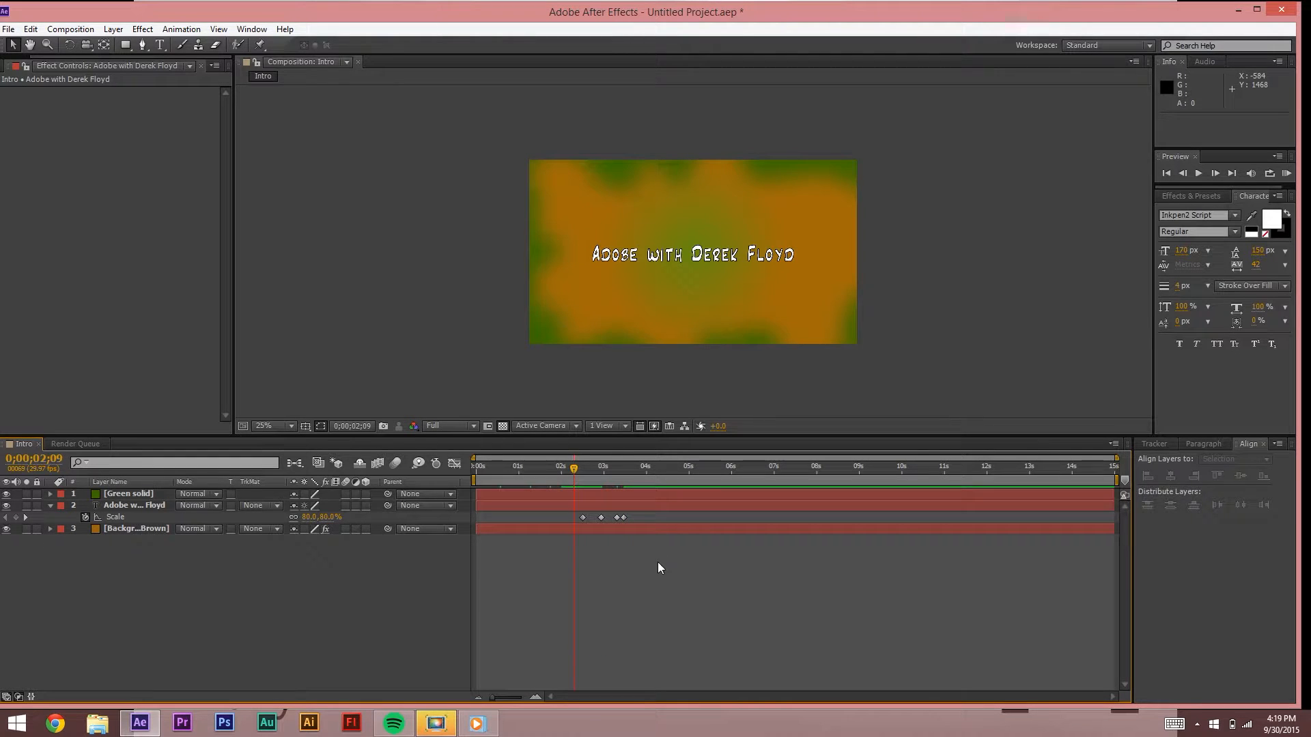
{"action": "key", "text": "space"}
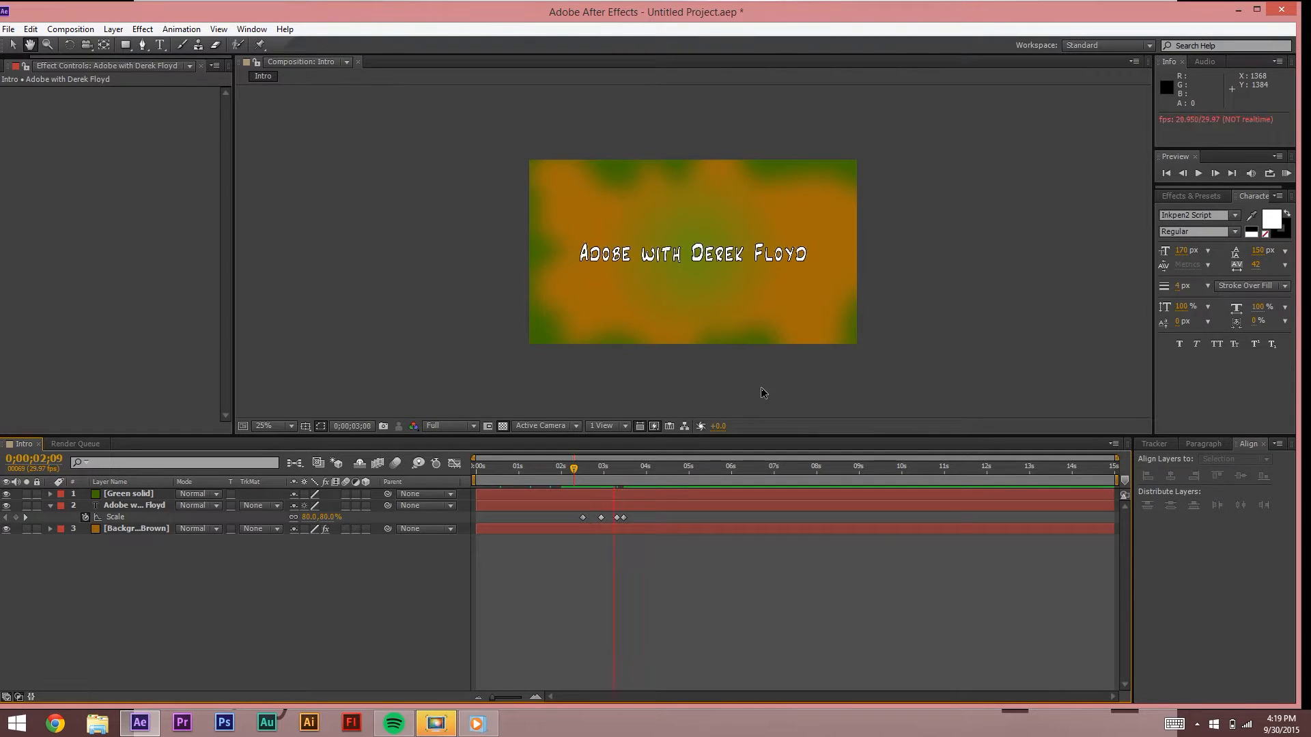
{"action": "key", "text": "space"}
{"action": "left_click", "coordinate": [575, 471]}
{"action": "key", "text": "space"}
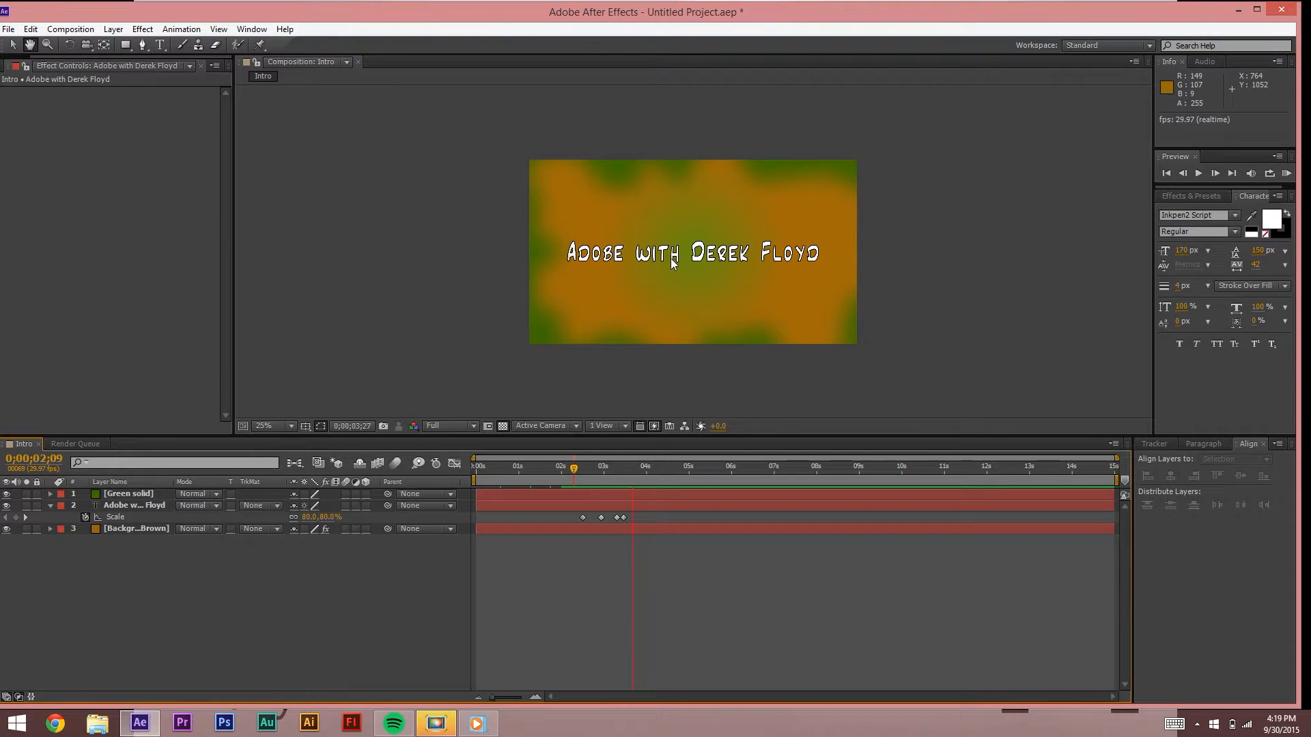
{"action": "key", "text": "space"}
{"action": "left_click", "coordinate": [578, 469]}
{"action": "key", "text": "space"}
{"action": "key", "text": "space"}
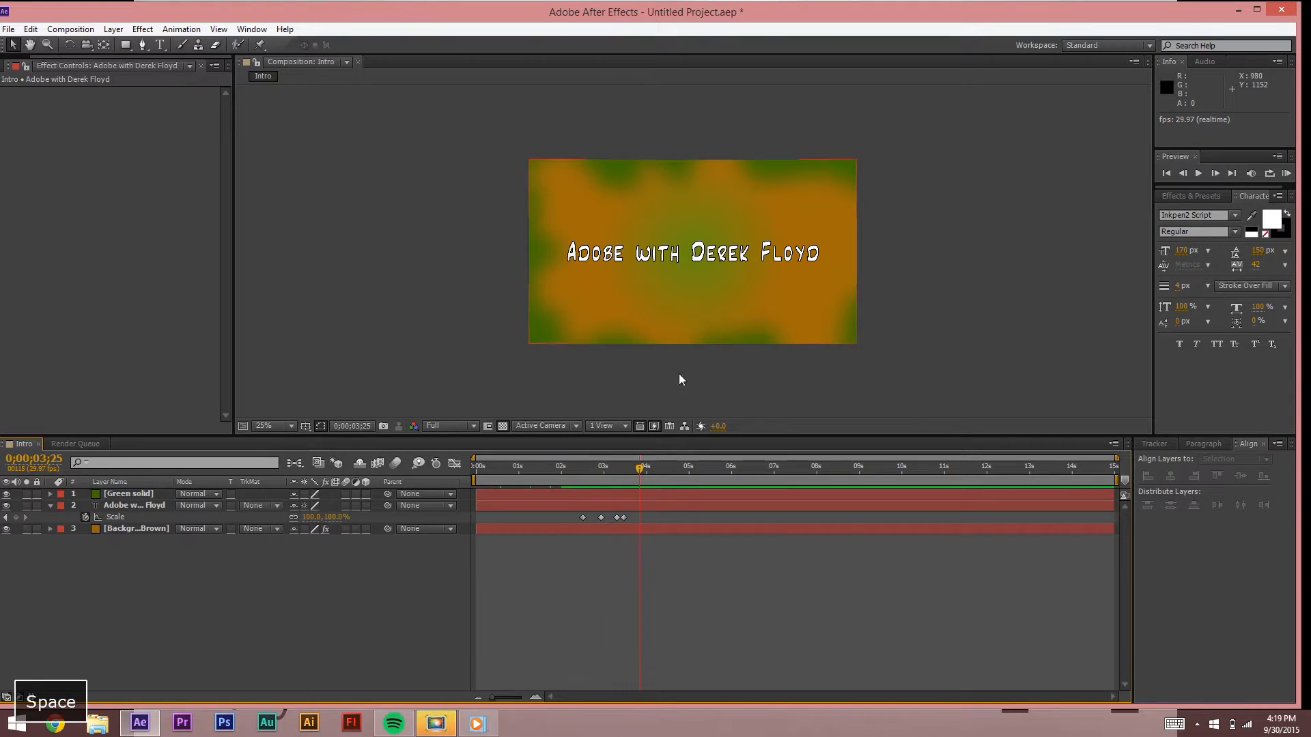
{"action": "left_click", "coordinate": [575, 472]}
{"action": "left_click_drag", "start_coordinate": [602, 476], "coordinate": [621, 474]}
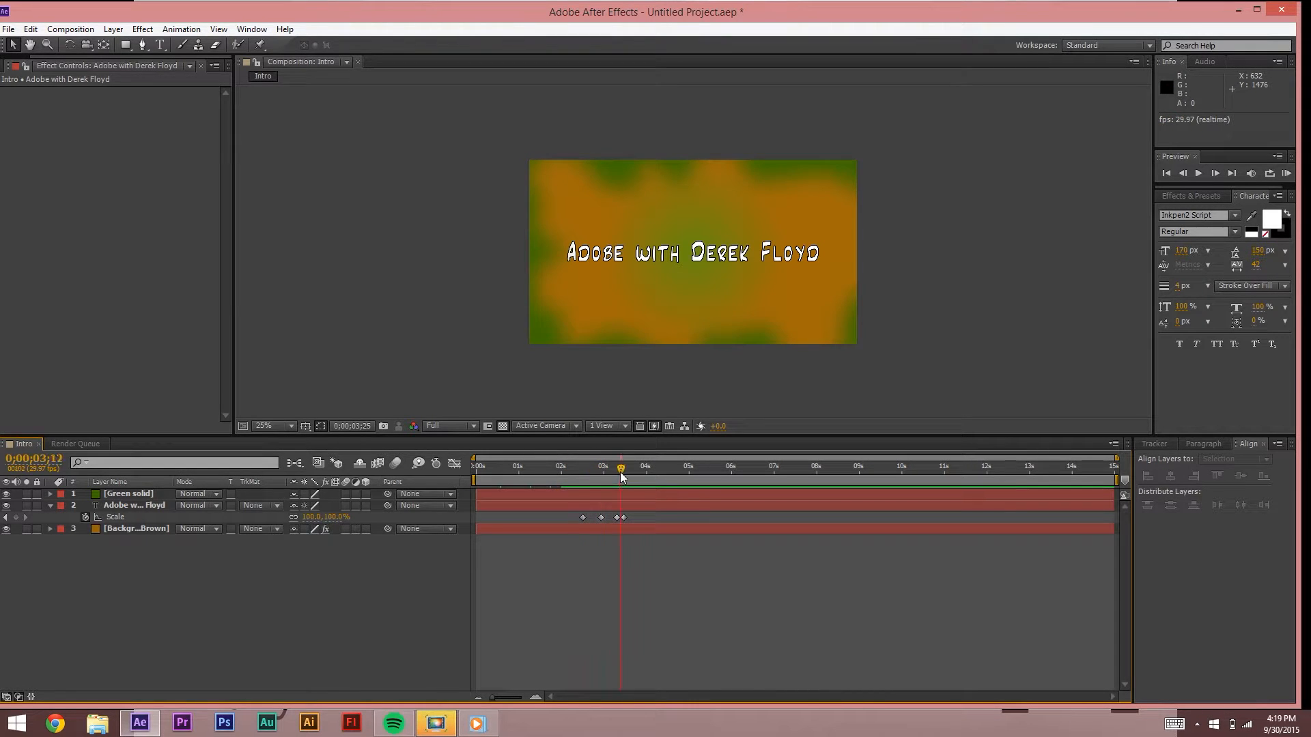
{"action": "key", "text": "space"}
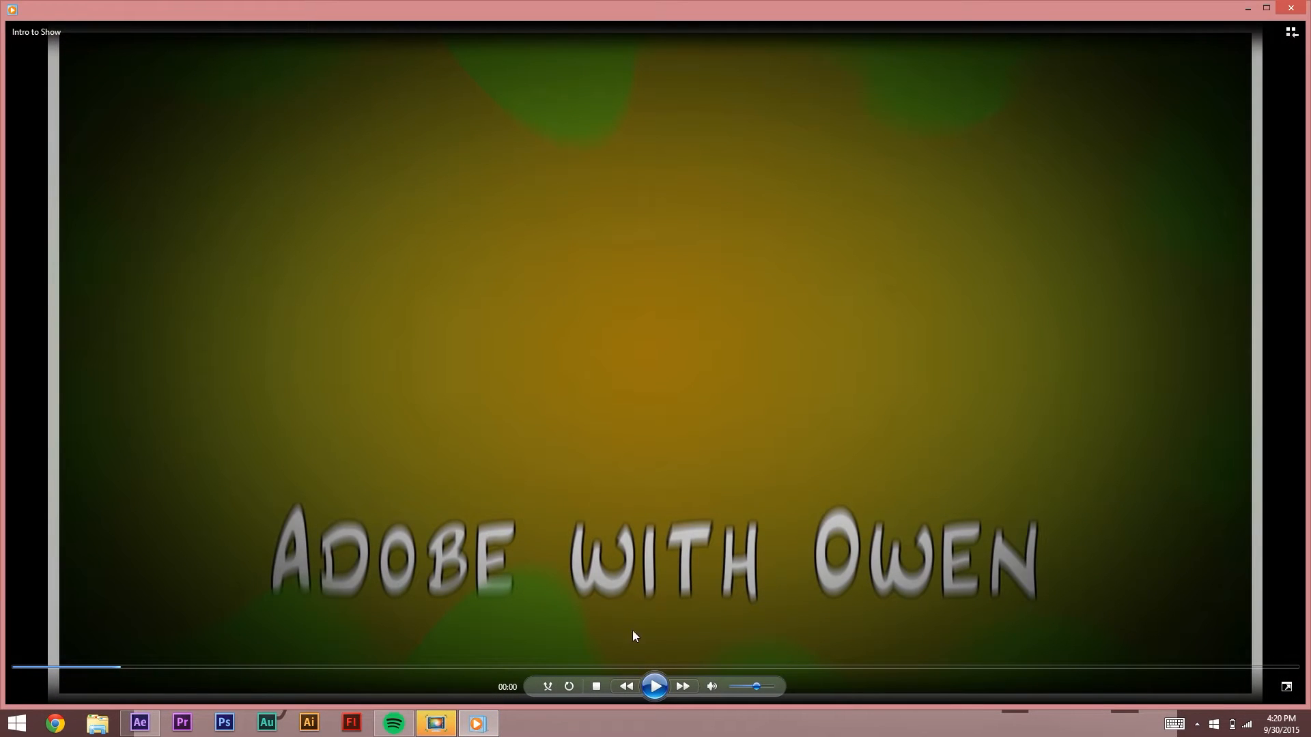
Step: Replay the Intro to Show reference video from 00:02, then minimize Windows Media Player
{"action": "left_click", "coordinate": [653, 687]}
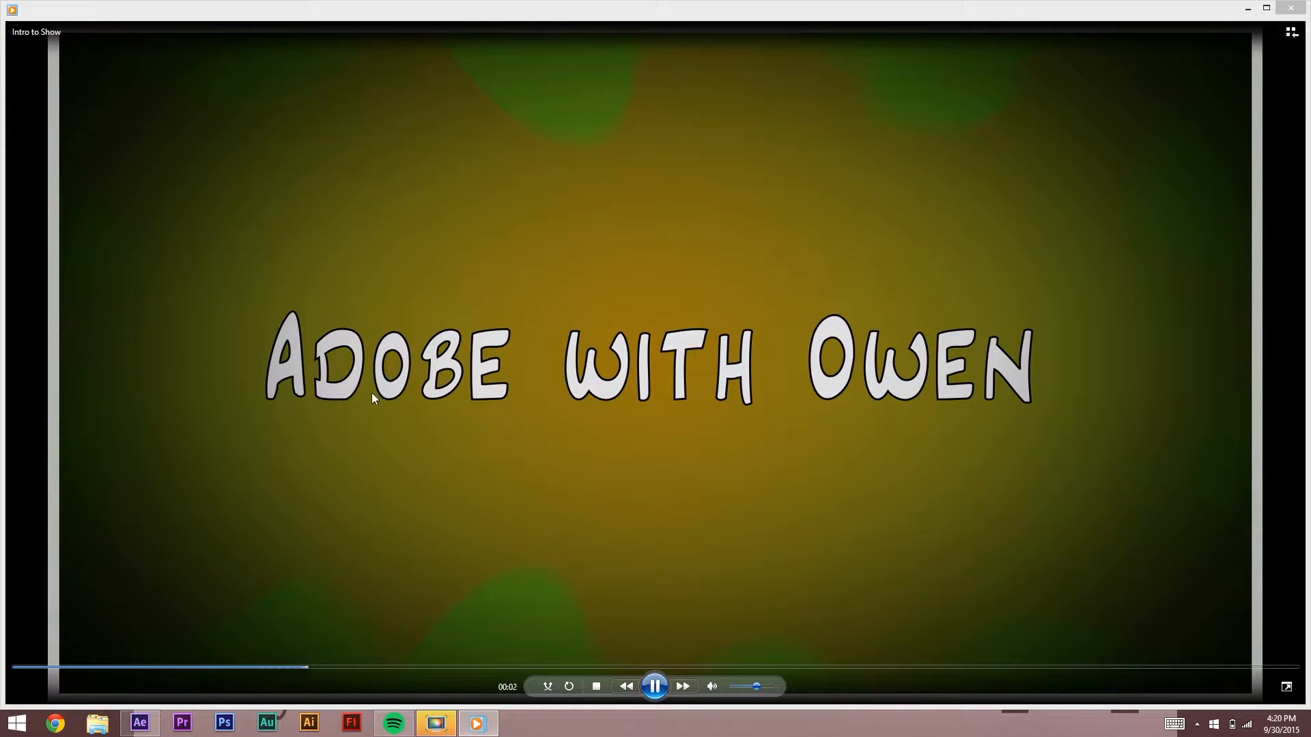
{"action": "left_click", "coordinate": [654, 689]}
{"action": "left_click", "coordinate": [373, 666]}
{"action": "left_click", "coordinate": [654, 689]}
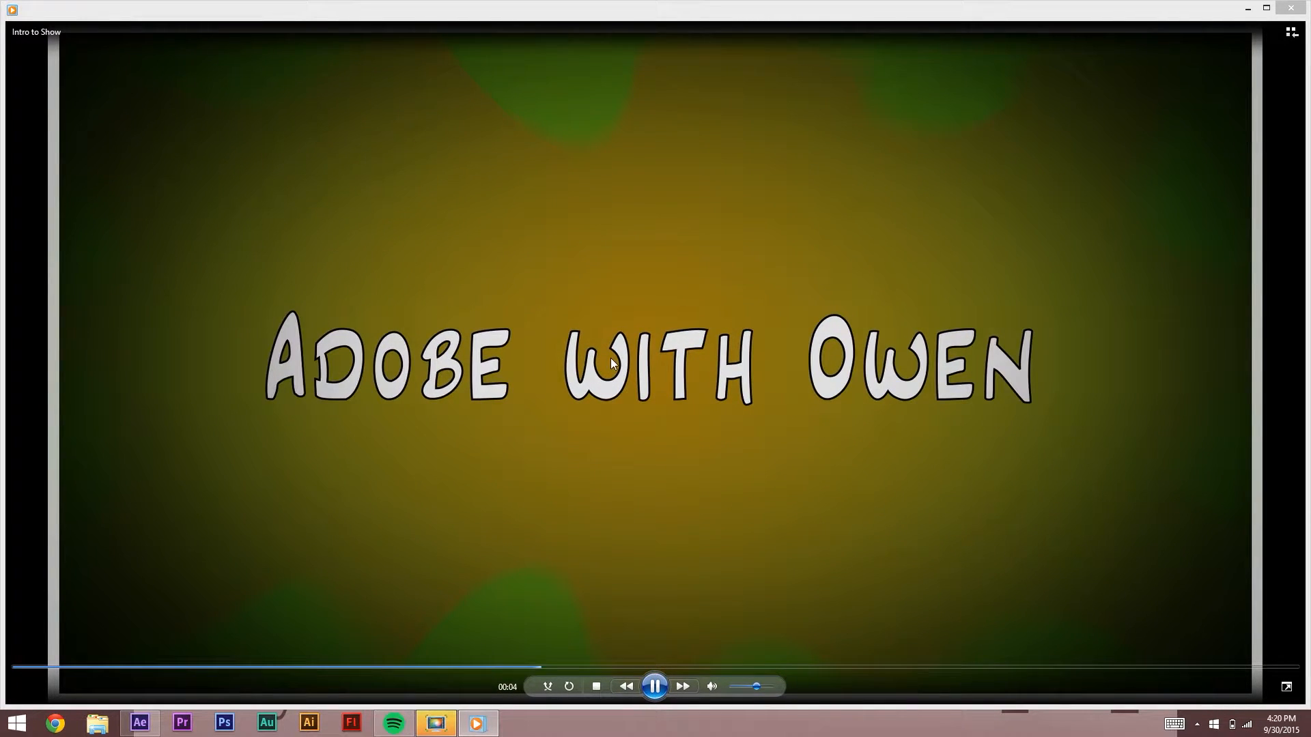
{"action": "left_click", "coordinate": [1248, 8]}
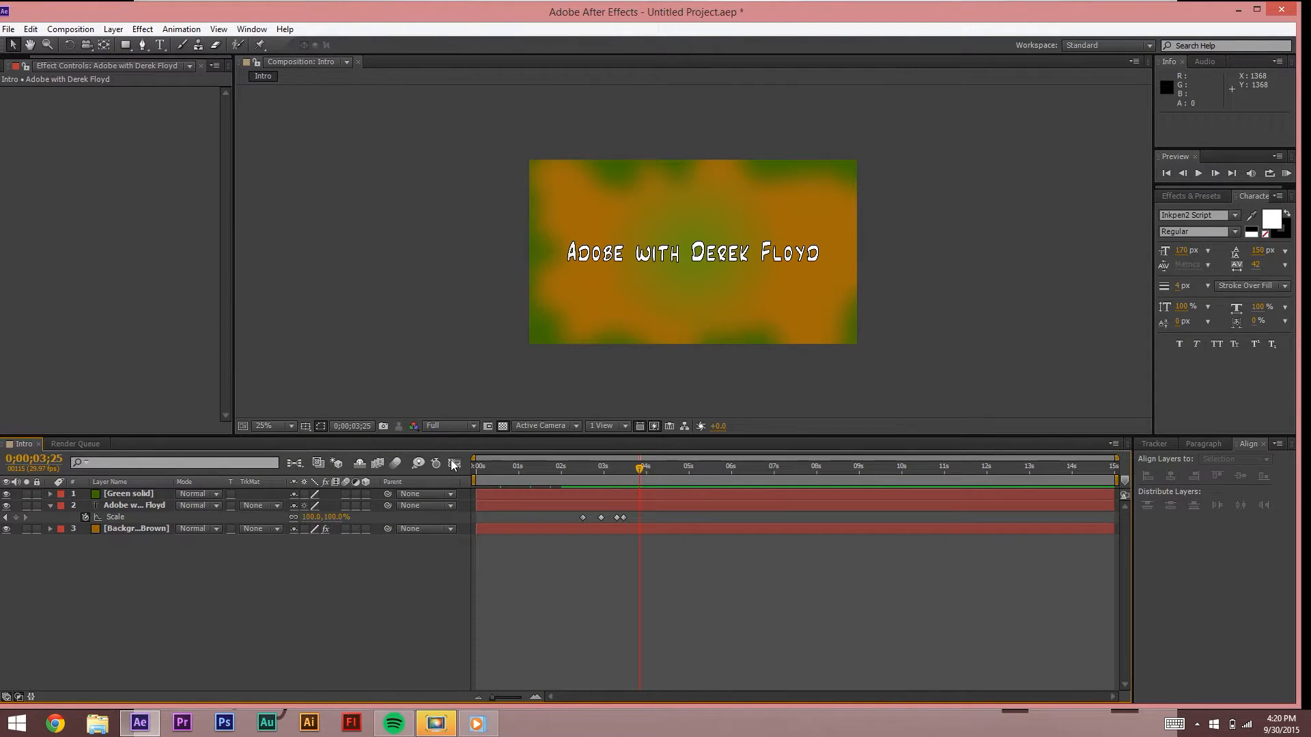
Step: Check the title's Scale curve at 0;00;03;05 in the graph, then select all four Scale keyframes
{"action": "left_click", "coordinate": [610, 471]}
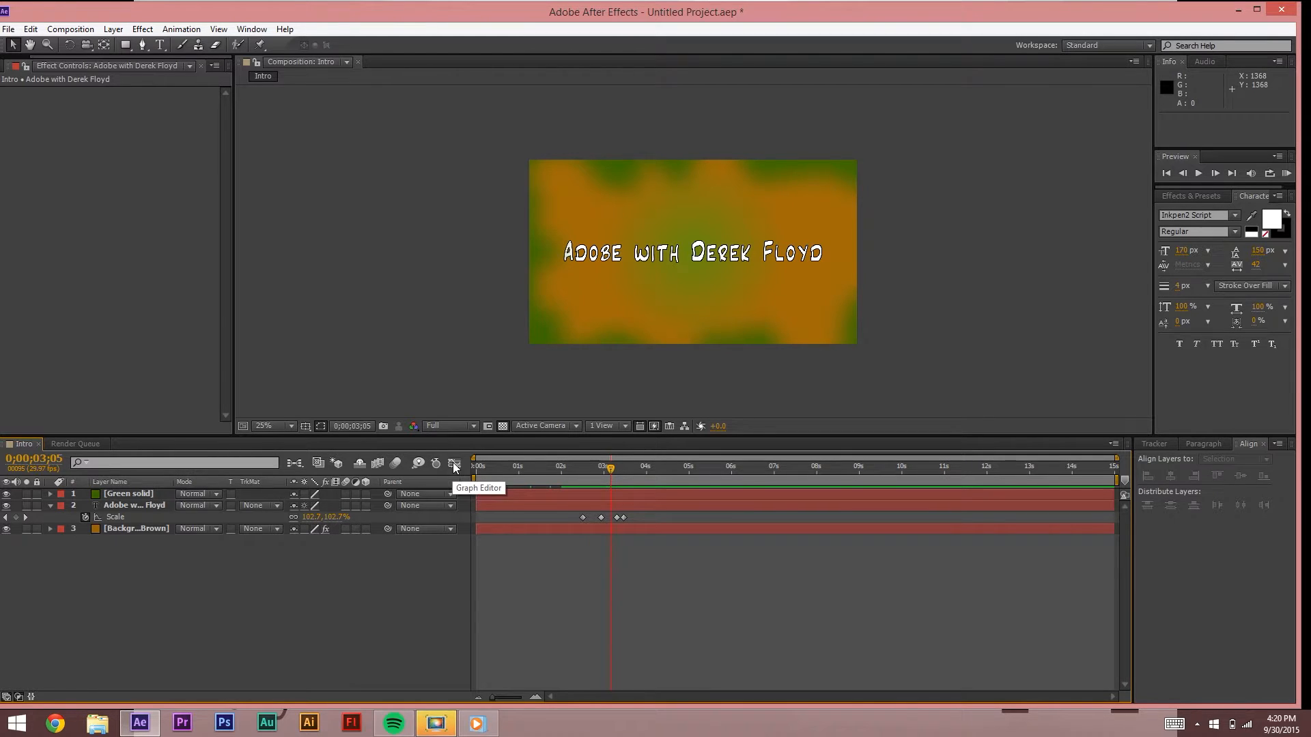
{"action": "left_click", "coordinate": [454, 464]}
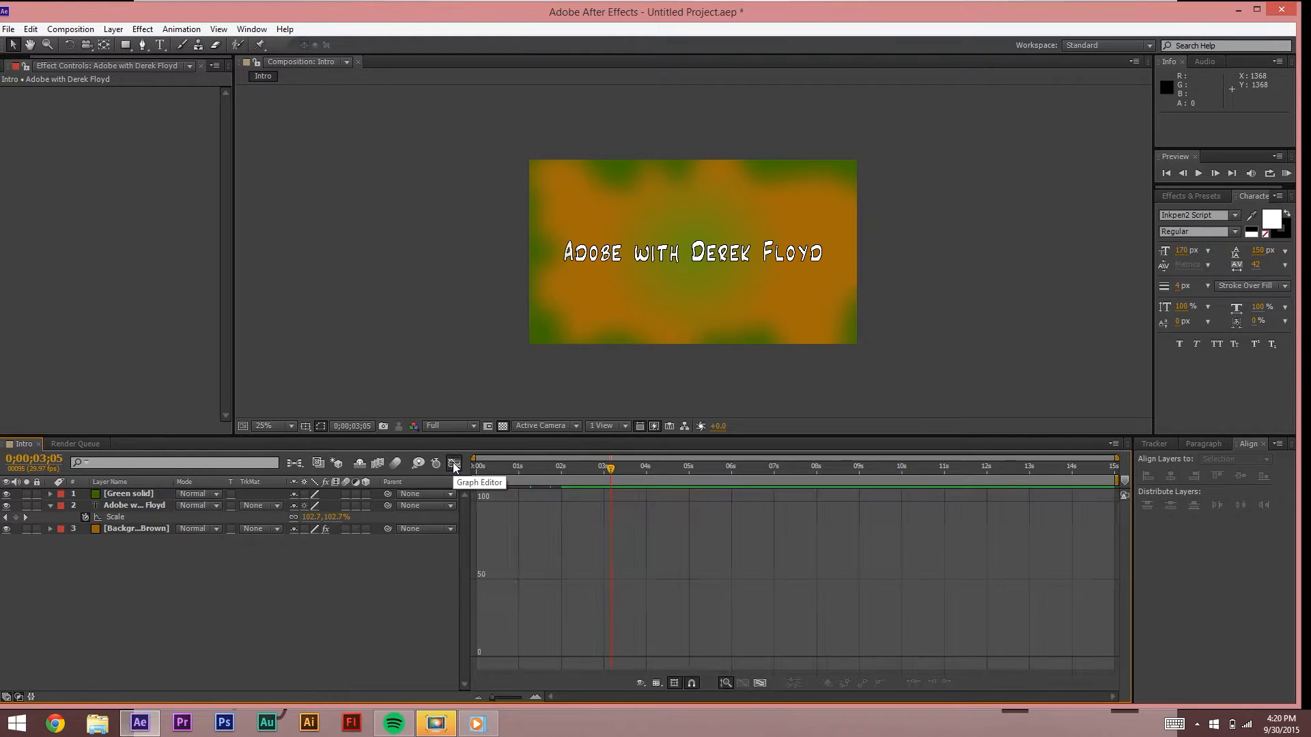
{"action": "left_click", "coordinate": [111, 517]}
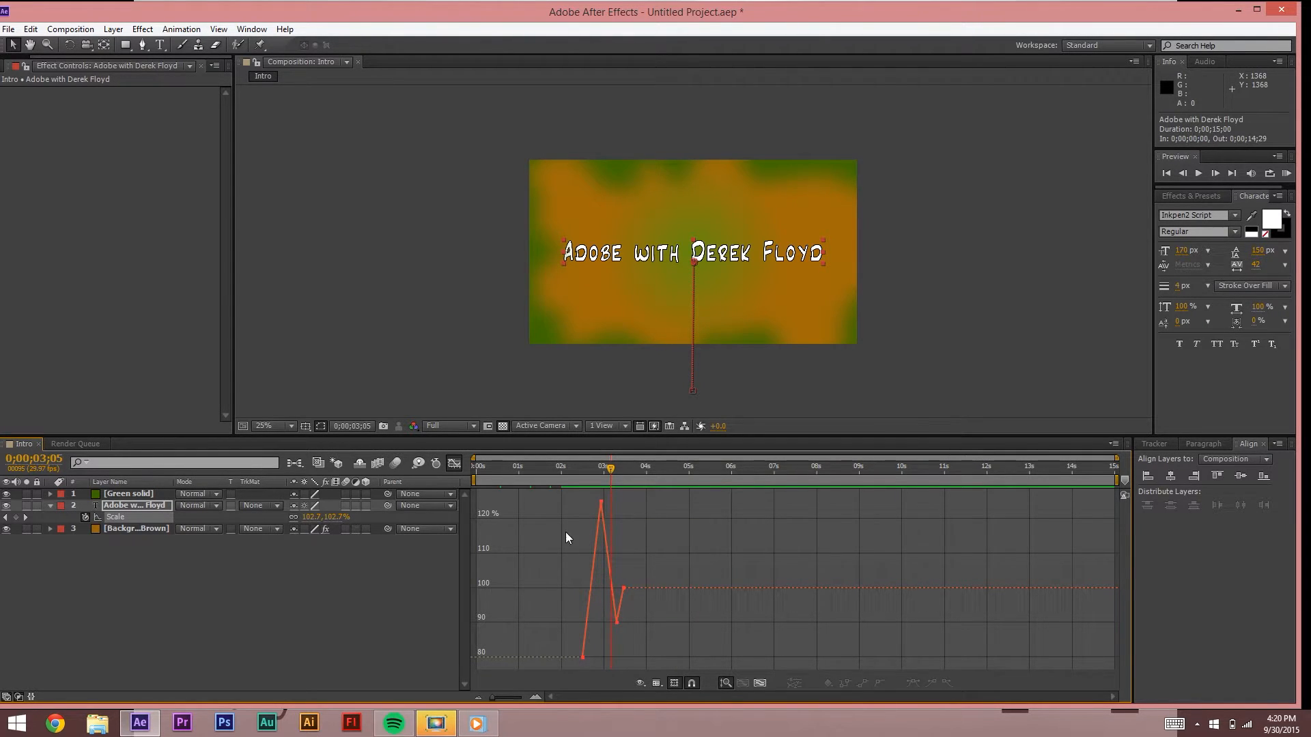
{"action": "left_click", "coordinate": [452, 466]}
{"action": "left_click_drag", "start_coordinate": [651, 519], "coordinate": [583, 521]}
Step: Apply Easy Ease to the four selected Scale keyframes via Keyframe Assistant
{"action": "right_click", "coordinate": [598, 520]}
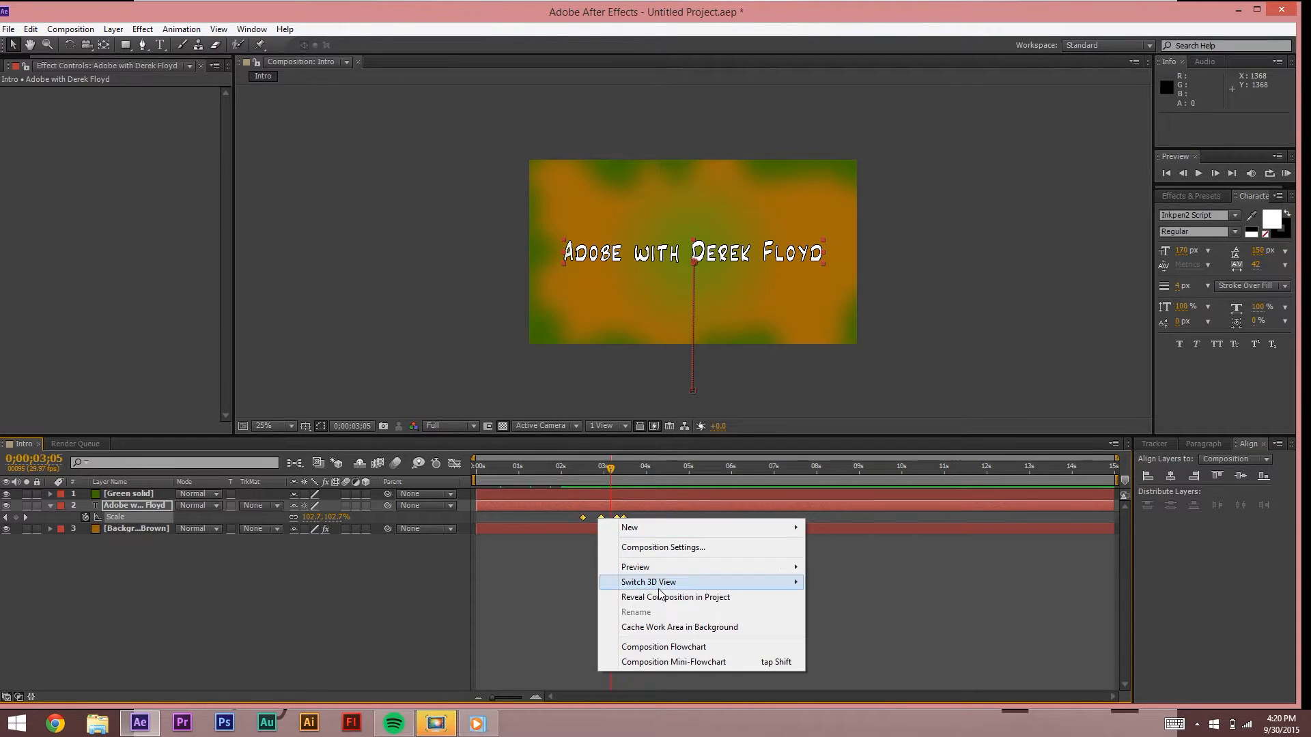
{"action": "right_click", "coordinate": [582, 518]}
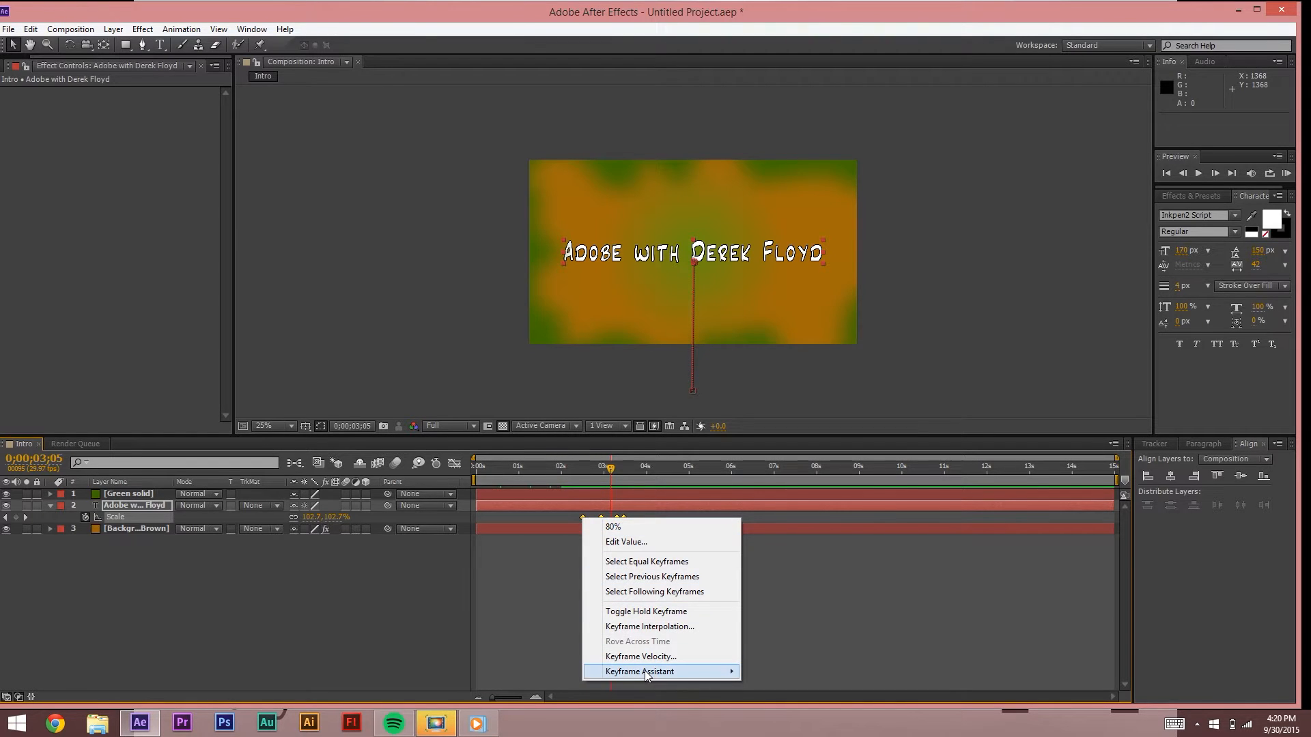
{"action": "mouse_move", "coordinate": [645, 671]}
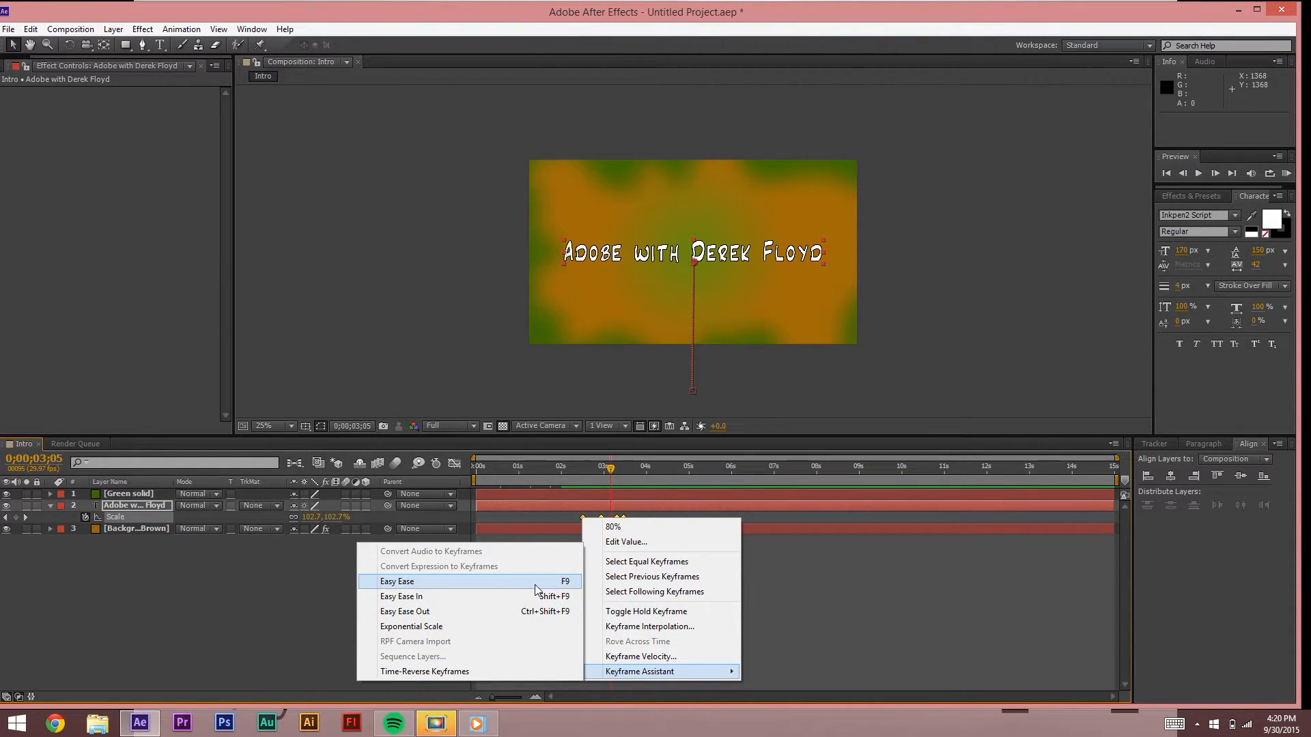
{"action": "left_click", "coordinate": [494, 588]}
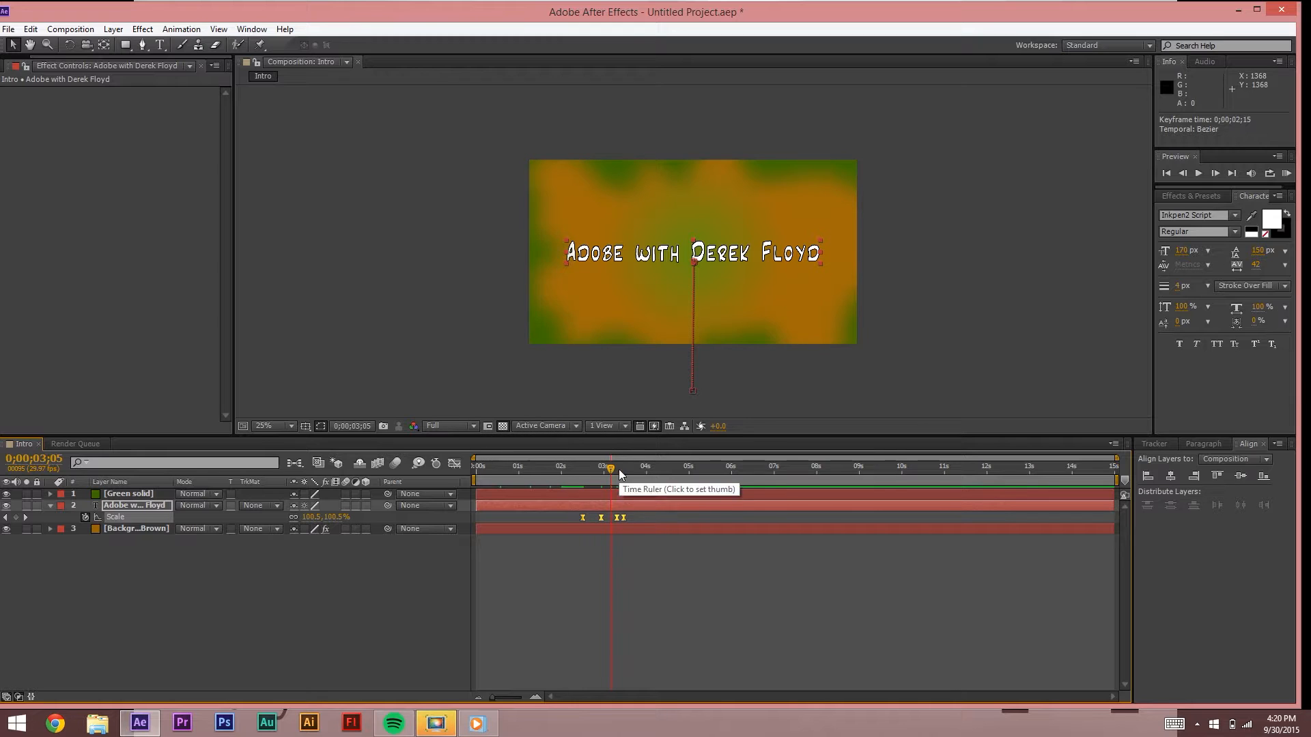
{"action": "key", "text": "space"}
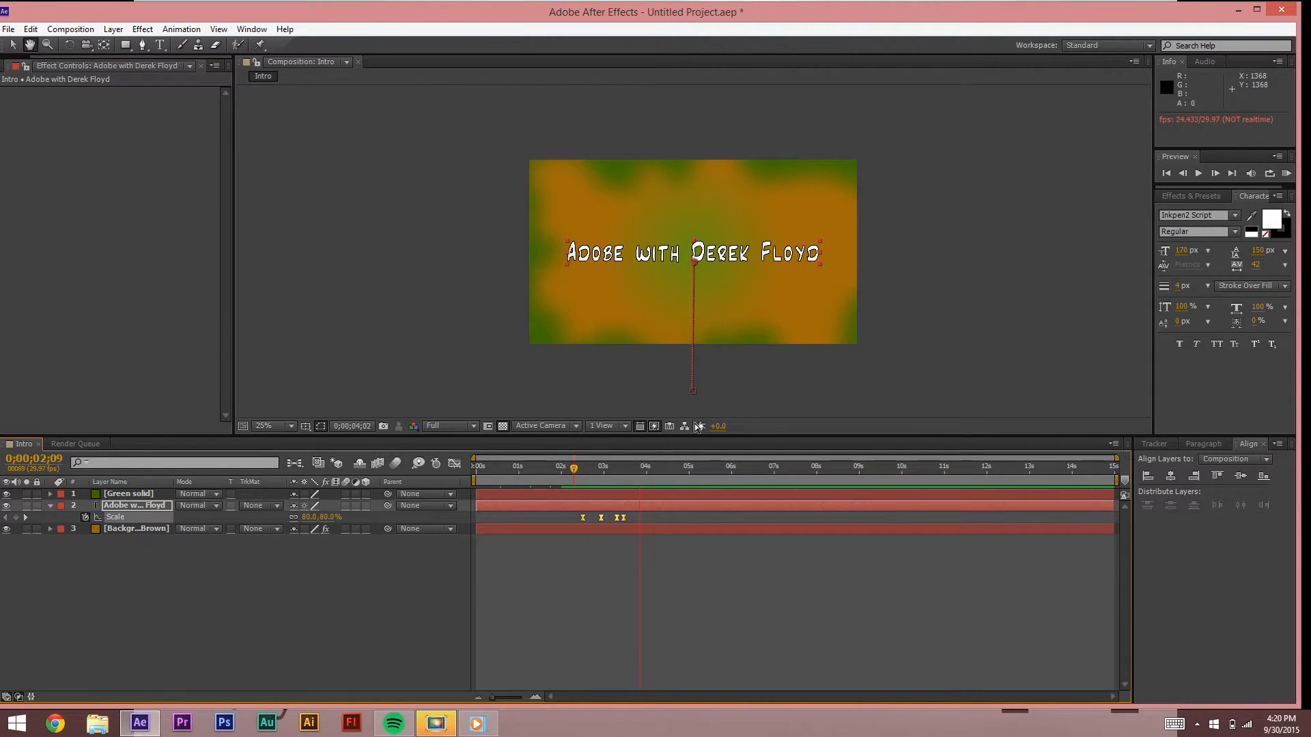
{"action": "key", "text": "space"}
{"action": "left_click", "coordinate": [575, 471]}
{"action": "key", "text": "space"}
{"action": "left_click_drag", "start_coordinate": [601, 465], "coordinate": [577, 469]}
{"action": "key", "text": "space"}
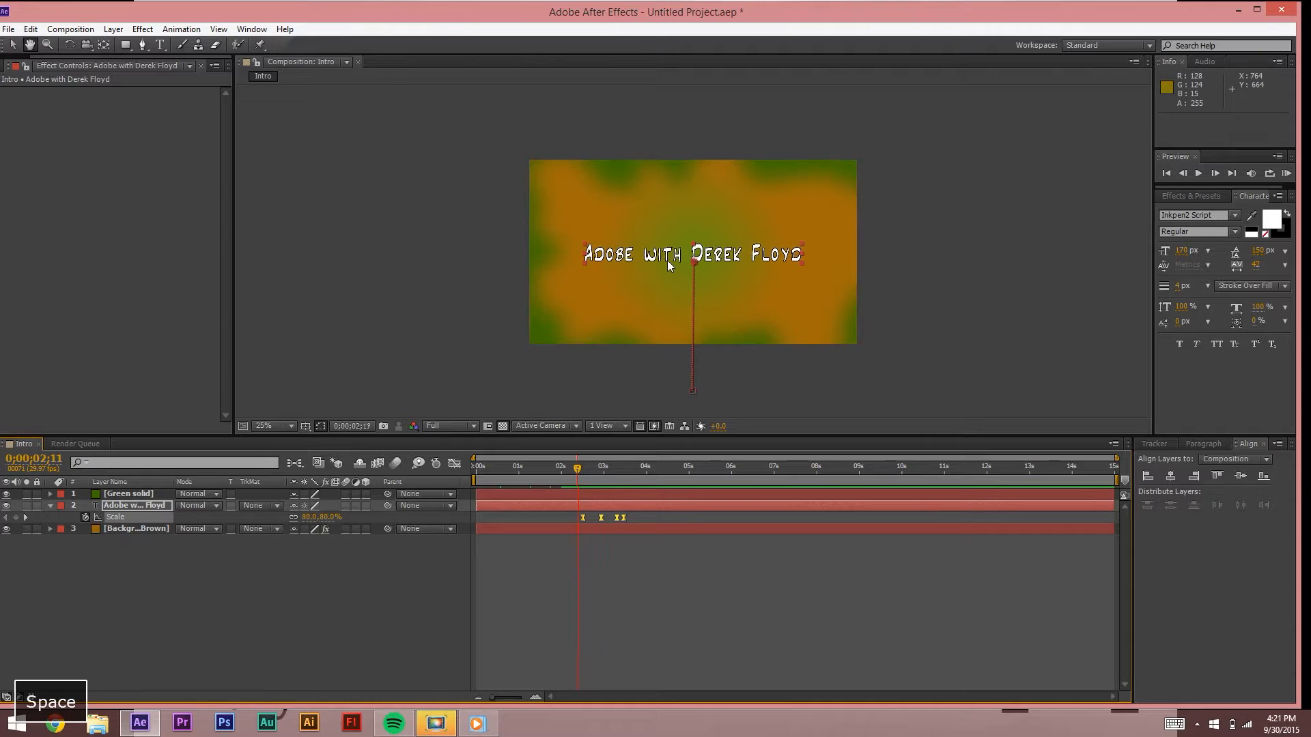
{"action": "left_click", "coordinate": [575, 467]}
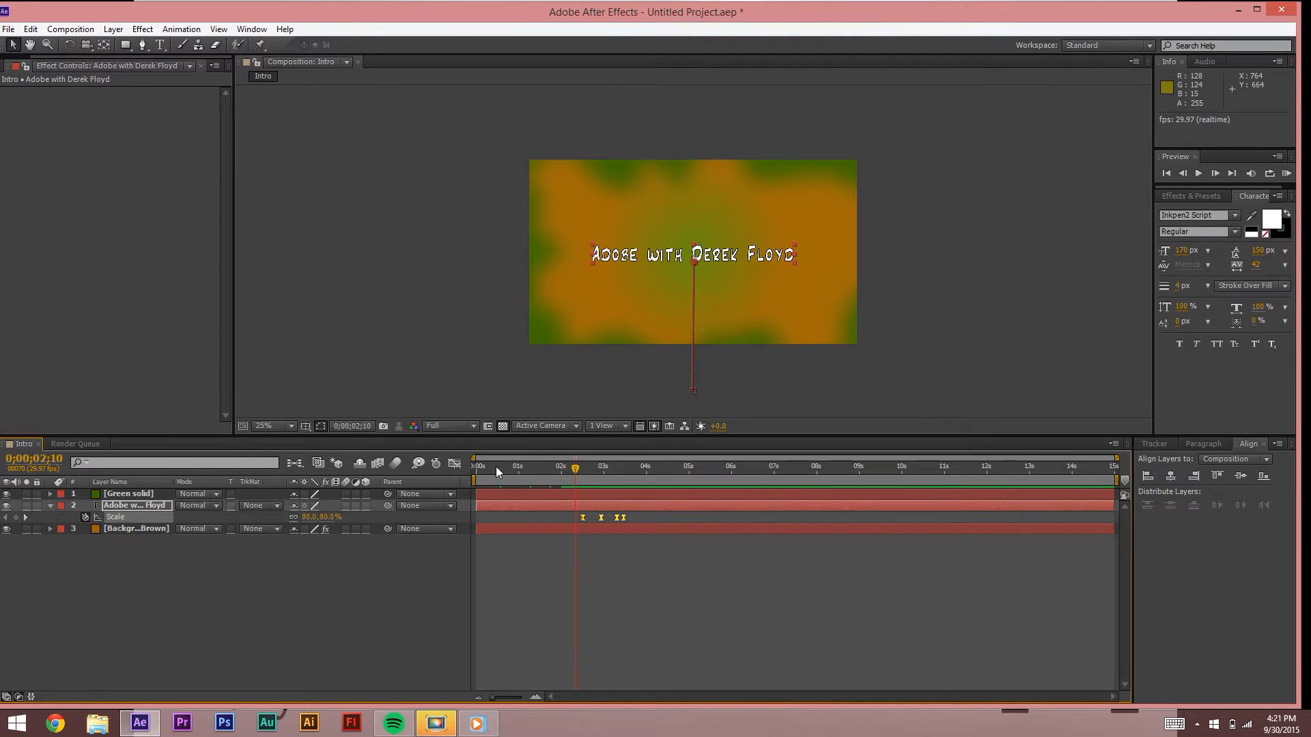
Step: In the Graph Editor, reshape the Scale curve at the peak keyframe and along the rise
{"action": "left_click", "coordinate": [454, 463]}
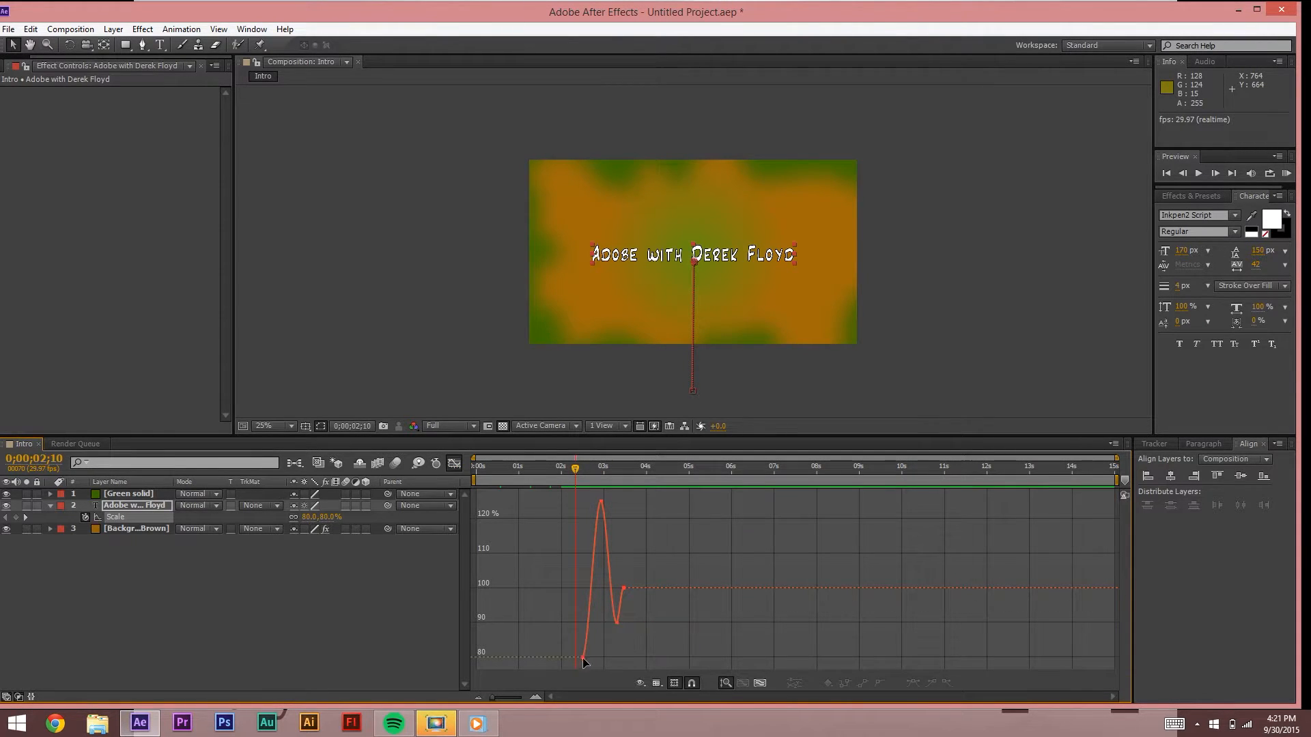
{"action": "mouse_move", "coordinate": [571, 662]}
{"action": "mouse_move", "coordinate": [598, 506]}
{"action": "left_click", "coordinate": [602, 501]}
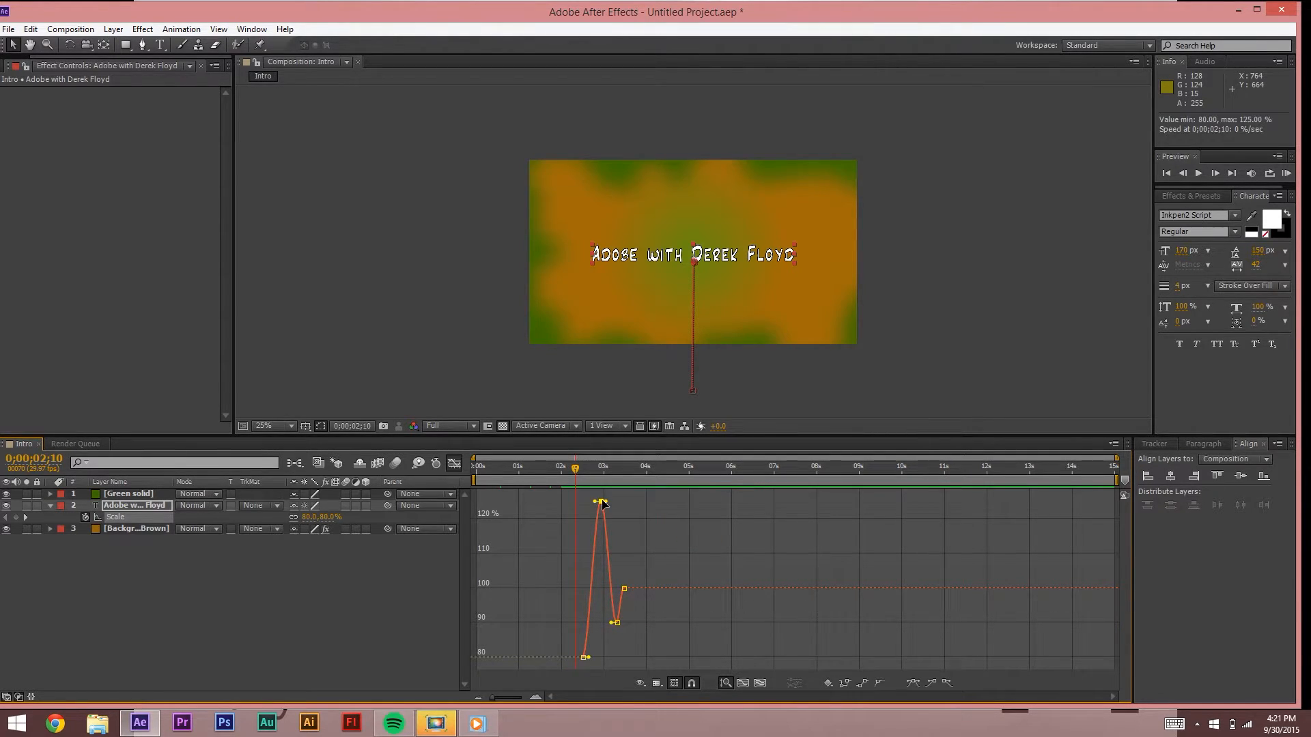
{"action": "left_click_drag", "start_coordinate": [594, 502], "coordinate": [598, 520]}
{"action": "left_click", "coordinate": [602, 502]}
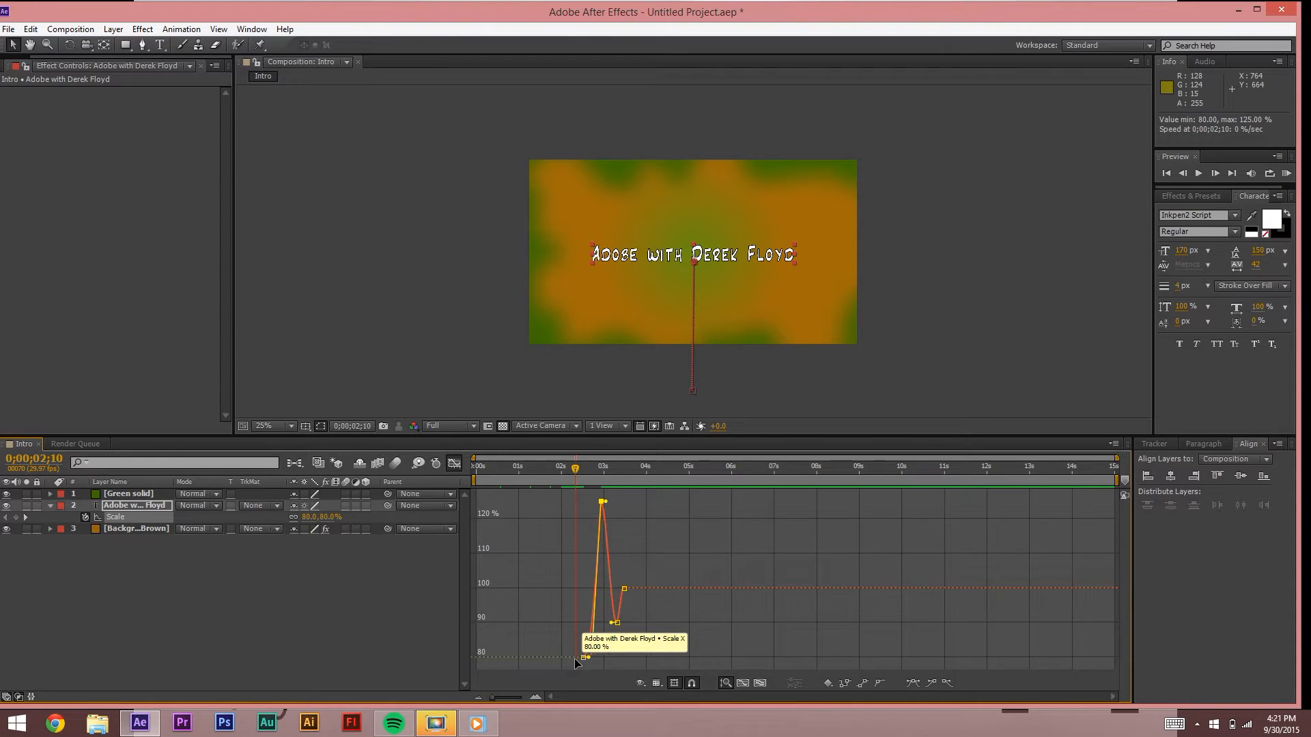
{"action": "left_click_drag", "start_coordinate": [591, 637], "coordinate": [589, 642]}
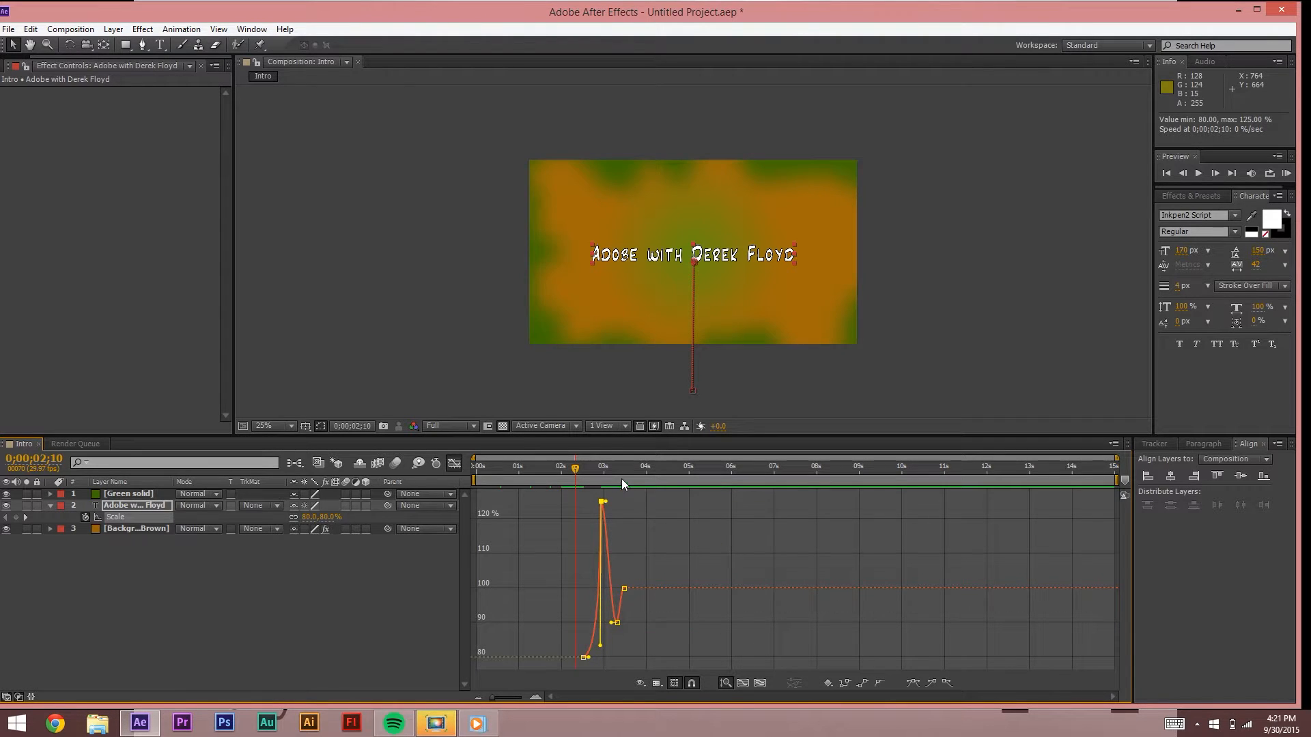
Step: Preview the reshaped Scale animation from about 2;08
{"action": "left_click_drag", "start_coordinate": [568, 476], "coordinate": [564, 471]}
{"action": "key", "text": "space"}
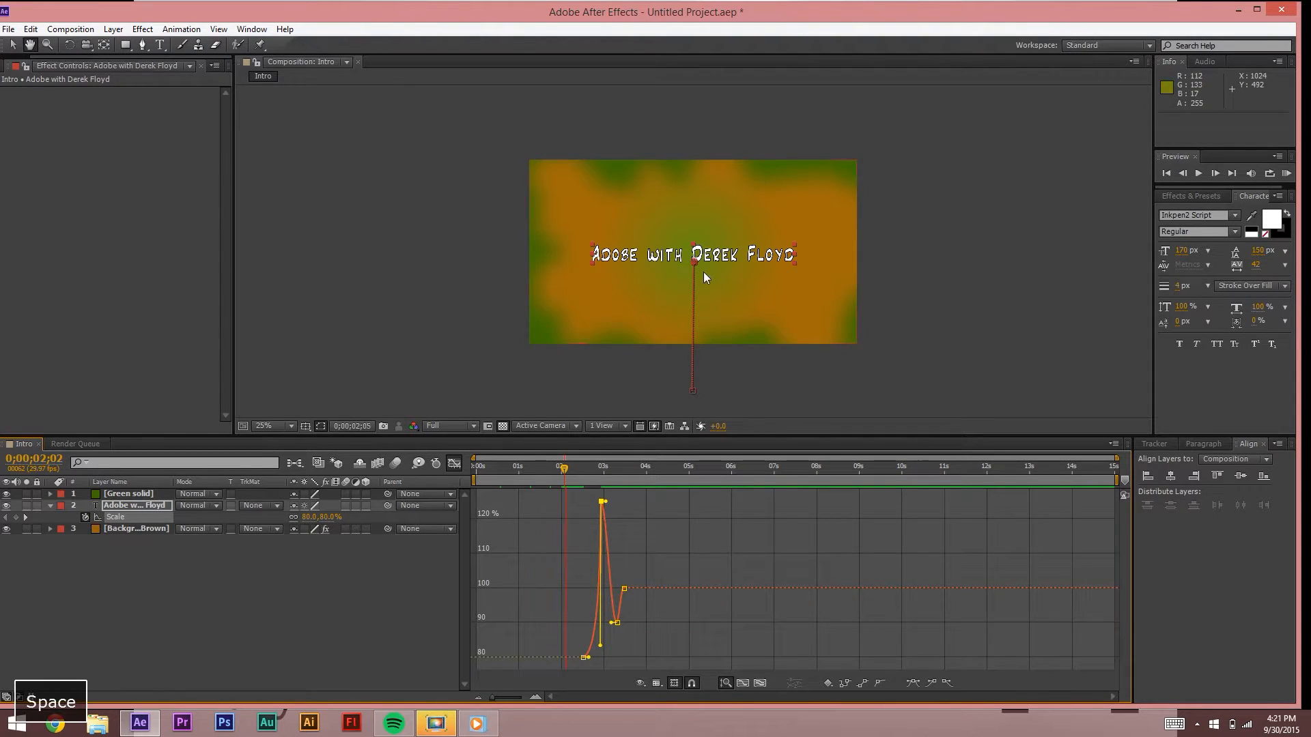
{"action": "key", "text": "space"}
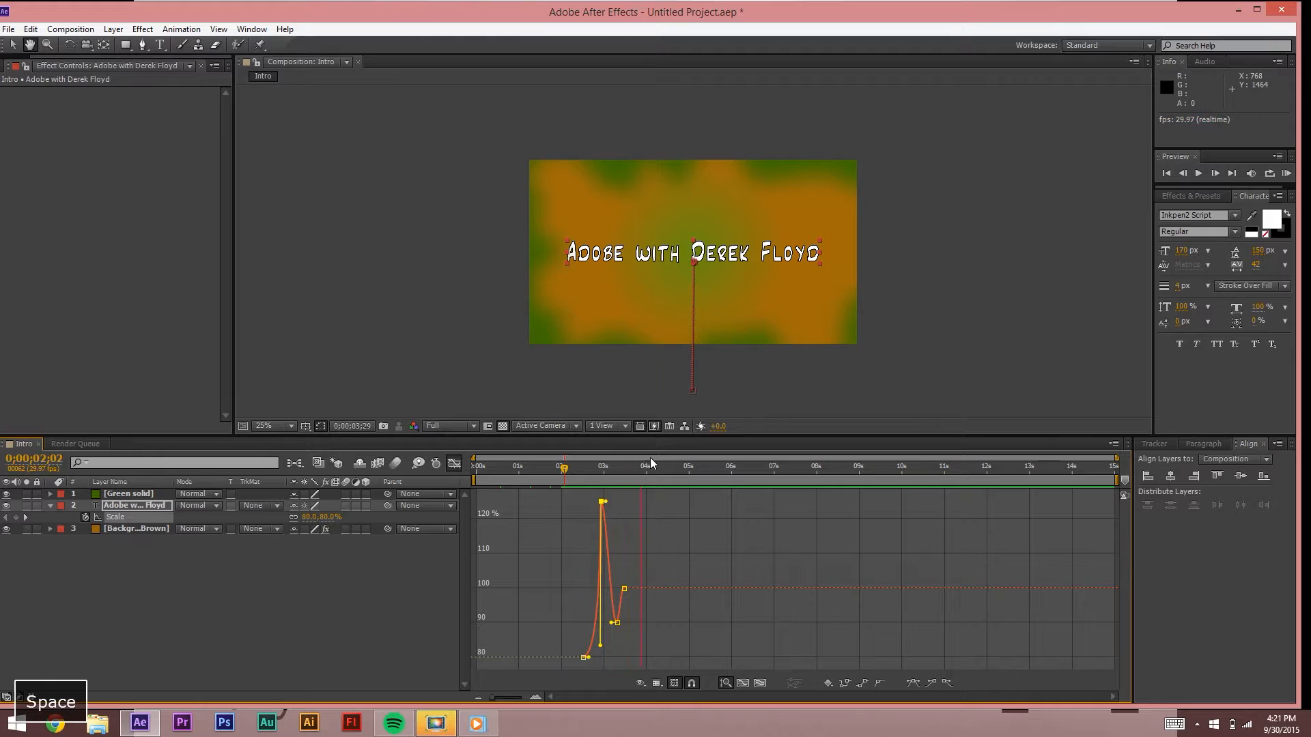
{"action": "left_click", "coordinate": [572, 468]}
{"action": "key", "text": "space"}
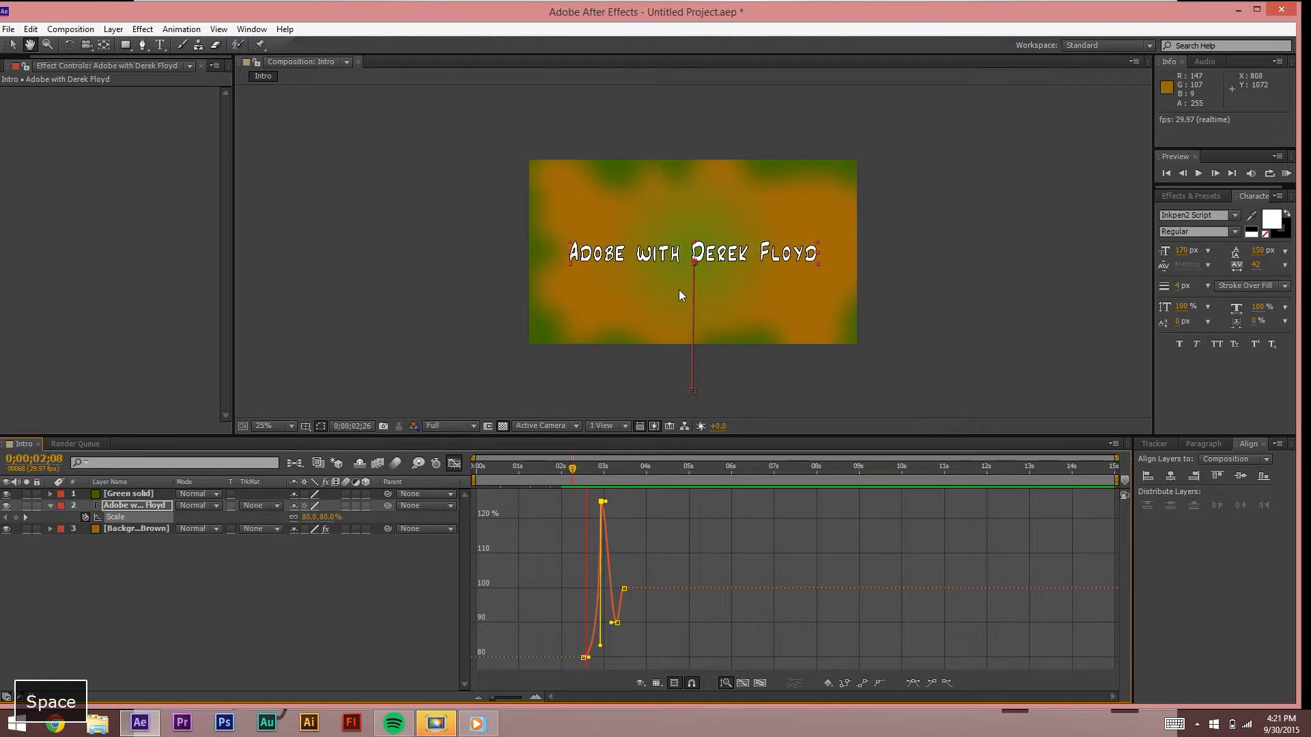
{"action": "key", "text": "space"}
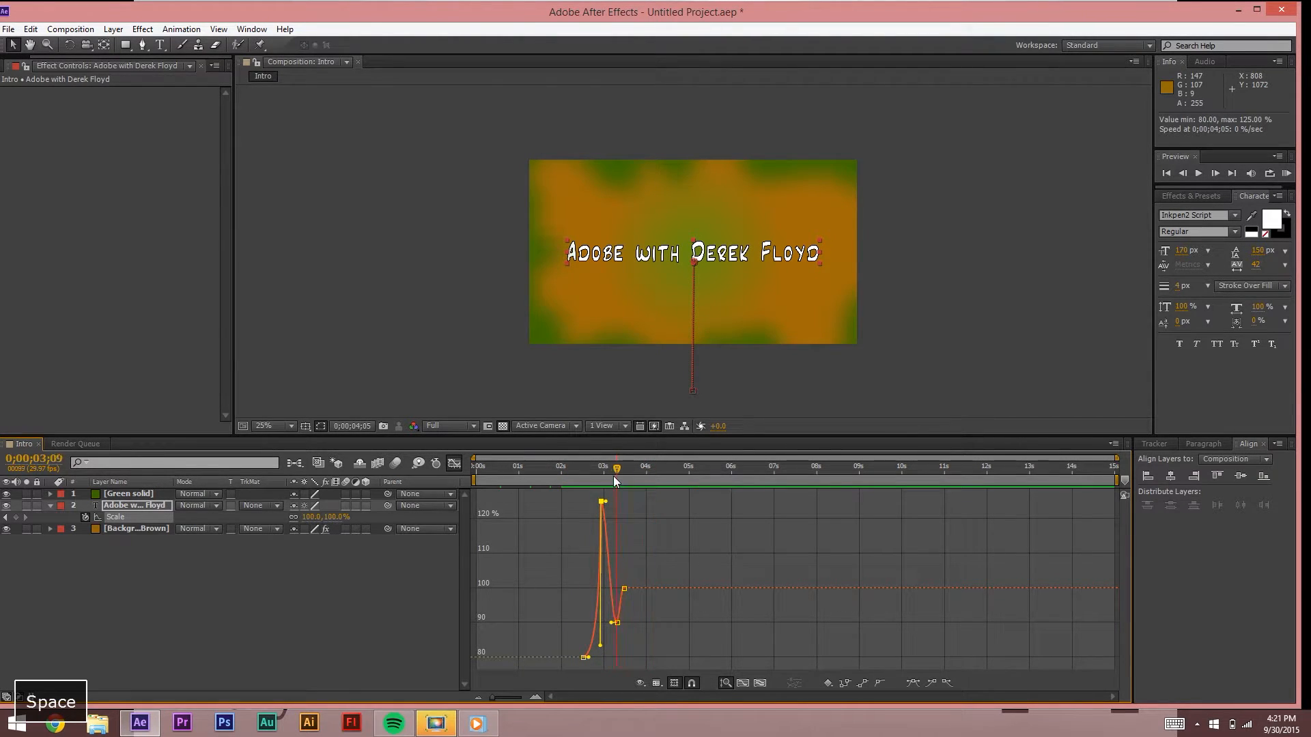
Step: Preview the bounce around the 90% Scale keyframe, starting from about 1;26
{"action": "left_click", "coordinate": [614, 477]}
{"action": "left_click", "coordinate": [618, 623]}
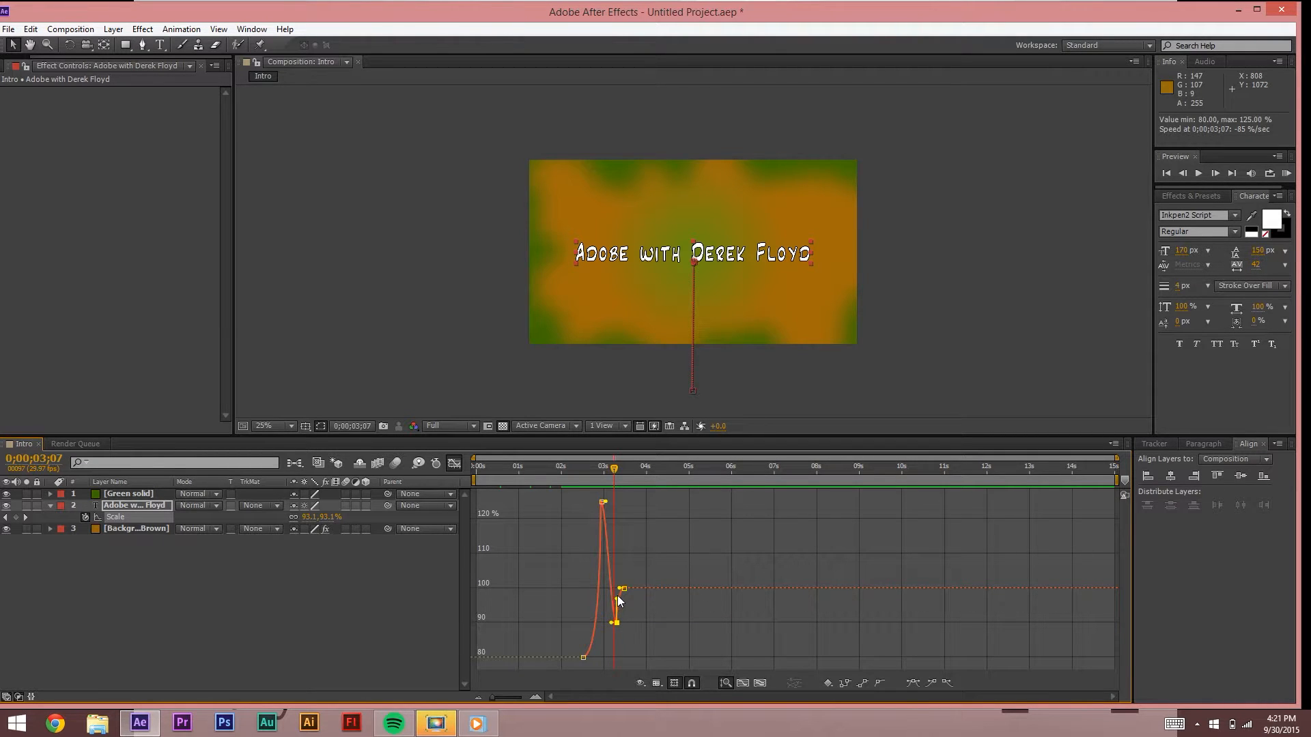
{"action": "left_click_drag", "start_coordinate": [614, 464], "coordinate": [599, 466]}
{"action": "key", "text": "space"}
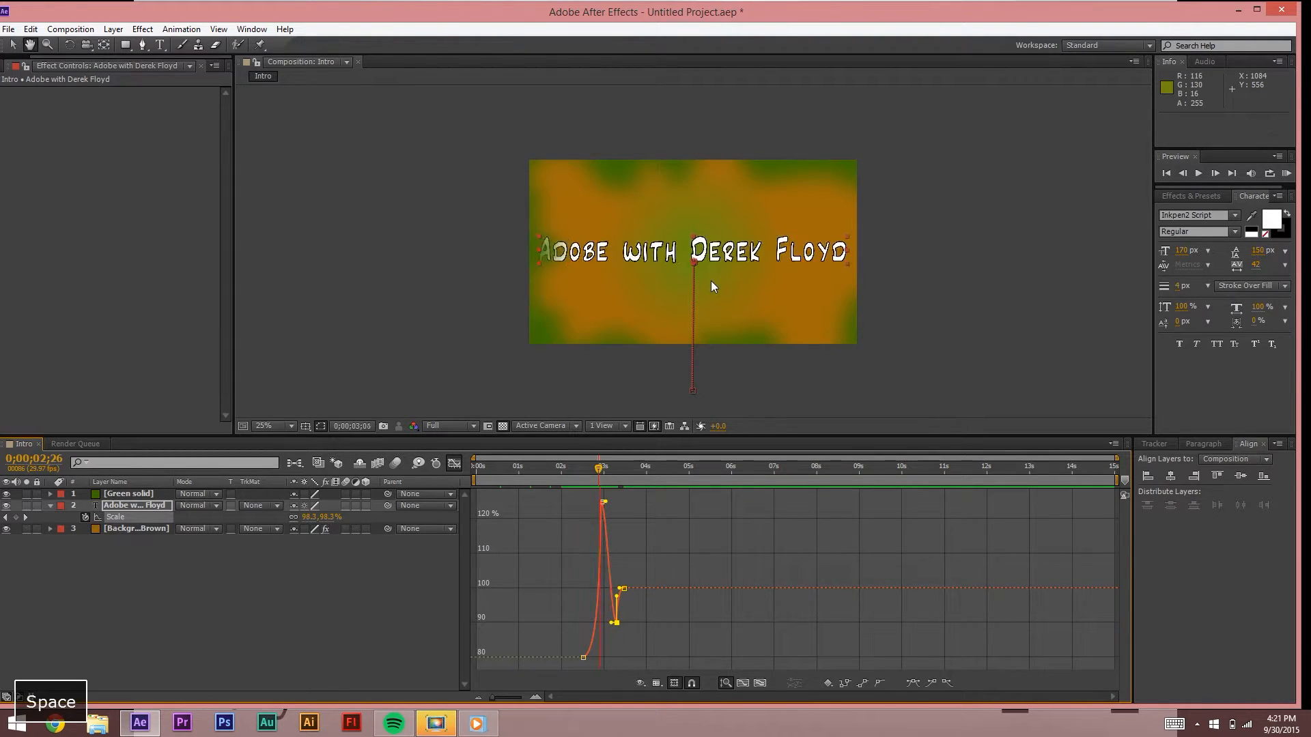
{"action": "key", "text": "space"}
{"action": "left_click_drag", "start_coordinate": [559, 478], "coordinate": [554, 478]}
{"action": "key", "text": "space"}
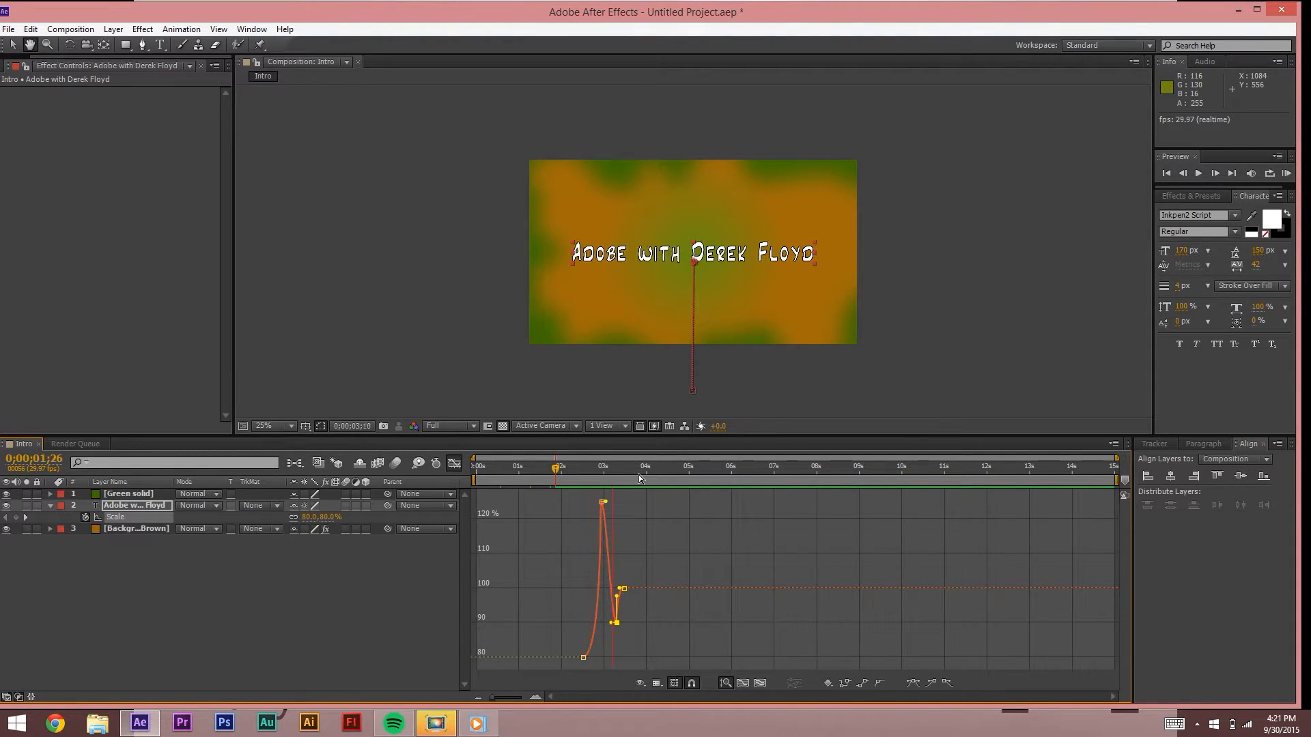
{"action": "key", "text": "space"}
Step: Undo the two unwanted Scale curve edits and replay the preview from 2;09
{"action": "key", "text": "ctrl+z"}
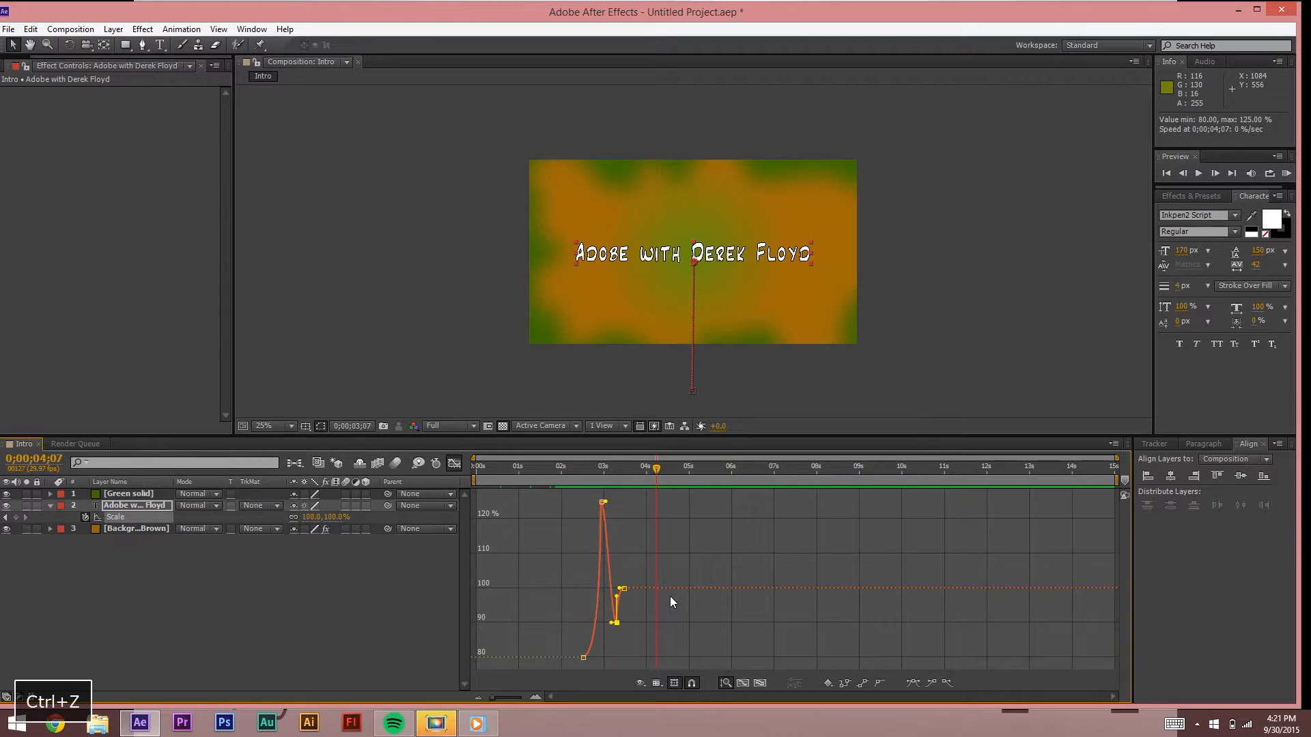
{"action": "key", "text": "space"}
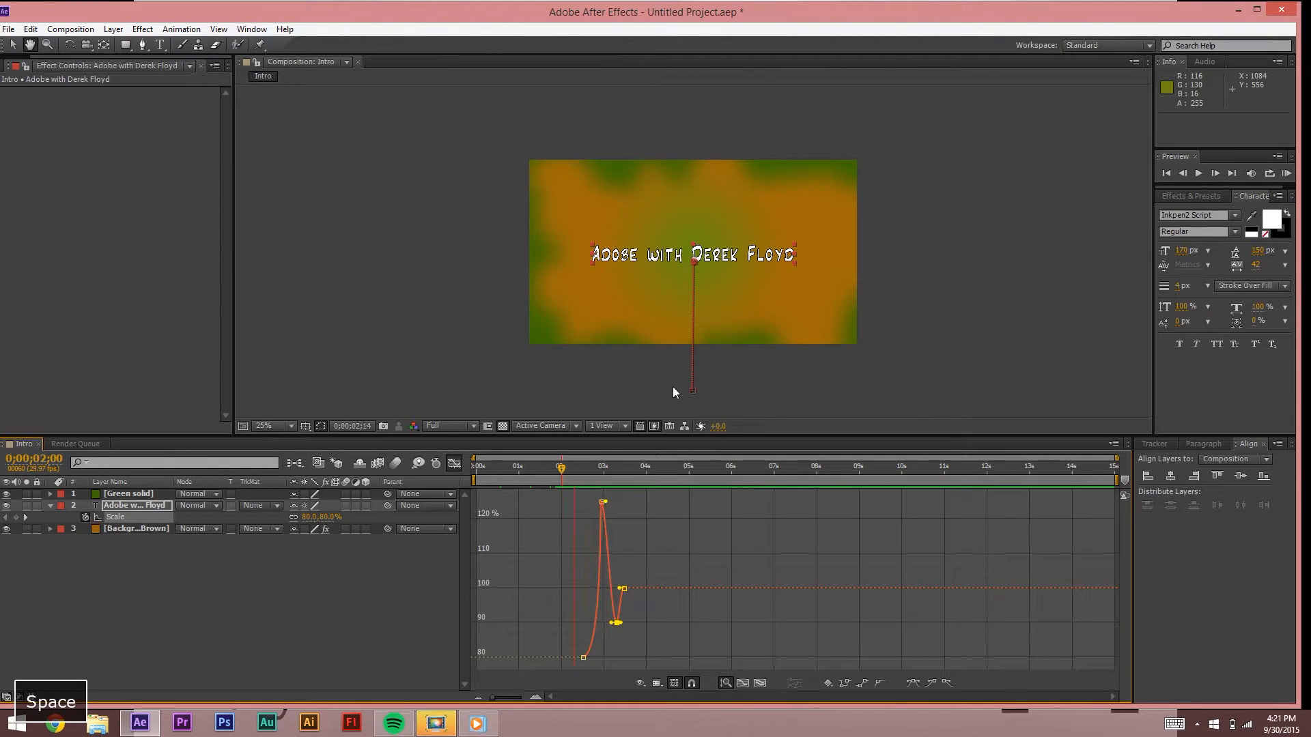
{"action": "key", "text": "space"}
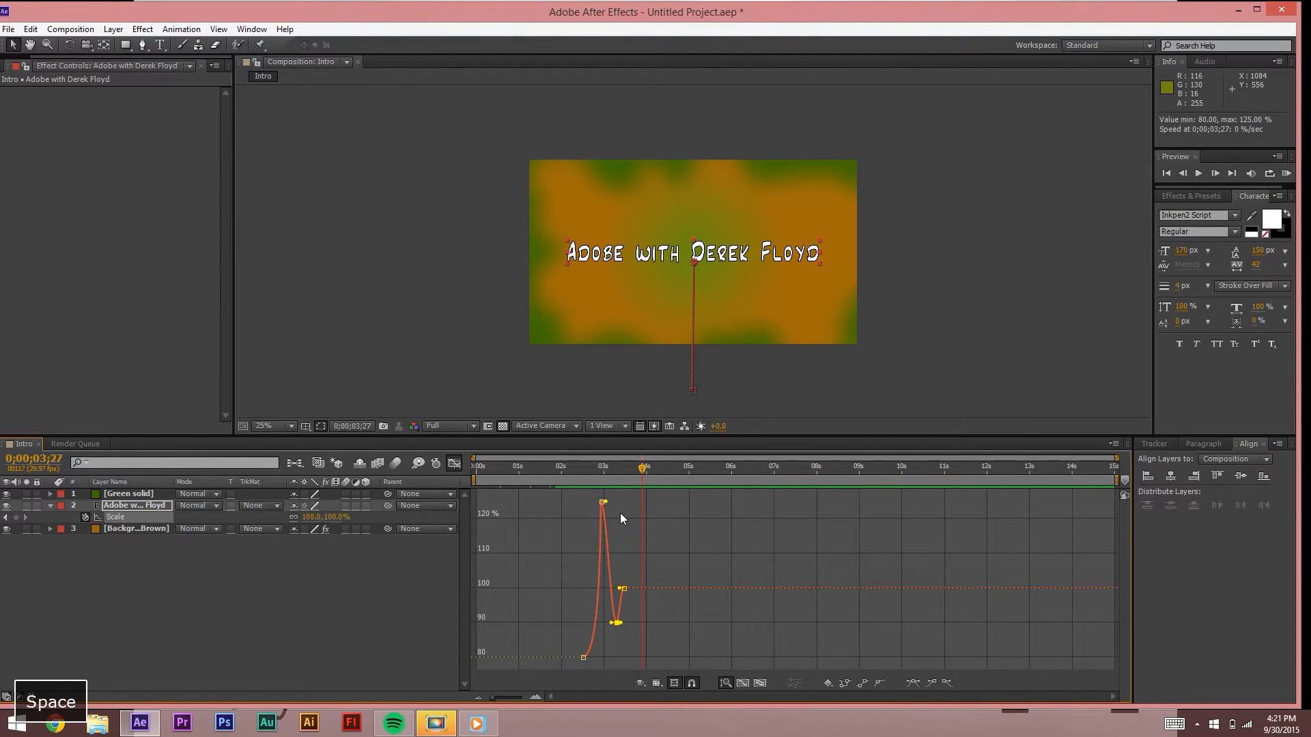
{"action": "key", "text": "ctrl+z"}
{"action": "left_click", "coordinate": [575, 471]}
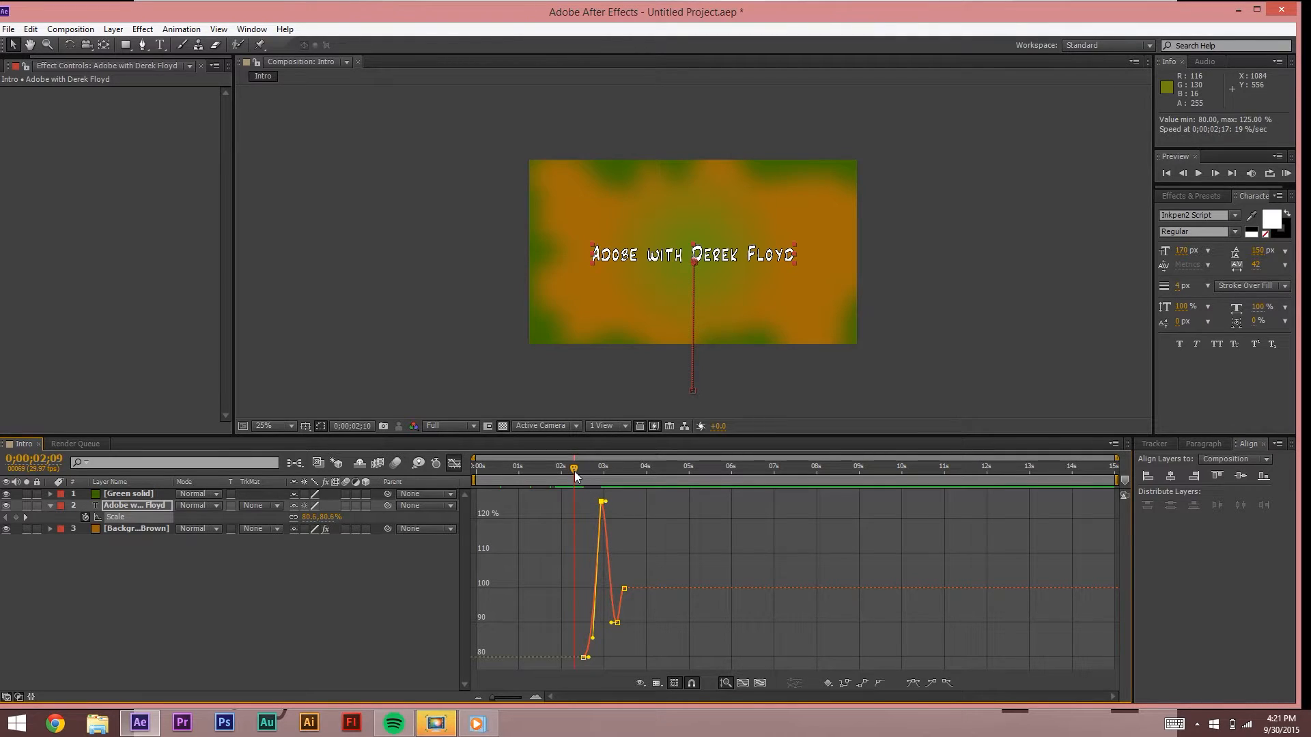
{"action": "key", "text": "space"}
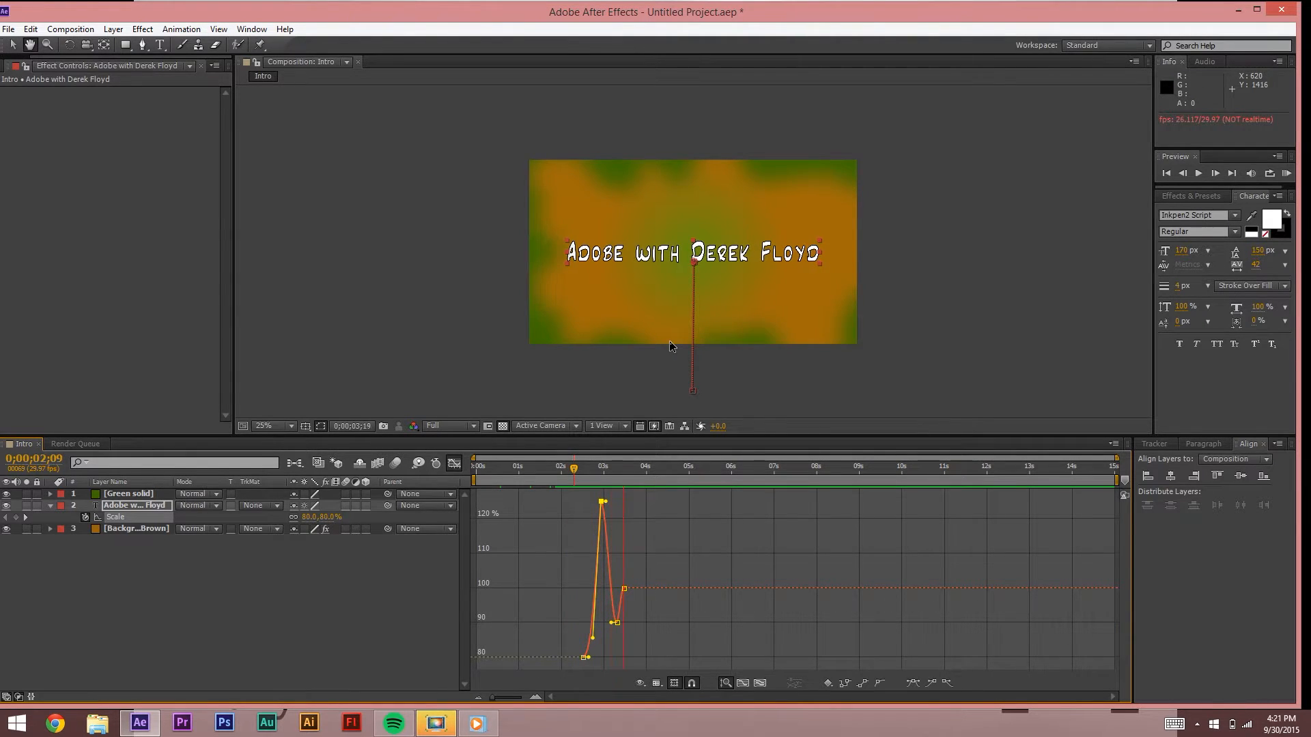
{"action": "key", "text": "space"}
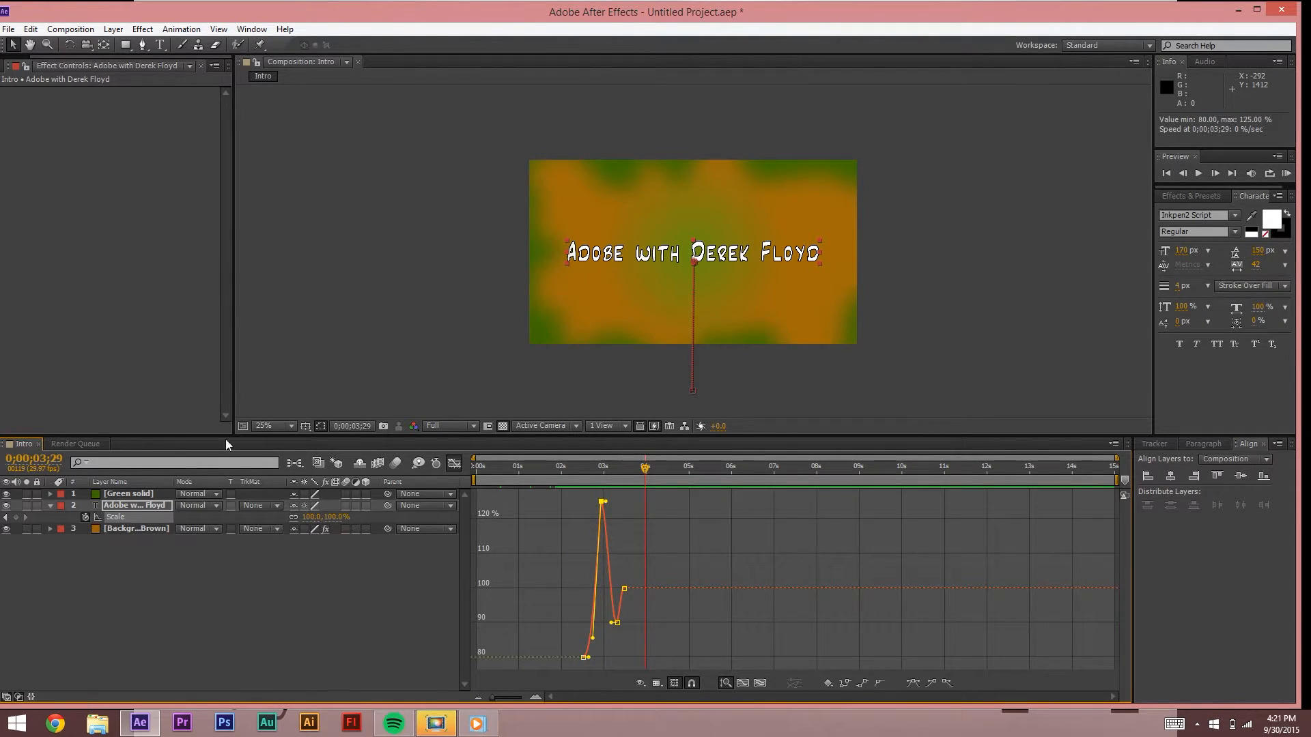
Step: Preview the Scale bounce from 2;09 in layer-bar view, ending with the Graph Editor off
{"action": "left_click", "coordinate": [452, 463]}
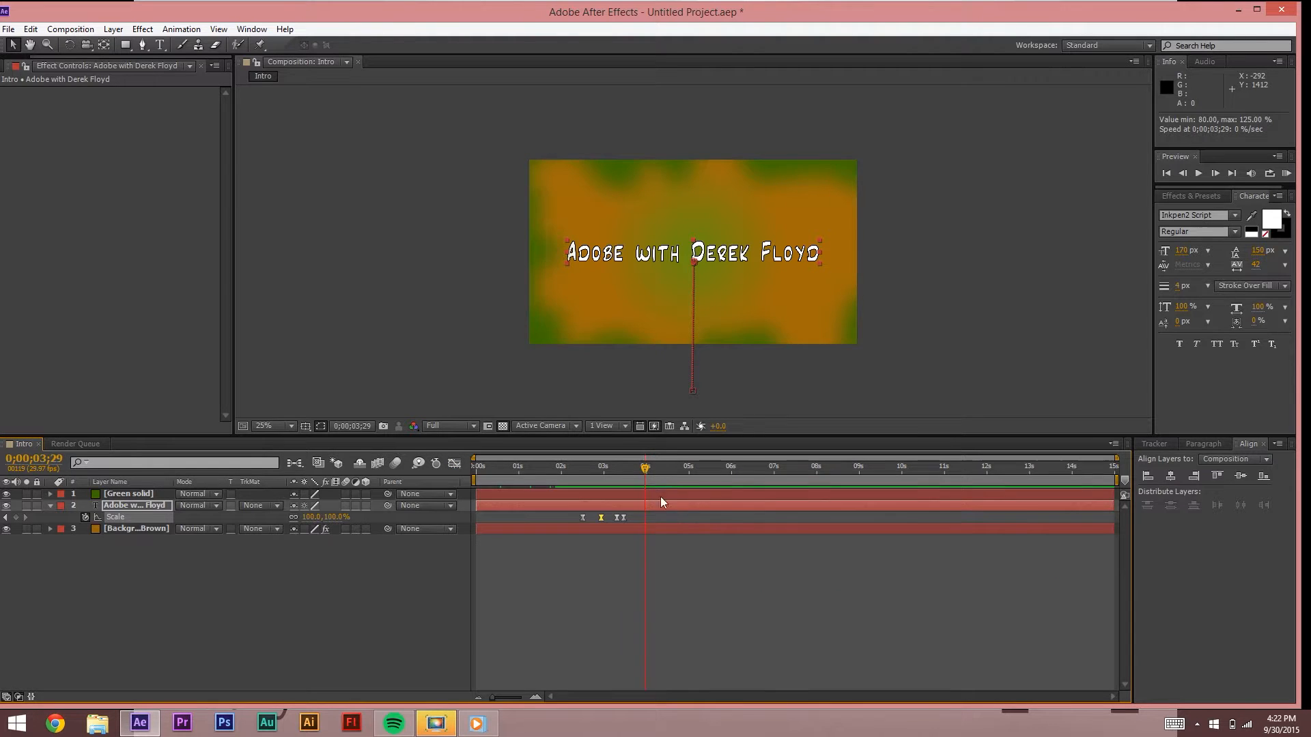
{"action": "left_click_drag", "start_coordinate": [645, 468], "coordinate": [573, 471]}
{"action": "key", "text": "space"}
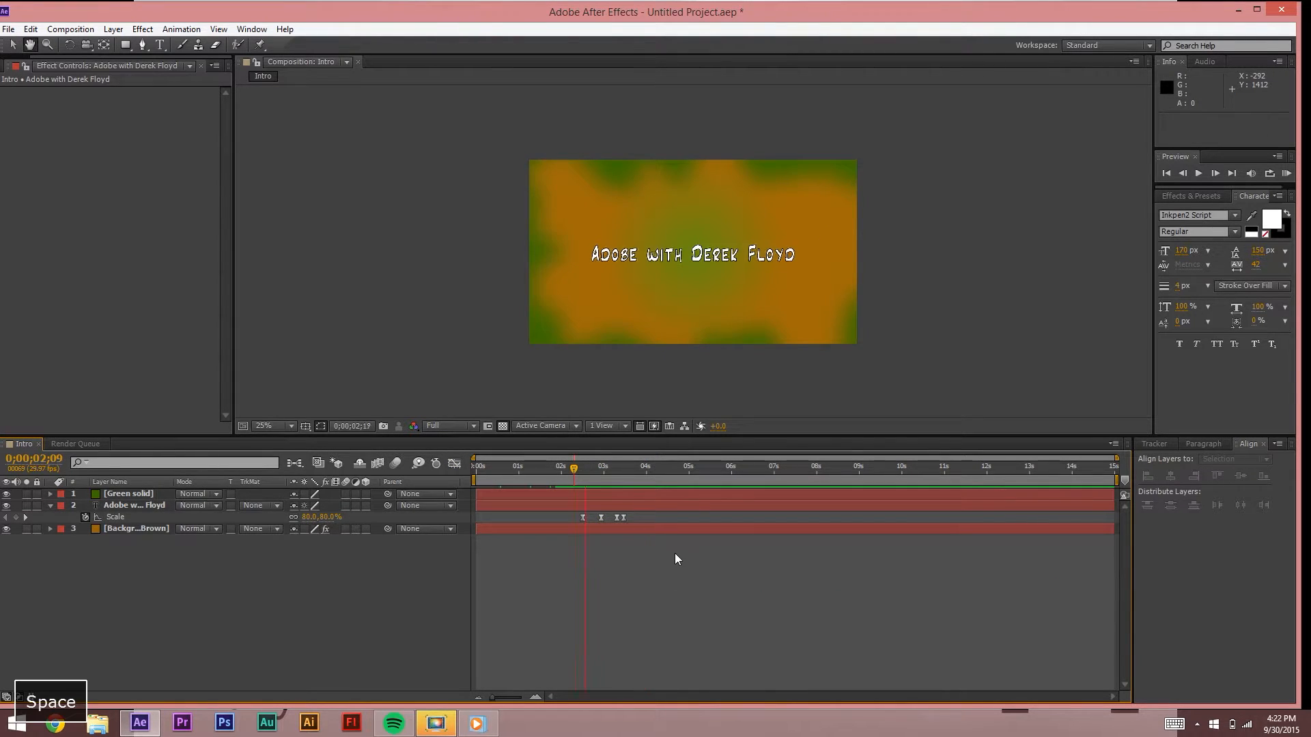
{"action": "key", "text": "space"}
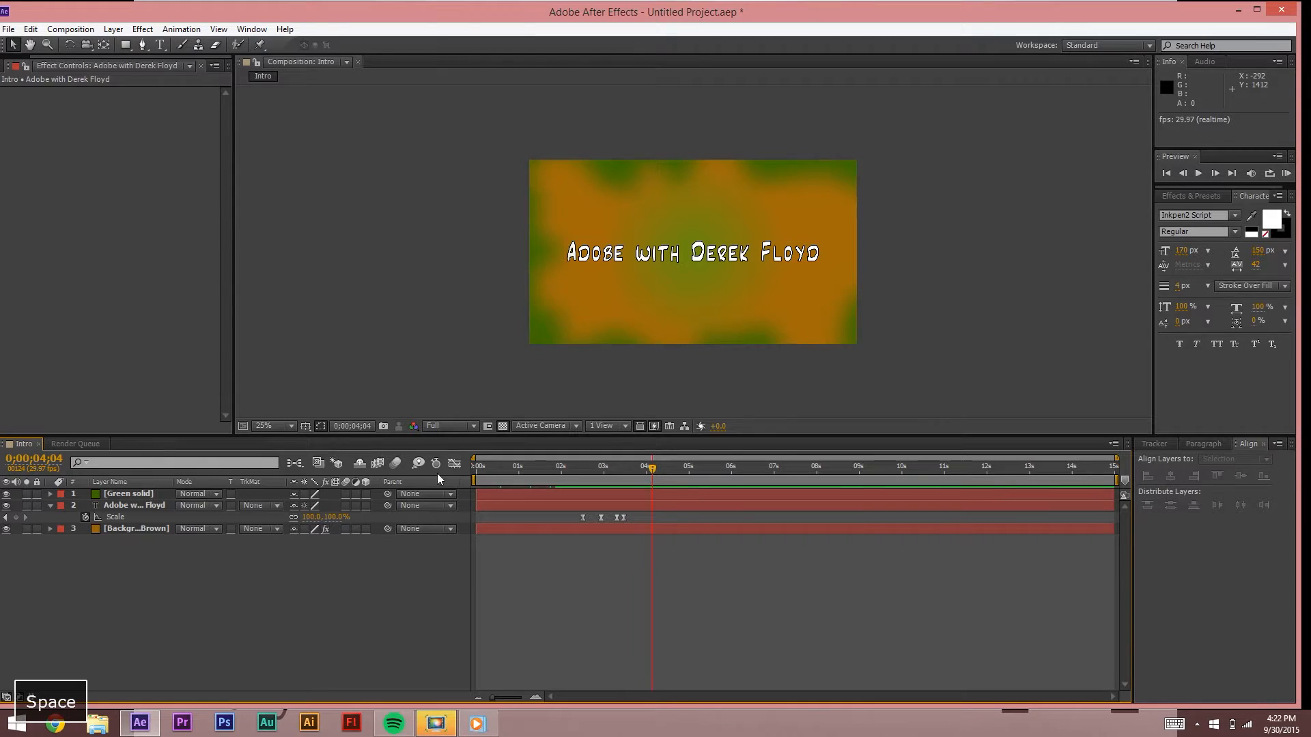
{"action": "left_click", "coordinate": [454, 463]}
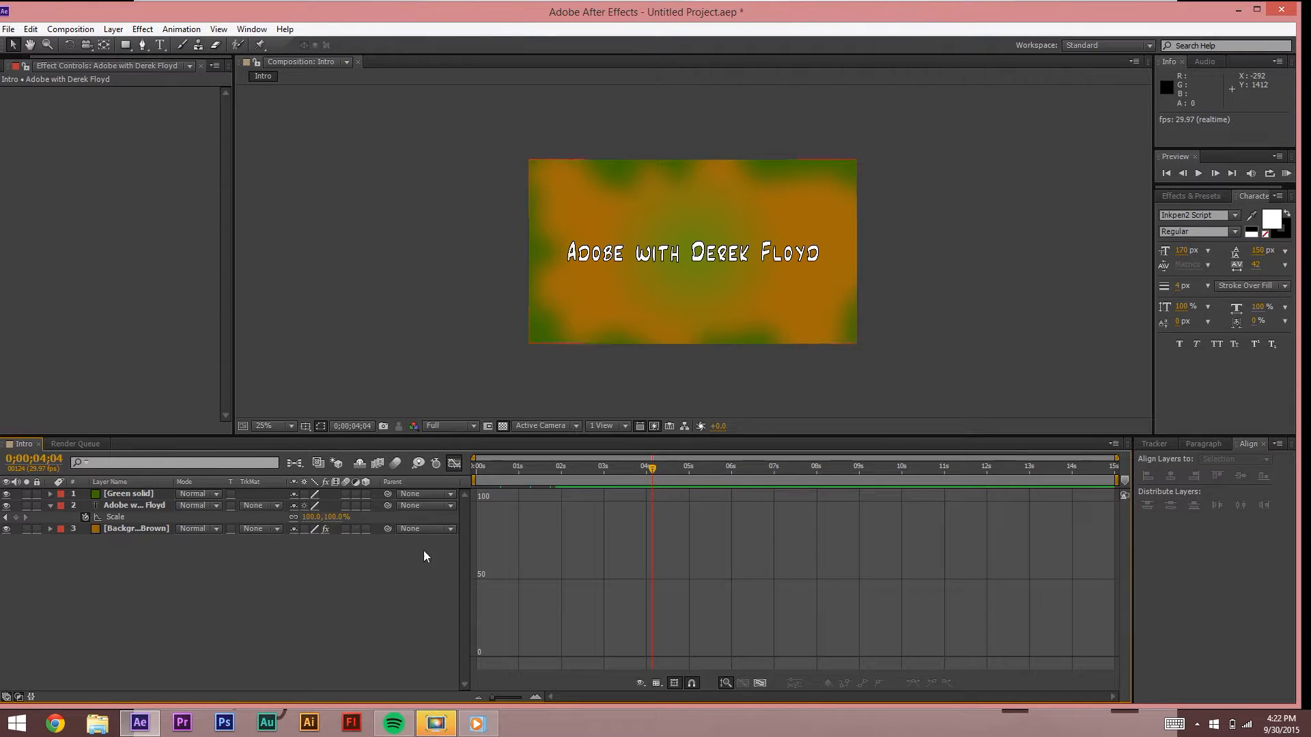
{"action": "left_click", "coordinate": [454, 463]}
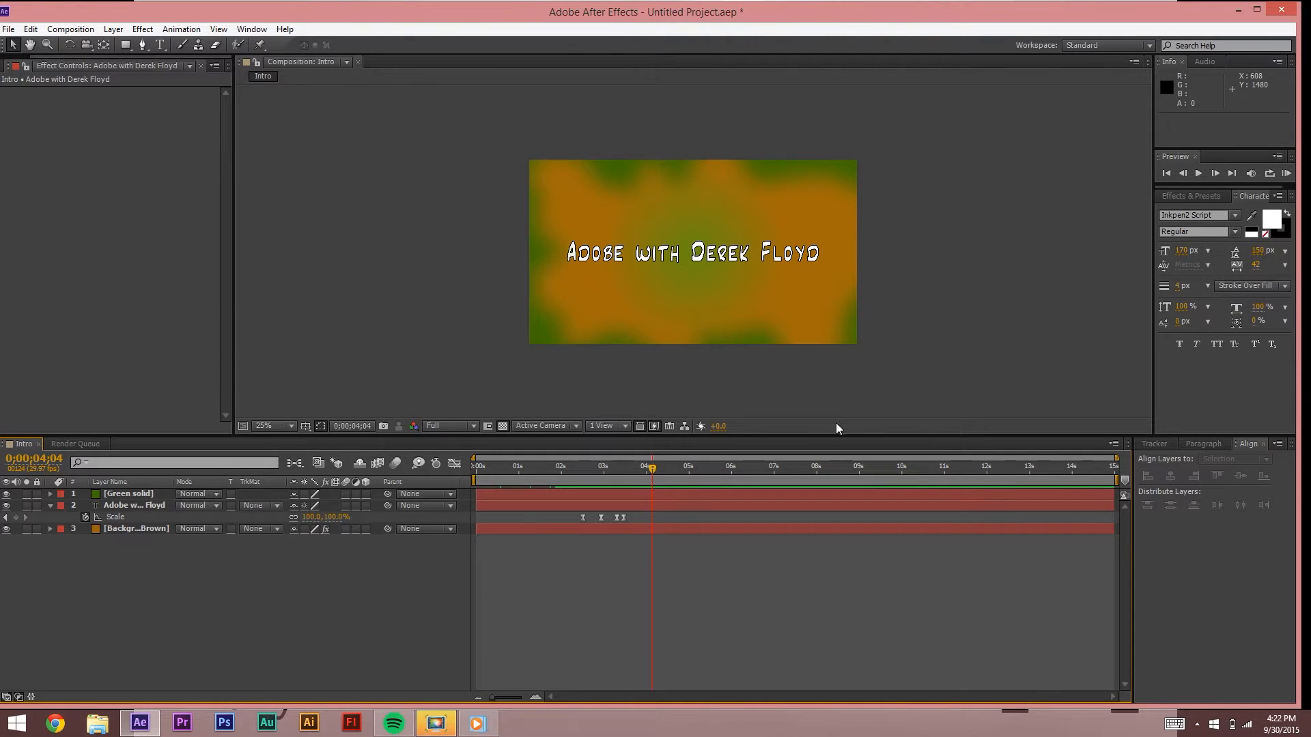
Step: Show only the title layer's Position keyframes with P
{"action": "left_click", "coordinate": [116, 517]}
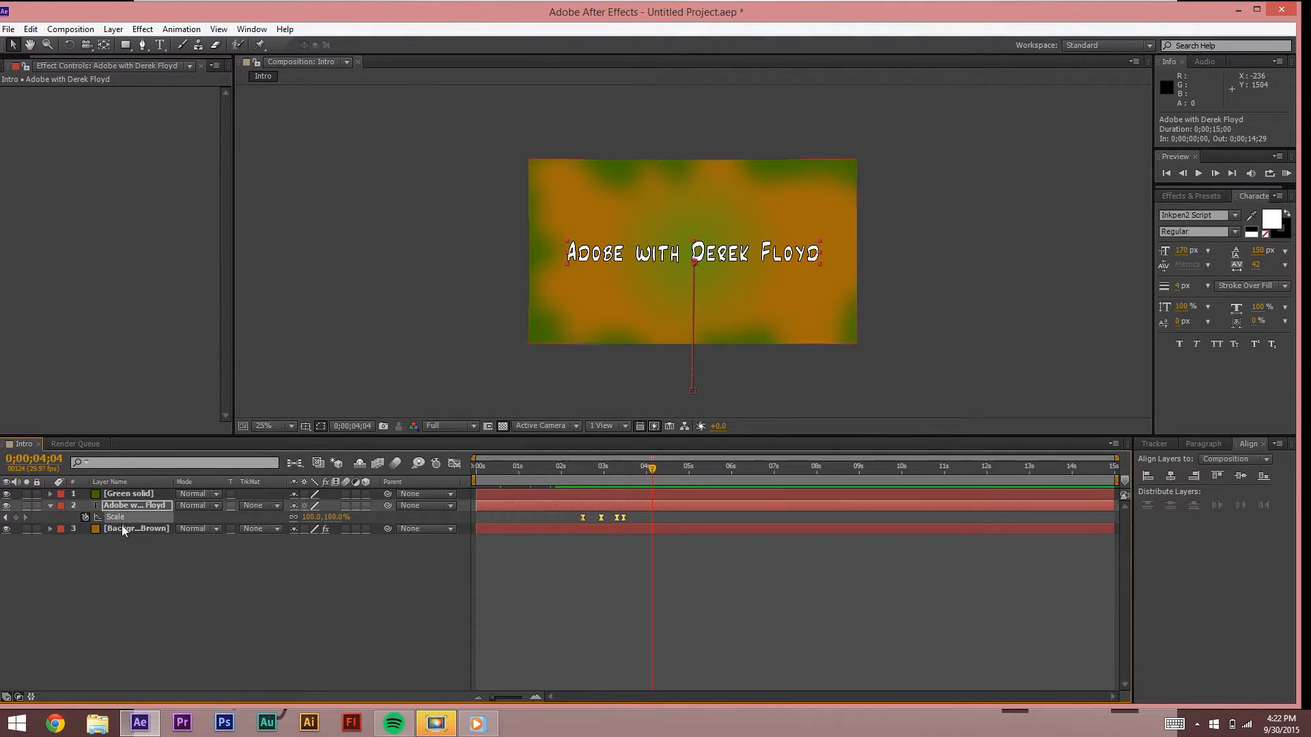
{"action": "key", "text": "p"}
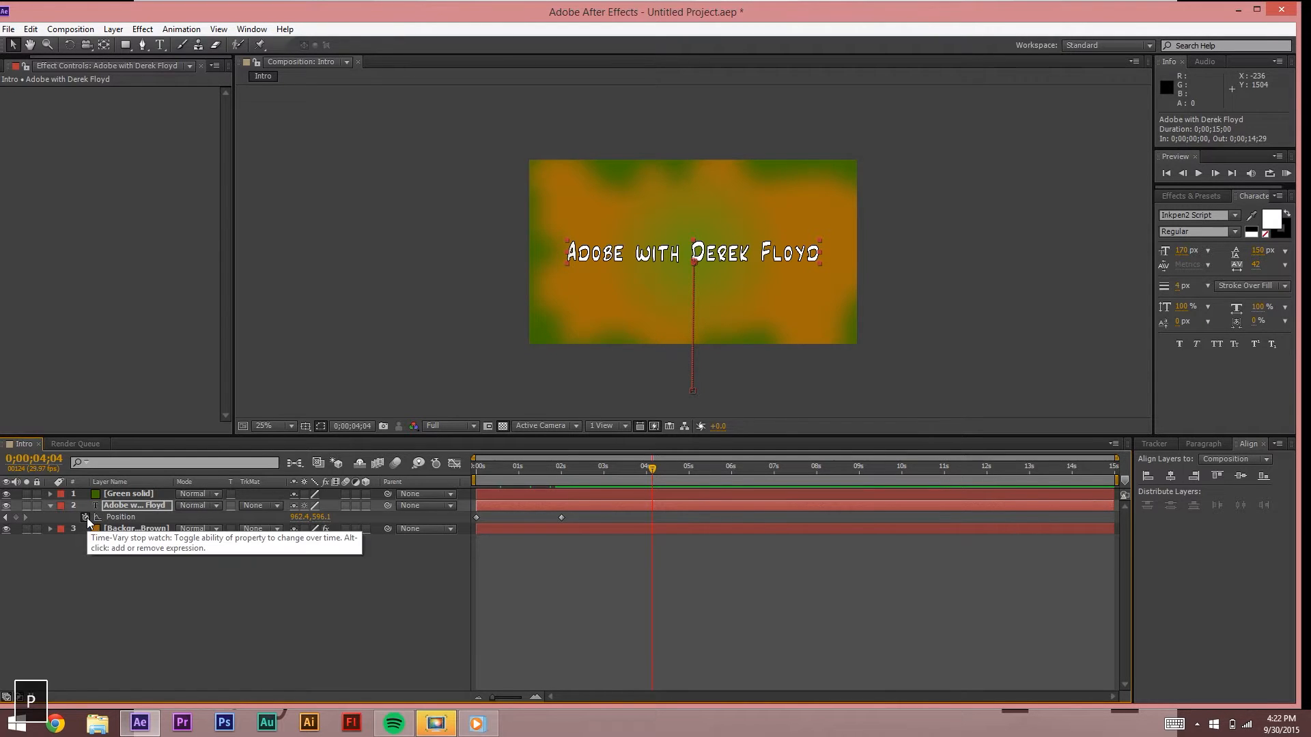
{"action": "left_click", "coordinate": [593, 604]}
Step: Apply Easy Ease to both Position keyframes at 0s and 2s, then preview the motion
{"action": "left_click_drag", "start_coordinate": [591, 524], "coordinate": [466, 513]}
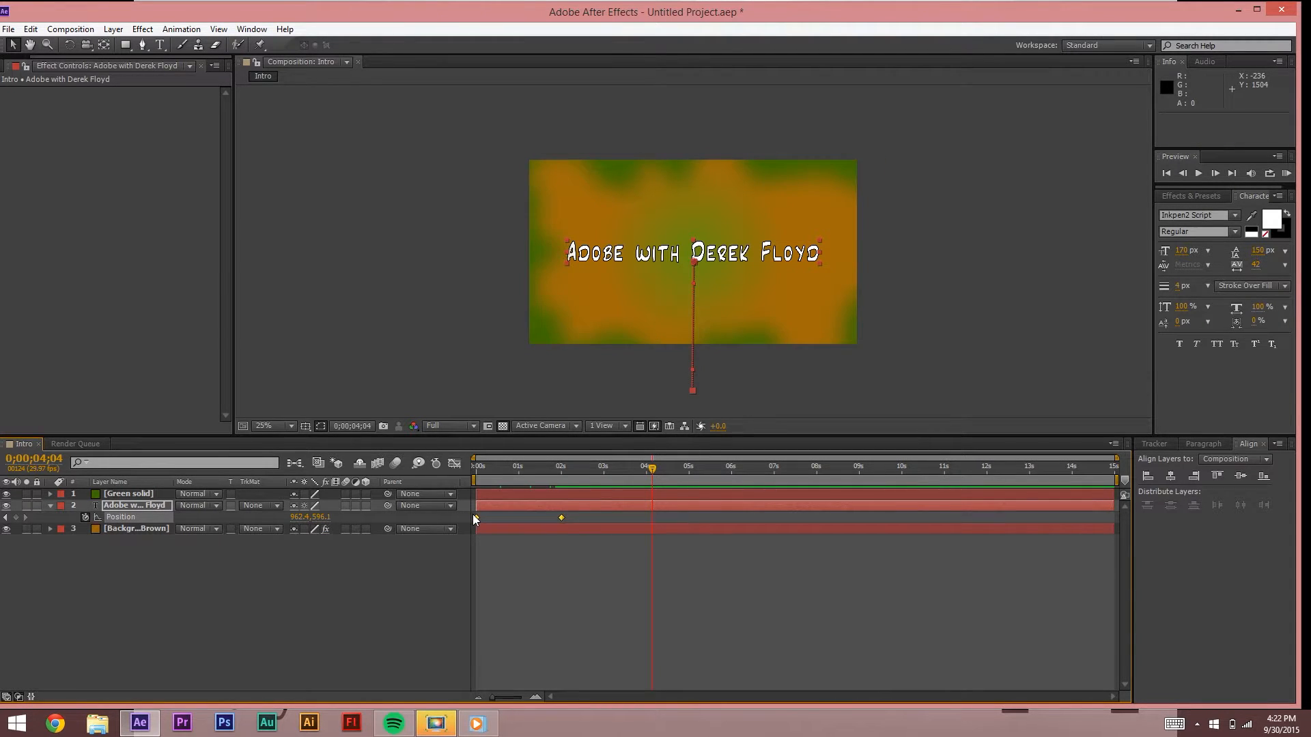
{"action": "right_click", "coordinate": [473, 514]}
{"action": "left_click", "coordinate": [486, 519]}
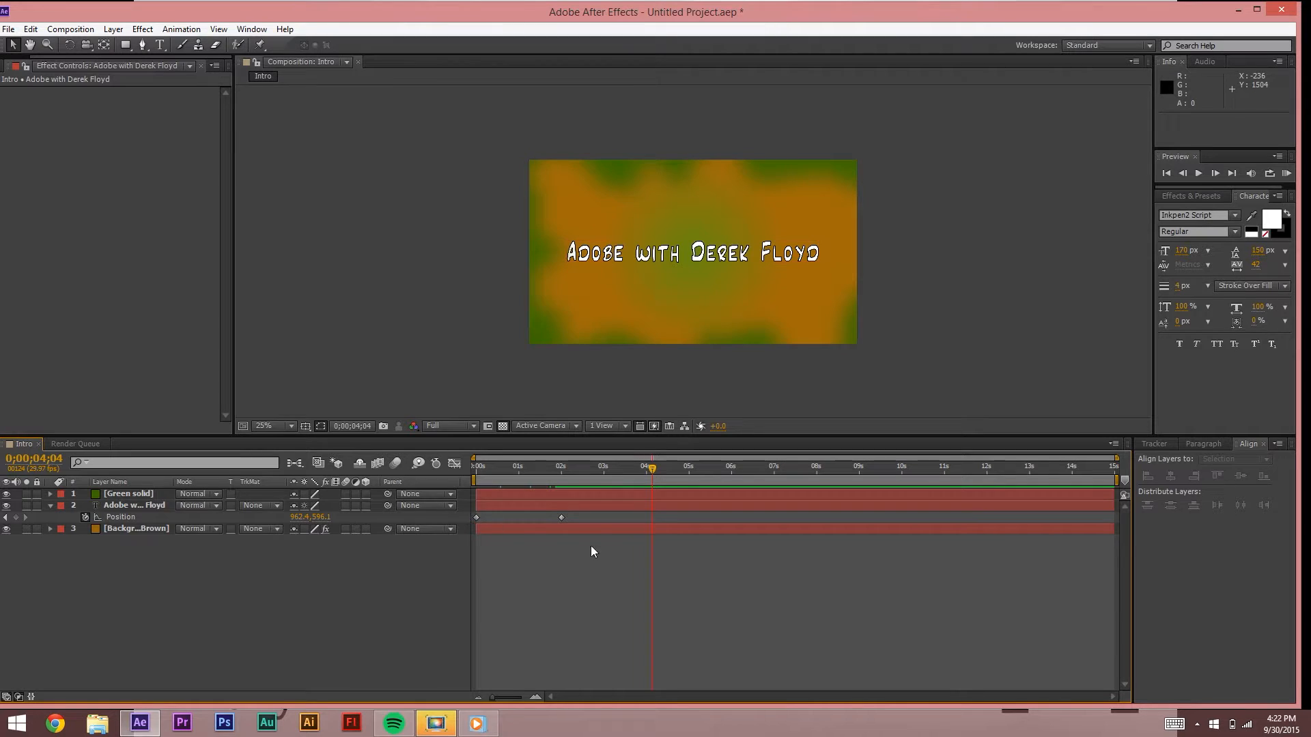
{"action": "left_click_drag", "start_coordinate": [576, 521], "coordinate": [473, 521]}
{"action": "right_click", "coordinate": [478, 519]}
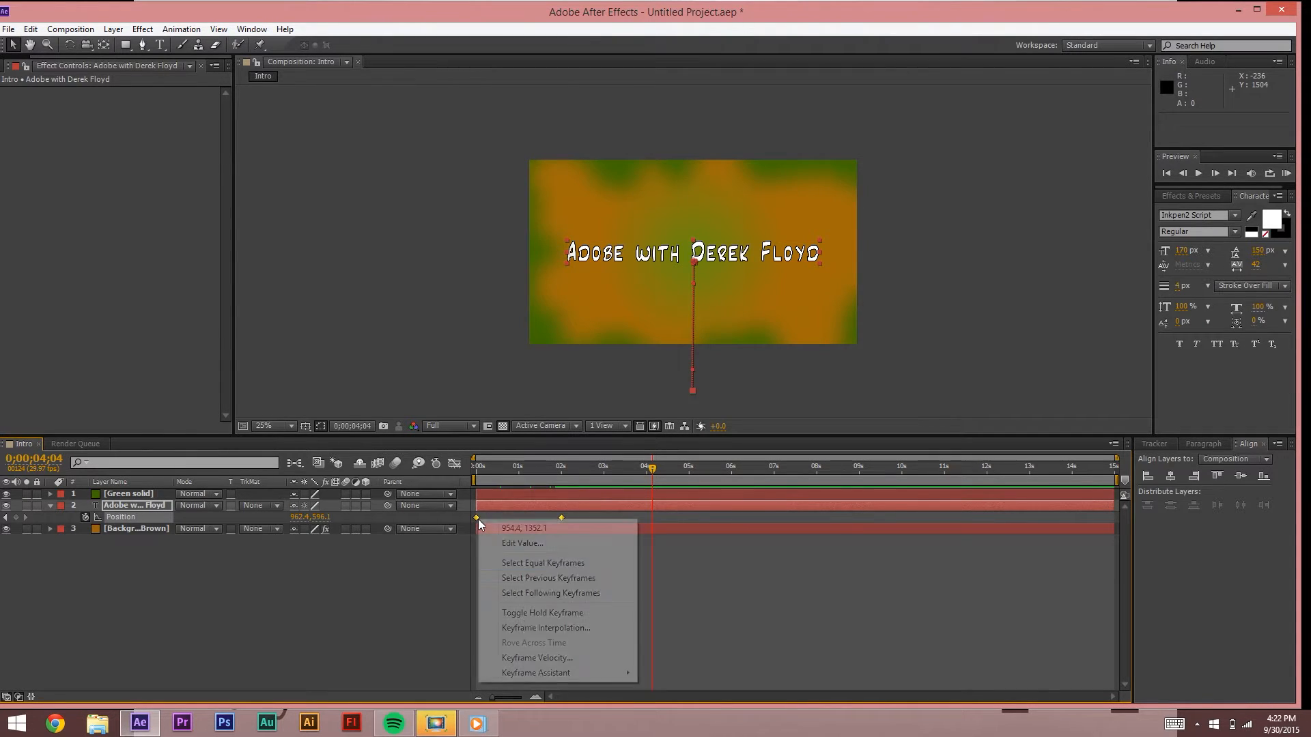
{"action": "mouse_move", "coordinate": [536, 673]}
{"action": "left_click", "coordinate": [328, 583]}
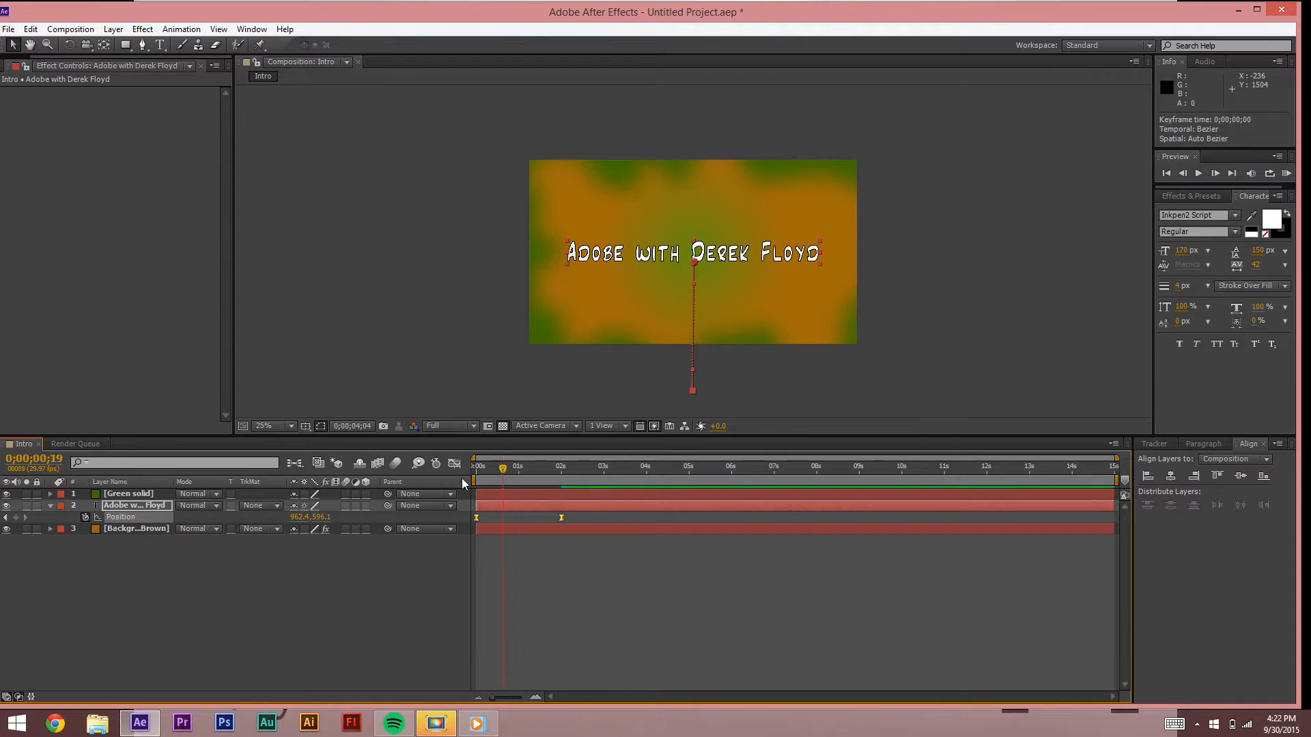
{"action": "left_click", "coordinate": [538, 617]}
{"action": "key", "text": "space"}
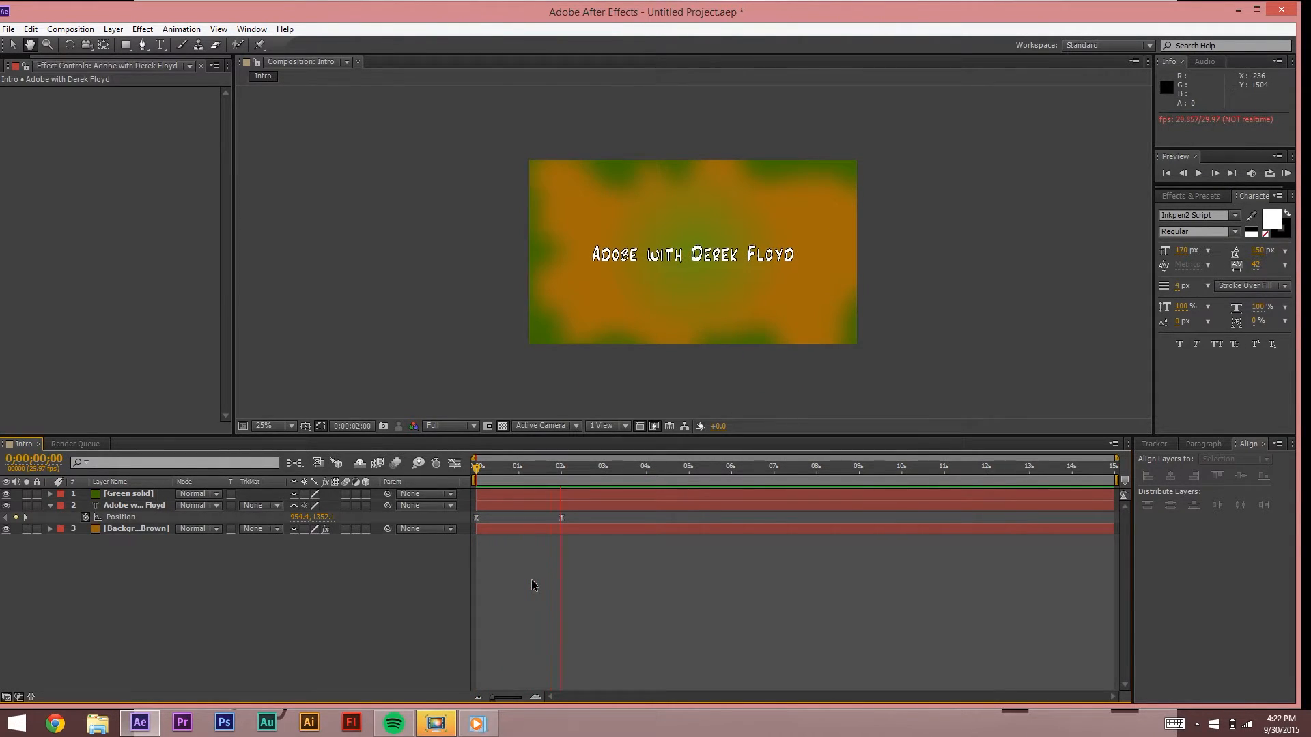
Step: Review the eased rise between 2;08 and 4;07, then reveal the title's Rotation (0x+0.0°)
{"action": "key", "text": "space"}
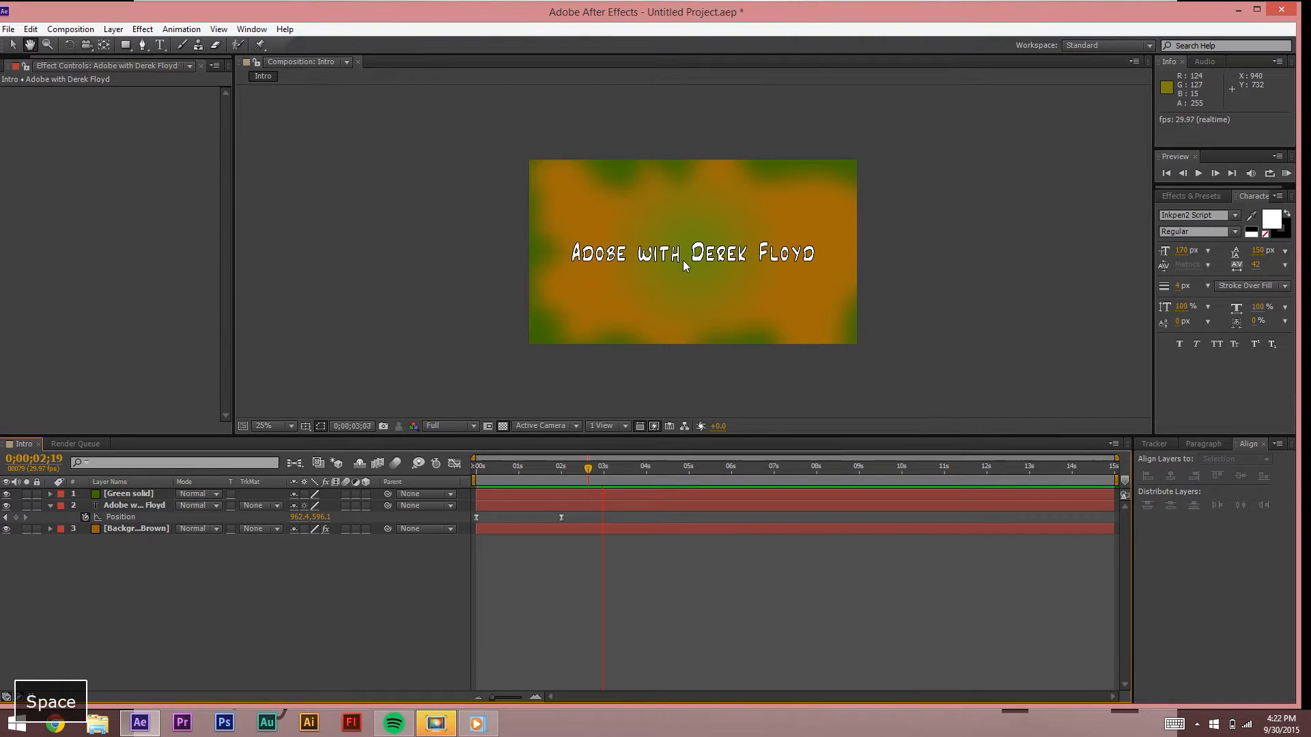
{"action": "key", "text": "space"}
{"action": "left_click", "coordinate": [657, 469]}
{"action": "left_click_drag", "start_coordinate": [656, 468], "coordinate": [607, 470]}
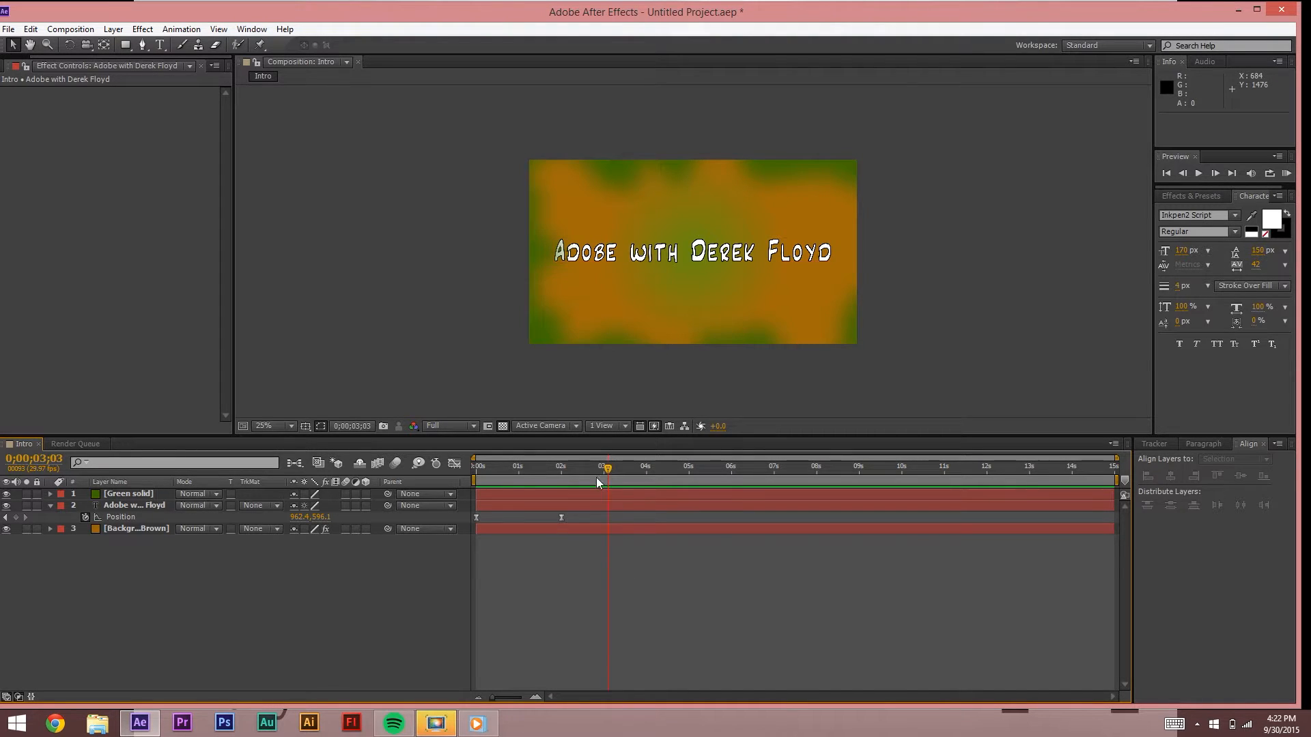
{"action": "left_click", "coordinate": [572, 470]}
{"action": "mouse_move", "coordinate": [603, 471]}
{"action": "left_mouse_down"}
{"action": "mouse_move", "coordinate": [617, 471]}
{"action": "mouse_move", "coordinate": [580, 468]}
{"action": "left_mouse_up"}
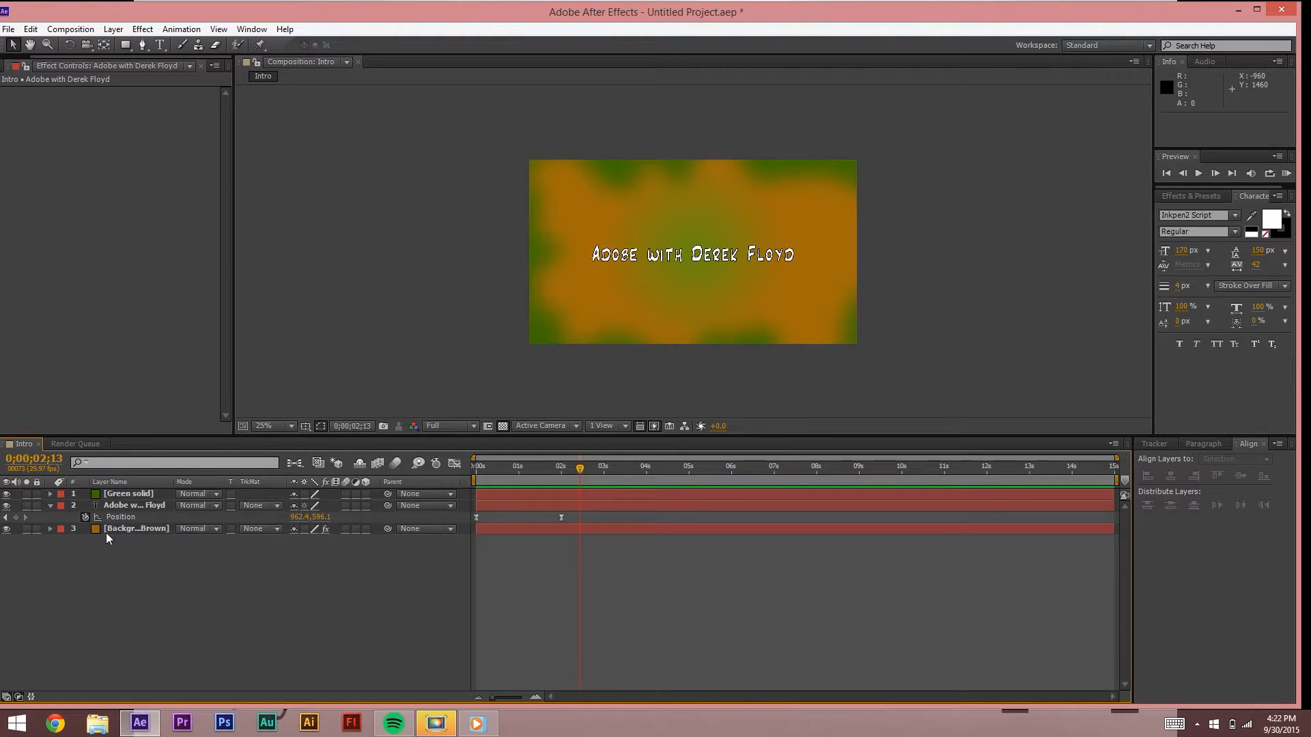
{"action": "left_click", "coordinate": [134, 505]}
{"action": "key", "text": "r"}
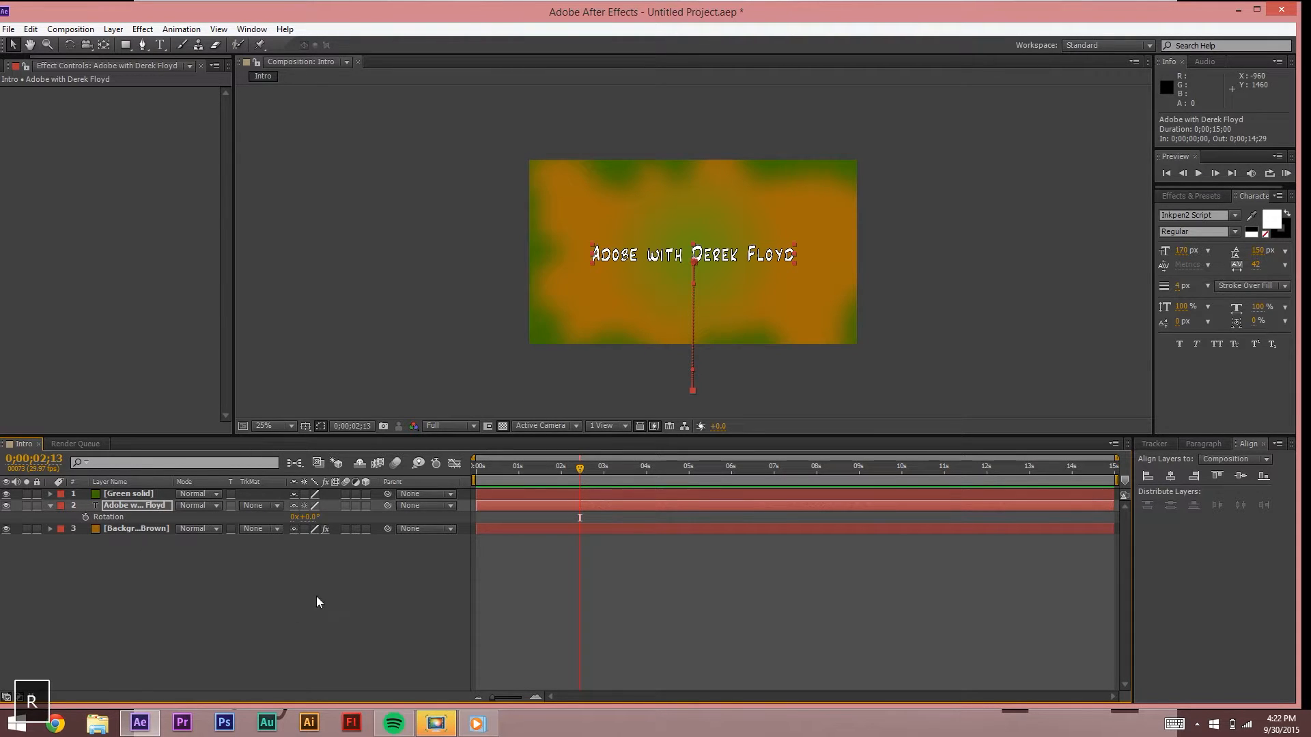
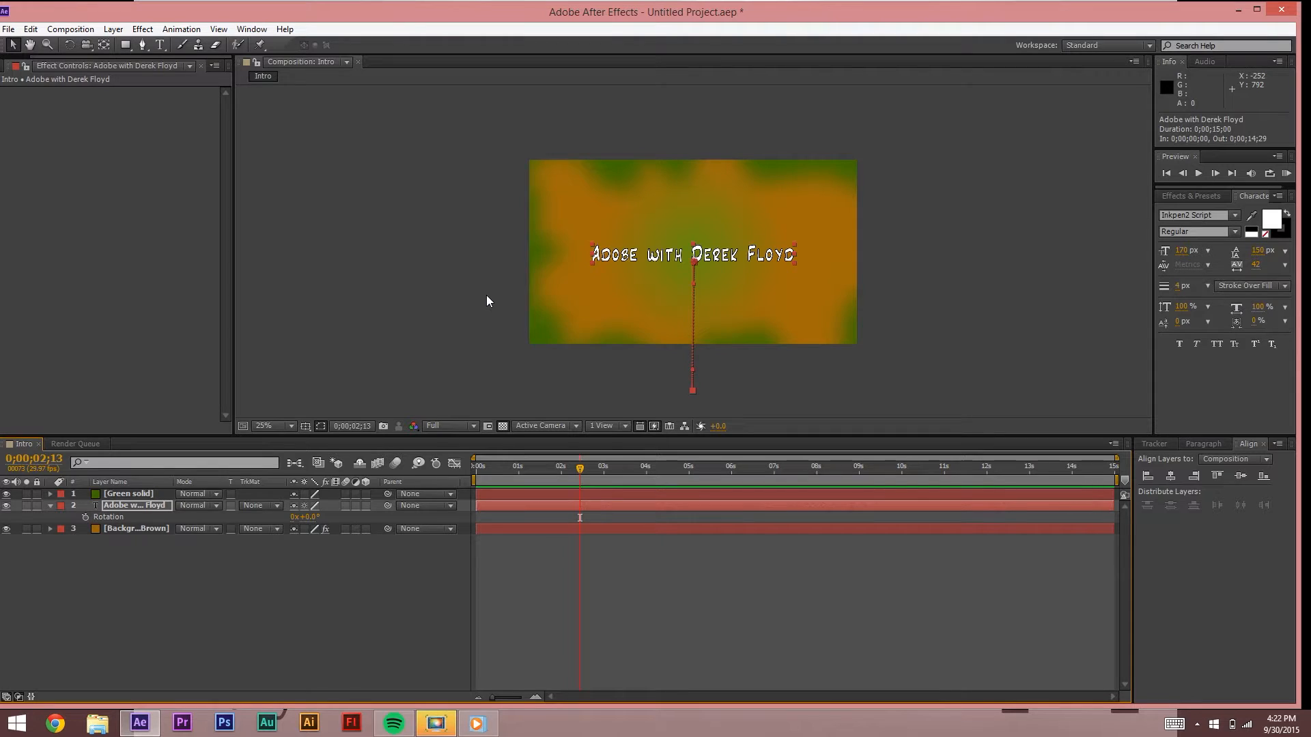
Step: Reveal the title's Opacity and test fades to 72% and 0%, reverting to 100% each time
{"action": "left_click", "coordinate": [407, 354]}
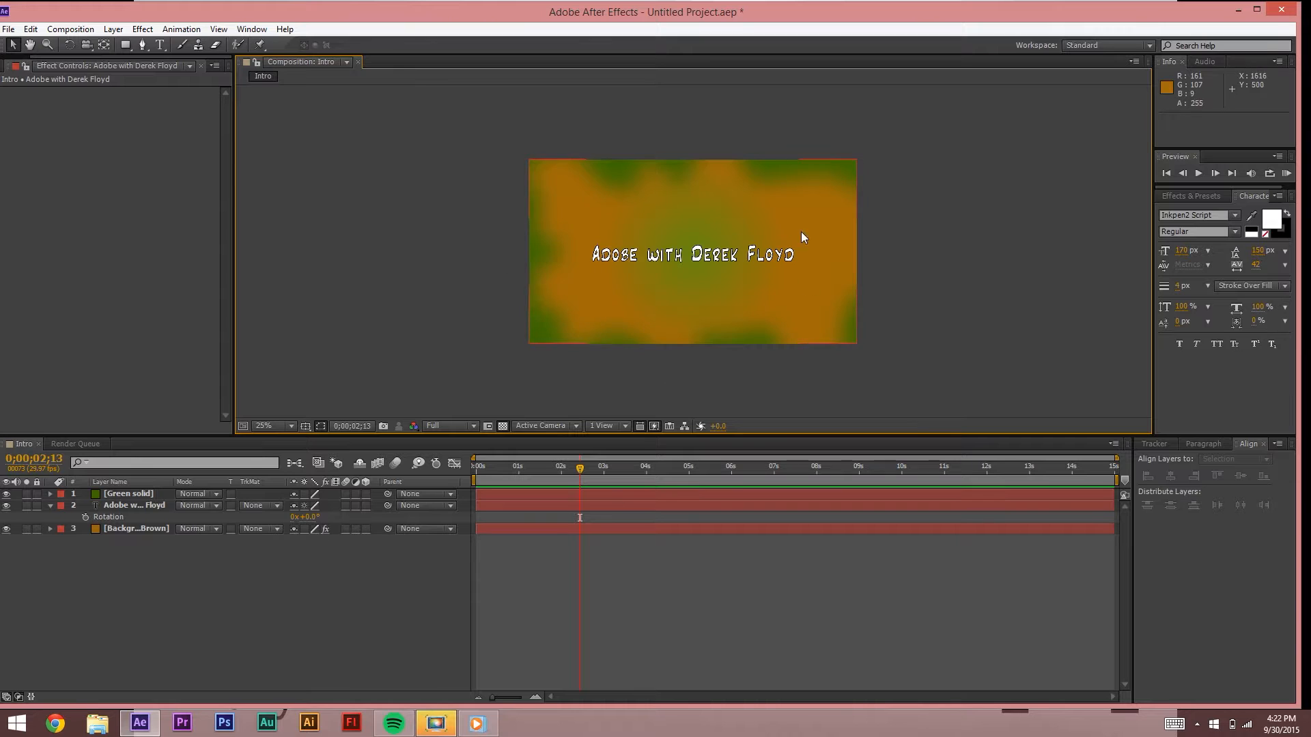
{"action": "left_click", "coordinate": [110, 524]}
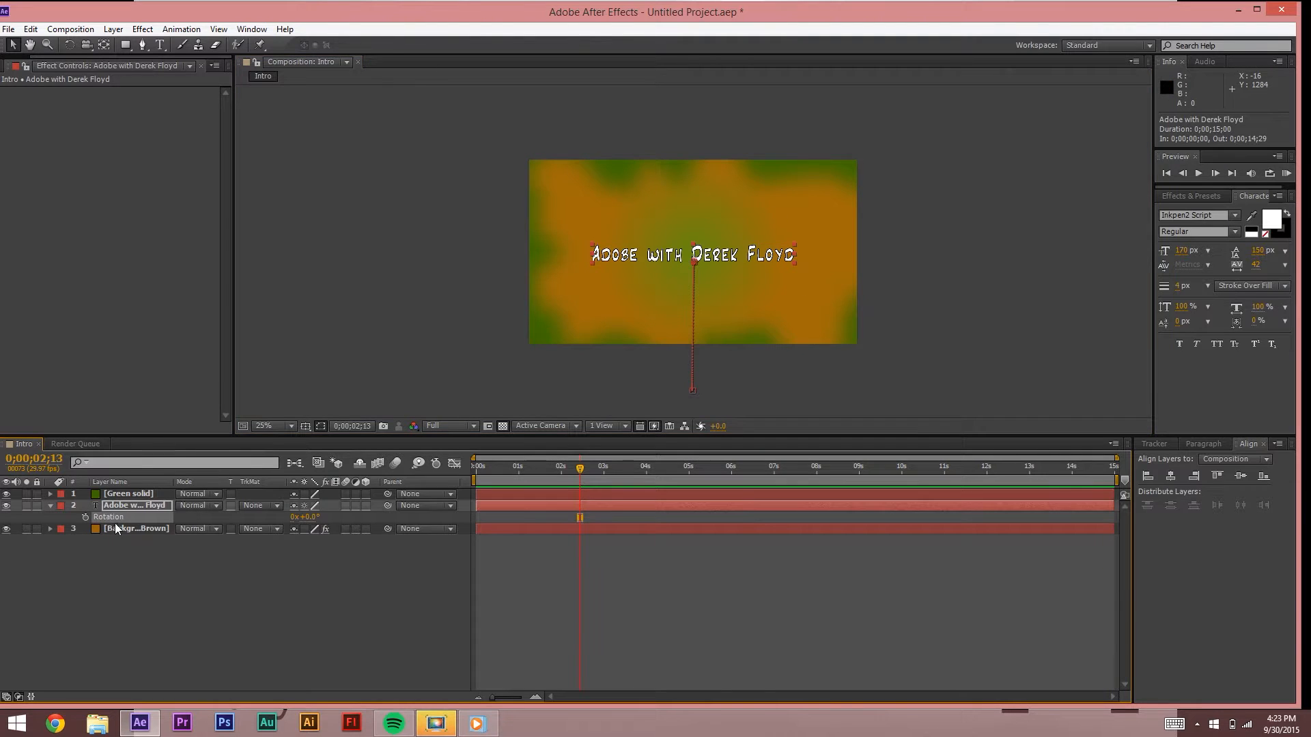
{"action": "key", "text": "t"}
{"action": "left_click", "coordinate": [226, 560]}
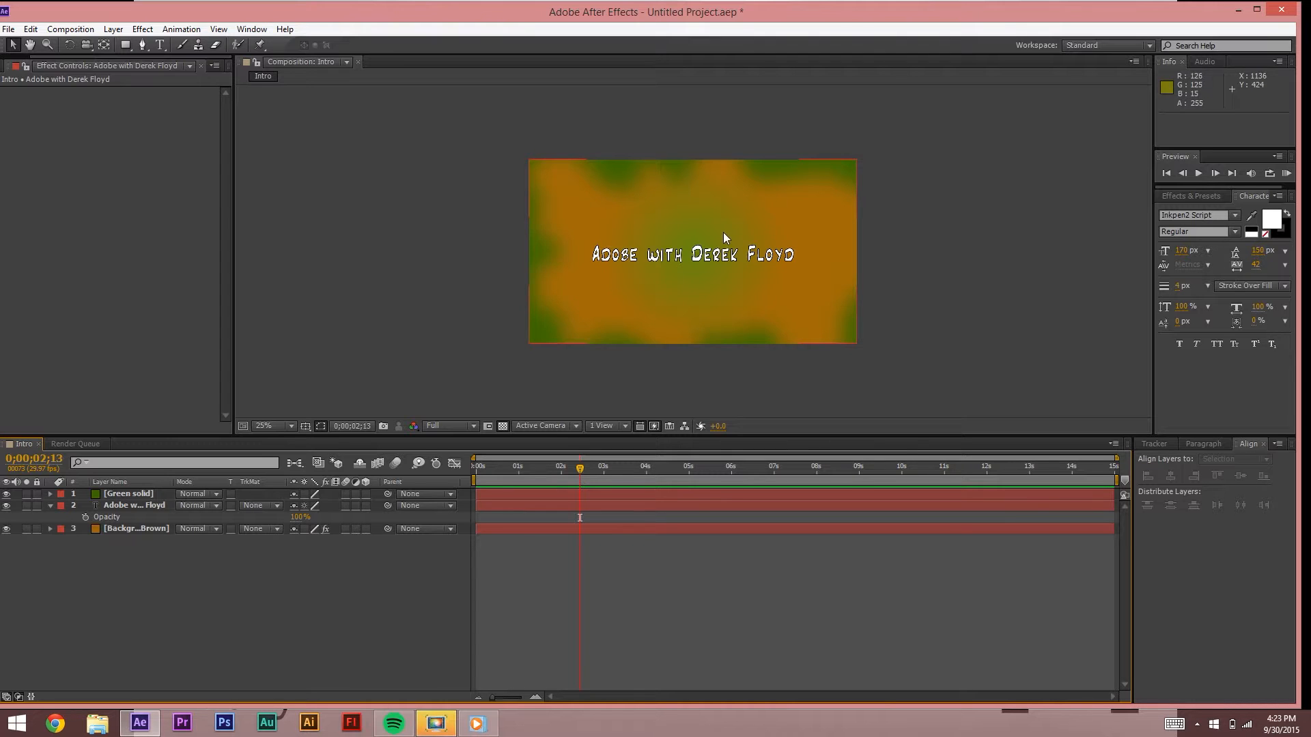
{"action": "left_click_drag", "start_coordinate": [298, 517], "coordinate": [273, 516]}
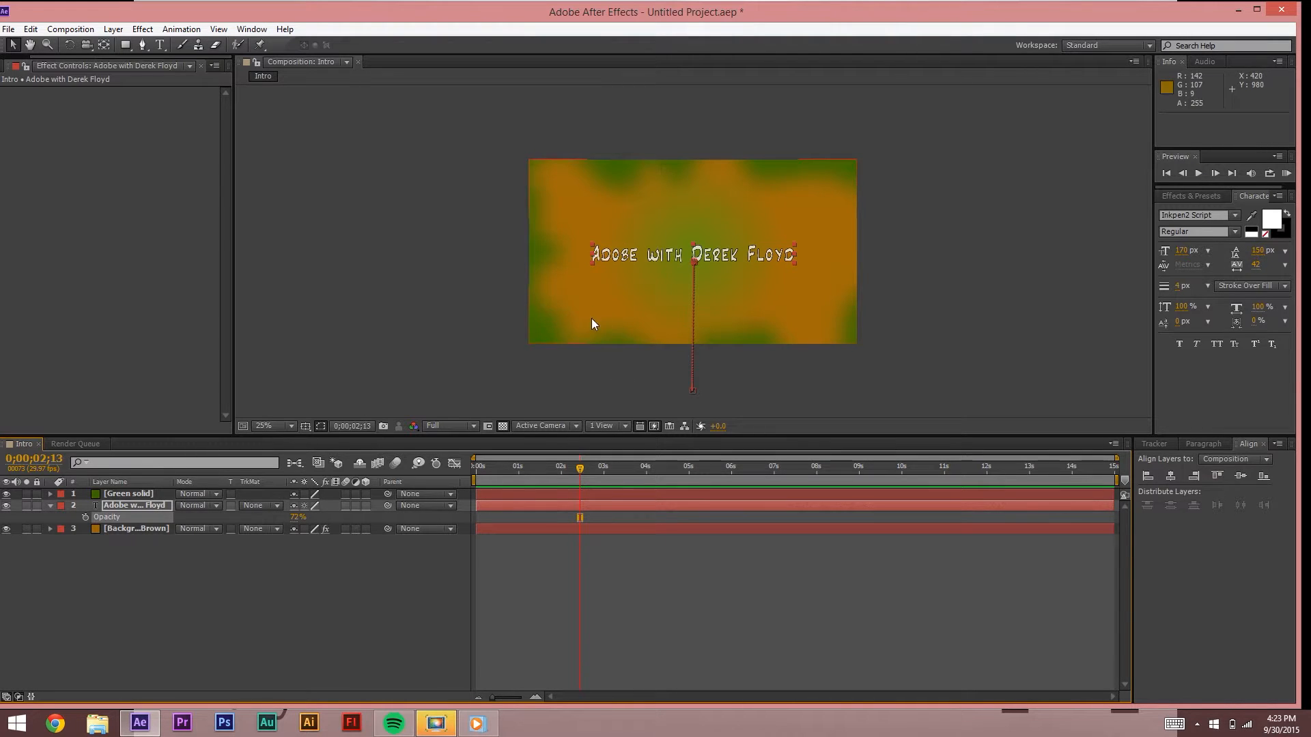
{"action": "key", "text": "ctrl+z"}
{"action": "left_click_drag", "start_coordinate": [298, 517], "coordinate": [197, 511]}
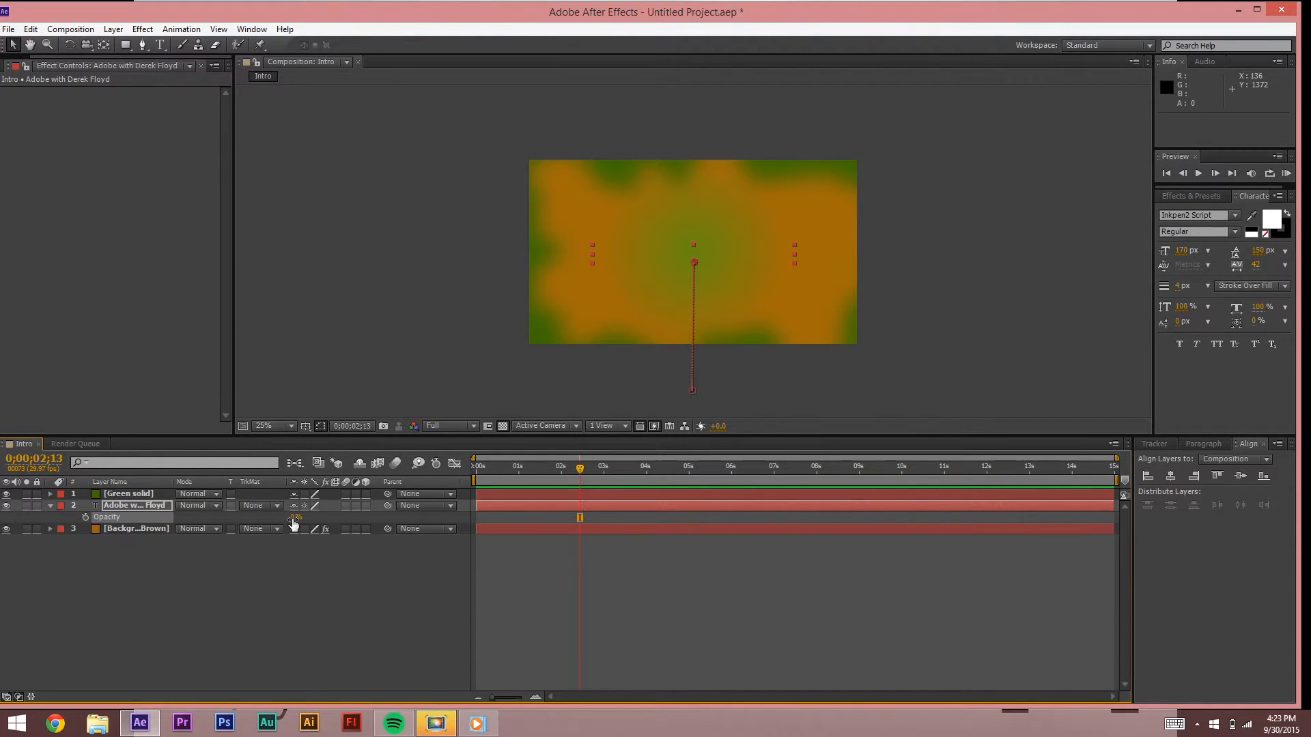
{"action": "key", "text": "ctrl+z"}
Step: Move the current time back to 0;00;02;05 and reselect the title layer
{"action": "left_click", "coordinate": [620, 615]}
{"action": "left_click_drag", "start_coordinate": [574, 468], "coordinate": [565, 485]}
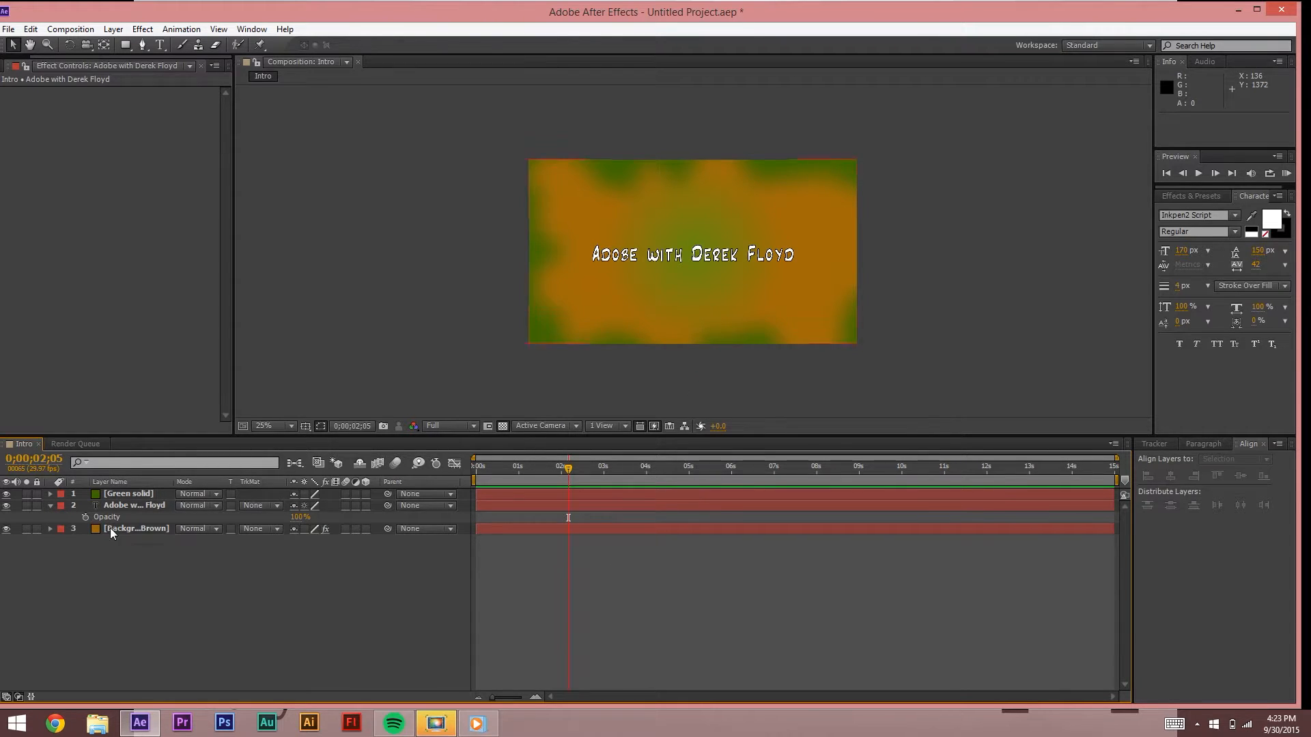
{"action": "left_click", "coordinate": [109, 508]}
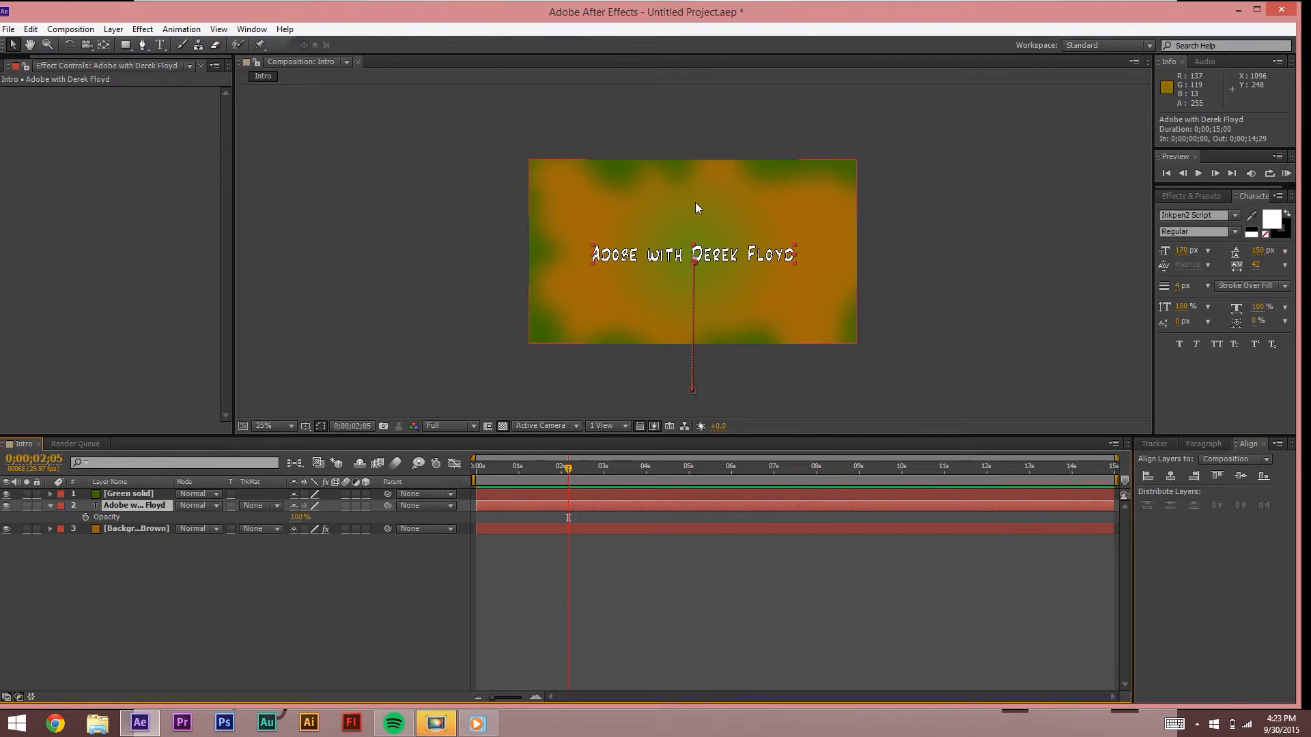
Step: Rewind the Intro to Show reference video, play it to the Ae logo at 00:05, then close Media Player
{"action": "left_click", "coordinate": [477, 722]}
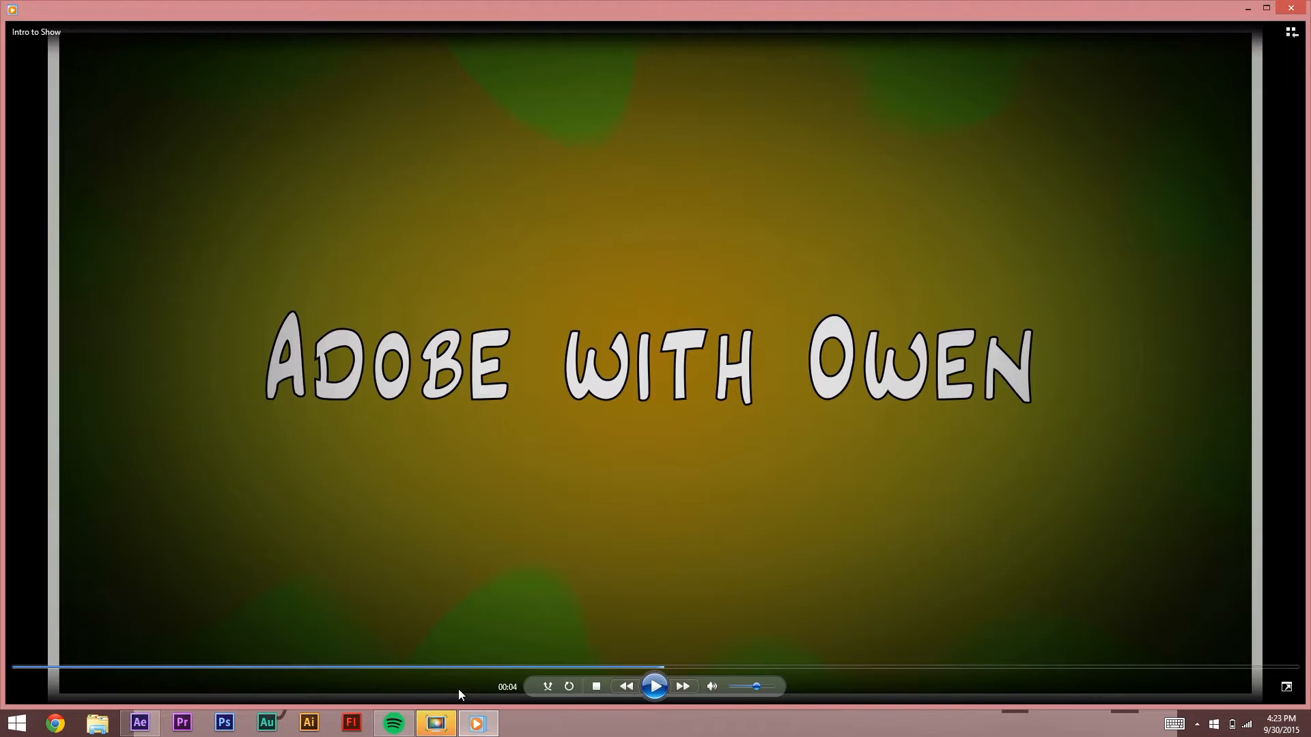
{"action": "left_click_drag", "start_coordinate": [624, 673], "coordinate": [109, 667]}
{"action": "left_click", "coordinate": [662, 690]}
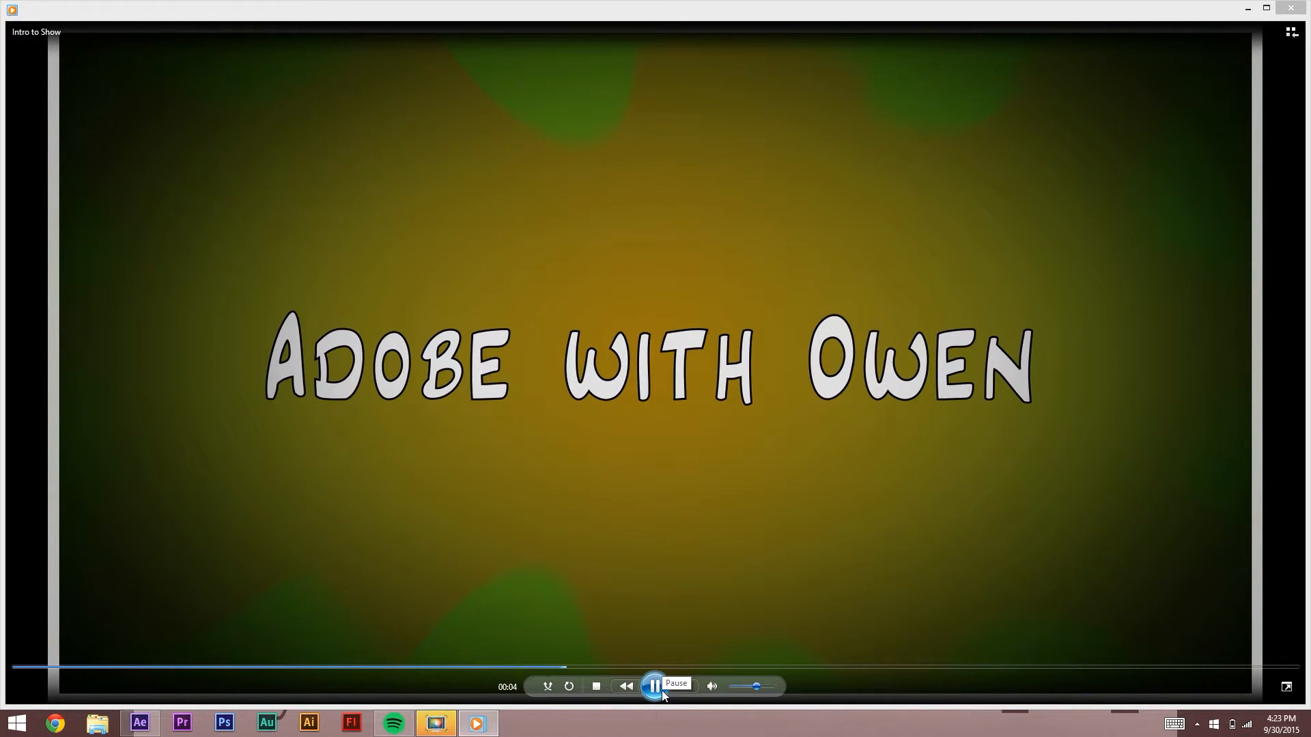
{"action": "left_click", "coordinate": [662, 691]}
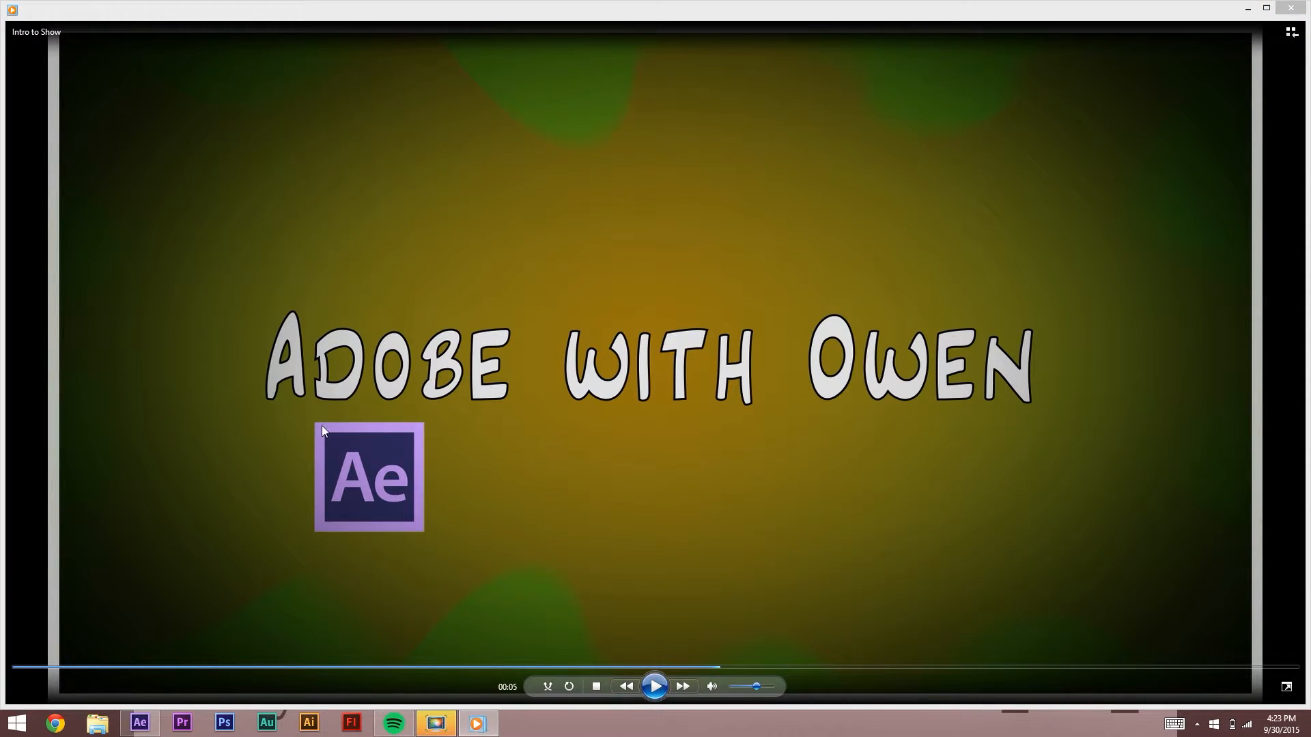
{"action": "left_click", "coordinate": [1290, 7]}
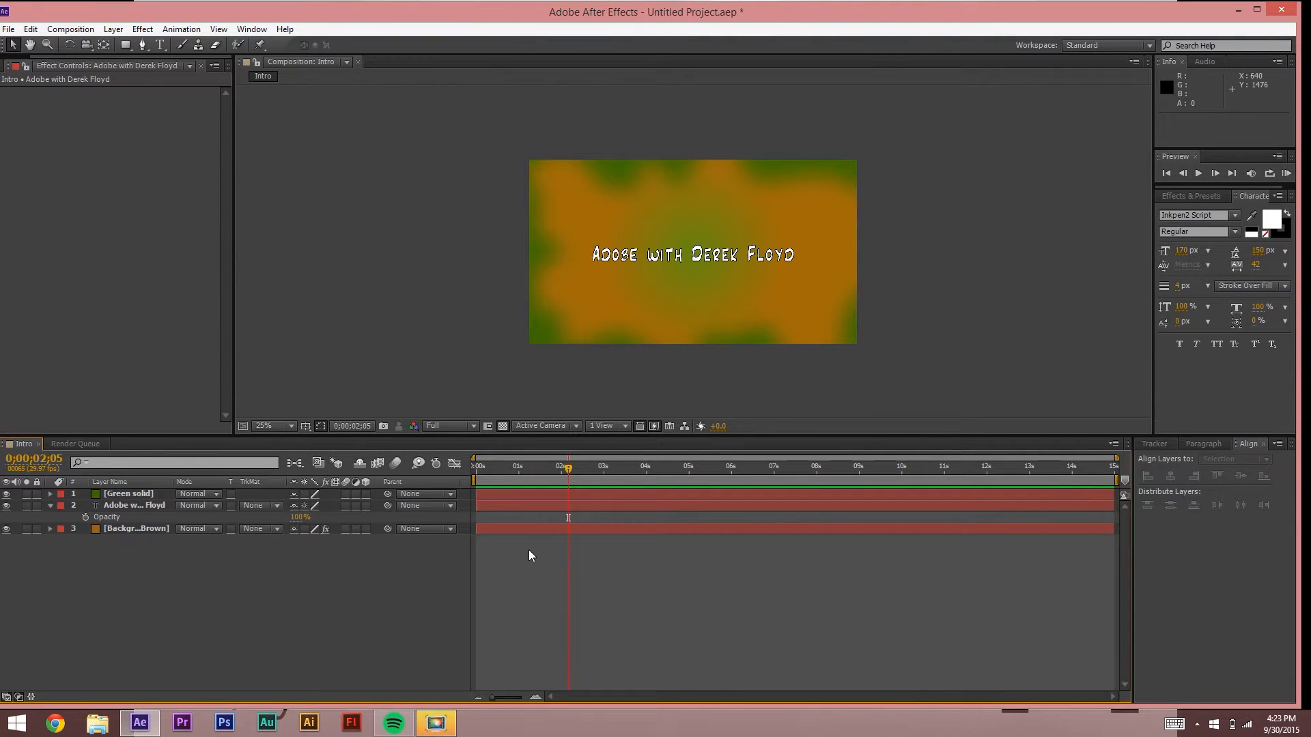
Step: Preview the comp from about two seconds, then move the time past four seconds
{"action": "left_click_drag", "start_coordinate": [564, 476], "coordinate": [571, 477]}
{"action": "key", "text": "space"}
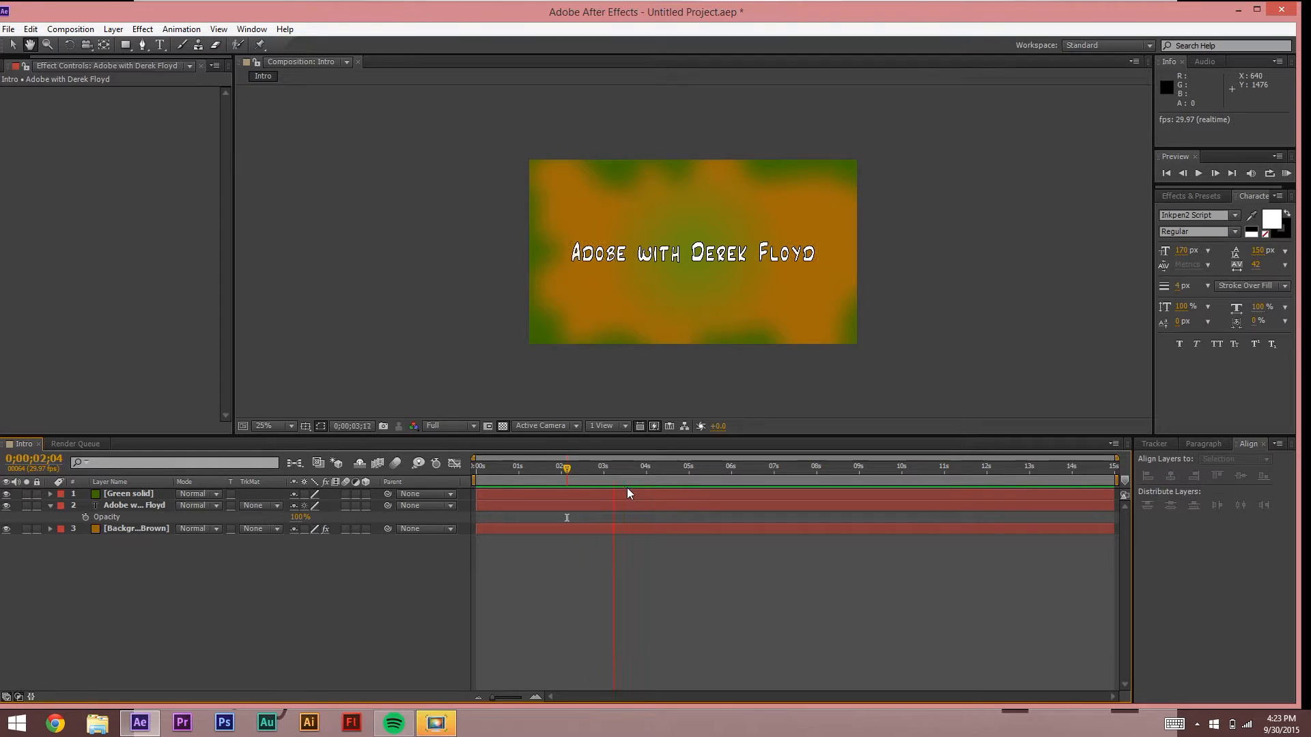
{"action": "key", "text": "space"}
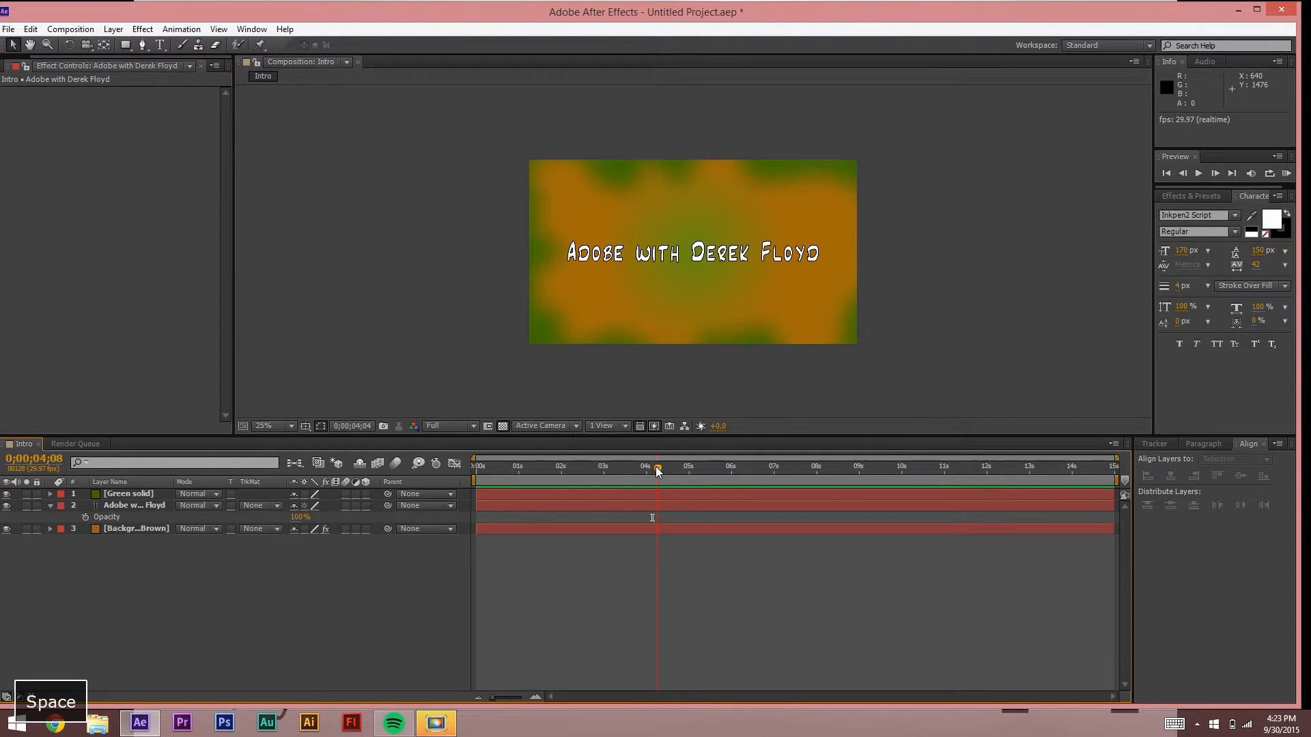
{"action": "left_click_drag", "start_coordinate": [658, 471], "coordinate": [673, 474]}
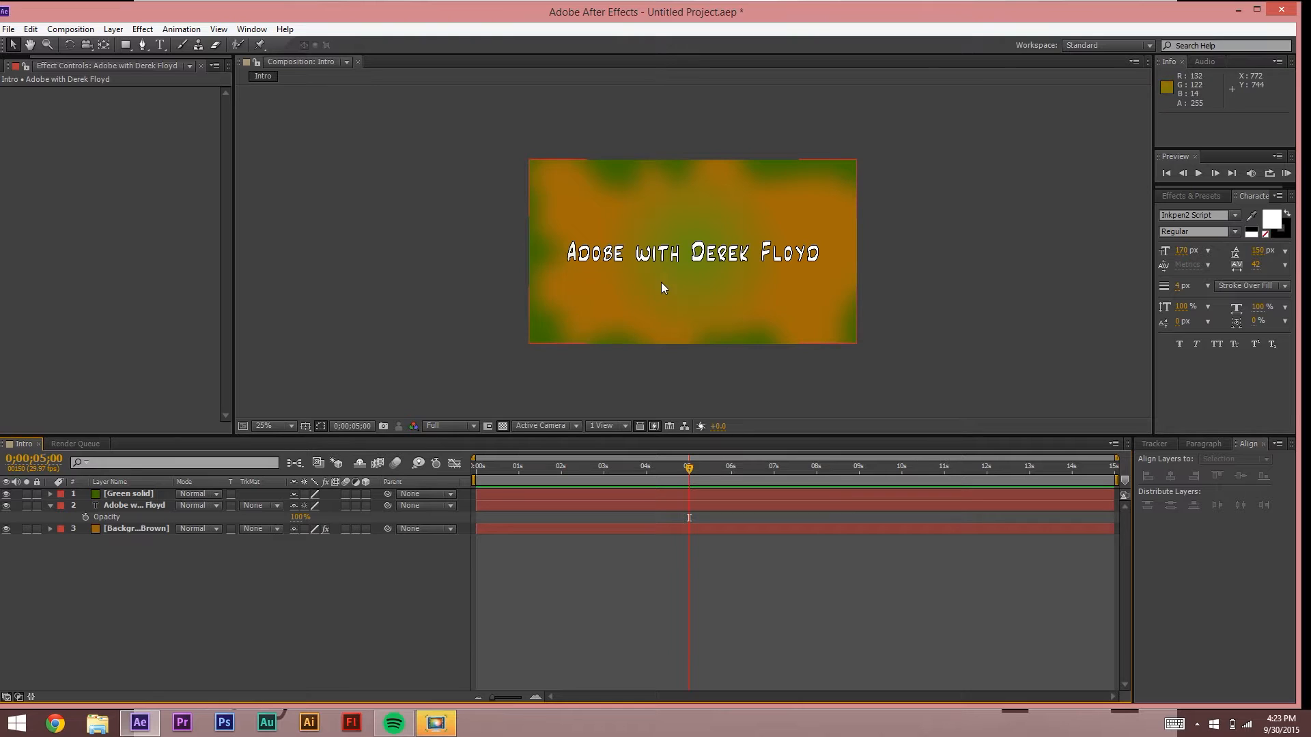
Step: Dismiss the Project context menu and widen the left panel
{"action": "right_click", "coordinate": [97, 202]}
{"action": "left_click", "coordinate": [59, 151]}
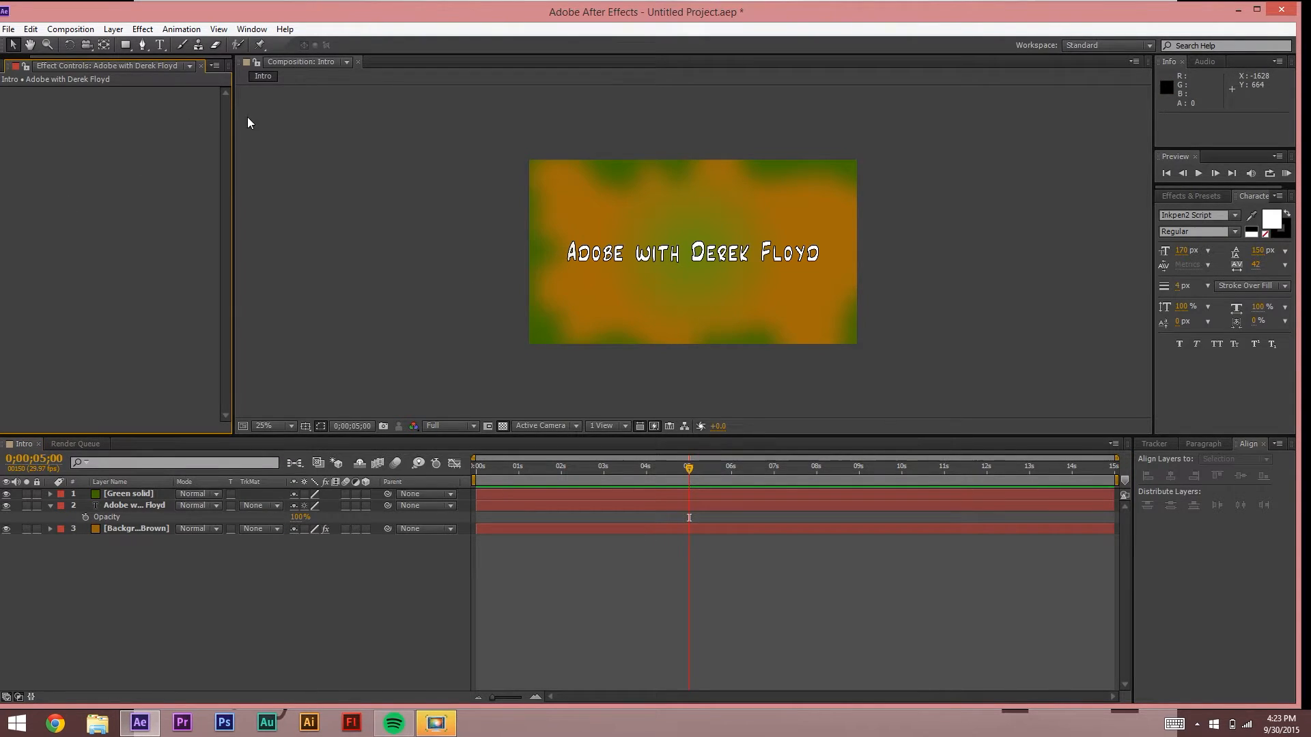
{"action": "left_click_drag", "start_coordinate": [233, 82], "coordinate": [331, 86]}
Step: Import FL Logo.jpg and AU Logo.png into the project via Import > File
{"action": "left_click", "coordinate": [19, 61]}
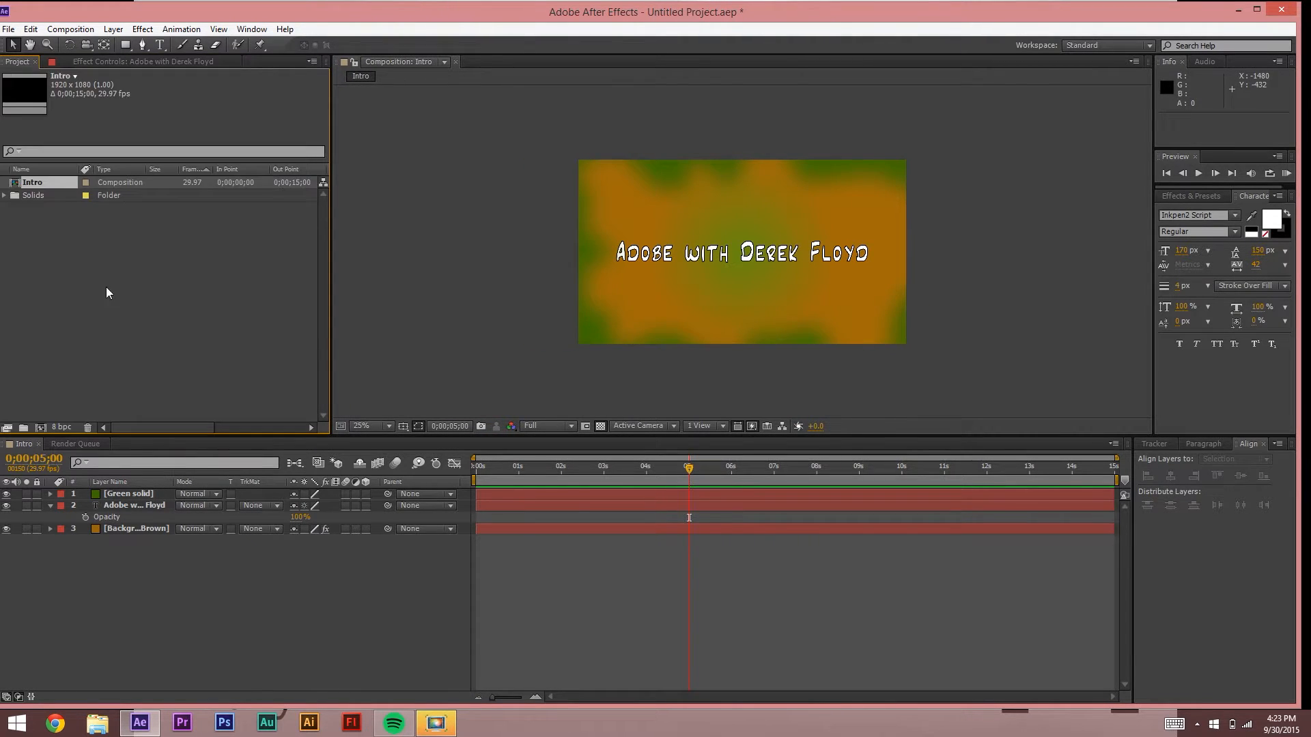
{"action": "double_click", "coordinate": [97, 260]}
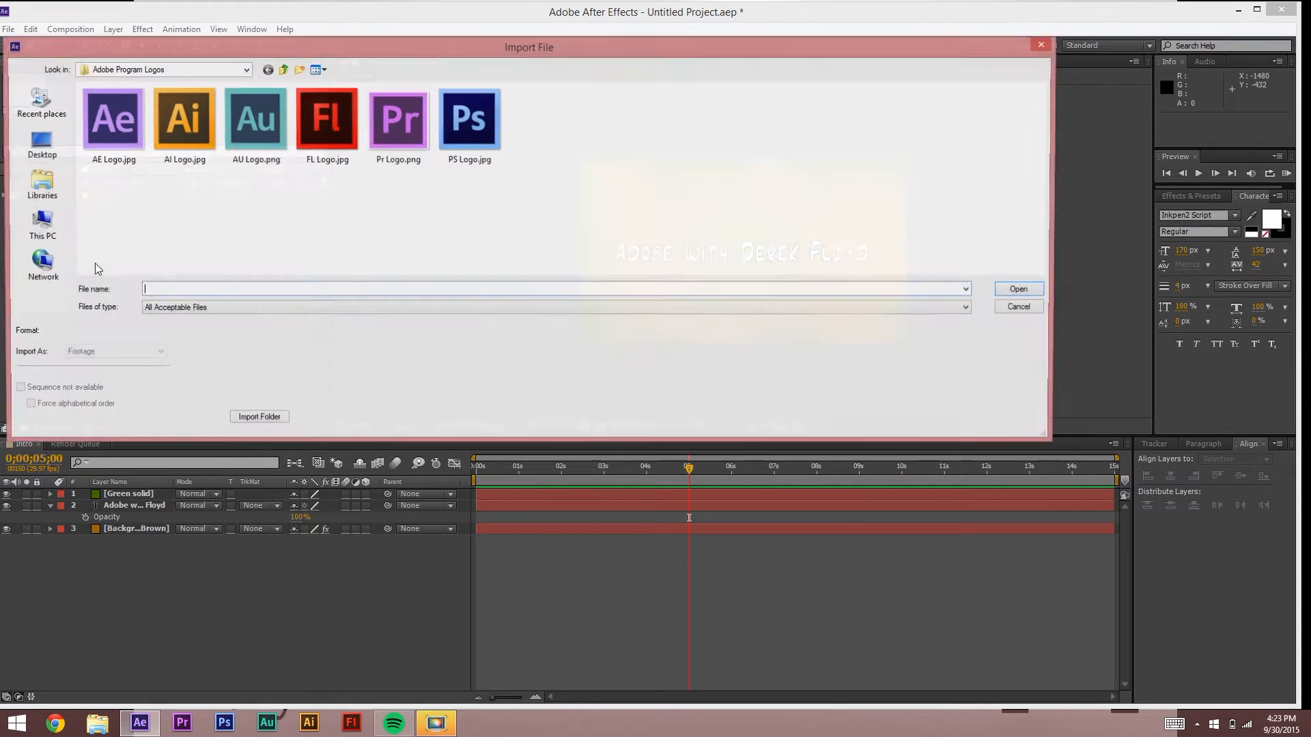
{"action": "left_click", "coordinate": [1024, 309]}
{"action": "right_click", "coordinate": [111, 273]}
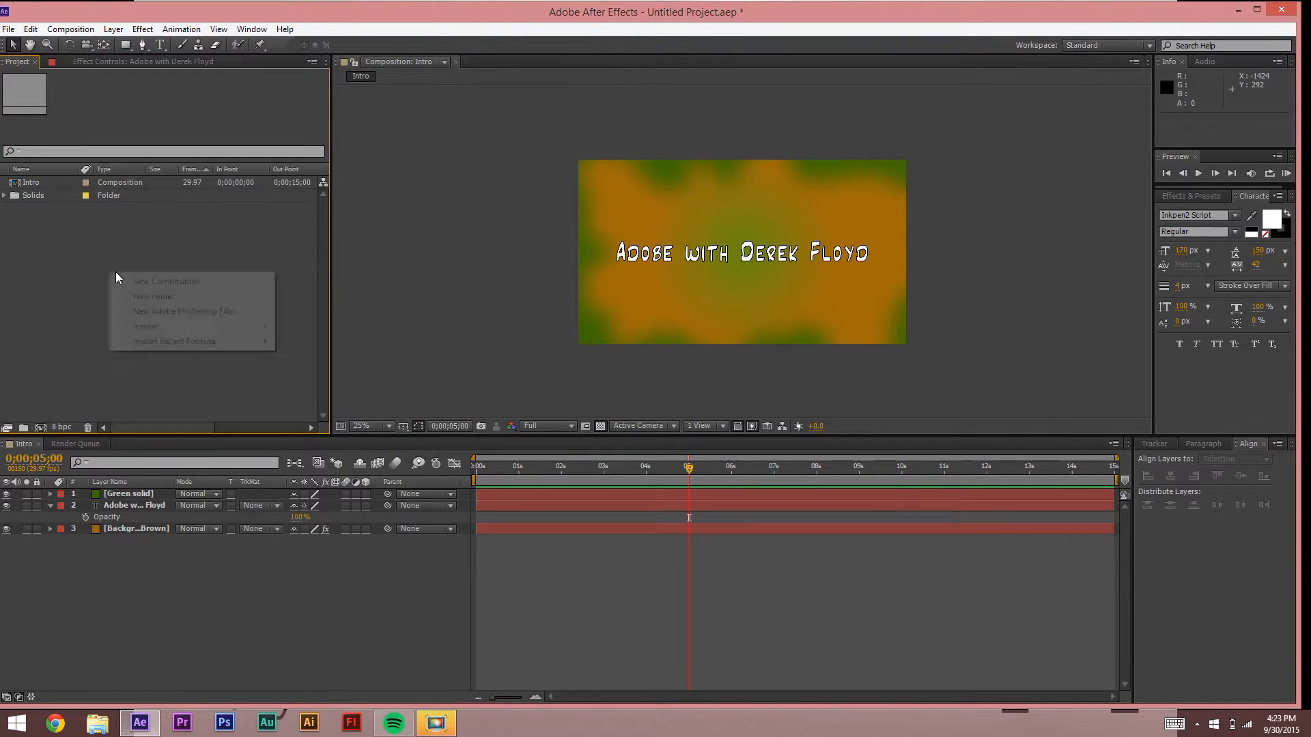
{"action": "mouse_move", "coordinate": [157, 326]}
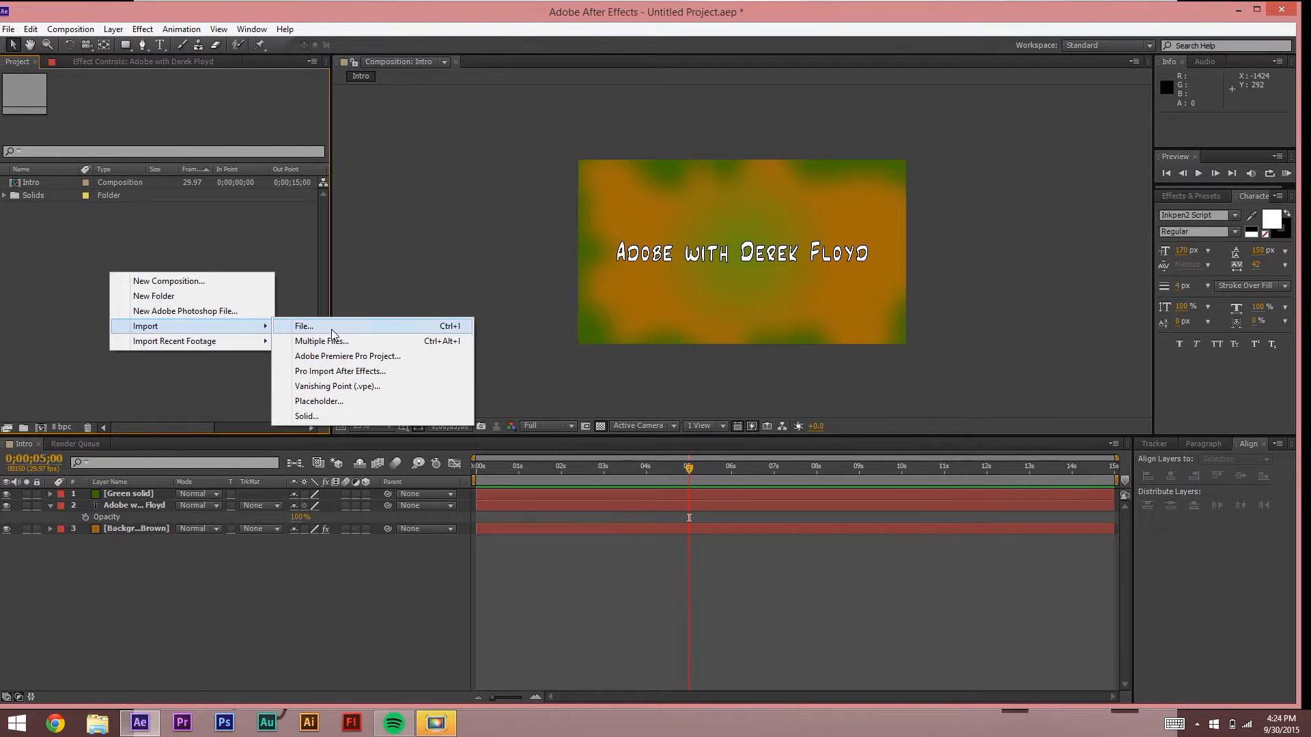
{"action": "left_click", "coordinate": [331, 329]}
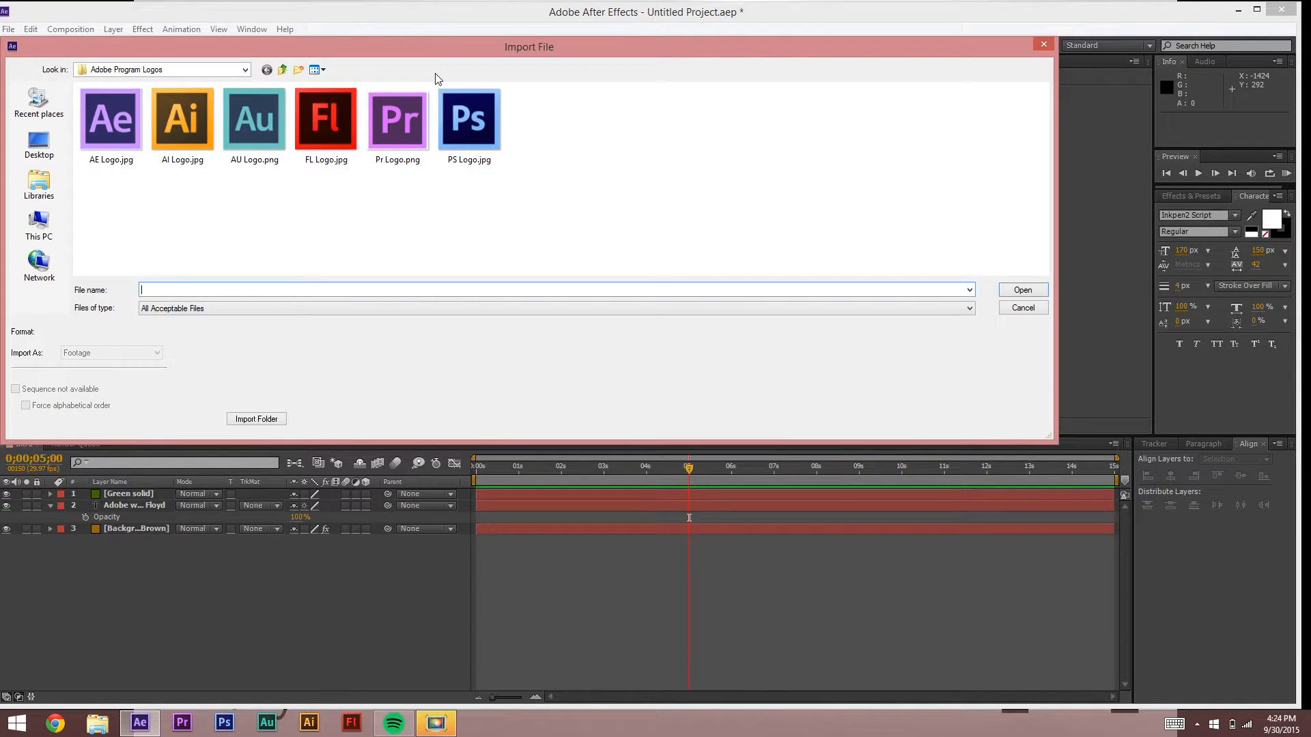
{"action": "left_click", "coordinate": [335, 144]}
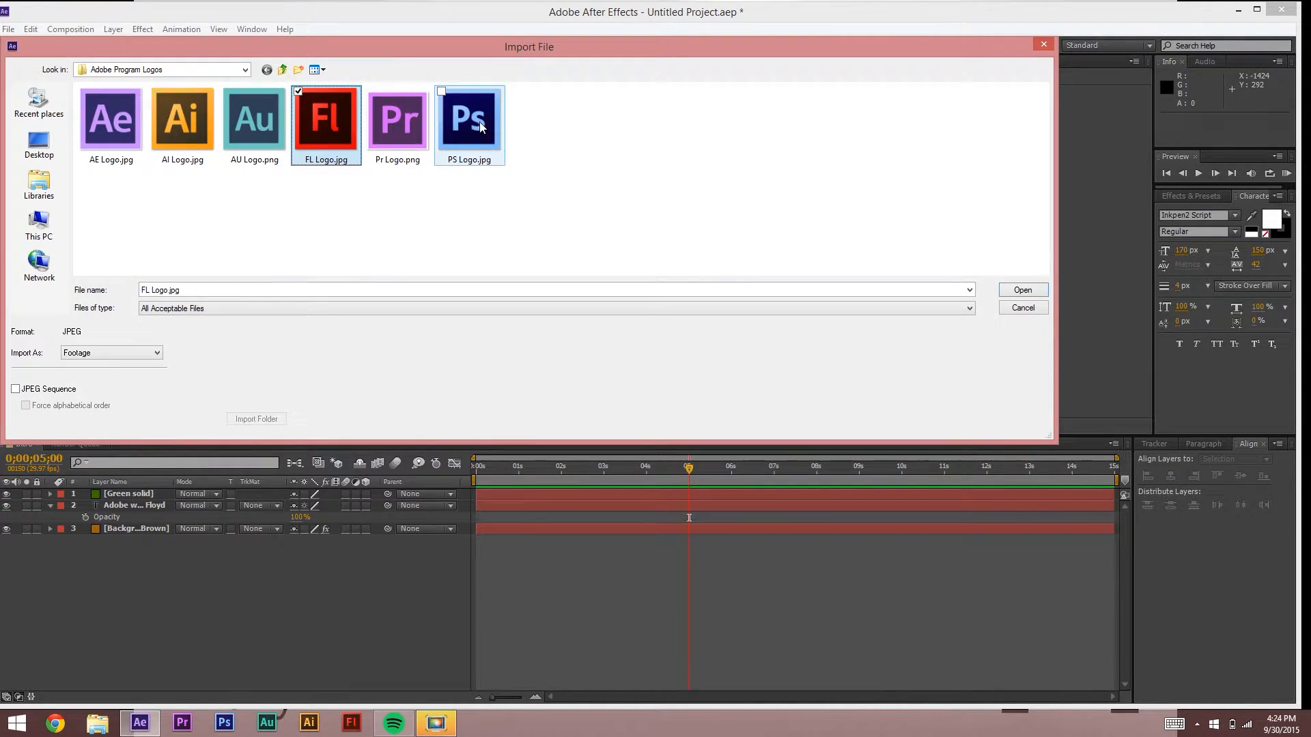
{"action": "left_click", "coordinate": [266, 137], "text": "ctrl"}
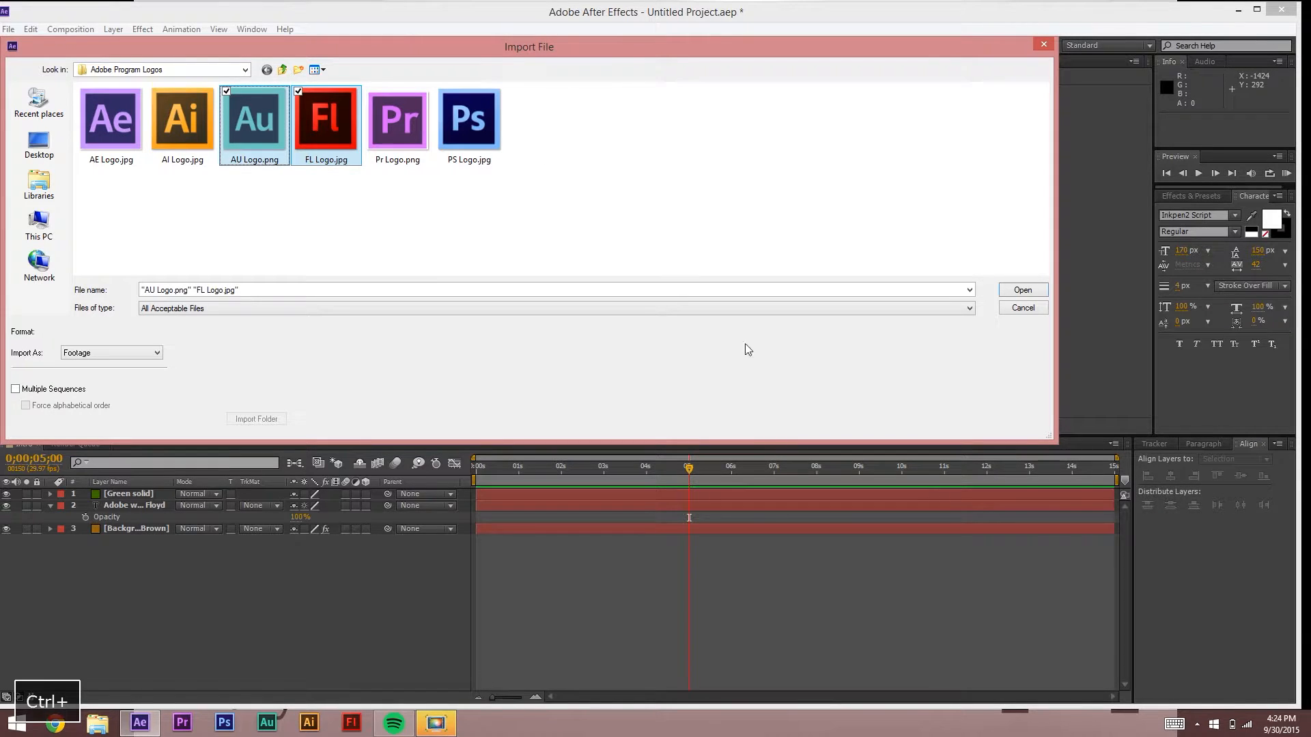
{"action": "left_click", "coordinate": [1020, 291]}
Step: Add FL Logo.jpg to the Intro timeline as a new layer and select it
{"action": "left_click", "coordinate": [109, 333]}
{"action": "left_click_drag", "start_coordinate": [48, 194], "coordinate": [134, 489]}
{"action": "left_click", "coordinate": [125, 540]}
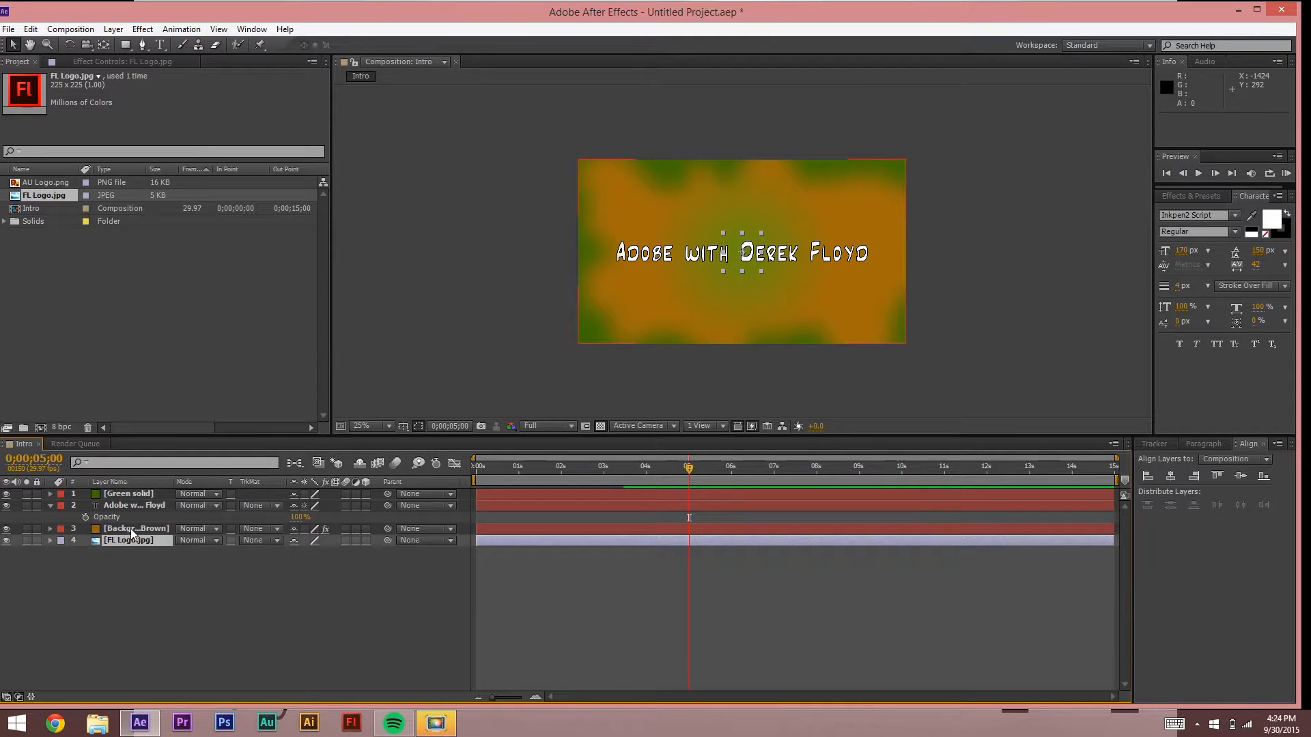
Step: Move the FL Logo layer to the top and add AU Logo.png above it
{"action": "left_click_drag", "start_coordinate": [129, 540], "coordinate": [139, 492]}
{"action": "left_click_drag", "start_coordinate": [51, 182], "coordinate": [127, 492]}
{"action": "left_click", "coordinate": [227, 604]}
Step: Move the Au logo below the title's left side and shrink it to 45% scale
{"action": "left_click_drag", "start_coordinate": [770, 263], "coordinate": [670, 321]}
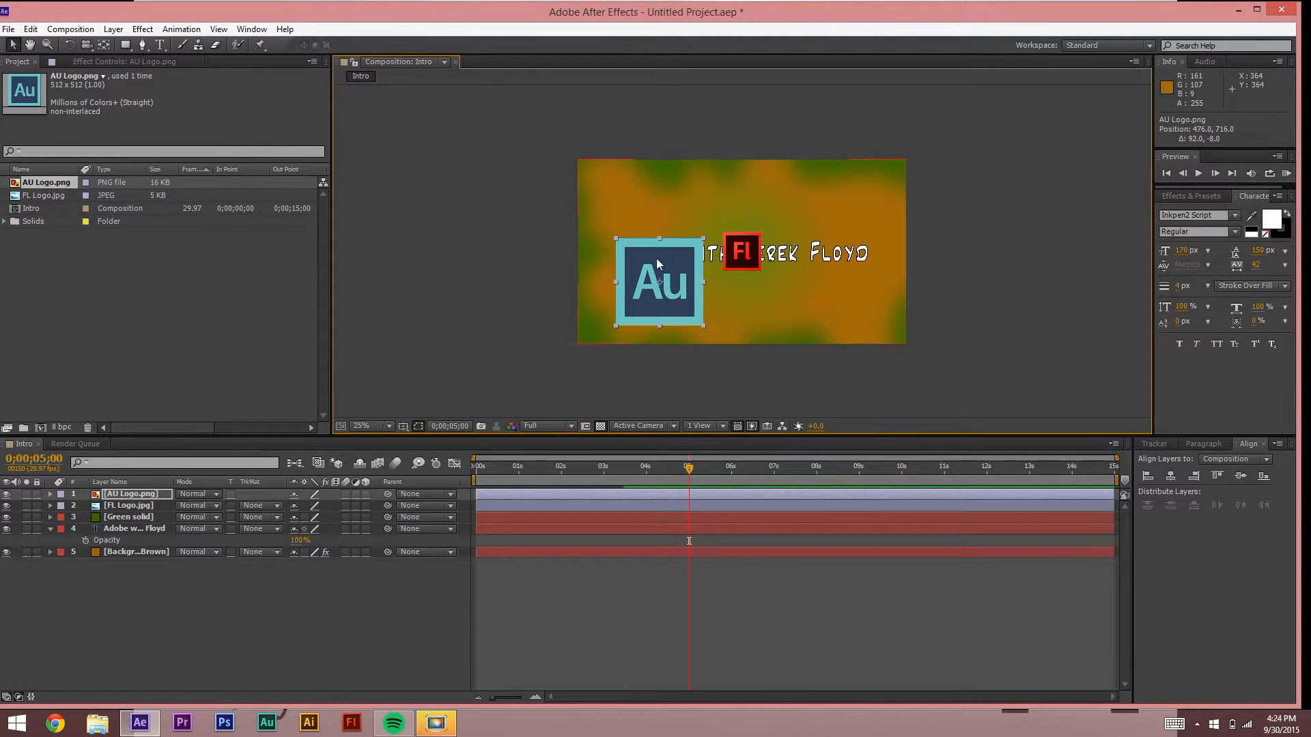
{"action": "key", "text": "s"}
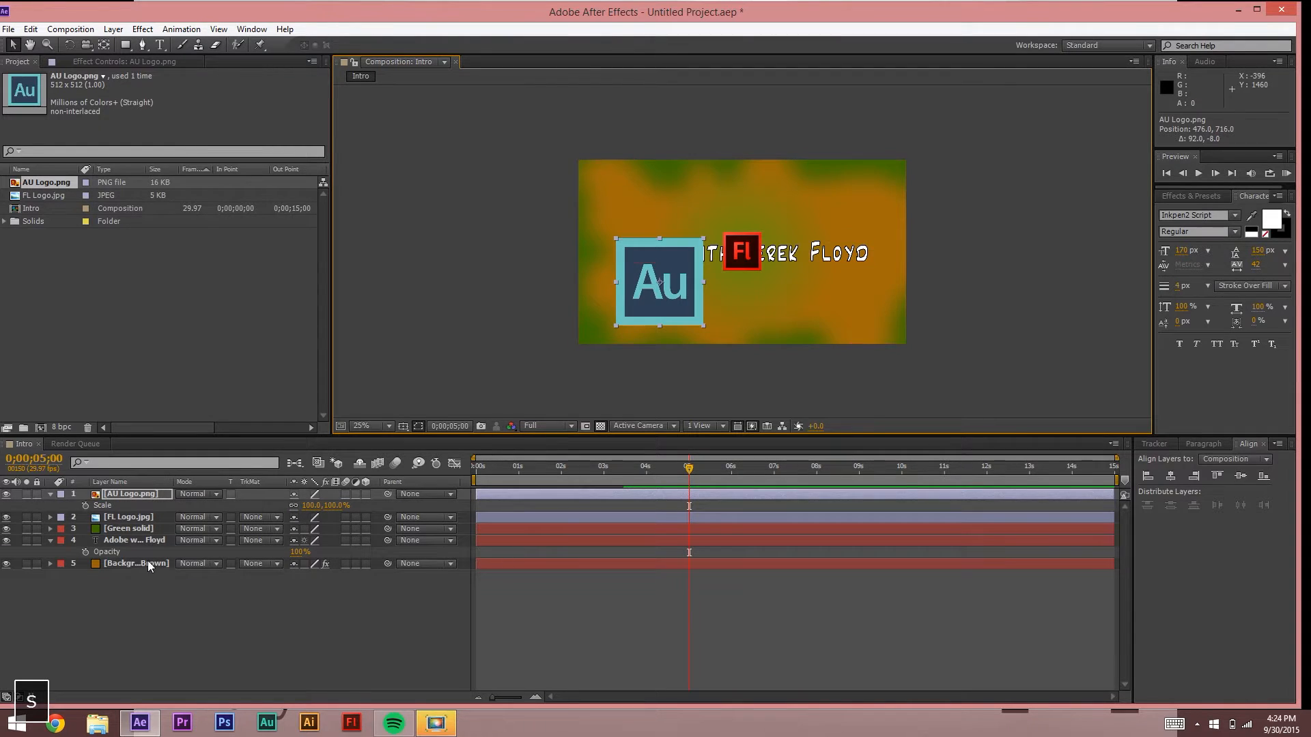
{"action": "left_click_drag", "start_coordinate": [315, 507], "coordinate": [577, 353]}
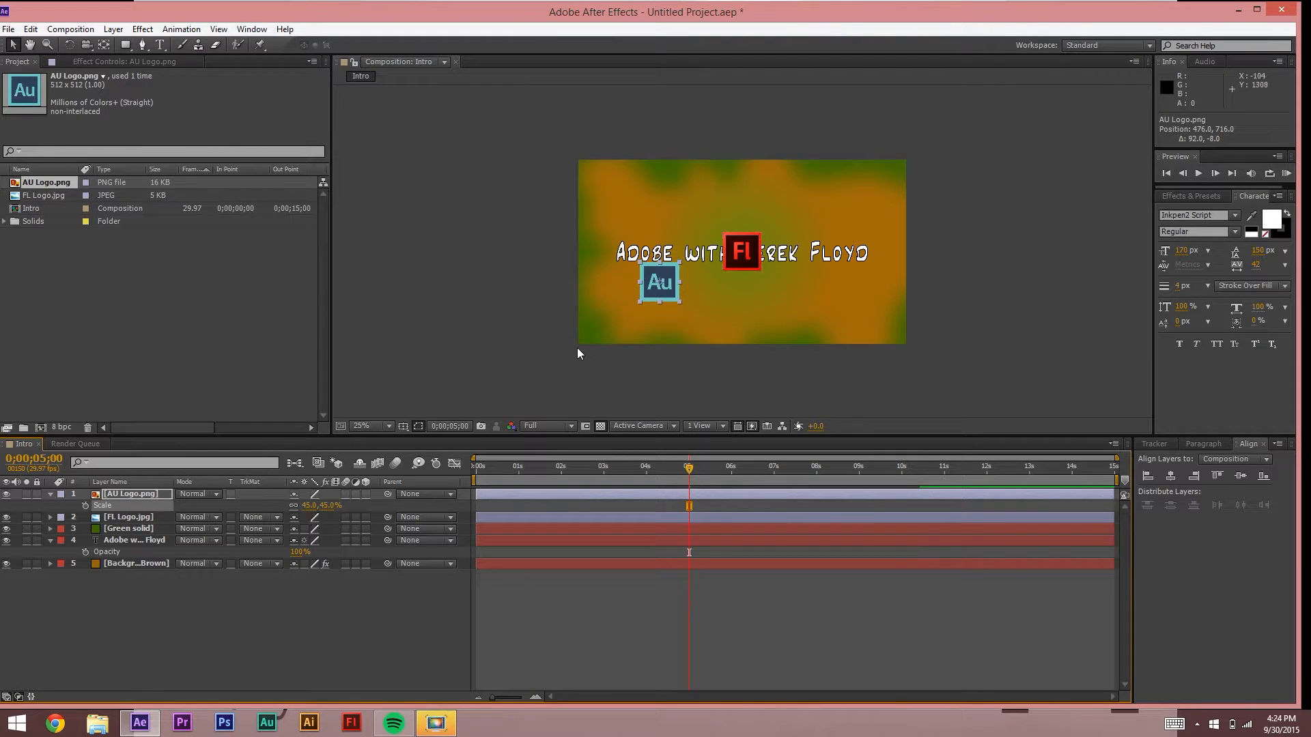
{"action": "left_click", "coordinate": [44, 195]}
Step: Move the Fl logo beside the Au logo below the title
{"action": "scroll", "coordinate": [751, 256], "scroll_direction": "up", "scroll_amount": 4}
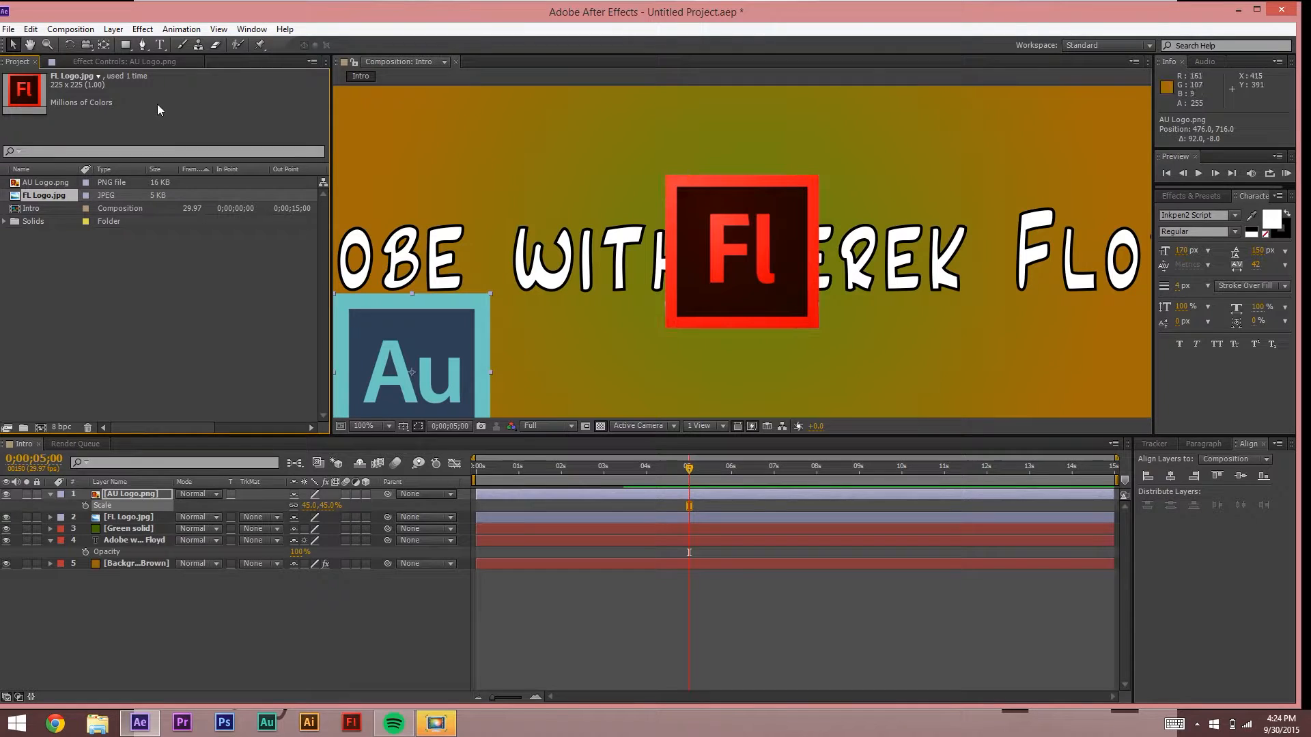
{"action": "left_click", "coordinate": [16, 43]}
{"action": "left_click_drag", "start_coordinate": [753, 243], "coordinate": [584, 367]}
{"action": "scroll", "coordinate": [579, 356], "scroll_direction": "down", "scroll_amount": 2}
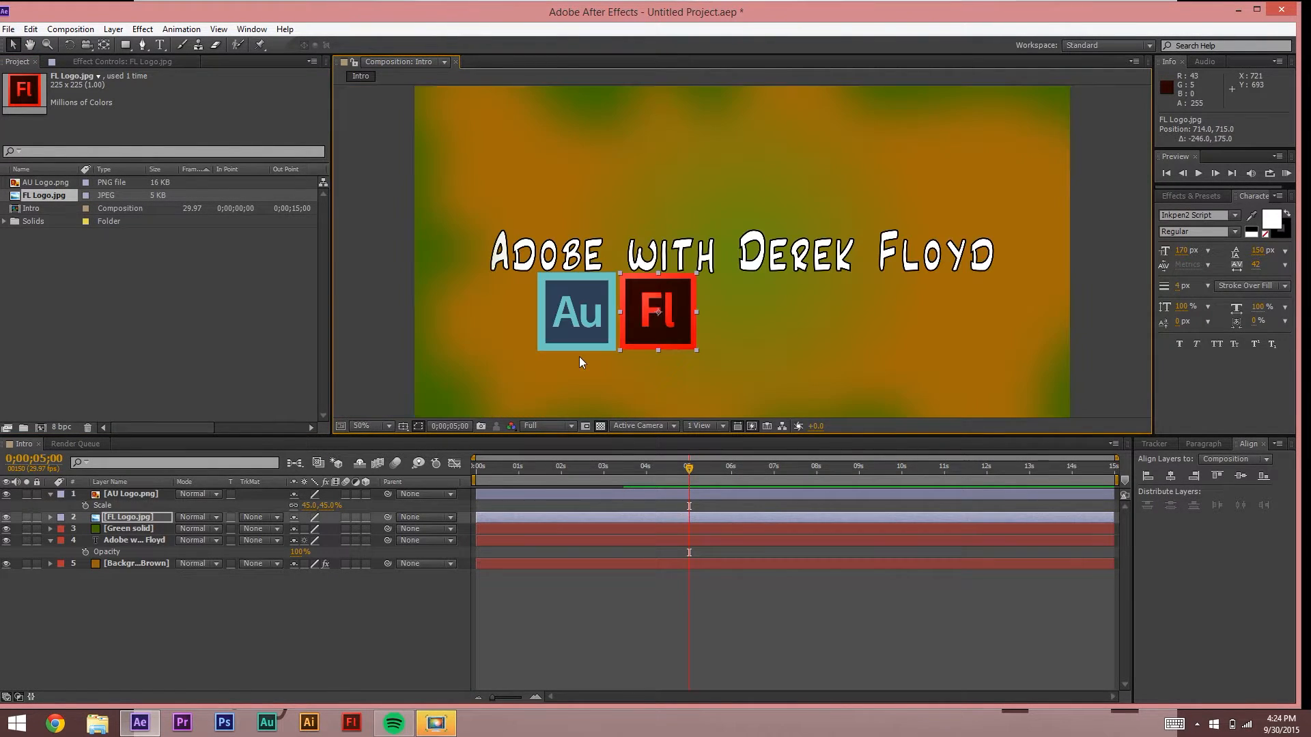
Step: Try Au logo scale values of 43%, 44% and 43.5%
{"action": "left_click", "coordinate": [124, 492]}
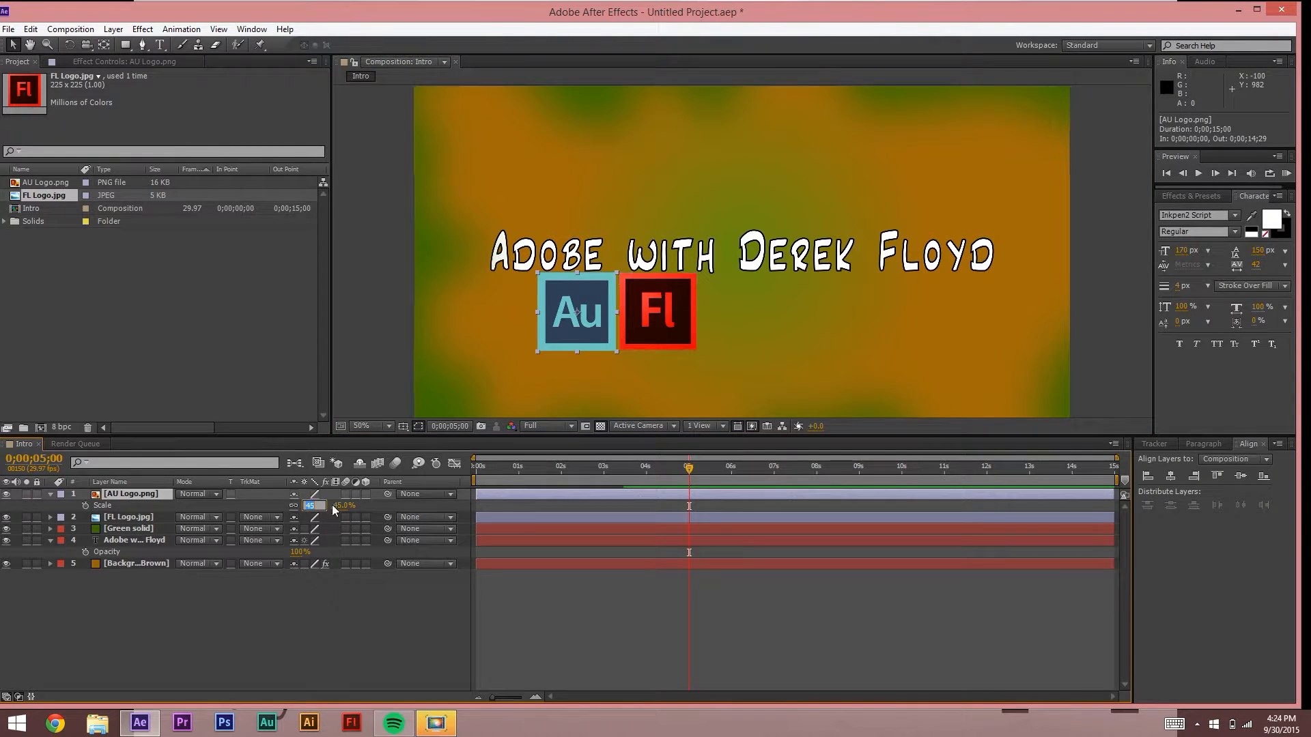
{"action": "type", "text": "43"}
{"action": "key", "text": "Return"}
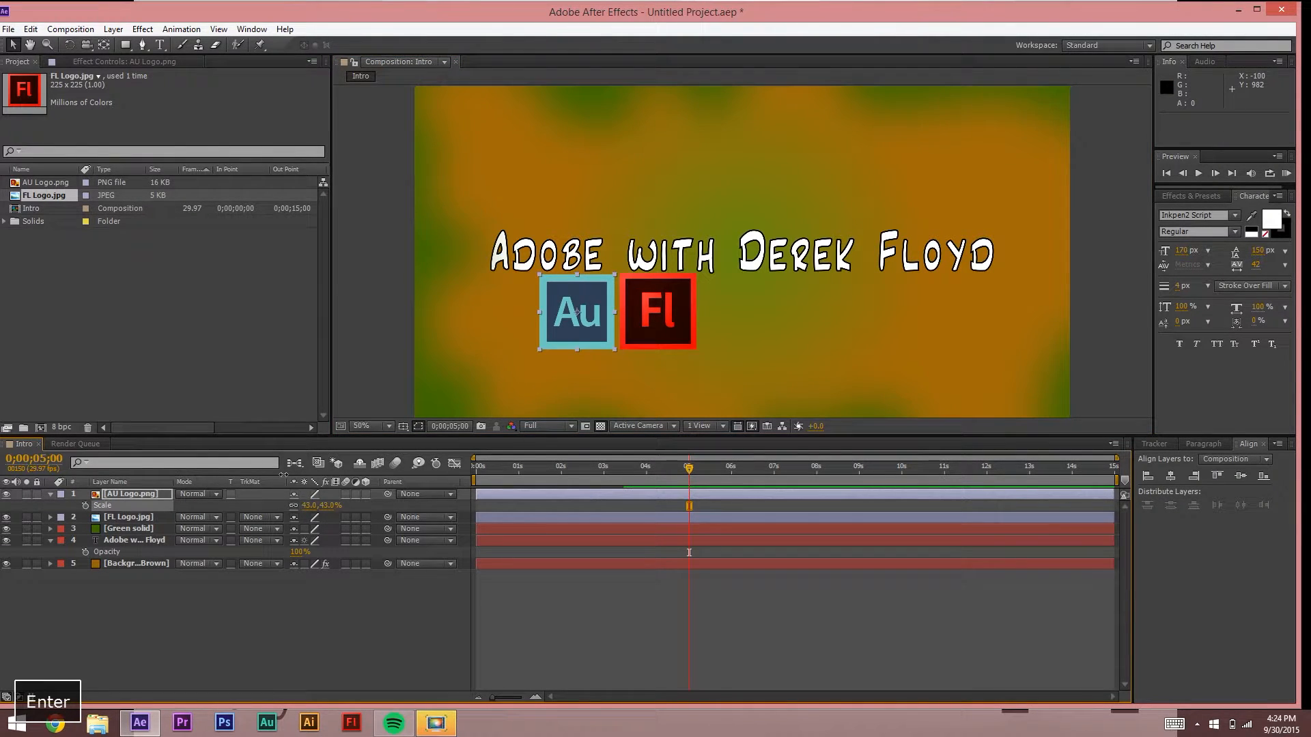
{"action": "left_click", "coordinate": [394, 294]}
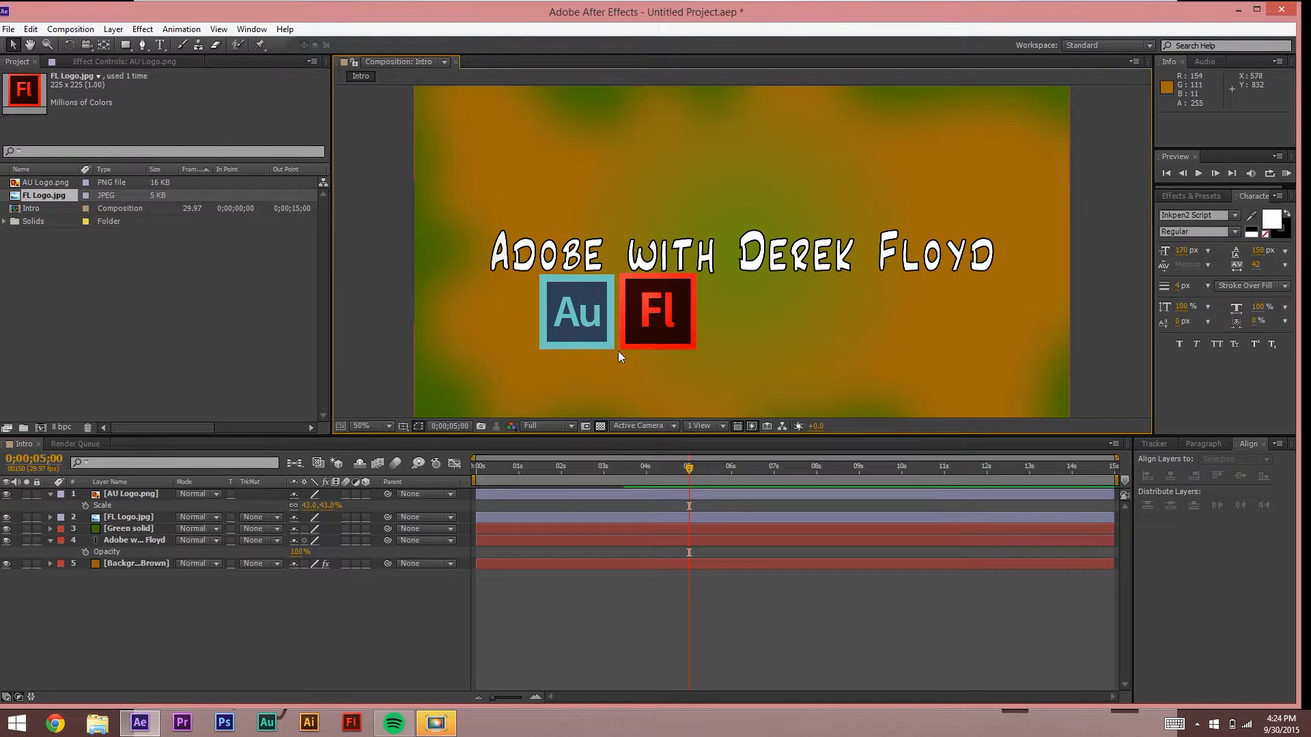
{"action": "left_click", "coordinate": [310, 506]}
{"action": "type", "text": "44"}
{"action": "key", "text": "Return"}
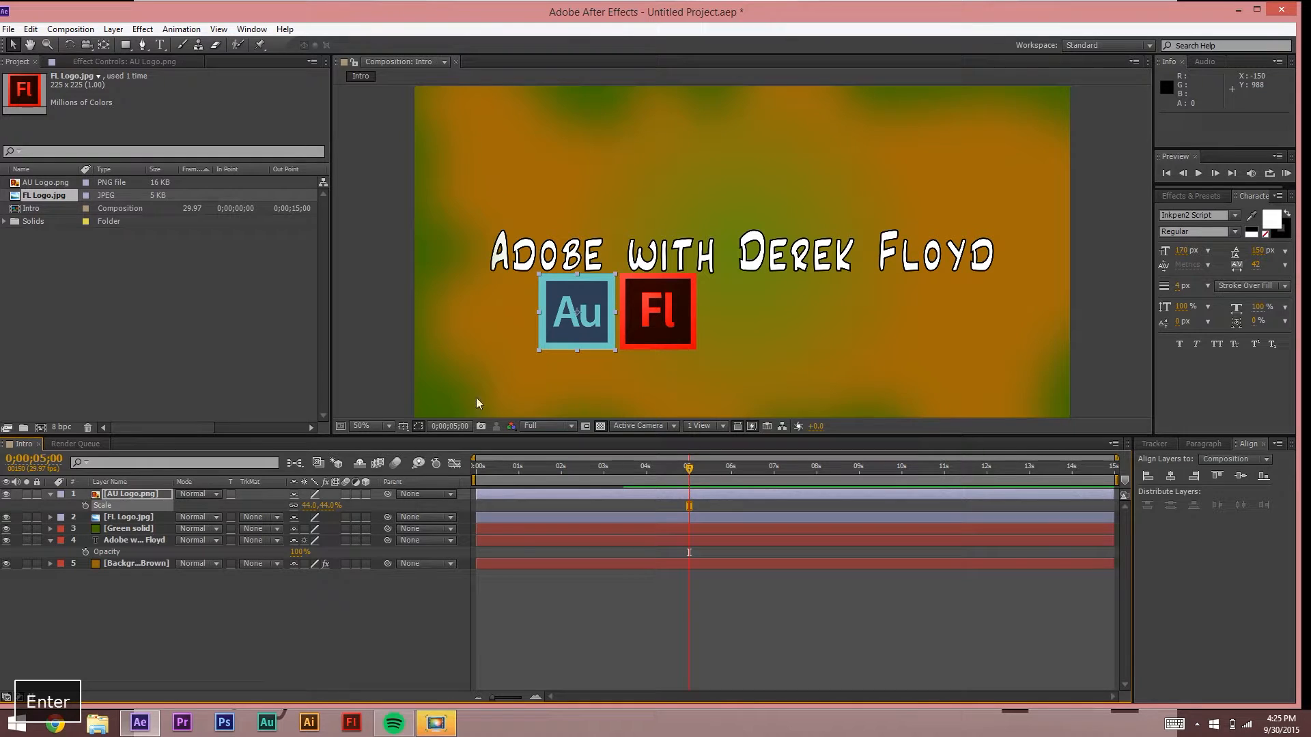
{"action": "left_click", "coordinate": [386, 322]}
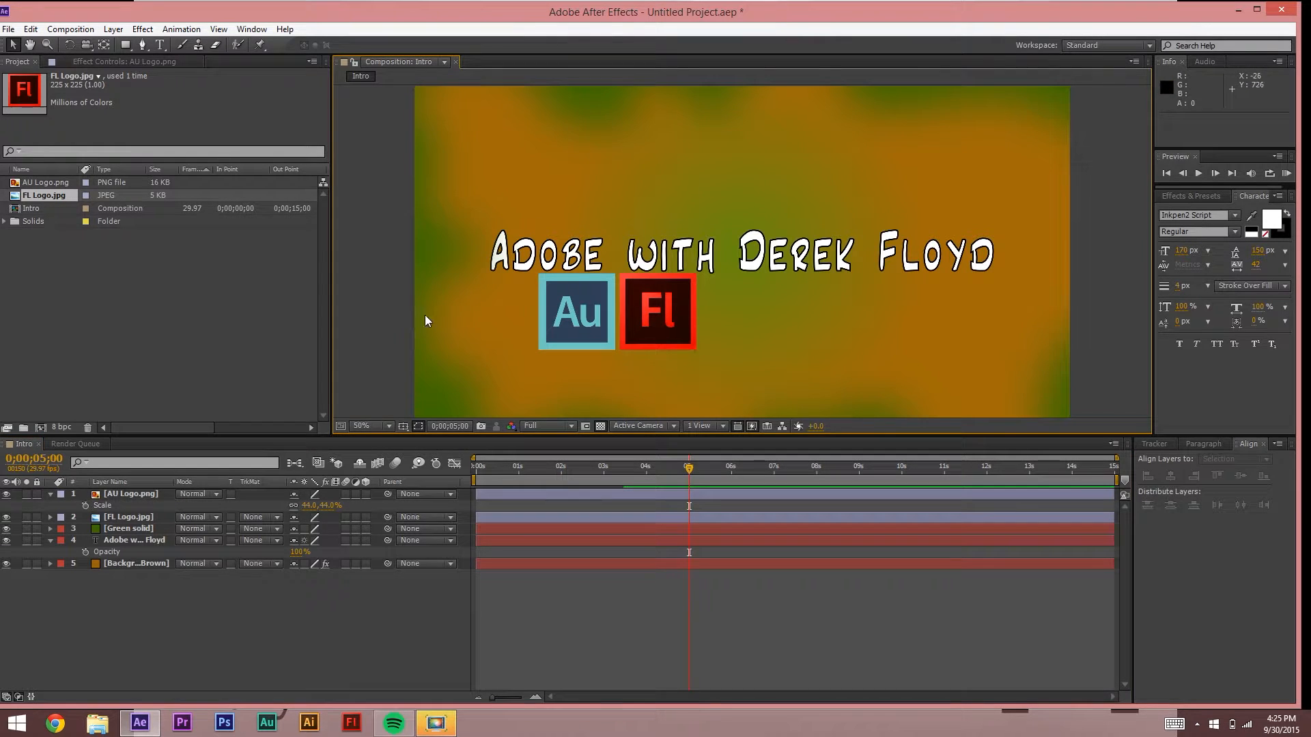
{"action": "left_click", "coordinate": [308, 504]}
{"action": "type", "text": "4"}
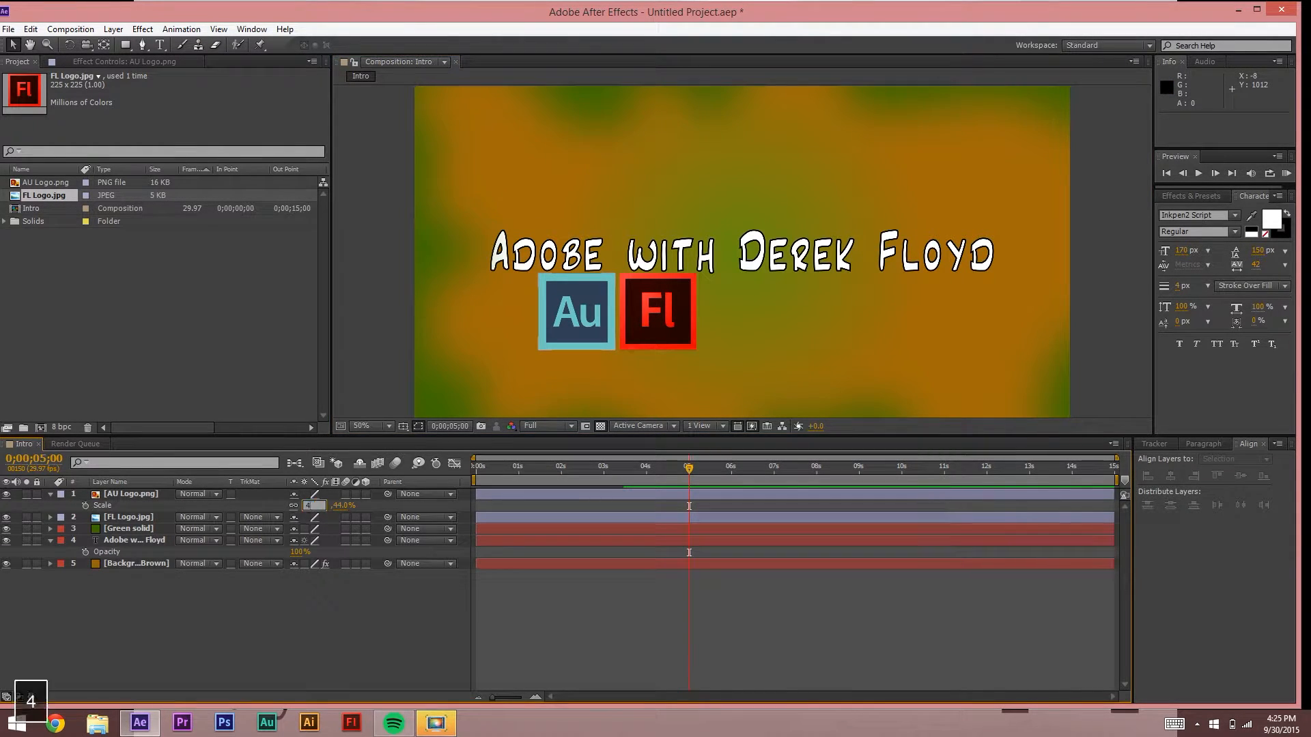
{"action": "type", "text": "3.5"}
{"action": "key", "text": "Return"}
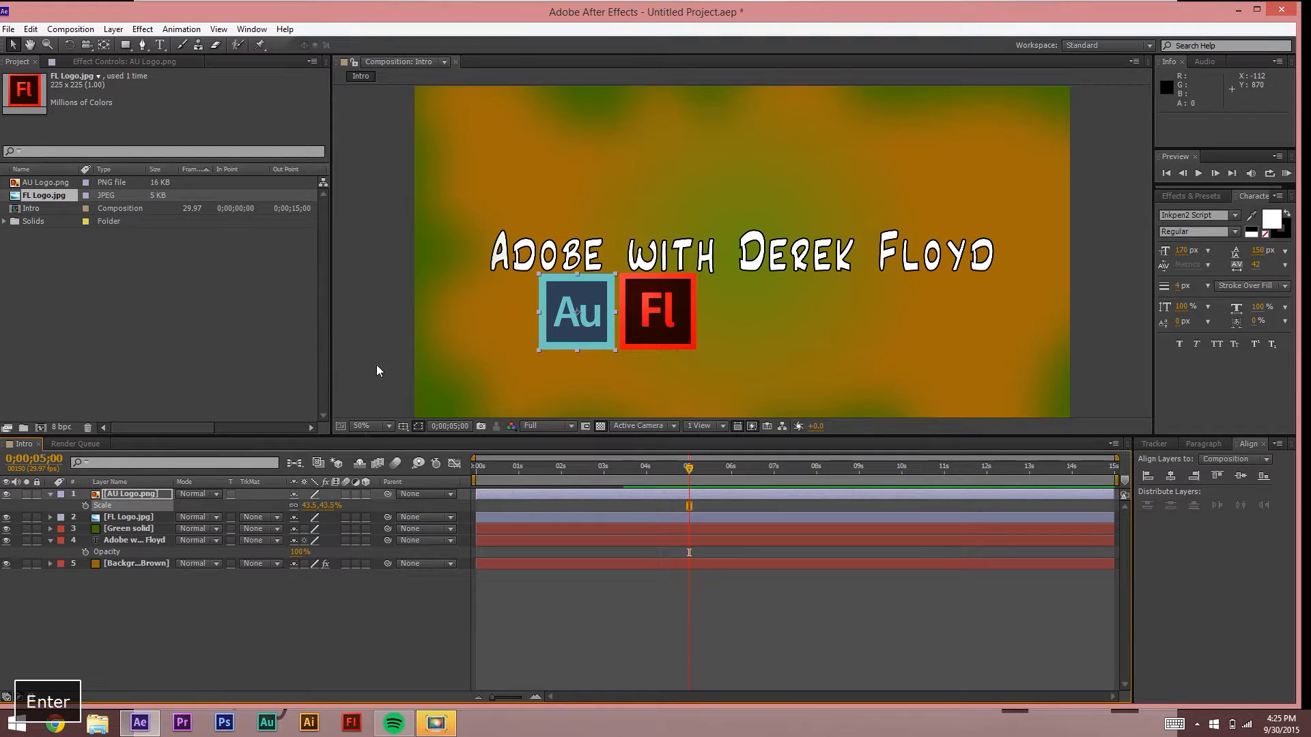
{"action": "left_click", "coordinate": [465, 376]}
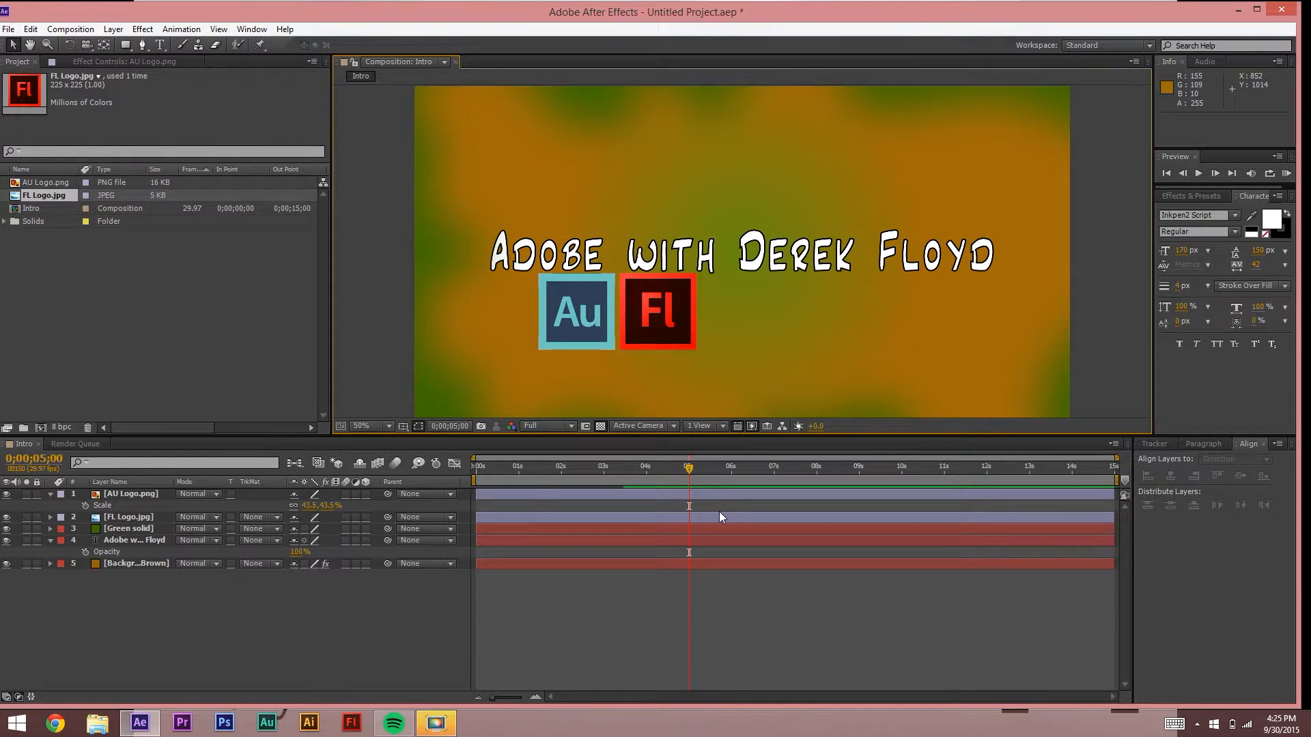
Step: Zoom in and pan around to compare the two logos' top and bottom edges
{"action": "left_click", "coordinate": [594, 323]}
{"action": "scroll", "coordinate": [593, 321], "scroll_direction": "up", "scroll_amount": 6}
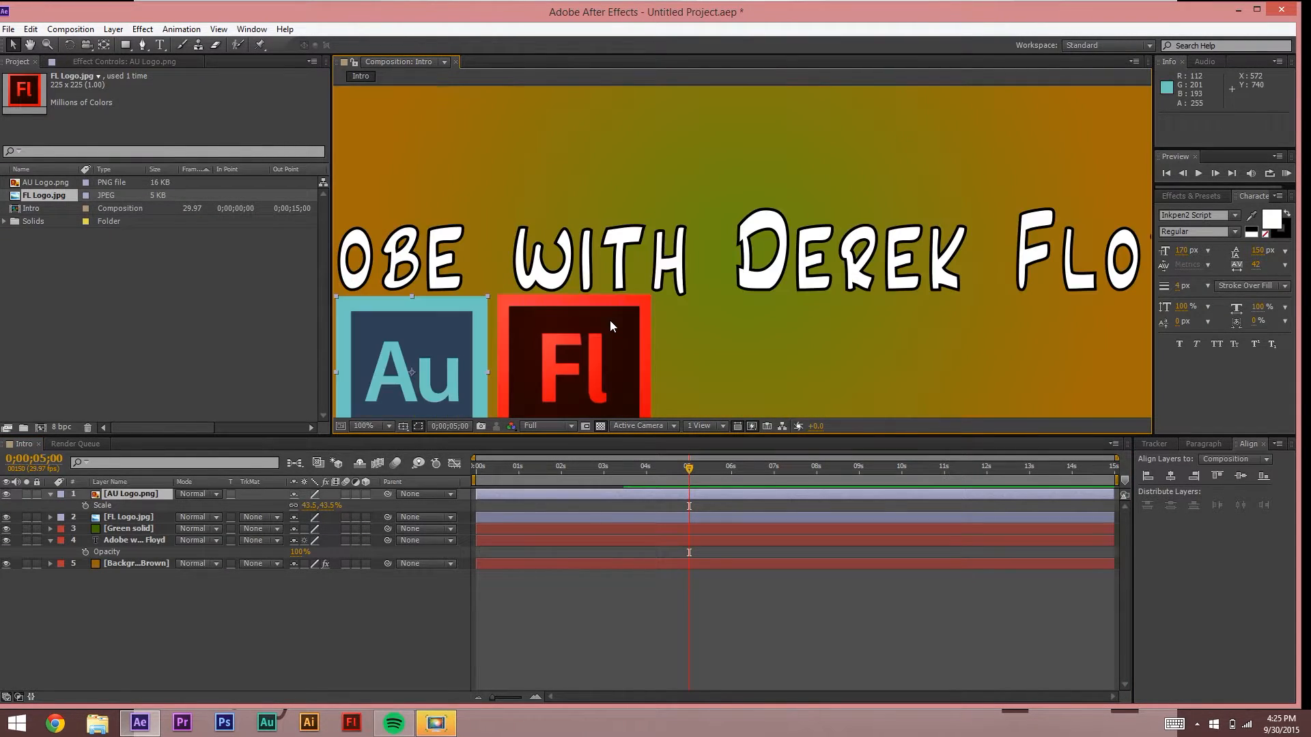
{"action": "key", "text": "space"}
{"action": "left_click_drag", "start_coordinate": [532, 253], "coordinate": [1038, 41]}
{"action": "left_click_drag", "start_coordinate": [492, 286], "coordinate": [903, 219]}
{"action": "left_click", "coordinate": [588, 119]}
{"action": "key", "text": "space"}
{"action": "left_click_drag", "start_coordinate": [661, 273], "coordinate": [673, 99]}
{"action": "left_click_drag", "start_coordinate": [673, 365], "coordinate": [693, 127]}
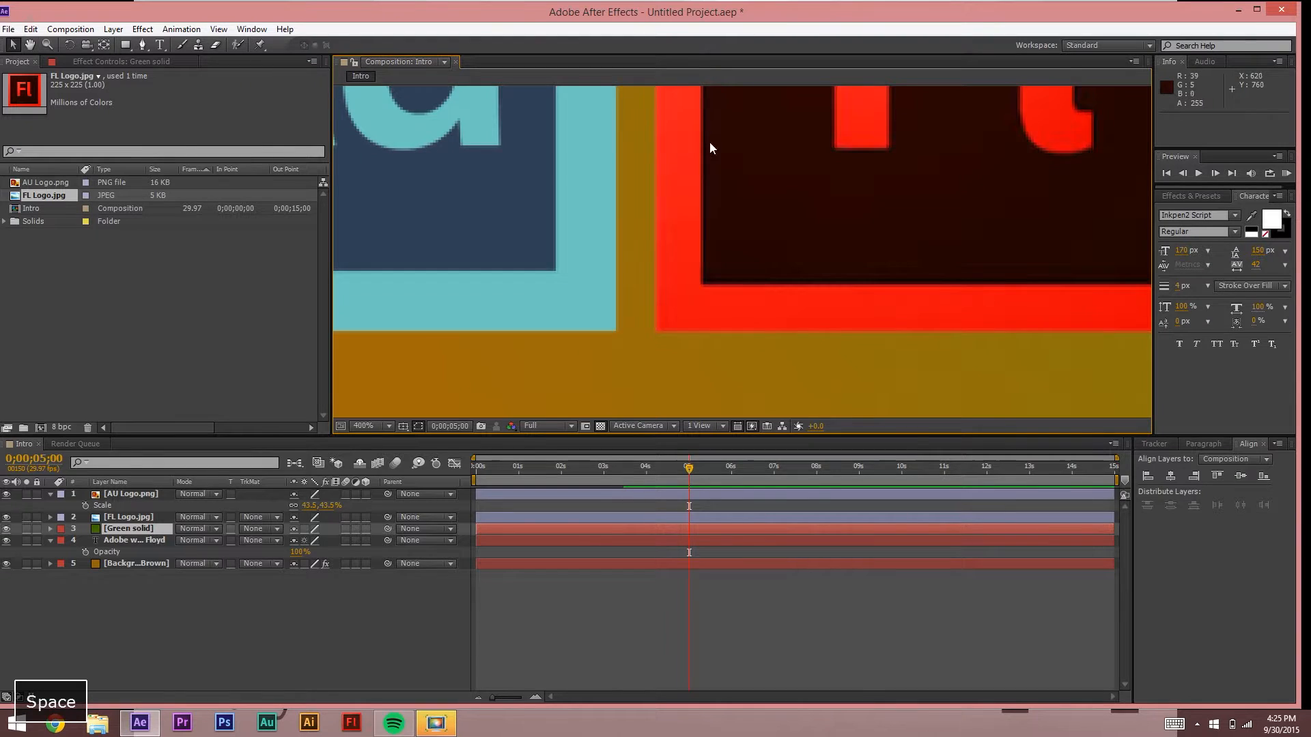
{"action": "key", "text": "space"}
{"action": "left_click_drag", "start_coordinate": [710, 179], "coordinate": [697, 459]}
{"action": "left_click_drag", "start_coordinate": [623, 233], "coordinate": [609, 346]}
Step: Set the Au logo to 44% scale, then zoom back out and reselect it
{"action": "left_click", "coordinate": [310, 504]}
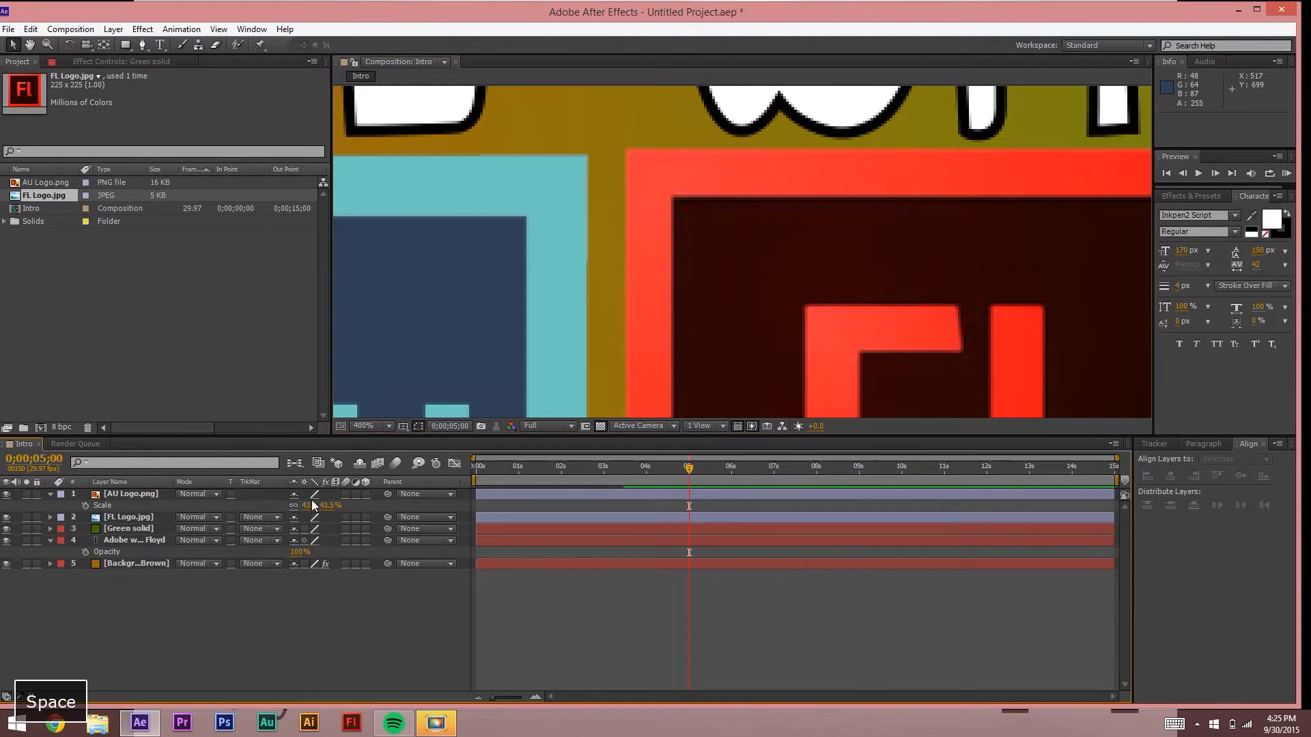
{"action": "type", "text": "44"}
{"action": "key", "text": "Return"}
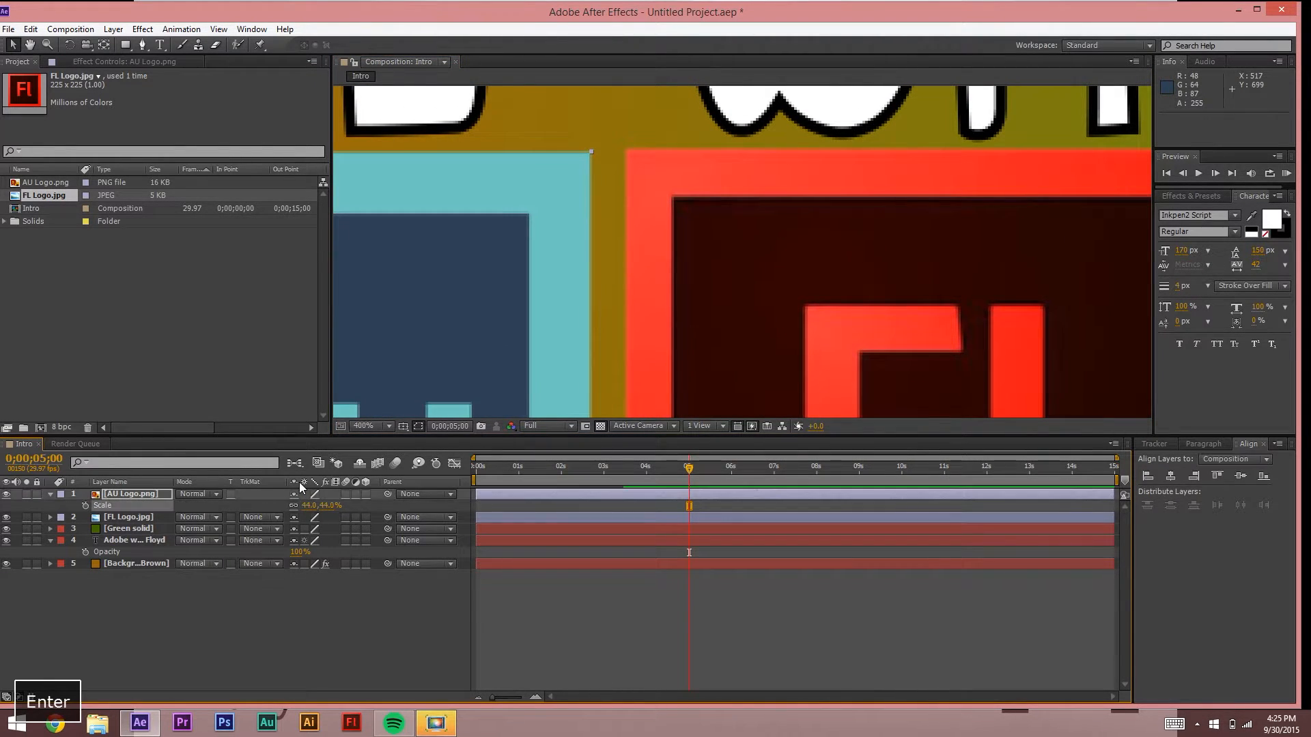
{"action": "left_click", "coordinate": [615, 112]}
{"action": "key", "text": "space"}
{"action": "left_click_drag", "start_coordinate": [638, 304], "coordinate": [709, 138]}
{"action": "scroll", "coordinate": [720, 195], "scroll_direction": "down", "scroll_amount": 2}
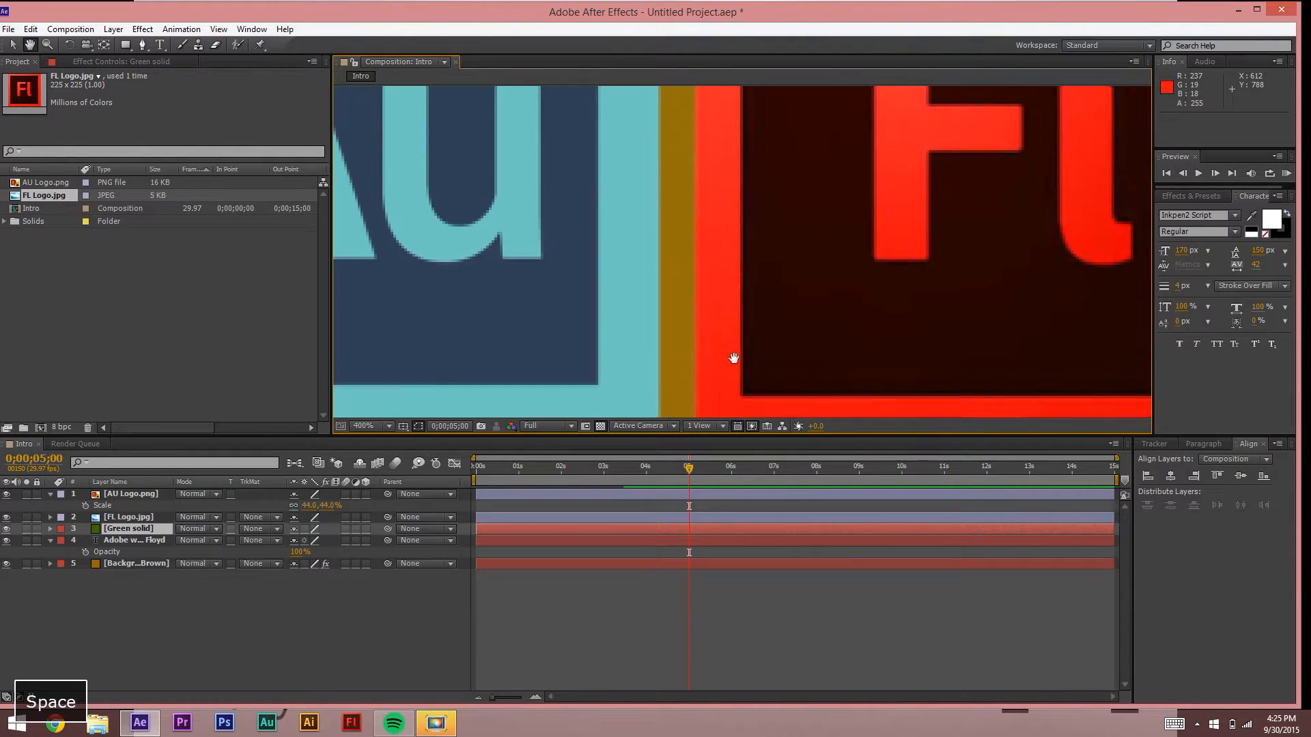
{"action": "scroll", "coordinate": [721, 198], "scroll_direction": "down", "scroll_amount": 1}
{"action": "scroll", "coordinate": [721, 198], "scroll_direction": "down", "scroll_amount": 1}
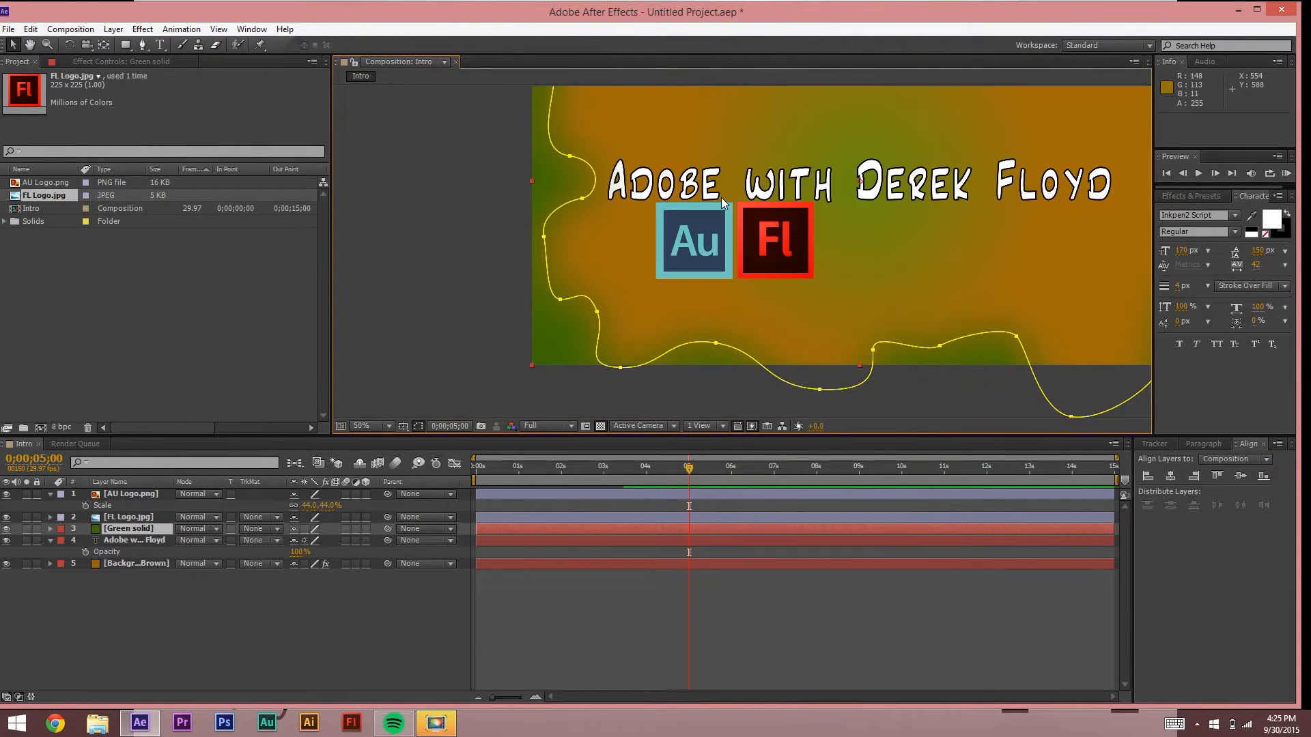
{"action": "left_click", "coordinate": [408, 203]}
{"action": "scroll", "coordinate": [775, 264], "scroll_direction": "down", "scroll_amount": 1}
{"action": "scroll", "coordinate": [772, 264], "scroll_direction": "up", "scroll_amount": 1}
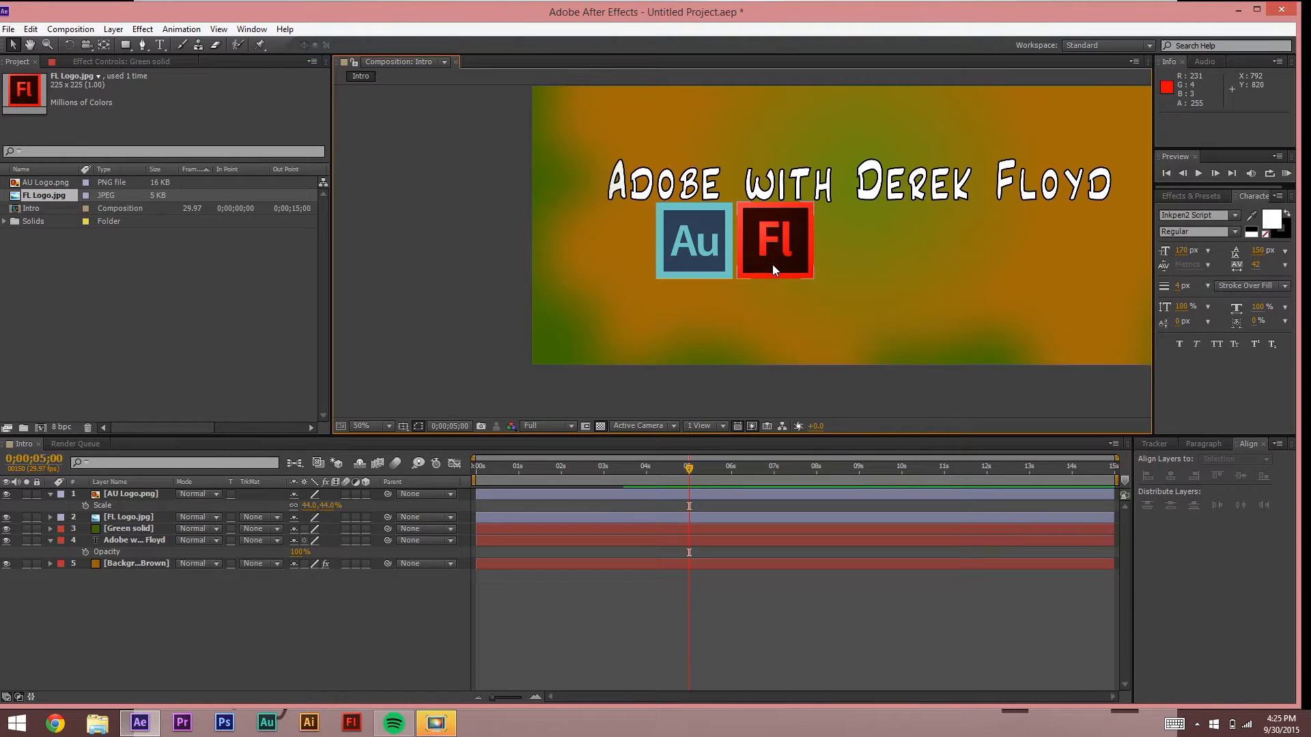
{"action": "left_click", "coordinate": [680, 237]}
Step: Move the Au logo left of the Fl logo and go to 0;00;04;29
{"action": "left_click_drag", "start_coordinate": [692, 251], "coordinate": [652, 271]}
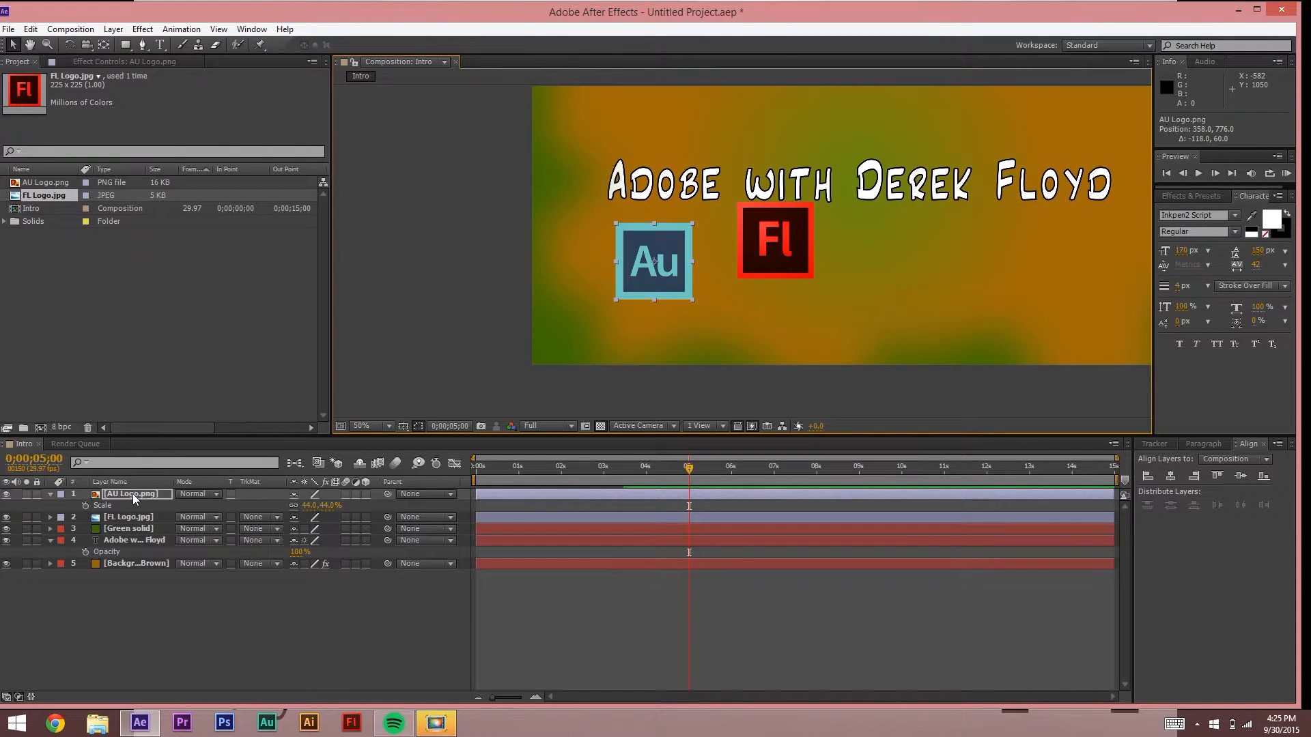
{"action": "left_click", "coordinate": [686, 475]}
{"action": "key", "text": "space"}
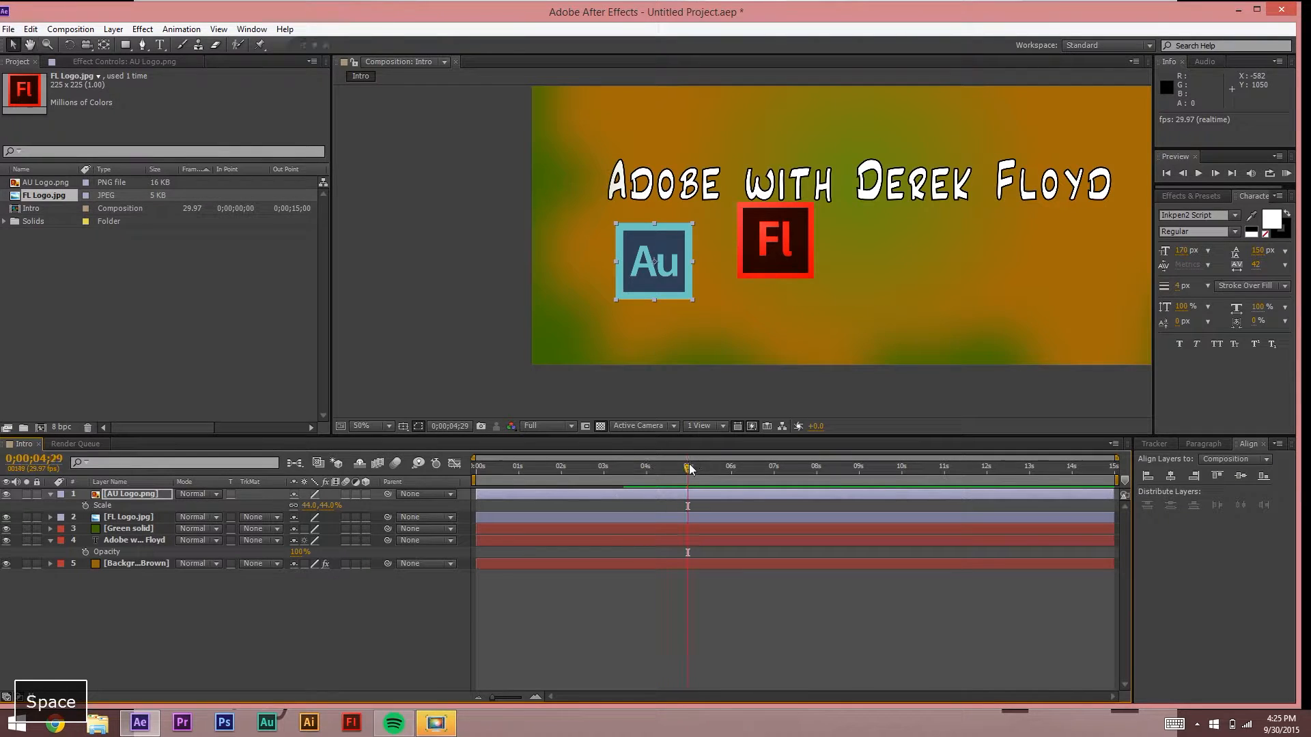
Step: Keyframe the Au logo's scale at 0% at 4;29 and 44% at 6;00
{"action": "left_click", "coordinate": [100, 505]}
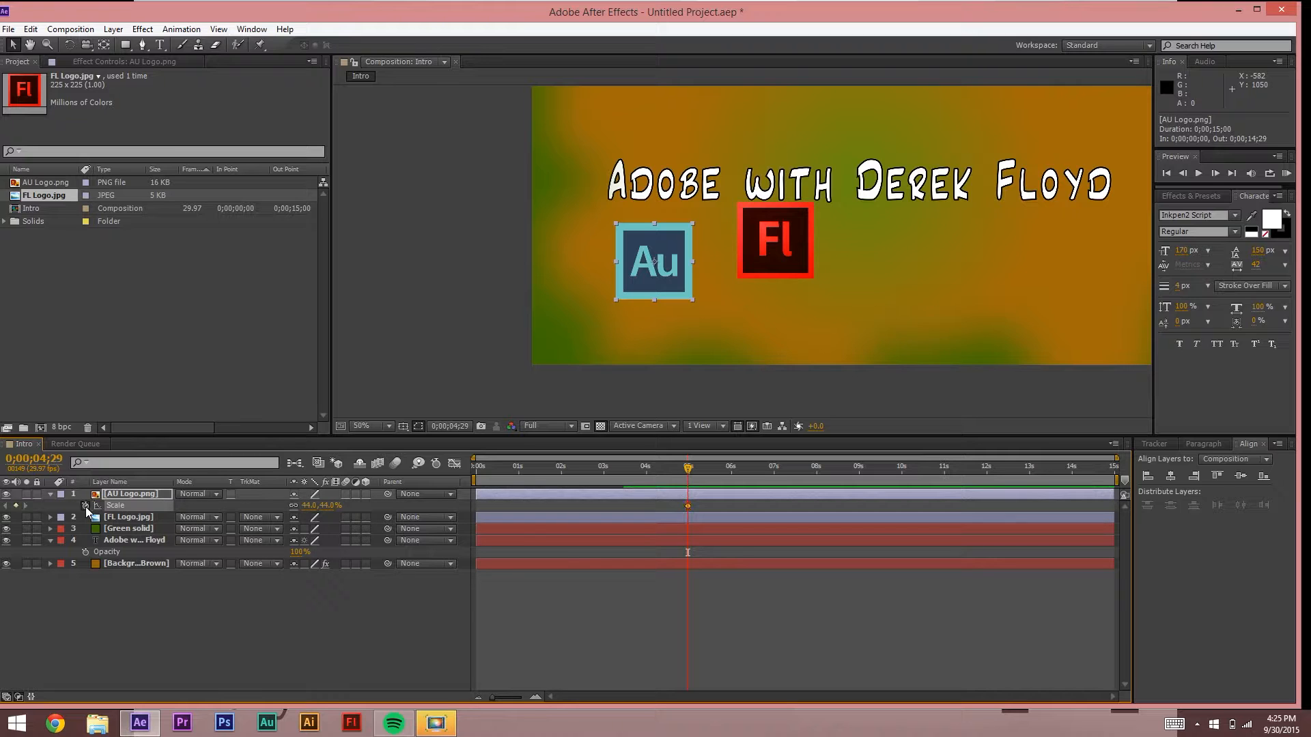
{"action": "left_click_drag", "start_coordinate": [312, 513], "coordinate": [306, 509]}
{"action": "left_click", "coordinate": [307, 509]}
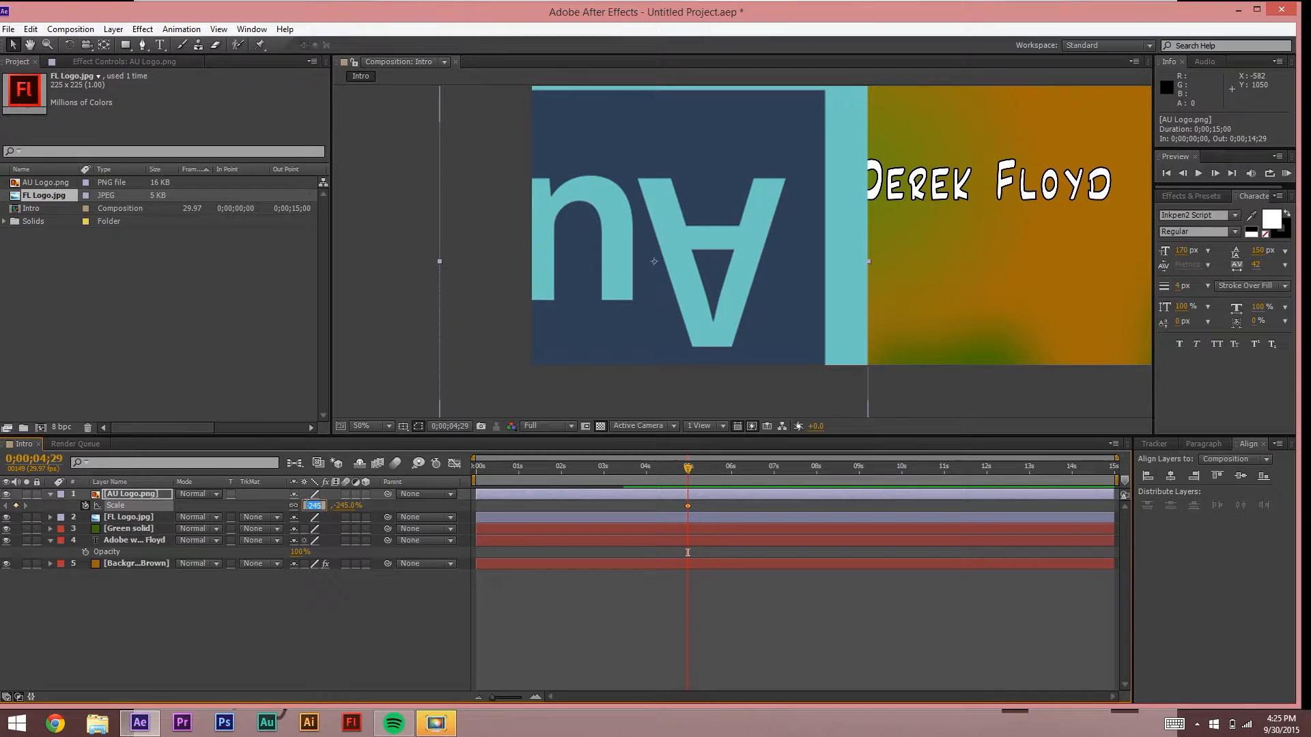
{"action": "type", "text": "0"}
{"action": "key", "text": "Return"}
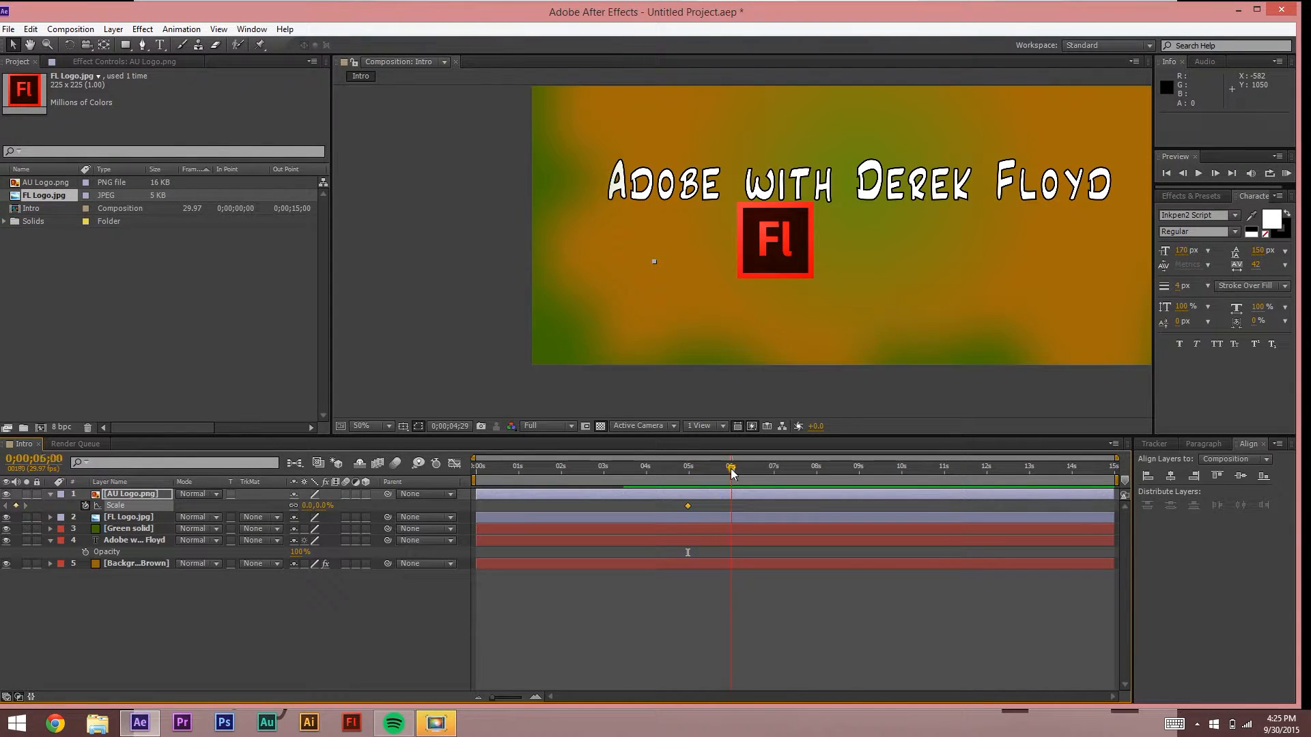
{"action": "left_click", "coordinate": [307, 506]}
{"action": "type", "text": "44"}
{"action": "key", "text": "Return"}
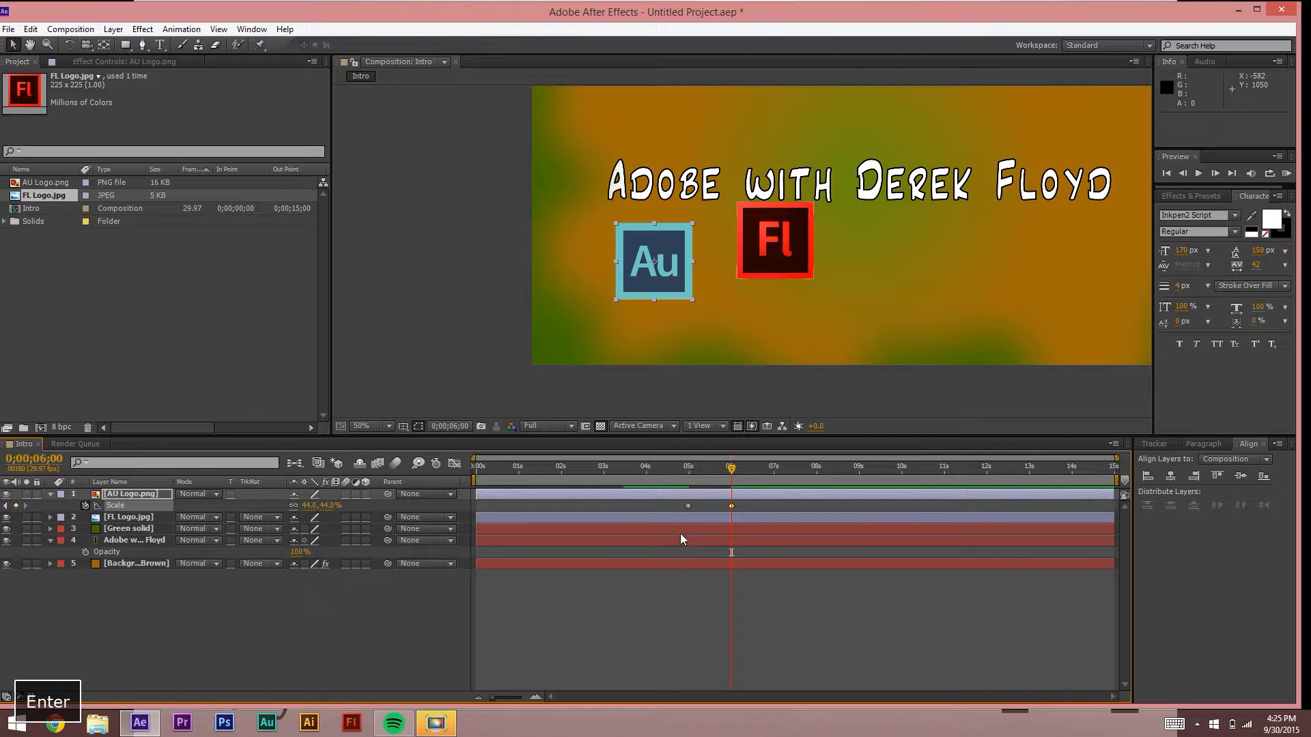
Step: Return to about 5 seconds and add an Opacity keyframe on the Au logo
{"action": "left_click_drag", "start_coordinate": [731, 471], "coordinate": [691, 469]}
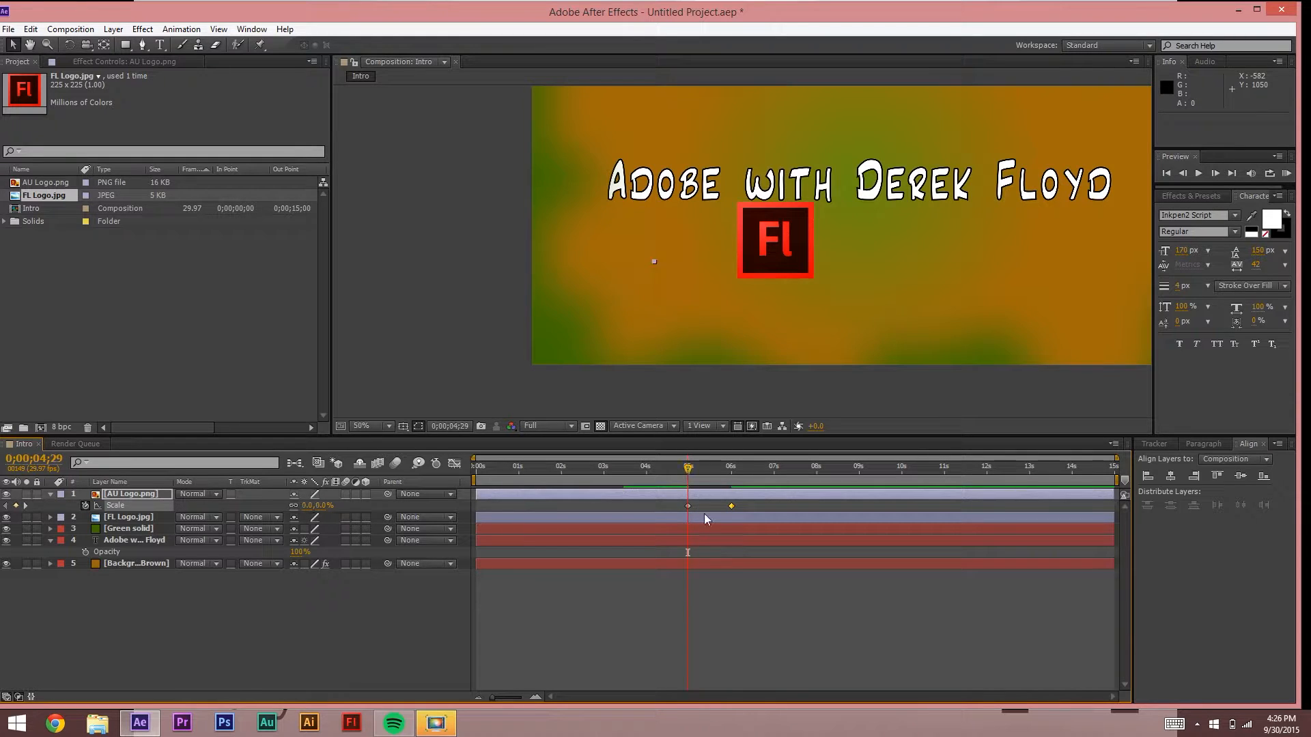
{"action": "left_click", "coordinate": [721, 605]}
{"action": "left_click", "coordinate": [671, 495]}
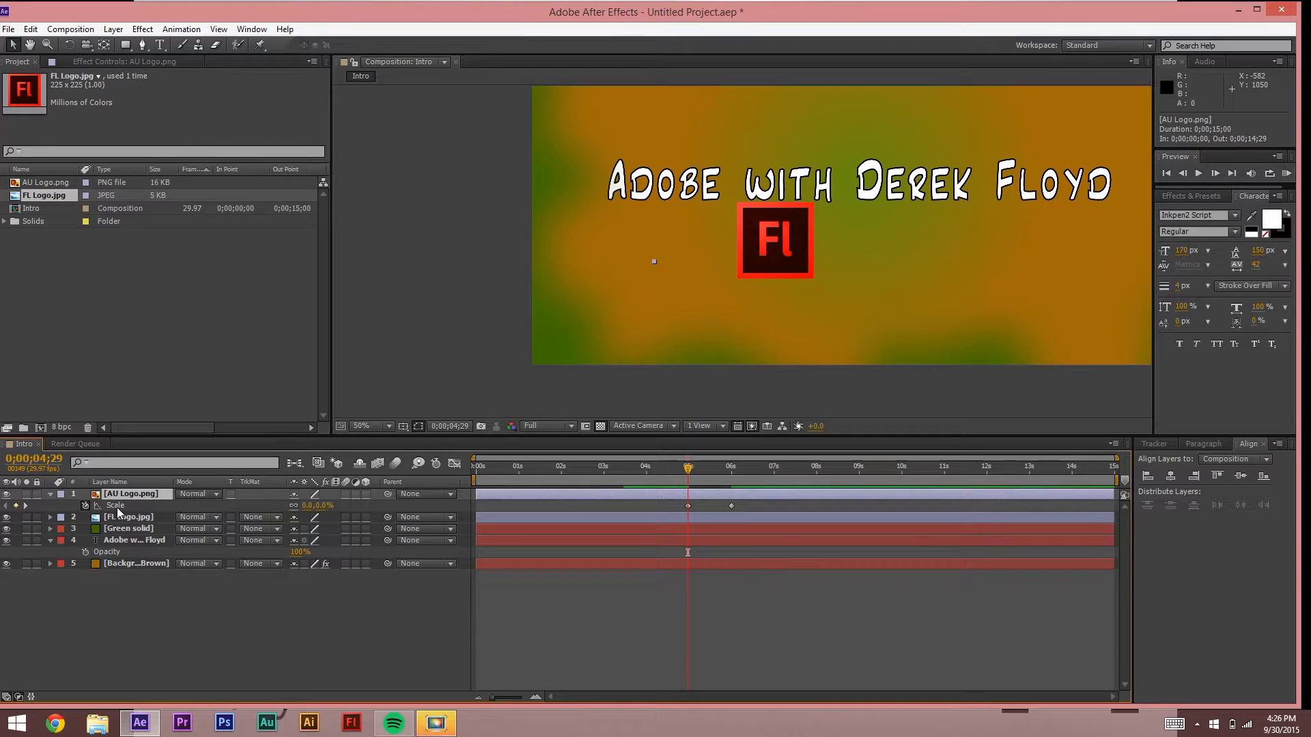
{"action": "key", "text": "alt+shift+t"}
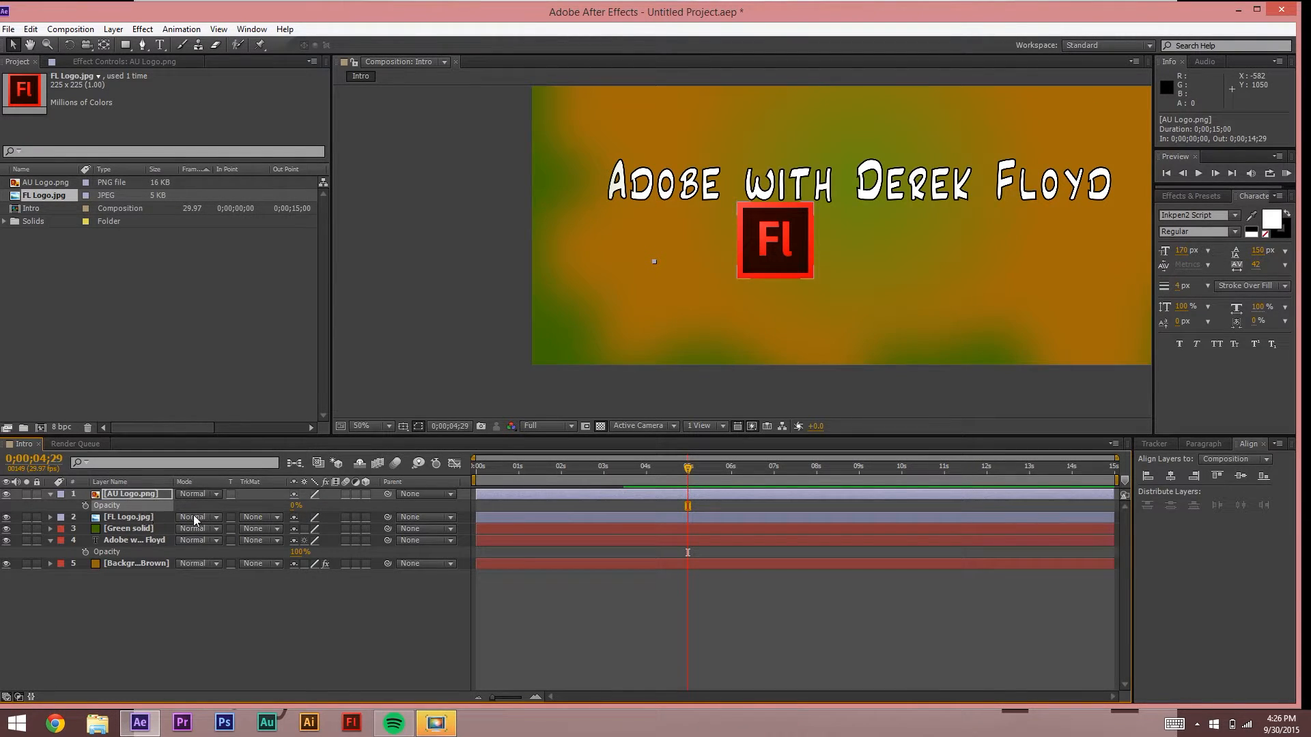
Step: At the 6;00 scale keyframe, raise the Au logo's opacity to 100%
{"action": "key", "text": "s"}
{"action": "left_click", "coordinate": [732, 471]}
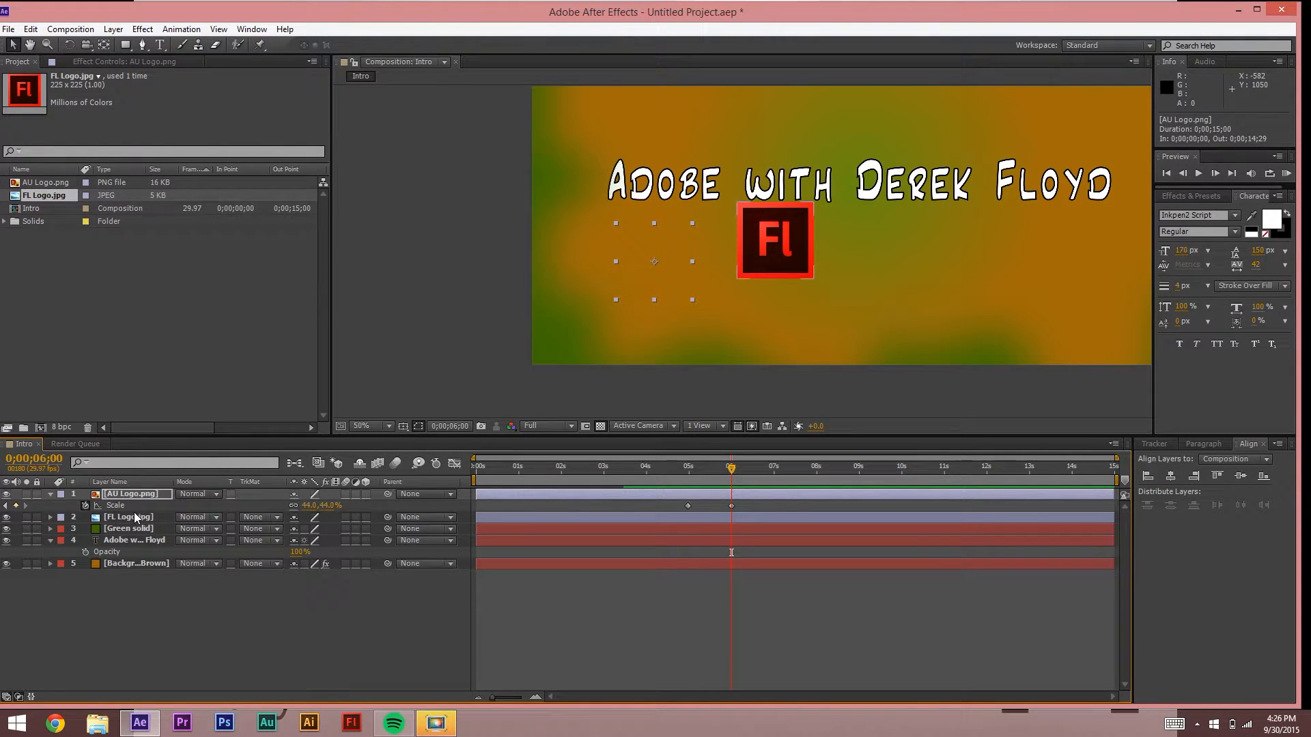
{"action": "key", "text": "t"}
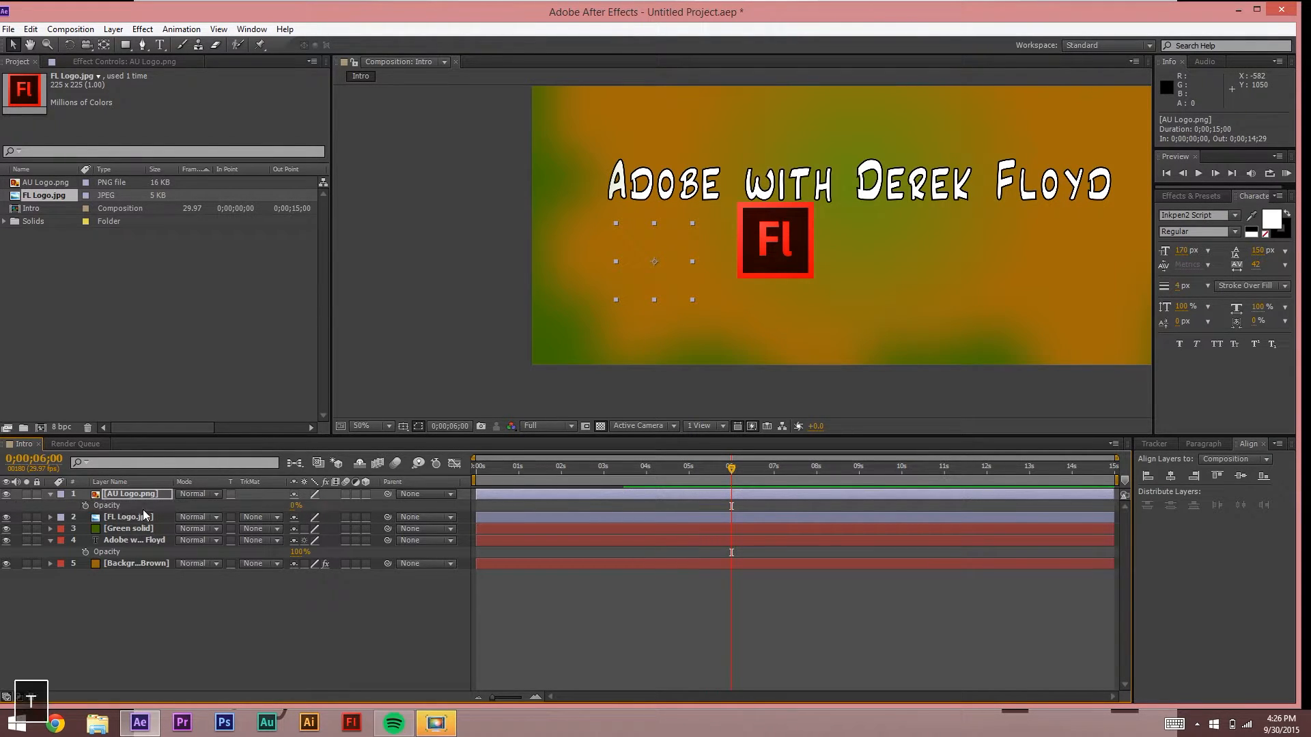
{"action": "left_click", "coordinate": [295, 510]}
{"action": "left_click_drag", "start_coordinate": [293, 509], "coordinate": [506, 499]}
{"action": "left_click", "coordinate": [744, 660]}
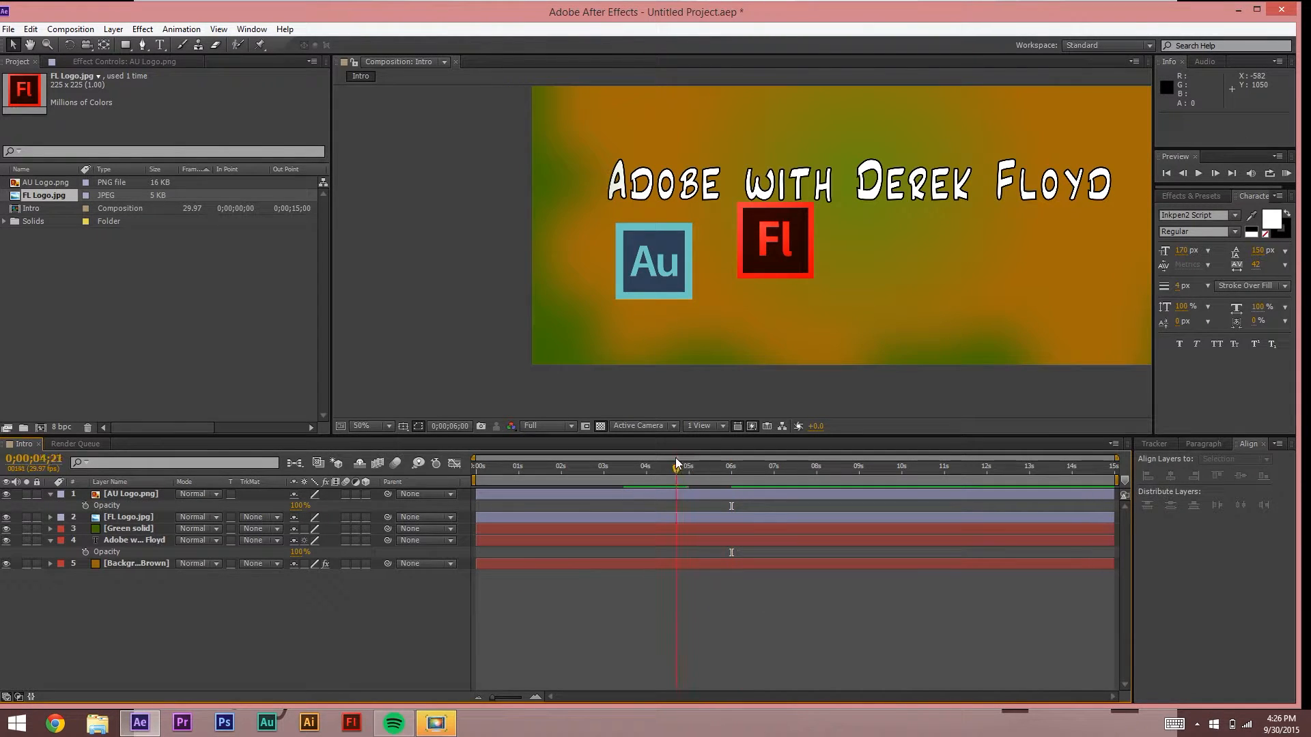
Step: Preview the Au logo pop-in from 0;00;05;00
{"action": "key", "text": "space"}
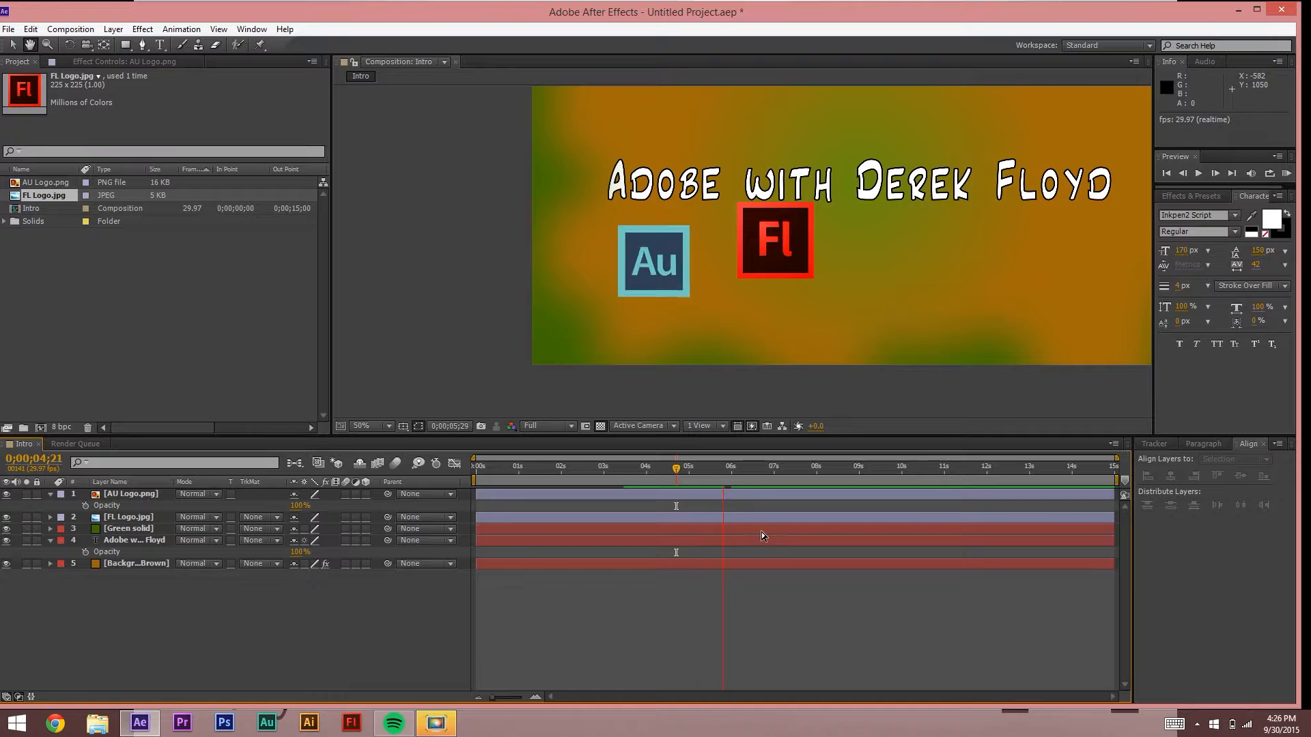
{"action": "key", "text": "space"}
{"action": "key", "text": "space"}
{"action": "left_click_drag", "start_coordinate": [728, 469], "coordinate": [682, 470]}
{"action": "key", "text": "space"}
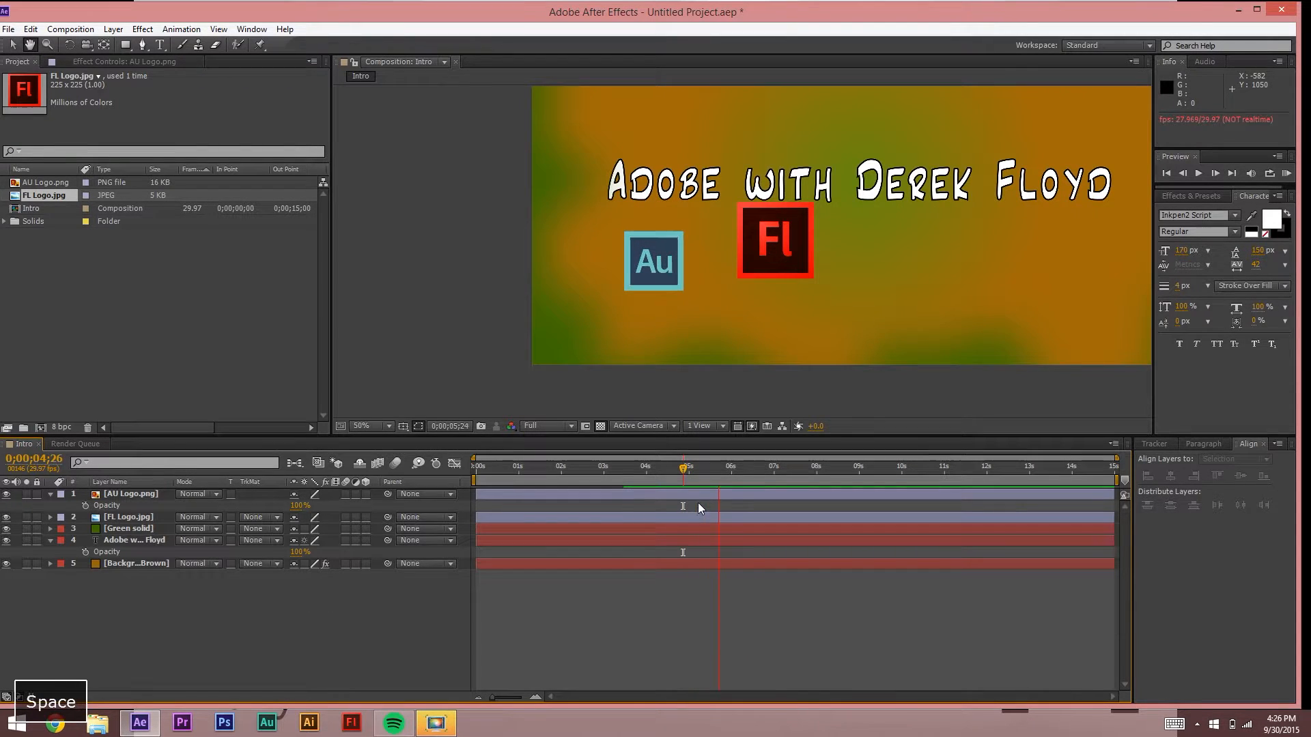
{"action": "key", "text": "space"}
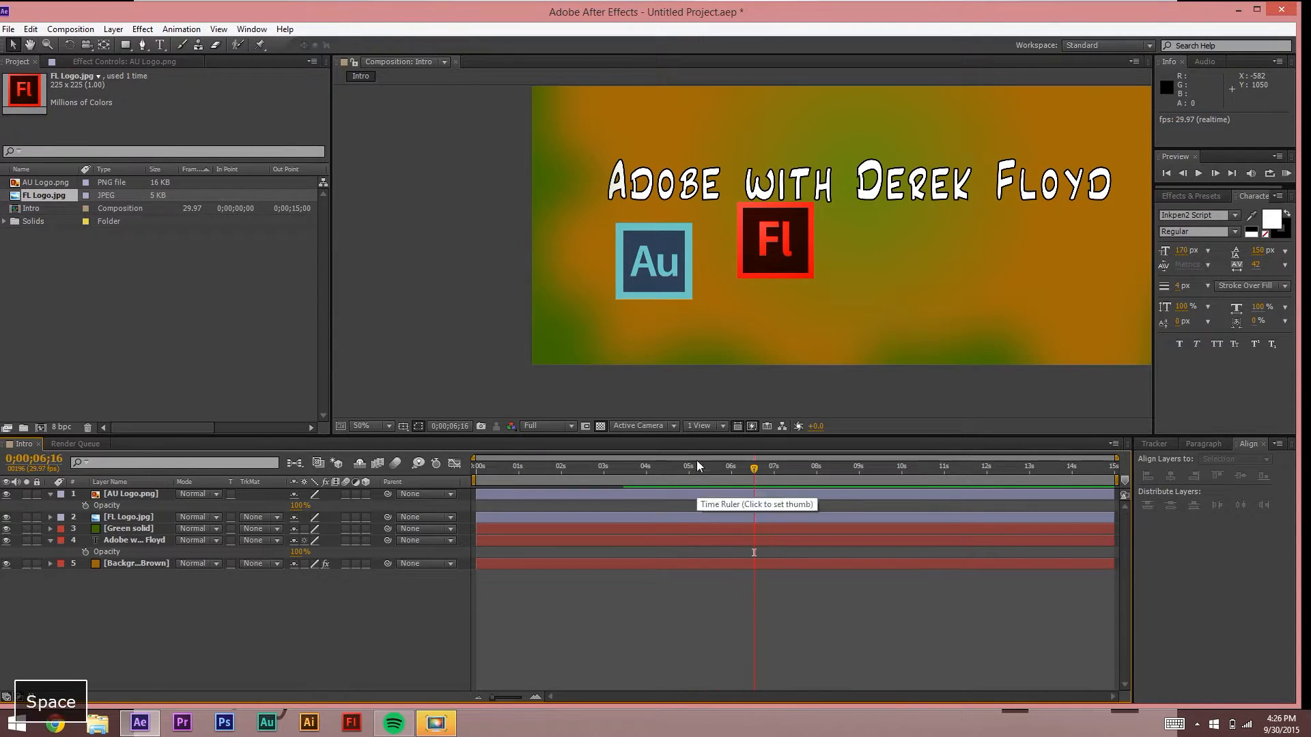
Step: Add an Au logo opacity keyframe at 0;00;04;29
{"action": "left_click", "coordinate": [151, 494]}
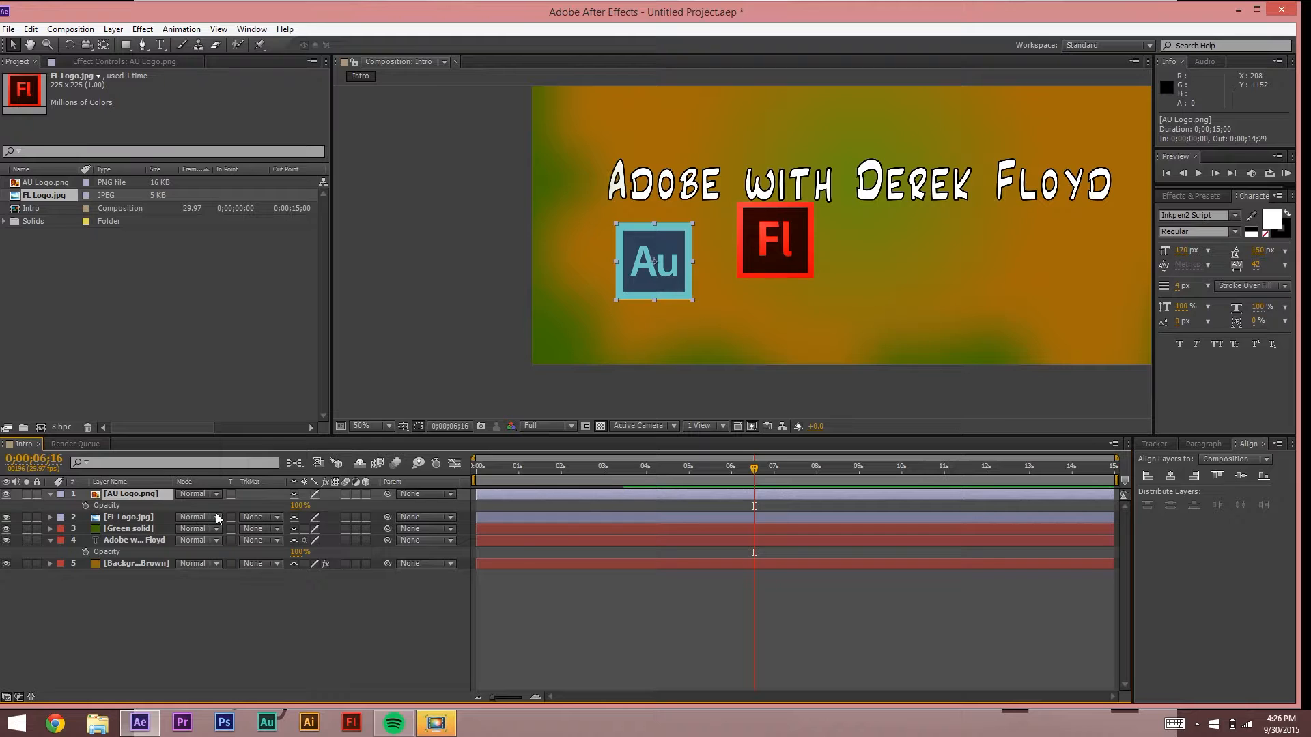
{"action": "key", "text": "s"}
{"action": "left_click", "coordinate": [689, 470]}
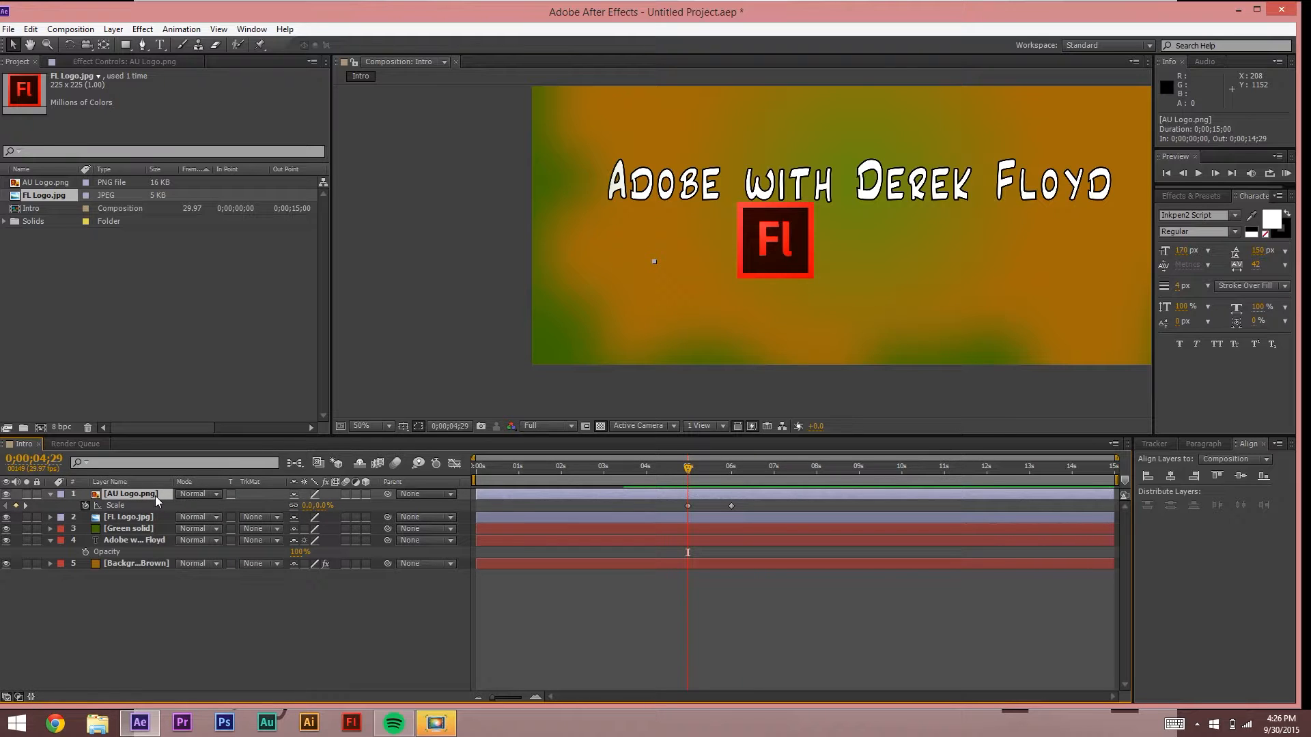
{"action": "key", "text": "t"}
{"action": "left_click", "coordinate": [86, 505]}
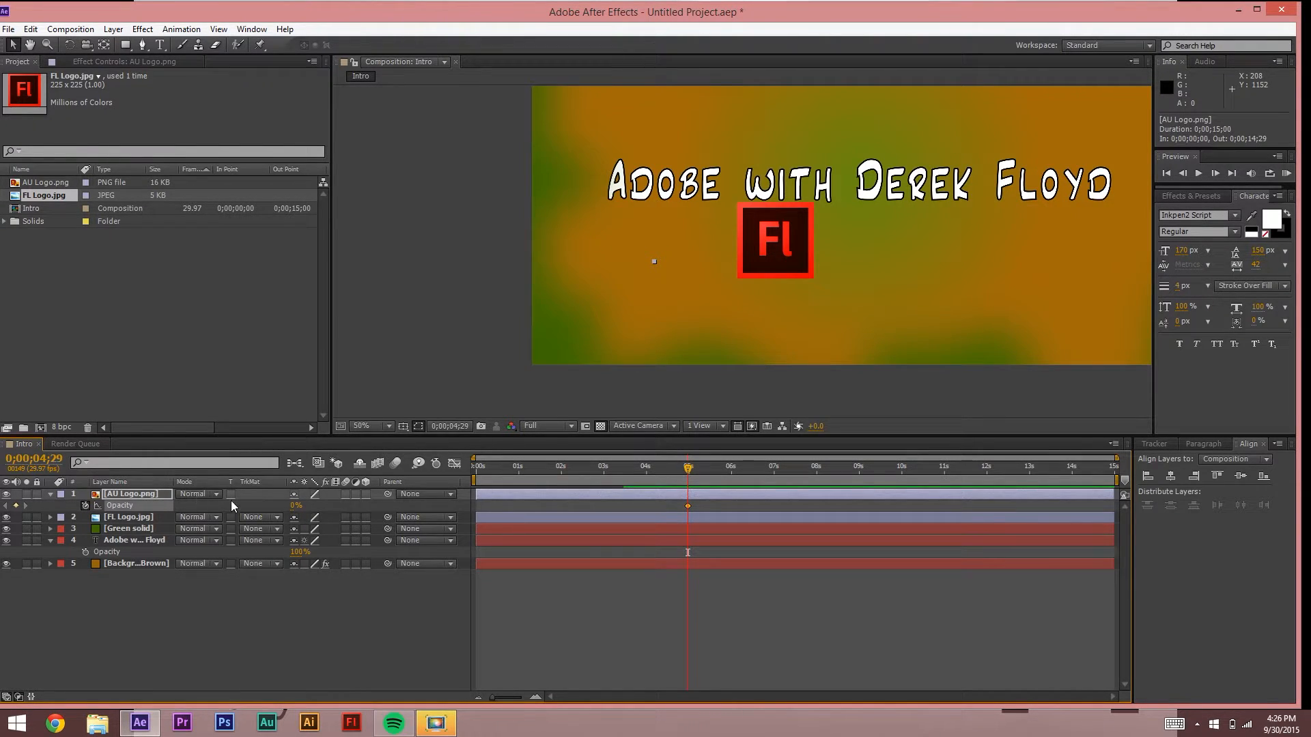
Step: Set the Au logo's opacity to 100% at 6;00 and preview the fade-in from 5;15
{"action": "key", "text": "t"}
{"action": "key", "text": "t"}
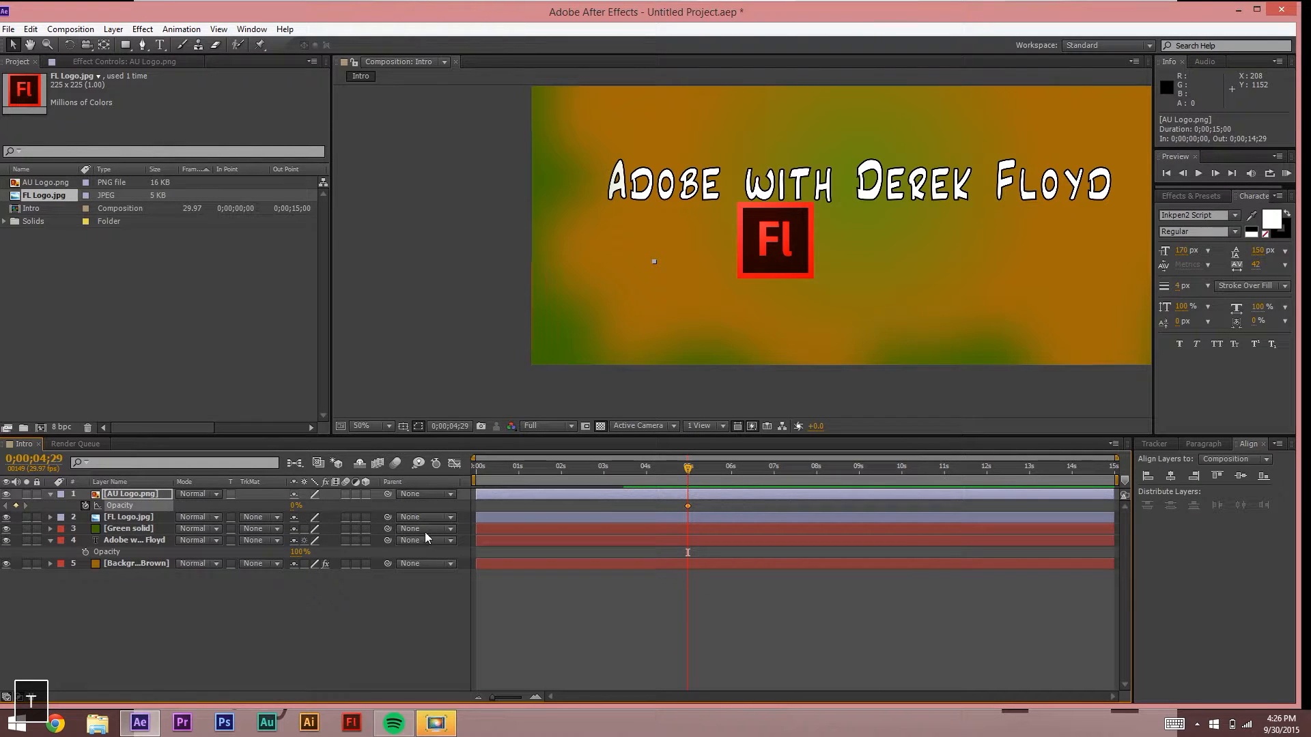
{"action": "key", "text": "s"}
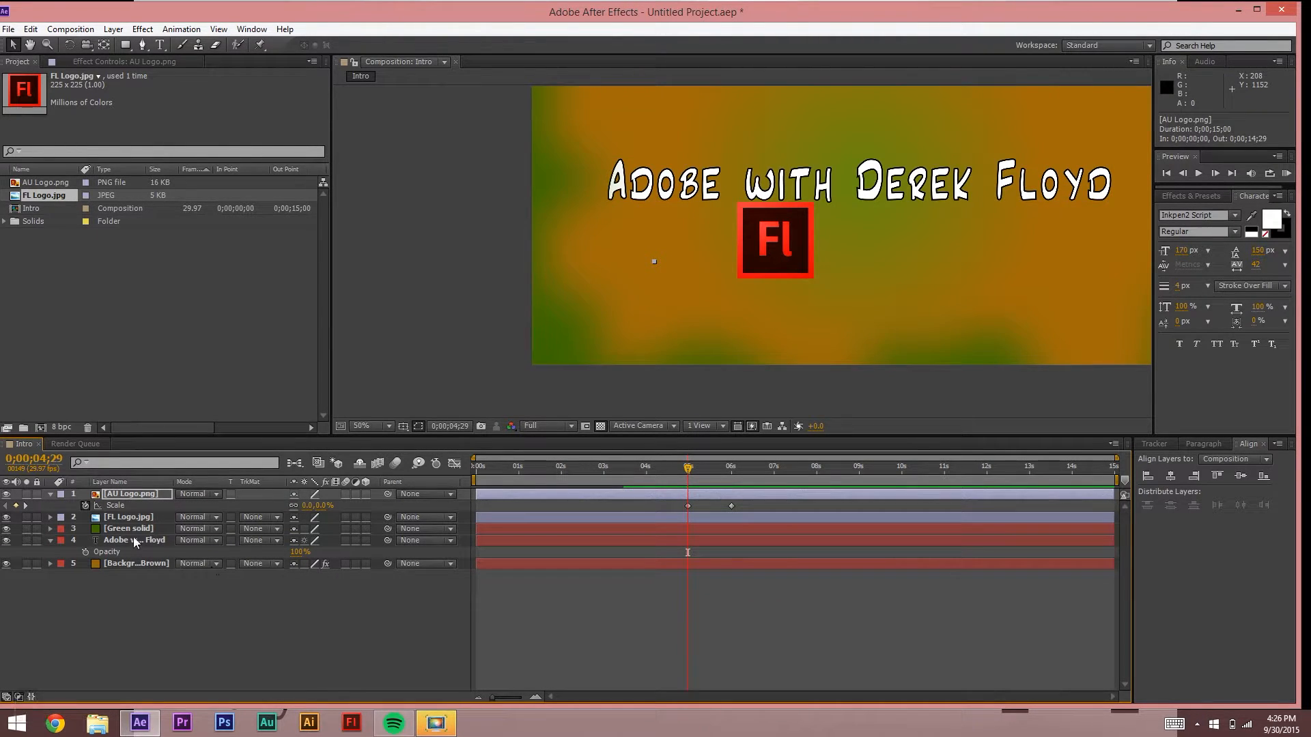
{"action": "left_click", "coordinate": [27, 505]}
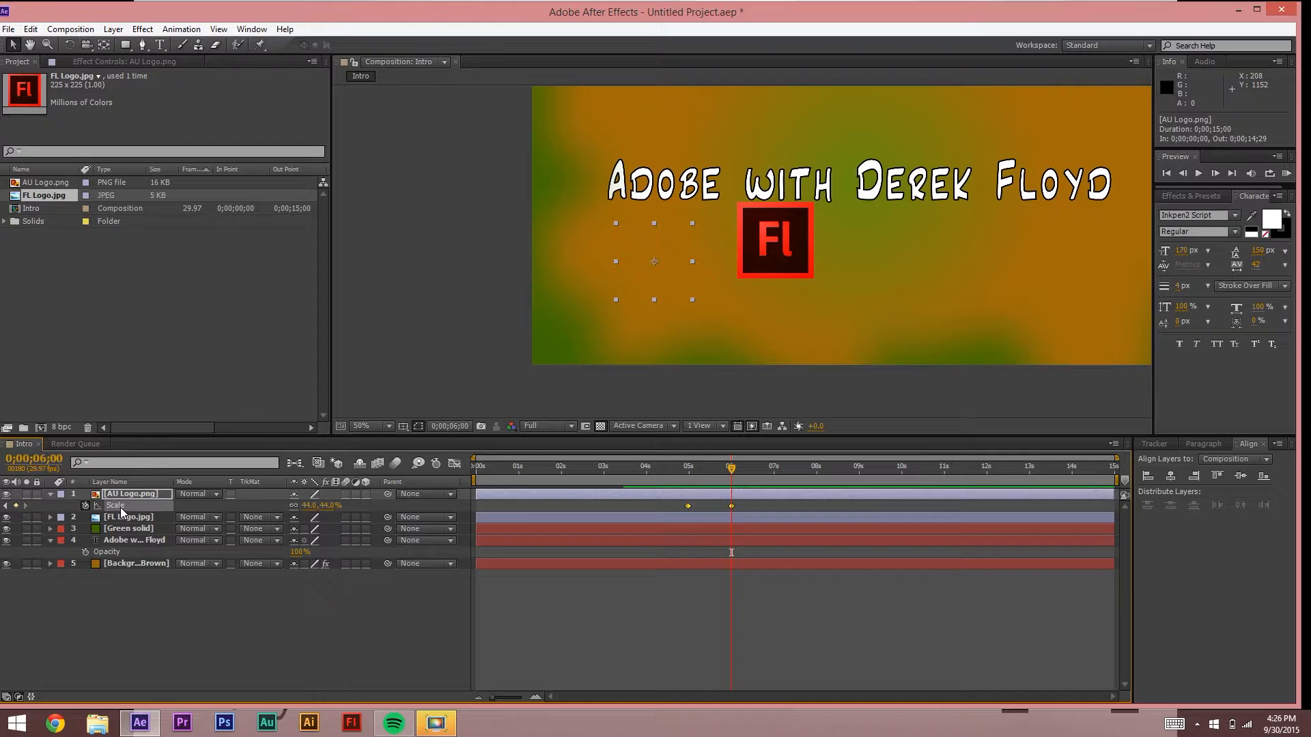
{"action": "key", "text": "t"}
{"action": "left_click_drag", "start_coordinate": [296, 506], "coordinate": [437, 503]}
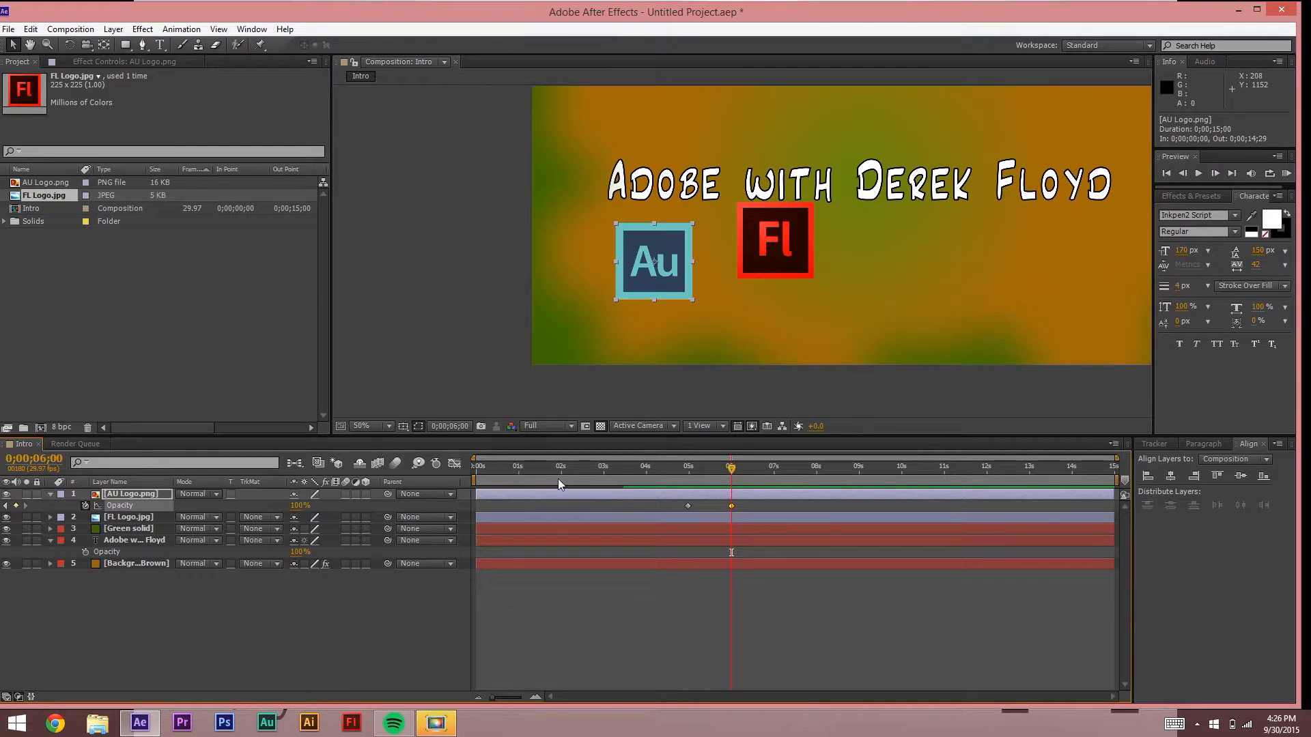
{"action": "left_click_drag", "start_coordinate": [731, 467], "coordinate": [685, 467]}
{"action": "left_click", "coordinate": [707, 611]}
{"action": "key", "text": "space"}
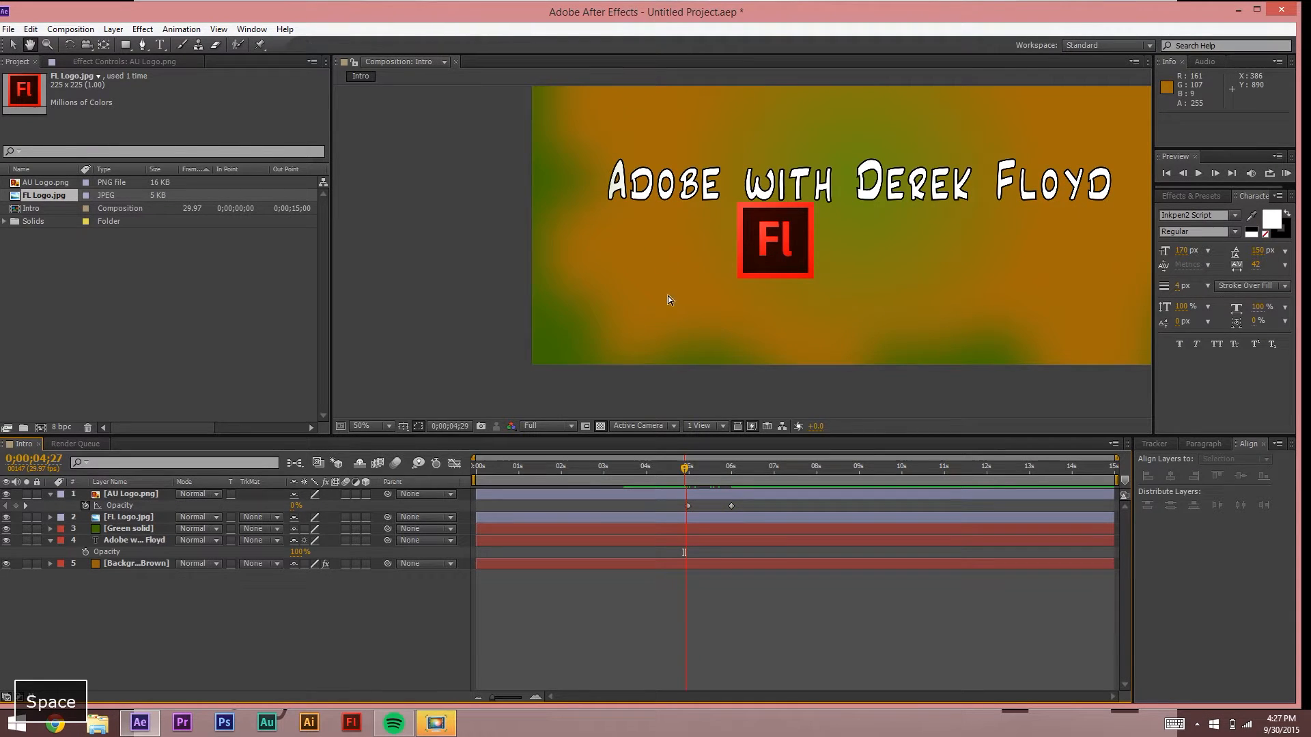
{"action": "key", "text": "space"}
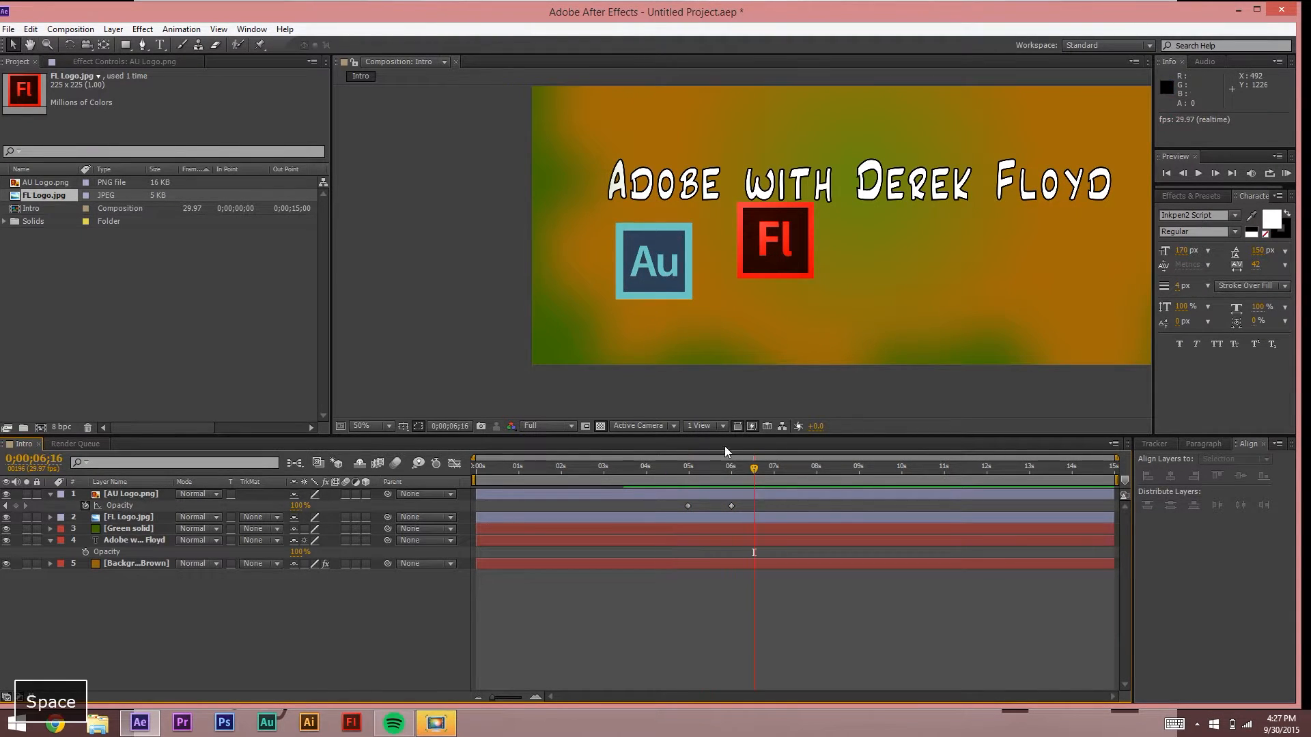
Step: Shift the final opacity keyframe one frame earlier and align the scale keyframe at 5;23
{"action": "left_click", "coordinate": [731, 506]}
{"action": "left_click_drag", "start_coordinate": [723, 507], "coordinate": [720, 507]}
{"action": "left_click", "coordinate": [721, 471]}
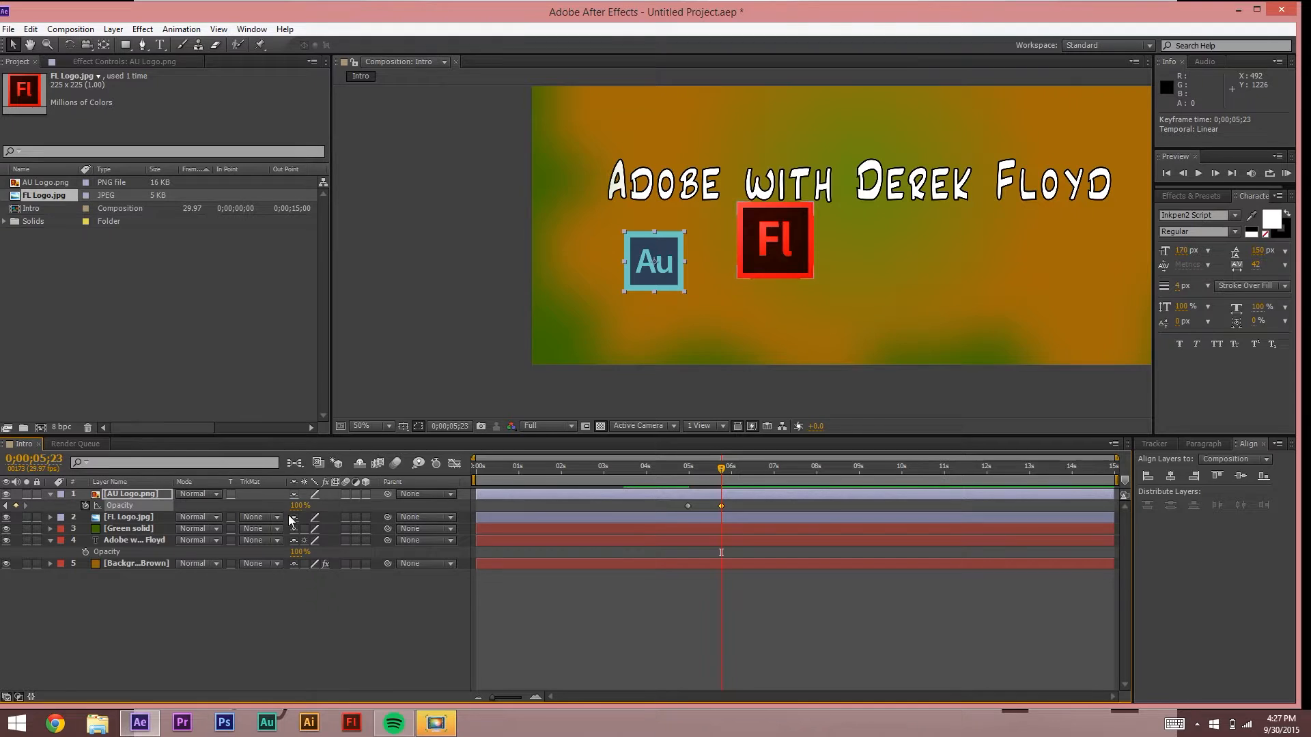
{"action": "key", "text": "s"}
{"action": "left_click_drag", "start_coordinate": [730, 506], "coordinate": [730, 469]}
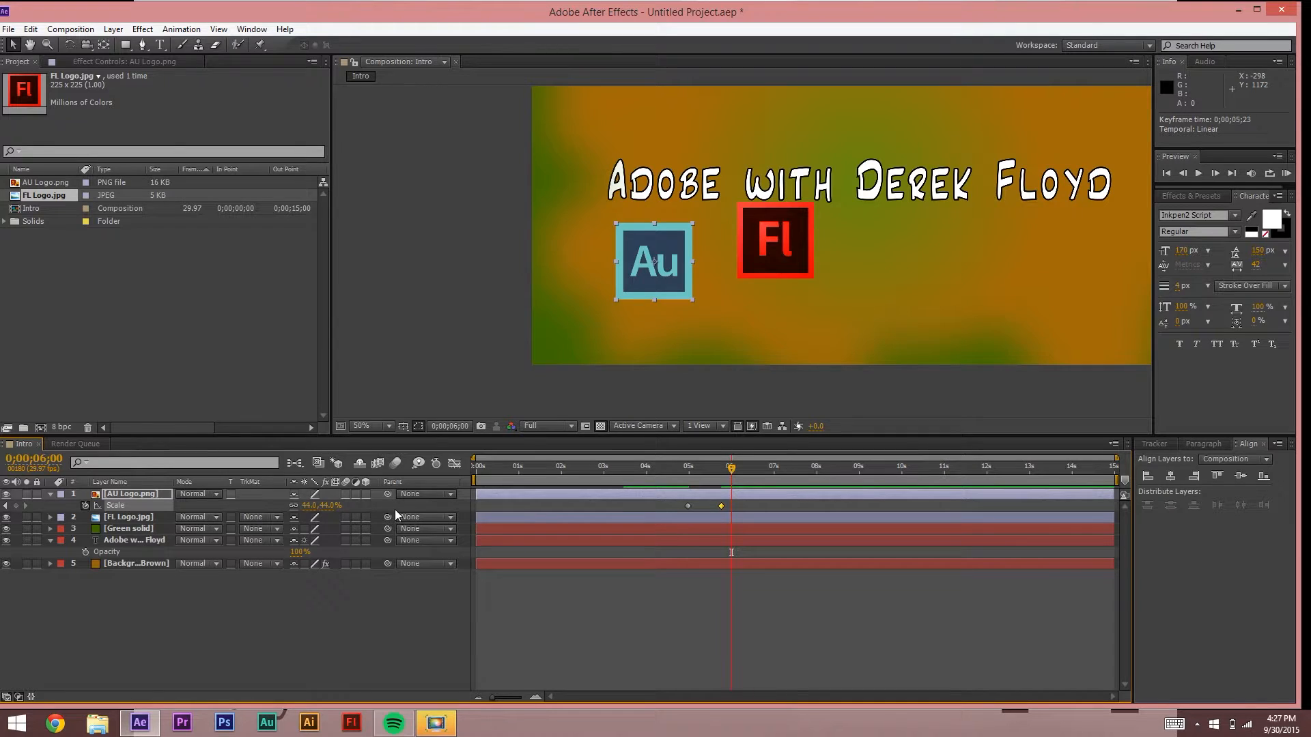
Step: Set the Au logo's scale to 44% with a keyframe at 6s, and raise the earlier keyframe to 54%
{"action": "left_click", "coordinate": [311, 506]}
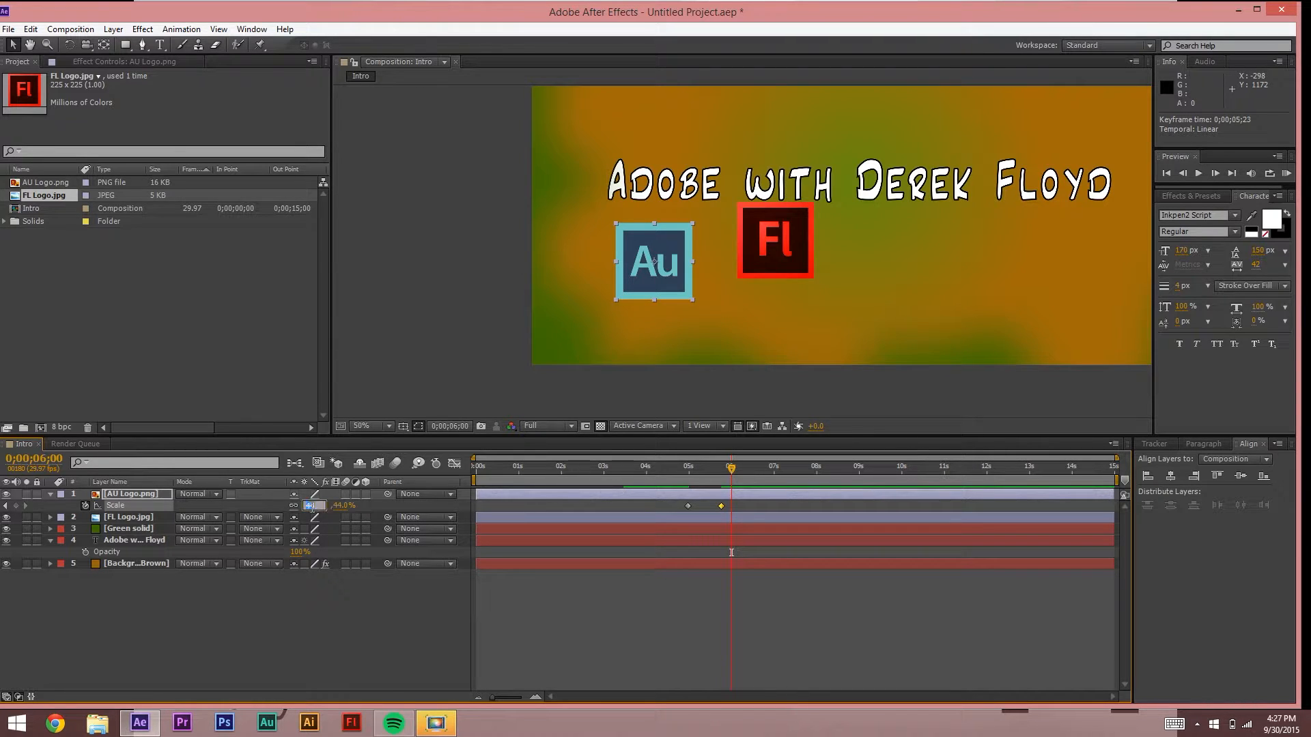
{"action": "left_click", "coordinate": [611, 654]}
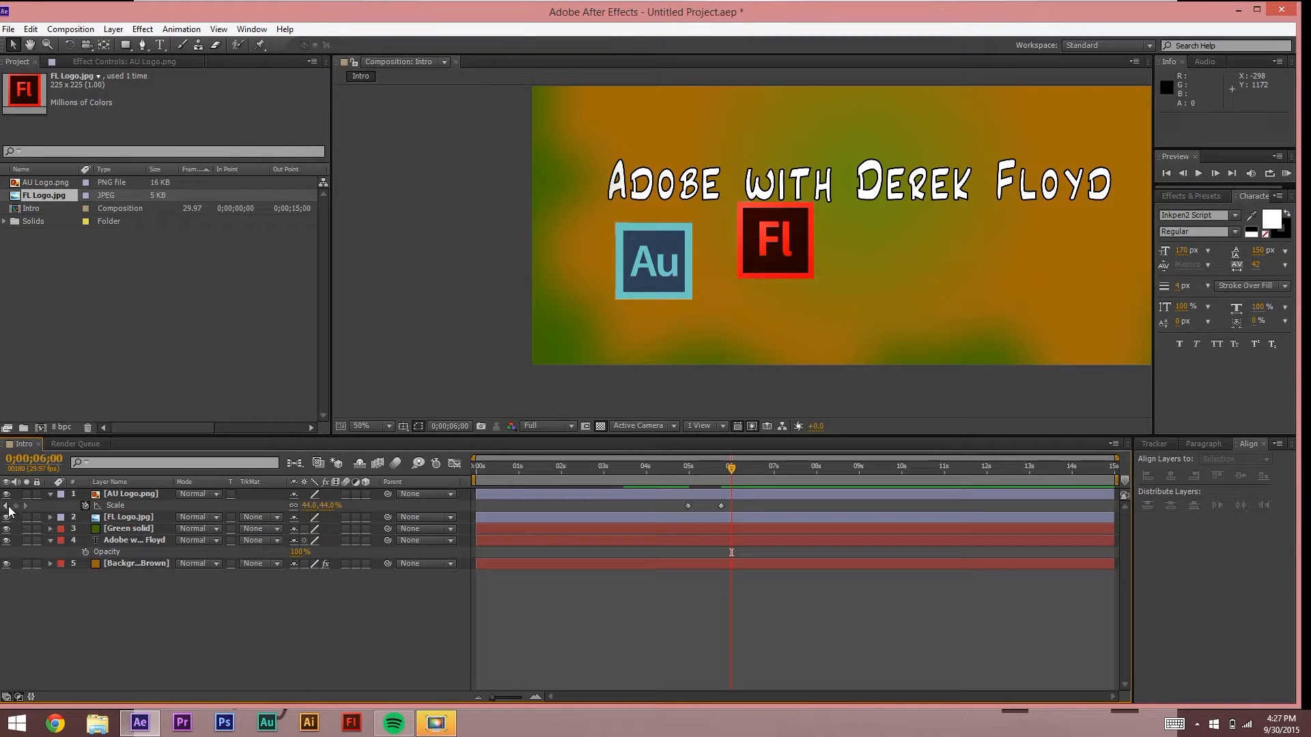
{"action": "left_click", "coordinate": [15, 506]}
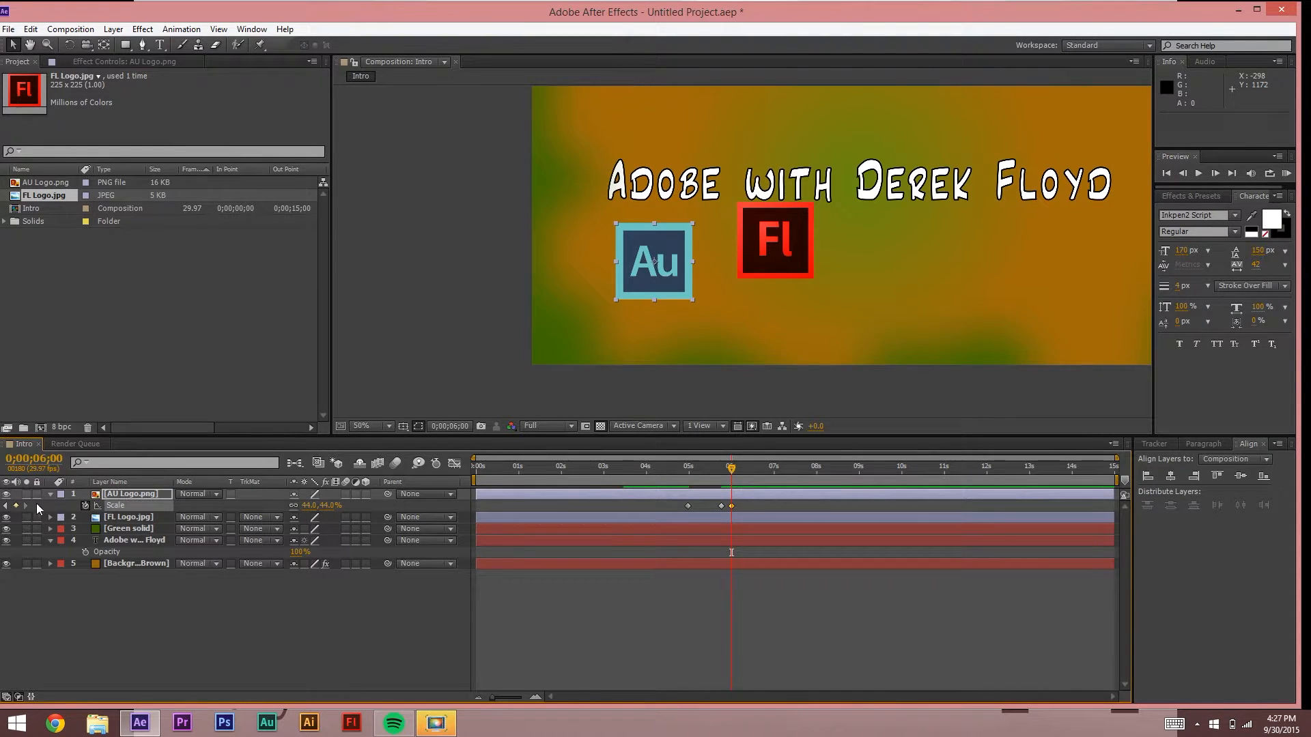
{"action": "left_click", "coordinate": [6, 505]}
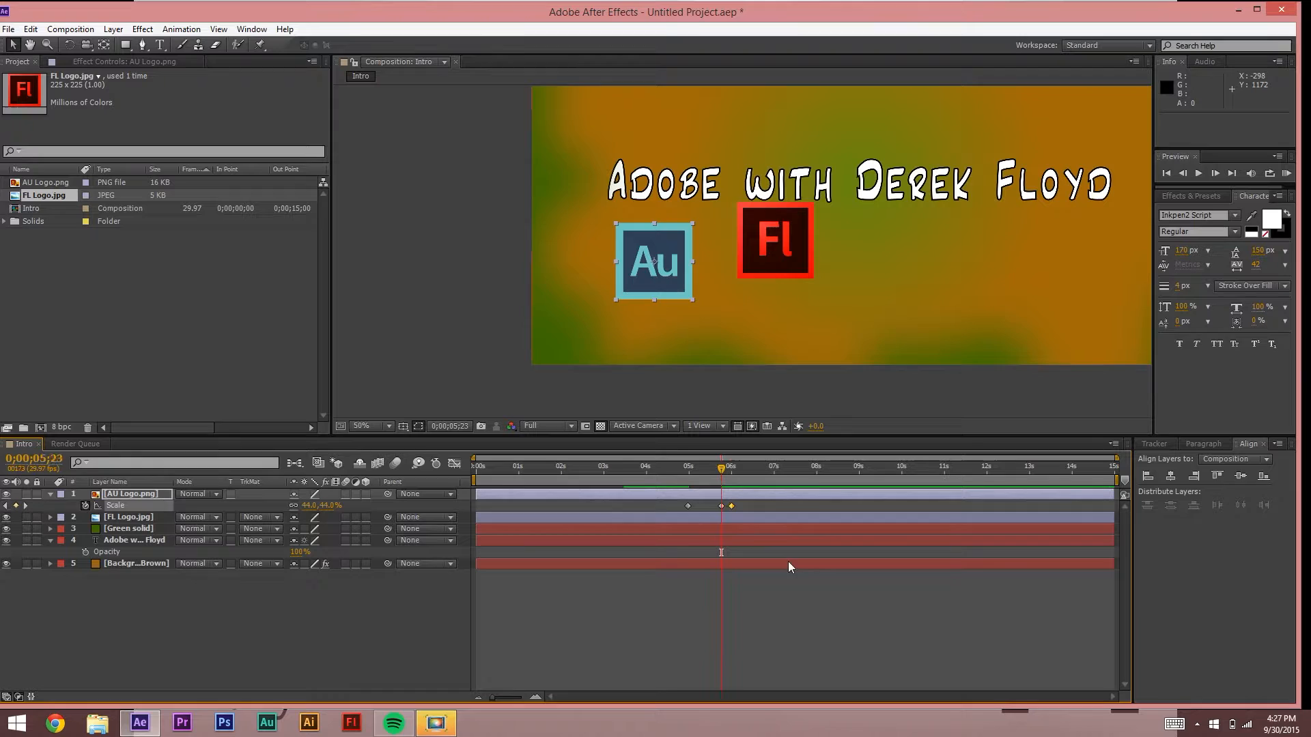
{"action": "left_click", "coordinate": [721, 505]}
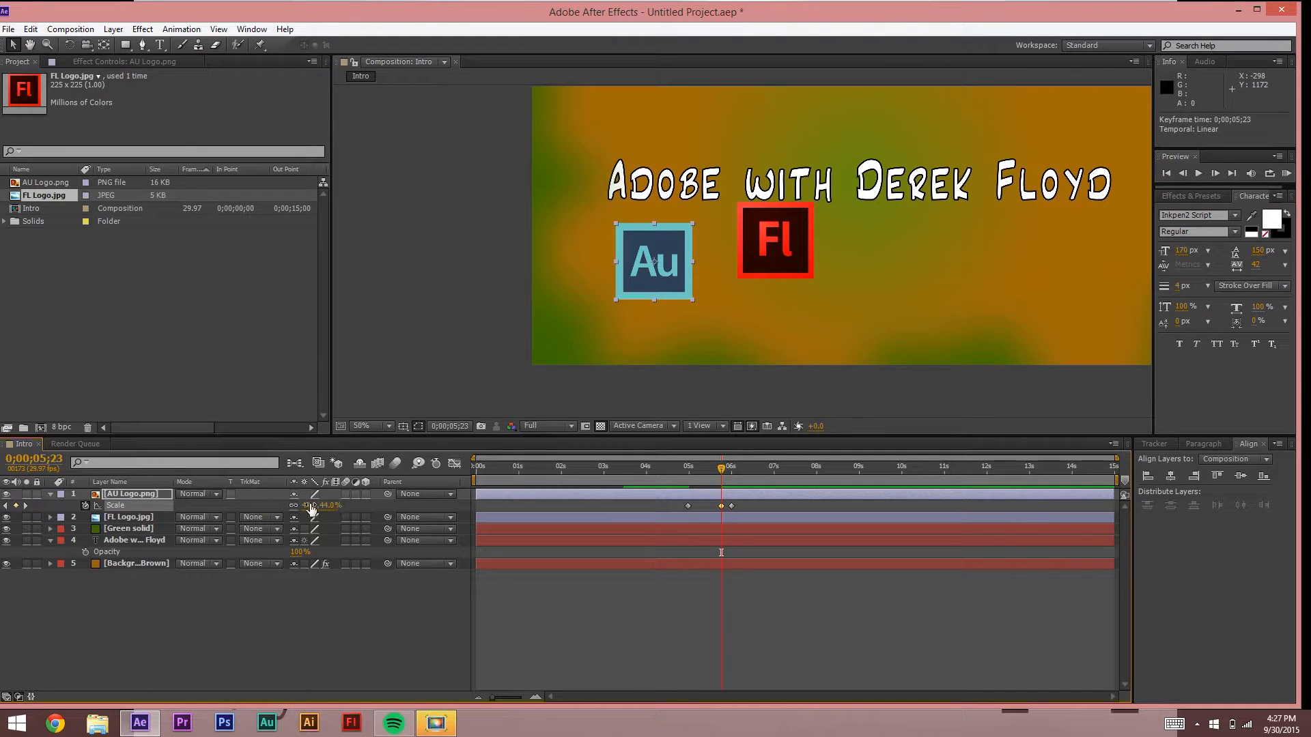
{"action": "left_click_drag", "start_coordinate": [316, 504], "coordinate": [317, 506]}
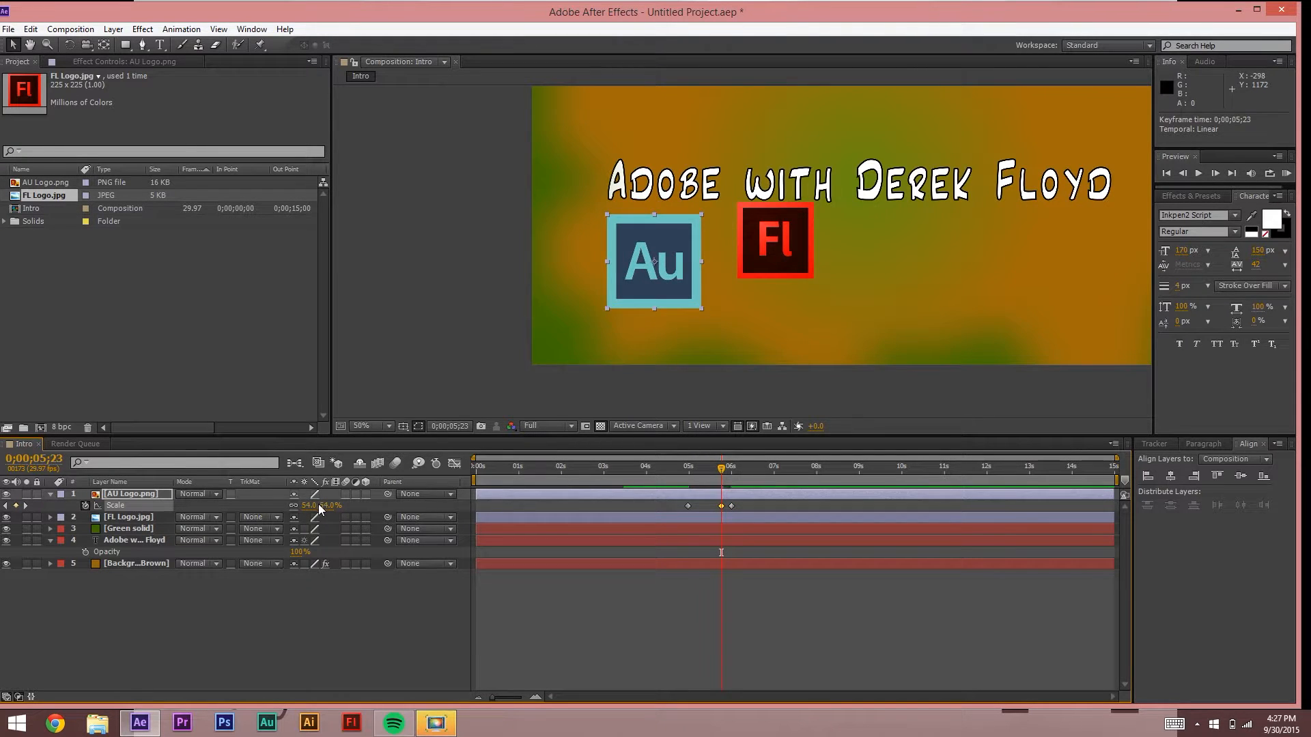
Step: Preview the pop and retime the 54% overshoot keyframe, settling it at 5;24
{"action": "left_click_drag", "start_coordinate": [717, 468], "coordinate": [676, 468]}
{"action": "key", "text": "space"}
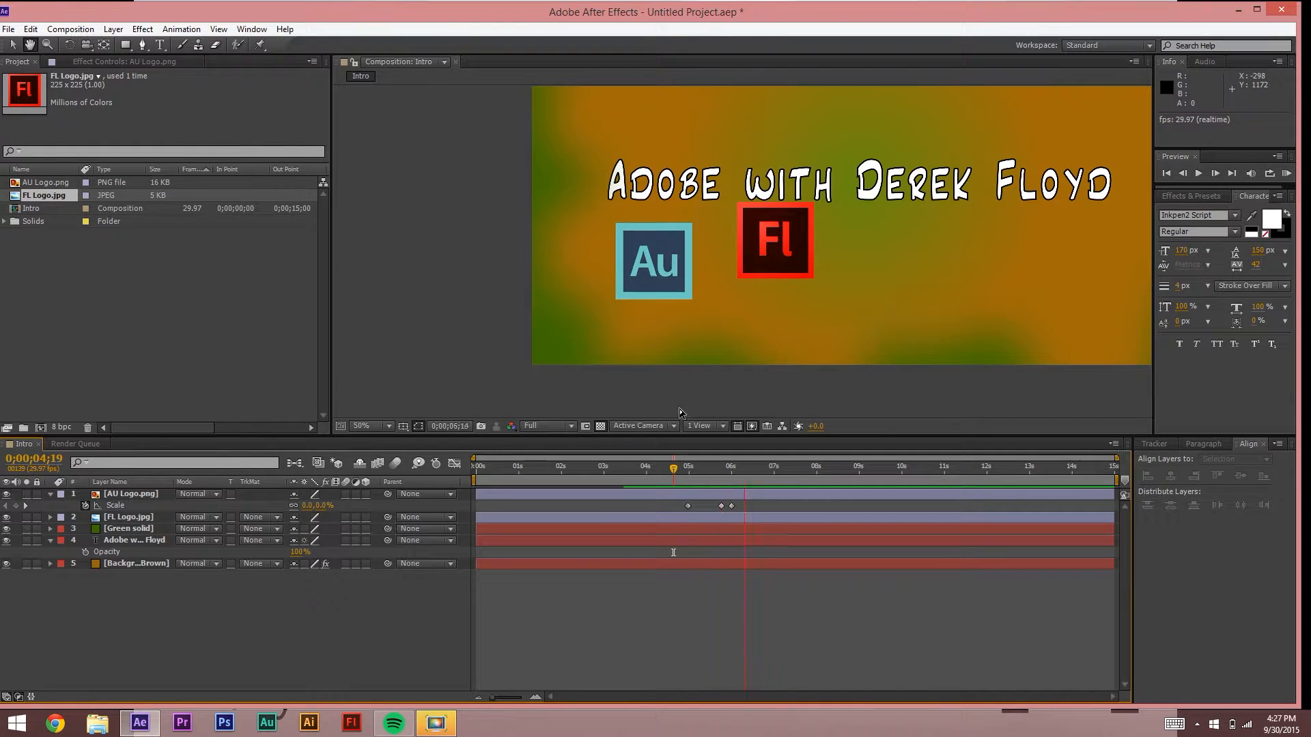
{"action": "left_click_drag", "start_coordinate": [721, 506], "coordinate": [726, 506]}
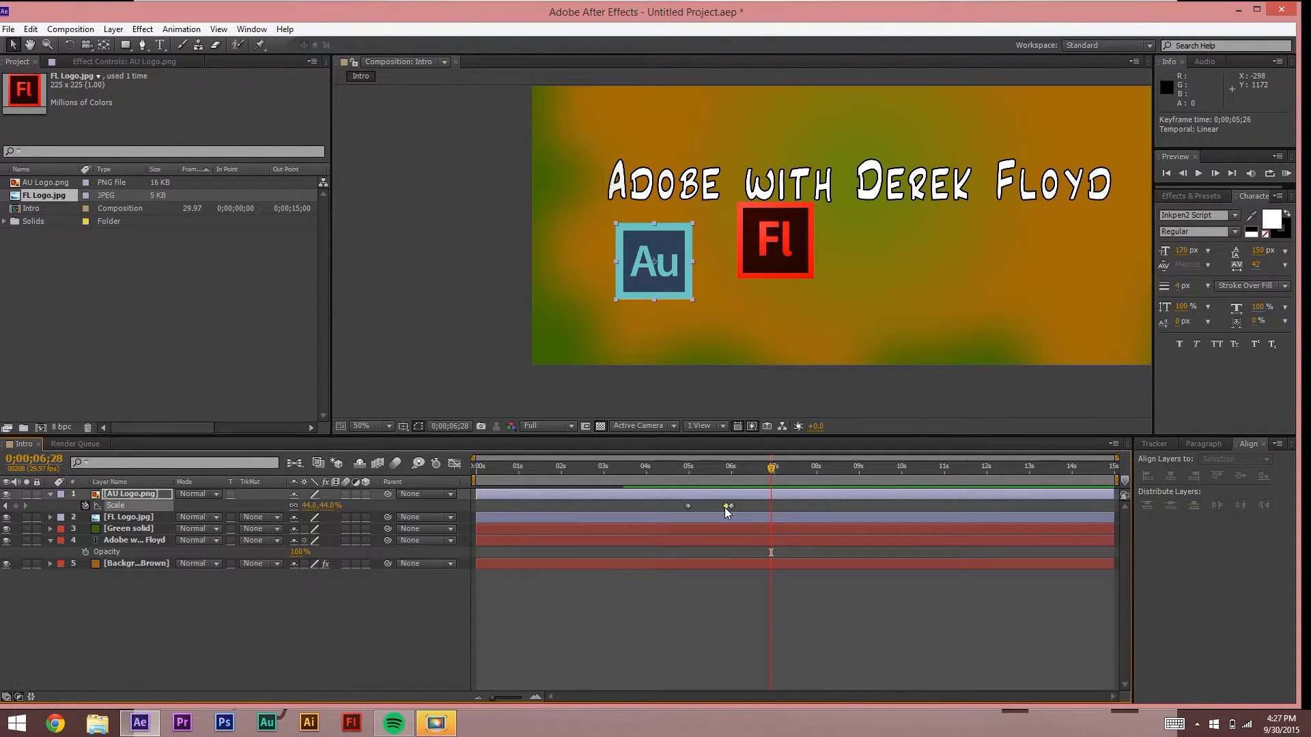
{"action": "key", "text": "space"}
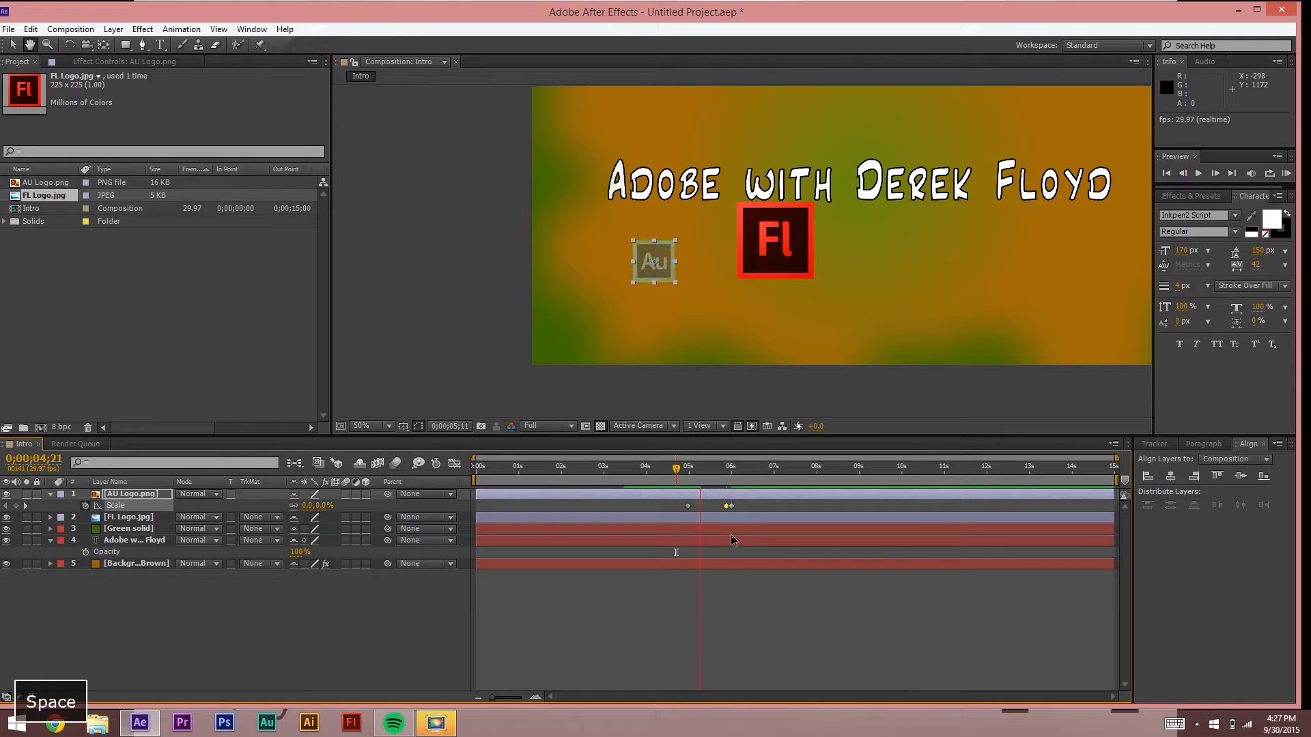
{"action": "key", "text": "space"}
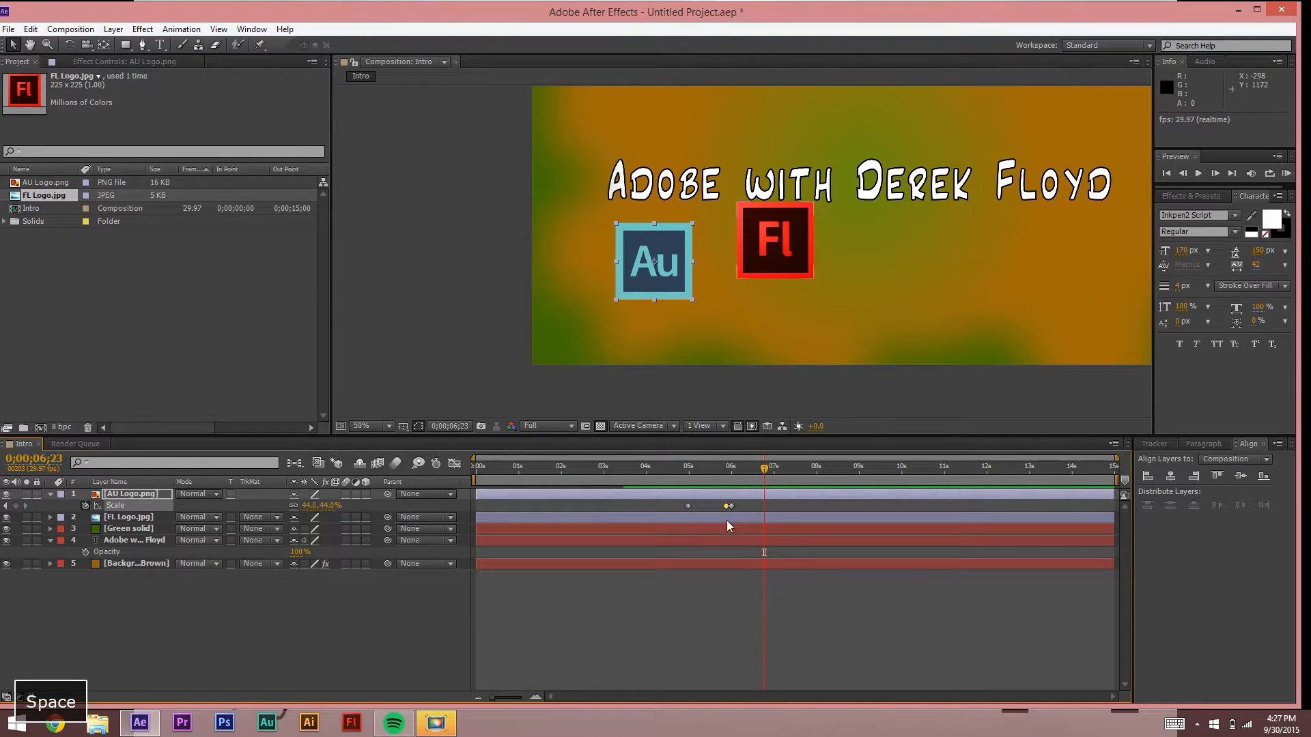
{"action": "left_click_drag", "start_coordinate": [726, 506], "coordinate": [723, 507]}
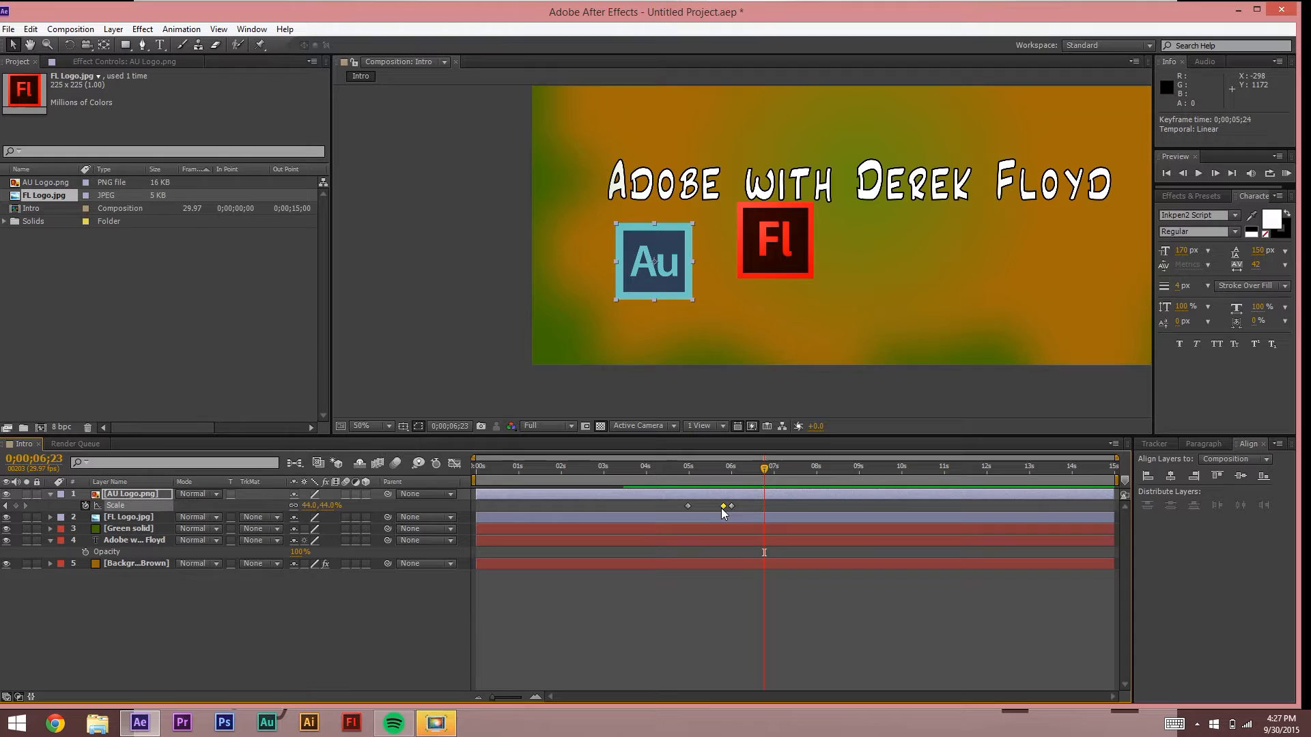
{"action": "key", "text": "space"}
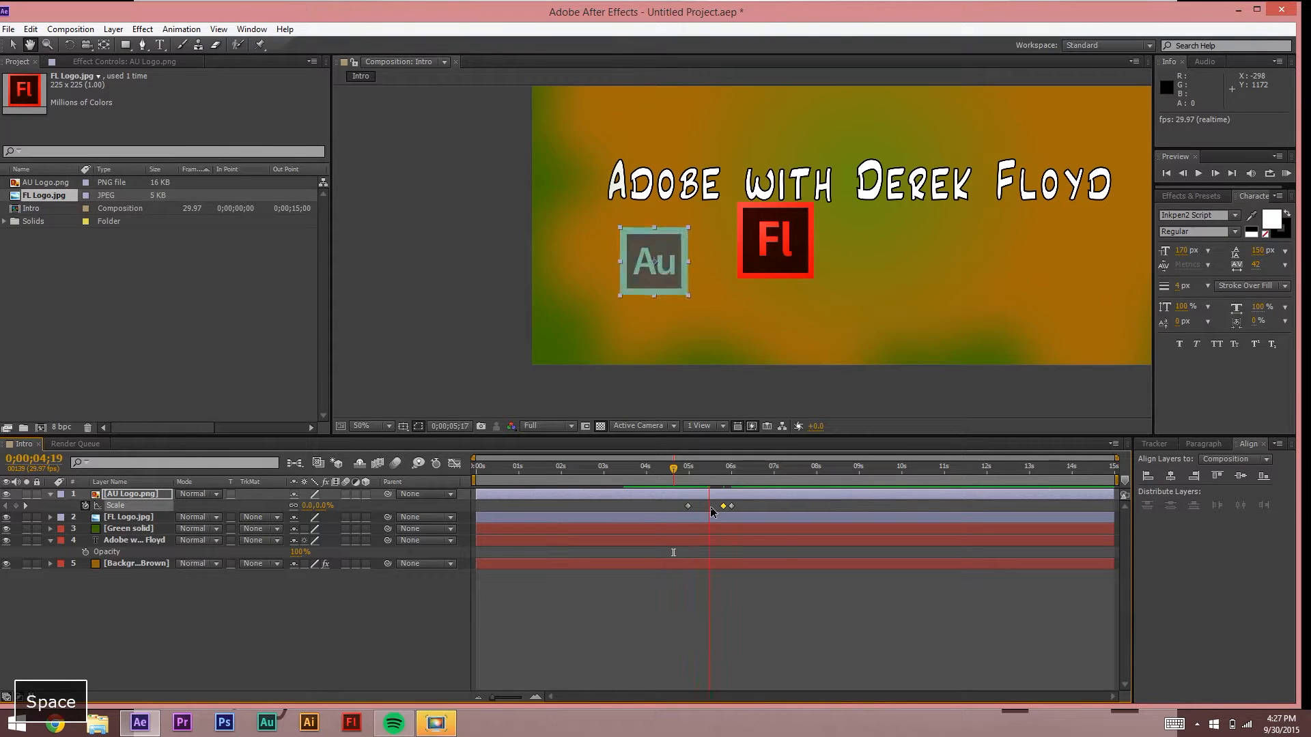
{"action": "key", "text": "space"}
Step: Move the final 44% keyframe to 6;06, add a 40% scale keyframe at 6;00, and preview the bounce
{"action": "left_click", "coordinate": [731, 506]}
{"action": "left_click_drag", "start_coordinate": [741, 507], "coordinate": [743, 507]}
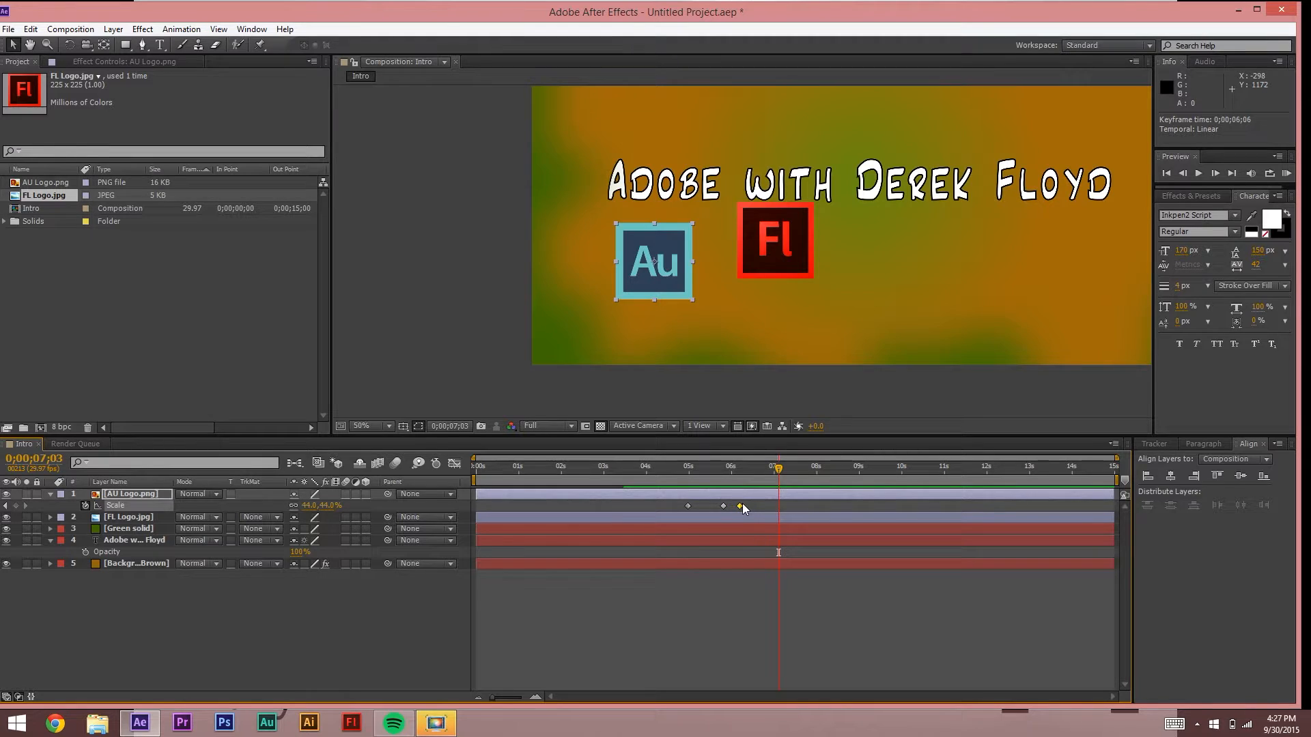
{"action": "left_click", "coordinate": [731, 468]}
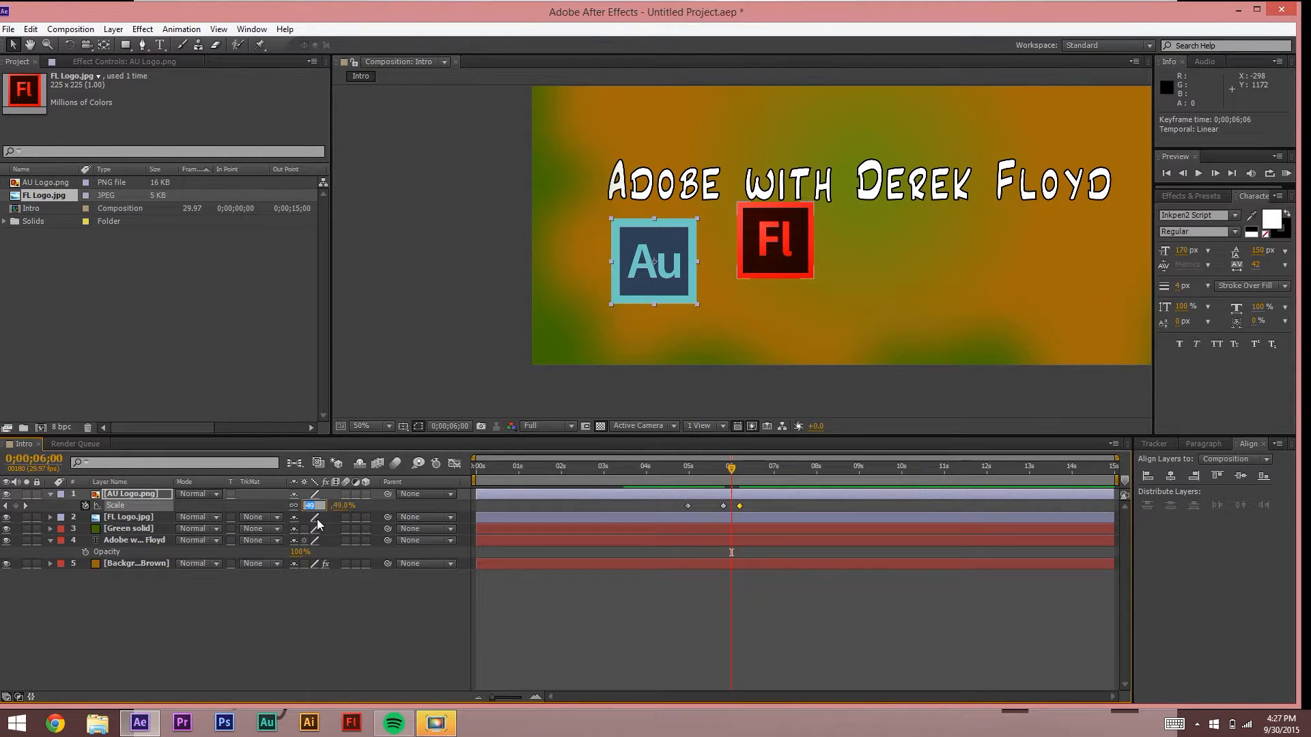
{"action": "type", "text": "40"}
{"action": "key", "text": "Return"}
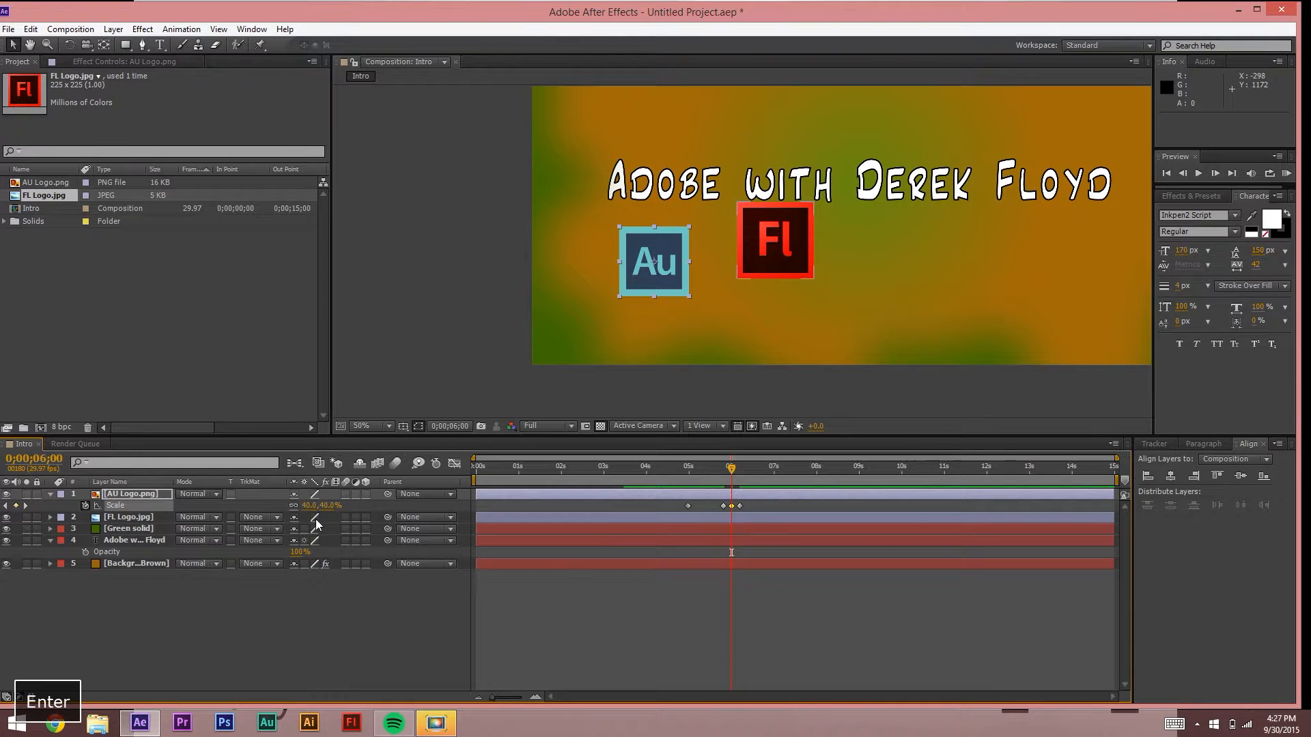
{"action": "left_click", "coordinate": [682, 468]}
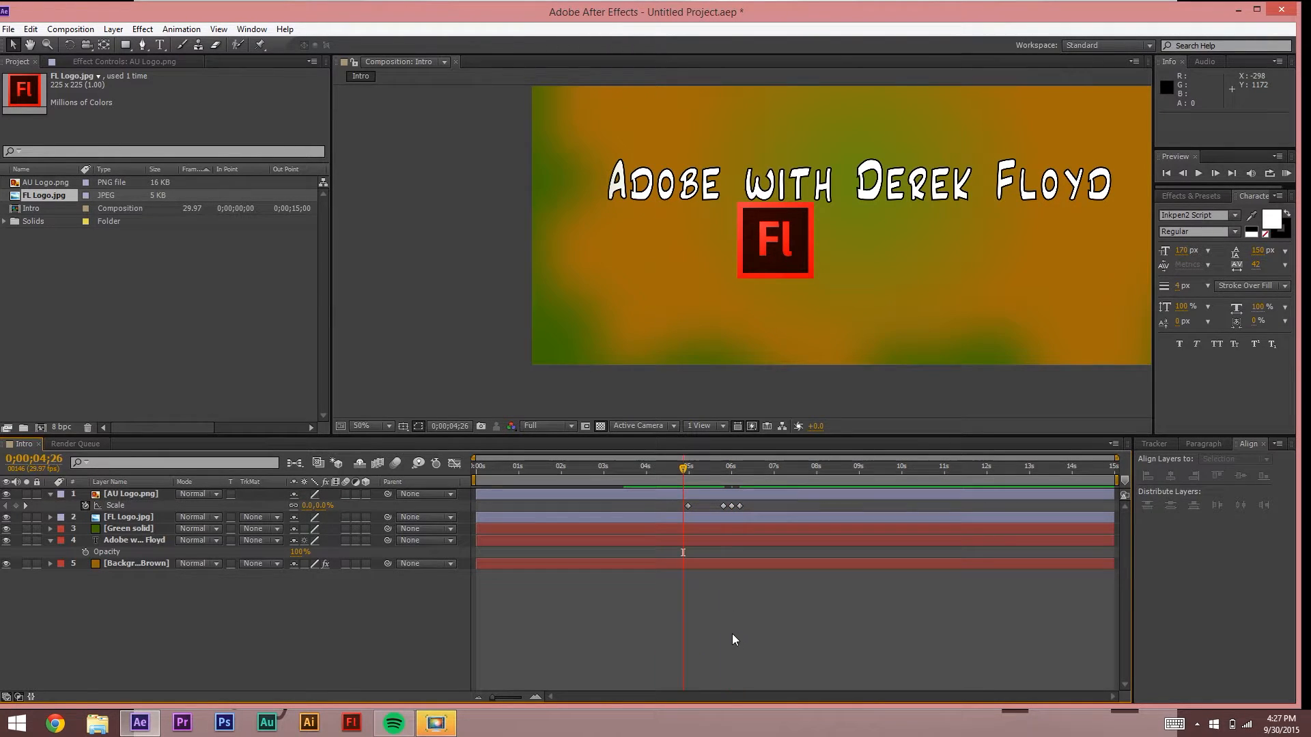
{"action": "key", "text": "space"}
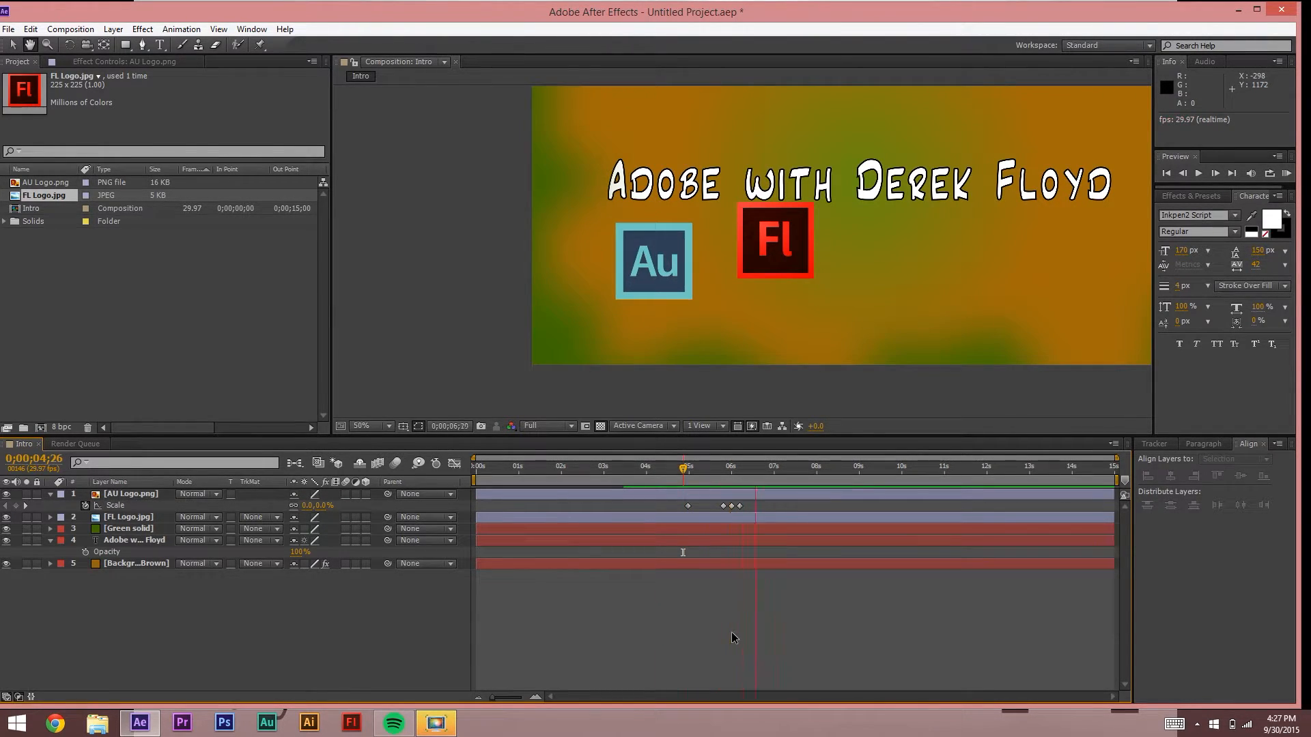
{"action": "key", "text": "space"}
Step: Review the Au logo's four scale keyframes, then marquee-select and copy all four
{"action": "left_click", "coordinate": [672, 470]}
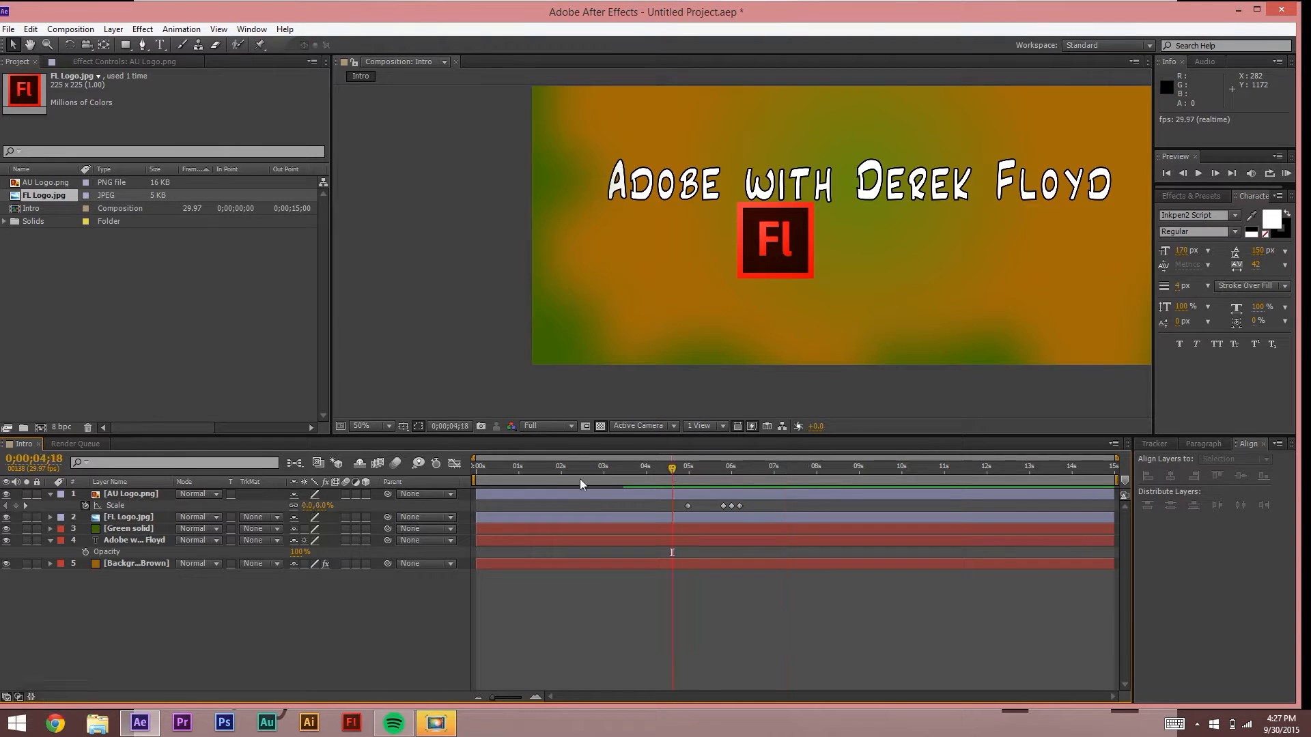
{"action": "left_click", "coordinate": [25, 505]}
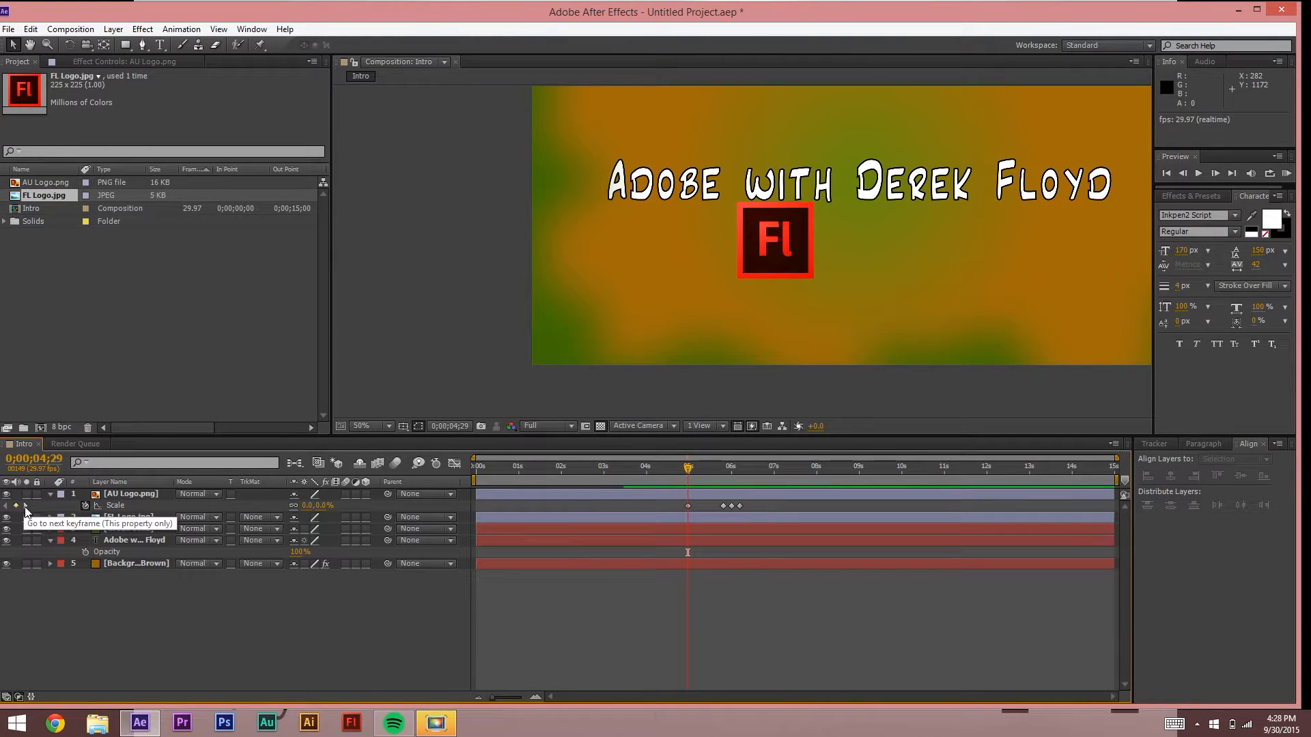
{"action": "left_click", "coordinate": [25, 505]}
{"action": "left_click", "coordinate": [25, 507]}
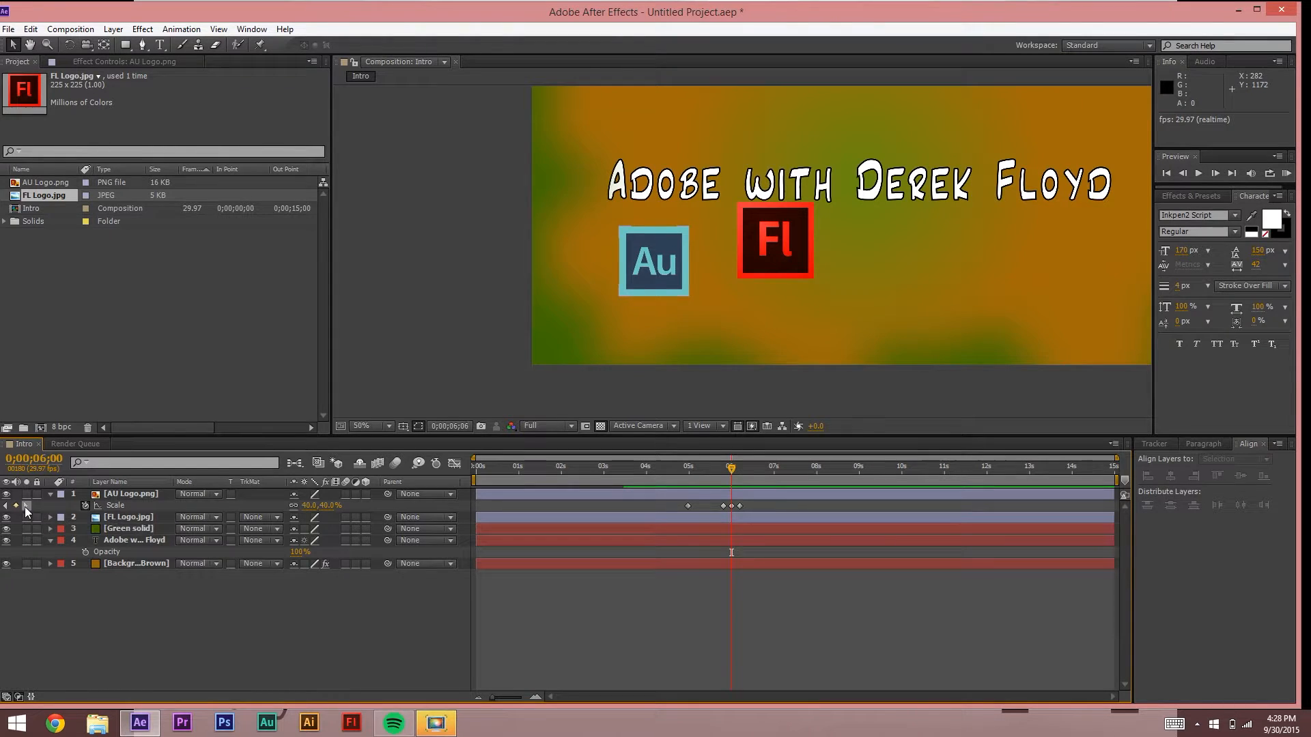
{"action": "left_click", "coordinate": [24, 506]}
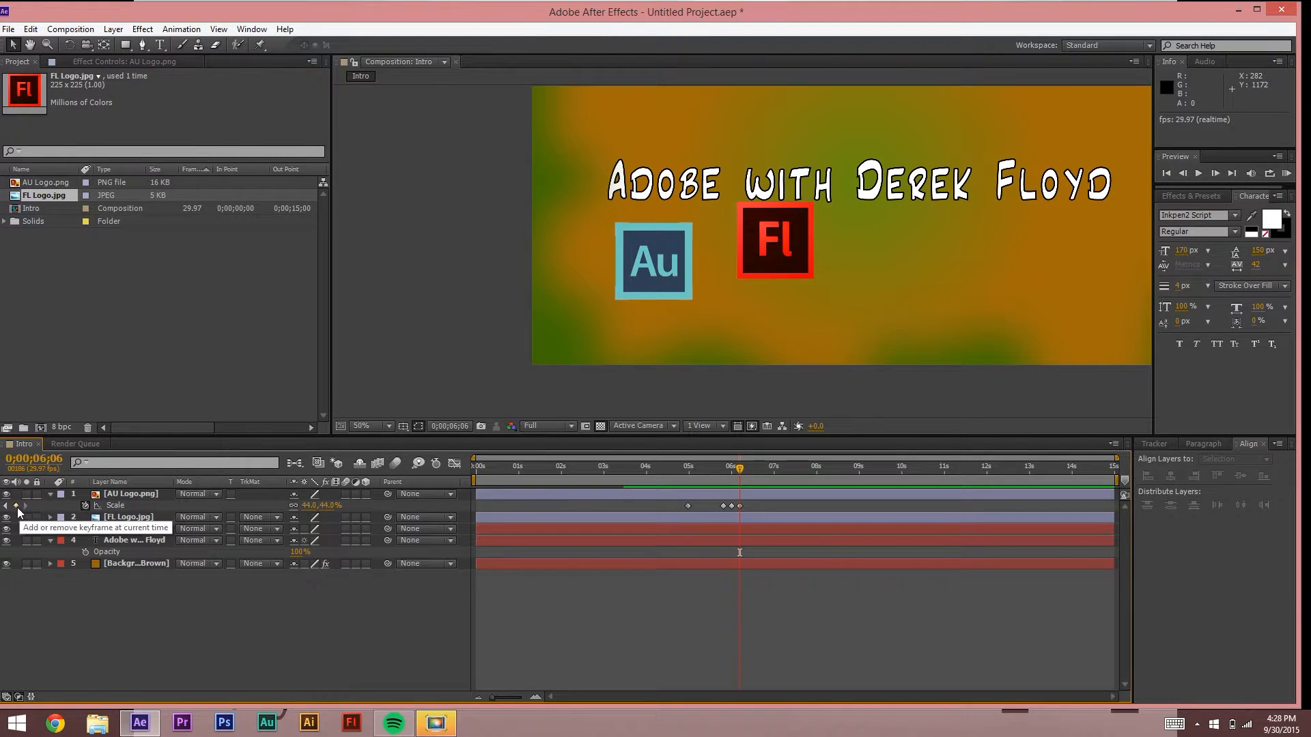
{"action": "left_click", "coordinate": [6, 505]}
{"action": "left_click", "coordinate": [6, 505]}
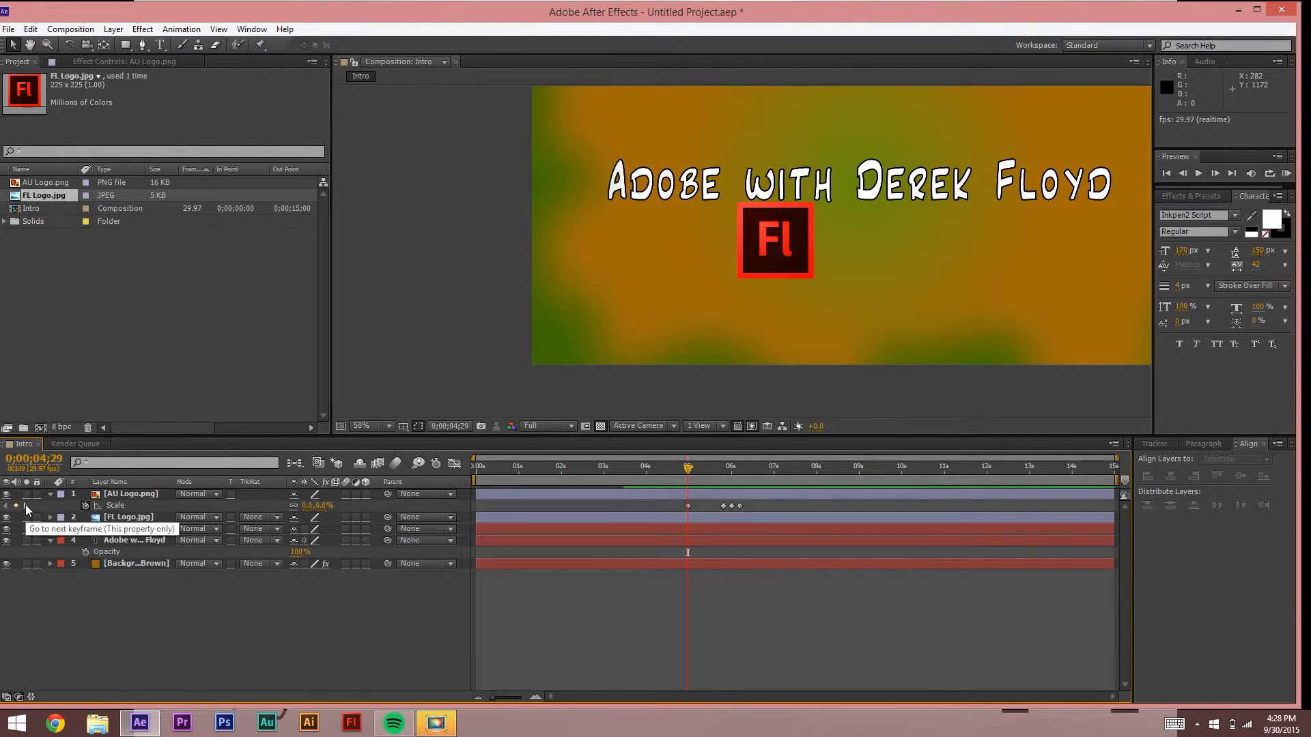
{"action": "left_click", "coordinate": [26, 505]}
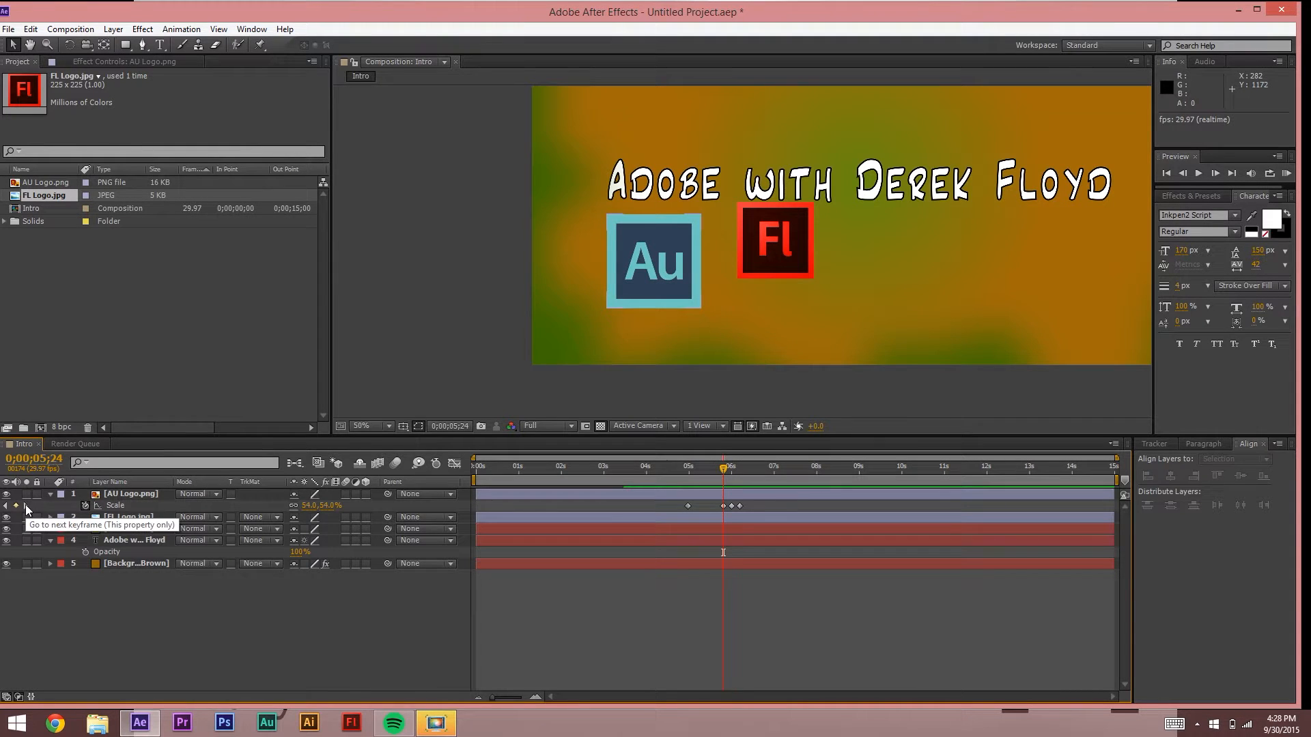
{"action": "left_click", "coordinate": [26, 505]}
{"action": "left_click", "coordinate": [26, 505]}
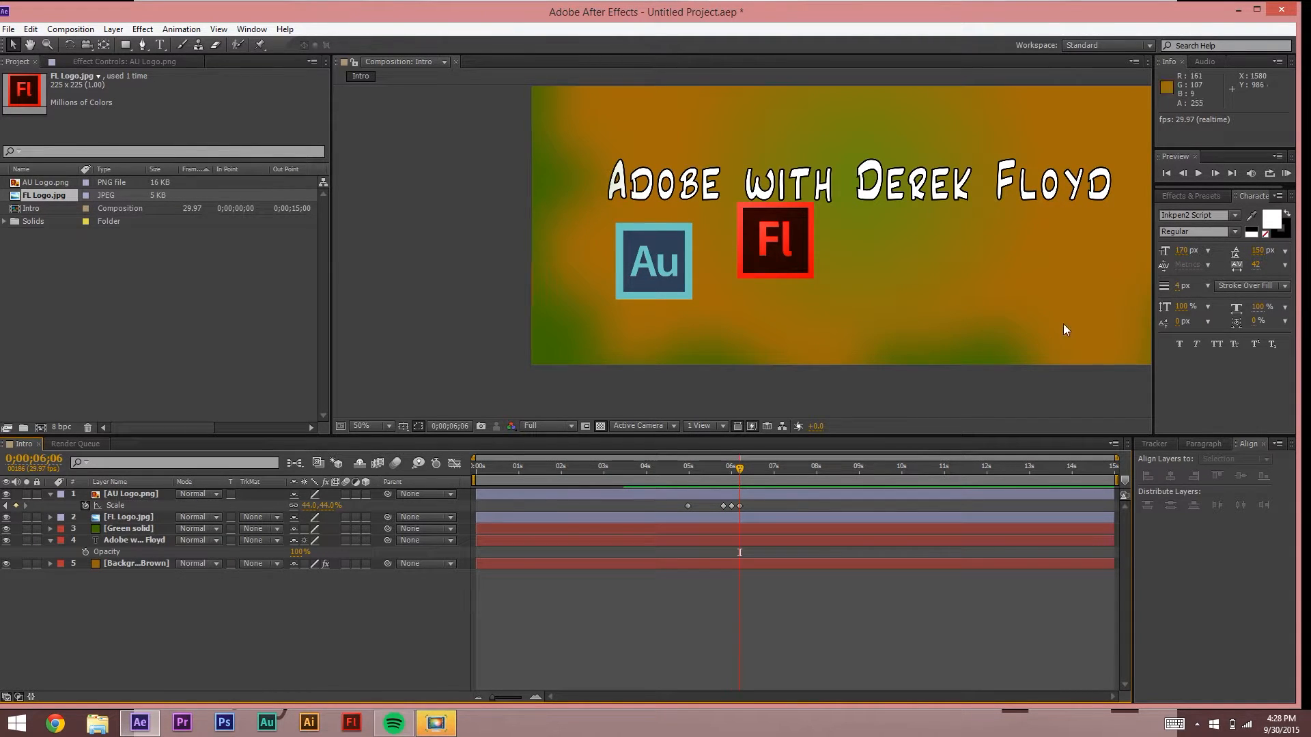
{"action": "left_click_drag", "start_coordinate": [759, 509], "coordinate": [687, 512]}
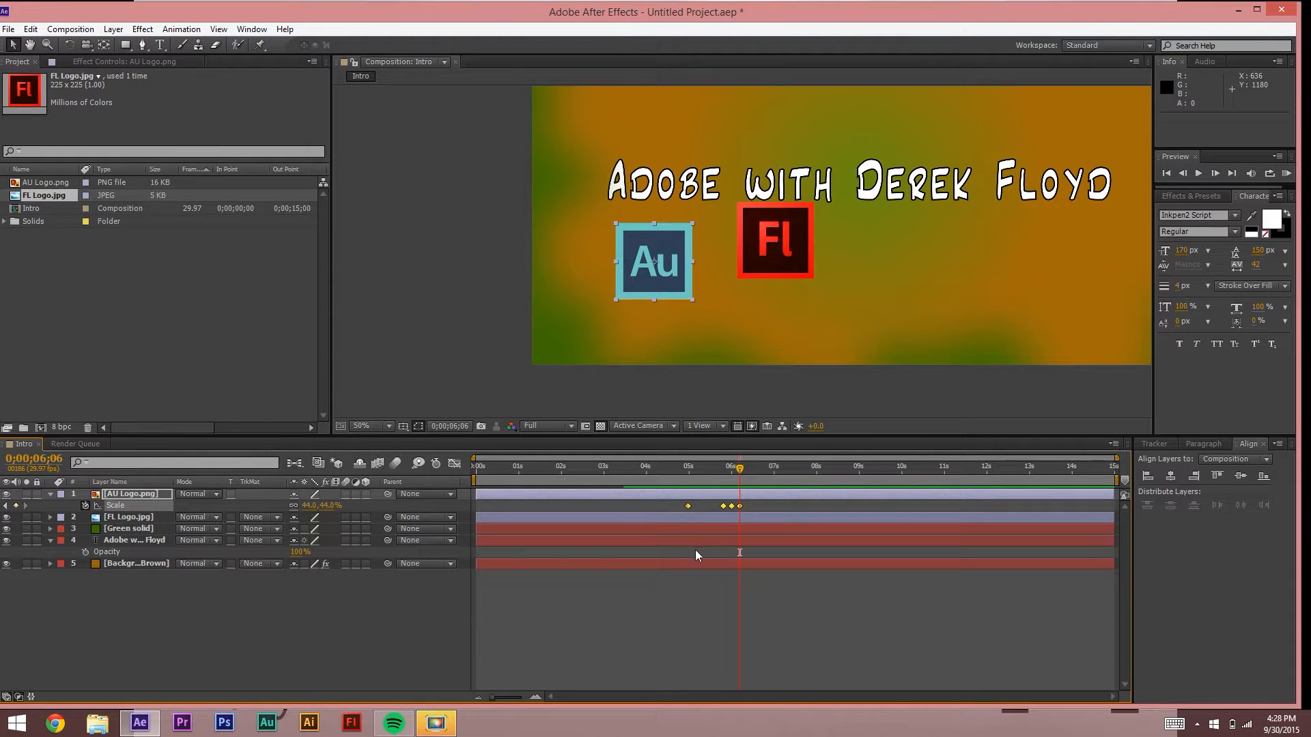
{"action": "key", "text": "ctrl+c"}
Step: Paste the copied scale keyframes onto the FL Logo layer, preview, and show only its Scale property
{"action": "left_click", "coordinate": [131, 517]}
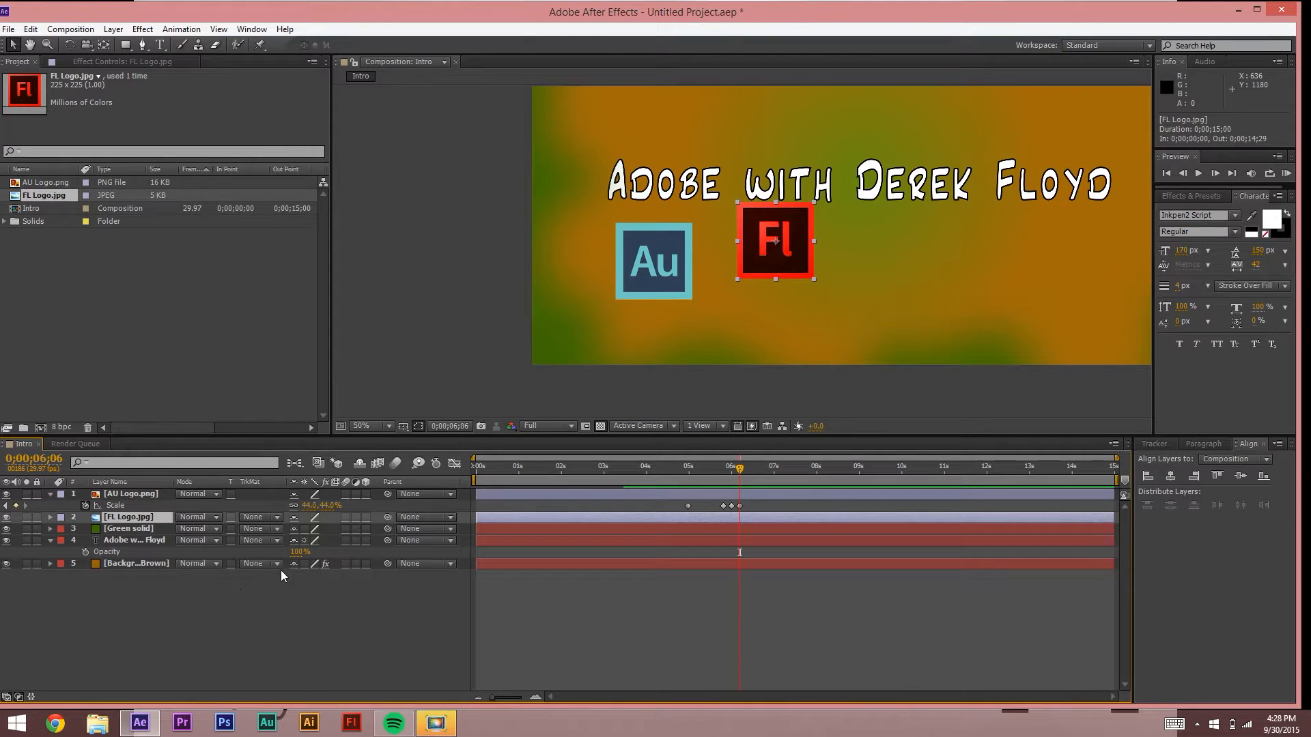
{"action": "key", "text": "ctrl+v"}
{"action": "left_click_drag", "start_coordinate": [743, 477], "coordinate": [841, 477]}
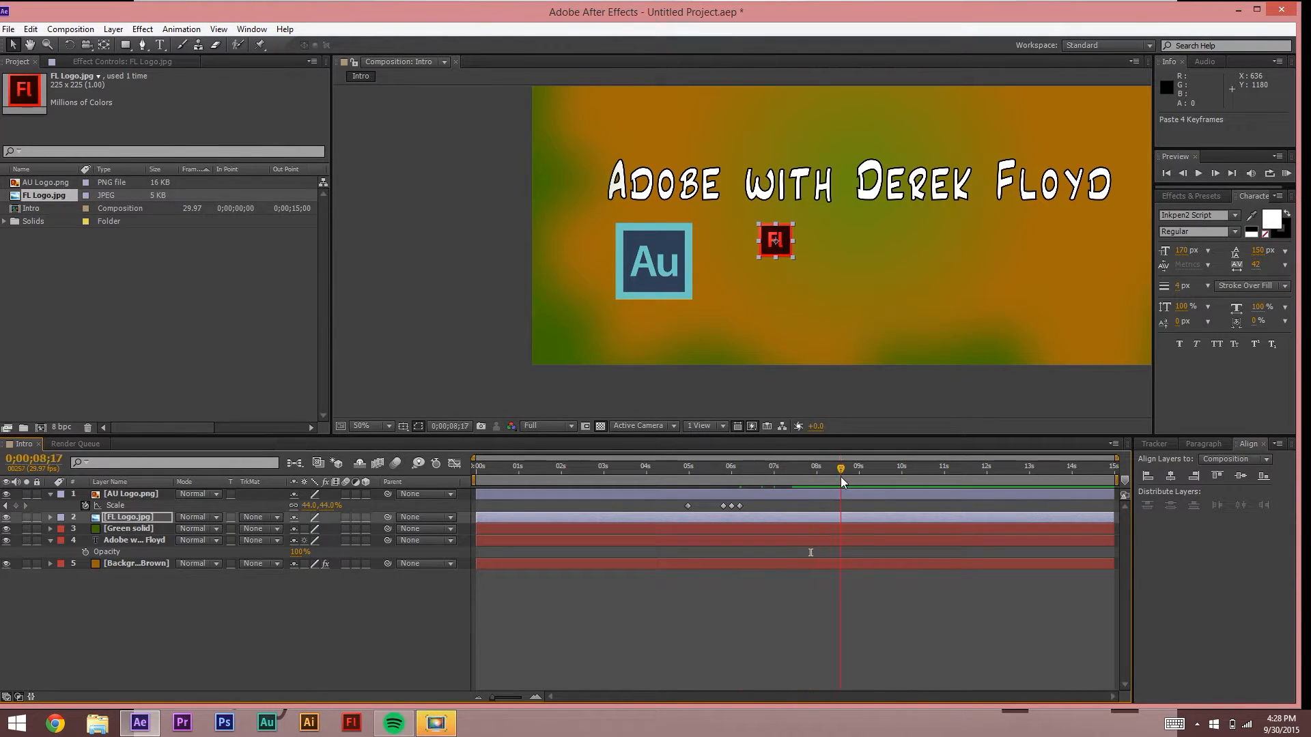
{"action": "key", "text": "space"}
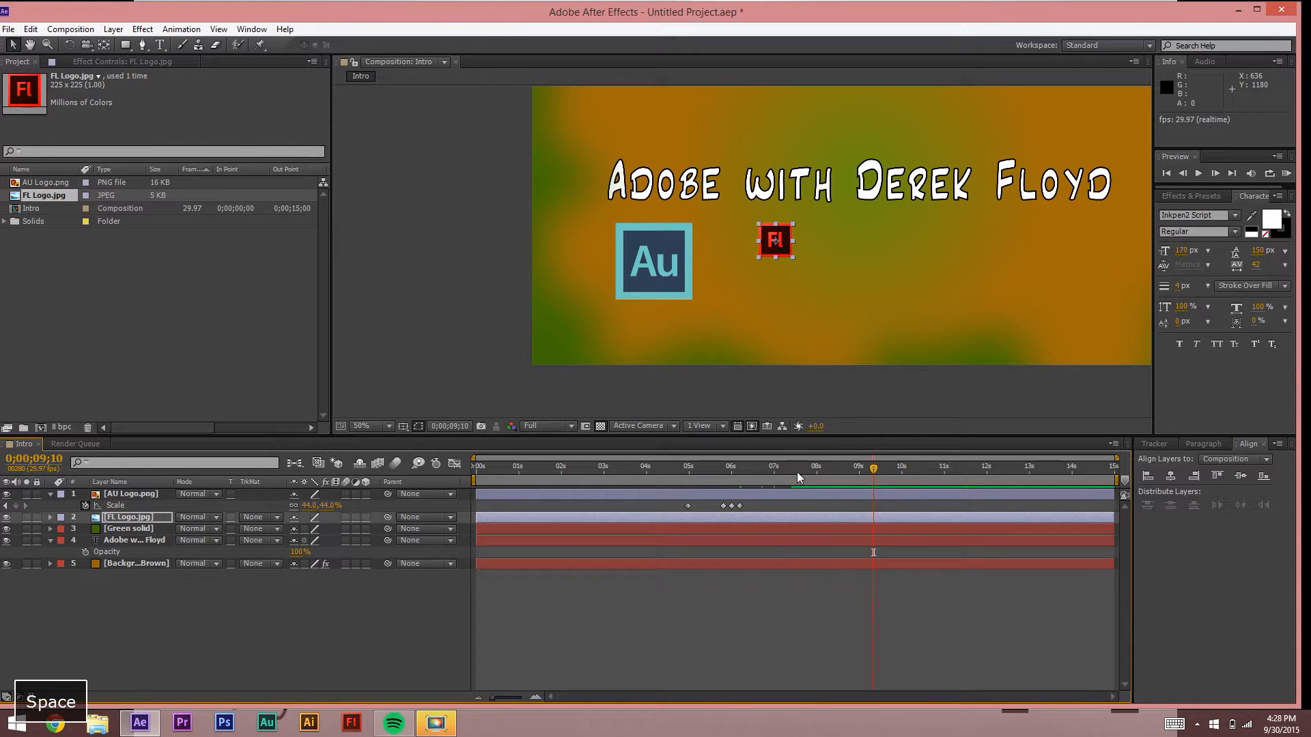
{"action": "left_click", "coordinate": [759, 467]}
{"action": "left_click", "coordinate": [52, 518]}
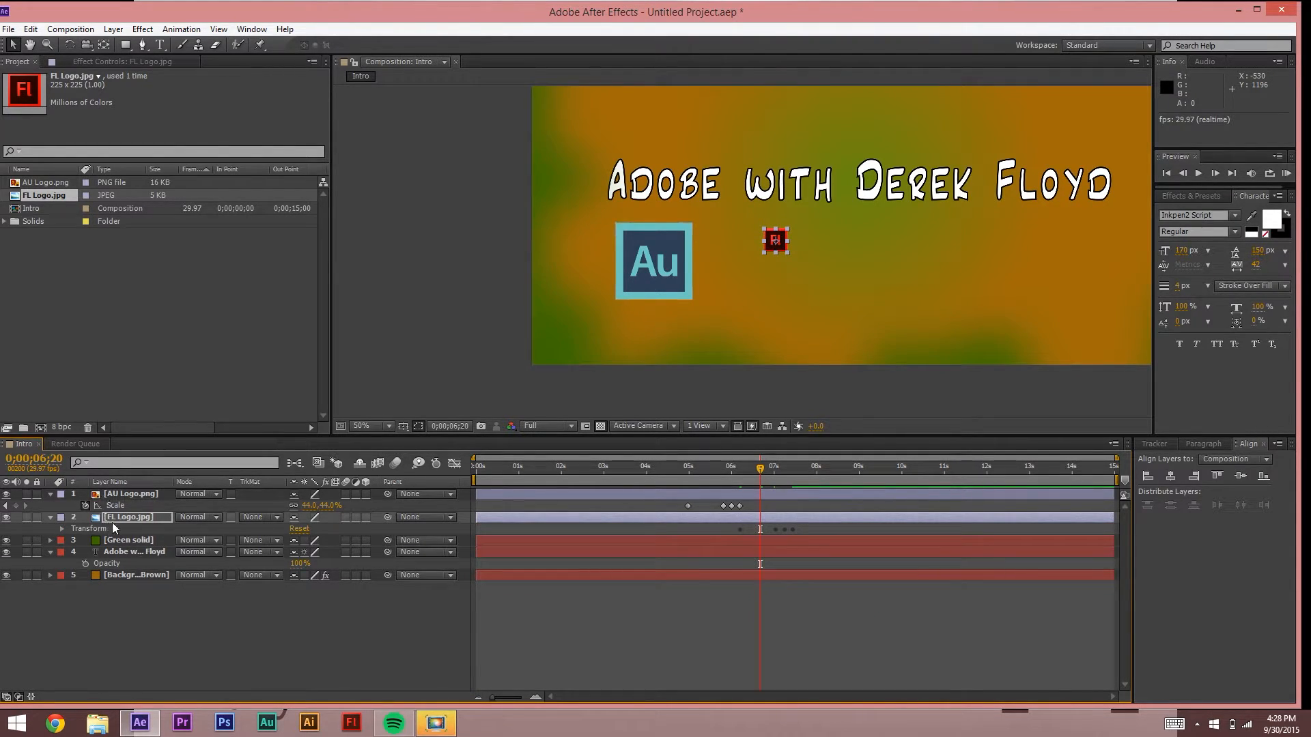
{"action": "key", "text": "s"}
{"action": "left_click_drag", "start_coordinate": [772, 470], "coordinate": [775, 482]}
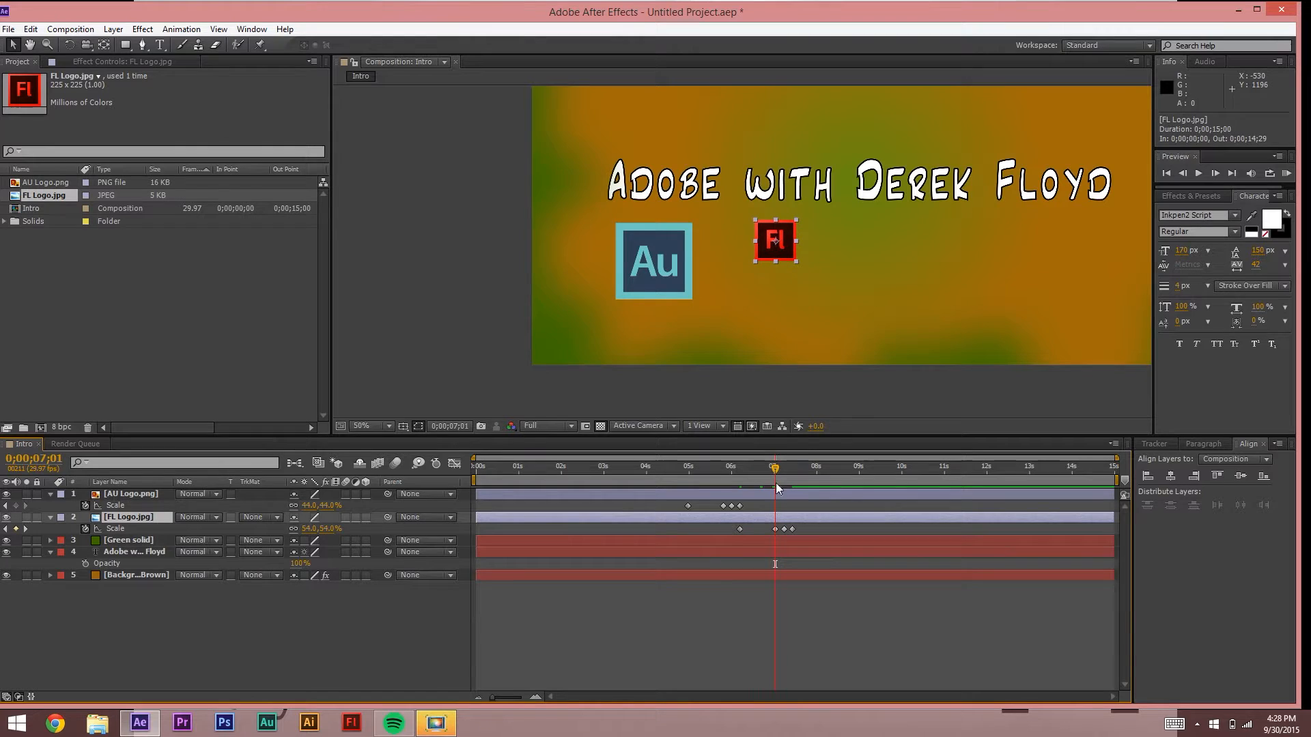
Step: Set the FL logo's three scale keyframes to 105%, 95% and 100%
{"action": "left_click", "coordinate": [776, 529]}
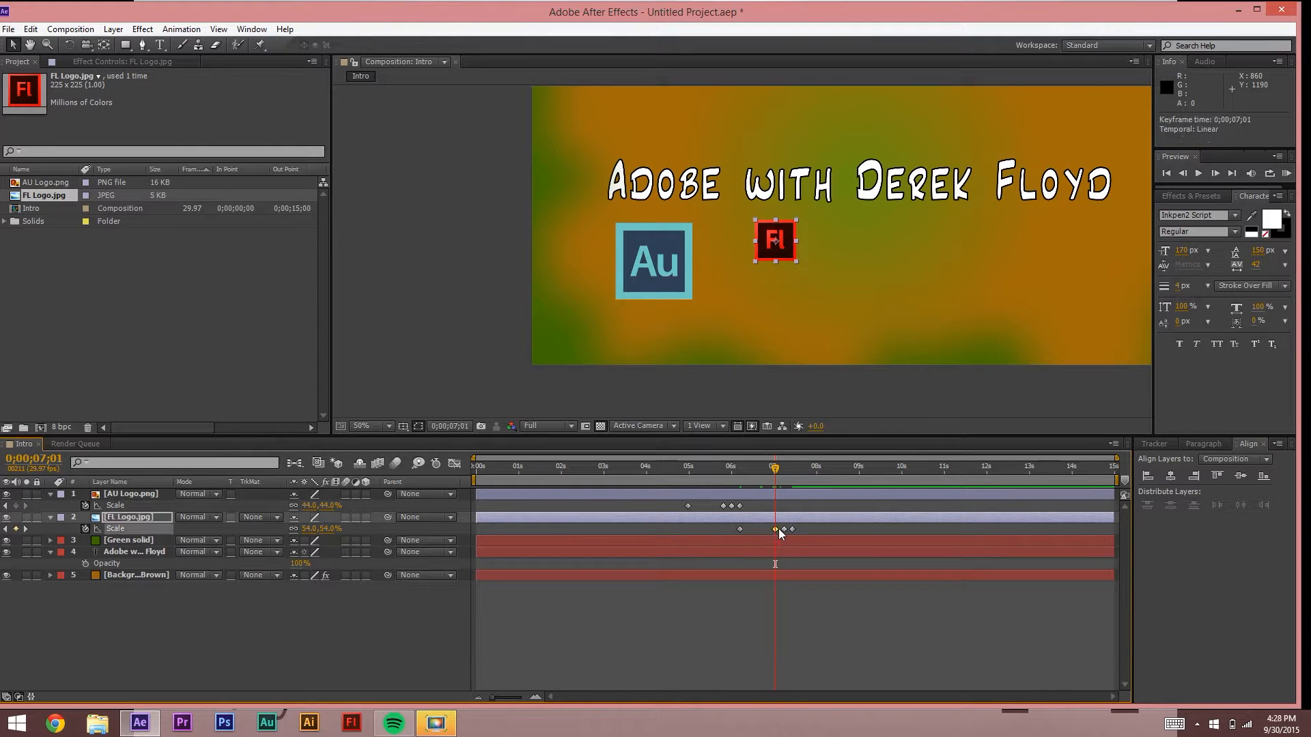
{"action": "left_click", "coordinate": [310, 529]}
{"action": "type", "text": "105"}
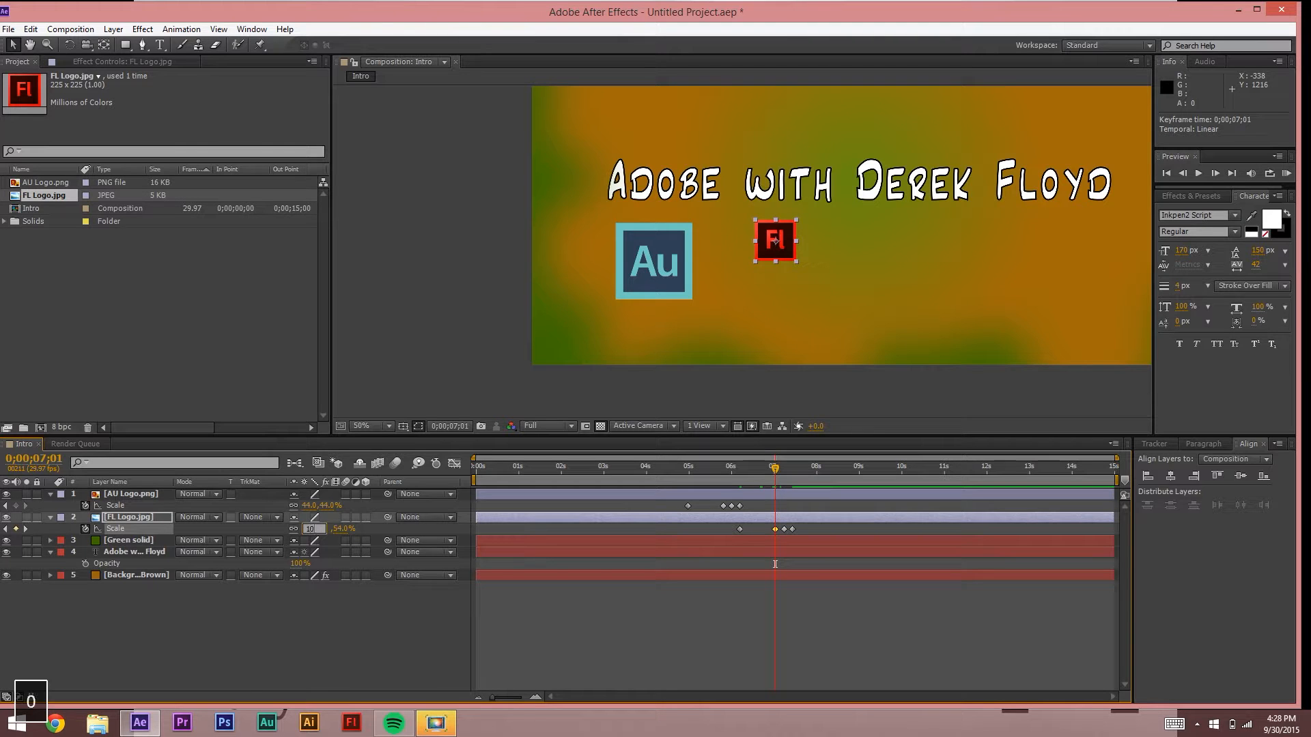
{"action": "key", "text": "Return"}
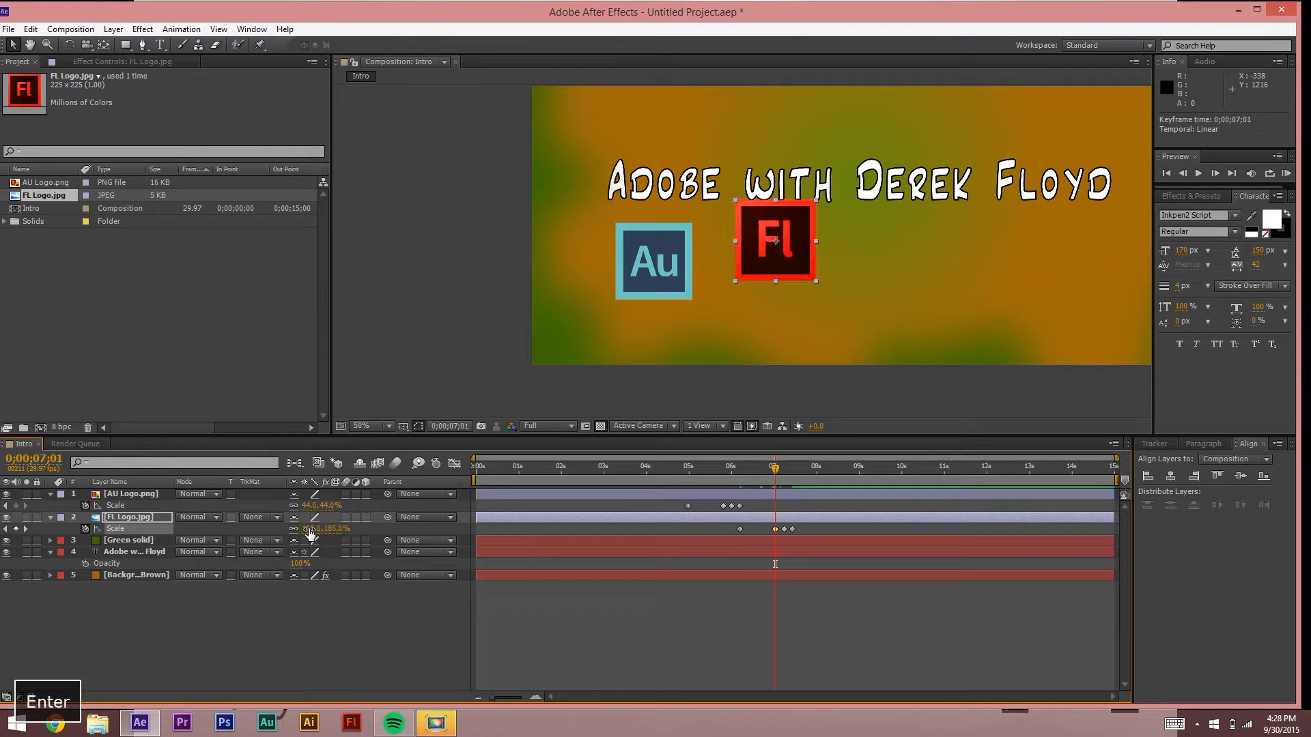
{"action": "left_click", "coordinate": [26, 527]}
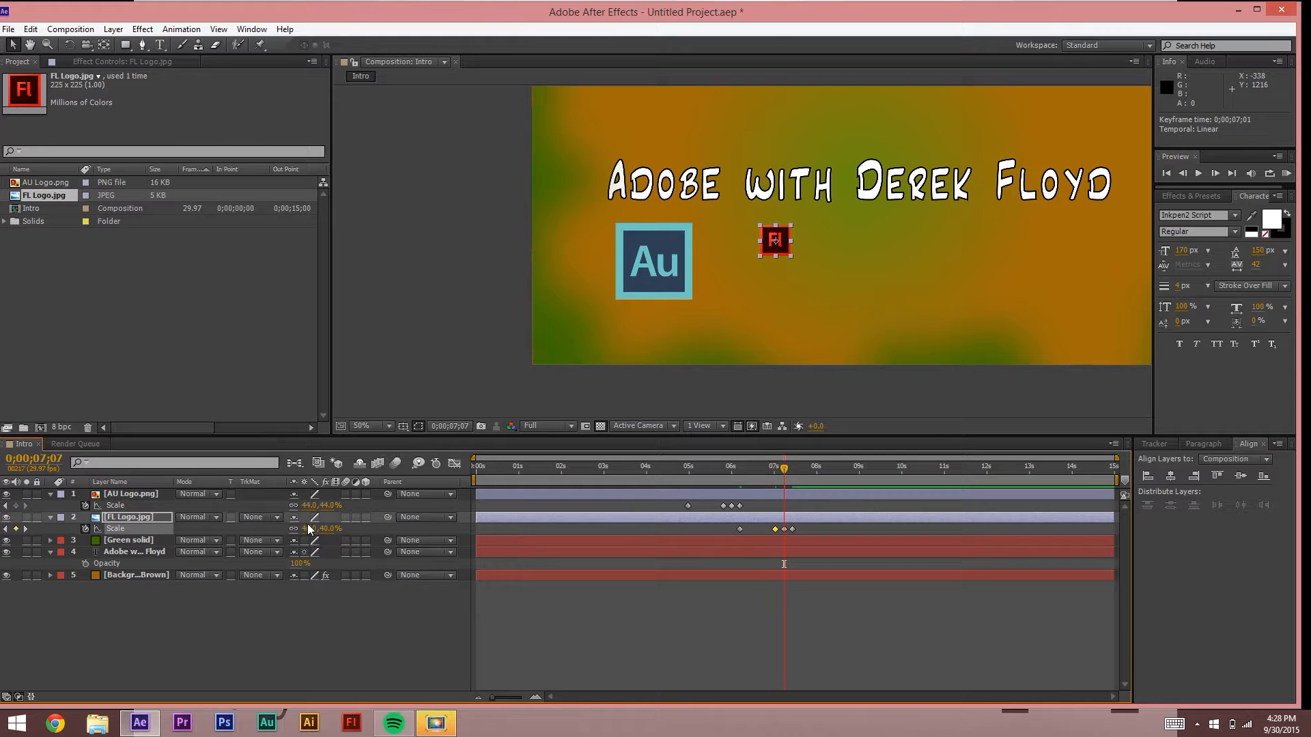
{"action": "left_click", "coordinate": [309, 525]}
{"action": "type", "text": "95"}
{"action": "key", "text": "Return"}
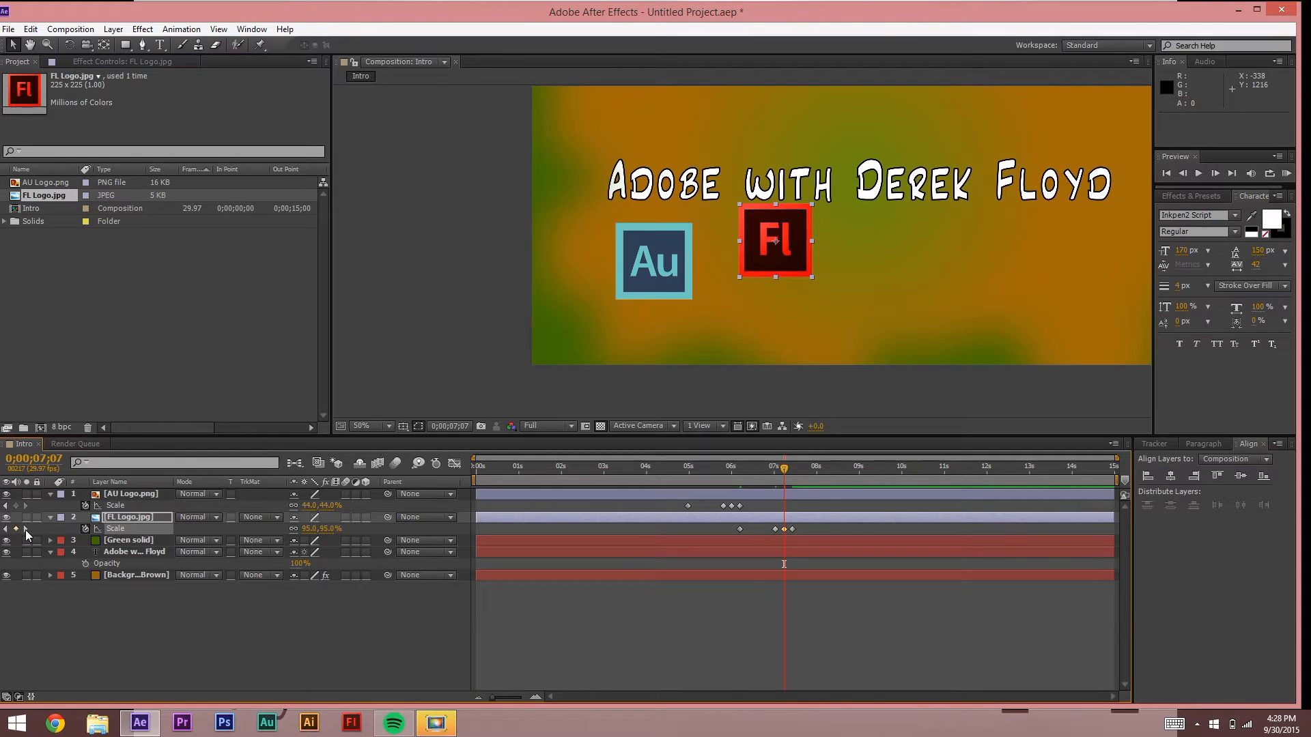
{"action": "left_click", "coordinate": [26, 529]}
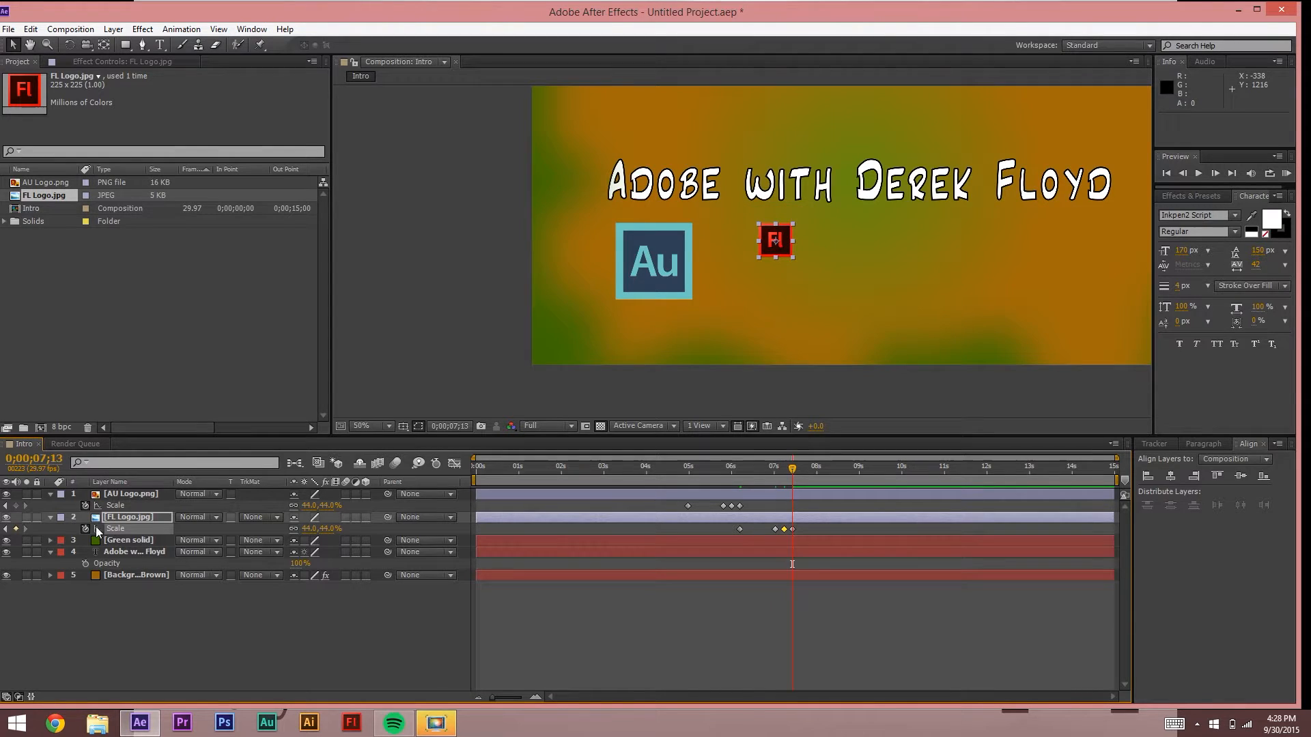
{"action": "left_click", "coordinate": [308, 528]}
{"action": "type", "text": "100"}
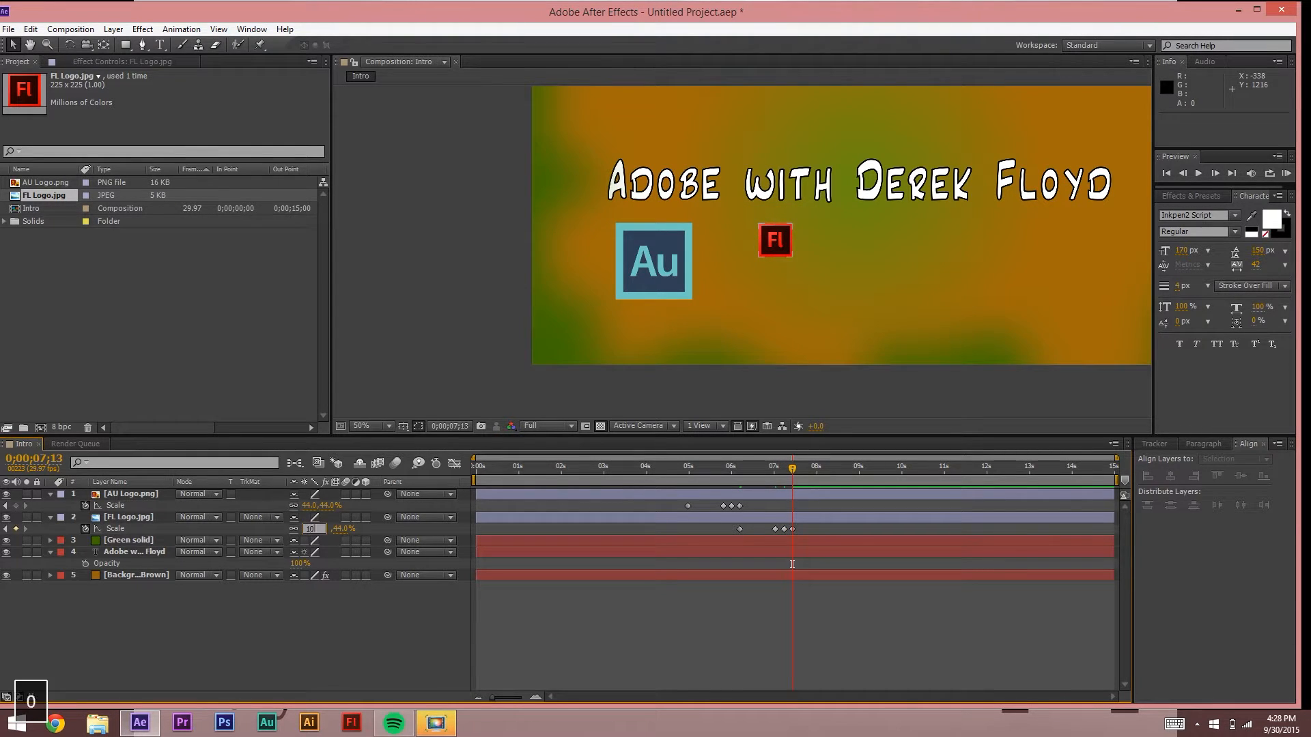
{"action": "key", "text": "Return"}
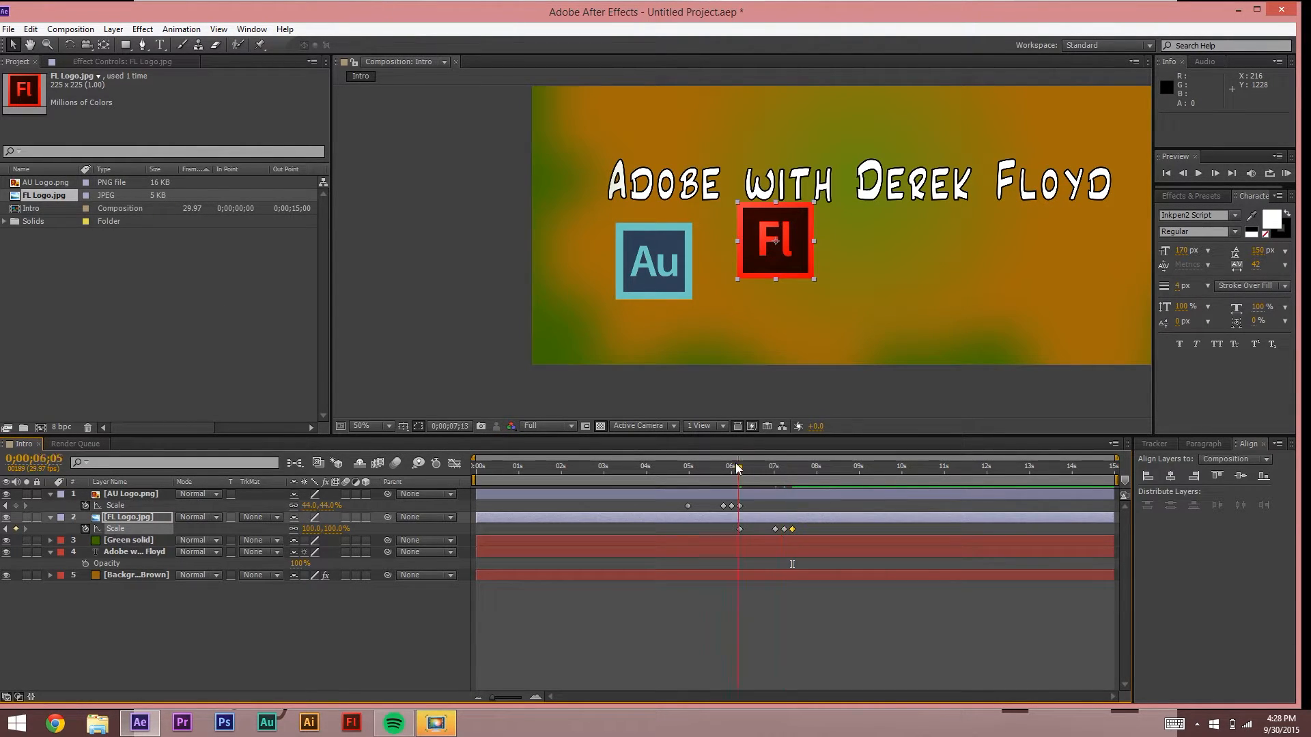
Step: Preview the Fl logo bounce, then drag the FL Logo layer about 10 frames later
{"action": "left_click_drag", "start_coordinate": [739, 467], "coordinate": [729, 468]}
{"action": "key", "text": "space"}
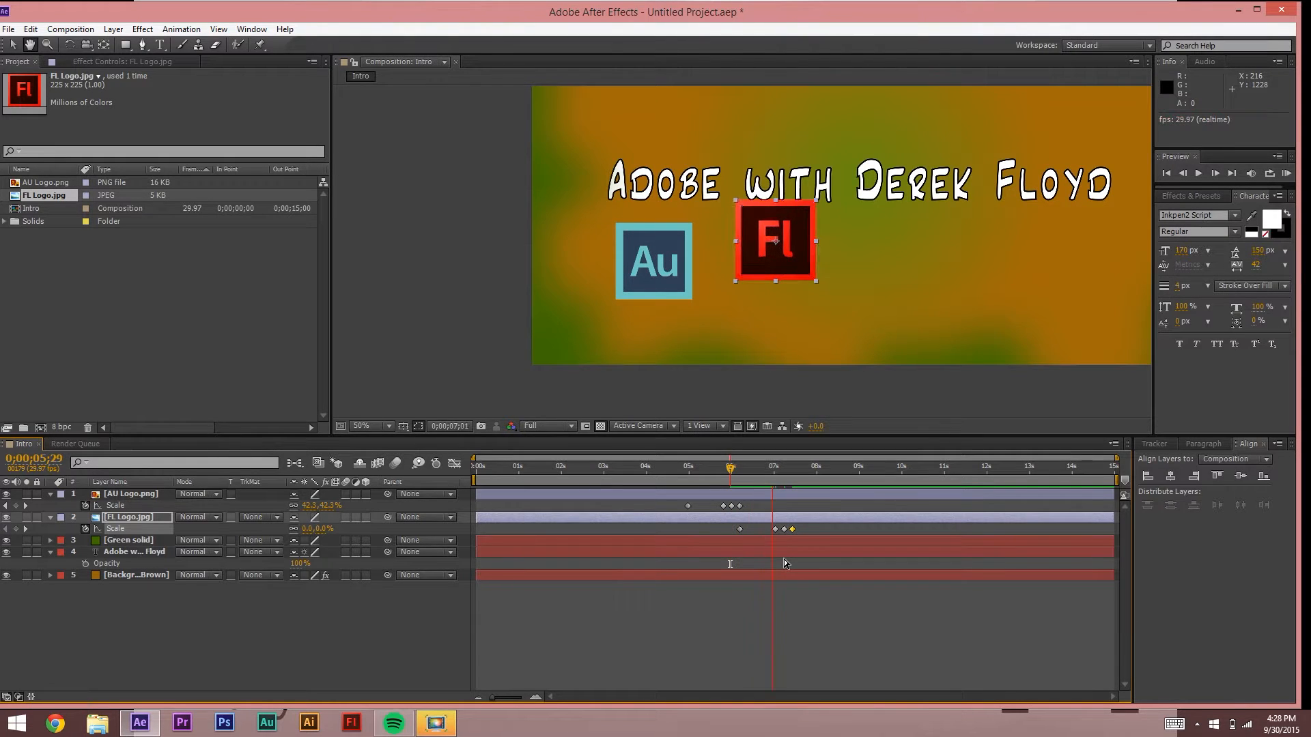
{"action": "key", "text": "space"}
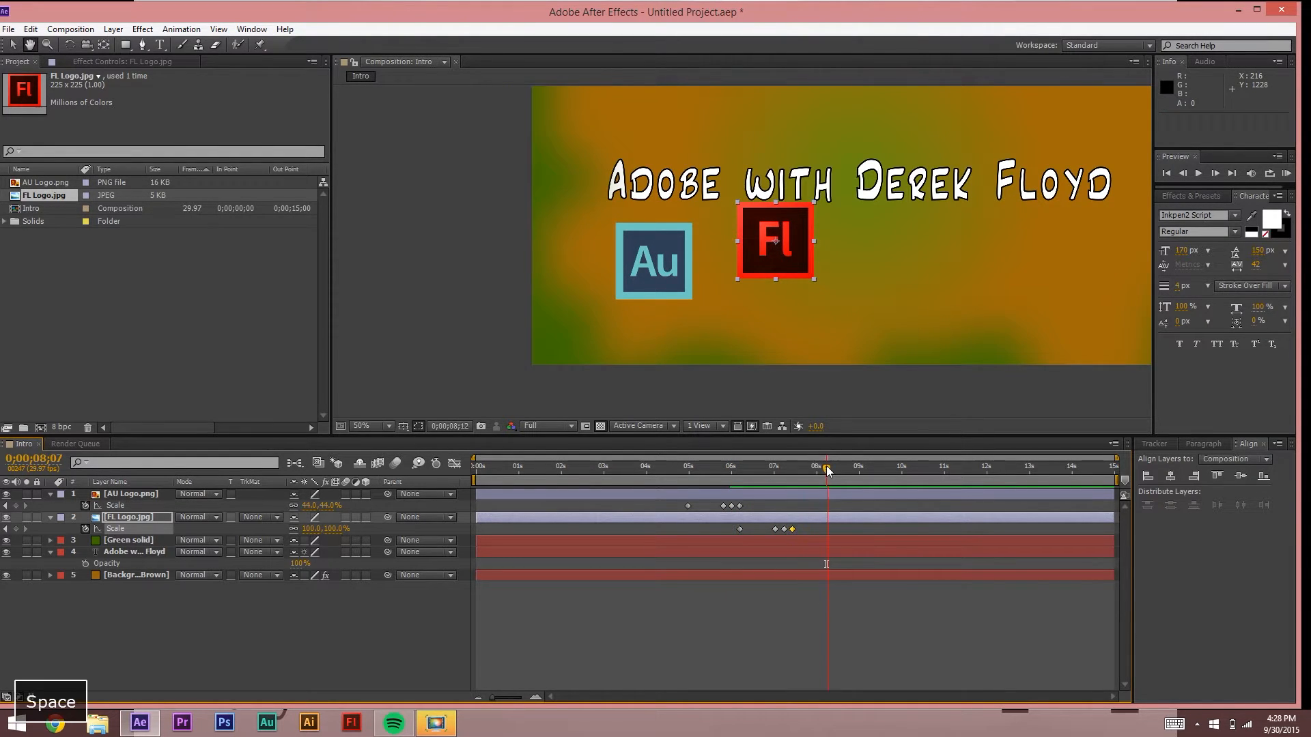
{"action": "left_click", "coordinate": [824, 611]}
{"action": "left_click", "coordinate": [744, 465]}
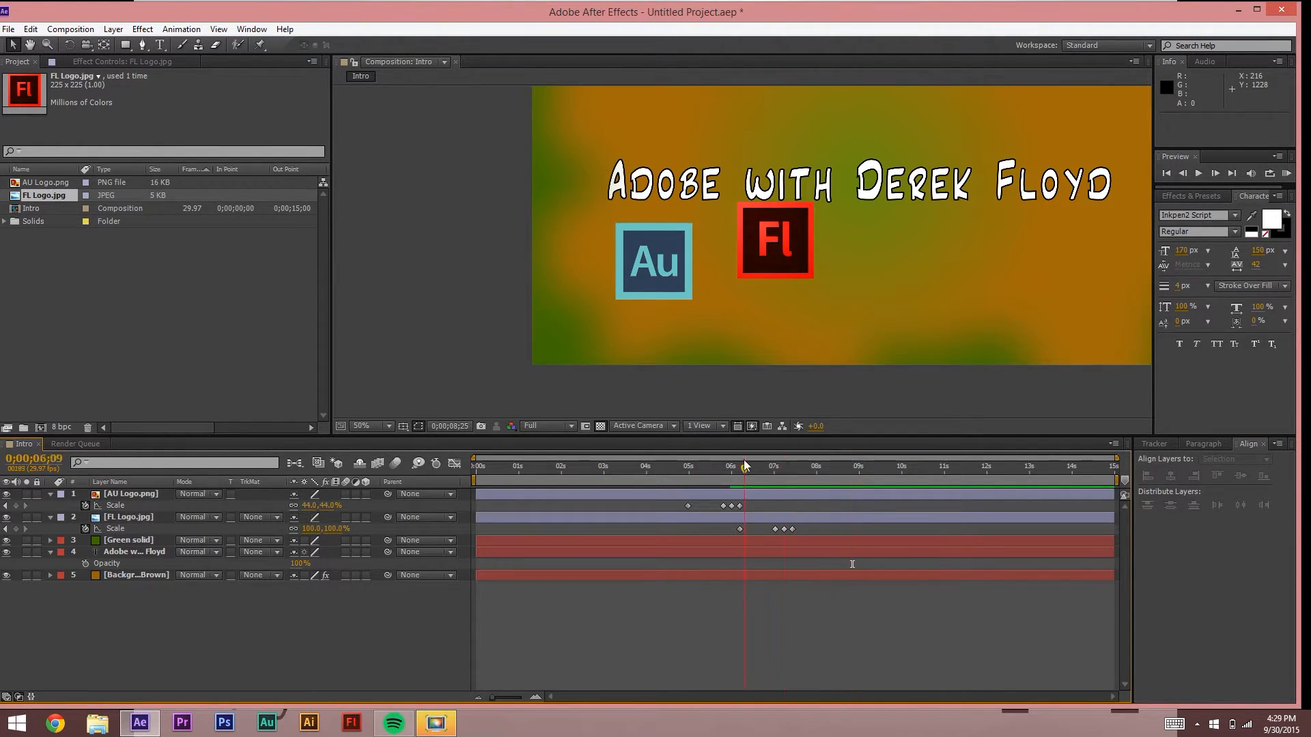
{"action": "left_click_drag", "start_coordinate": [725, 517], "coordinate": [834, 529]}
Step: Undo the layer time shift and preview the animation from 04;24
{"action": "key", "text": "ctrl+z"}
{"action": "left_click", "coordinate": [797, 621]}
{"action": "left_click_drag", "start_coordinate": [744, 468], "coordinate": [680, 464]}
{"action": "key", "text": "space"}
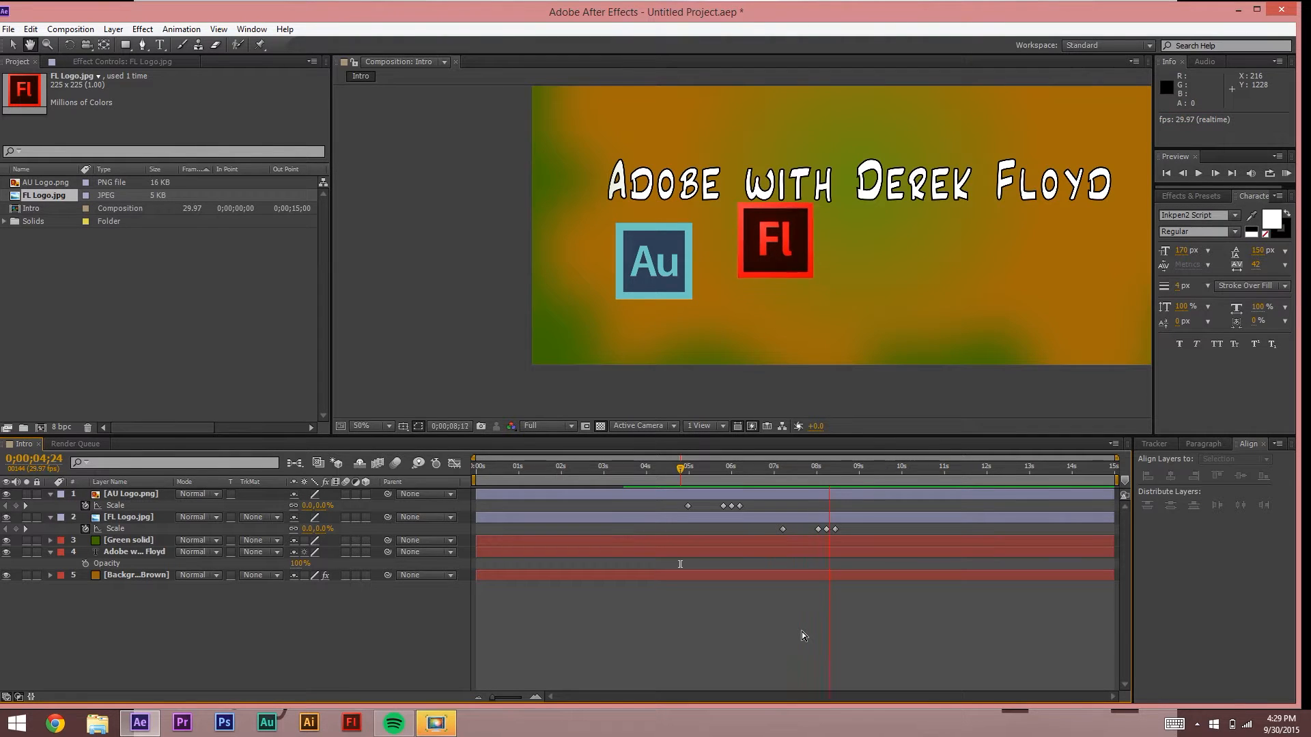
{"action": "key", "text": "space"}
Step: Position the Fl logo just right of the Au logo at 07;05 and preview it
{"action": "left_click_drag", "start_coordinate": [789, 468], "coordinate": [782, 468]}
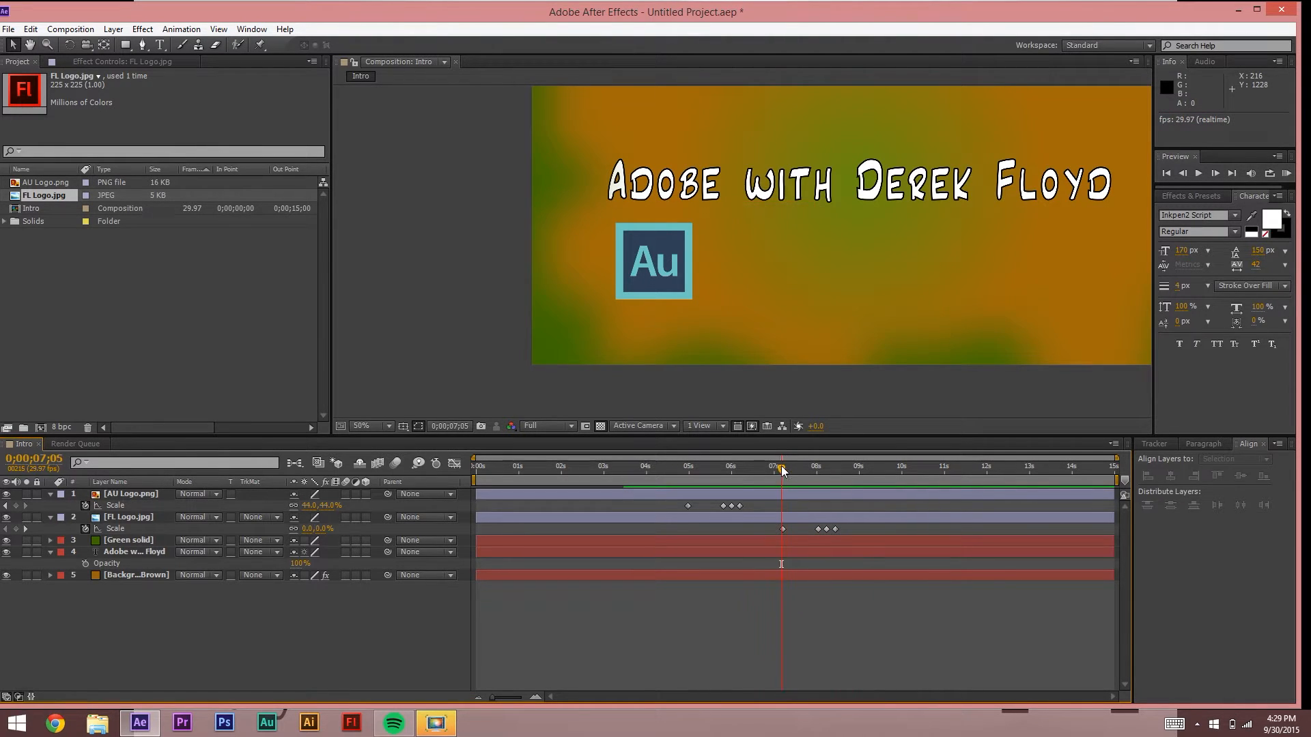
{"action": "left_click", "coordinate": [140, 517]}
{"action": "key", "text": "p"}
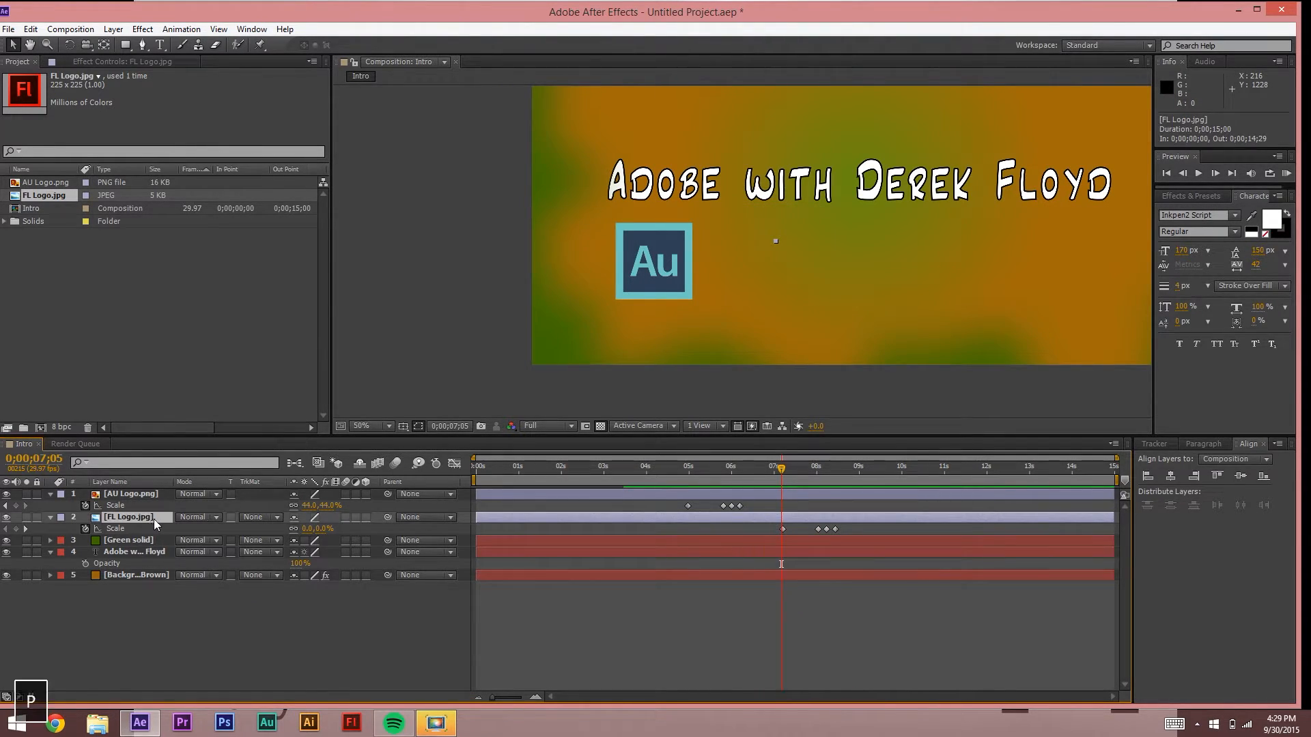
{"action": "left_click_drag", "start_coordinate": [775, 243], "coordinate": [747, 266]}
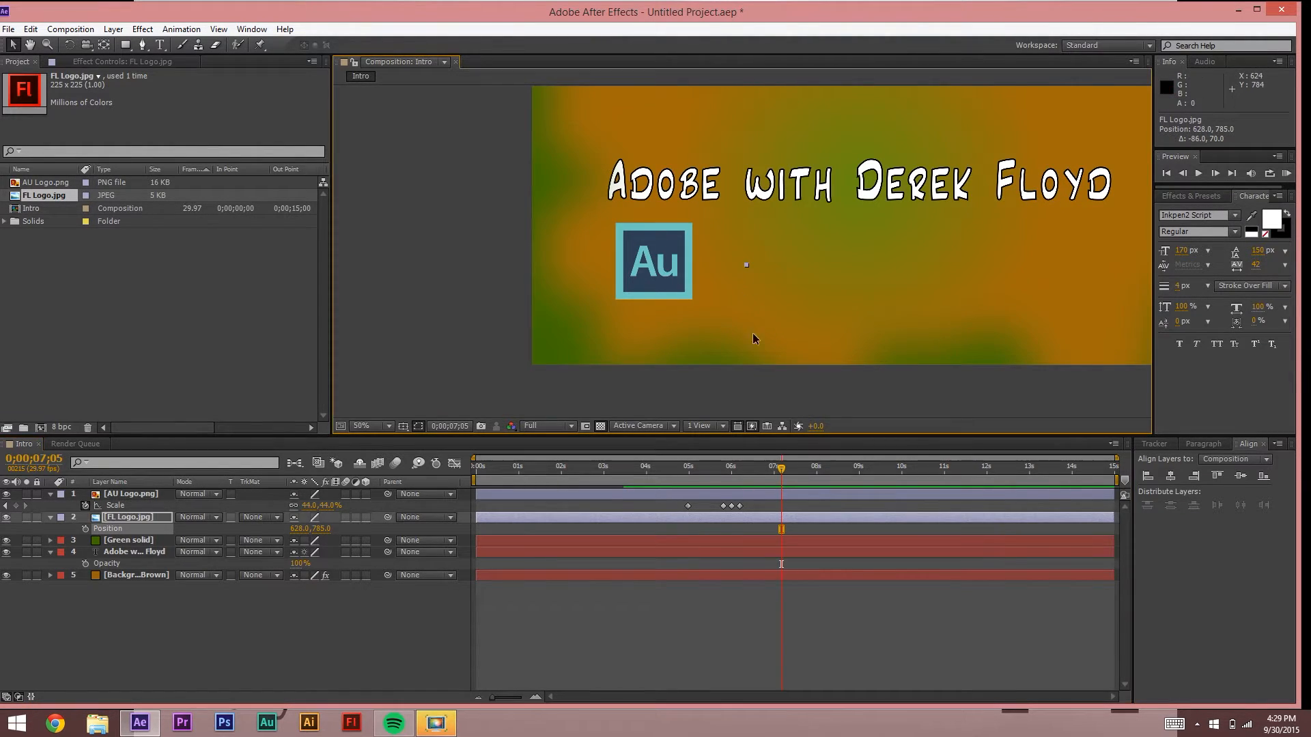
{"action": "left_click", "coordinate": [770, 607]}
{"action": "left_click_drag", "start_coordinate": [781, 469], "coordinate": [765, 470]}
{"action": "key", "text": "space"}
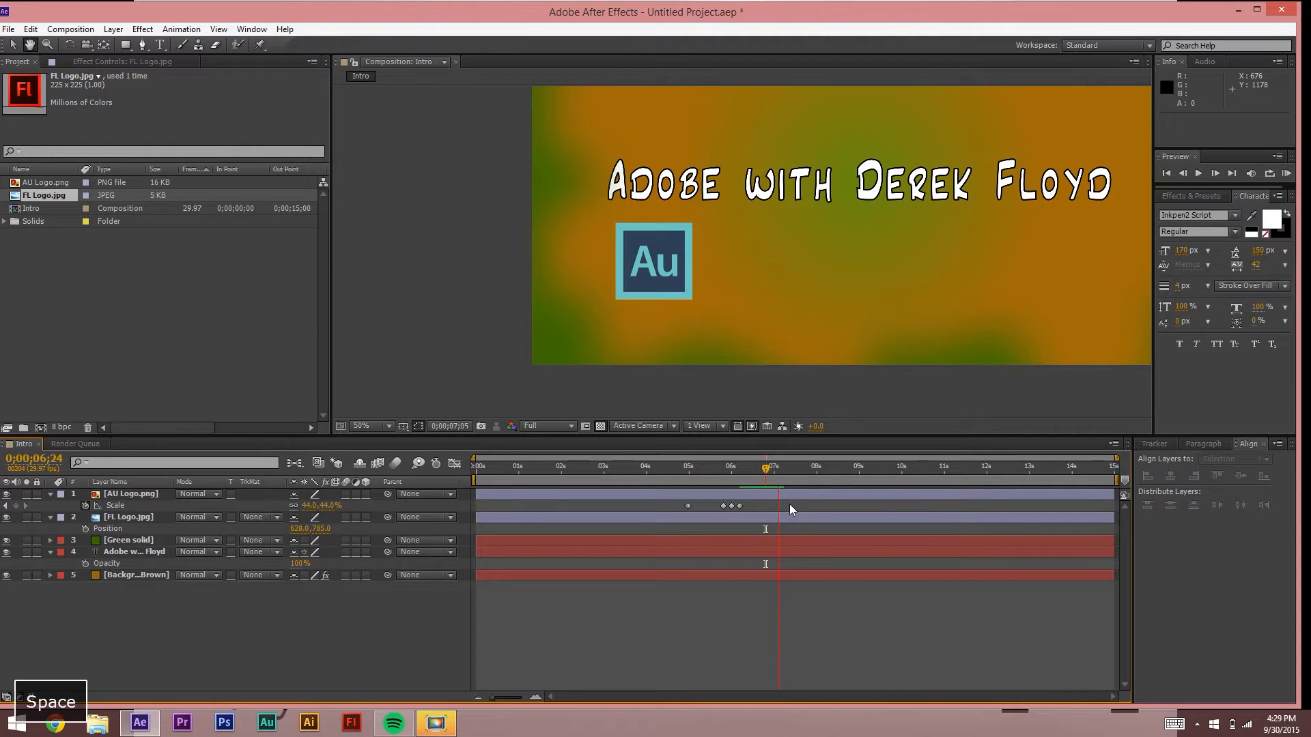
{"action": "key", "text": "space"}
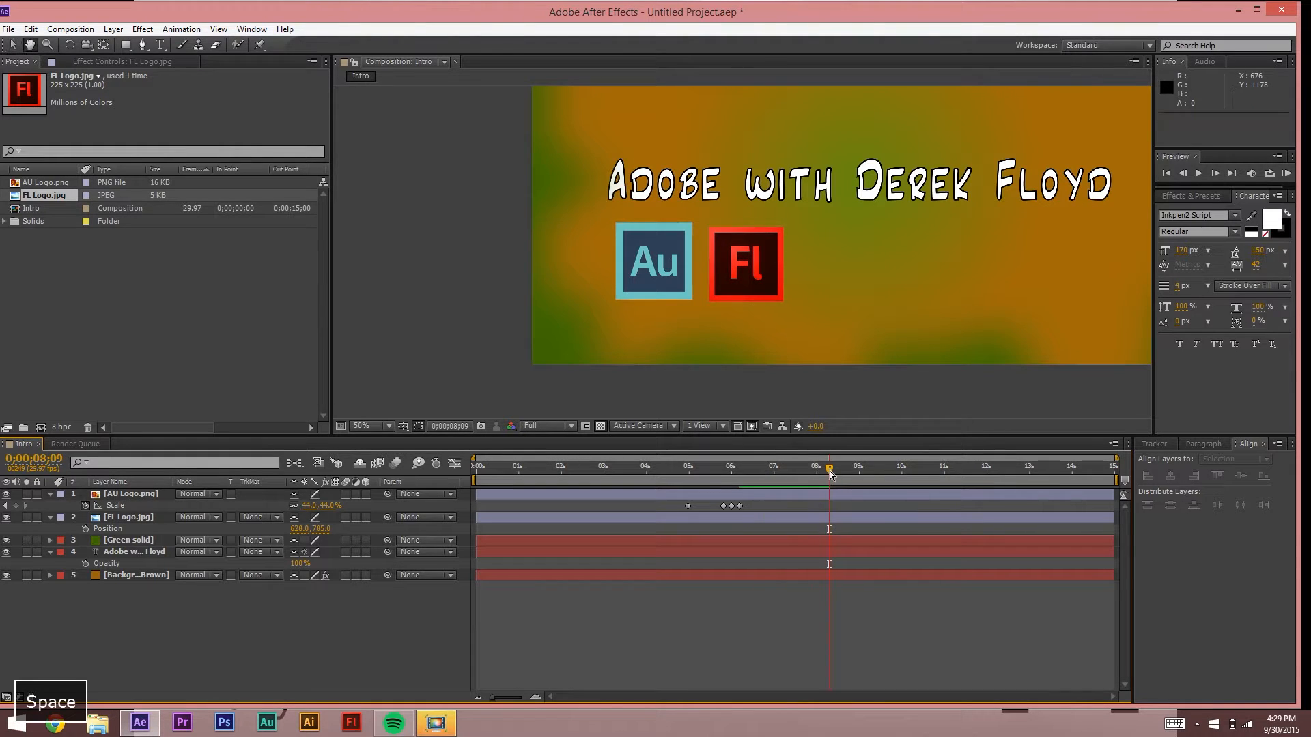
Step: Nudge the Fl logo up 10 px and left, and the Background Brown layer down 6 px
{"action": "left_click_drag", "start_coordinate": [829, 470], "coordinate": [856, 469]}
{"action": "left_click_drag", "start_coordinate": [746, 270], "coordinate": [746, 263]}
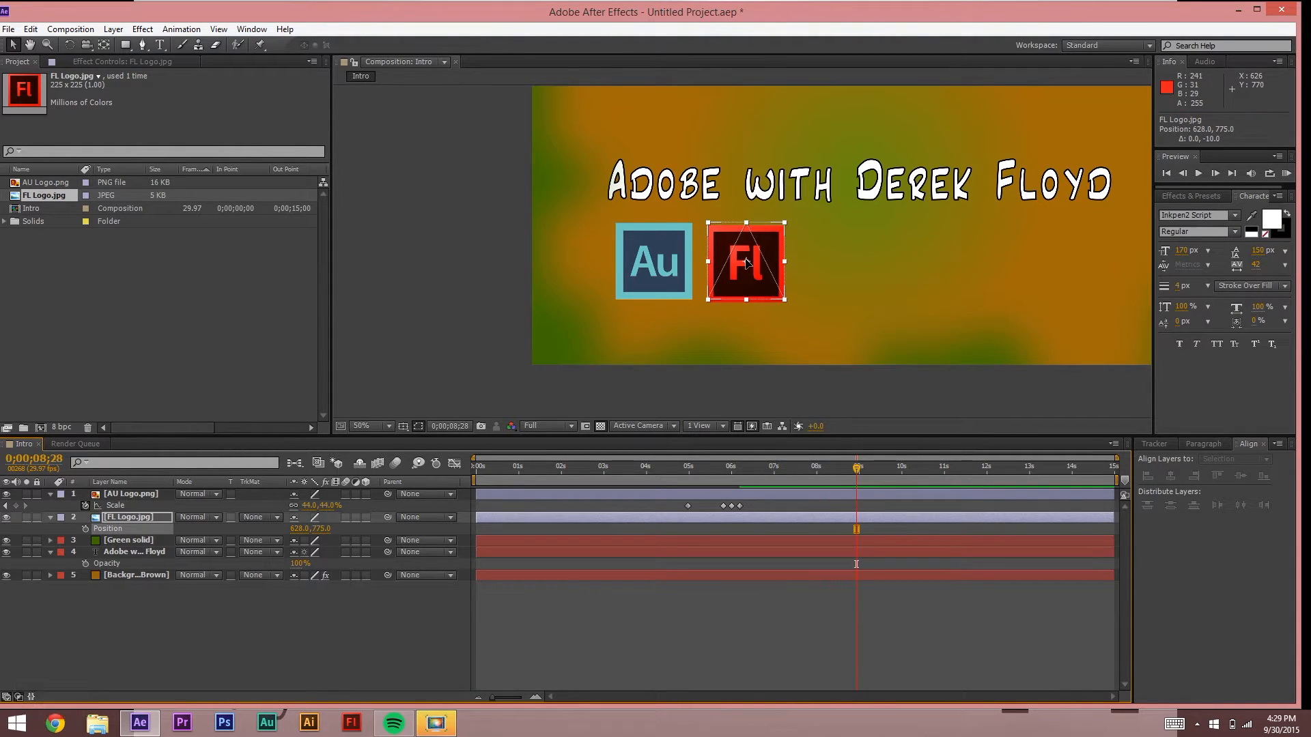
{"action": "left_click", "coordinate": [717, 576]}
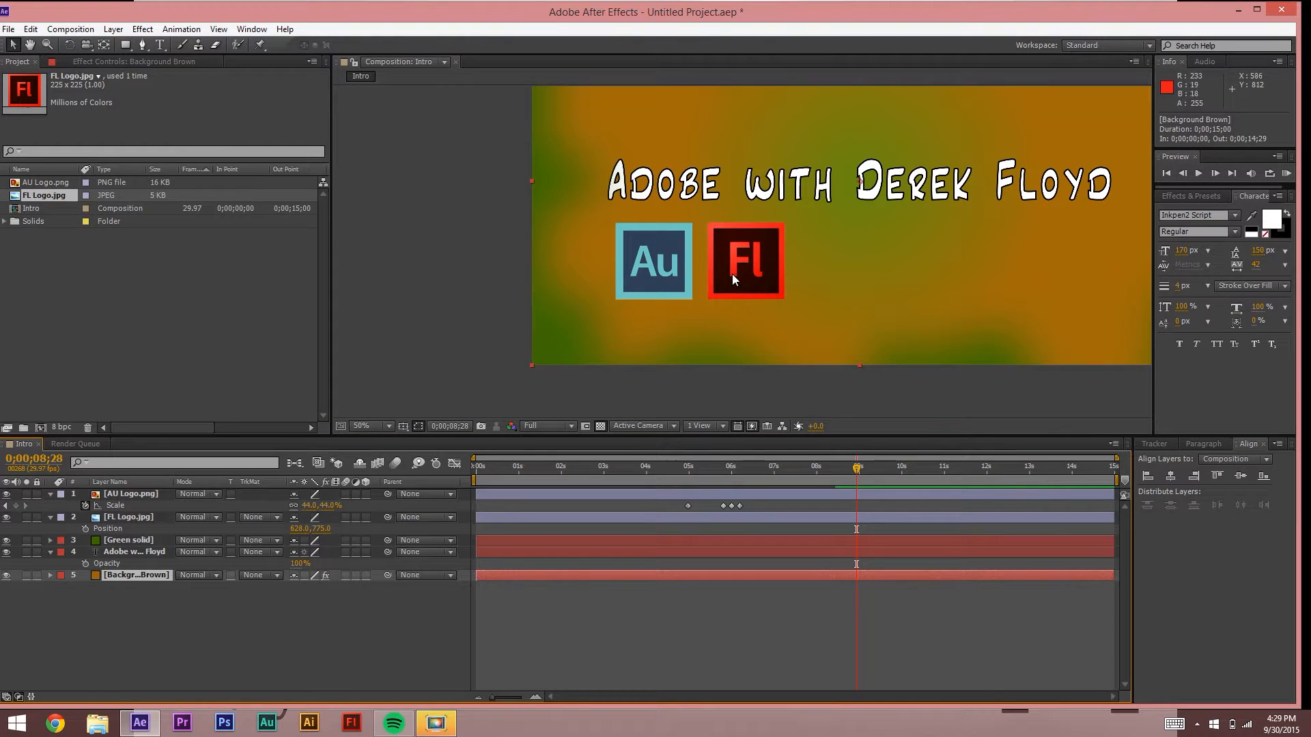
{"action": "key", "text": "Down"}
{"action": "key", "text": "Down"}
{"action": "key", "text": "Down"}
{"action": "key", "text": "Down"}
{"action": "key", "text": "Down"}
{"action": "key", "text": "Down"}
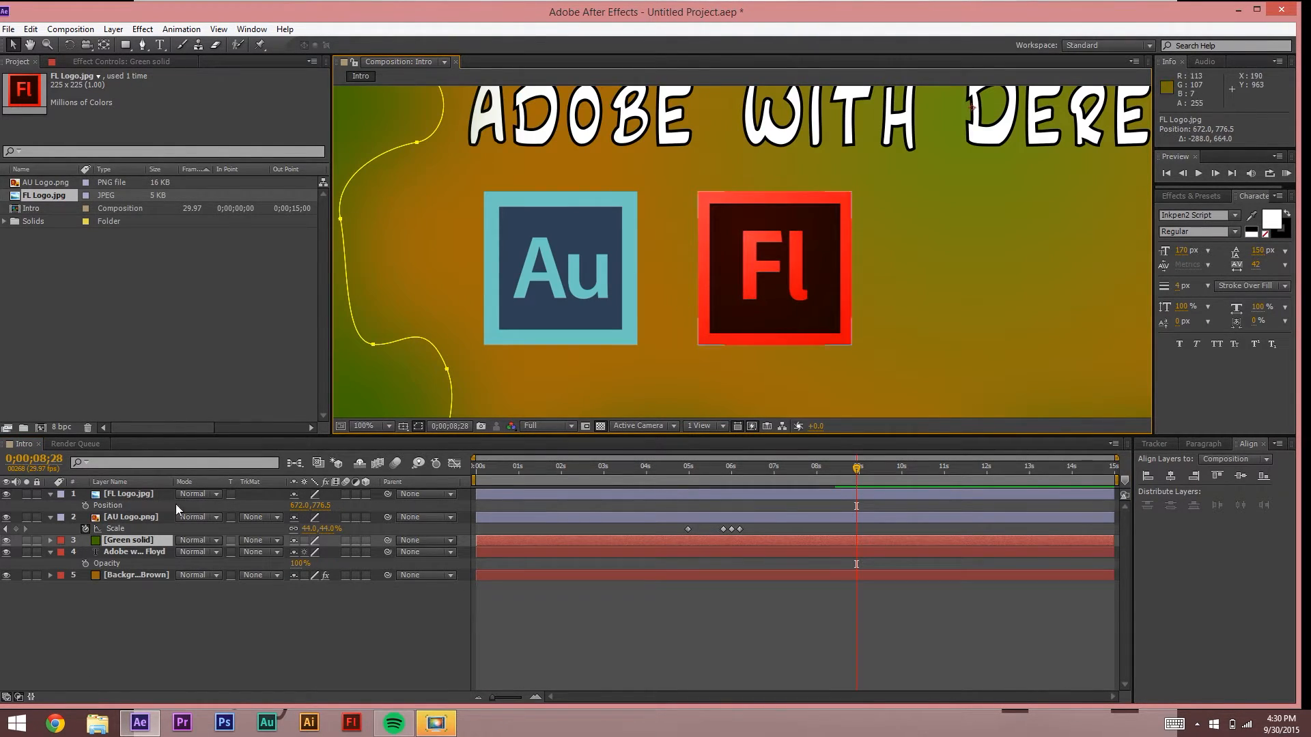
{"action": "left_click", "coordinate": [130, 494]}
{"action": "key", "text": "Left"}
{"action": "key", "text": "Left"}
{"action": "key", "text": "Left"}
{"action": "key", "text": "Left"}
{"action": "key", "text": "Left"}
{"action": "key", "text": "Left"}
{"action": "key", "text": "Left"}
{"action": "key", "text": "Left"}
{"action": "key", "text": "Left"}
{"action": "key", "text": "Left"}
{"action": "key", "text": "Left"}
{"action": "key", "text": "Left"}
{"action": "key", "text": "Left"}
{"action": "key", "text": "Left"}
{"action": "key", "text": "Left"}
{"action": "key", "text": "Left"}
{"action": "key", "text": "Left"}
{"action": "key", "text": "Left"}
{"action": "key", "text": "Left"}
{"action": "left_click", "coordinate": [977, 282]}
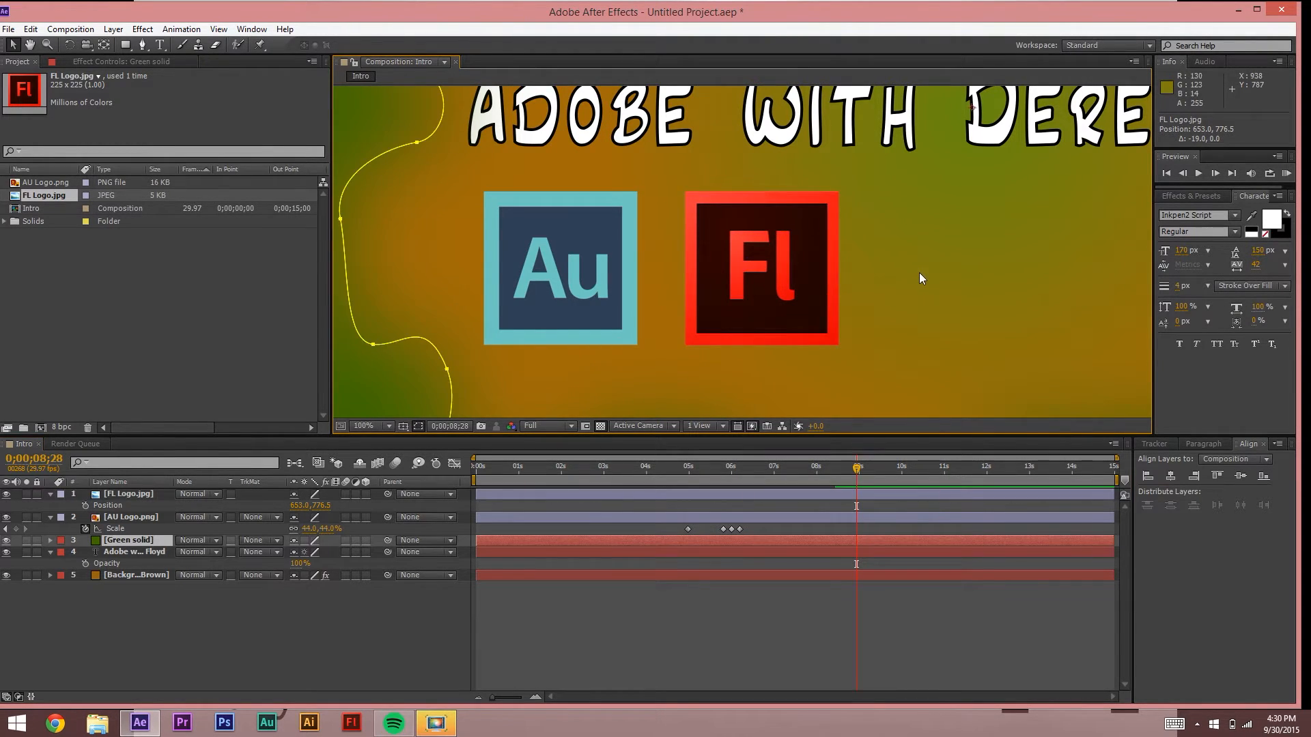
{"action": "scroll", "coordinate": [919, 276], "scroll_direction": "down", "scroll_amount": 4}
{"action": "scroll", "coordinate": [919, 277], "scroll_direction": "up", "scroll_amount": 1}
{"action": "left_click", "coordinate": [1062, 268]}
{"action": "key", "text": "space"}
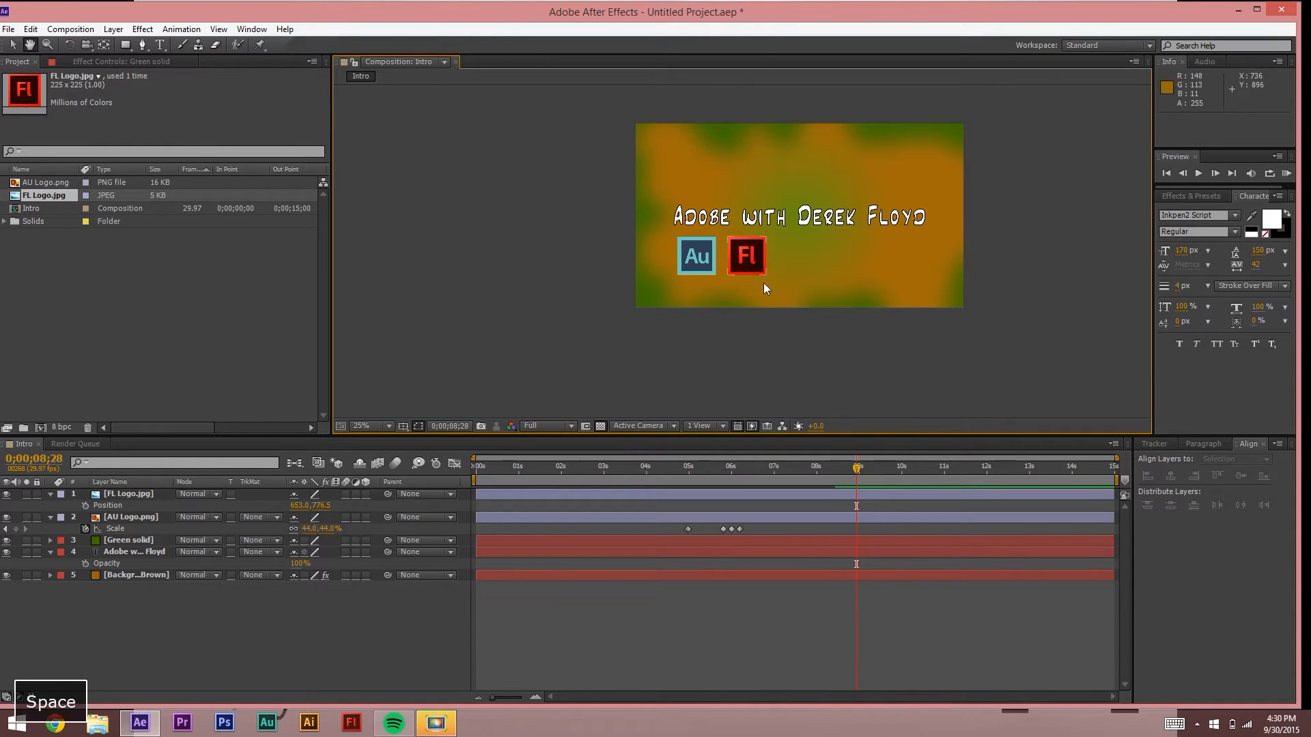
{"action": "left_click_drag", "start_coordinate": [853, 468], "coordinate": [653, 468]}
Step: Preview, turn on the Motion Blur switch for the AU Logo layer, and minimize After Effects
{"action": "key", "text": "space"}
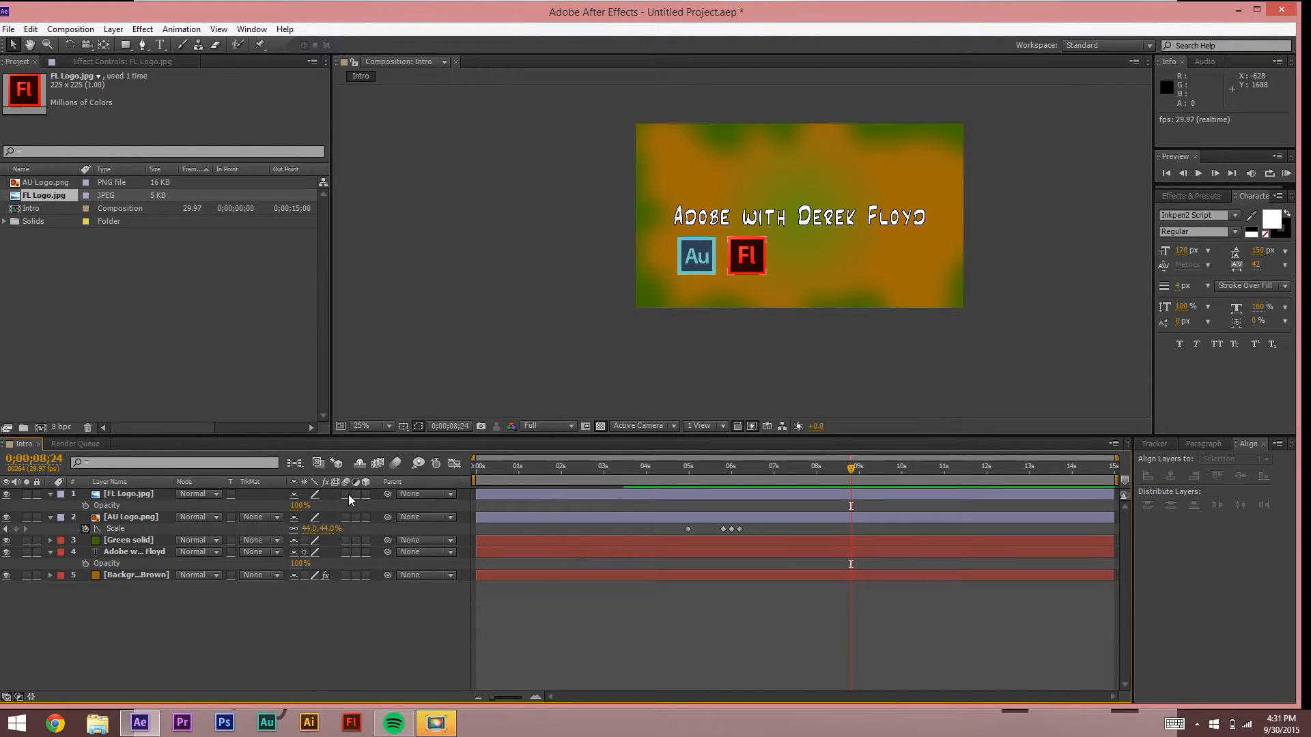
{"action": "left_click", "coordinate": [344, 517]}
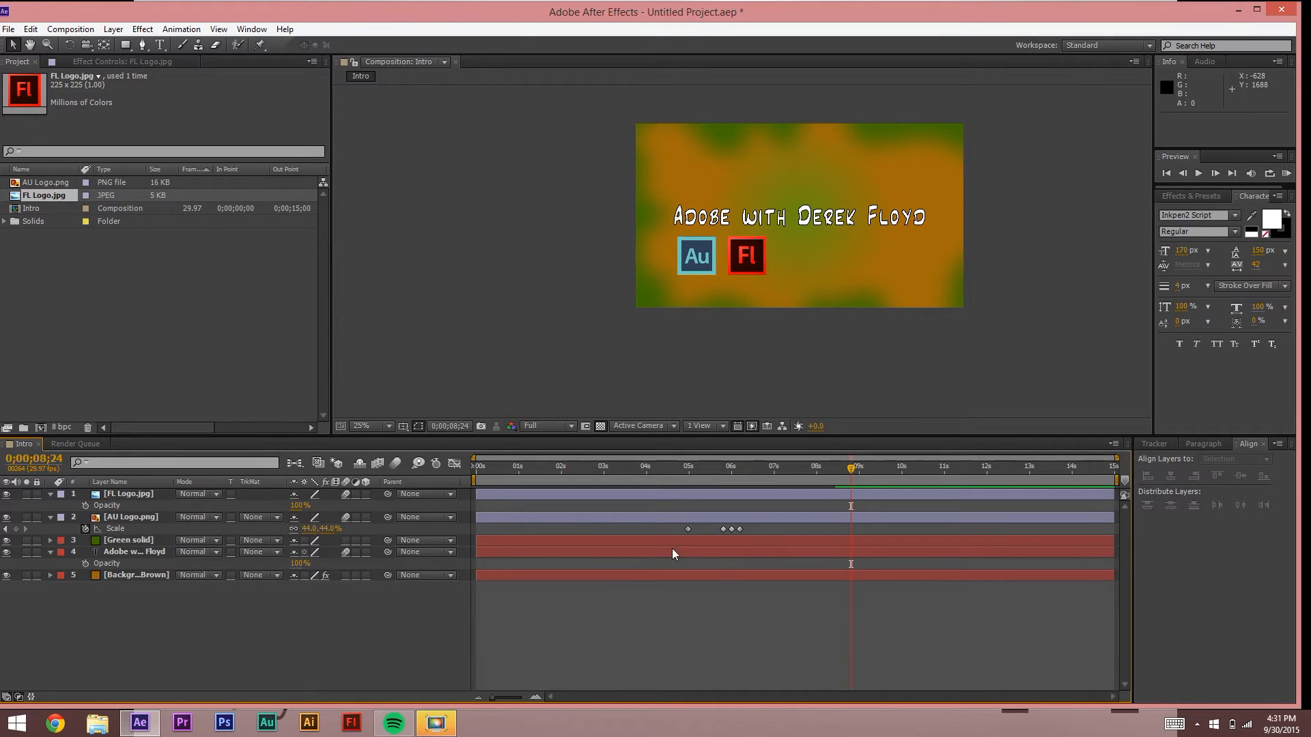
{"action": "right_click", "coordinate": [699, 273]}
{"action": "left_click", "coordinate": [531, 228]}
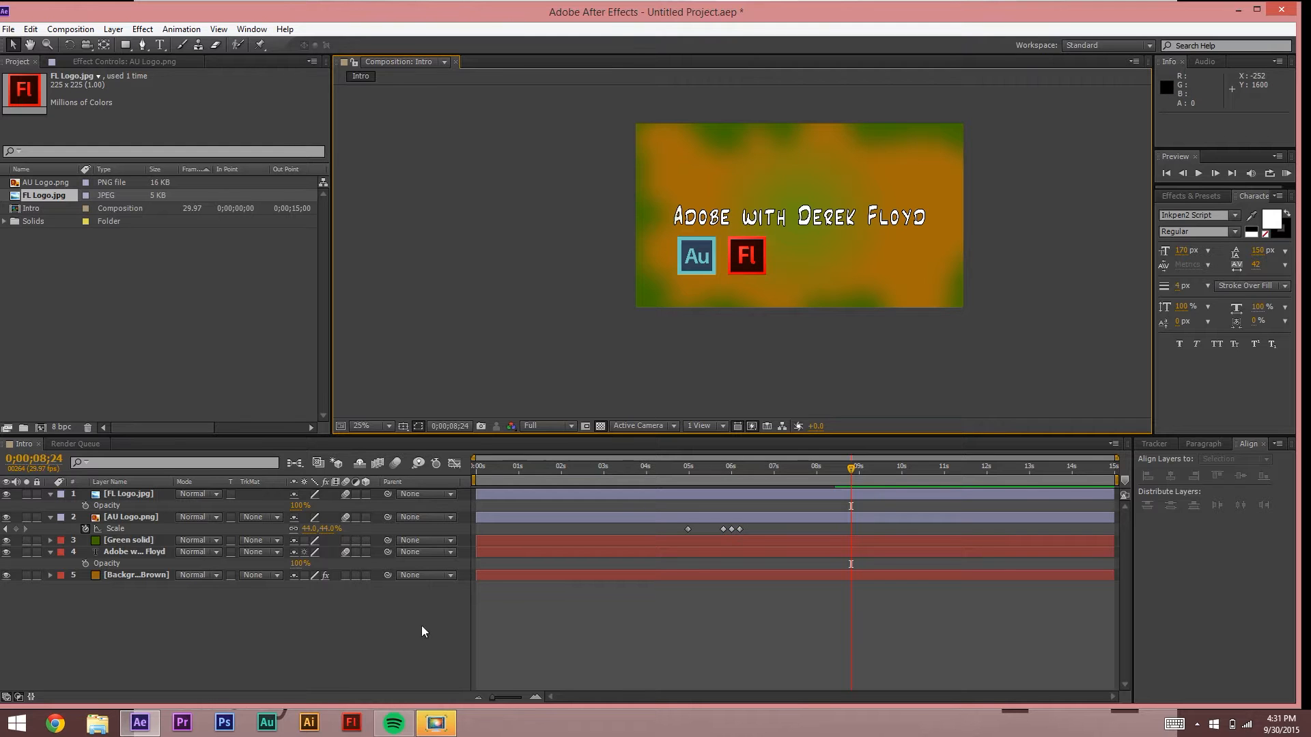
{"action": "left_click", "coordinate": [140, 723]}
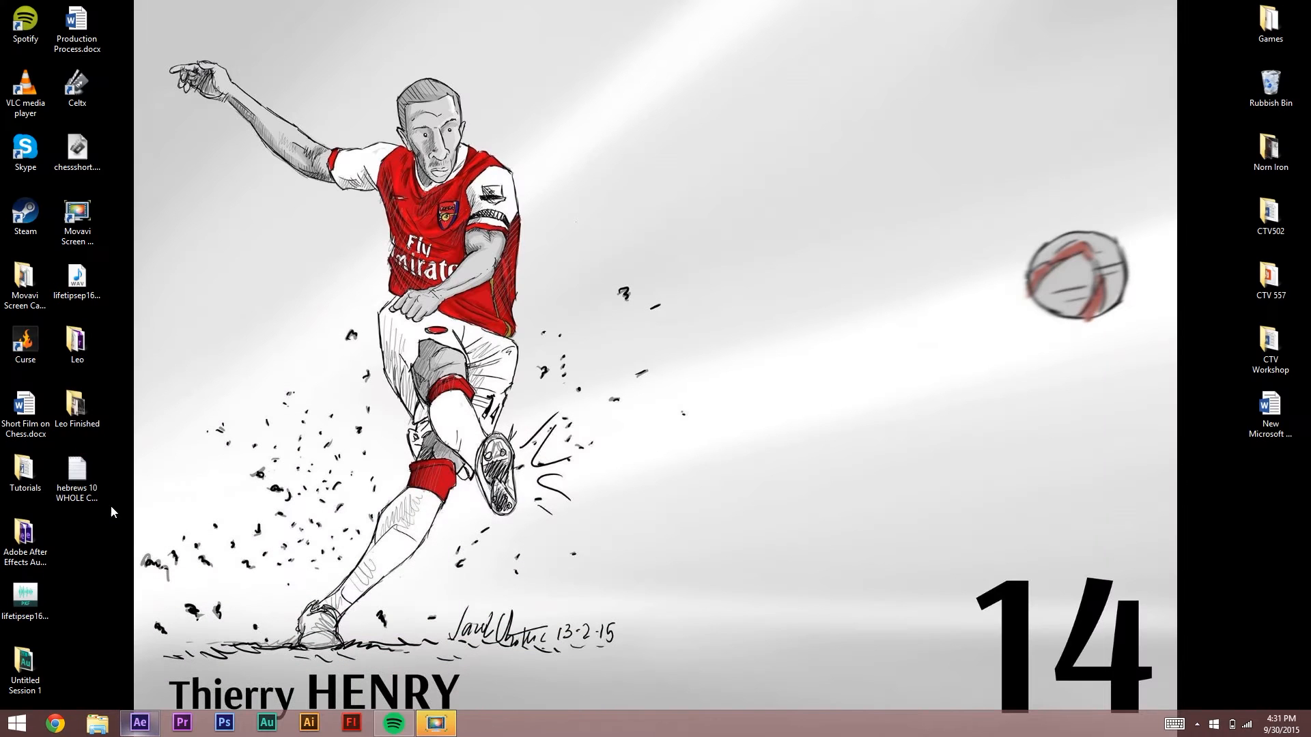
Step: Open Tutorials > Intro Animations and play Intro to Show.mp4
{"action": "double_click", "coordinate": [38, 483]}
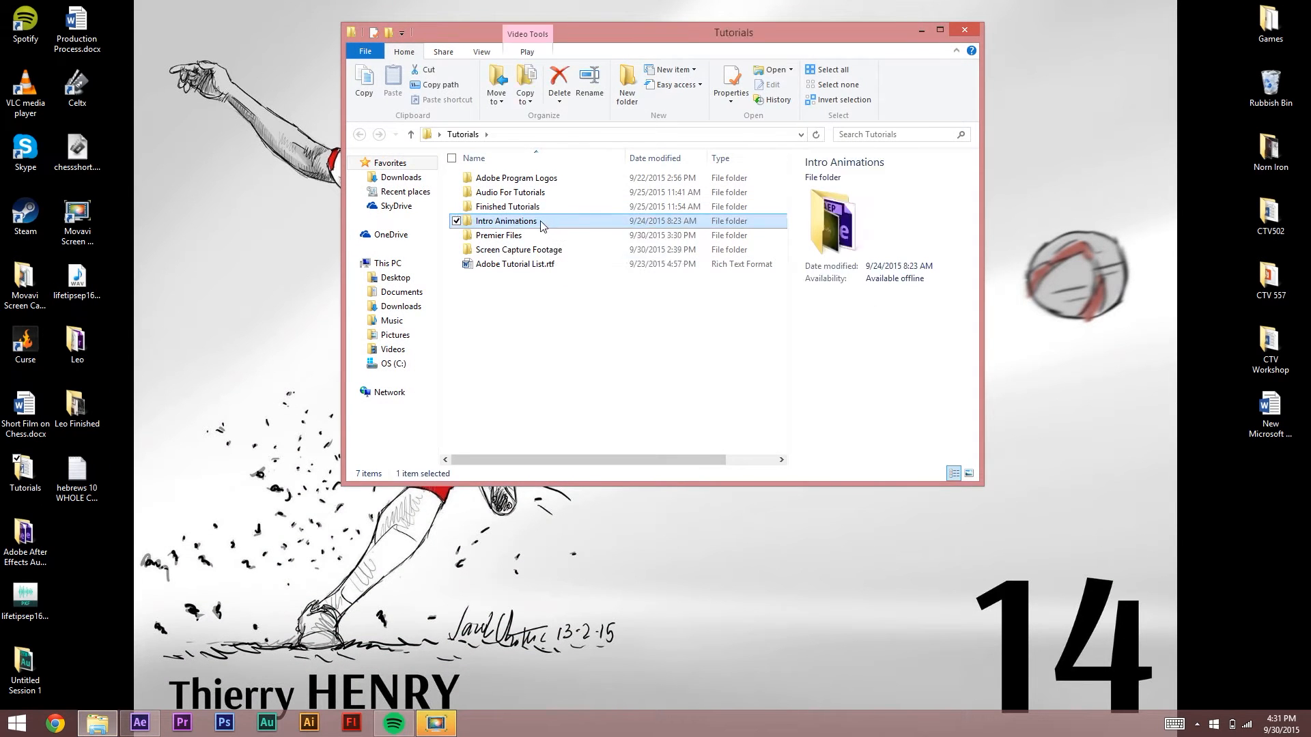
{"action": "double_click", "coordinate": [505, 225]}
{"action": "left_click", "coordinate": [508, 208]}
{"action": "double_click", "coordinate": [507, 208]}
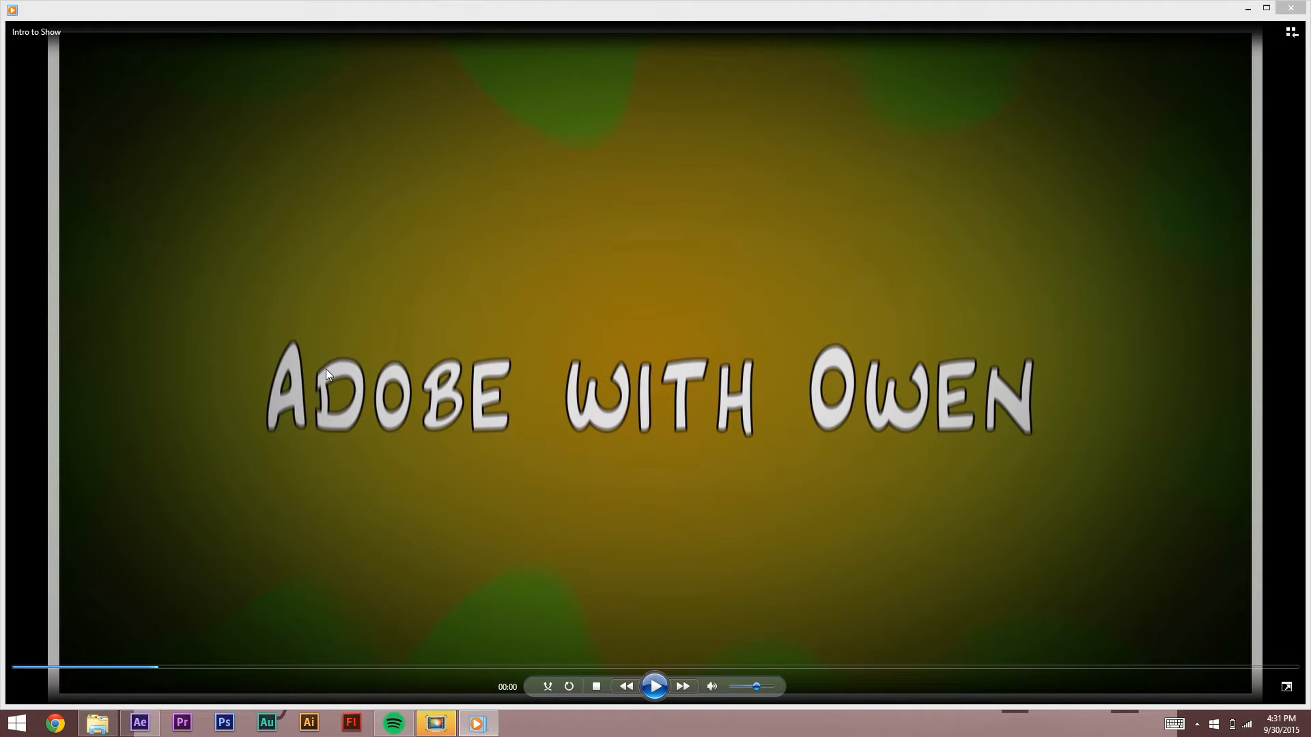
Step: Replay the reference video from the start, then close Media Player and the Intro Animations window
{"action": "left_click", "coordinate": [654, 688]}
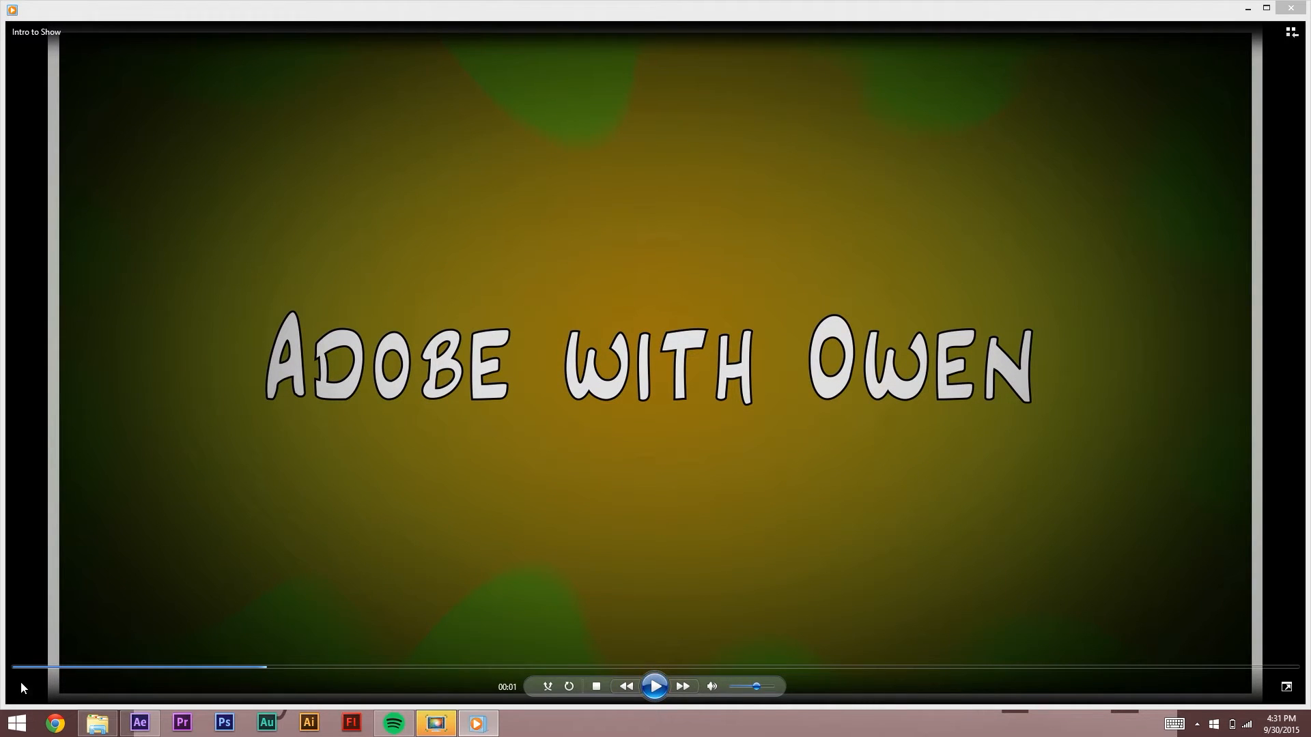
{"action": "left_click", "coordinate": [34, 668]}
{"action": "left_click", "coordinate": [654, 687]}
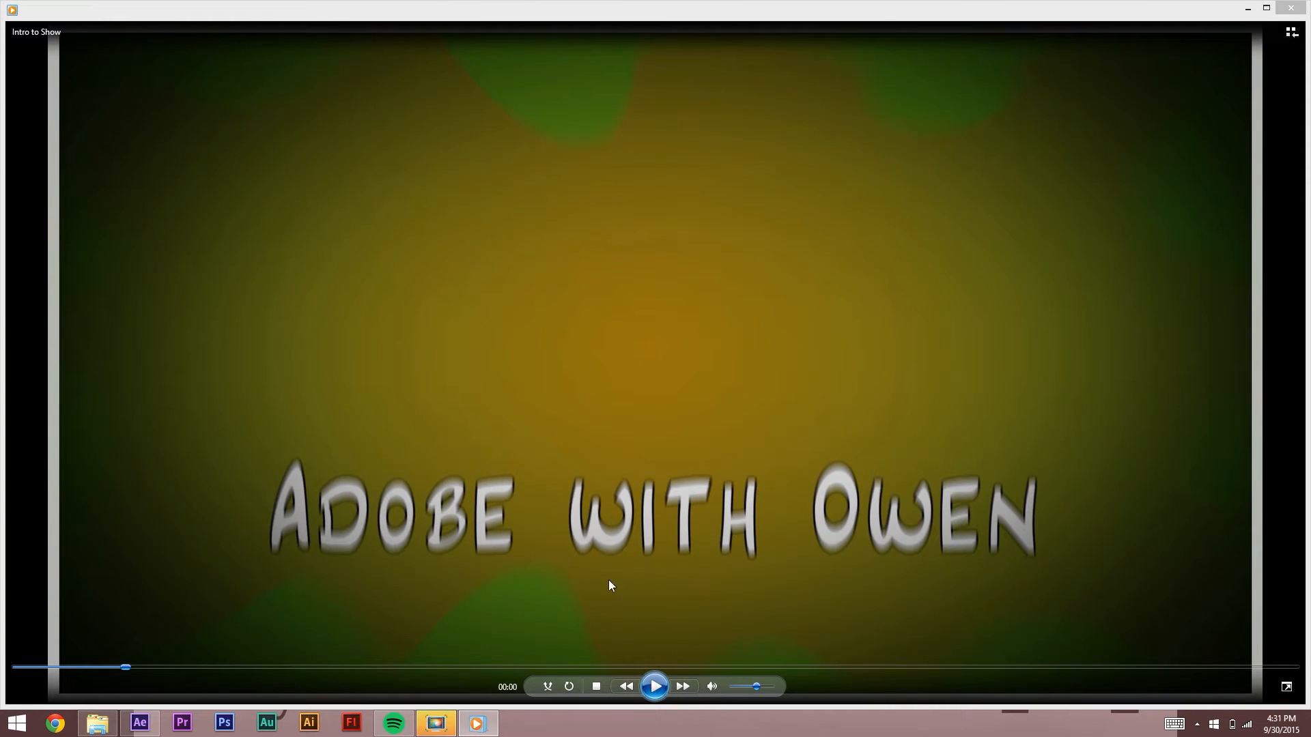
{"action": "left_click", "coordinate": [1290, 8]}
{"action": "left_click", "coordinate": [672, 303]}
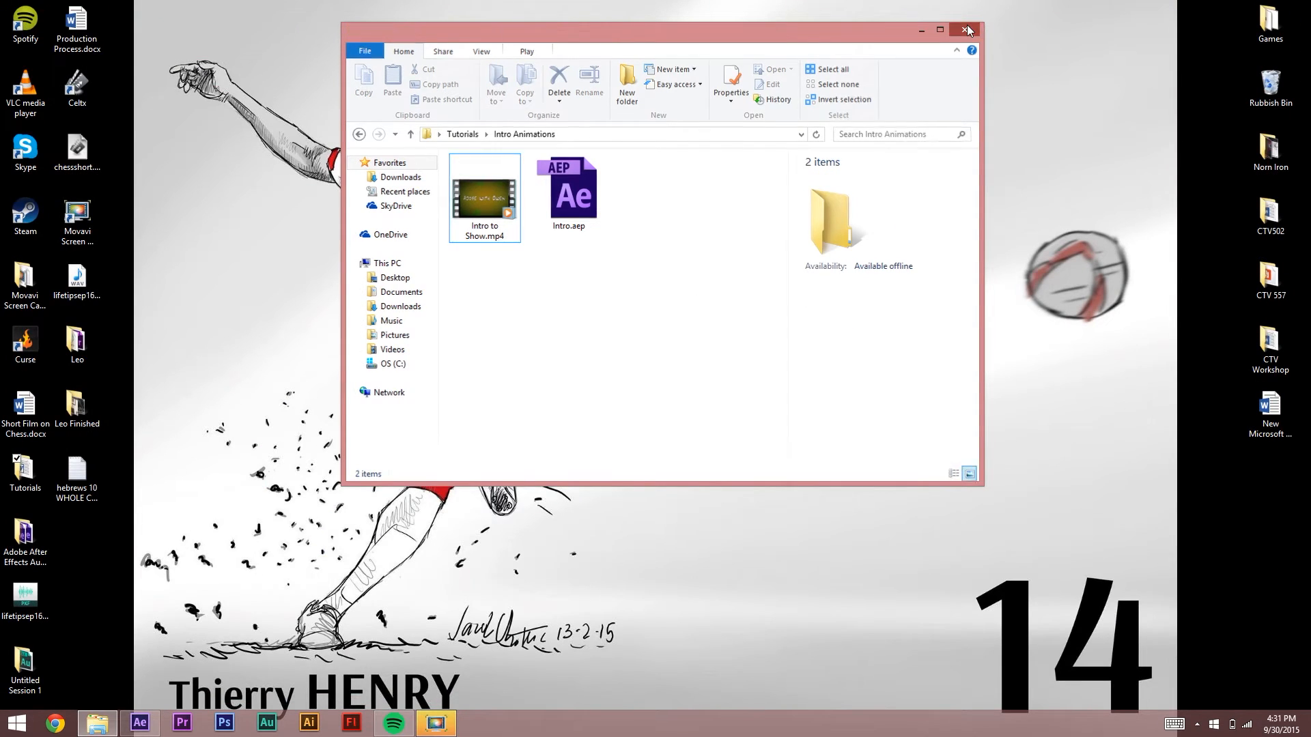
{"action": "left_click", "coordinate": [964, 33]}
{"action": "left_click", "coordinate": [155, 725]}
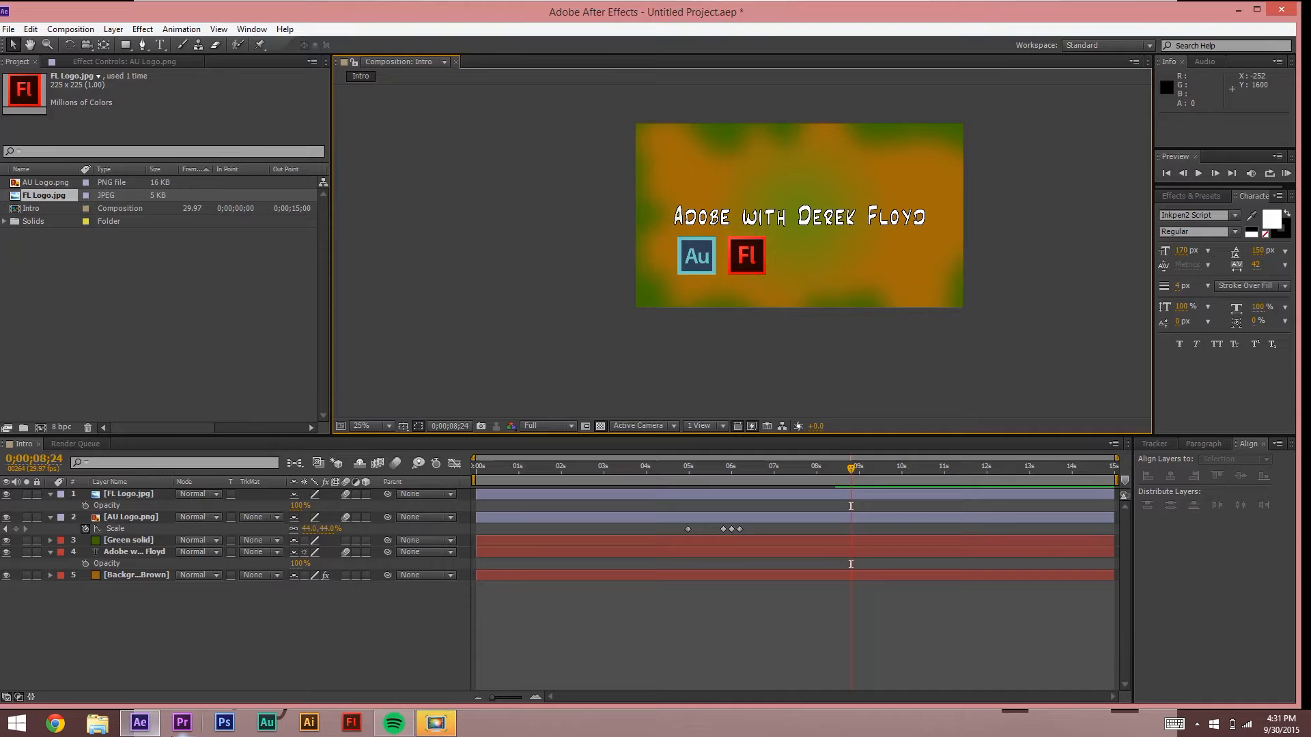
{"action": "left_click", "coordinate": [392, 466]}
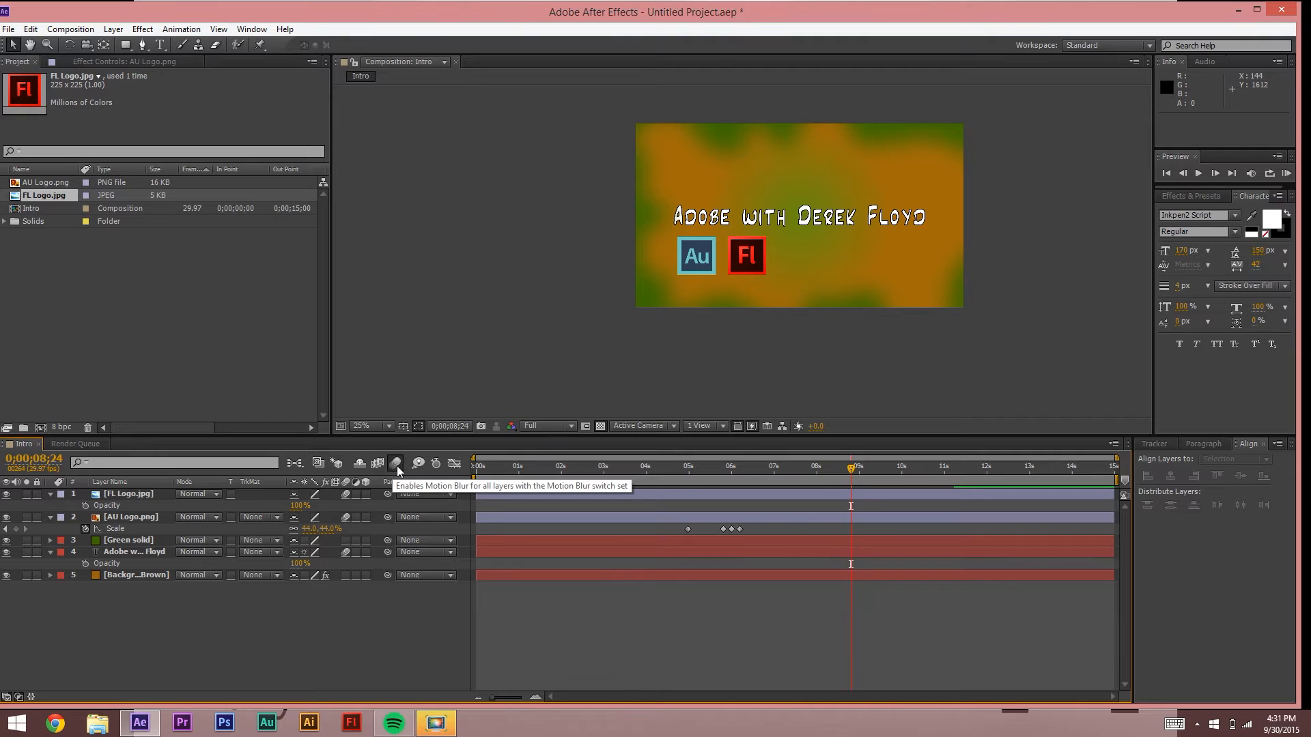
{"action": "left_click", "coordinate": [649, 469]}
{"action": "key", "text": "space"}
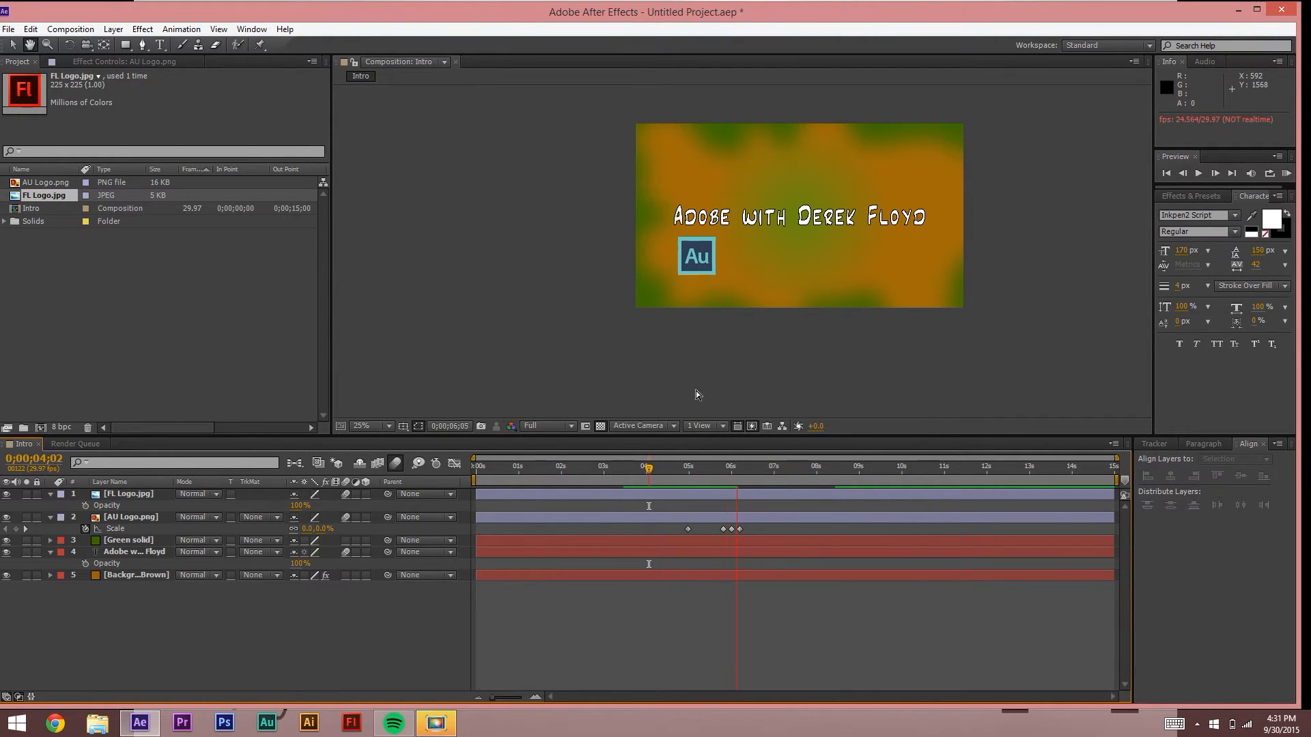
{"action": "key", "text": "space"}
{"action": "left_click", "coordinate": [506, 471]}
{"action": "key", "text": "space"}
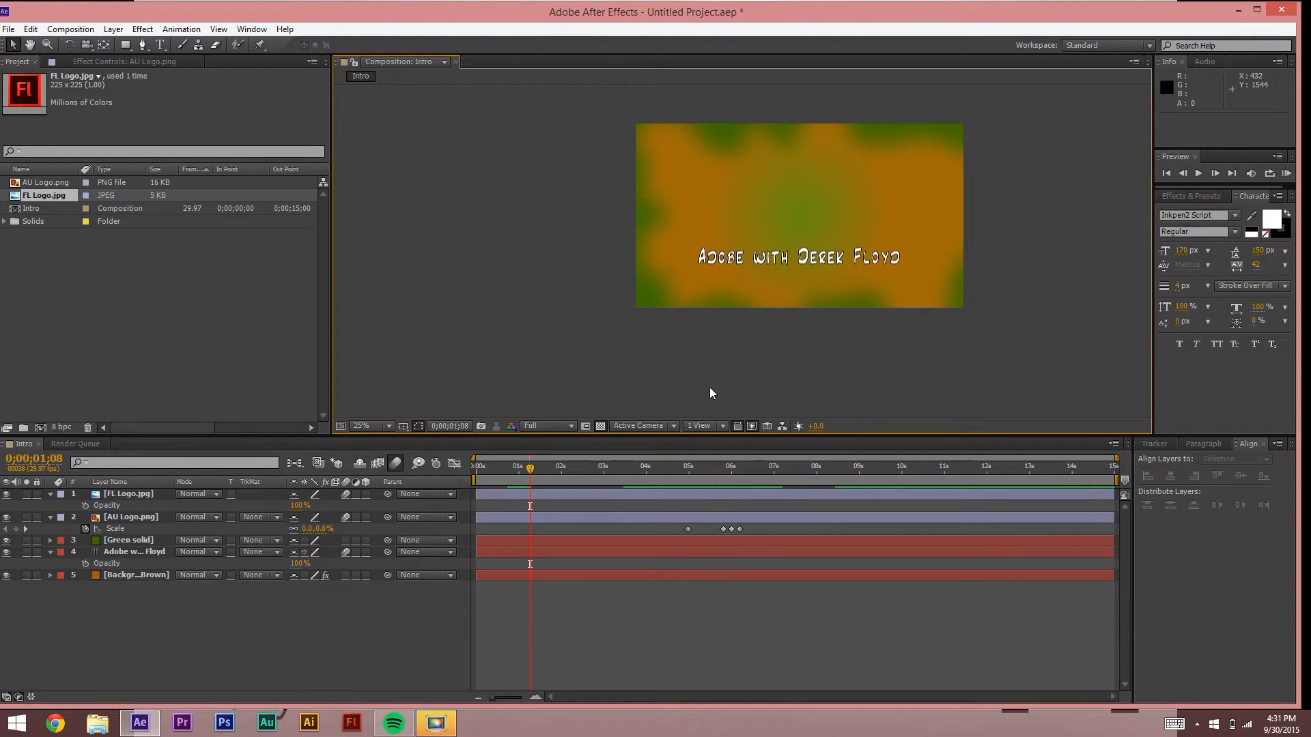
{"action": "key", "text": "space"}
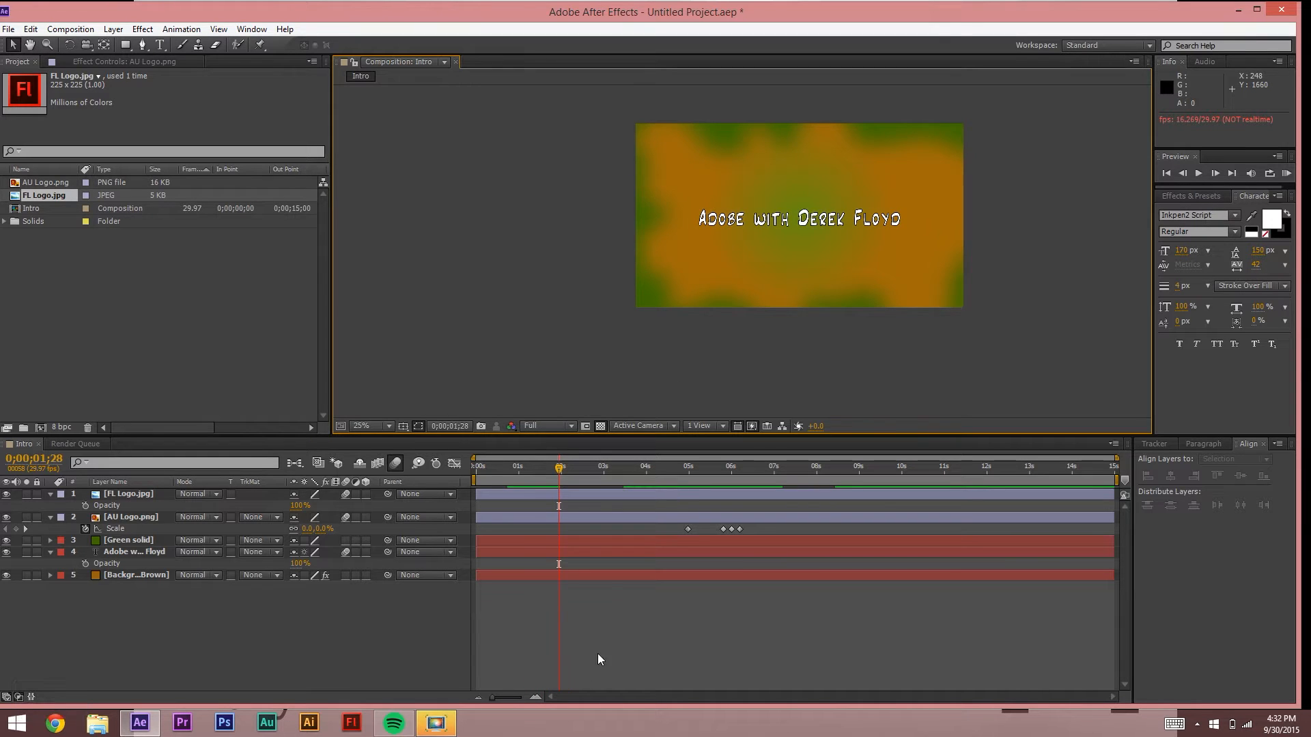
Step: Import blop.wav from Tutorials > Audio For Tutorials and drop it into the Intro timeline as layer 6
{"action": "right_click", "coordinate": [54, 284]}
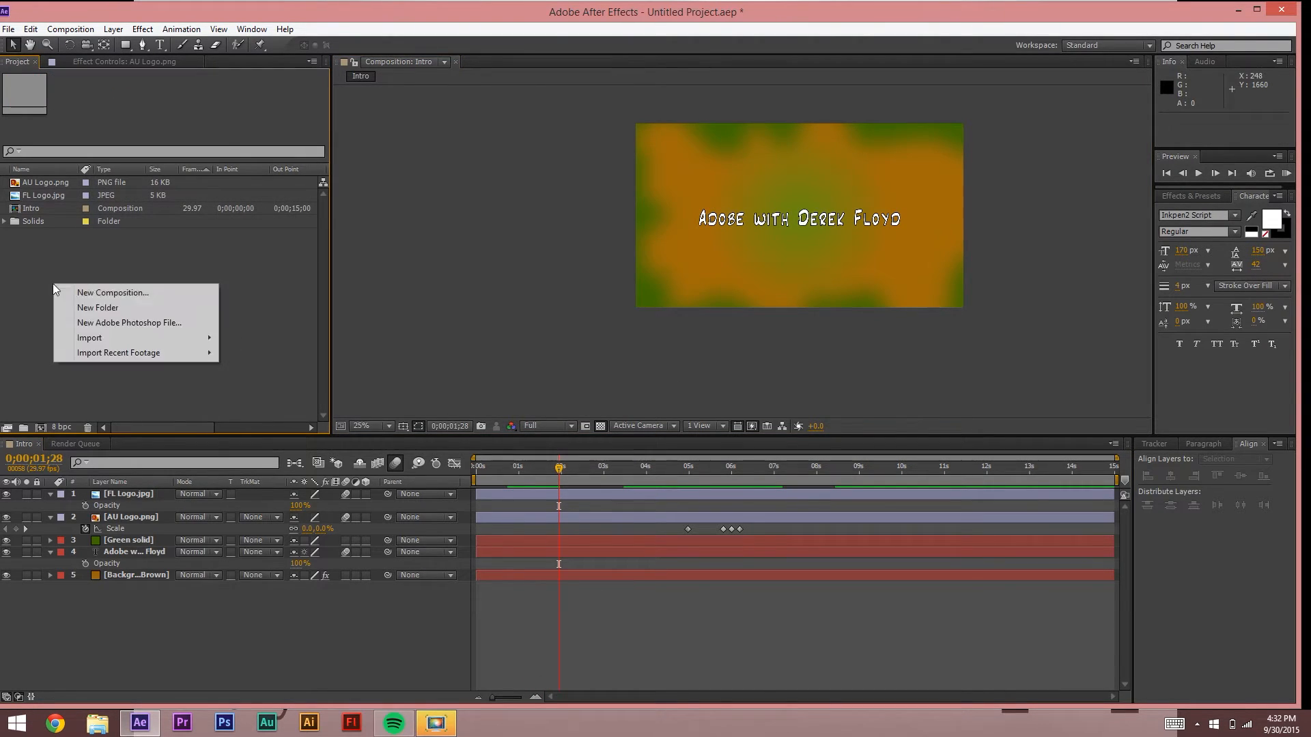
{"action": "mouse_move", "coordinate": [109, 338]}
{"action": "left_click", "coordinate": [289, 334]}
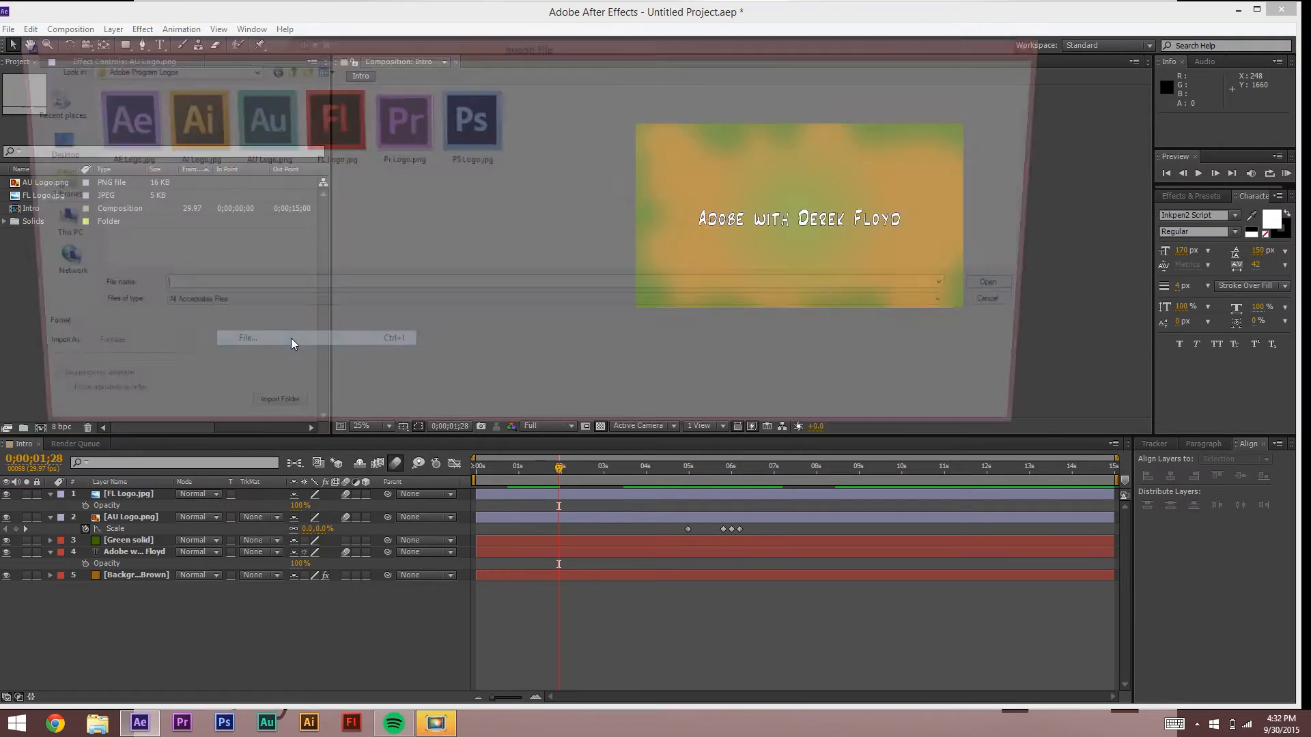
{"action": "left_click", "coordinate": [164, 69]}
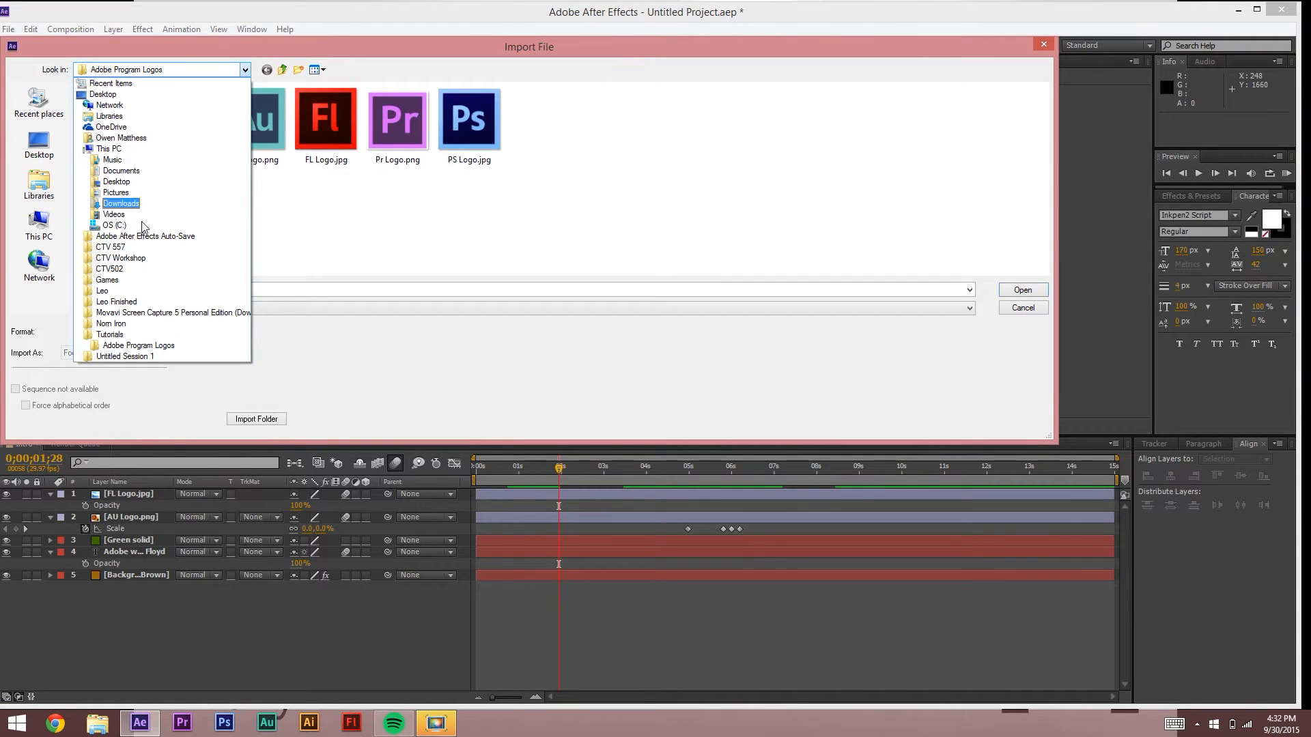
{"action": "left_click", "coordinate": [111, 334]}
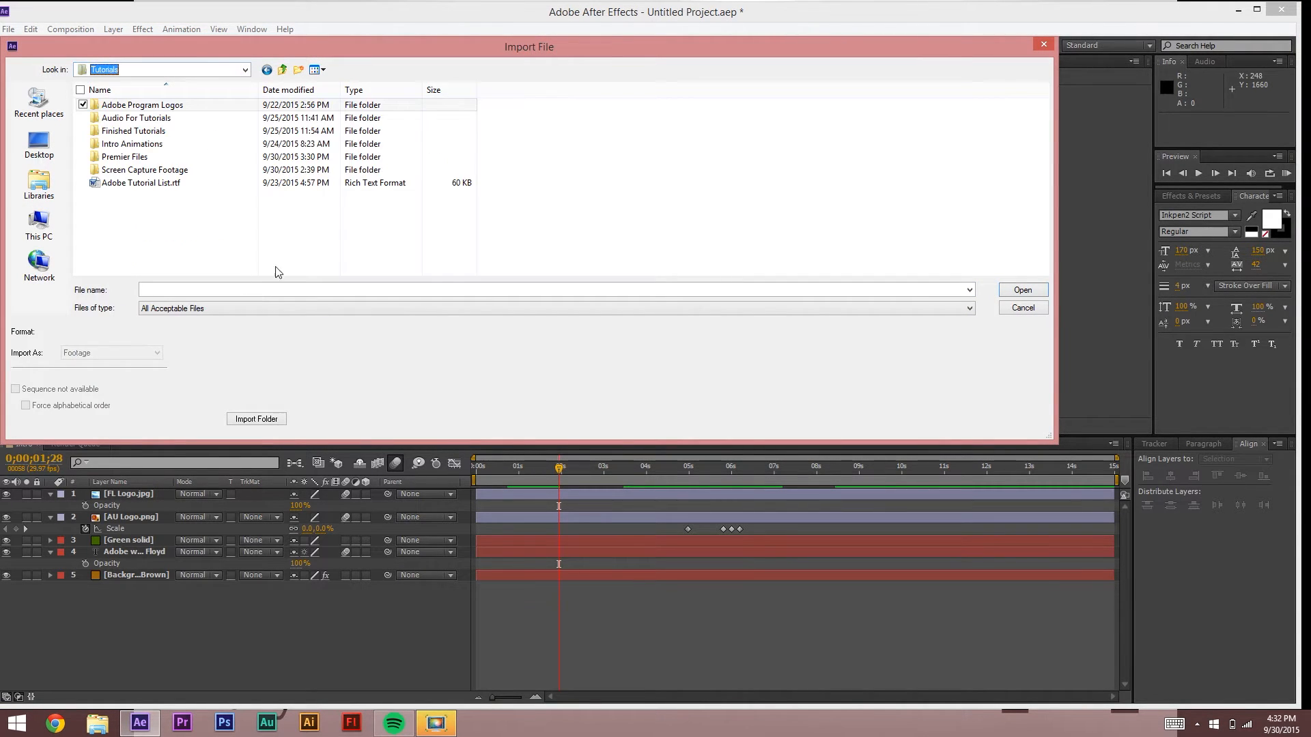
{"action": "double_click", "coordinate": [154, 119]}
{"action": "left_click", "coordinate": [118, 144]}
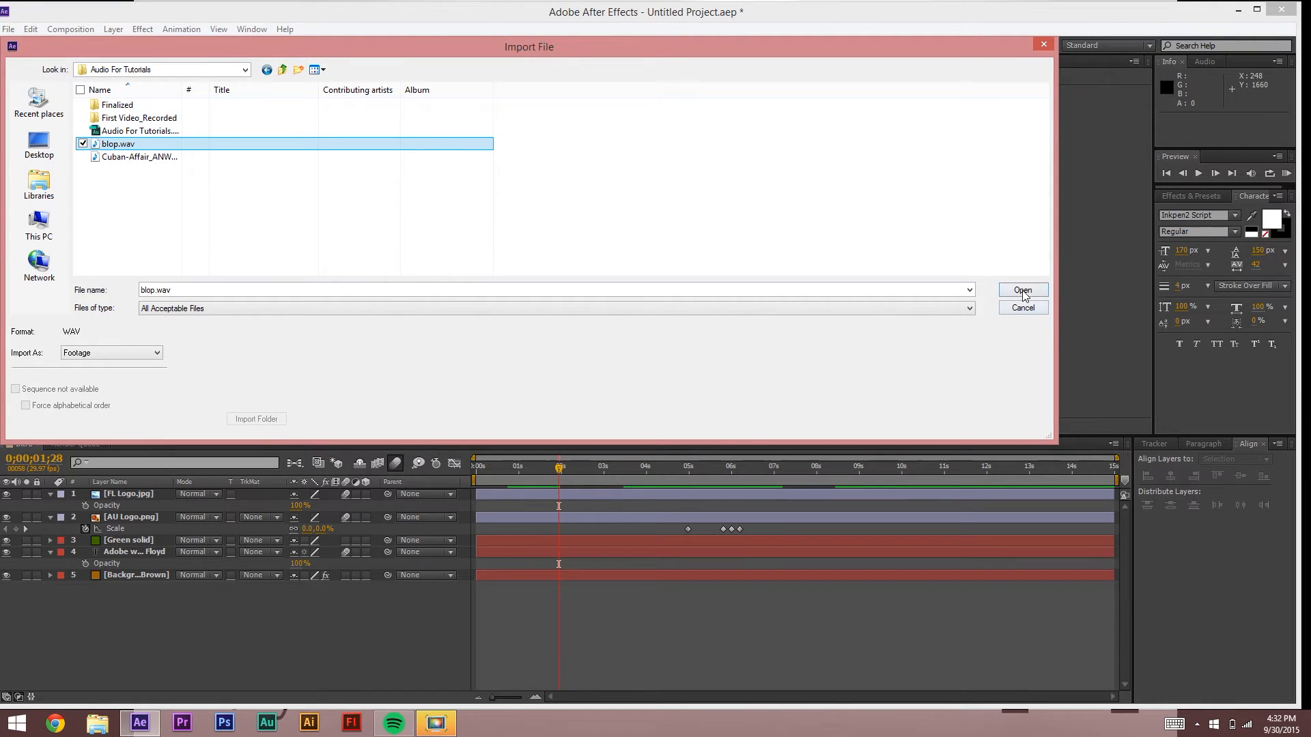
{"action": "left_click", "coordinate": [1022, 290]}
{"action": "left_click_drag", "start_coordinate": [48, 198], "coordinate": [471, 592]}
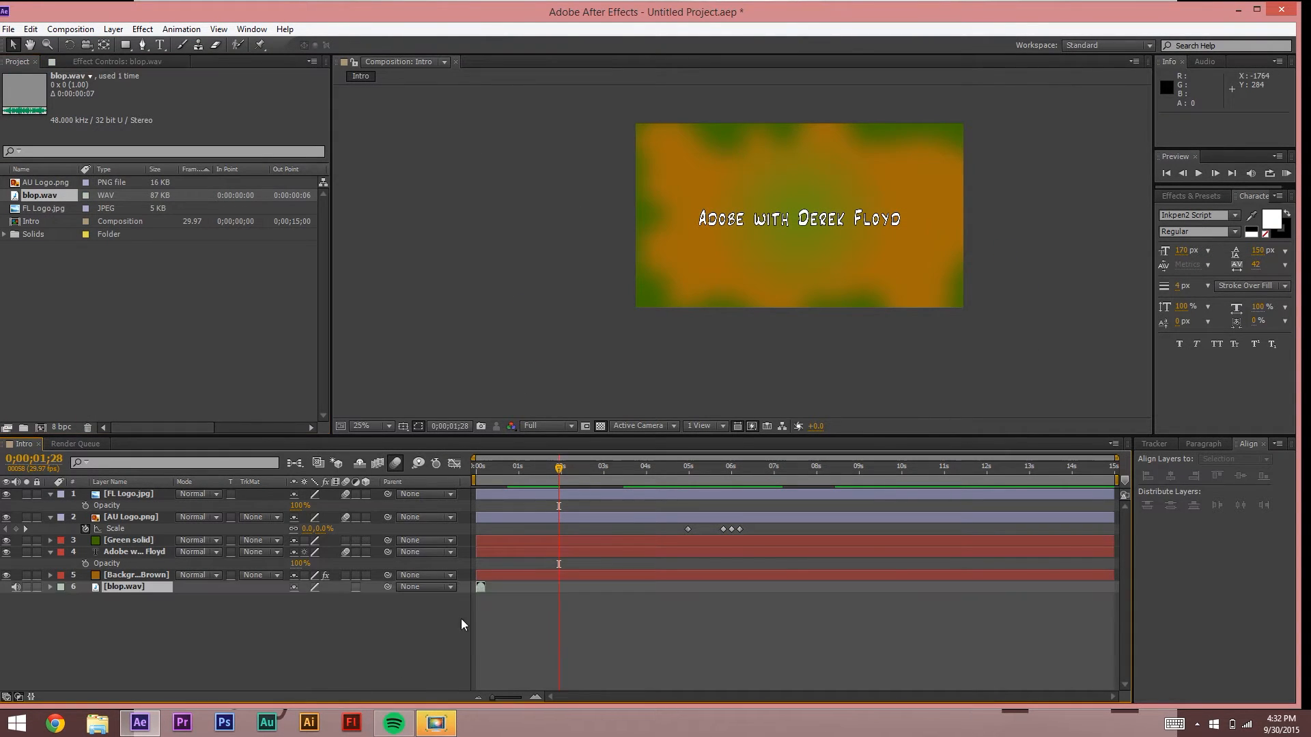
{"action": "left_click", "coordinate": [503, 621]}
Step: Preview the Intro comp with sound from the start to hear the blop timing
{"action": "key", "text": "Home"}
{"action": "key", "text": "space"}
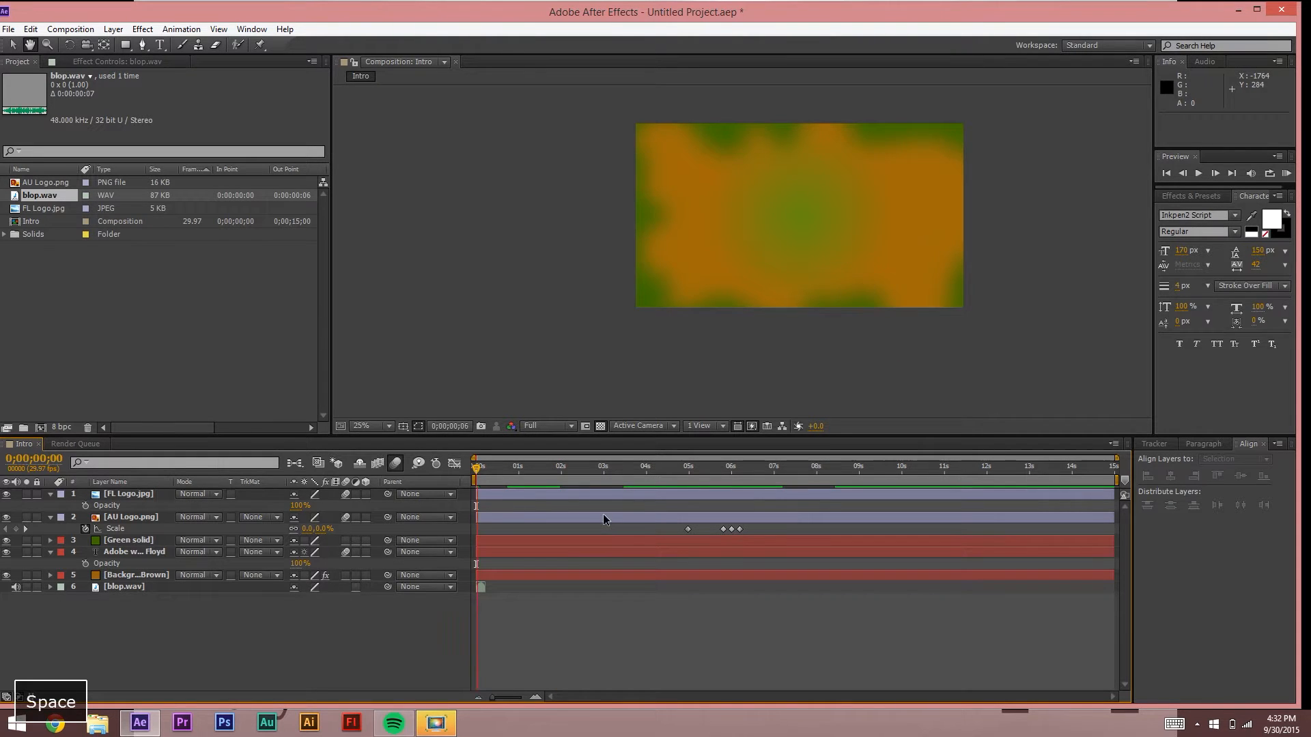
{"action": "key", "text": "space"}
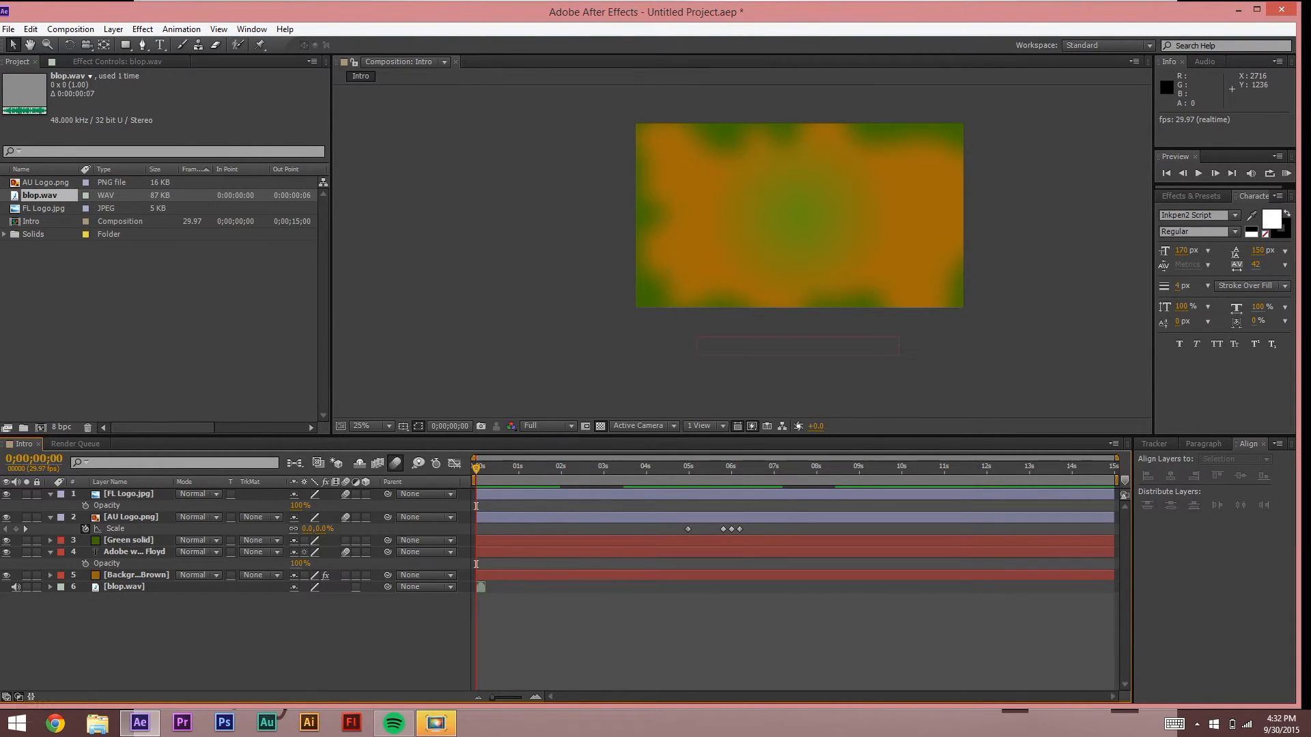
{"action": "left_click", "coordinate": [1288, 175]}
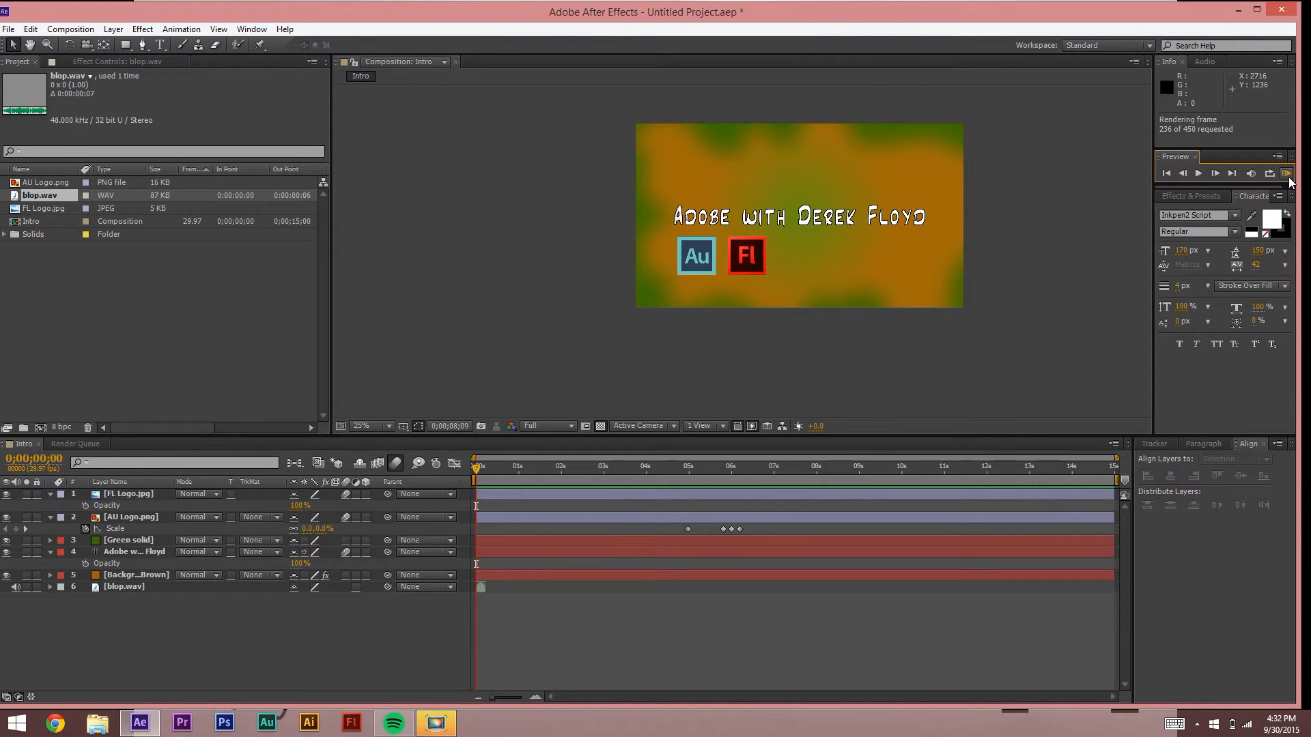
{"action": "key", "text": "space"}
{"action": "key", "text": "space"}
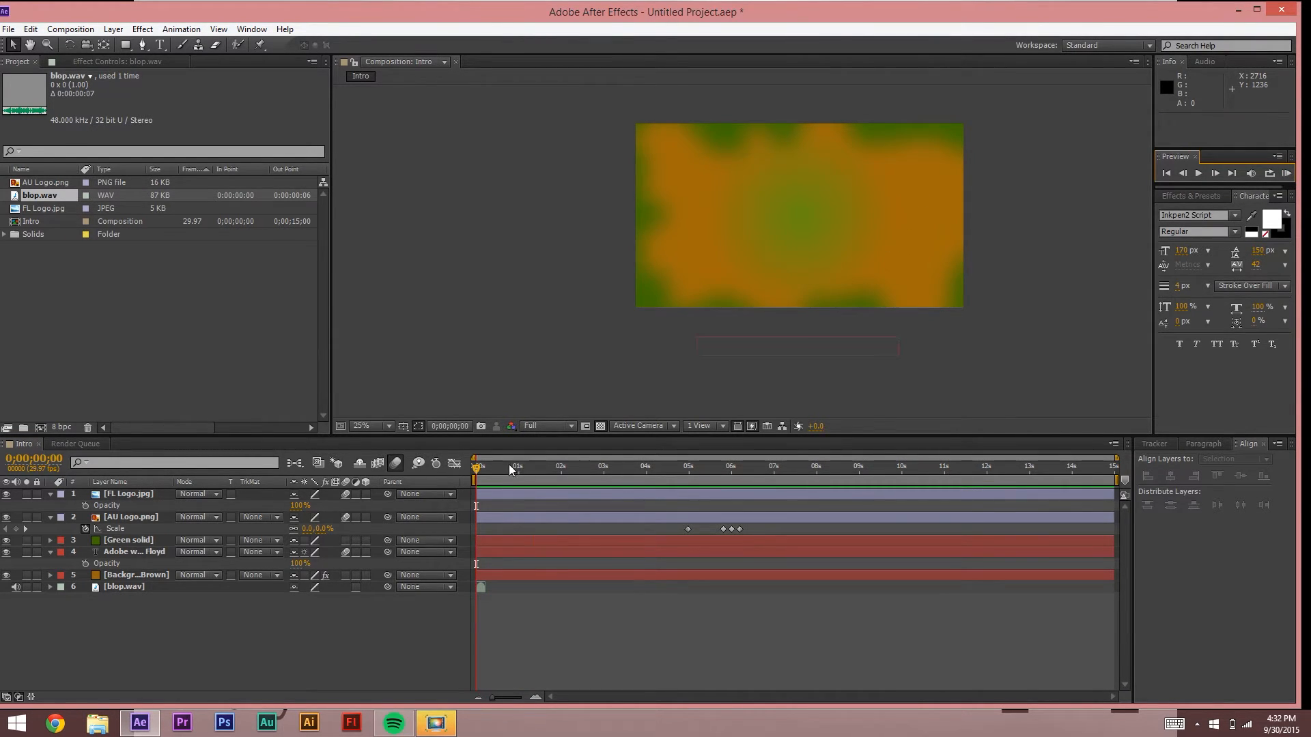
{"action": "left_click", "coordinate": [1286, 174]}
{"action": "key", "text": "space"}
Step: Slide the blop.wav layer under the Au logo pop and preview it with sound
{"action": "left_click_drag", "start_coordinate": [480, 587], "coordinate": [498, 587]}
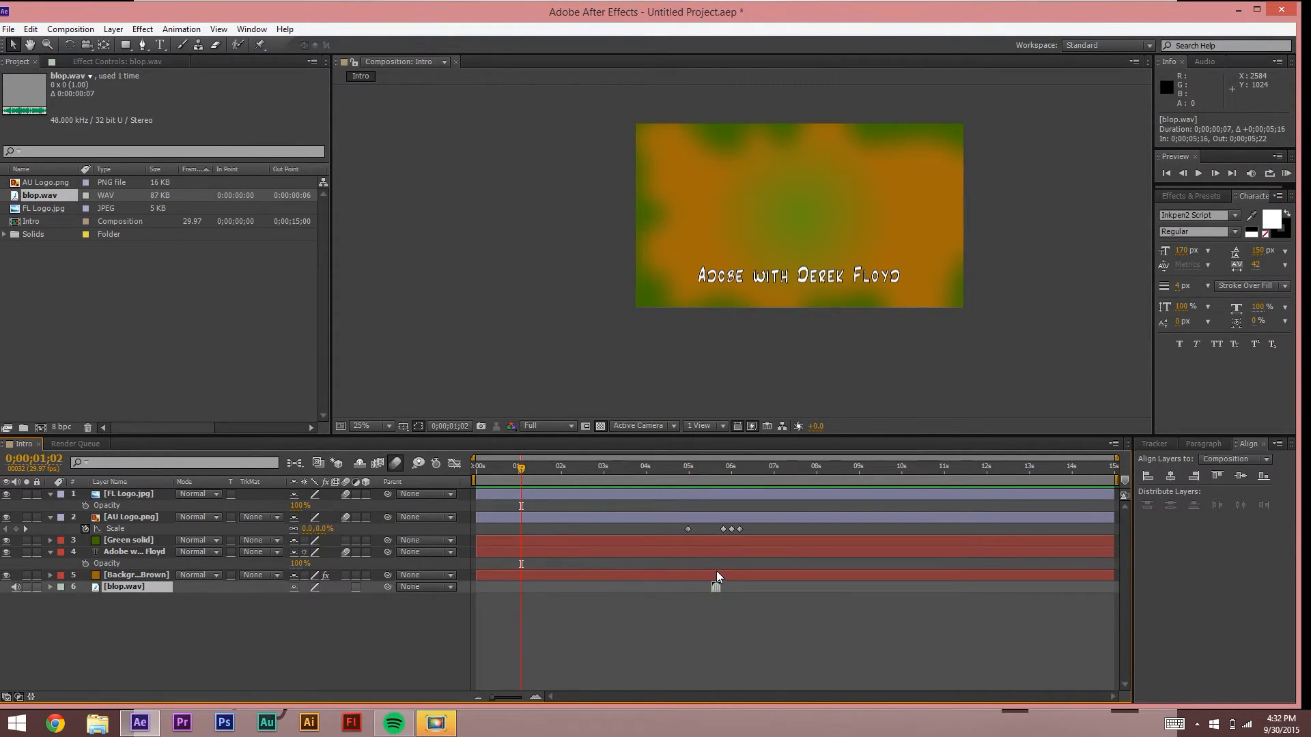
{"action": "left_click", "coordinate": [682, 472]}
{"action": "left_click", "coordinate": [1287, 174]}
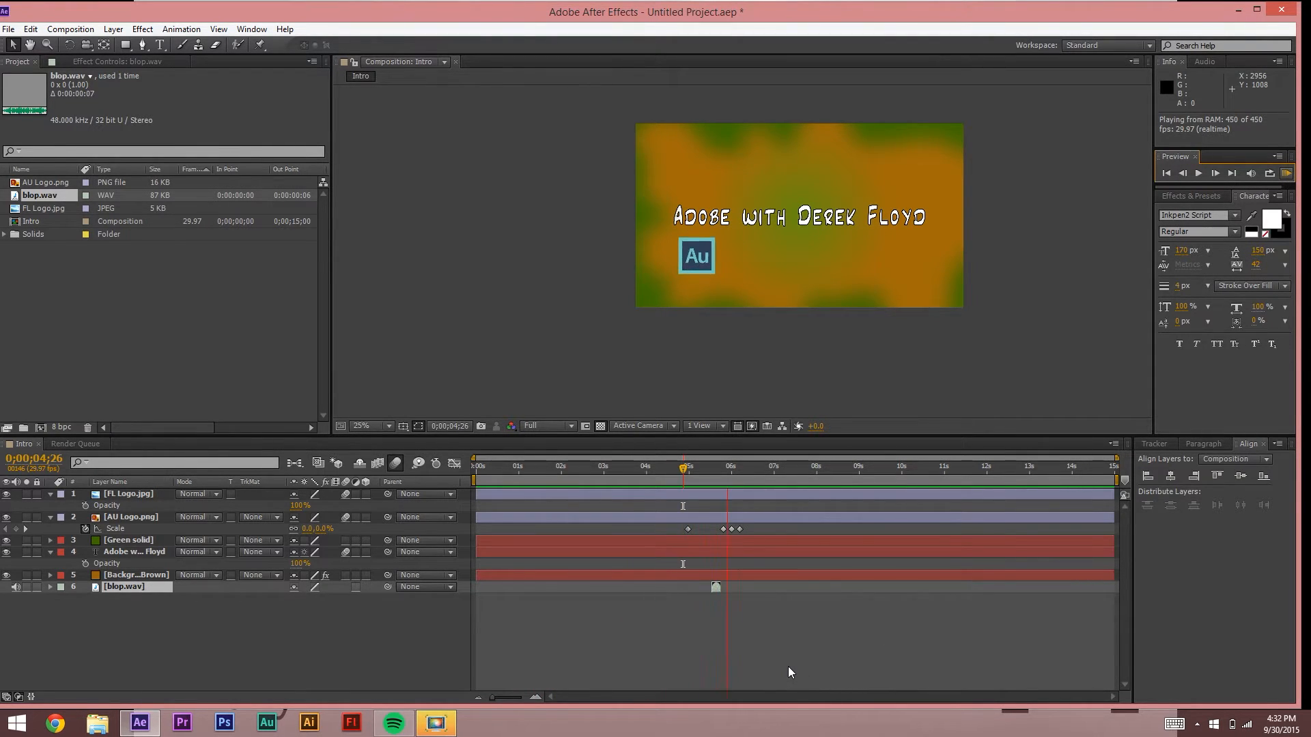
{"action": "key", "text": "space"}
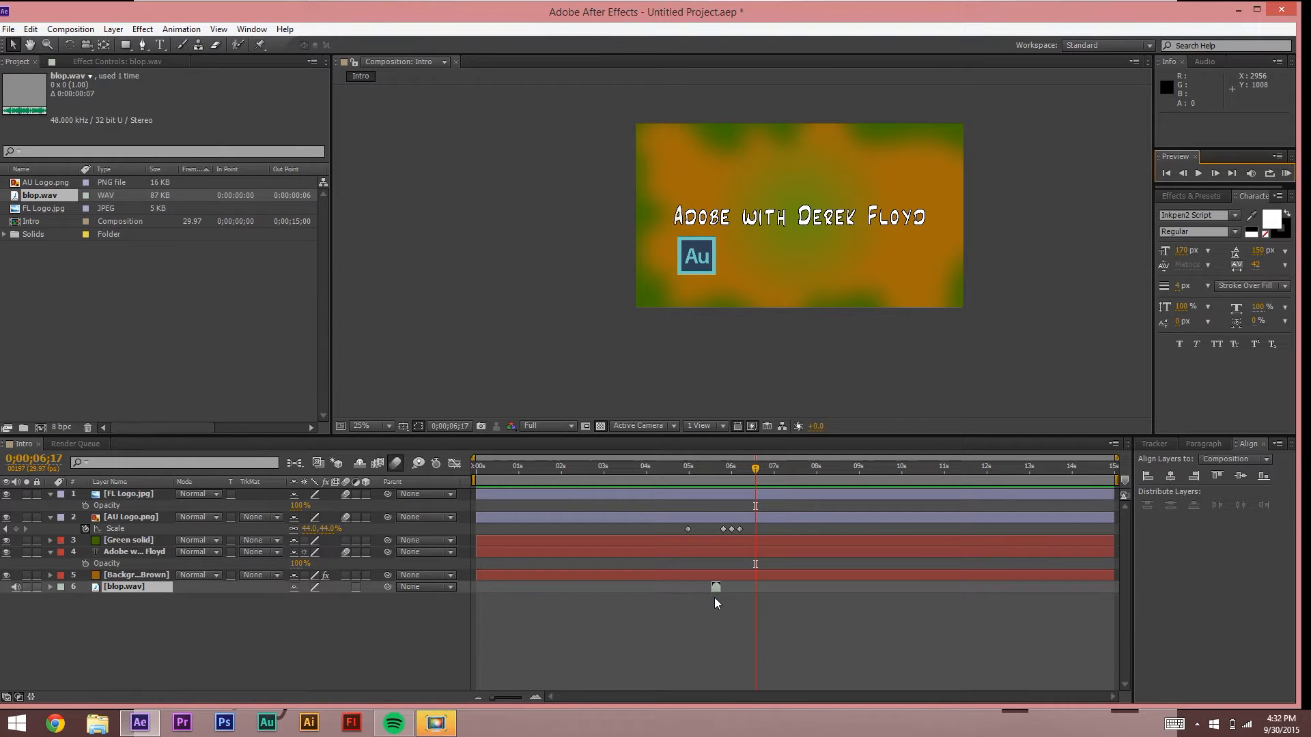
Step: Duplicate the blop.wav layer with Ctrl+C/Ctrl+V and shift the copies later in time
{"action": "key", "text": "ctrl+c"}
{"action": "key", "text": "ctrl+v"}
{"action": "key", "text": "ctrl+v"}
{"action": "key", "text": "ctrl+v"}
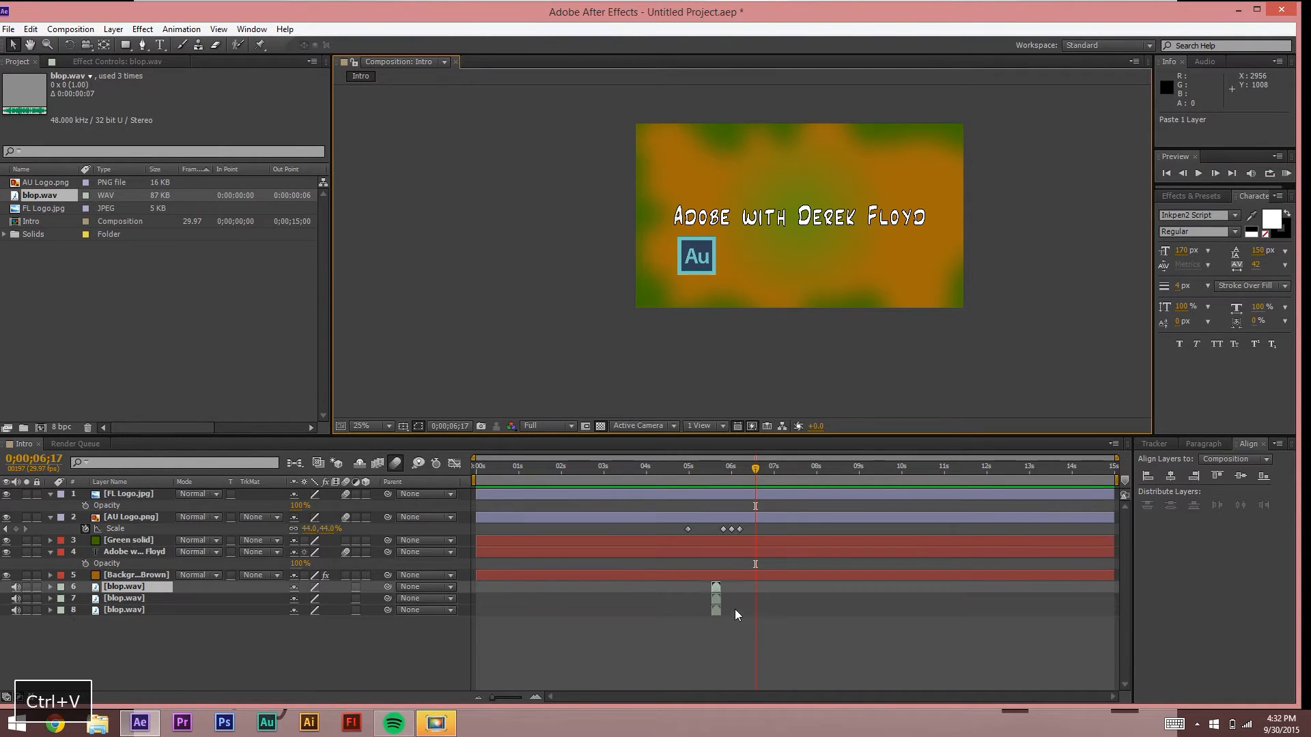
{"action": "left_click", "coordinate": [727, 624]}
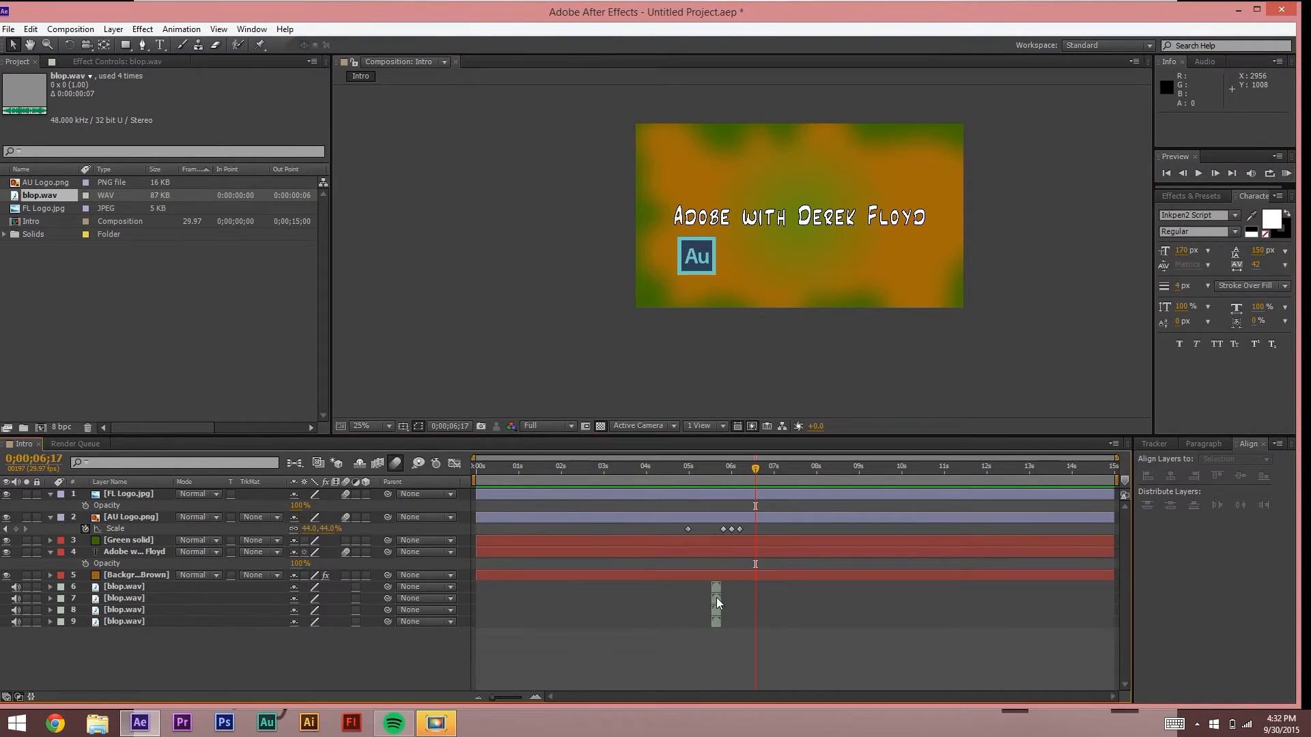
{"action": "left_click", "coordinate": [719, 599]}
{"action": "key", "text": "ctrl+z"}
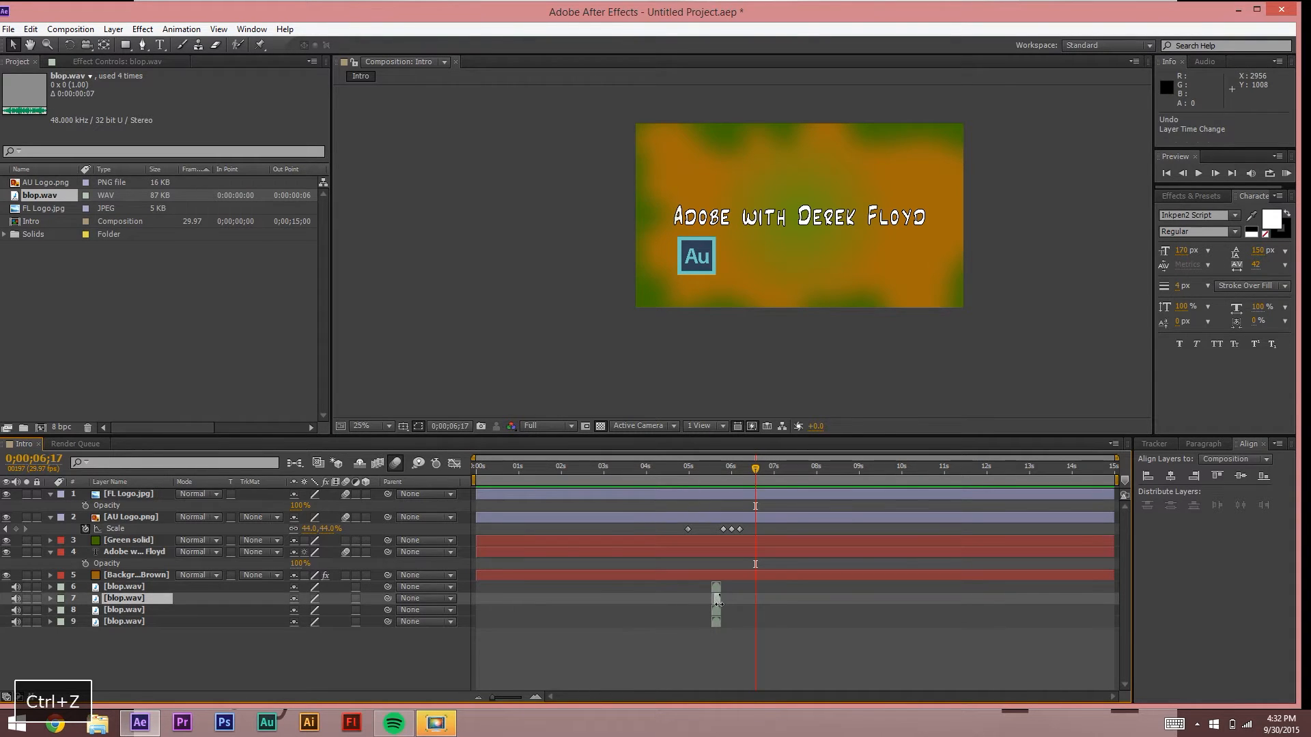
{"action": "left_click", "coordinate": [714, 601]}
{"action": "left_click", "coordinate": [749, 623]}
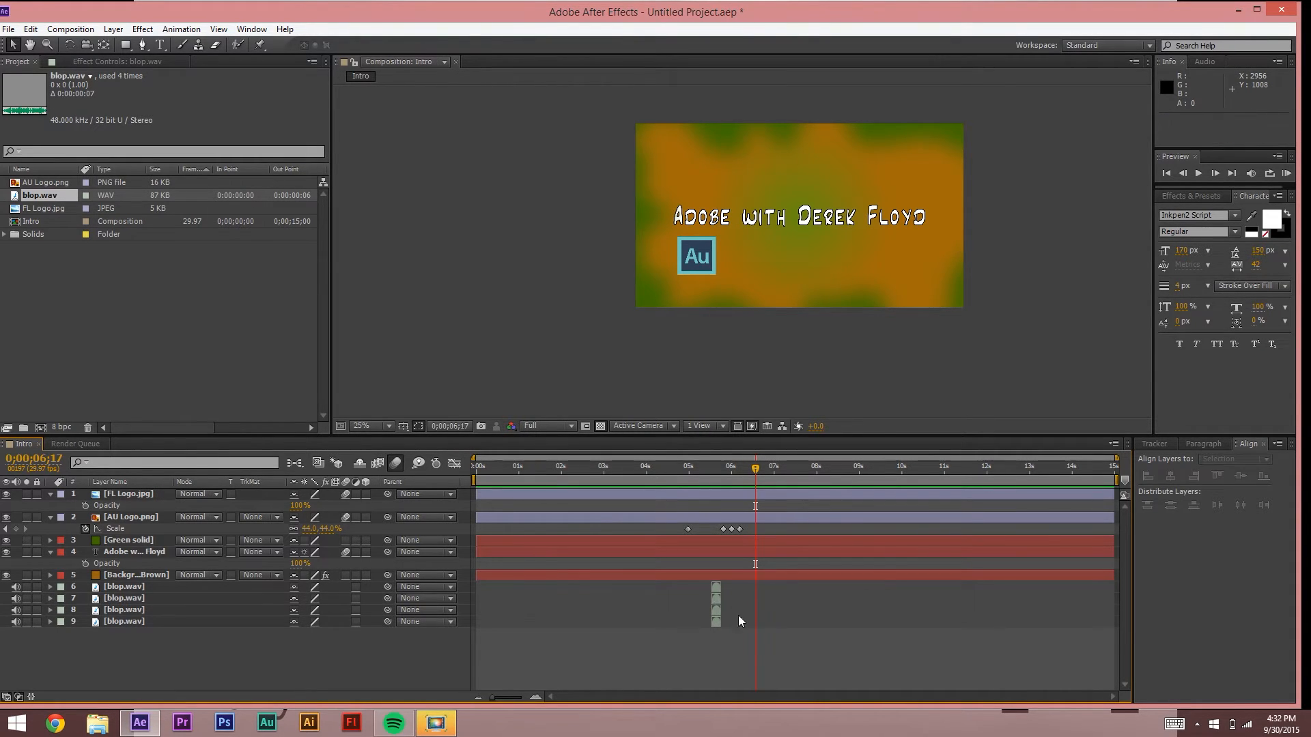
{"action": "left_click_drag", "start_coordinate": [716, 602], "coordinate": [747, 601]}
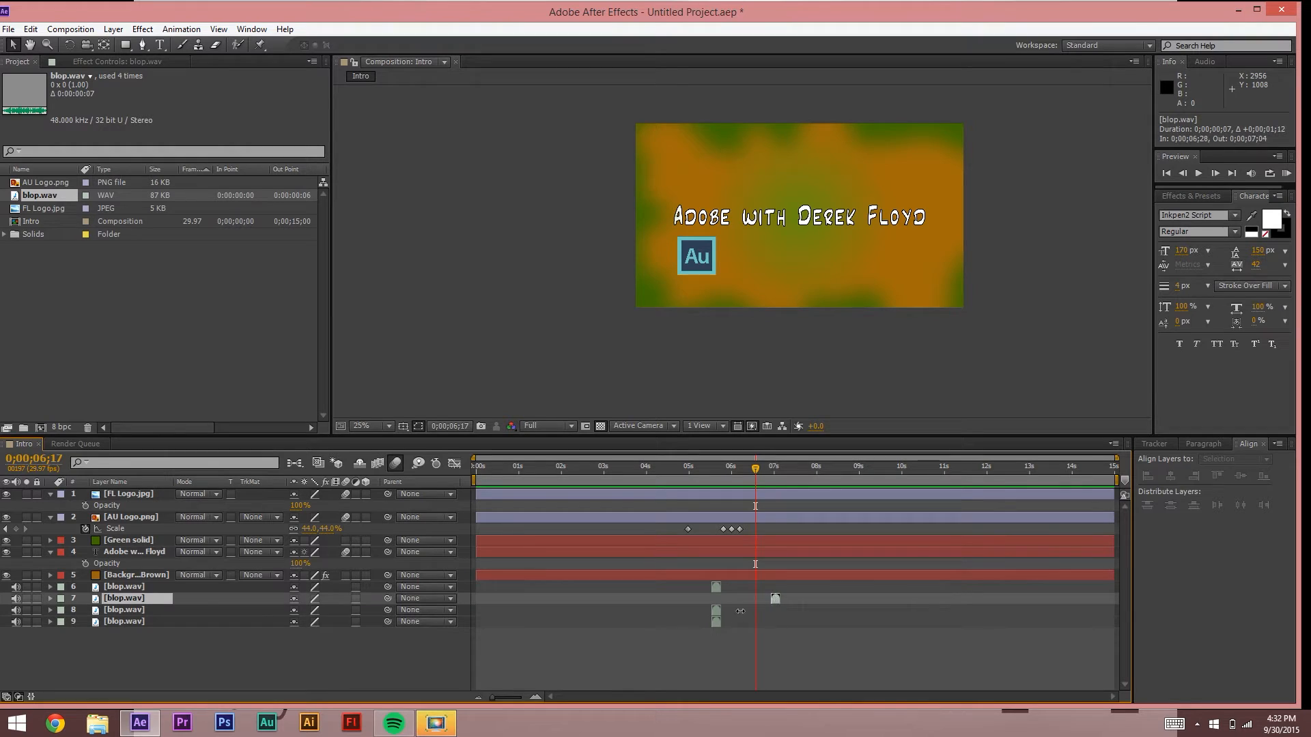
{"action": "left_click_drag", "start_coordinate": [717, 615], "coordinate": [913, 637]}
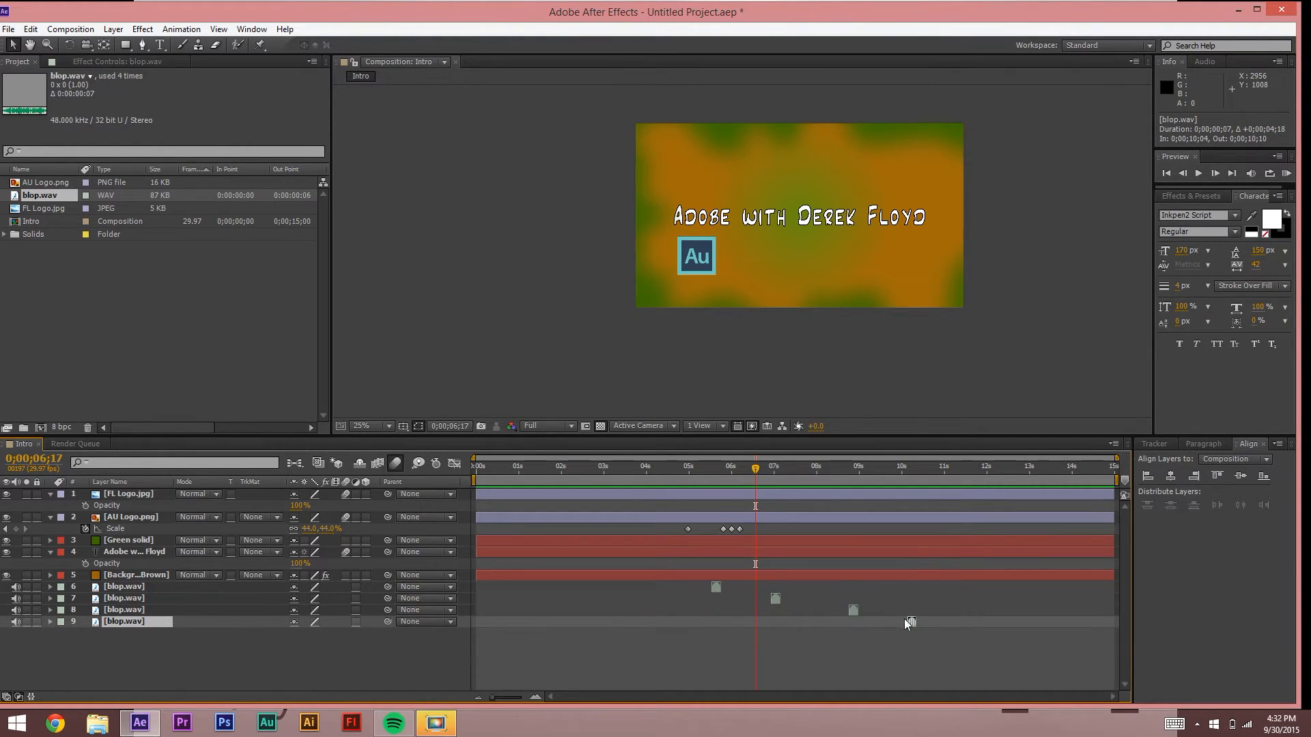
Step: Align the second blop.wav copy with the Fl logo pop and check it in a sound preview
{"action": "key", "text": "space"}
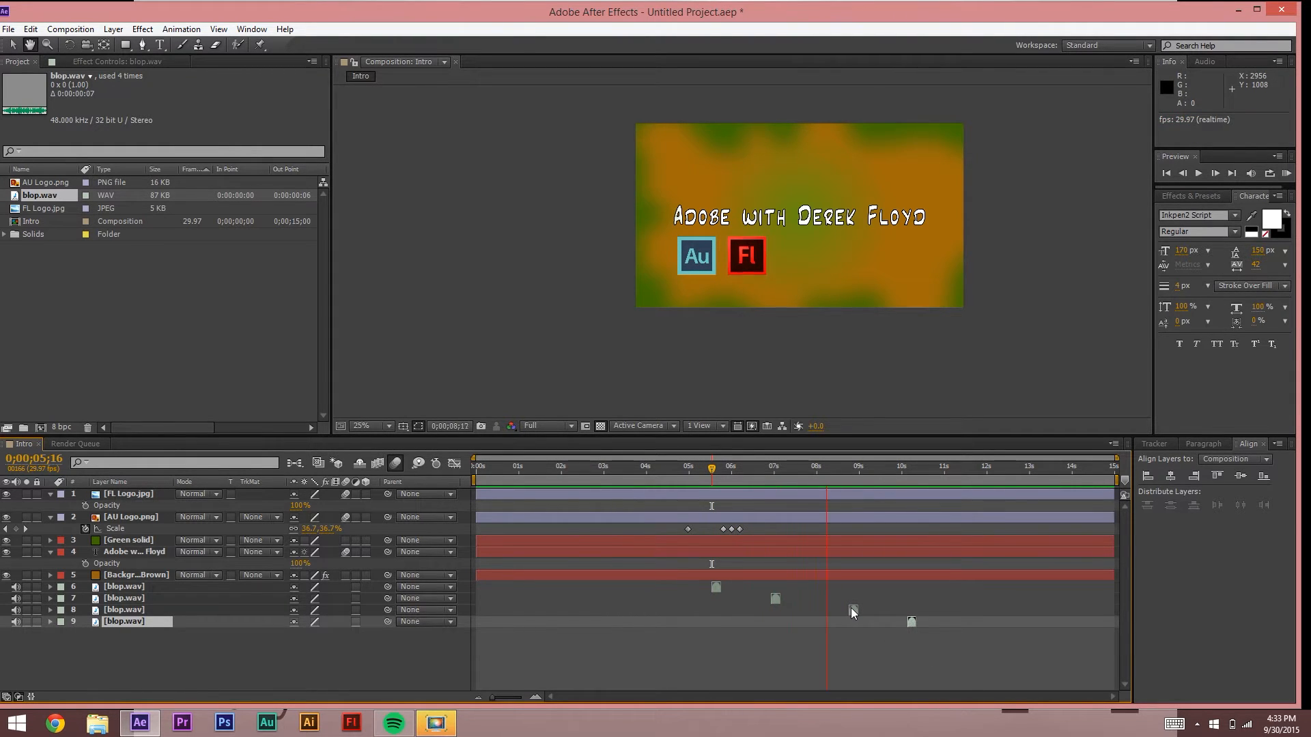
{"action": "key", "text": "space"}
{"action": "left_click_drag", "start_coordinate": [776, 598], "coordinate": [830, 600]}
{"action": "key", "text": "space"}
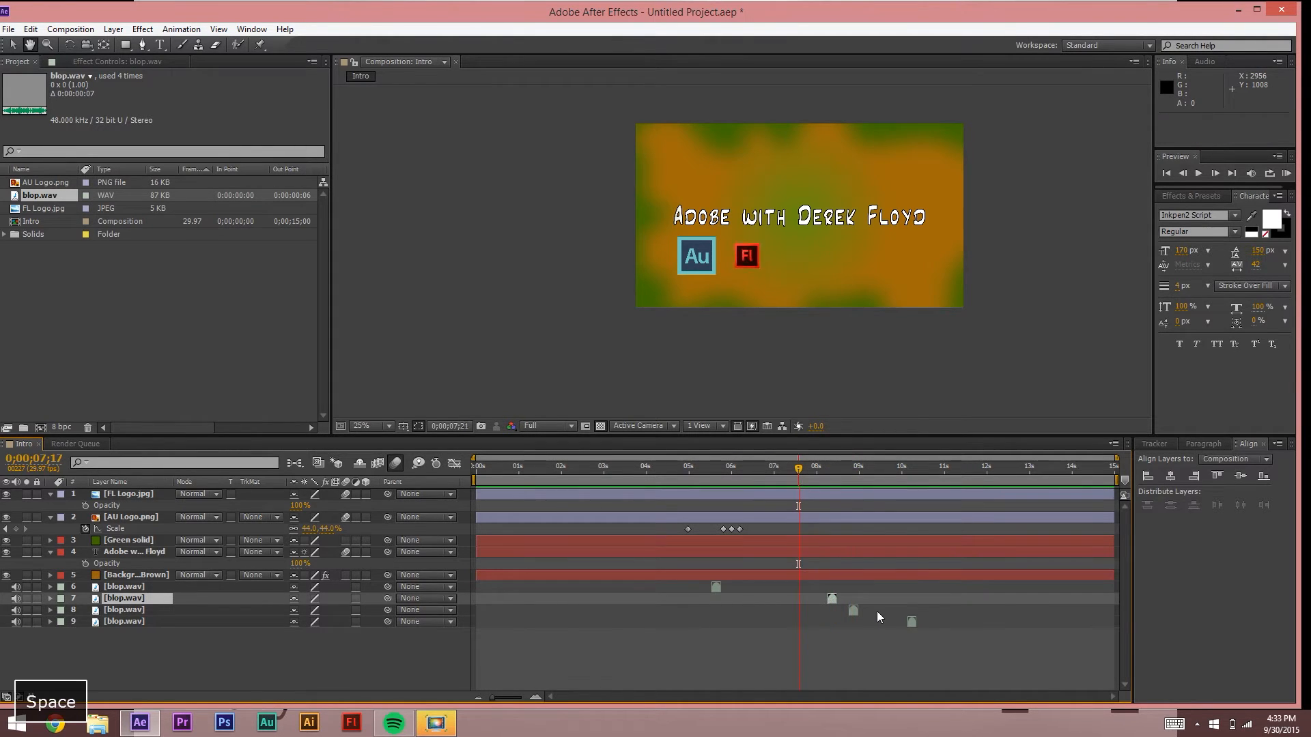
{"action": "key", "text": "space"}
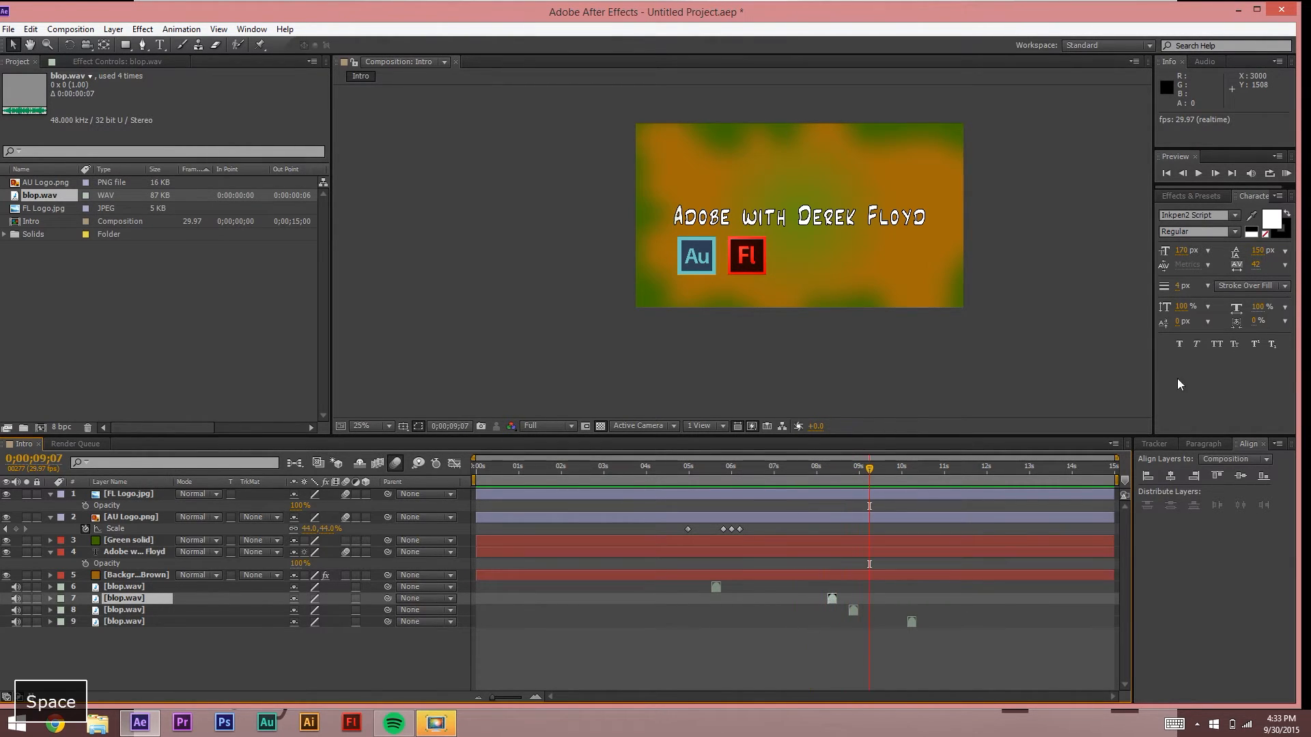
{"action": "left_click", "coordinate": [685, 468]}
{"action": "left_click", "coordinate": [1286, 172]}
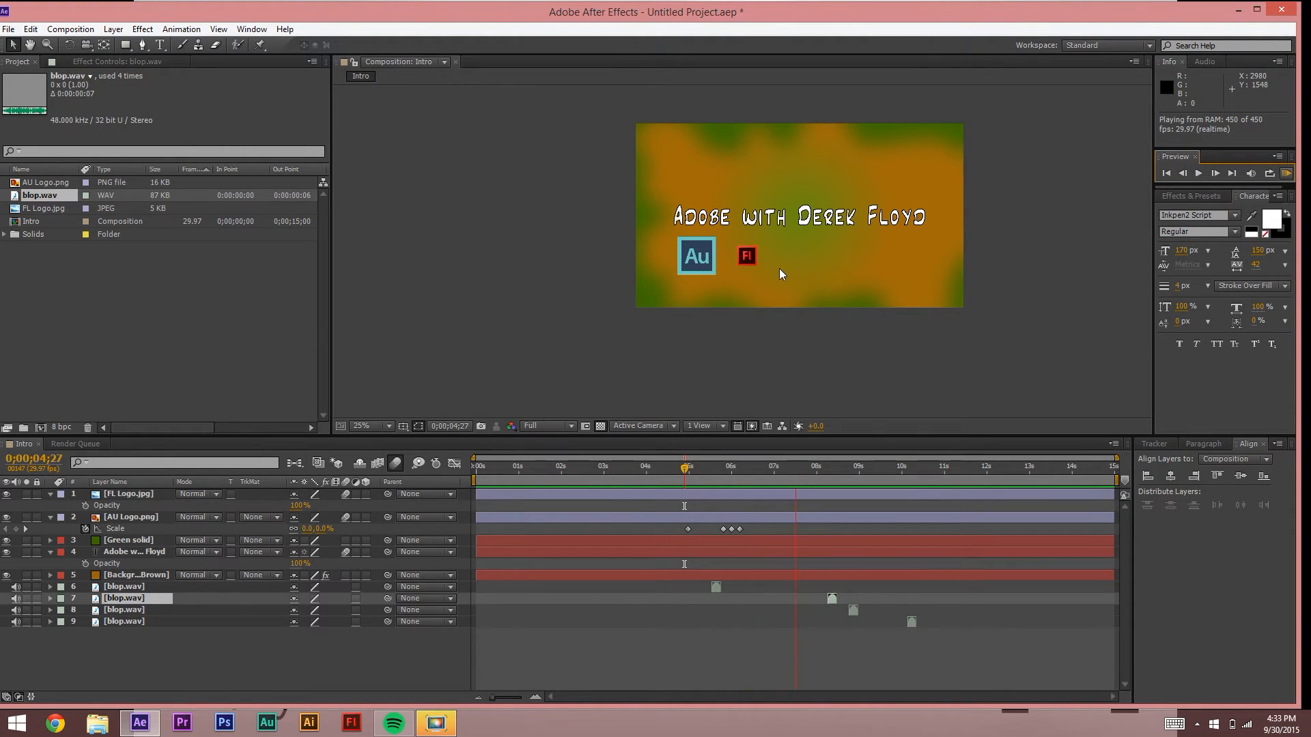
{"action": "key", "text": "space"}
Step: Delete the two extra blop.wav copies, keeping one each for the Au and Fl pops
{"action": "left_click_drag", "start_coordinate": [935, 652], "coordinate": [854, 614]}
{"action": "left_click", "coordinate": [854, 610]}
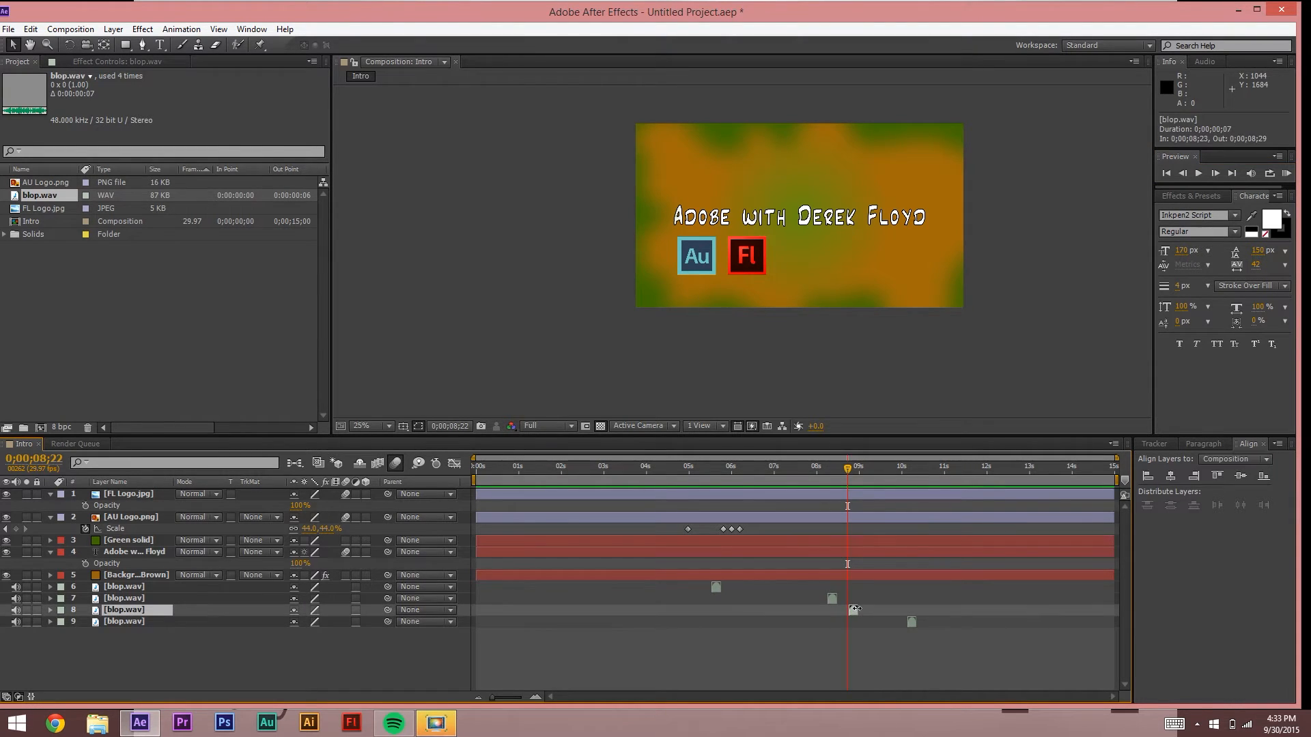
{"action": "key", "text": "Delete"}
{"action": "left_click", "coordinate": [912, 610]}
{"action": "key", "text": "Delete"}
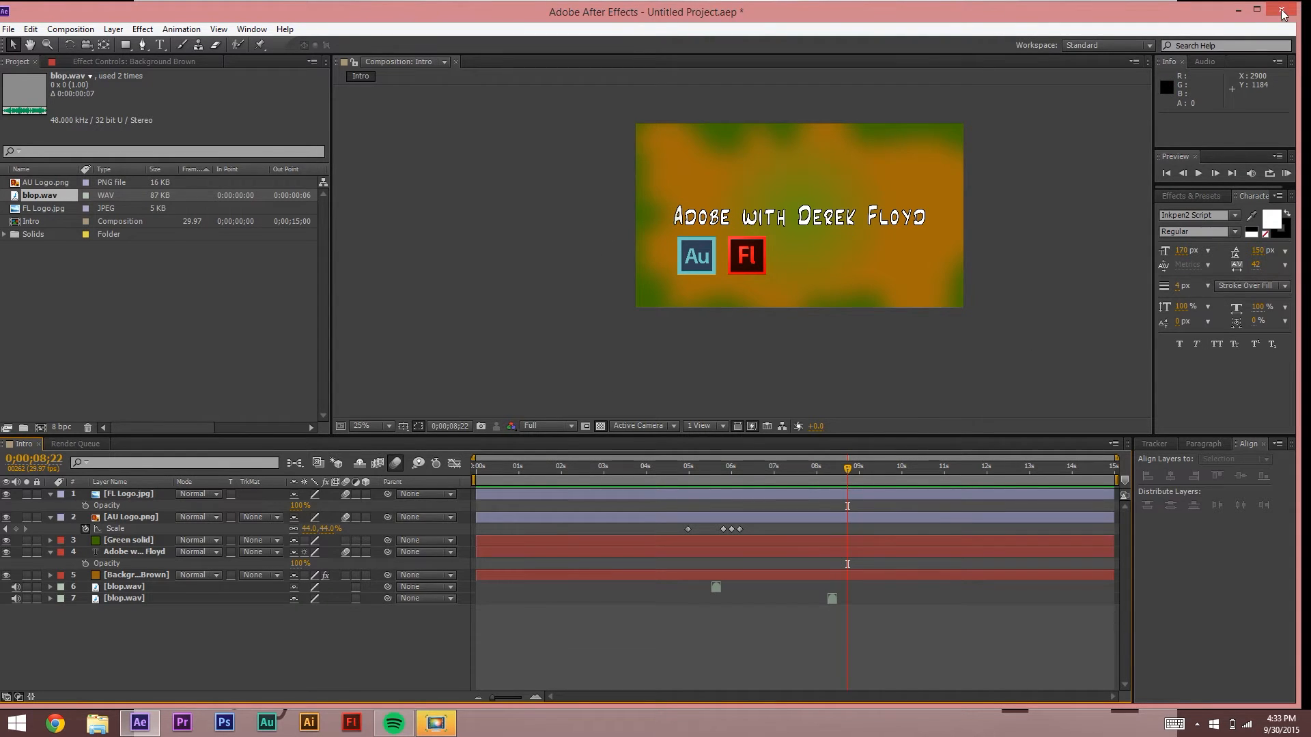
Step: Minimise After Effects and play Intro to Show.mp4 from the Tutorials > Intro Animations folder
{"action": "left_click", "coordinate": [1238, 9]}
{"action": "left_click", "coordinate": [17, 535]}
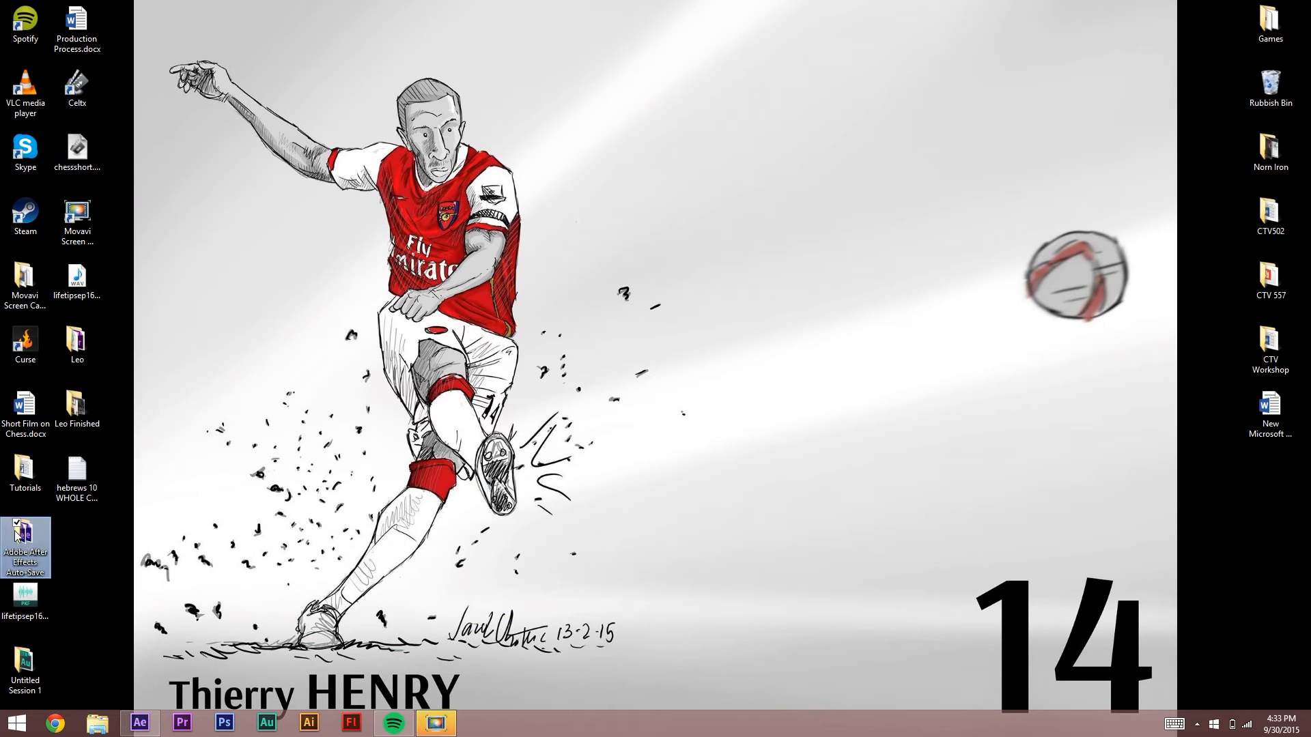
{"action": "double_click", "coordinate": [17, 535]}
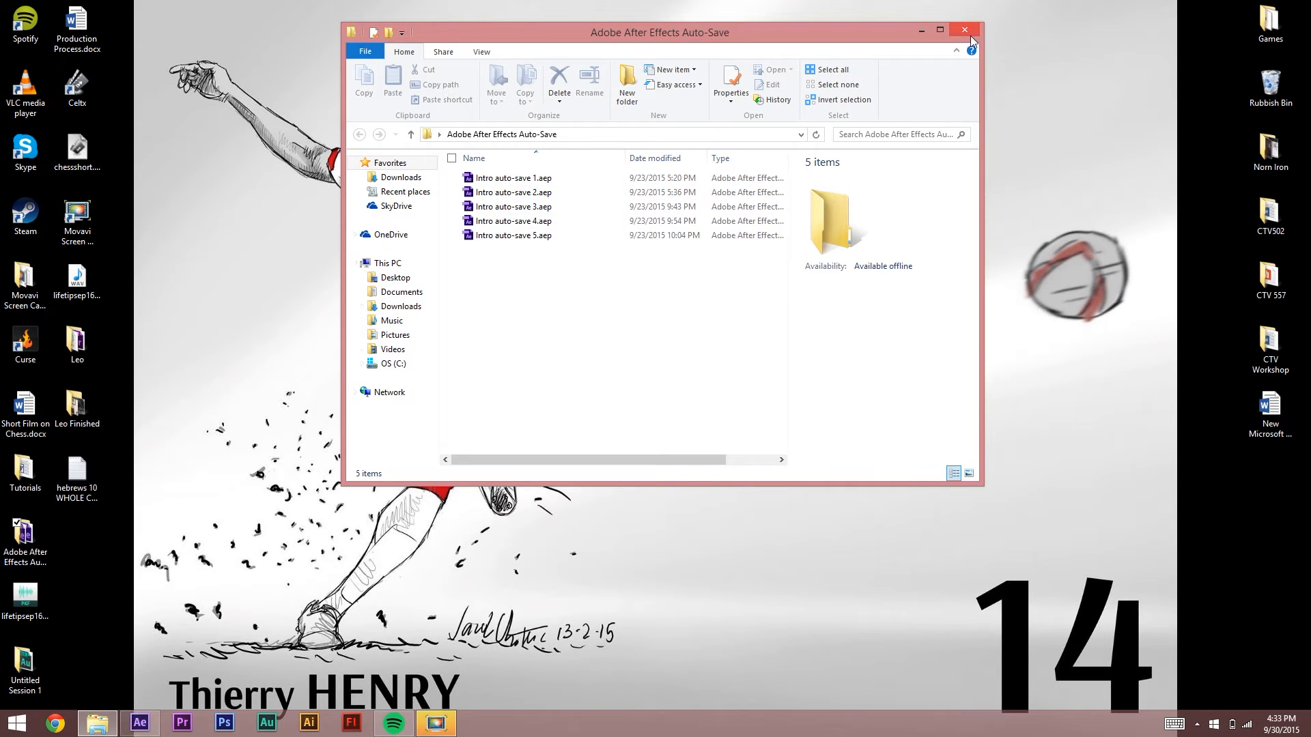
{"action": "left_click", "coordinate": [964, 31]}
{"action": "double_click", "coordinate": [26, 471]}
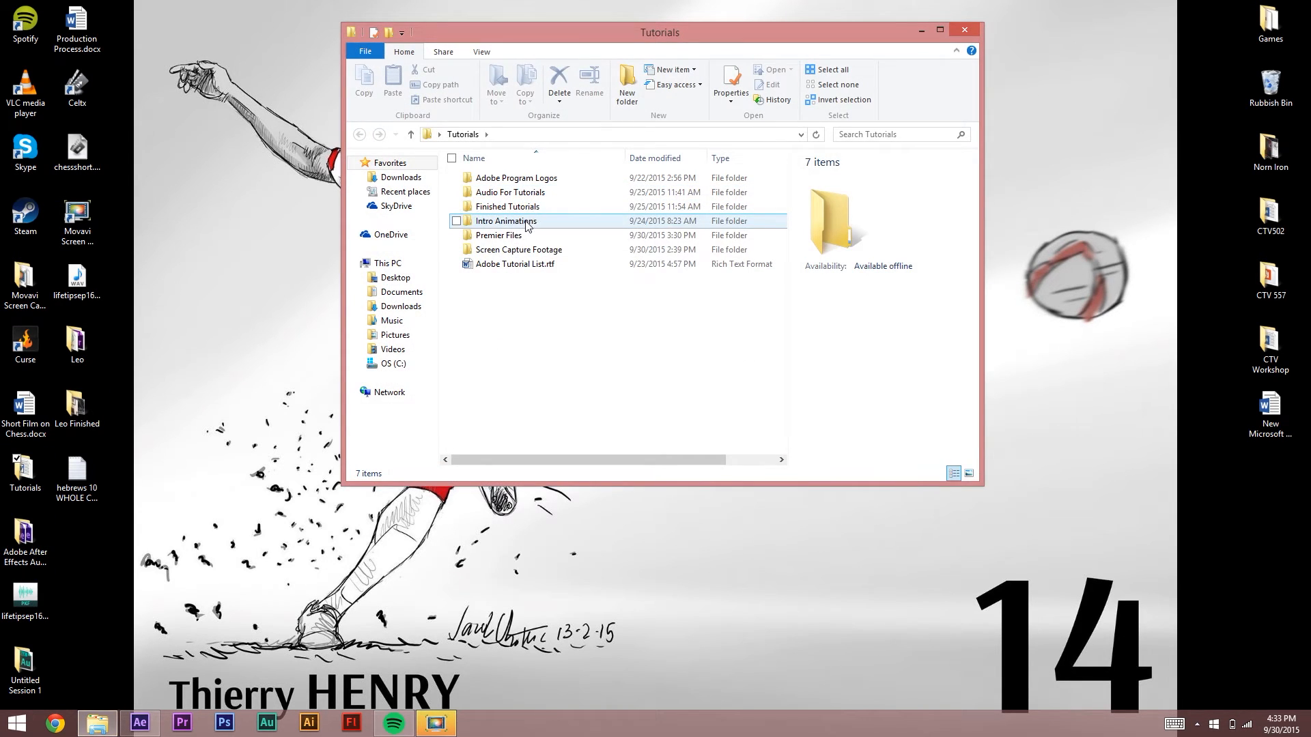
{"action": "double_click", "coordinate": [505, 221]}
{"action": "double_click", "coordinate": [483, 204]}
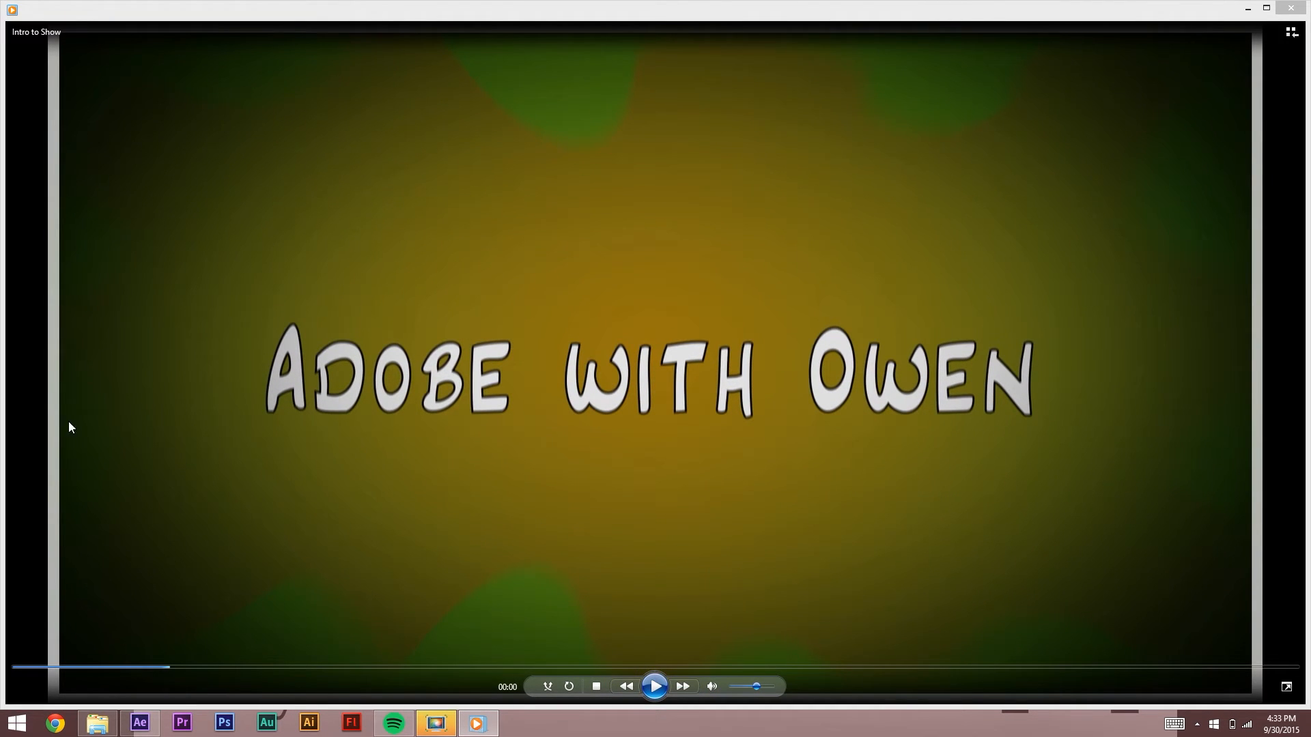
Step: Close Windows Media Player and the Intro Animations window, then restore After Effects
{"action": "left_click", "coordinate": [1290, 8]}
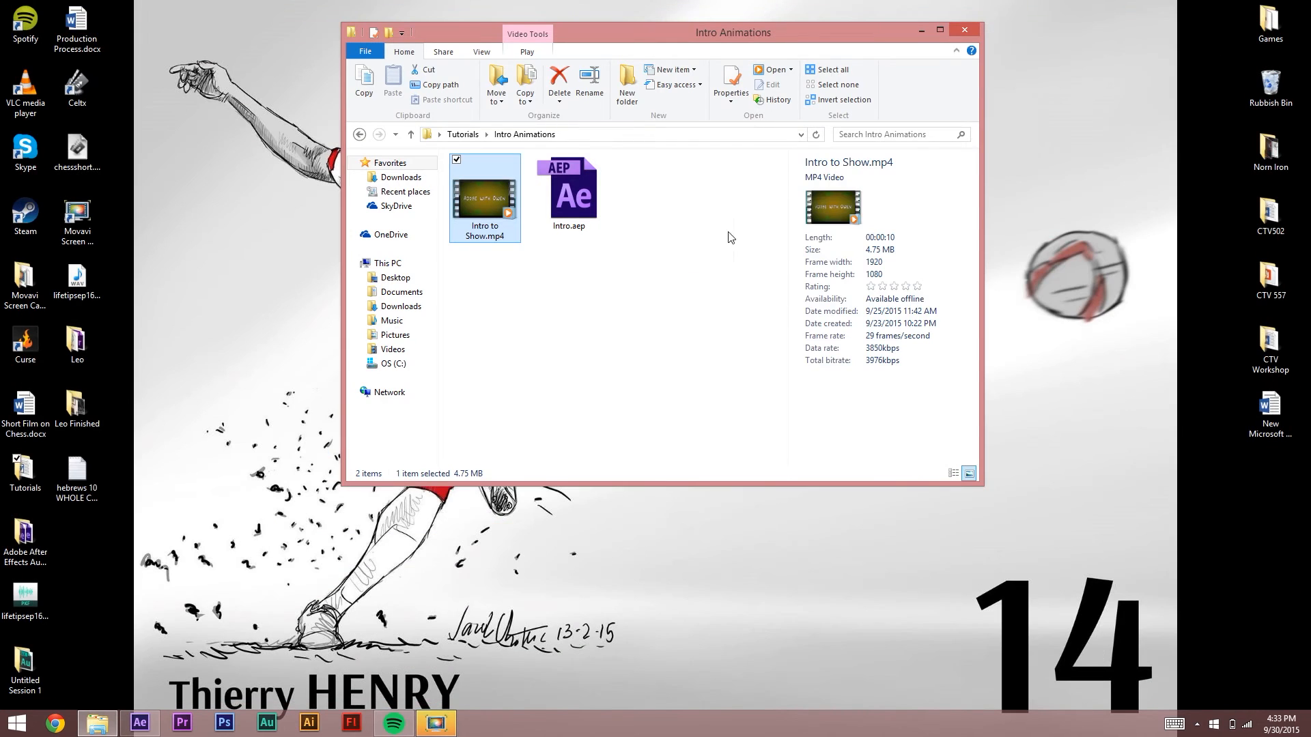
{"action": "left_click", "coordinate": [963, 29]}
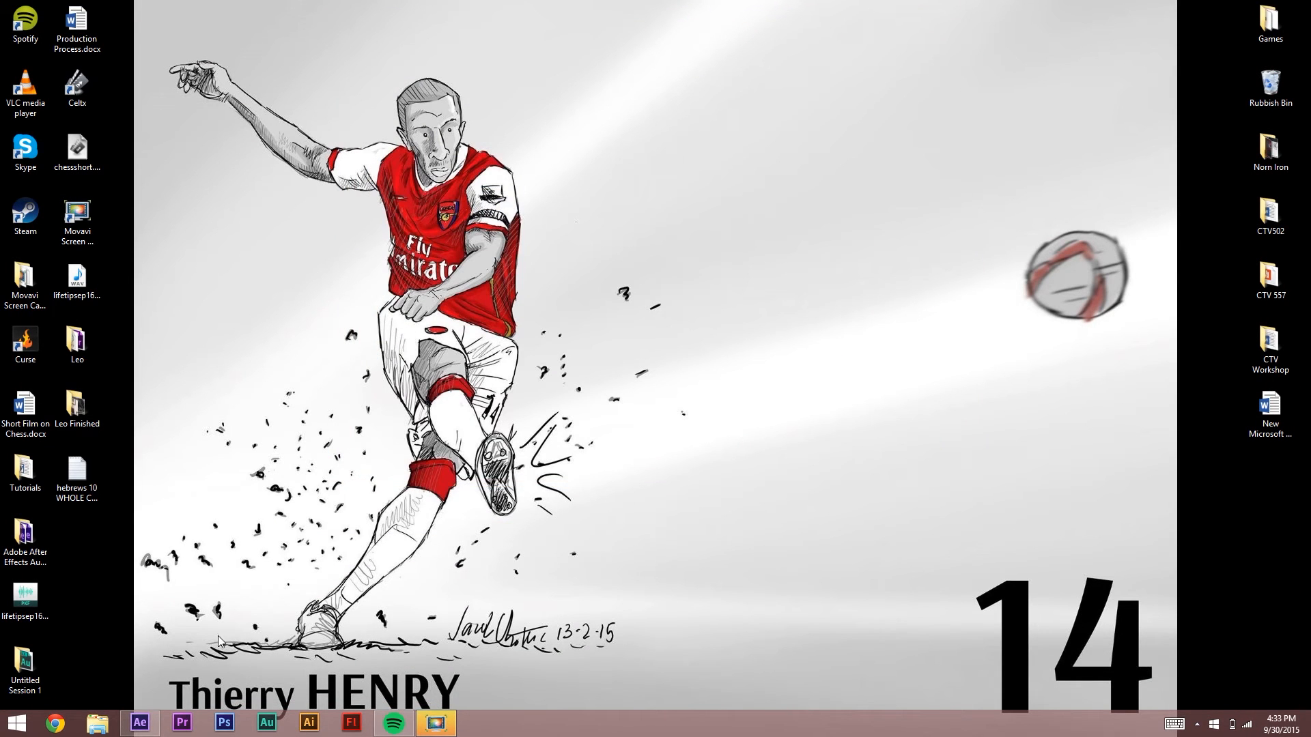
{"action": "left_click", "coordinate": [141, 723]}
Step: Create a new pale grey solid layer named 'Border'
{"action": "right_click", "coordinate": [230, 630]}
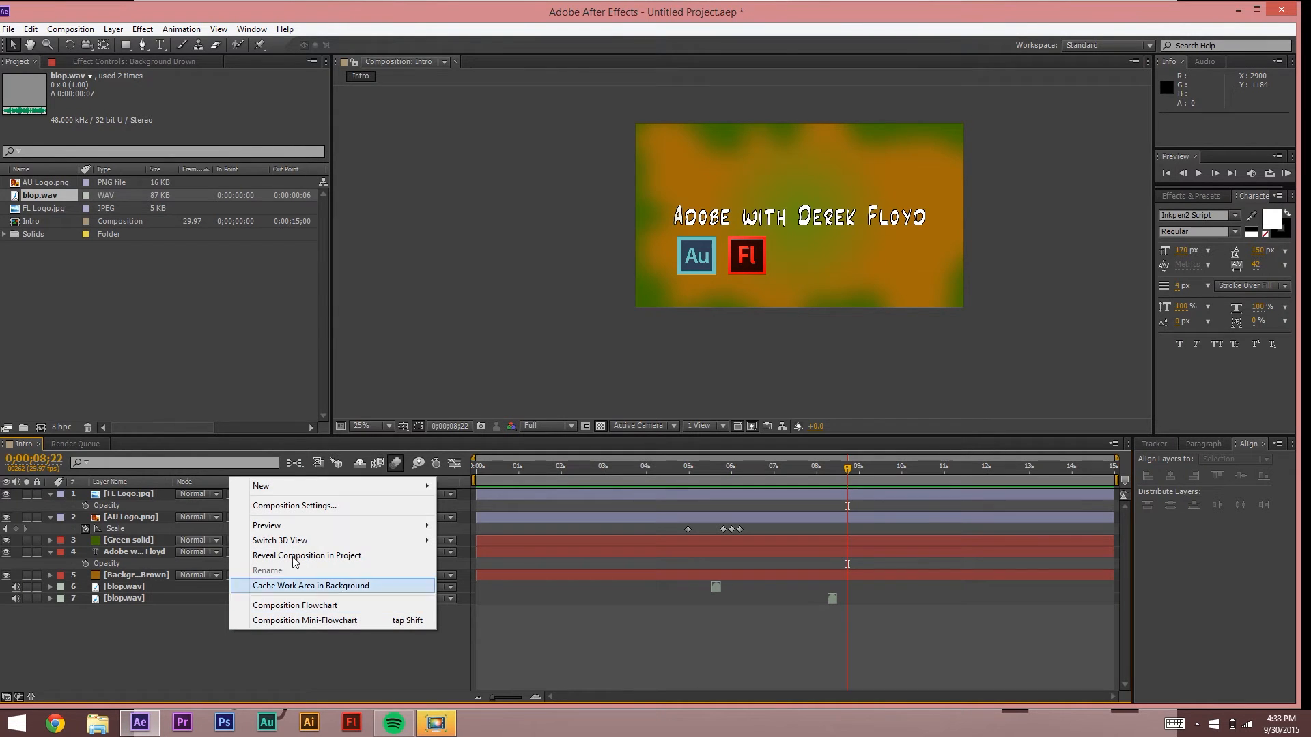
{"action": "mouse_move", "coordinate": [282, 484]}
{"action": "left_click", "coordinate": [127, 523]}
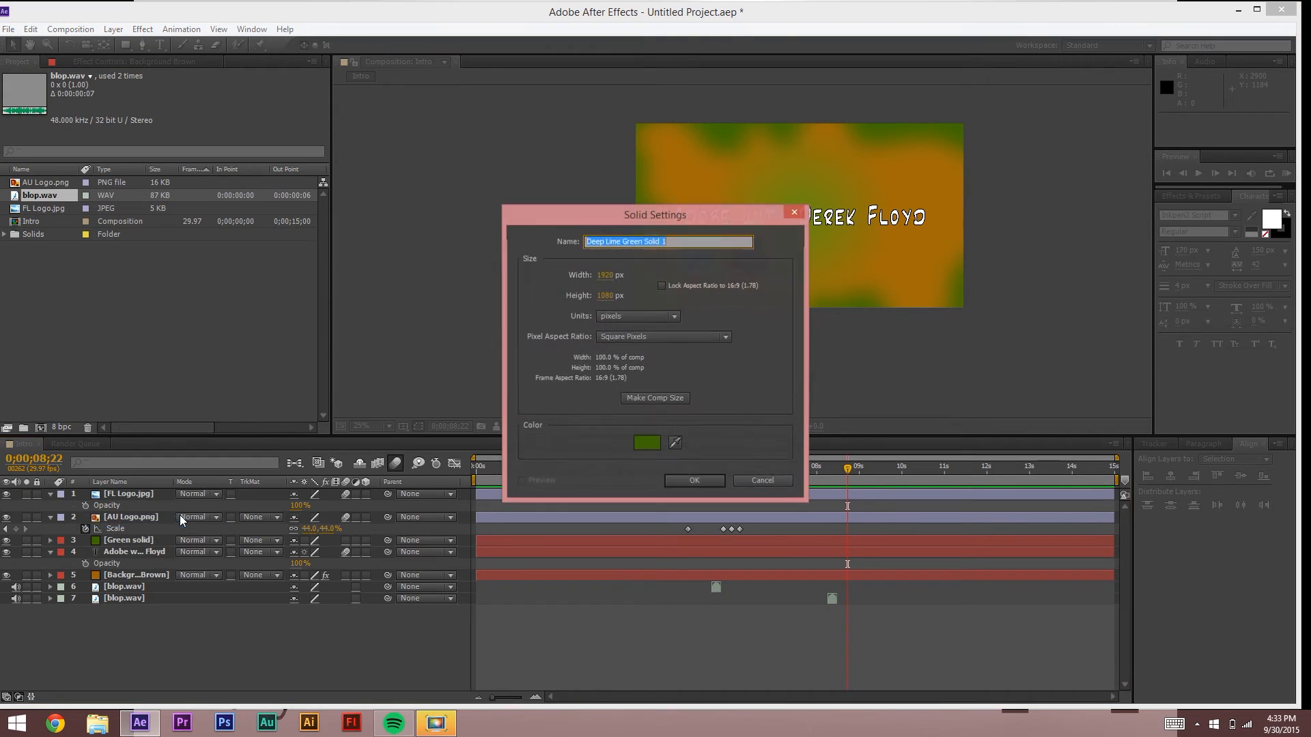
{"action": "left_click", "coordinate": [649, 445]}
{"action": "left_click", "coordinate": [494, 348]}
{"action": "left_click_drag", "start_coordinate": [494, 348], "coordinate": [497, 335]}
{"action": "left_click", "coordinate": [784, 276]}
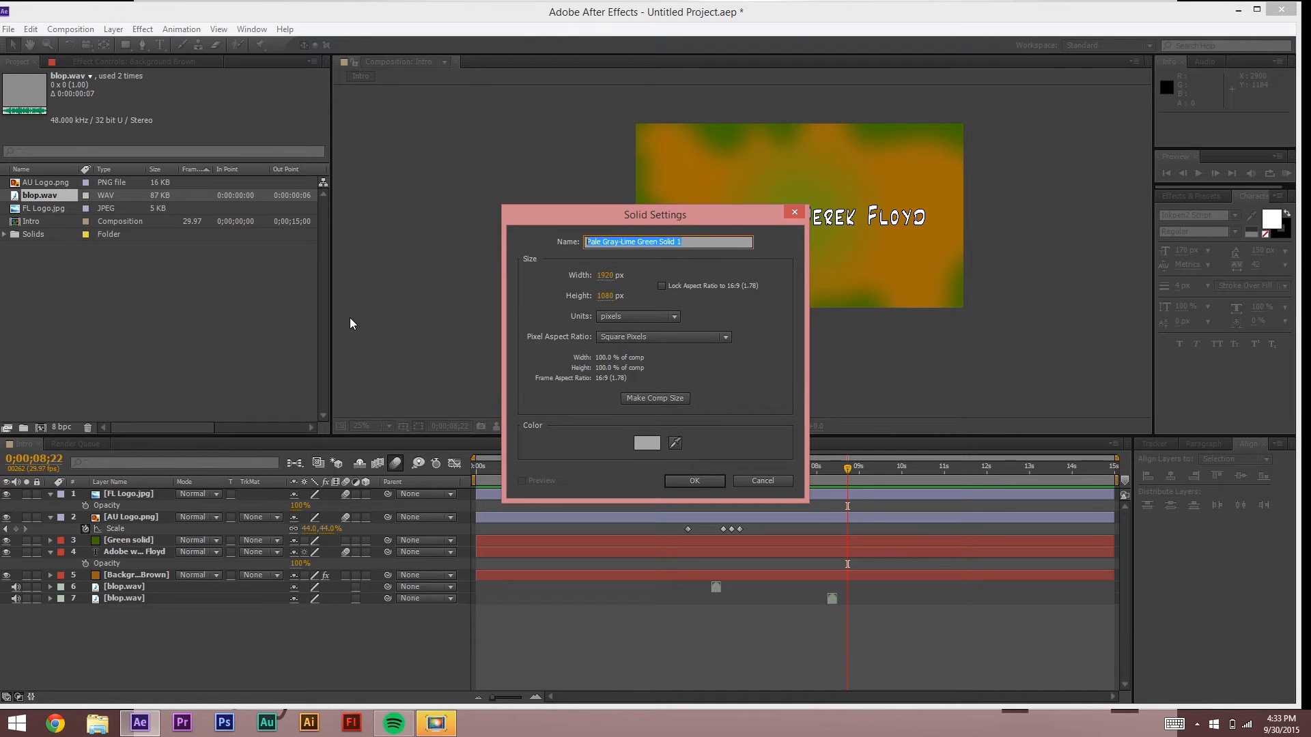
{"action": "type", "text": "Border"}
{"action": "key", "text": "Return"}
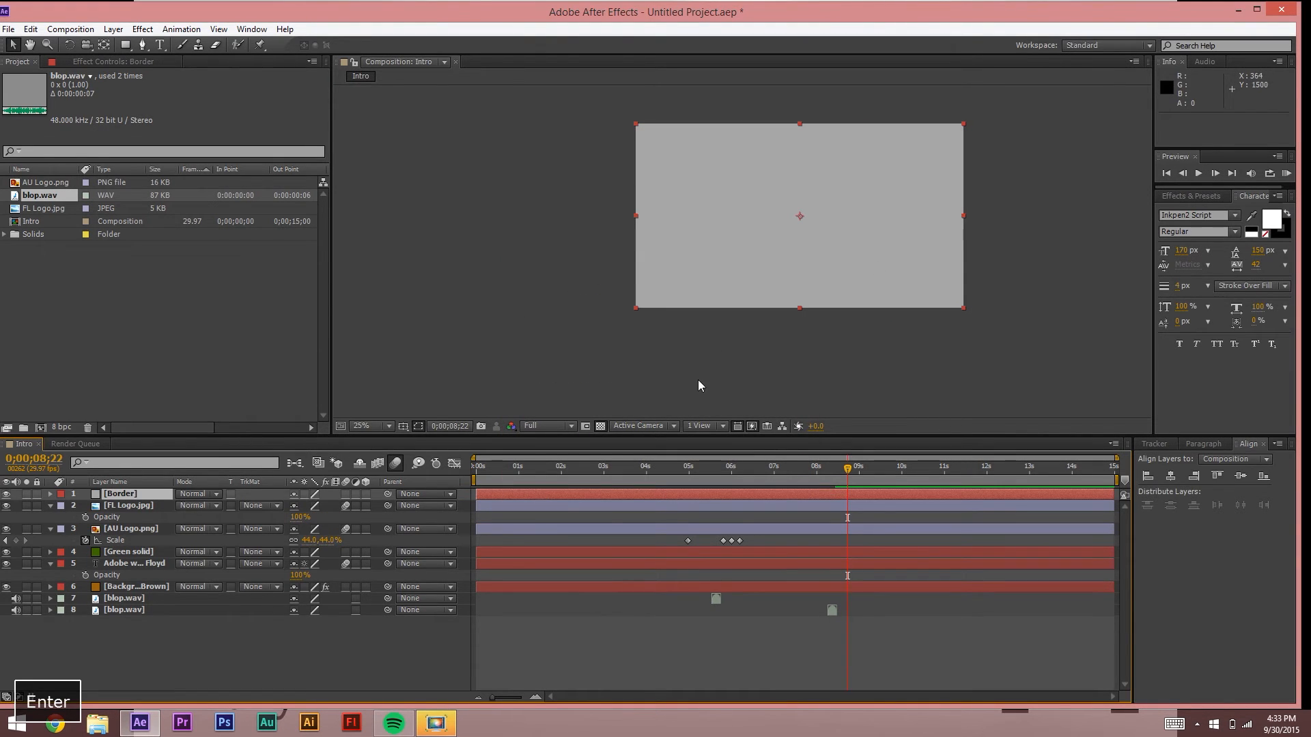
Step: Add Mask 1 to the Border layer, set Mask Expansion to -33 px and invert it
{"action": "left_click", "coordinate": [128, 498]}
{"action": "left_click", "coordinate": [113, 29]}
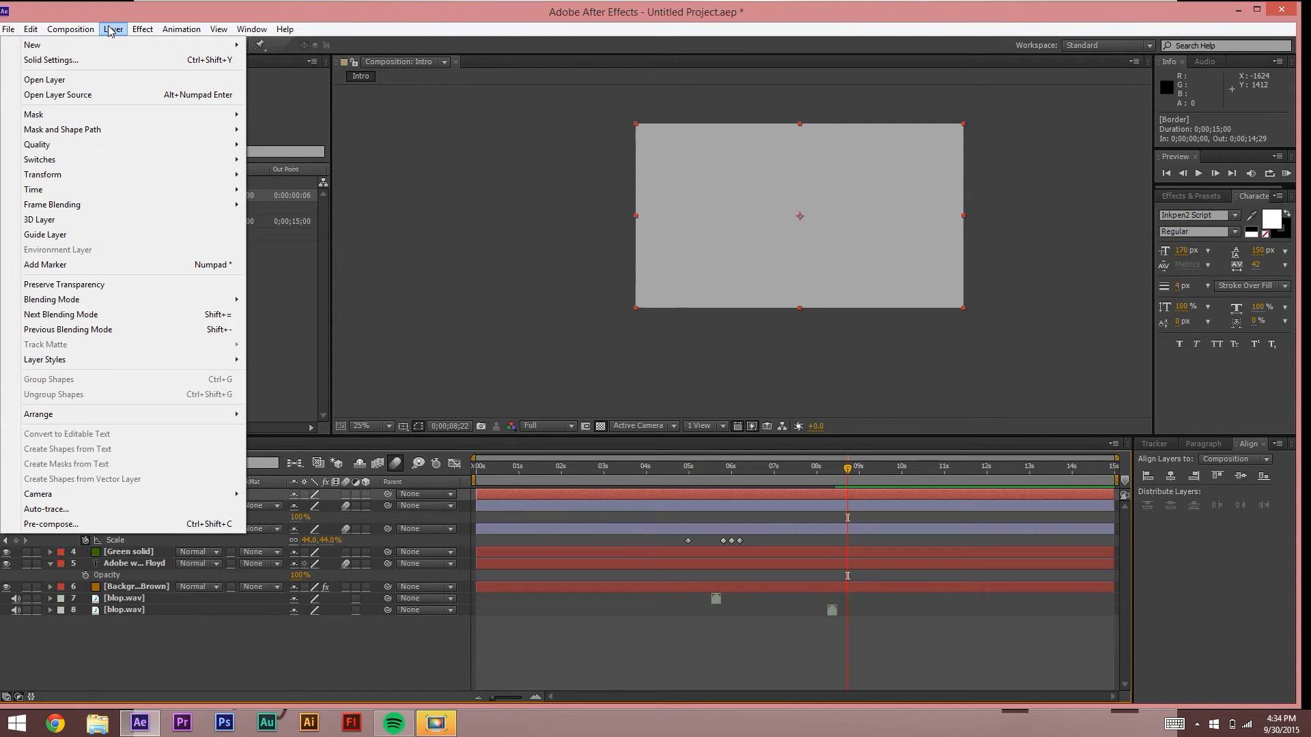
{"action": "mouse_move", "coordinate": [239, 121]}
{"action": "left_click", "coordinate": [280, 115]}
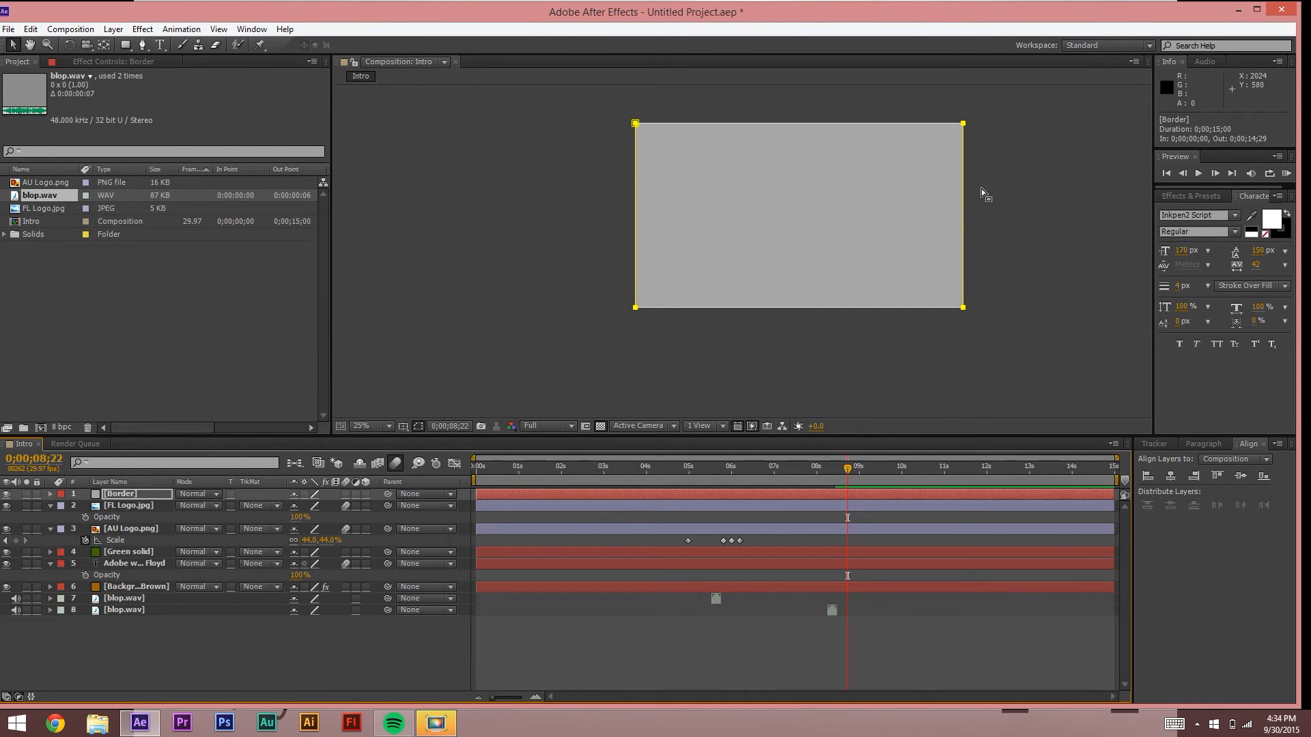
{"action": "left_click", "coordinate": [51, 494]}
{"action": "left_click", "coordinate": [62, 505]}
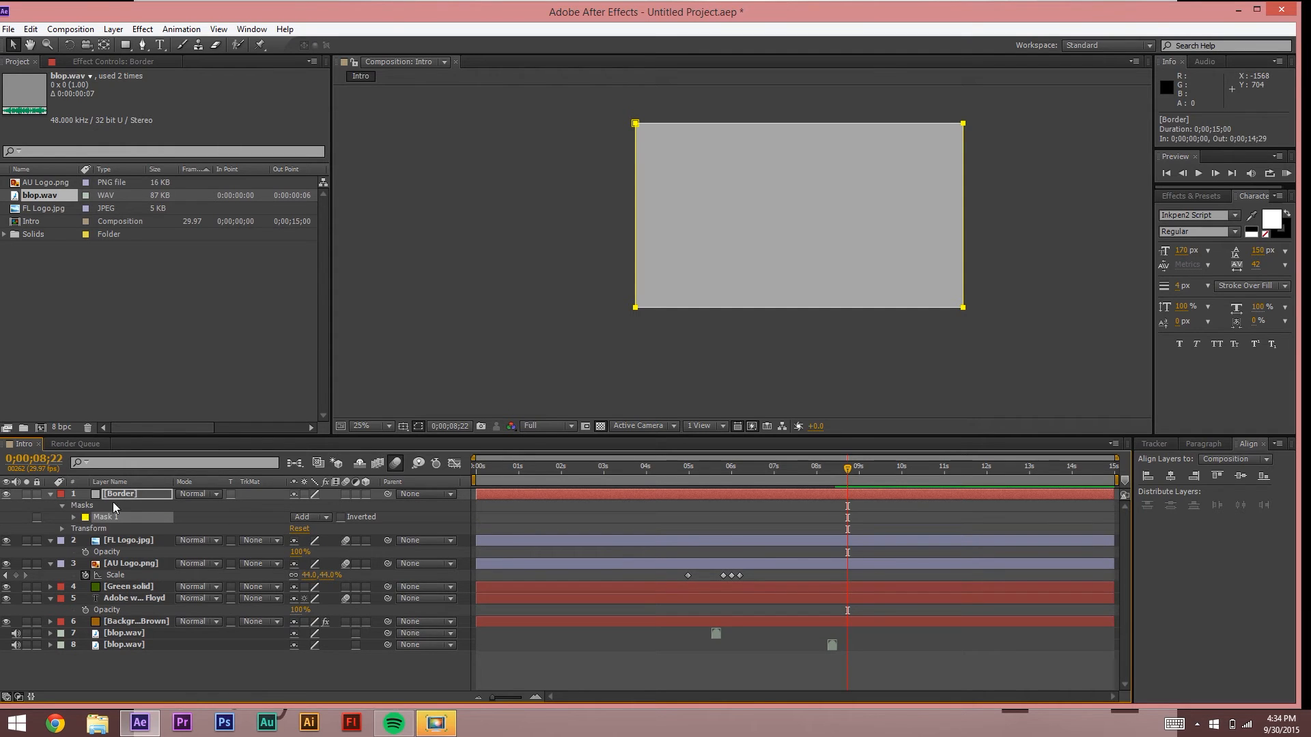
{"action": "left_click", "coordinate": [73, 517]}
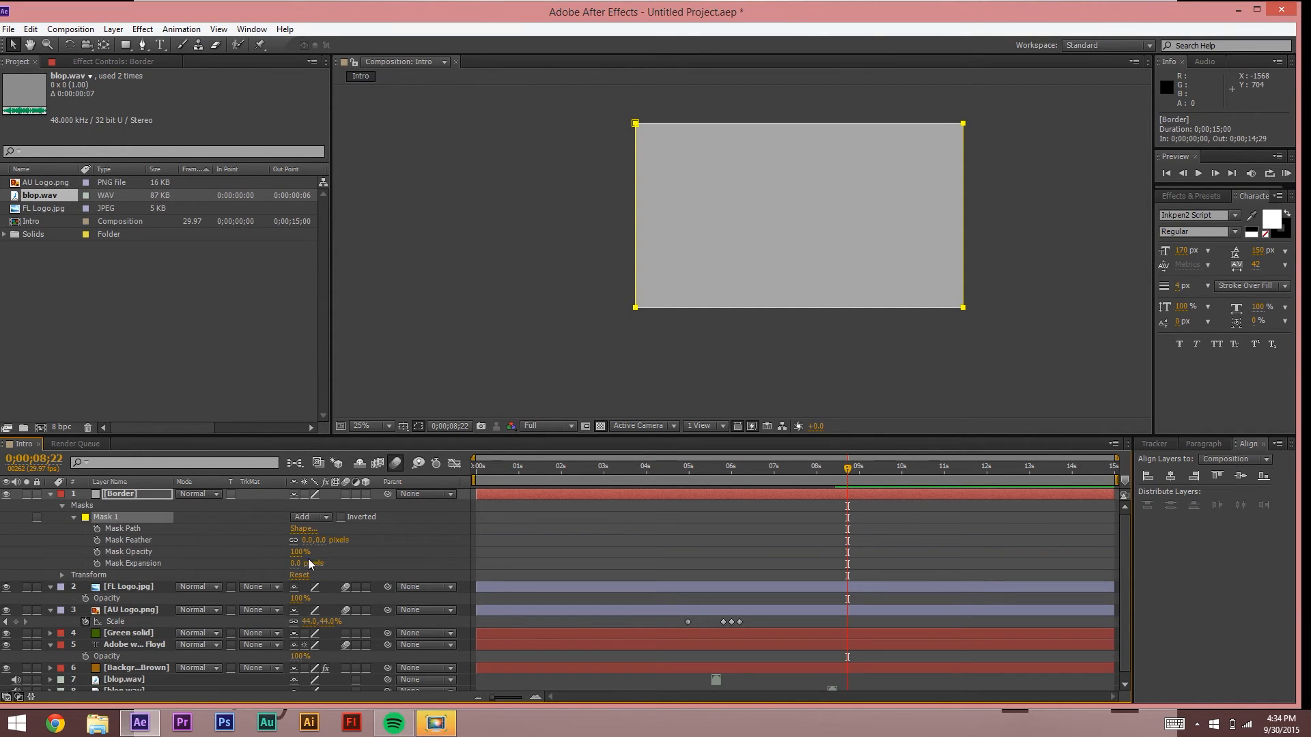
{"action": "left_click_drag", "start_coordinate": [305, 564], "coordinate": [286, 569]}
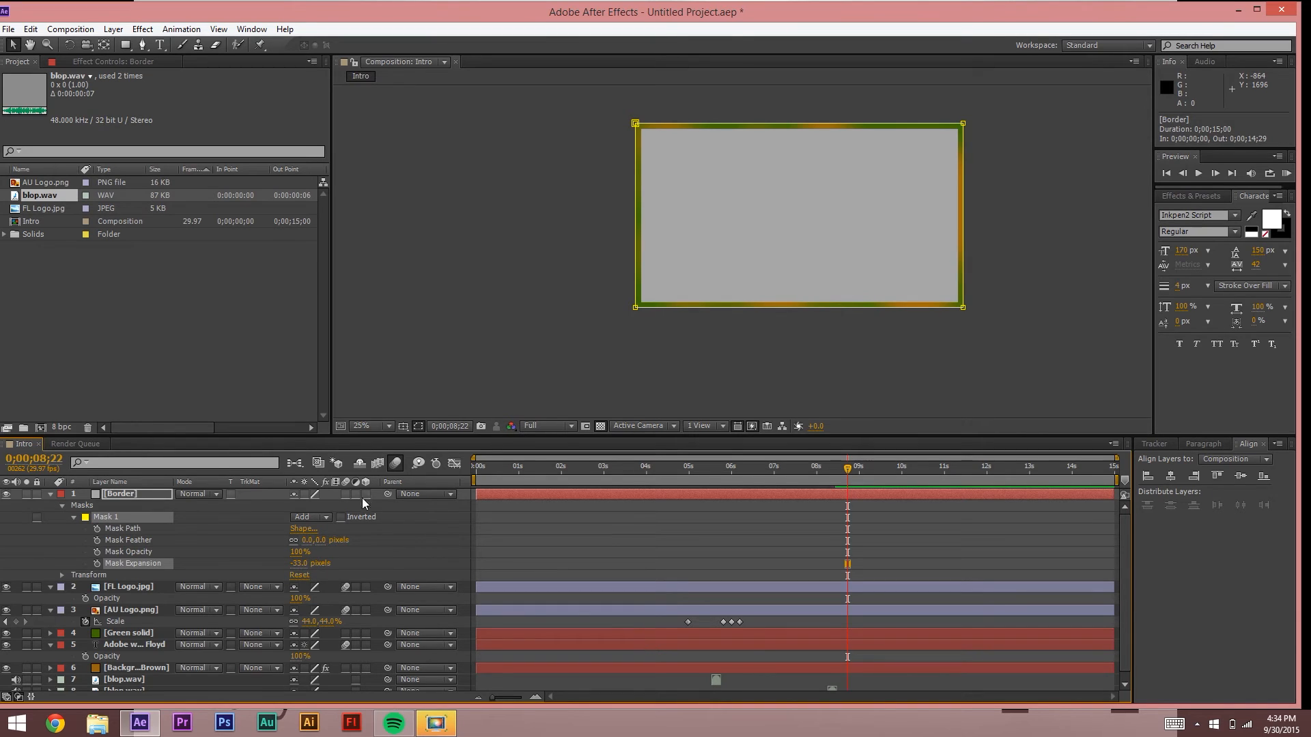
{"action": "left_click", "coordinate": [346, 518]}
Step: Preview the composition from the start
{"action": "left_click", "coordinate": [432, 289]}
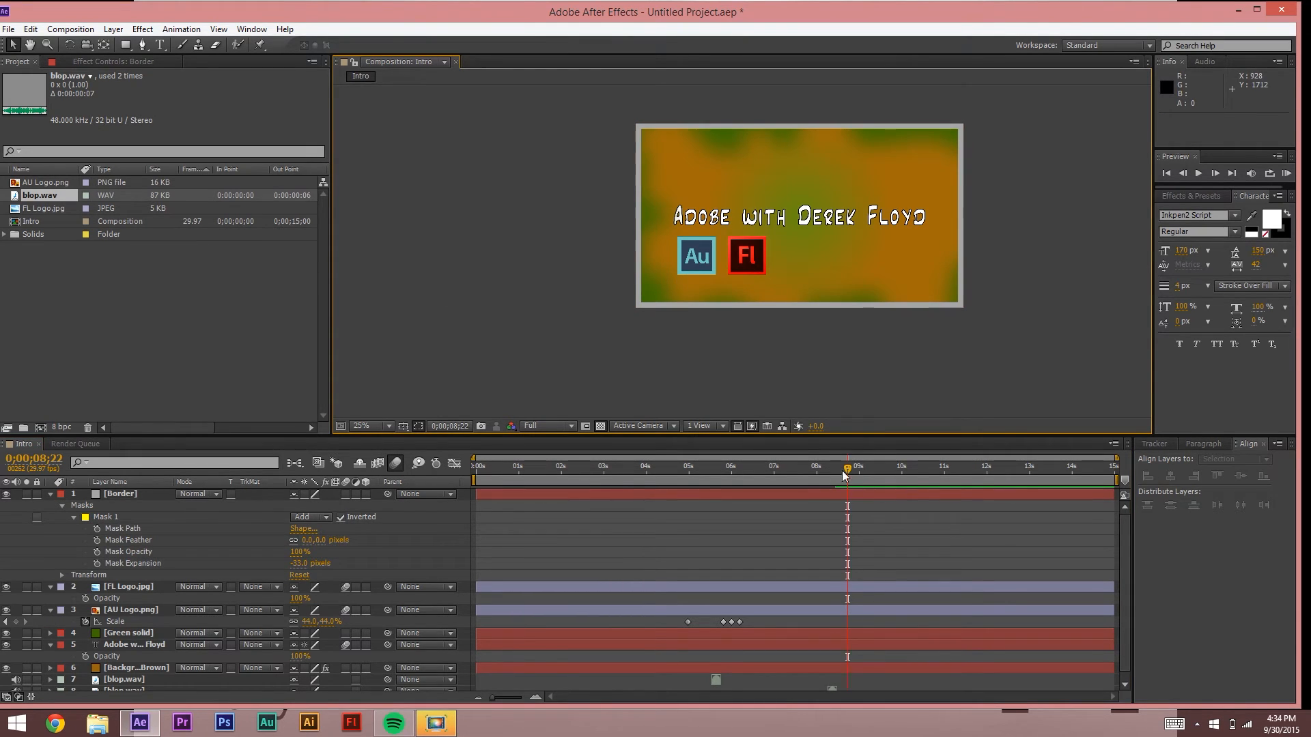
{"action": "key", "text": "Home"}
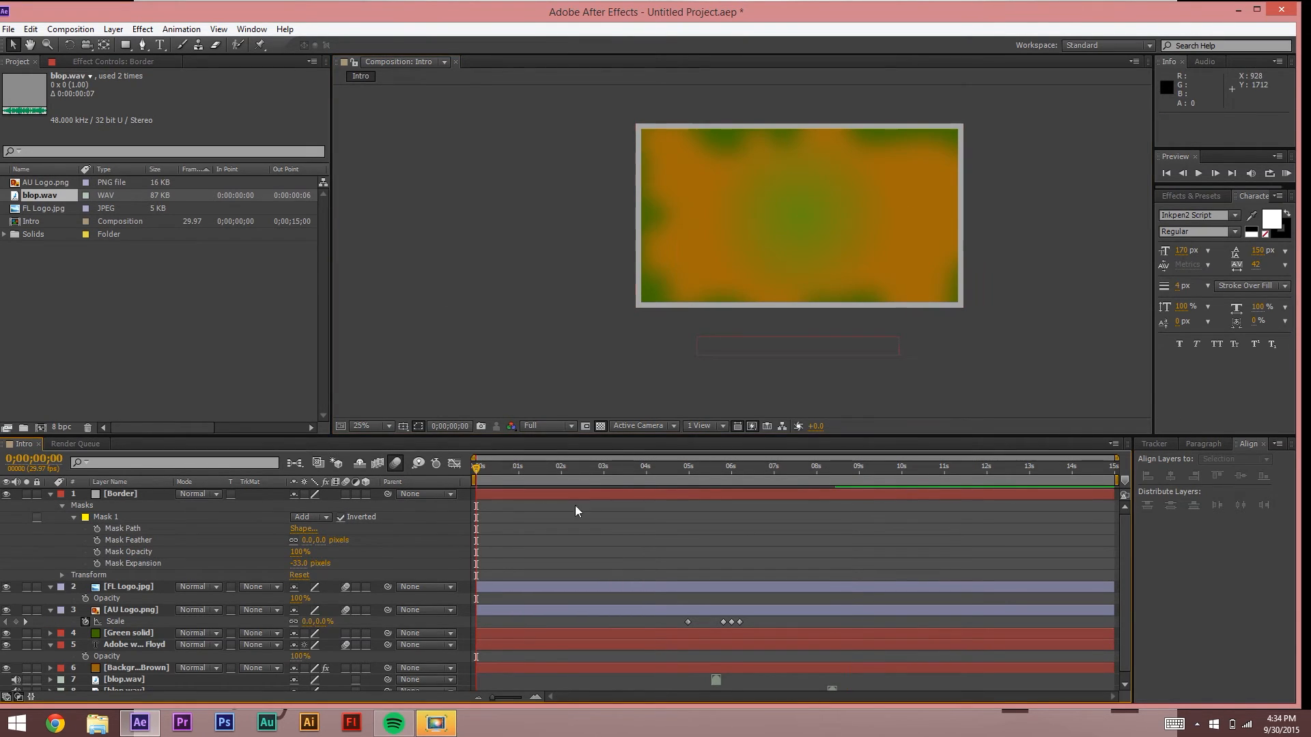
{"action": "key", "text": "space"}
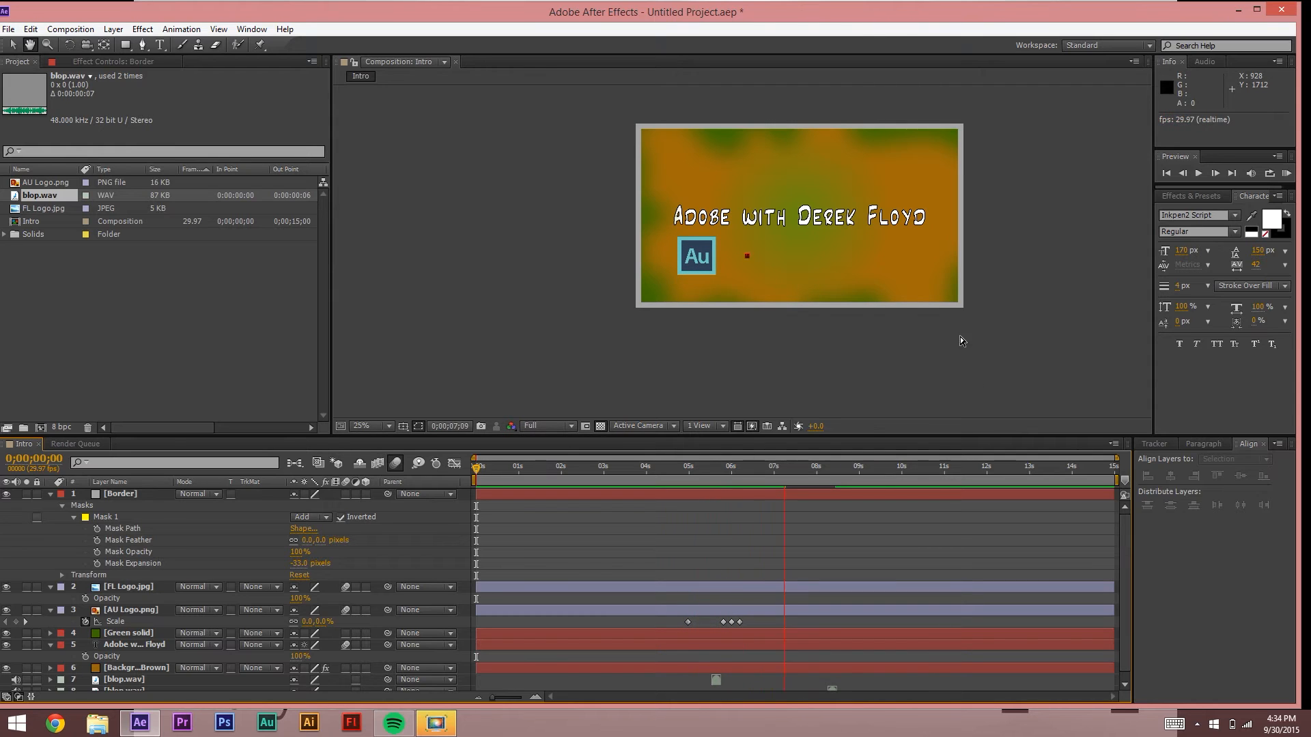
Step: Stop the Intro preview after both logo pops and maximize the After Effects window
{"action": "key", "text": "space"}
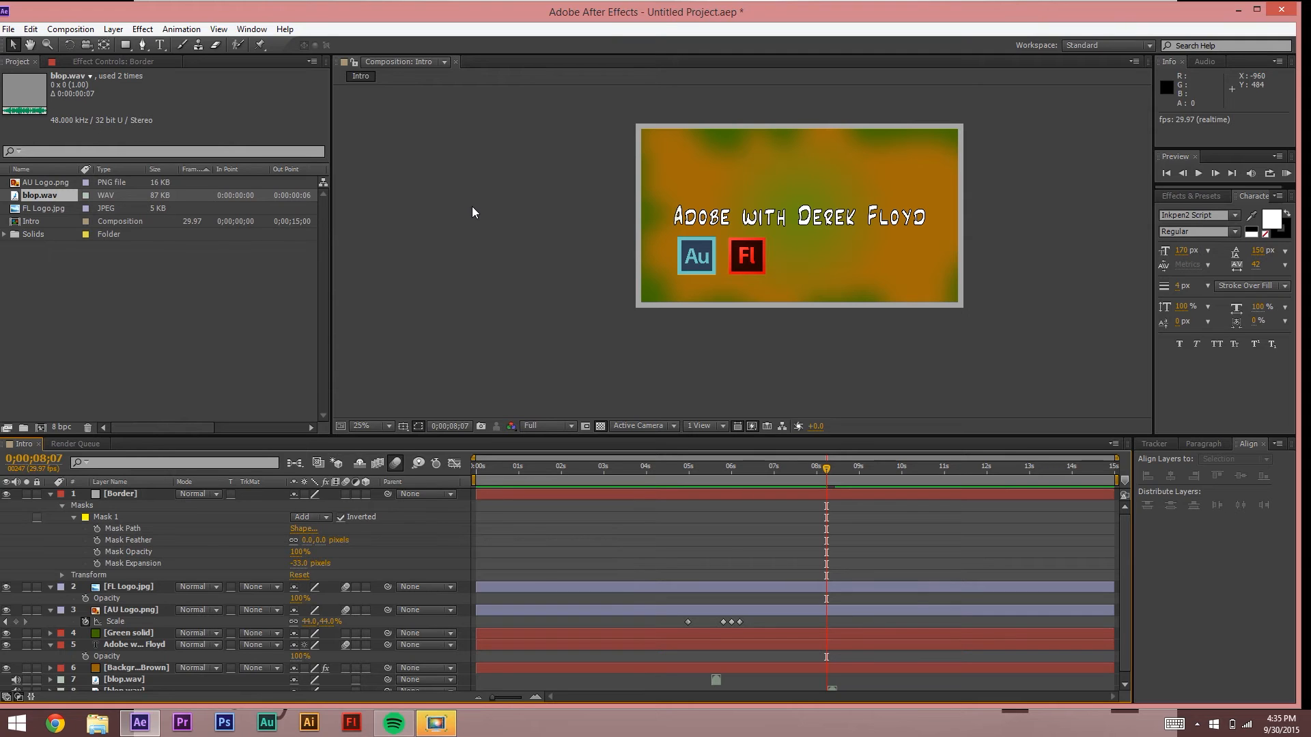
{"action": "double_click", "coordinate": [73, 12]}
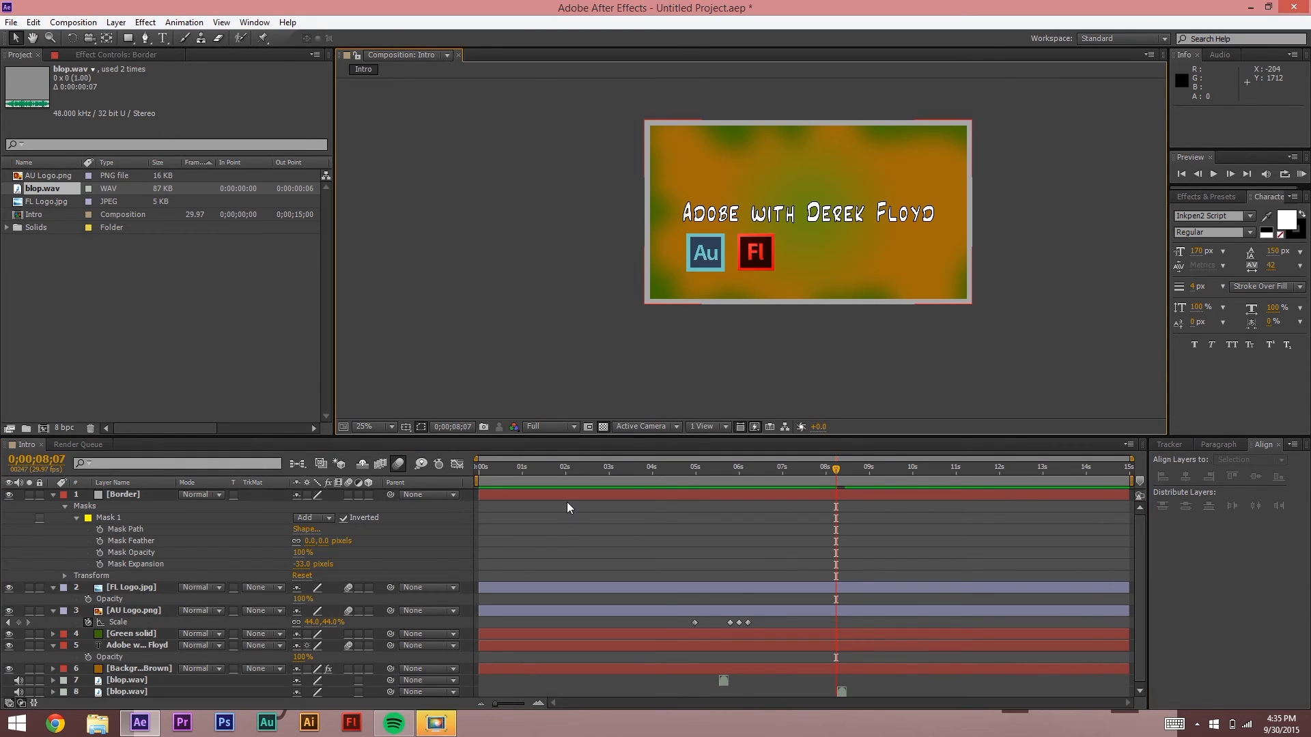
Step: Add the Intro composition to the Render Queue
{"action": "left_click", "coordinate": [11, 23]}
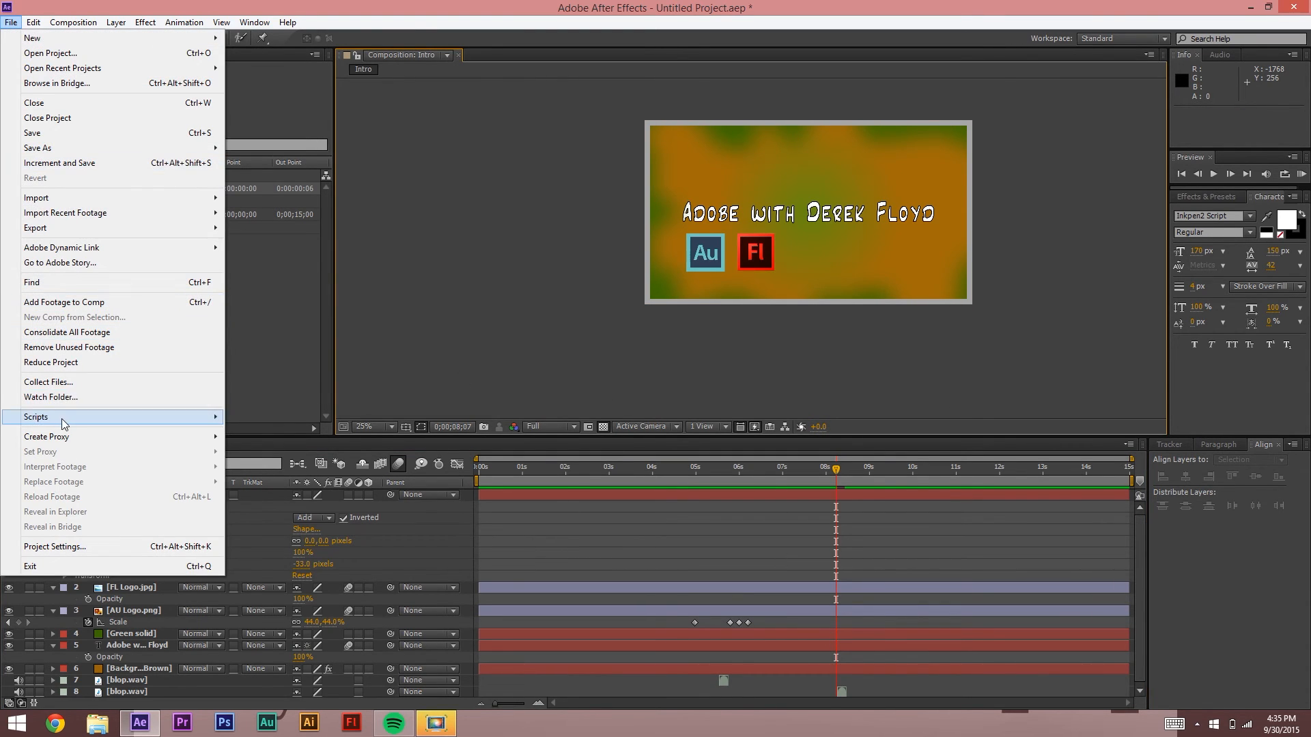
{"action": "mouse_move", "coordinate": [82, 230]}
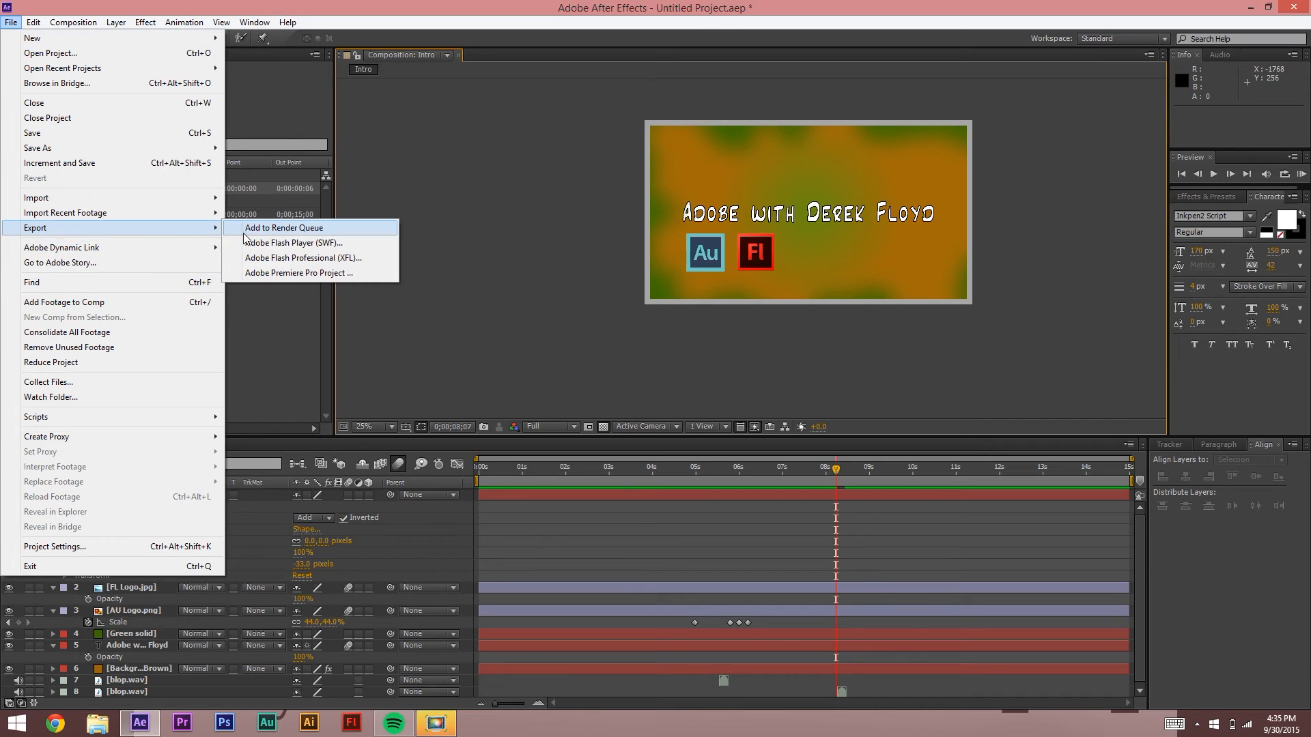
{"action": "left_click", "coordinate": [263, 232]}
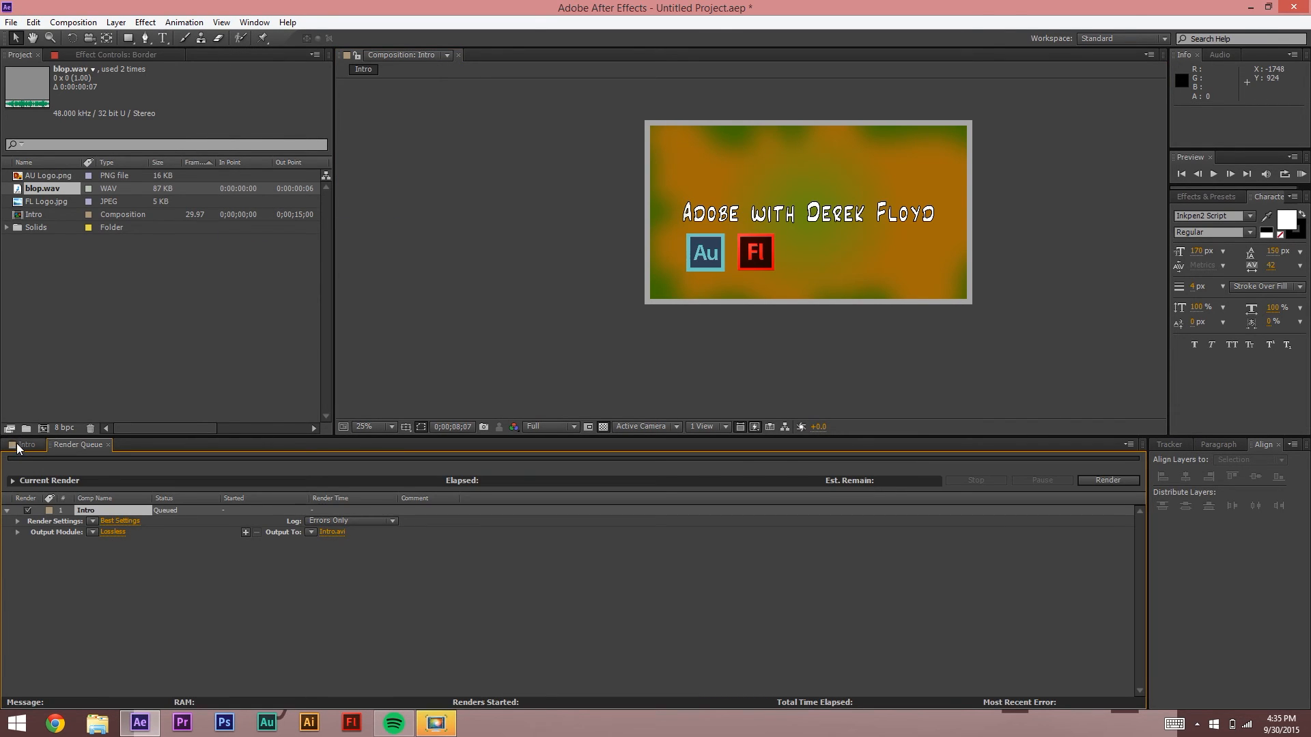
{"action": "left_click", "coordinate": [25, 444]}
{"action": "left_click", "coordinate": [78, 444]}
Step: Set the render output to 'FINAL INTRO' on the Desktop
{"action": "left_click", "coordinate": [338, 534]}
{"action": "left_click", "coordinate": [54, 132]}
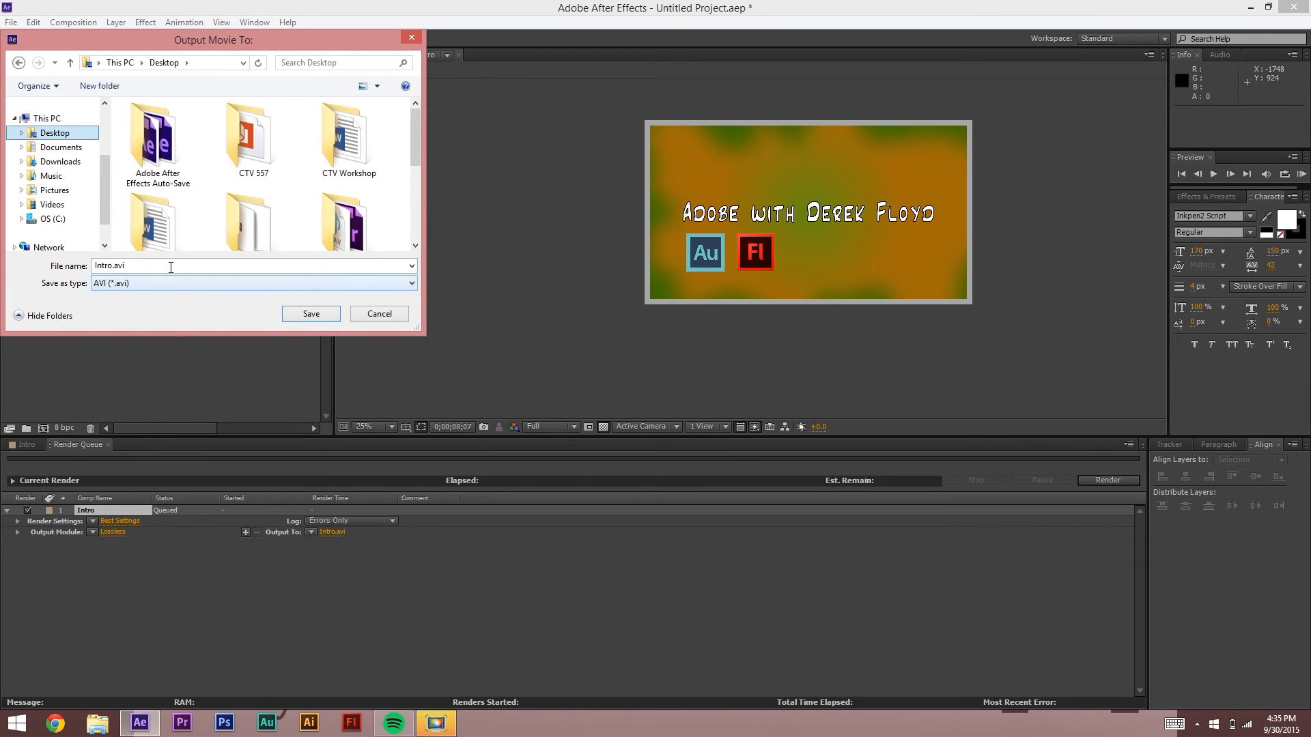
{"action": "left_click", "coordinate": [170, 268]}
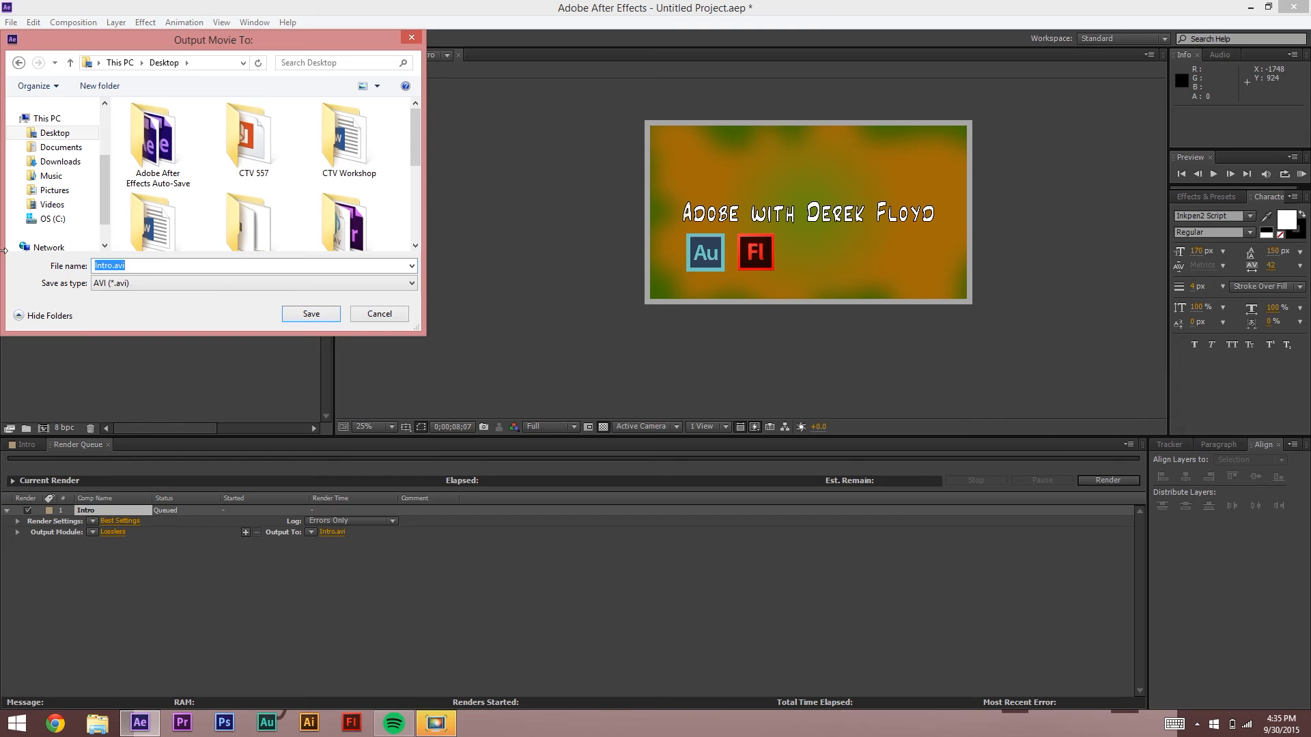
{"action": "type", "text": "FINAL INTRO"}
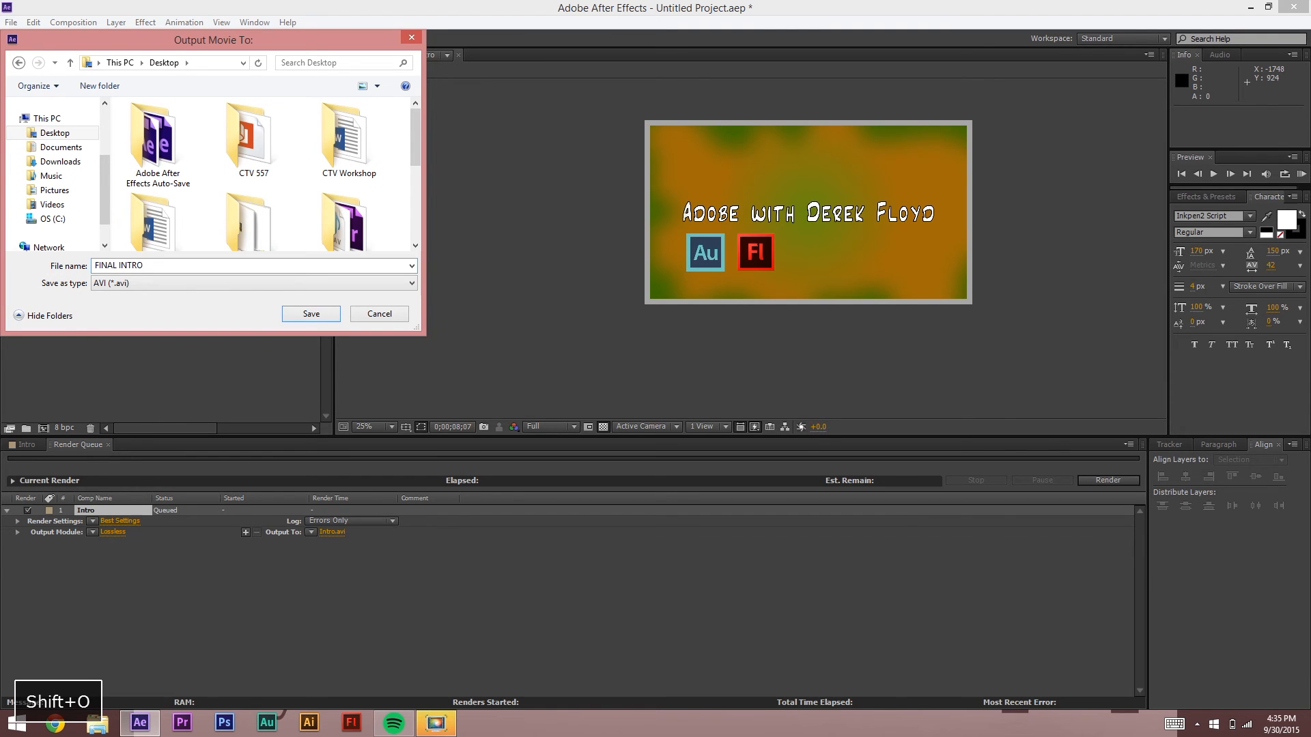
{"action": "left_click", "coordinate": [321, 315]}
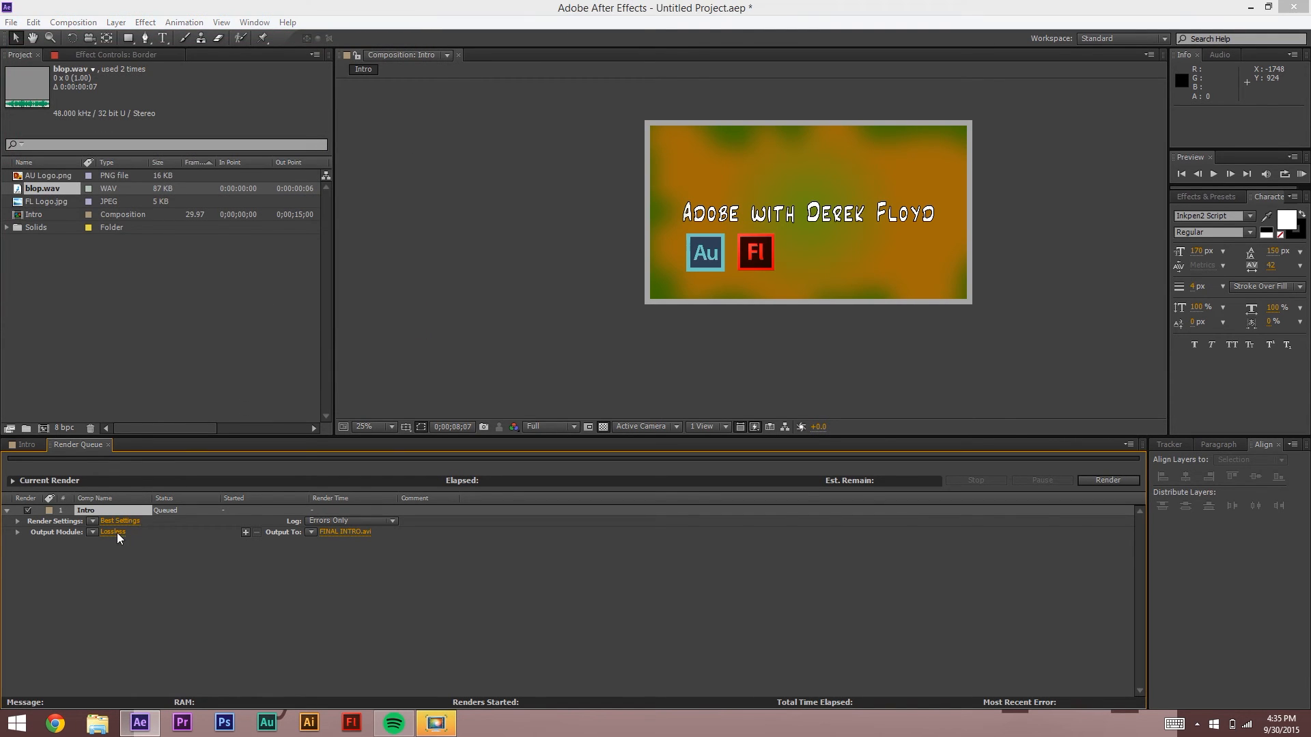
Step: Change the output module from Lossless to H.264 format with audio output enabled
{"action": "left_click", "coordinate": [113, 532]}
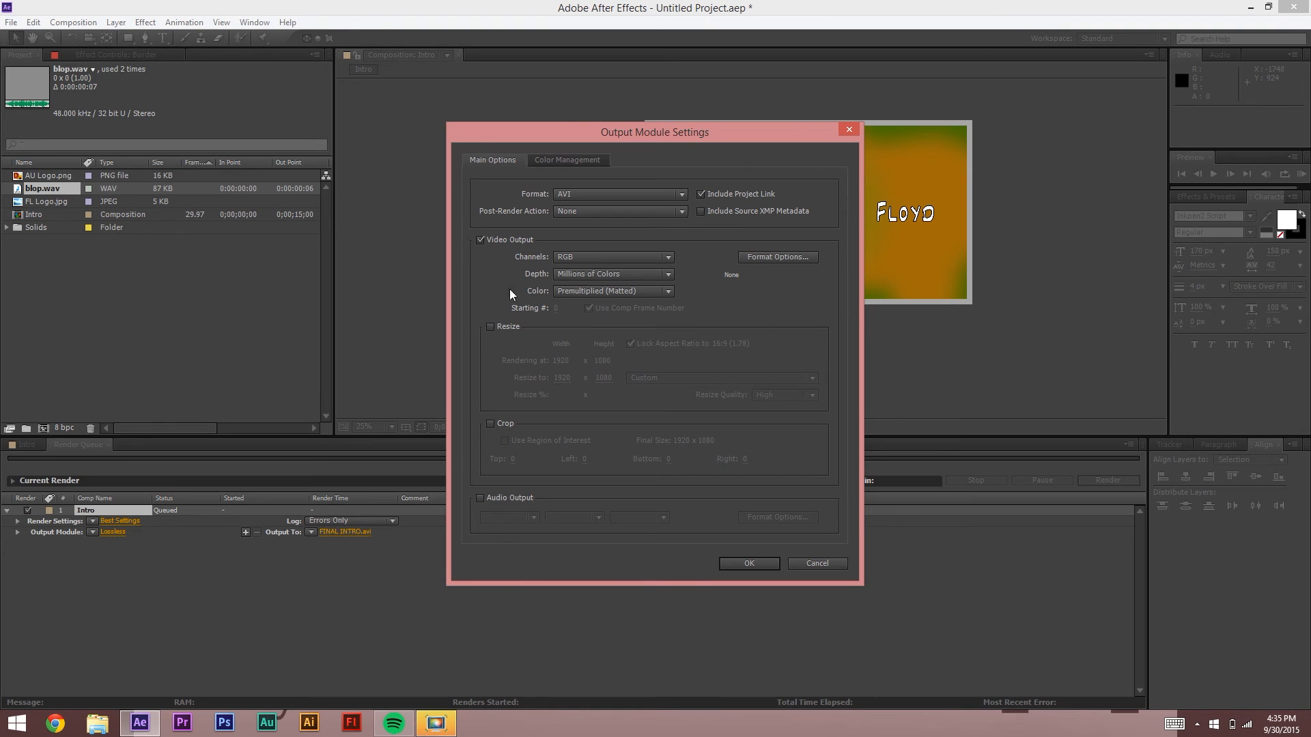
{"action": "left_click", "coordinate": [572, 195]}
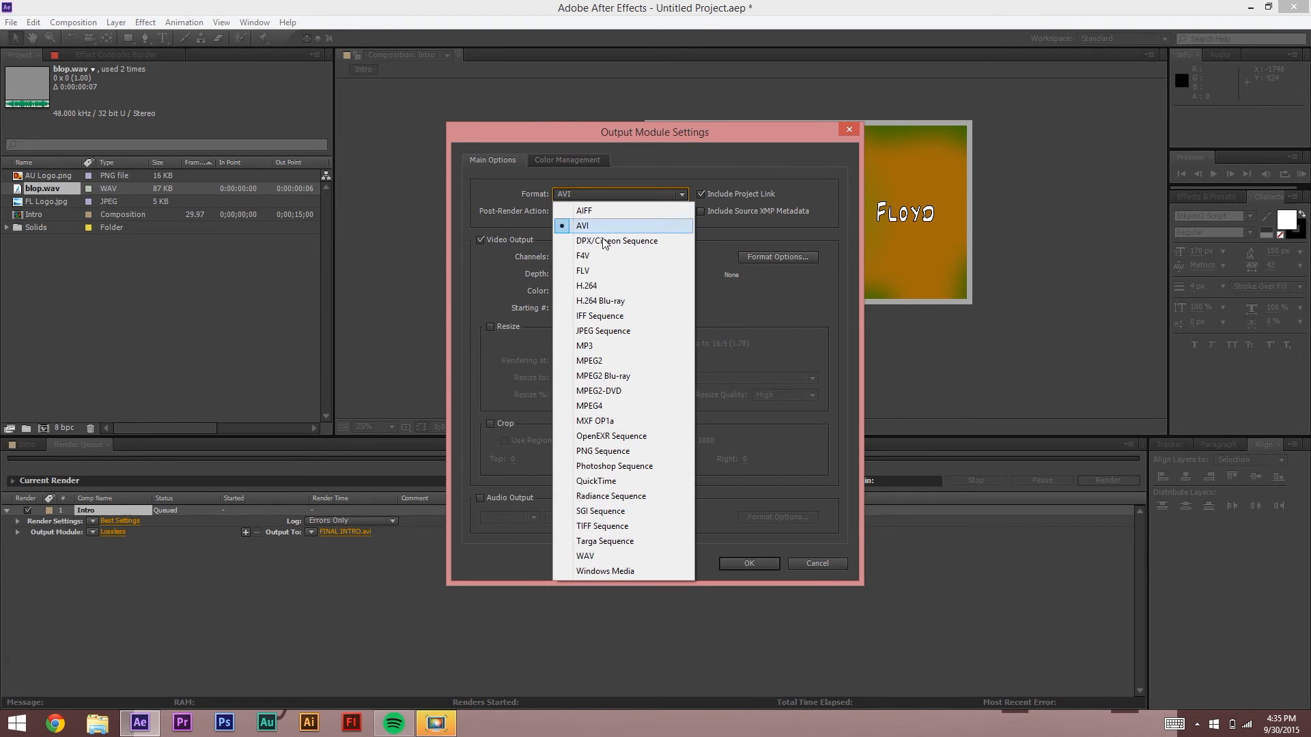
{"action": "left_click", "coordinate": [597, 292]}
{"action": "left_click", "coordinate": [480, 498]}
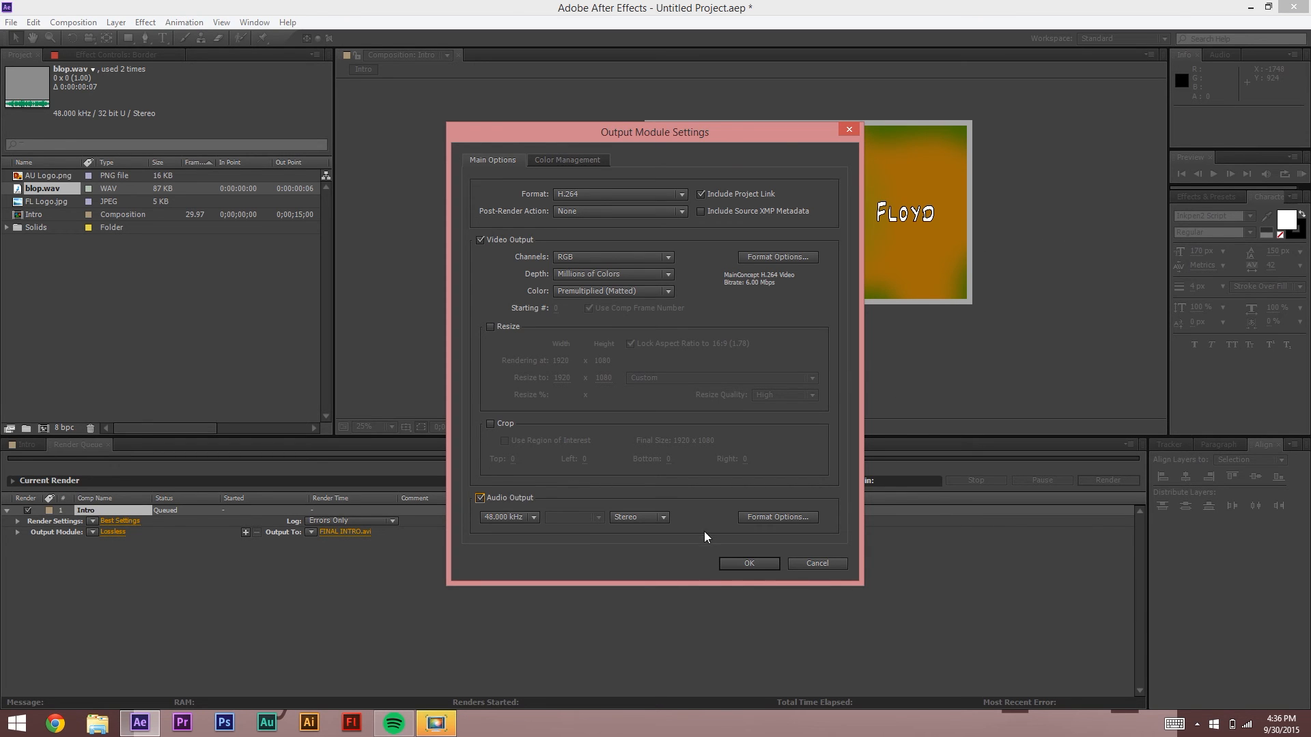
{"action": "left_click", "coordinate": [749, 564]}
Step: Render Intro to FINAL INTRO.mp4 and minimize After Effects to the desktop
{"action": "left_click", "coordinate": [1107, 481]}
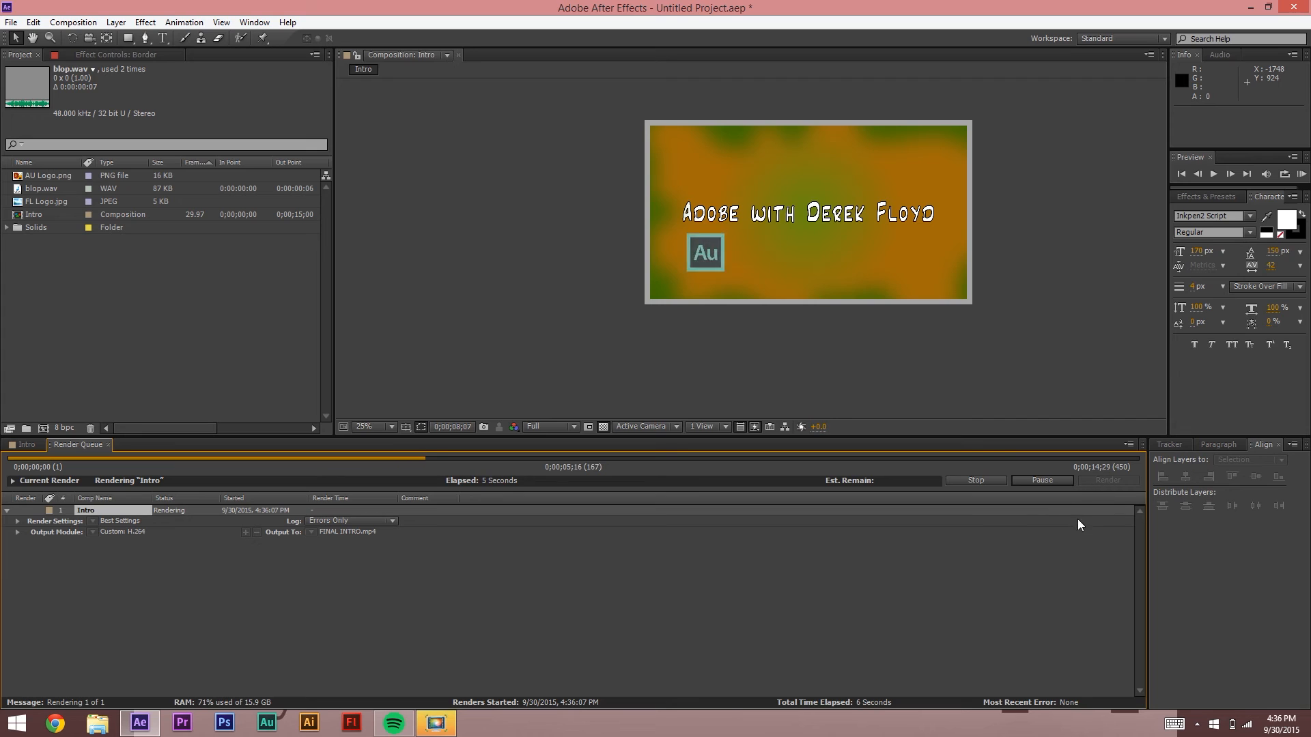
{"action": "left_click", "coordinate": [937, 619]}
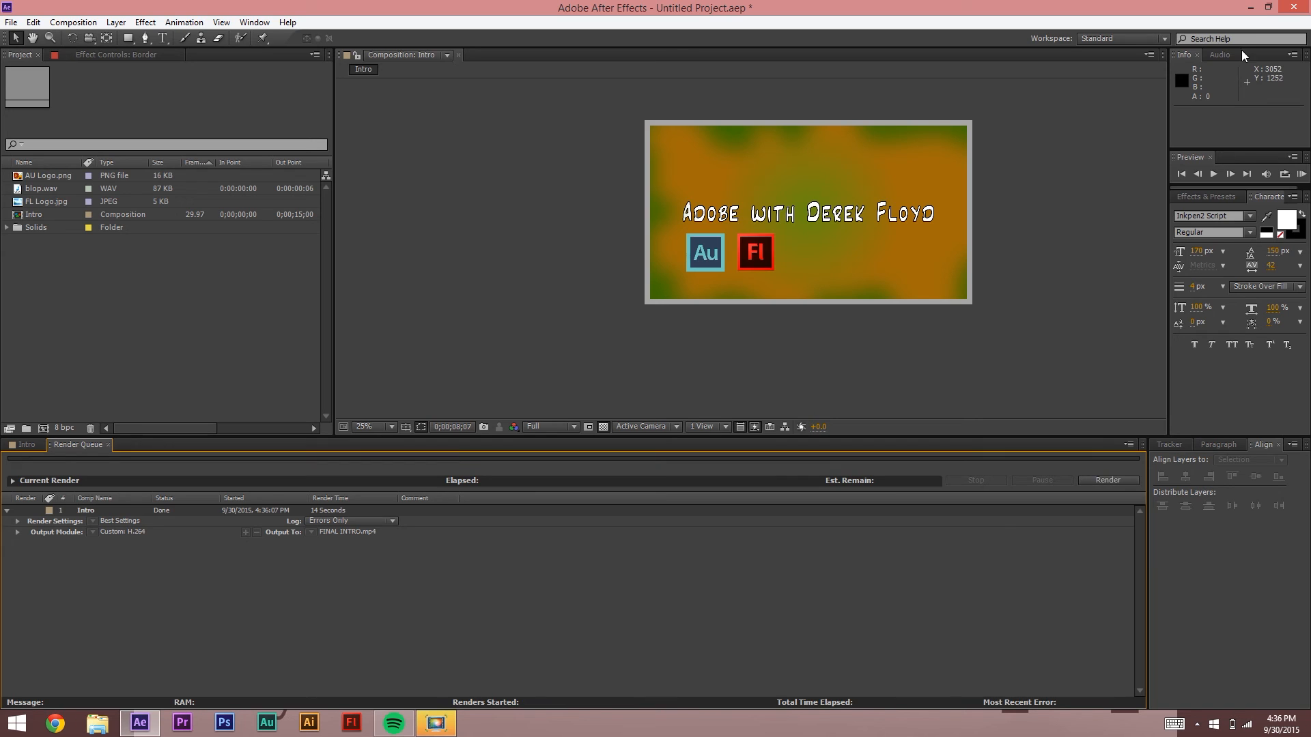
{"action": "left_click", "coordinate": [1250, 7]}
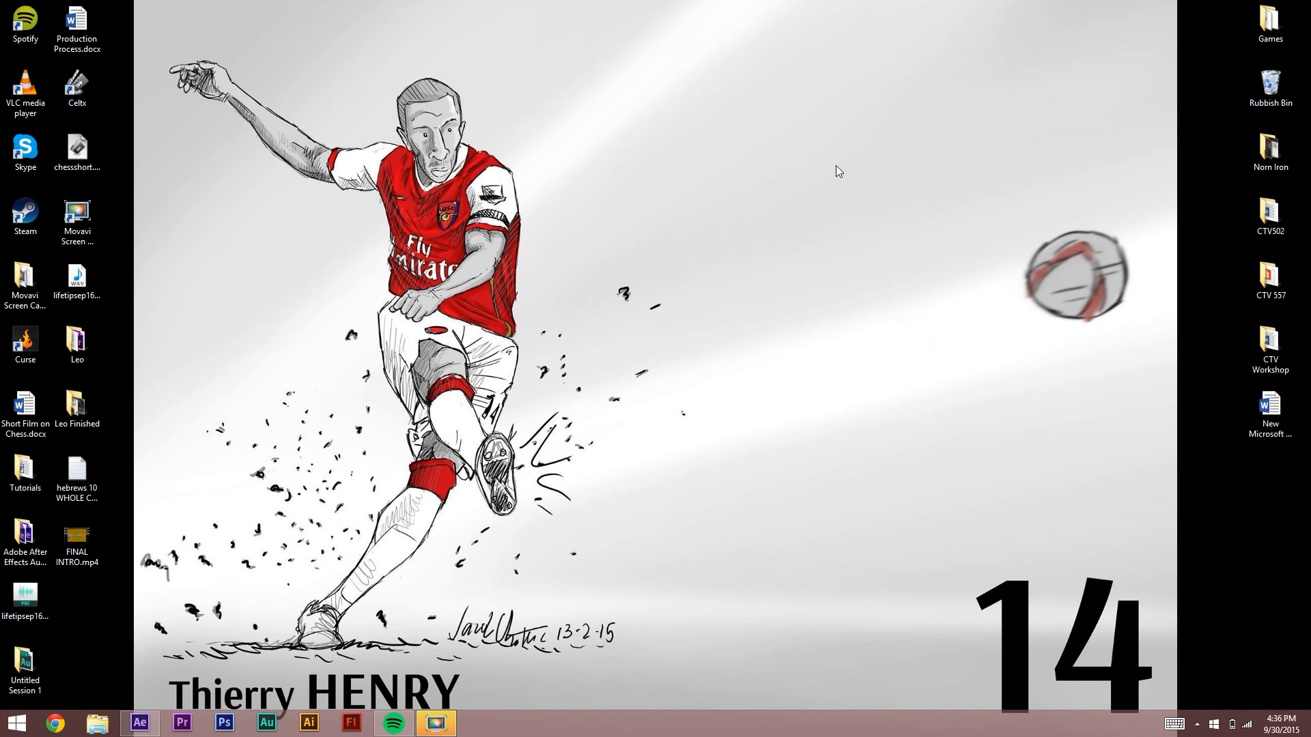
{"action": "double_click", "coordinate": [77, 539]}
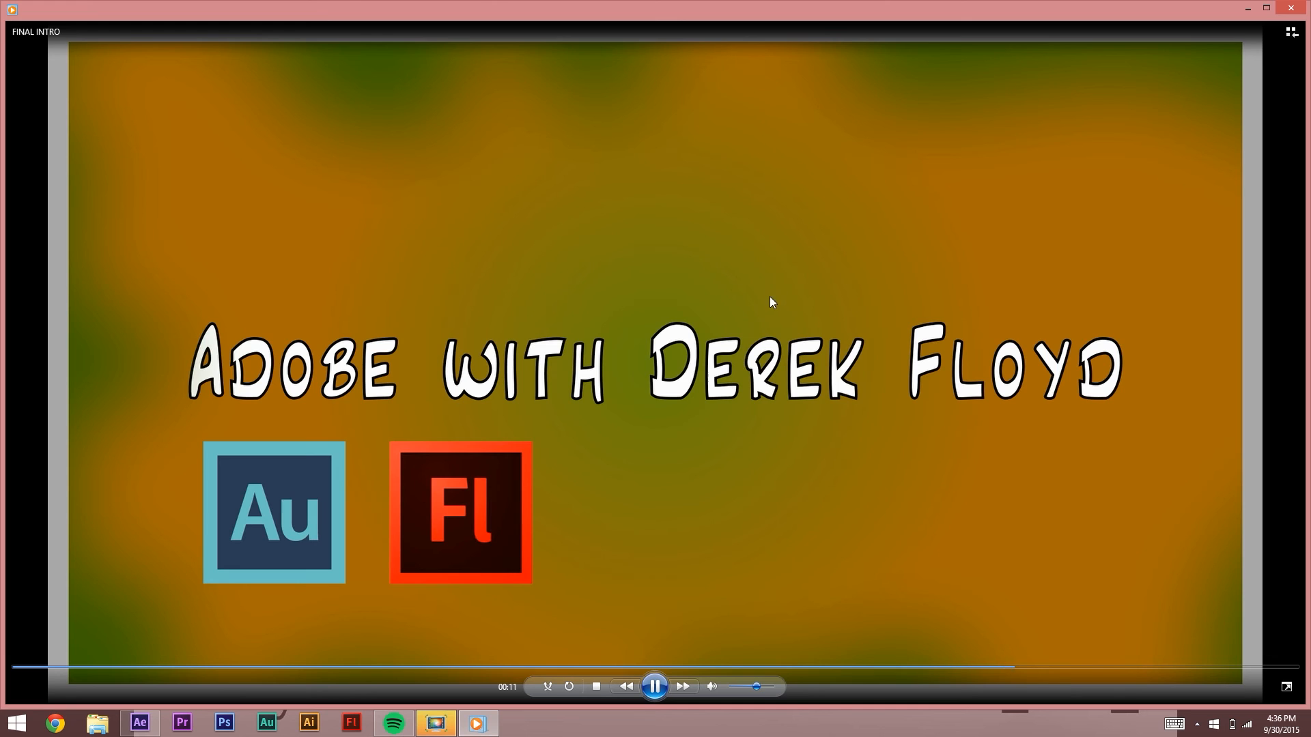
{"action": "left_click", "coordinate": [1290, 8]}
{"action": "left_click", "coordinate": [563, 371]}
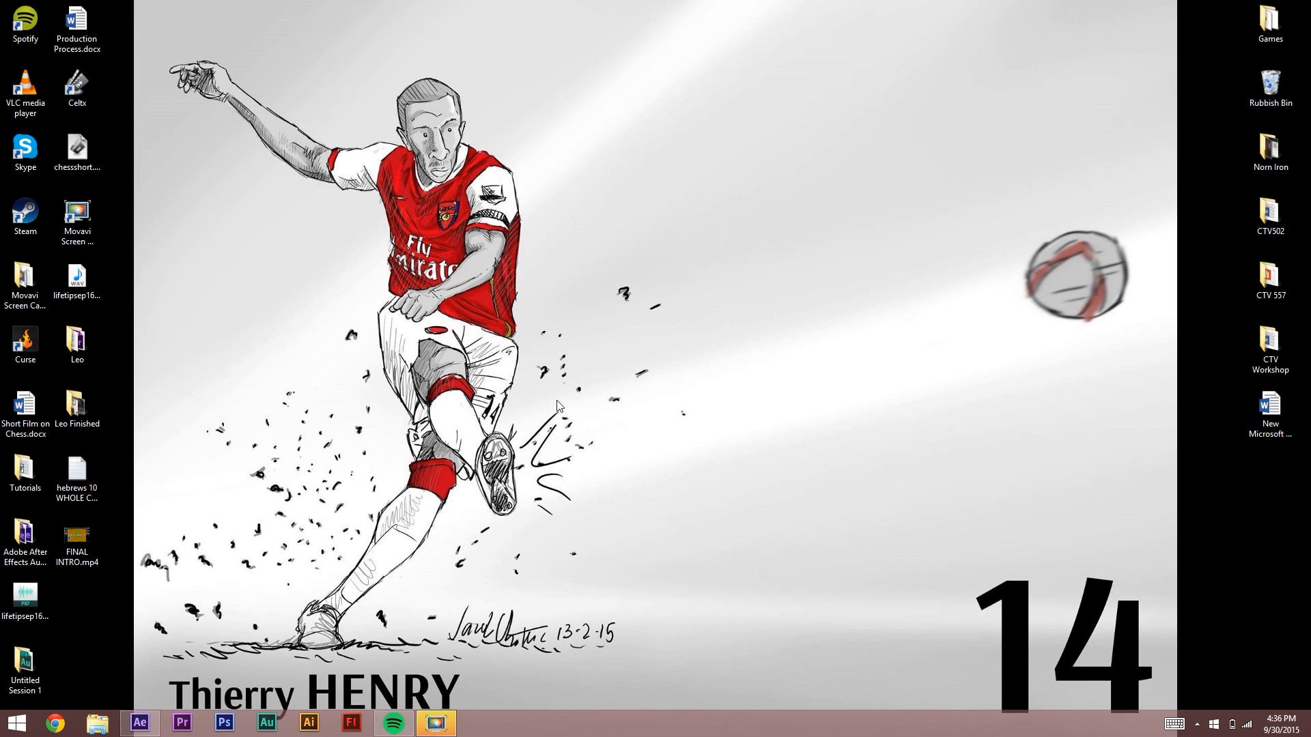